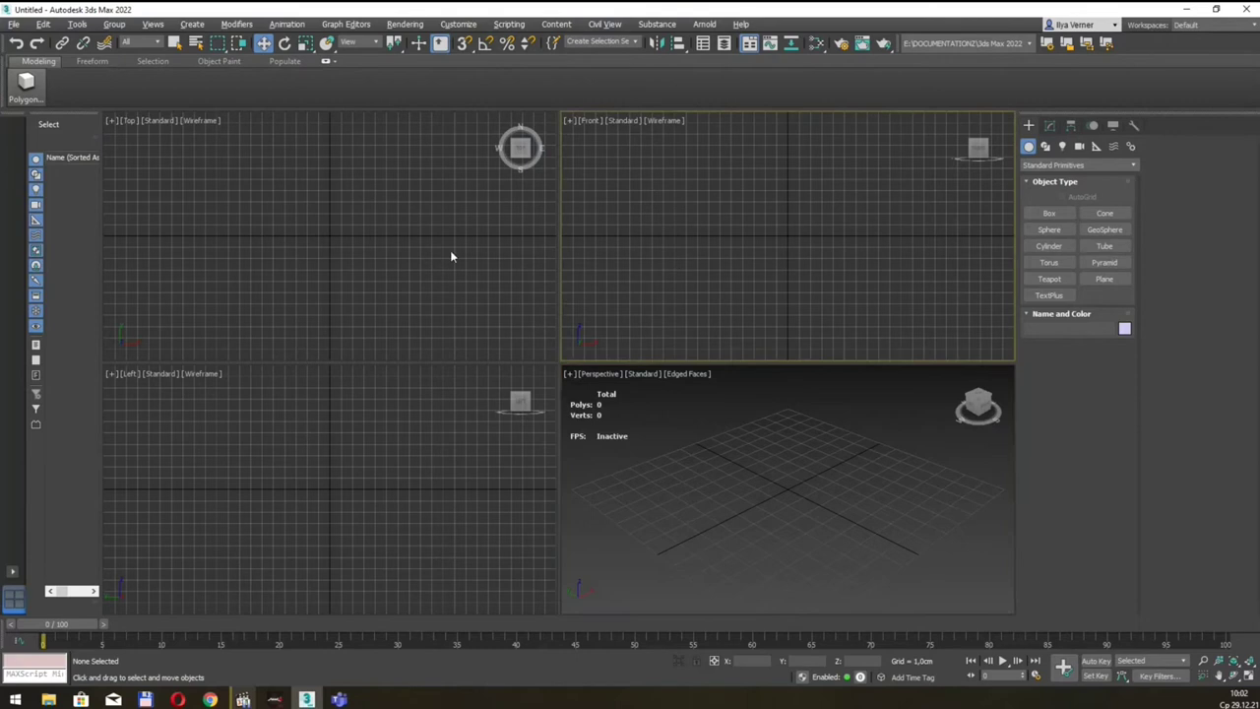
Maximize the Perspective viewport and drag out a Plane on the ground grid
middle_click_drag(777, 447, 753, 447)
key("alt+w")
scroll(646, 332, "down", 3)
scroll(689, 340, "up", 1)
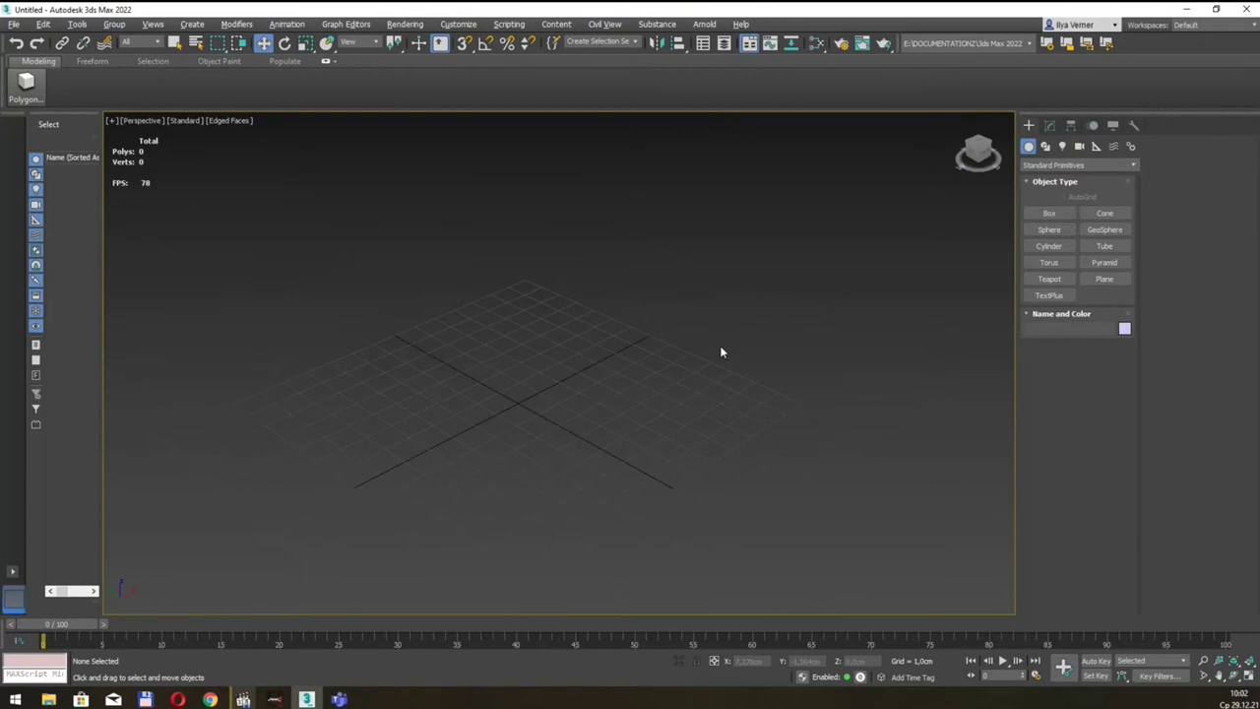
left_click(1103, 280)
mouse_move(604, 413)
left_mouse_down()
mouse_move(206, 356)
mouse_move(146, 458)
left_mouse_up()
middle_click_drag(478, 425, 582, 424)
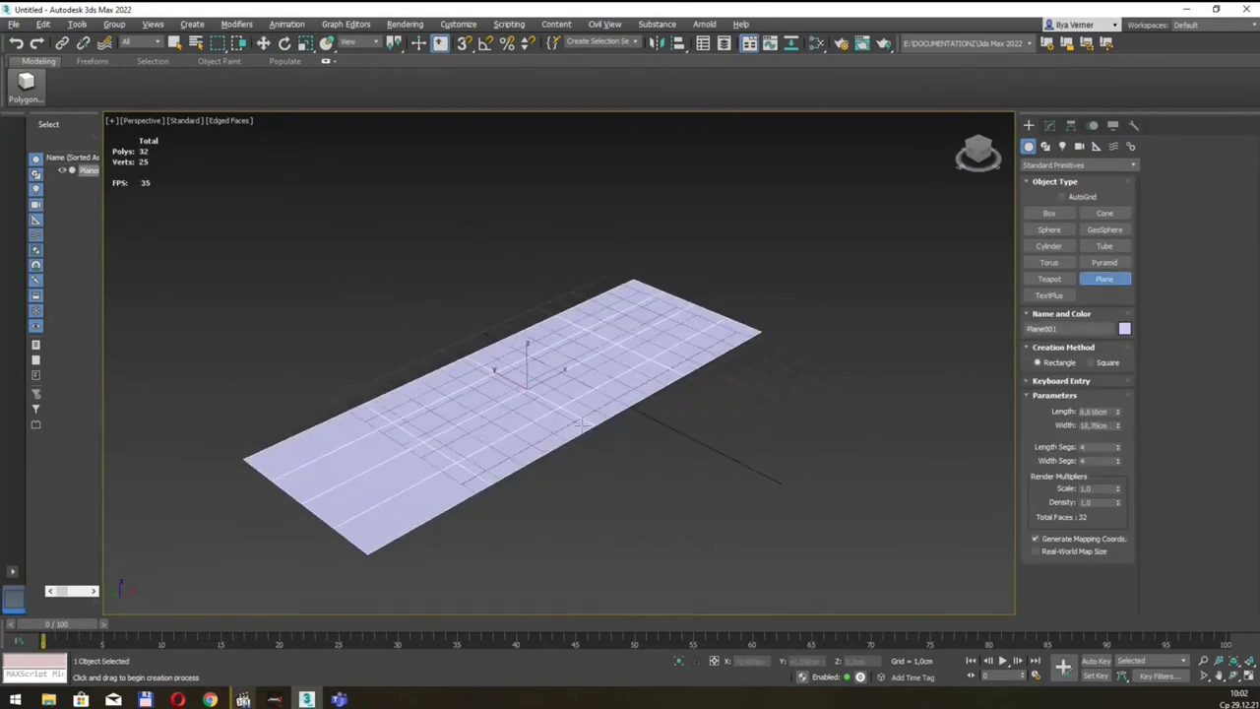
Set the plane's Length to 100 cm and Width to 50 cm
double_click(1095, 411)
type("100")
key("Tab")
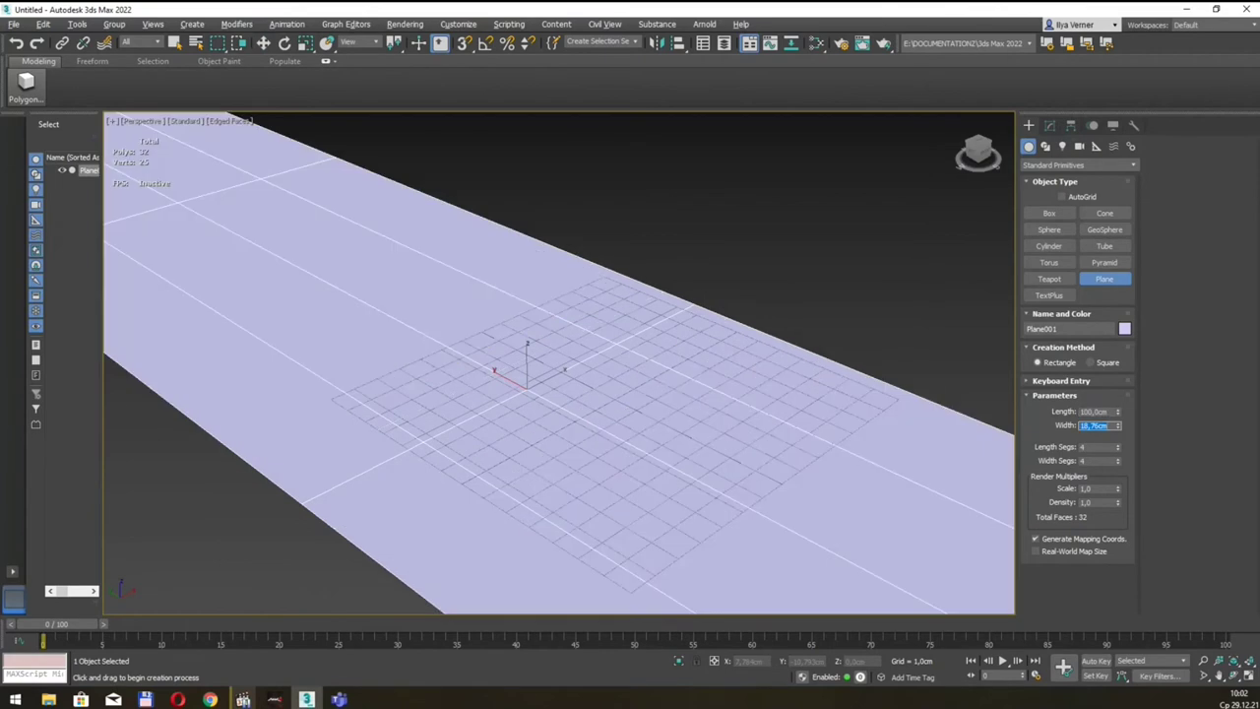
type("50")
key("Return")
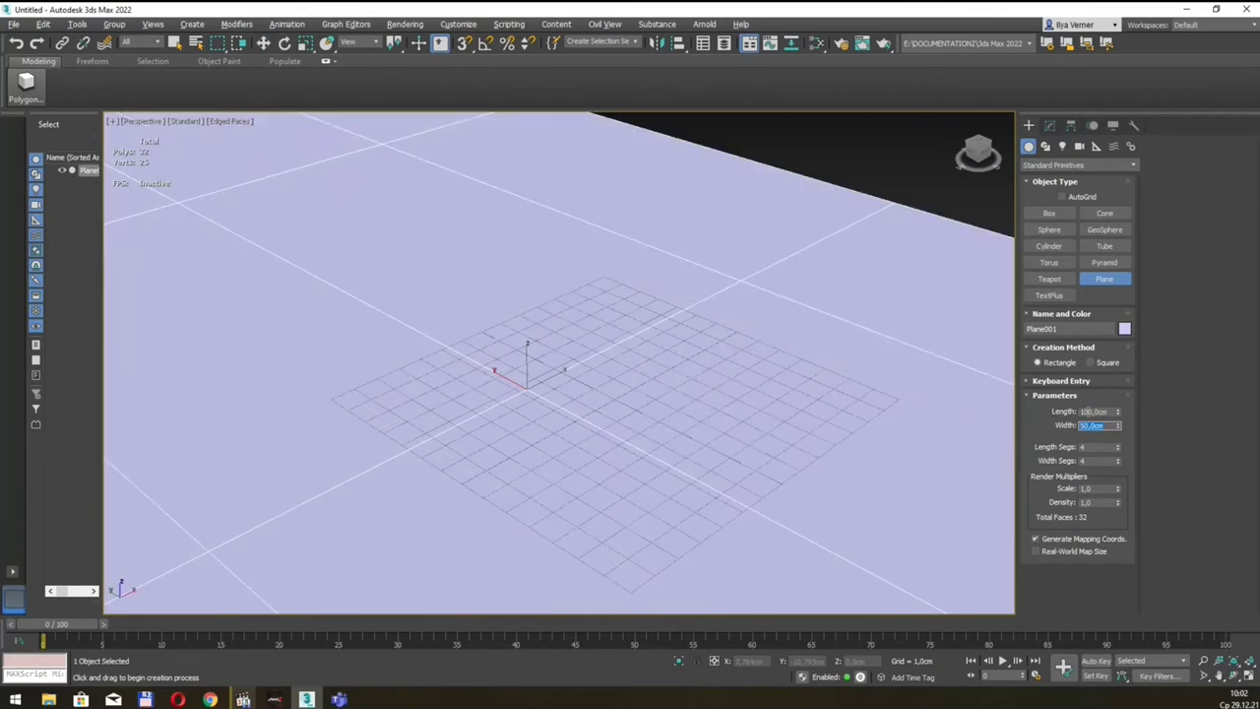
scroll(689, 335, "down", 5)
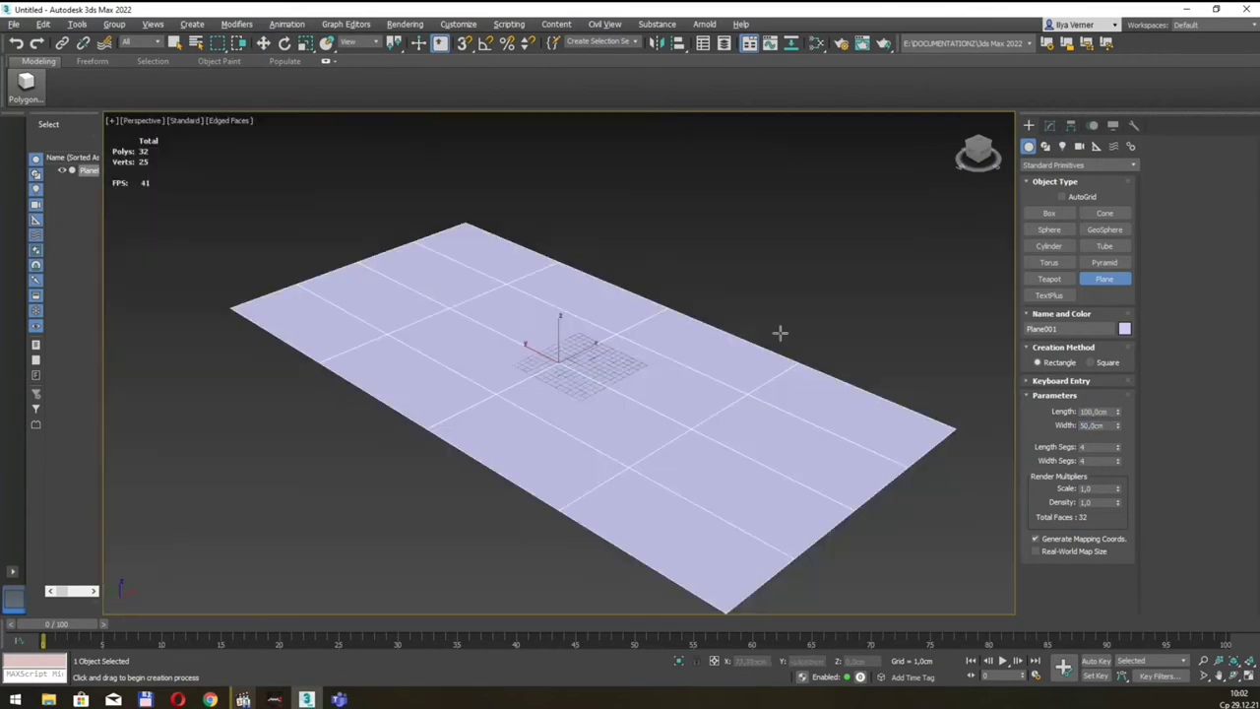
mouse_move(718, 331)
middle_mouse_down("alt")
mouse_move(639, 342)
mouse_move(689, 325)
middle_mouse_up("alt")
Give the plane 70 Length Segs and 70 Width Segs for a 9800-face mesh
left_click(210, 699)
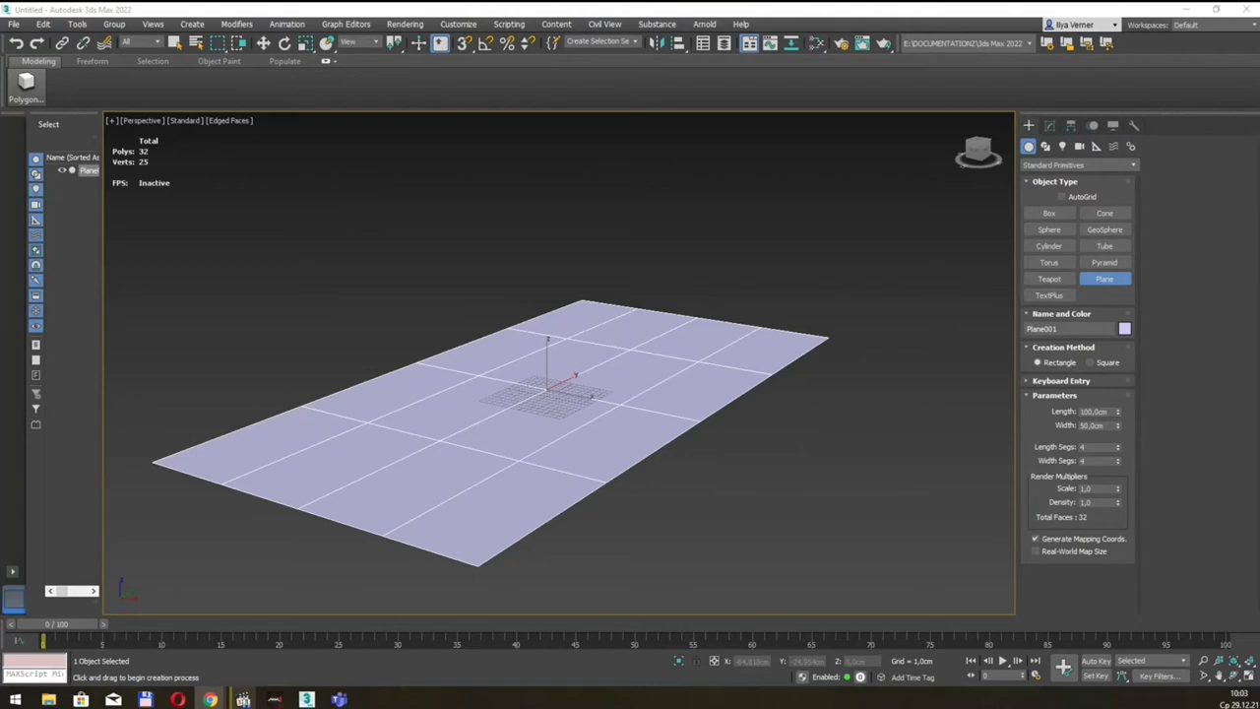
middle_click_drag(775, 432, 771, 423)
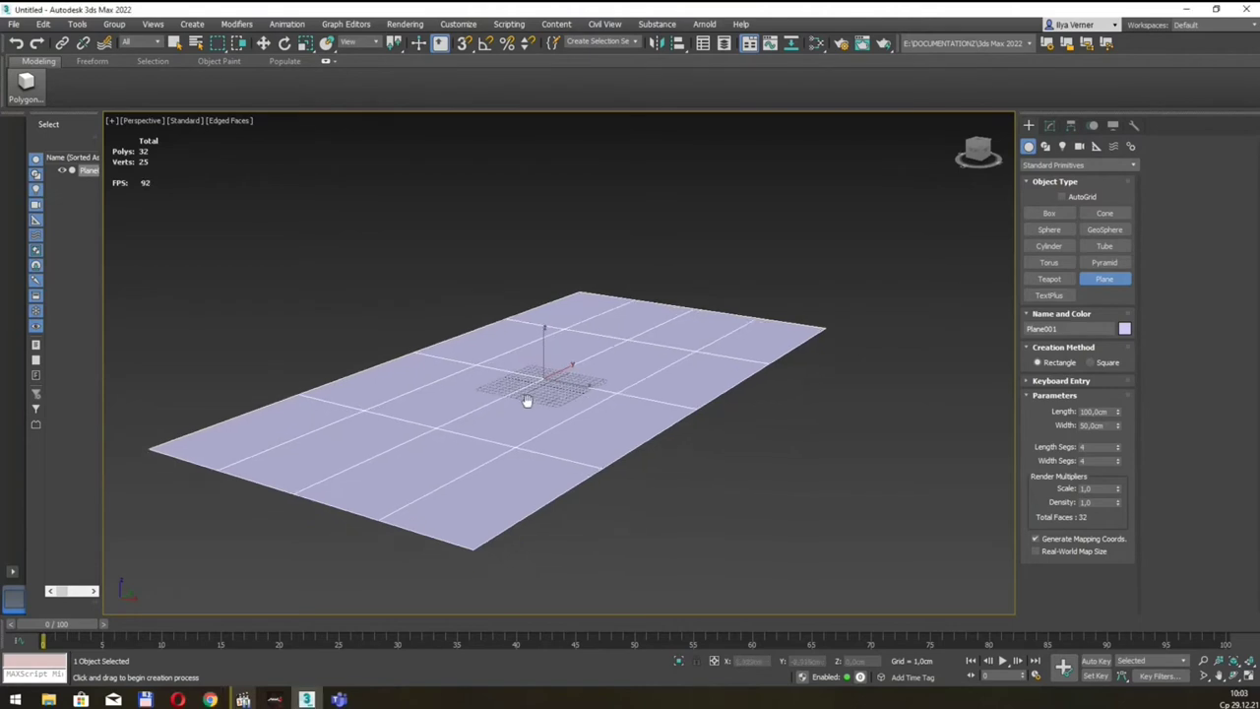
left_click_drag(1117, 448, 1124, 410)
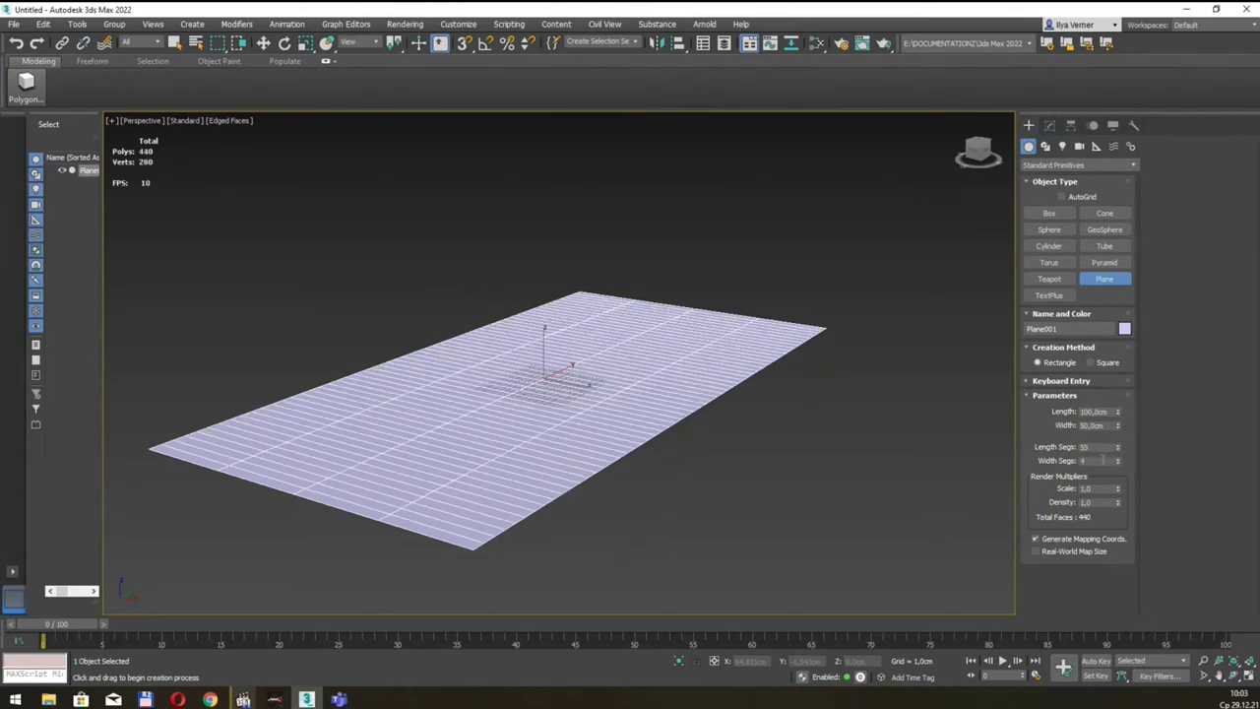
double_click(1099, 447)
type("7")
key("Tab")
type("70")
key("Return")
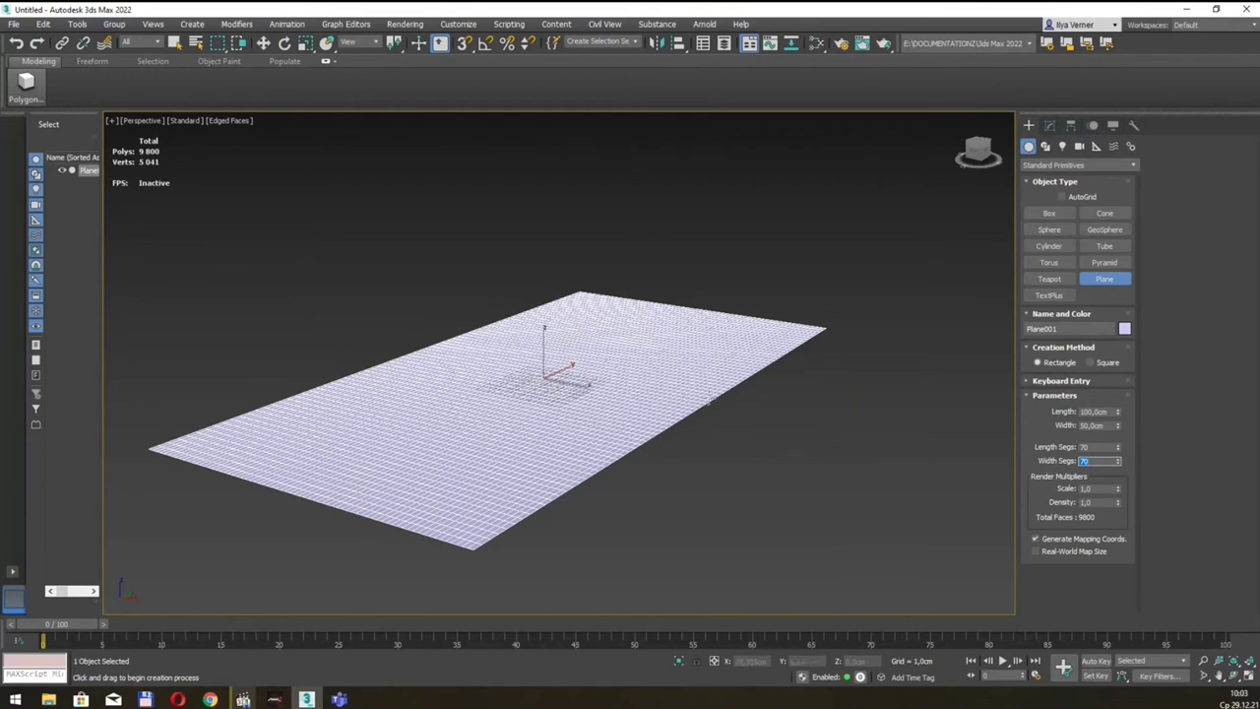
middle_click_drag(305, 208, 341, 232)
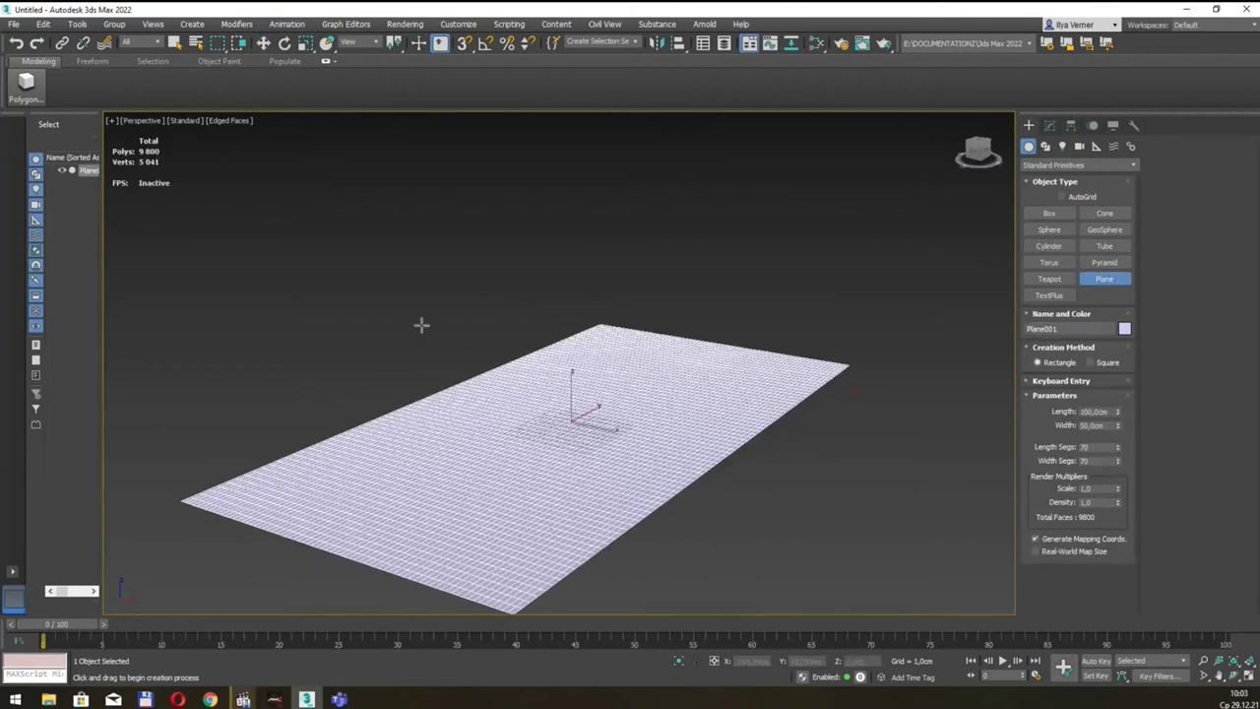
middle_click_drag(422, 326, 406, 320)
middle_click_drag(566, 343, 558, 320, "alt")
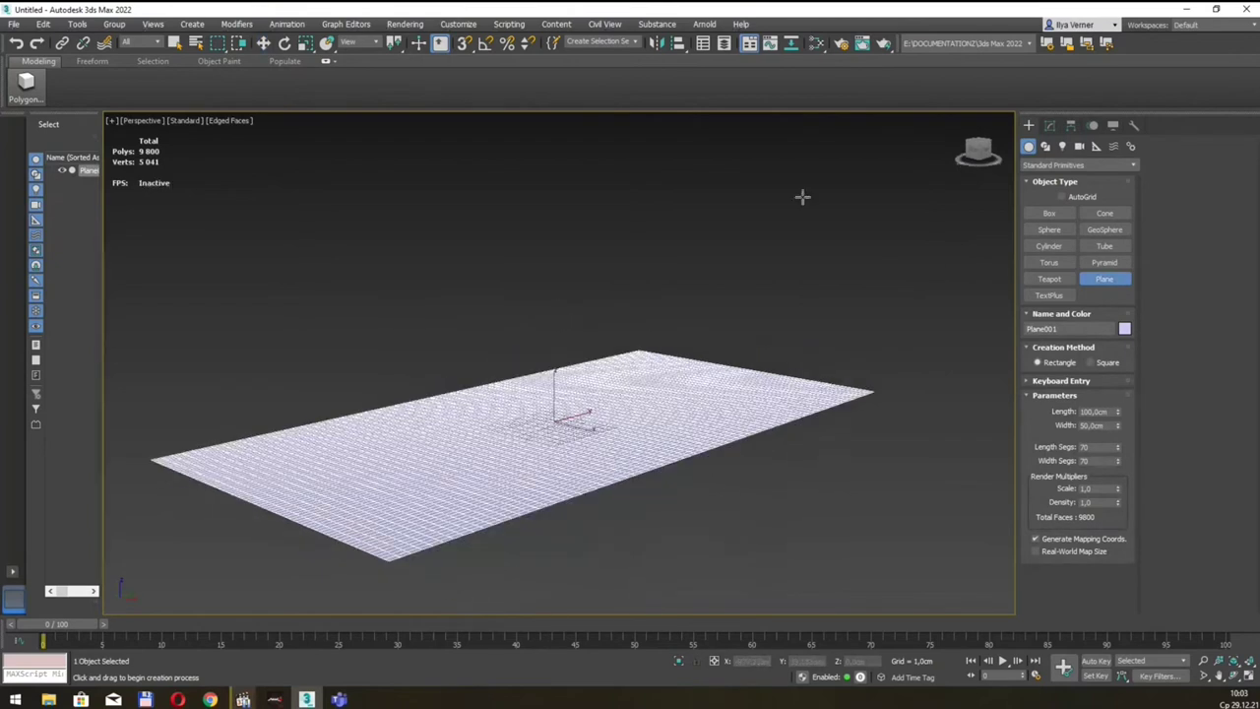
left_click(1050, 125)
Rename the plane to 'carpet'
left_click(1043, 145)
type("cbe")
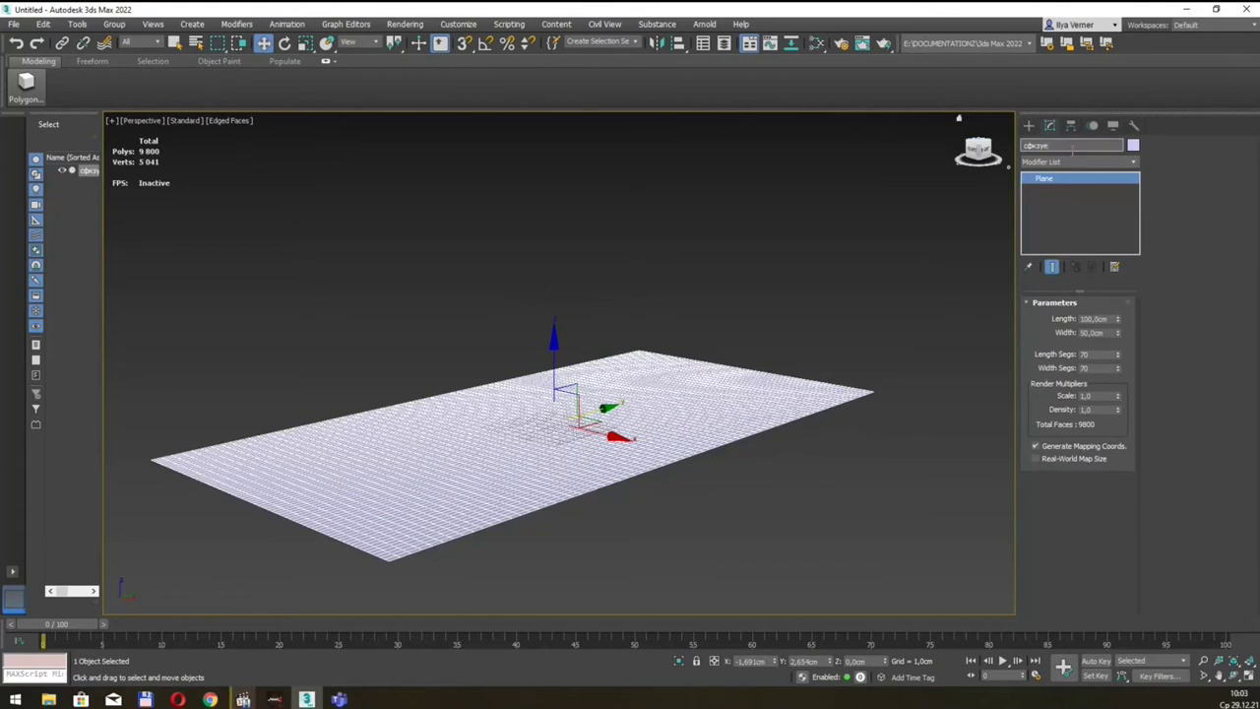
type("ск")
type("et")
mouse_move(633, 380)
middle_mouse_down("alt")
mouse_move(666, 379)
mouse_move(641, 391)
middle_mouse_up("alt")
Convert the carpet to an Editable Poly from the right-click menu
key("q")
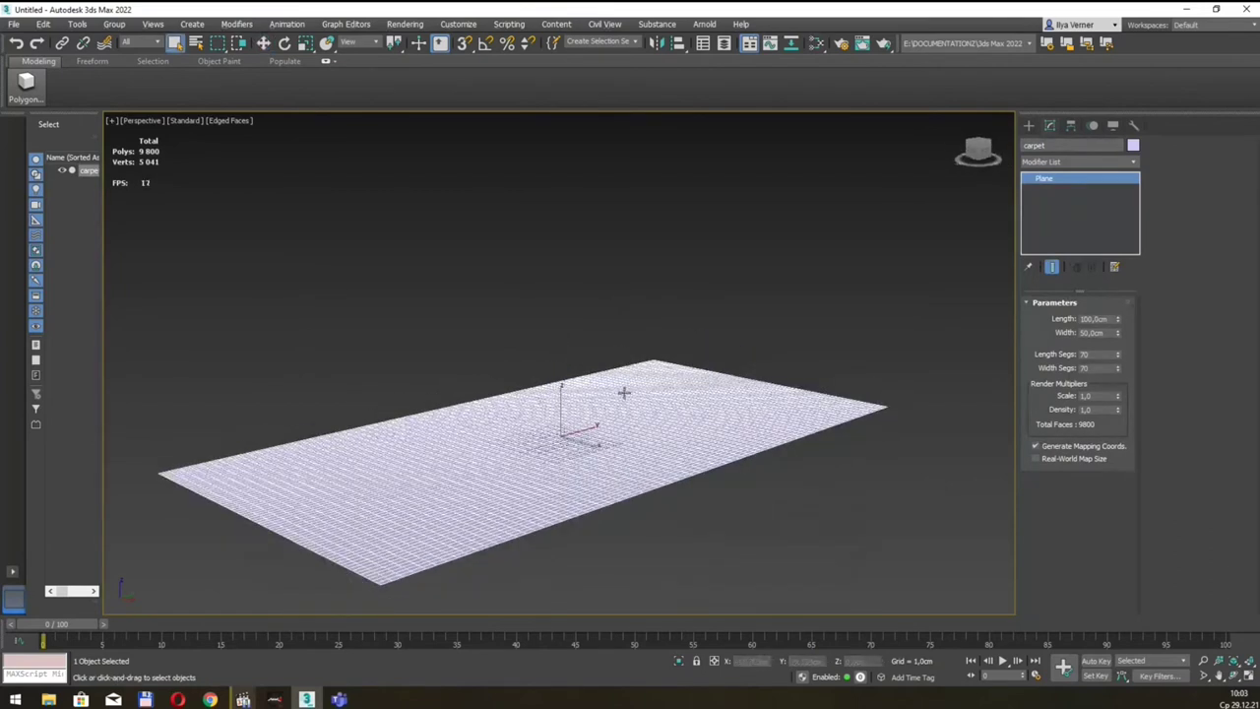
right_click(591, 372)
mouse_move(615, 507)
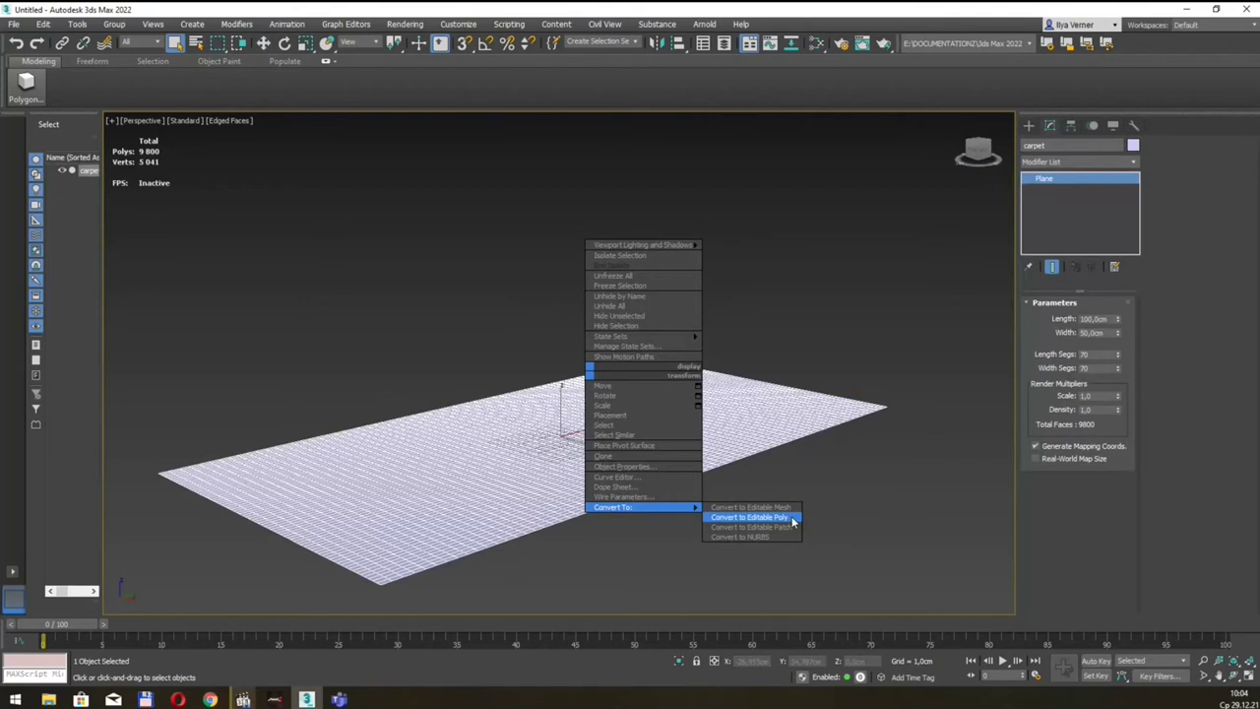
left_click(793, 522)
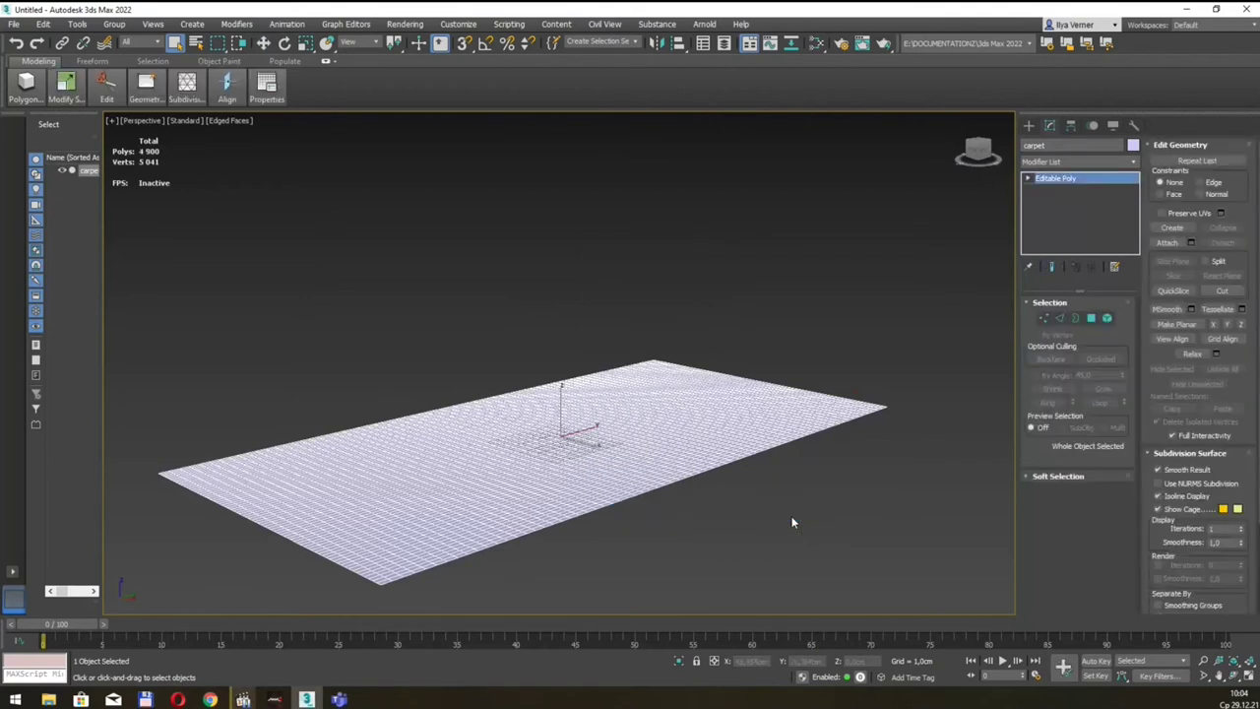
Collapse Subdivision Surface, expand Paint Deformation and activate Push/Pull with its Brush Options
middle_click_drag(744, 347, 716, 316, "alt")
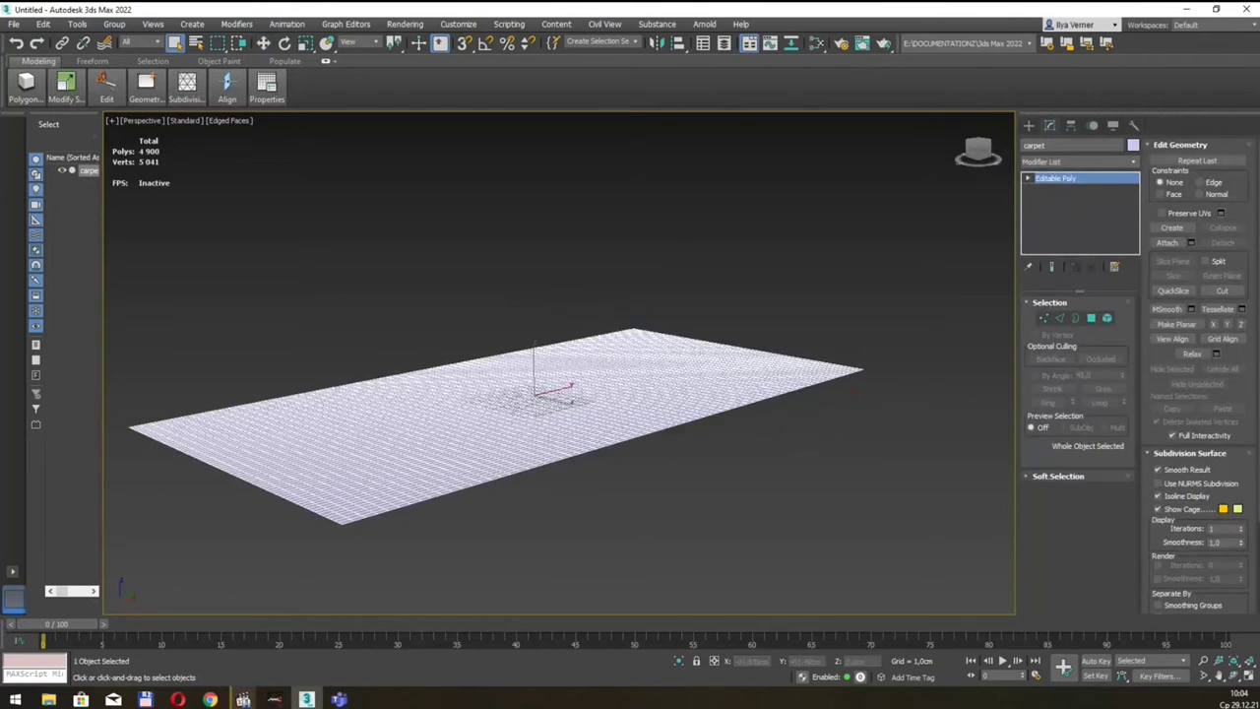
left_click(1146, 454)
left_click(1158, 483)
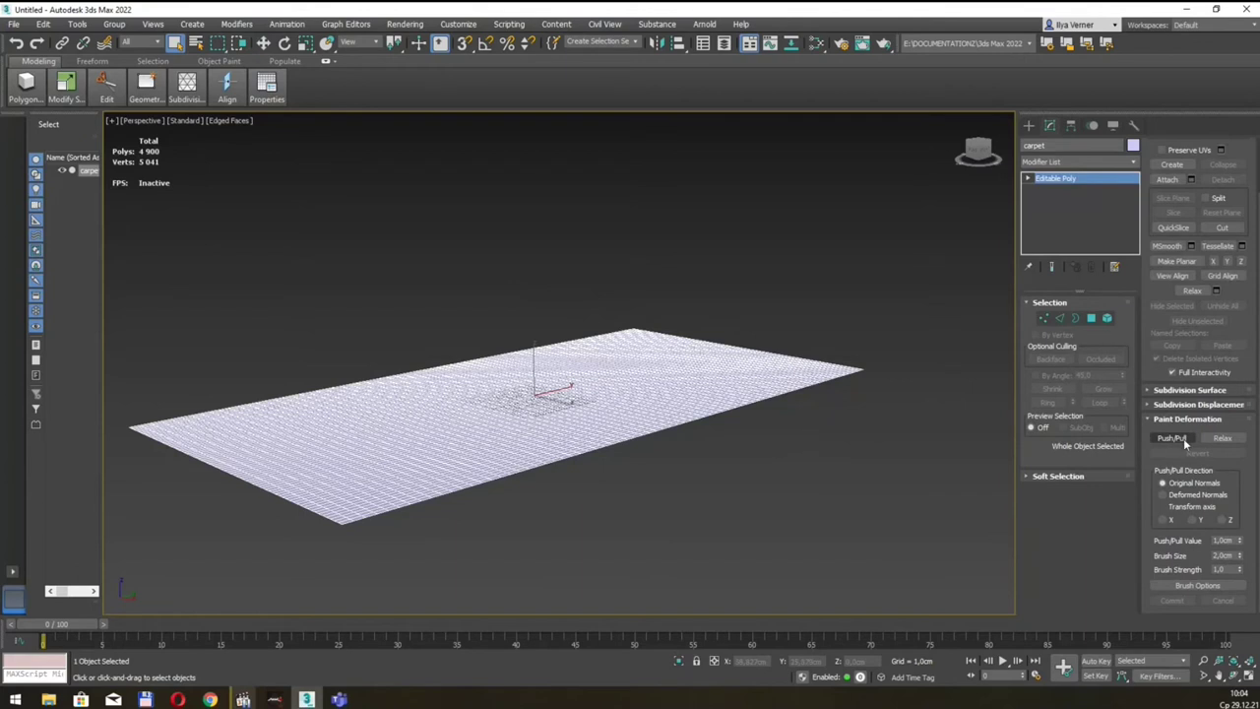
left_click(1181, 438)
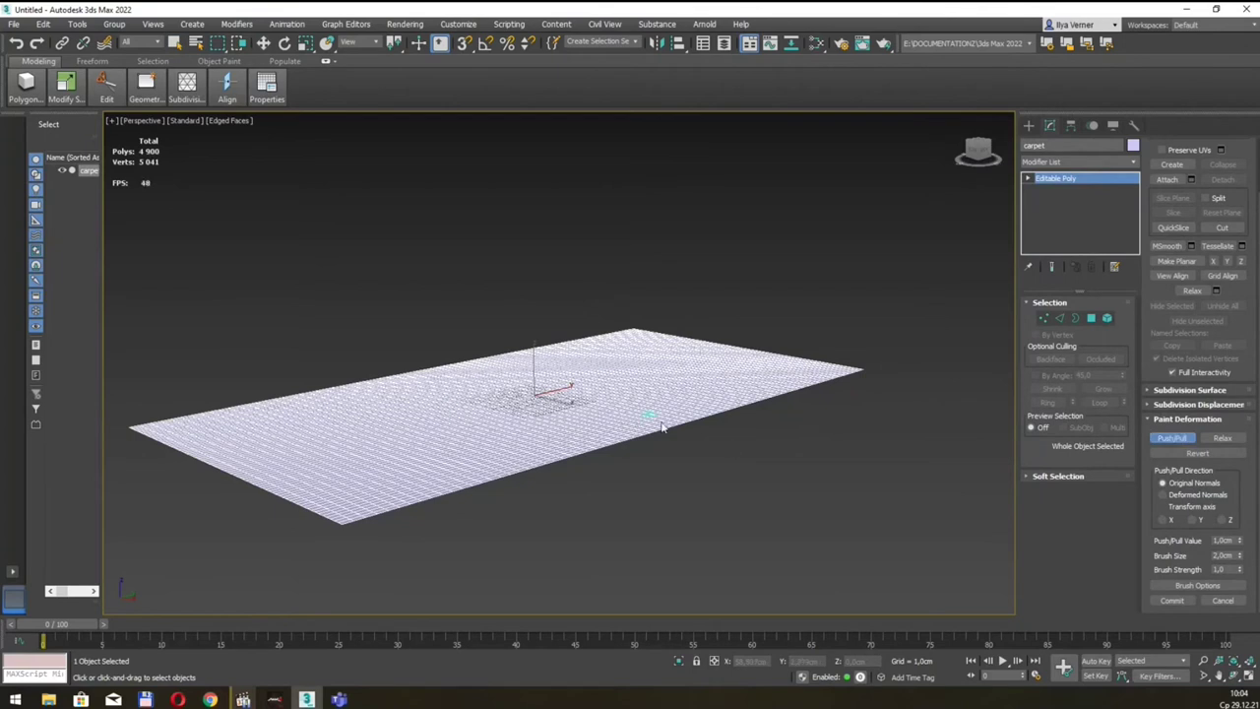
middle_click_drag(724, 458, 720, 476, "alt")
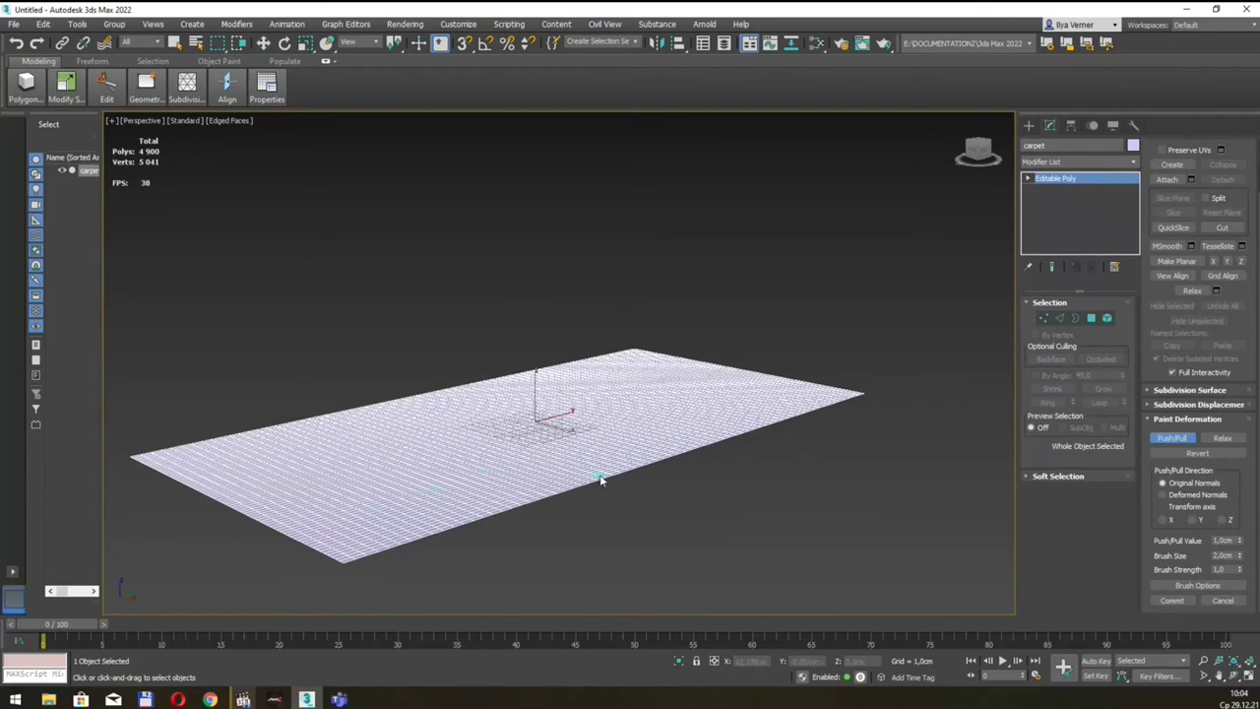
left_click(1169, 588)
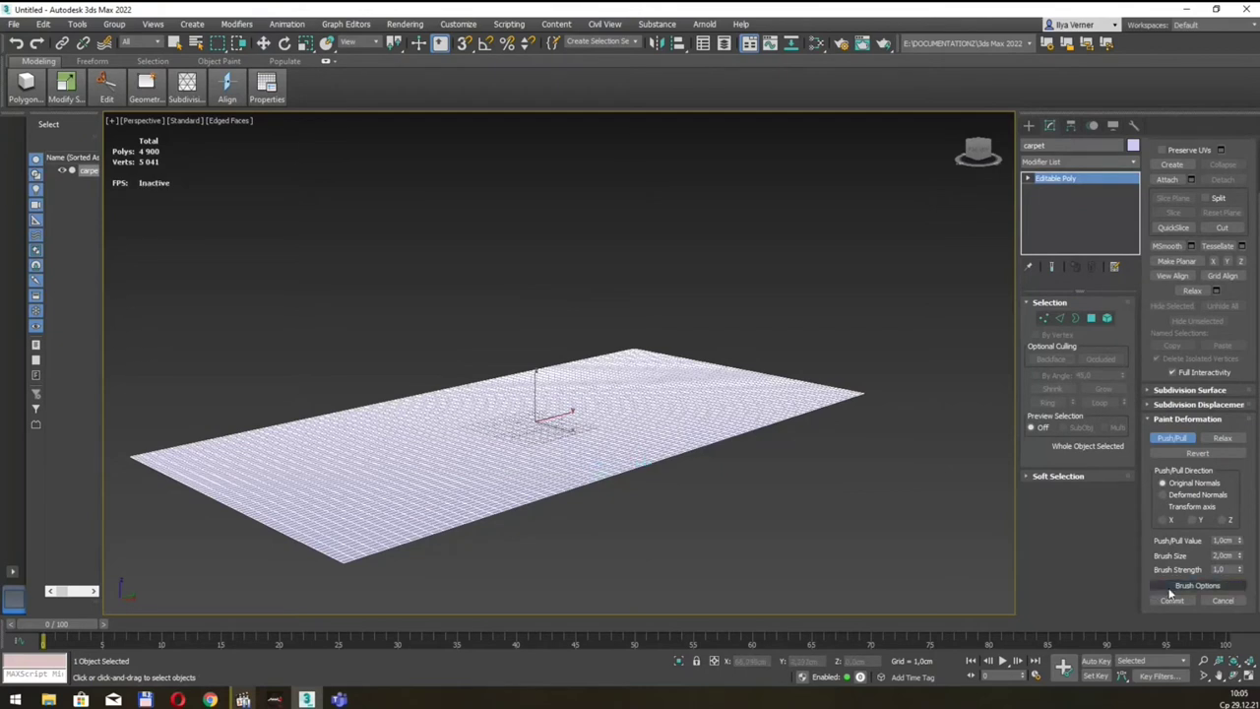
left_click_drag(613, 492, 728, 284)
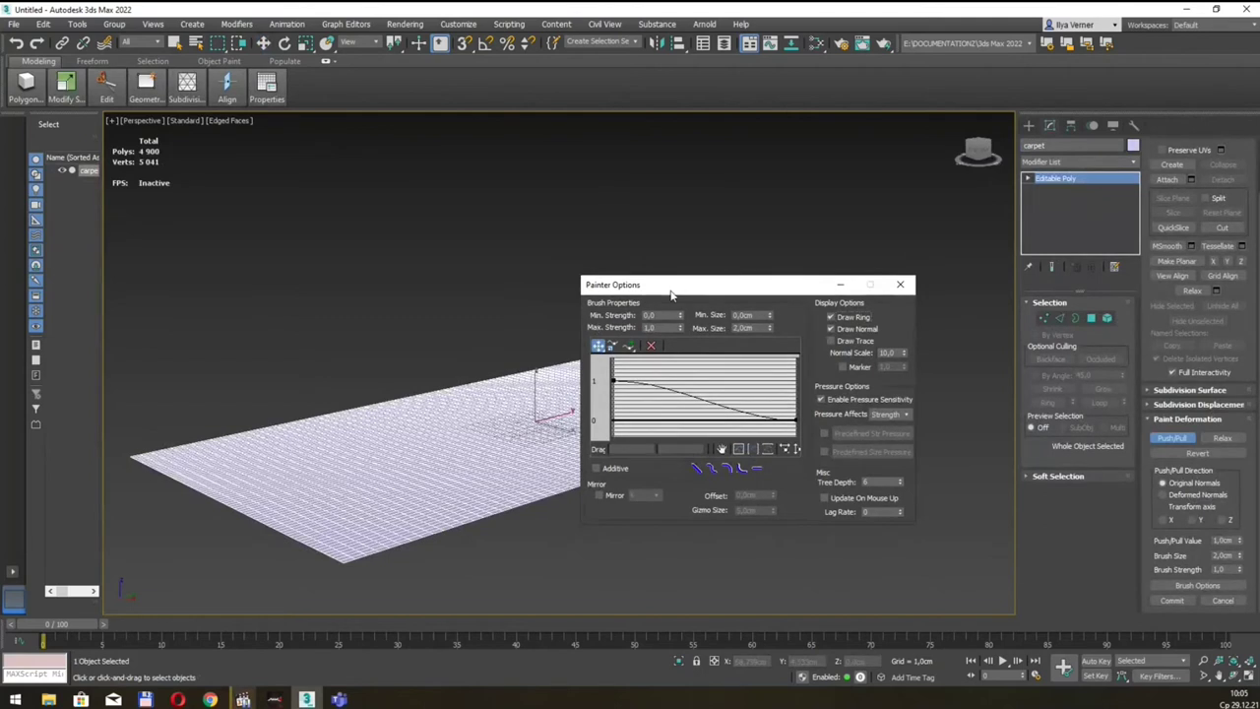
left_click_drag(671, 294, 676, 283)
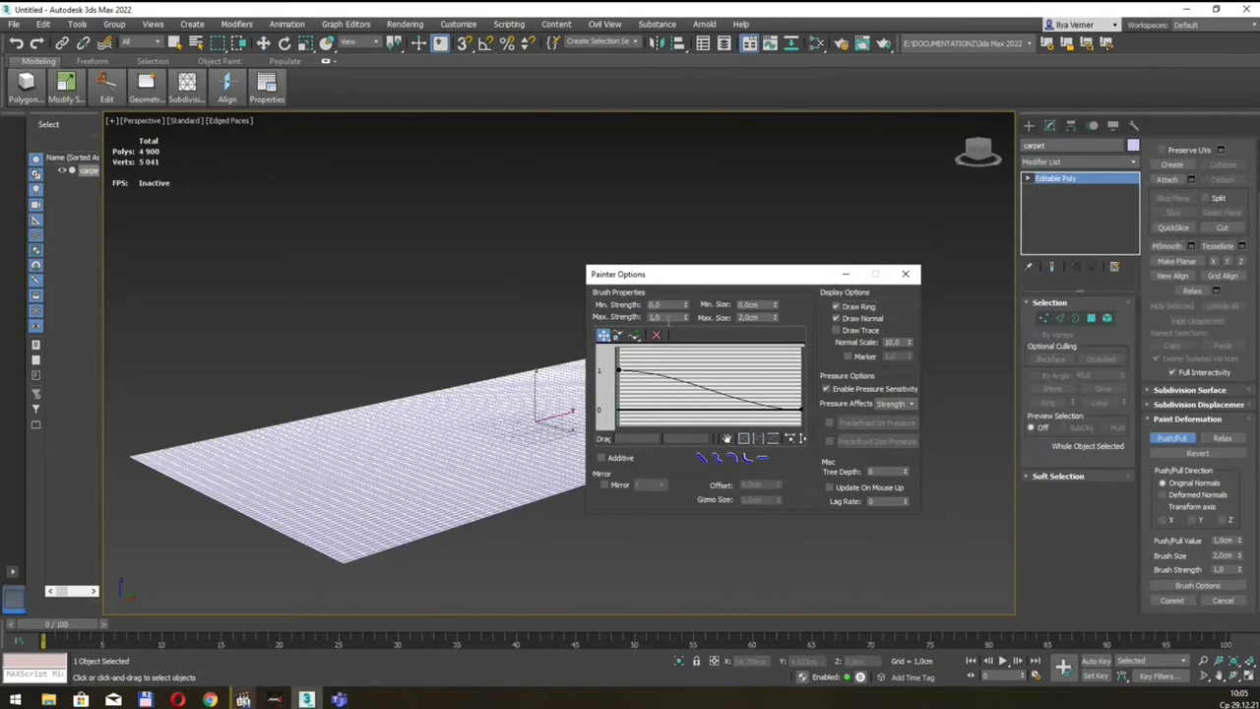
left_click(906, 274)
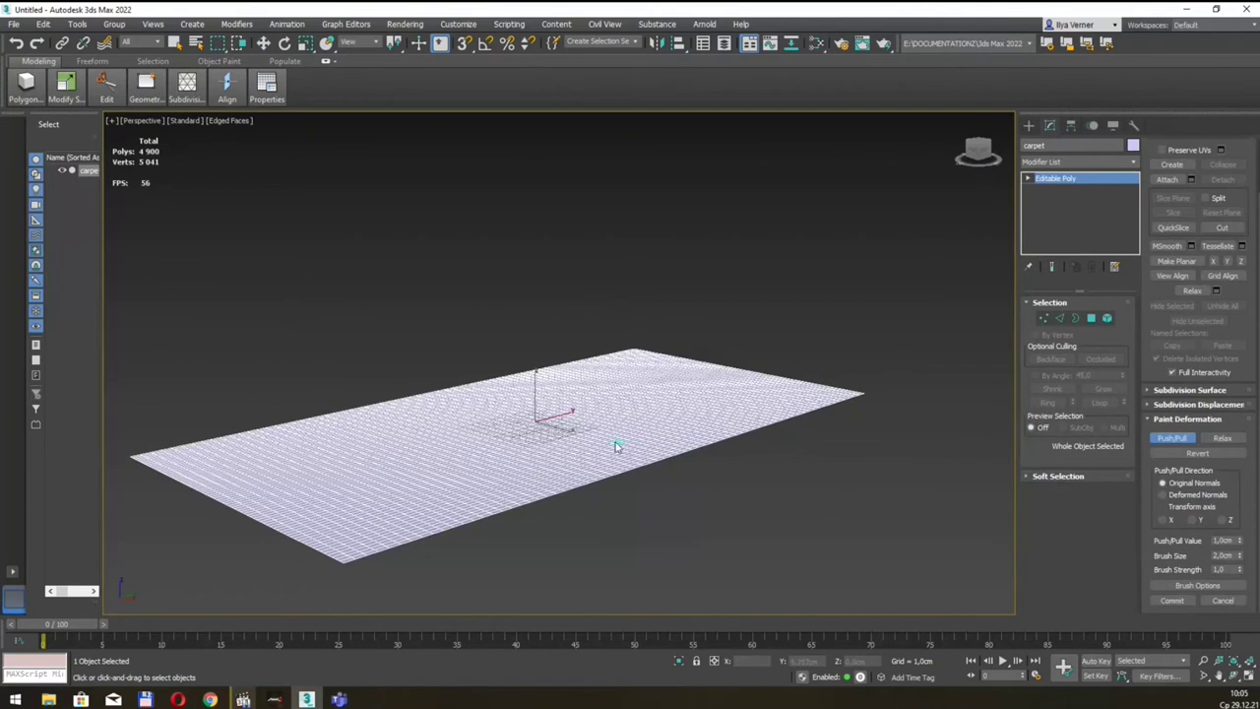
Enlarge the brush and paint ridges and a central peak across the carpet
left_click_drag(1240, 558, 1240, 537)
double_click(1224, 555)
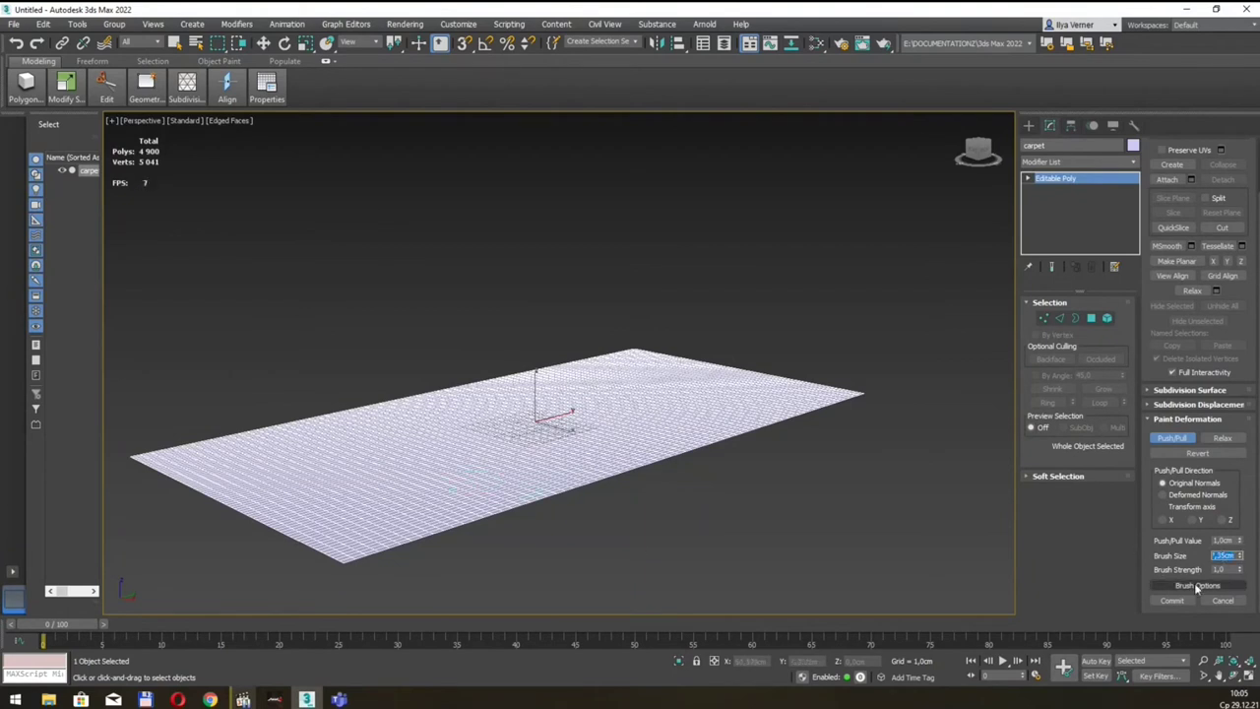
left_click(1221, 540)
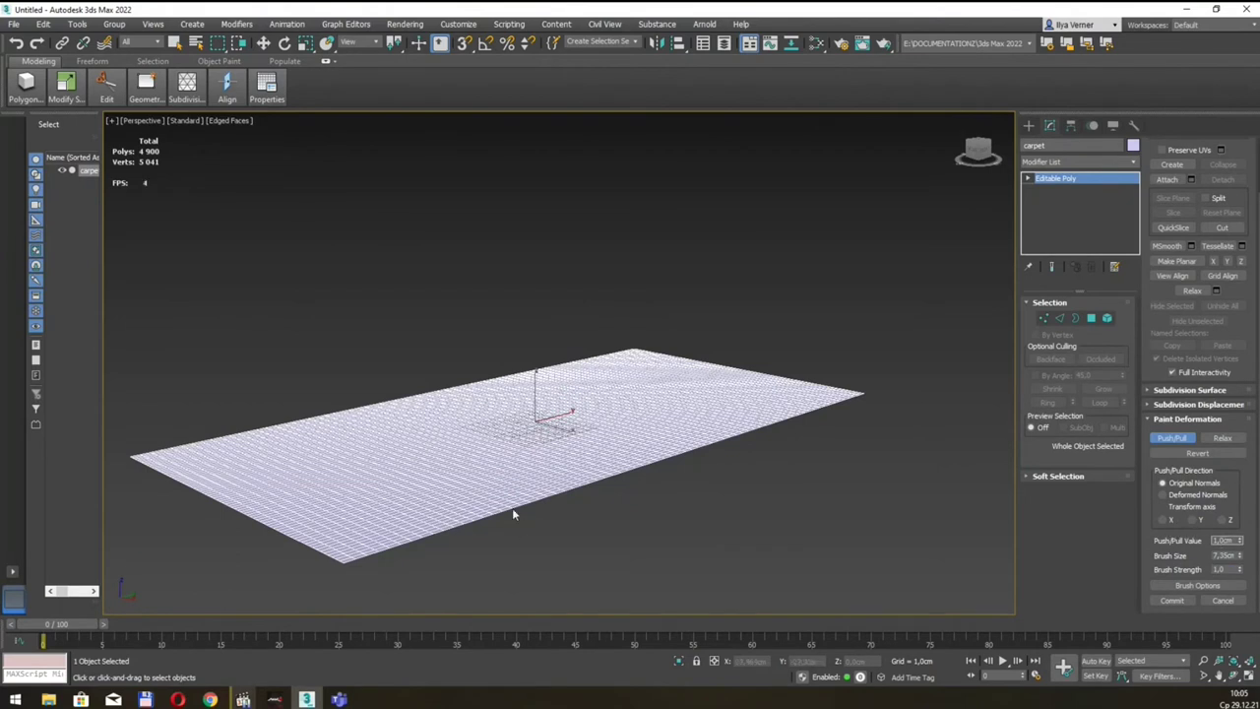
mouse_move(504, 510)
left_mouse_down()
mouse_move(433, 467)
mouse_move(247, 529)
left_mouse_up()
mouse_move(203, 479)
left_mouse_down()
mouse_move(323, 445)
mouse_move(293, 393)
left_mouse_up()
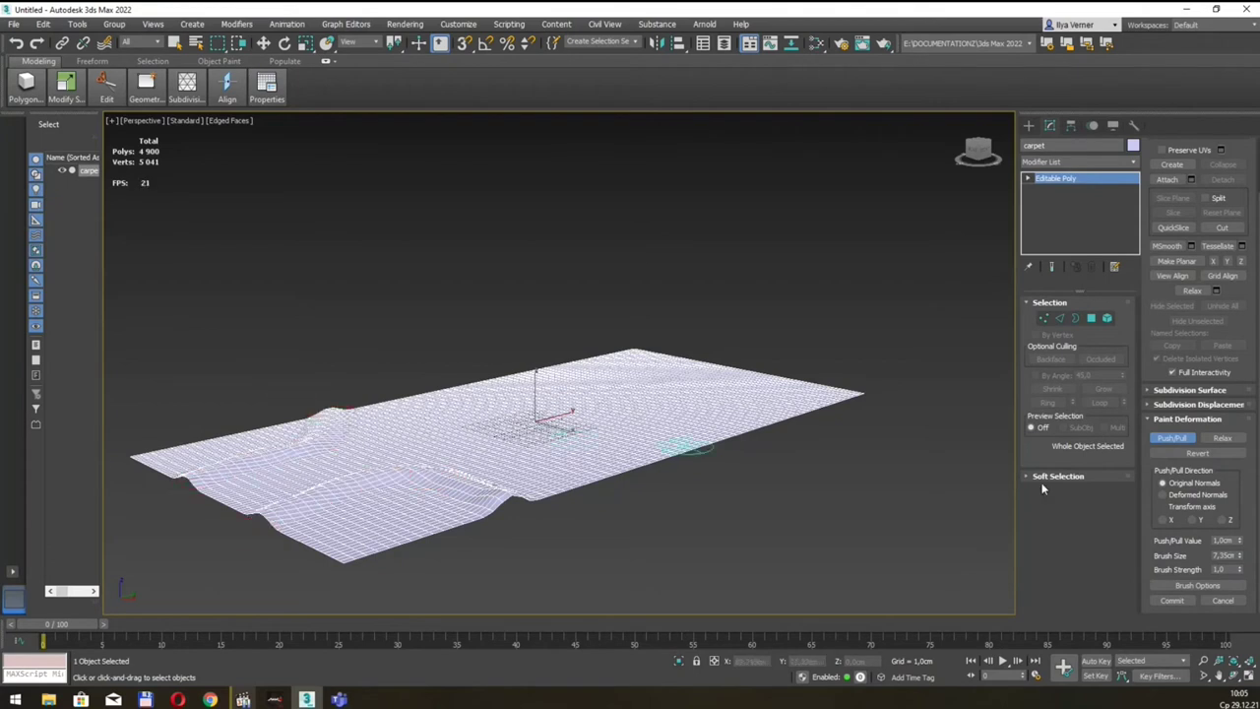
left_click_drag(1237, 545, 1243, 528)
mouse_move(701, 456)
left_mouse_down()
mouse_move(498, 415)
mouse_move(419, 379)
left_mouse_up()
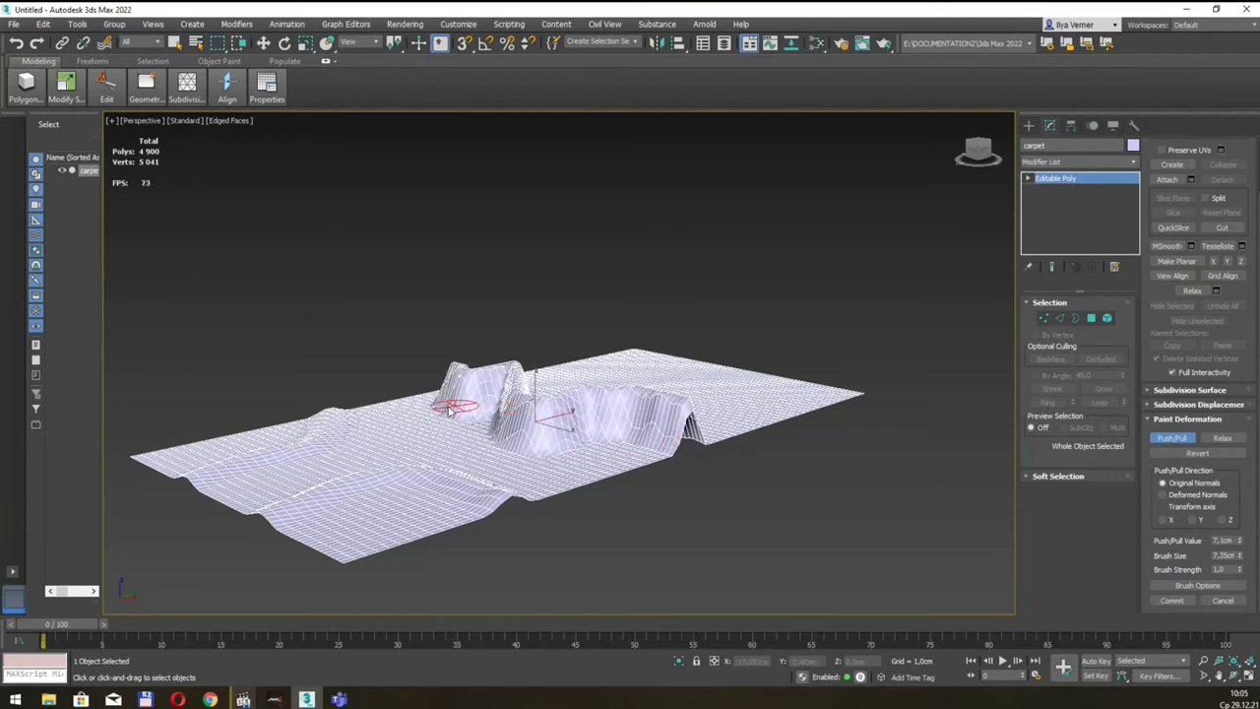
mouse_move(773, 405)
middle_mouse_down("alt")
mouse_move(743, 421)
mouse_move(765, 420)
middle_mouse_up("alt")
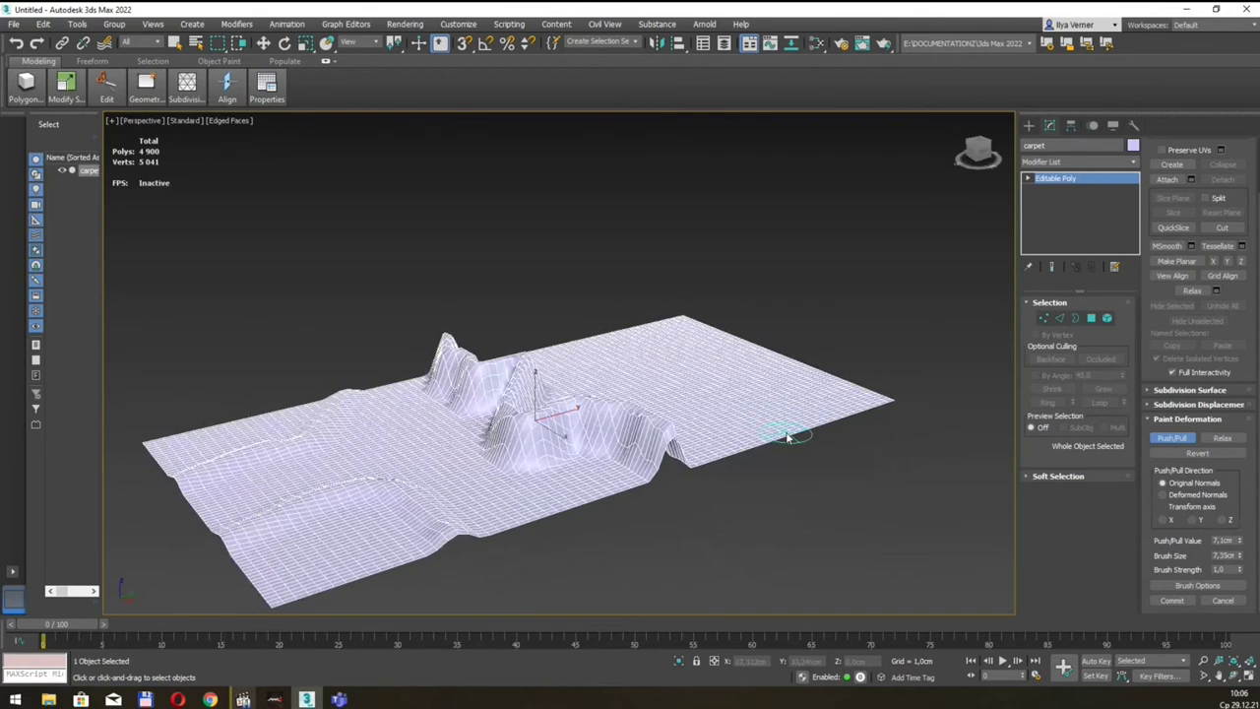
Set the Push/Pull value to 2 cm and raise bumps along the back and right edges
mouse_move(603, 508)
middle_mouse_down("alt")
mouse_move(586, 484)
mouse_move(564, 517)
middle_mouse_up("alt")
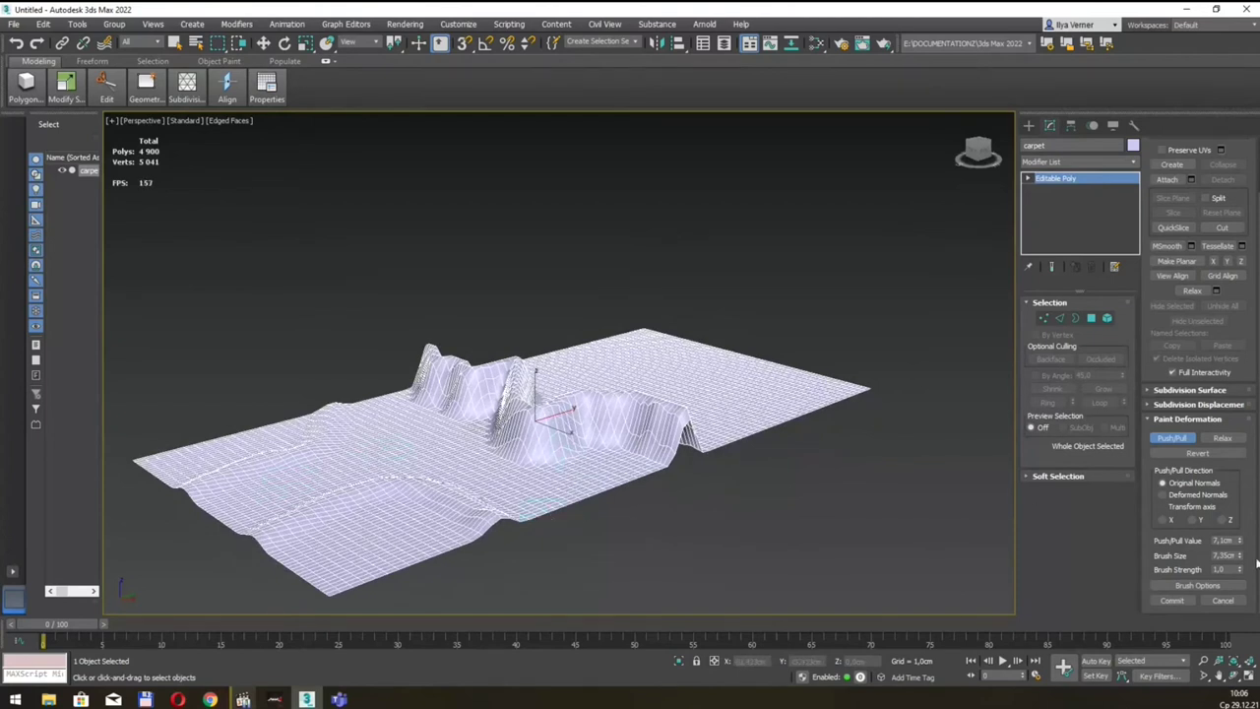
double_click(1223, 540)
type("2")
left_click_drag(585, 324, 866, 397)
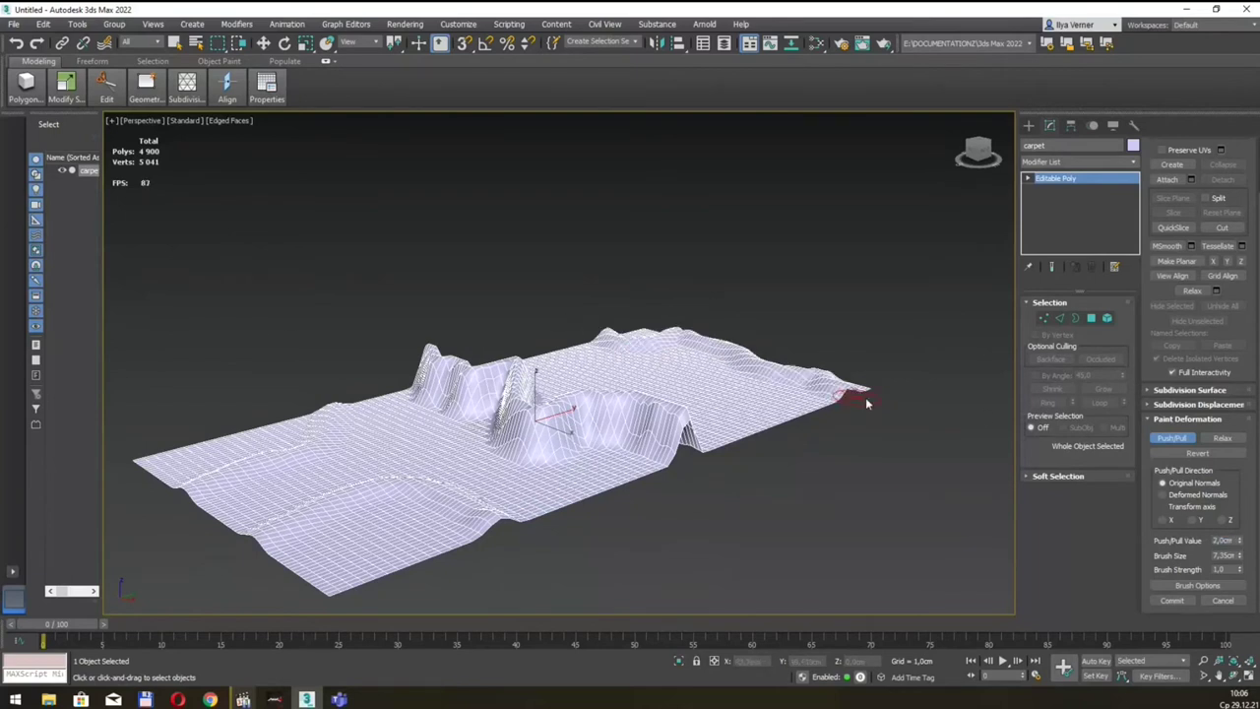
left_click_drag(748, 417, 718, 408)
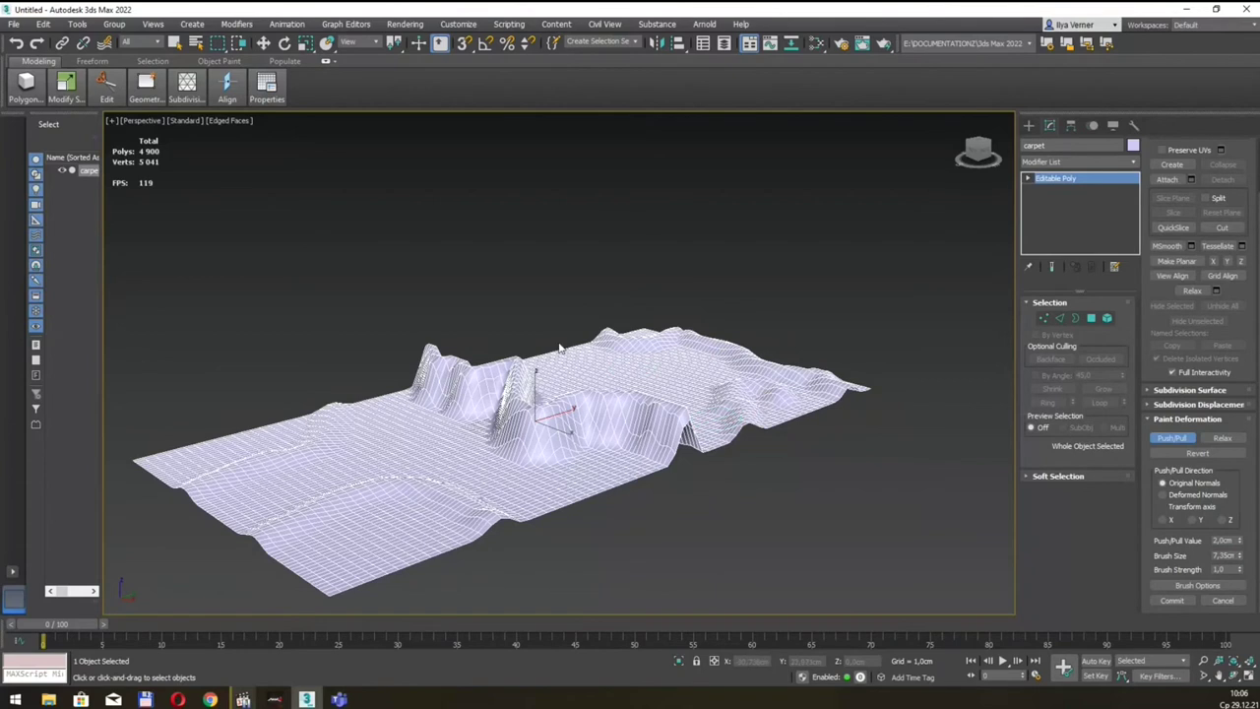
left_click_drag(712, 466, 694, 419)
middle_click_drag(694, 419, 673, 421, "alt")
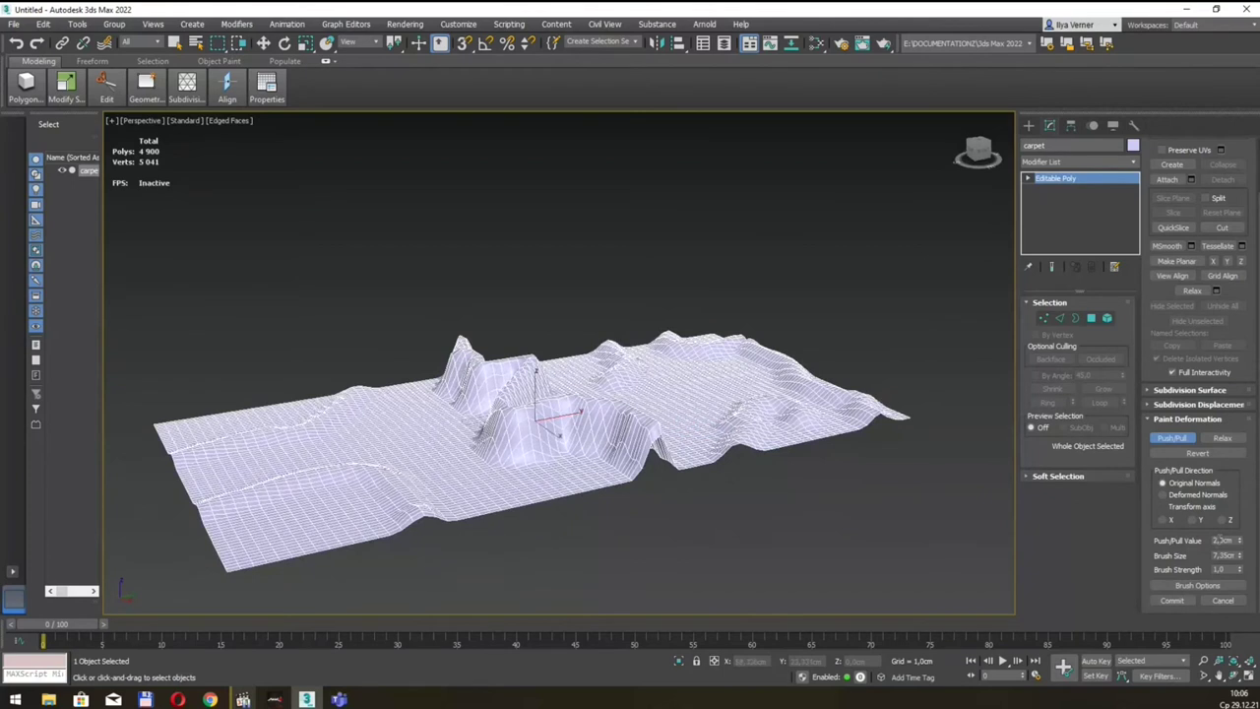
mouse_move(421, 337)
middle_mouse_down("alt")
mouse_move(531, 369)
mouse_move(599, 360)
mouse_move(614, 338)
mouse_move(662, 347)
middle_mouse_up("alt")
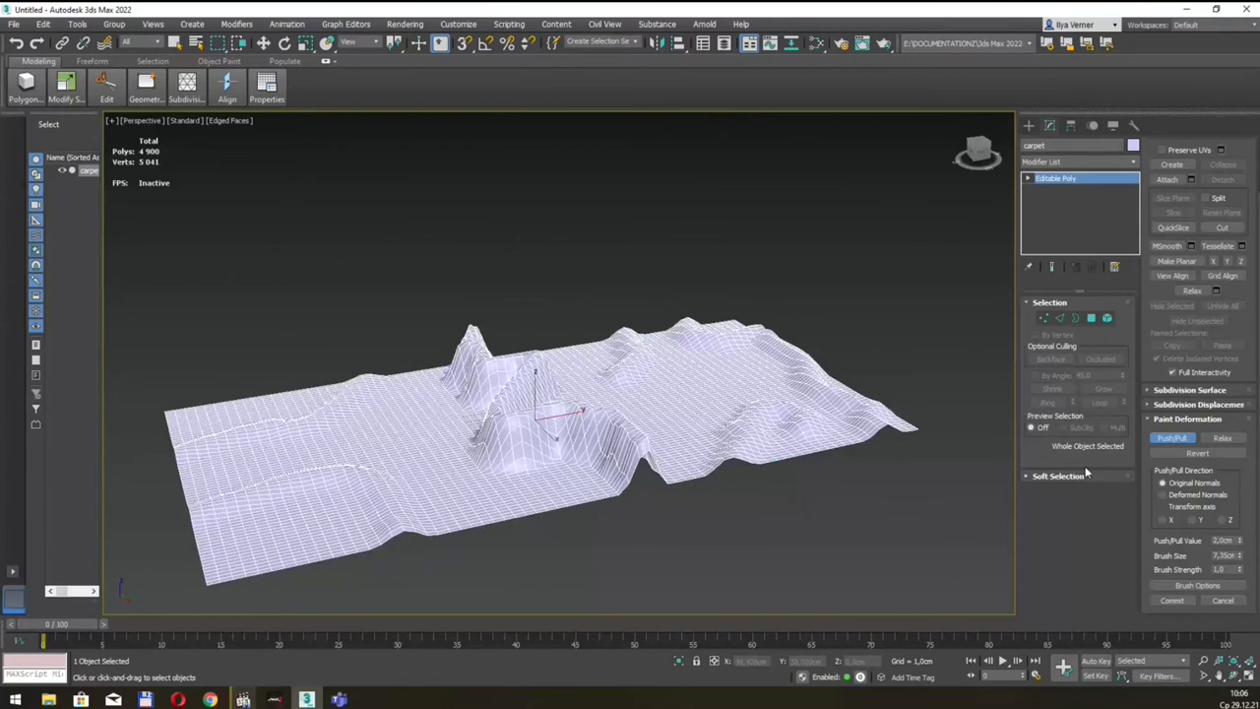
Switch to the Relax brush and smooth the terrain between the peaks
left_click(1223, 438)
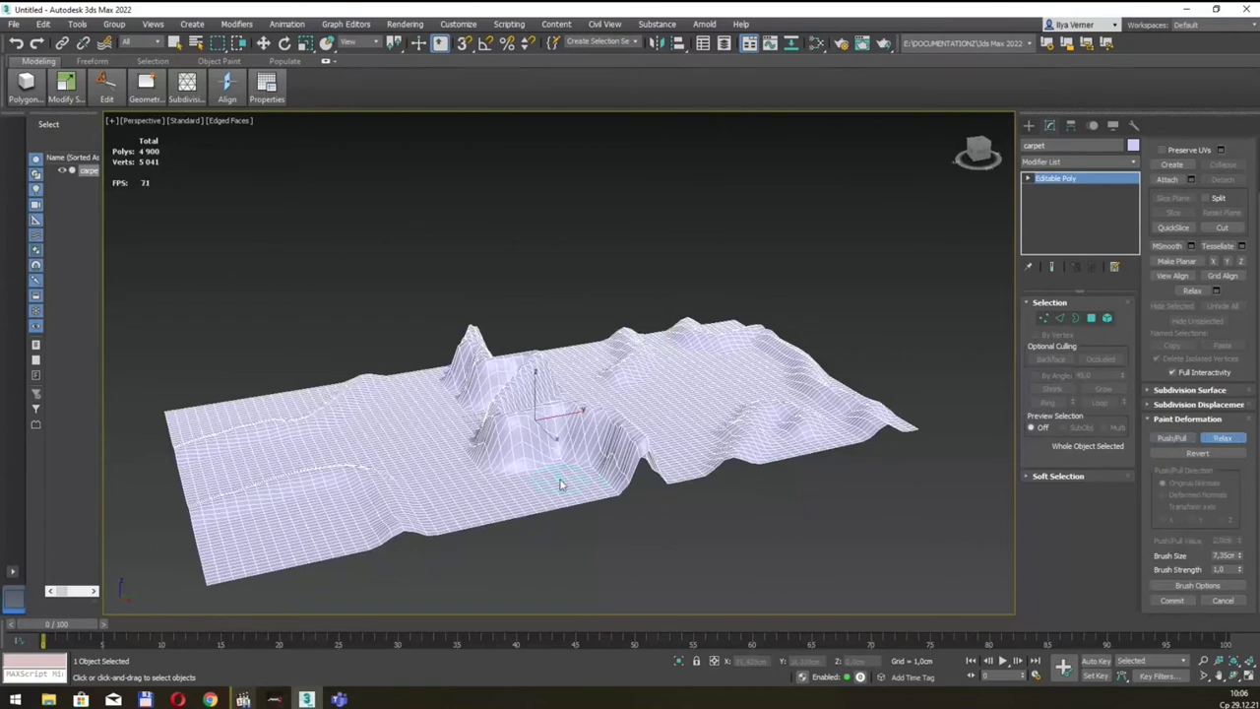
mouse_move(480, 361)
left_mouse_down()
mouse_move(537, 378)
mouse_move(527, 450)
mouse_move(655, 472)
left_mouse_up()
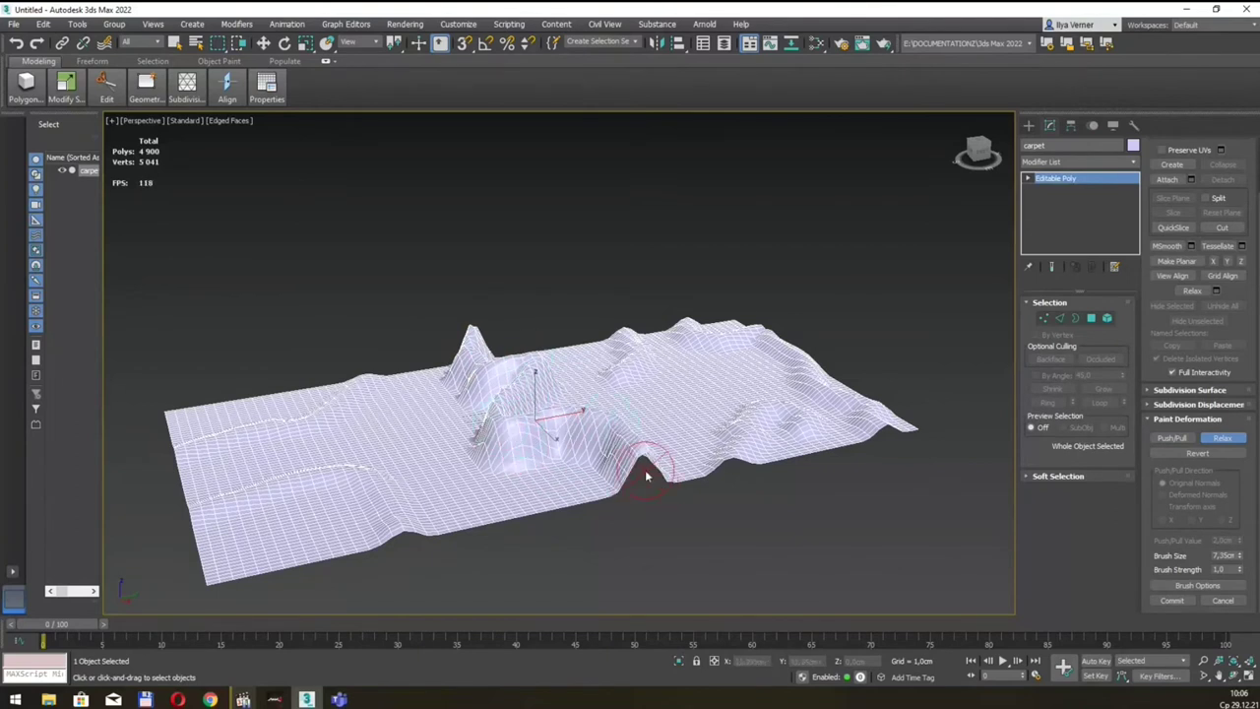
middle_click_drag(695, 483, 509, 537, "alt")
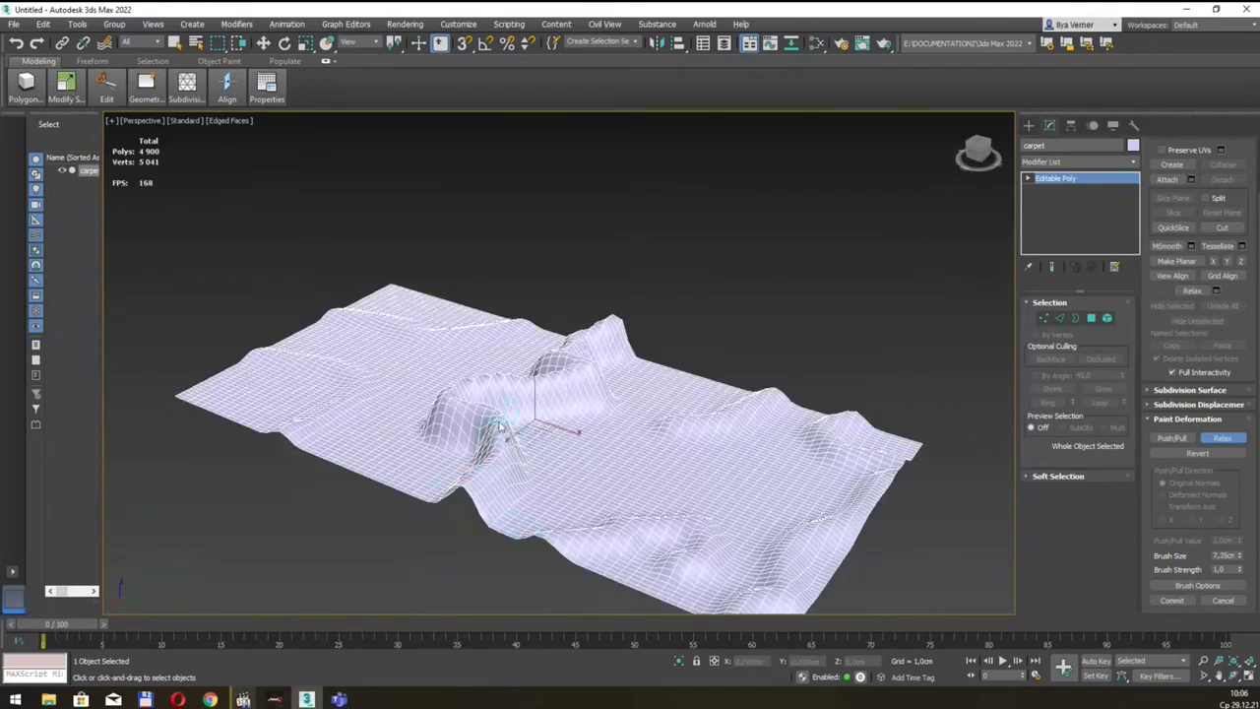
middle_click_drag(534, 431, 537, 440, "alt")
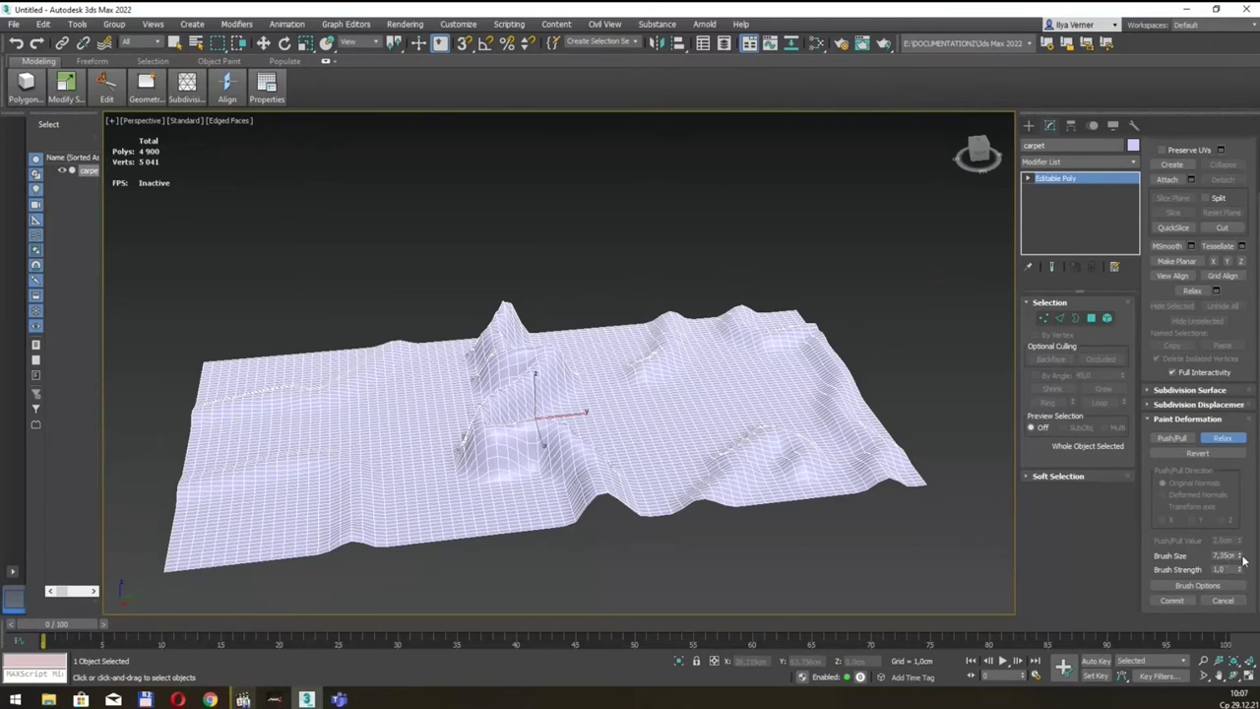
Enlarge the Relax brush to about 28.7 cm, soften the central mound, then set size to 17.2 cm
left_click_drag(1242, 557, 1244, 538)
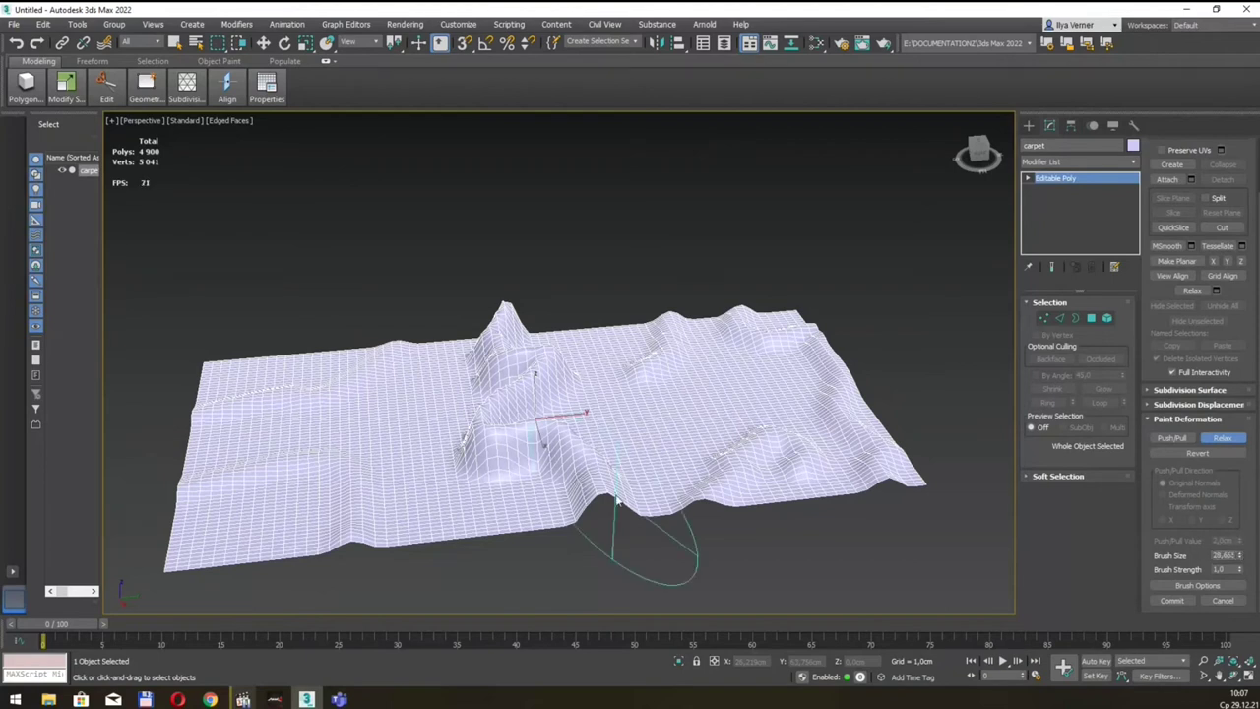
mouse_move(562, 479)
left_mouse_down()
mouse_move(529, 343)
mouse_move(532, 504)
mouse_move(522, 472)
left_mouse_up()
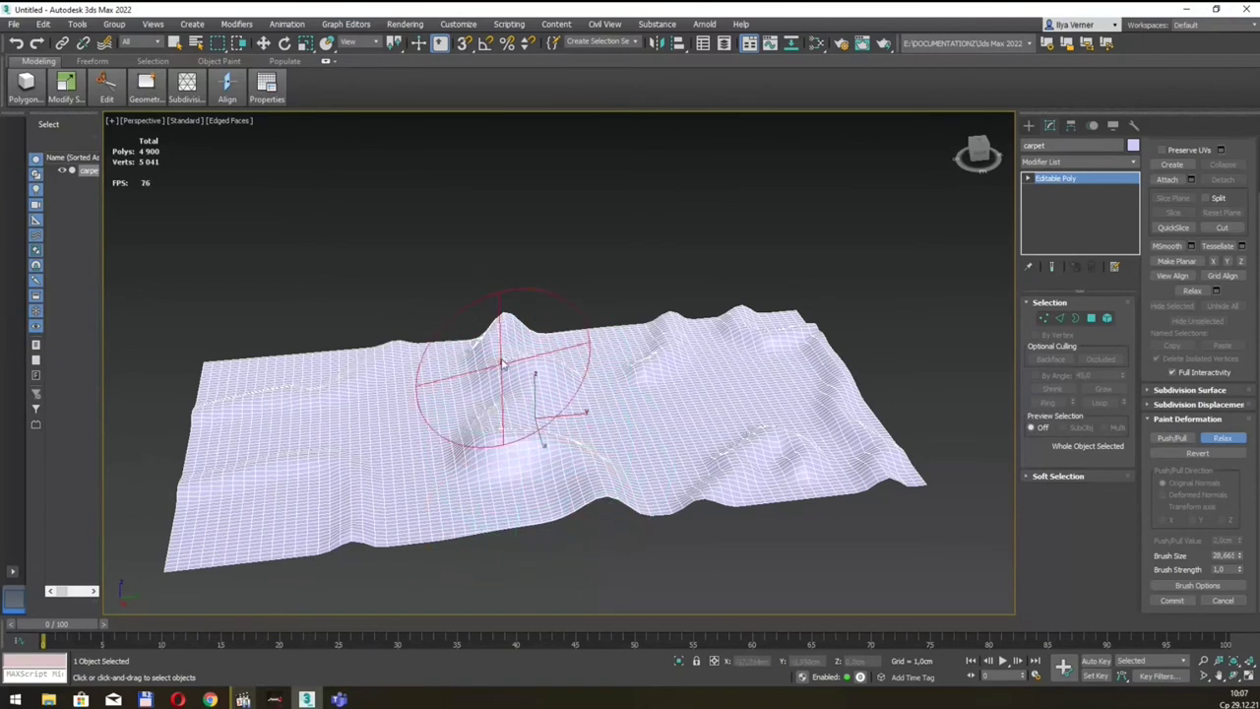
left_click_drag(509, 359, 486, 390)
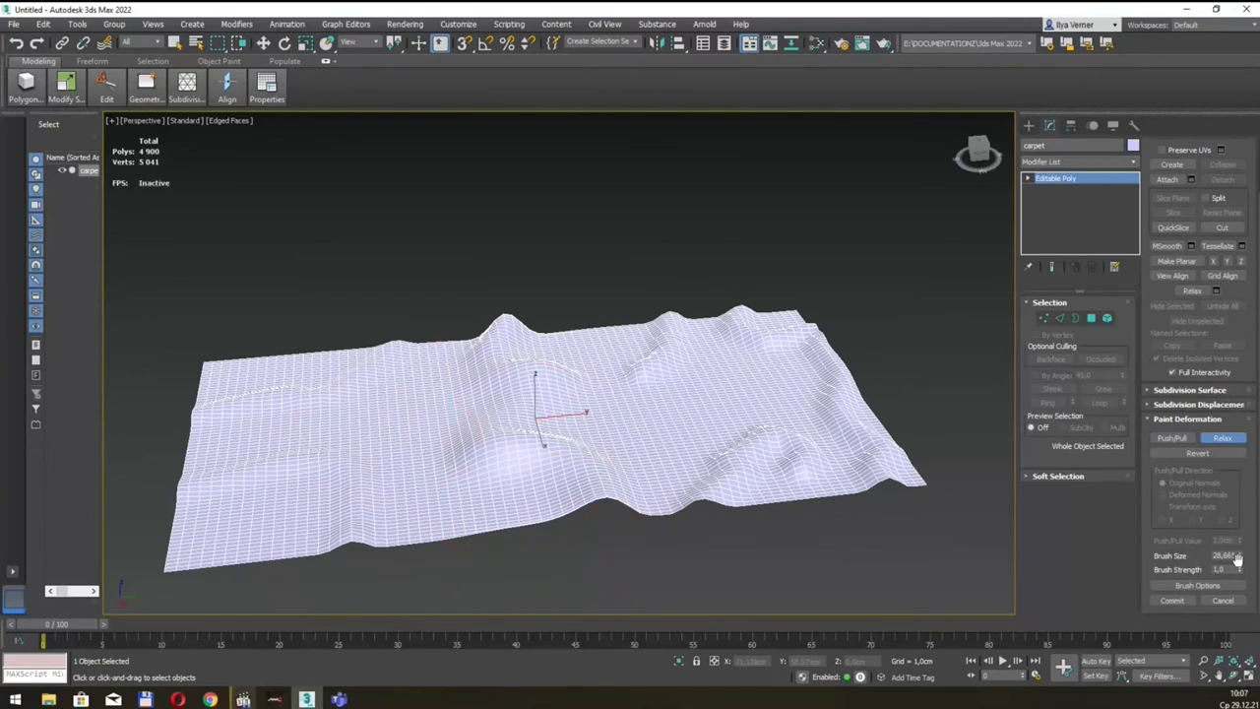
mouse_move(1240, 558)
left_mouse_down()
mouse_move(1240, 582)
mouse_move(1240, 554)
left_mouse_up()
mouse_move(536, 423)
middle_mouse_down("alt")
mouse_move(607, 399)
mouse_move(512, 427)
middle_mouse_up("alt")
middle_click_drag(723, 405, 650, 419, "alt")
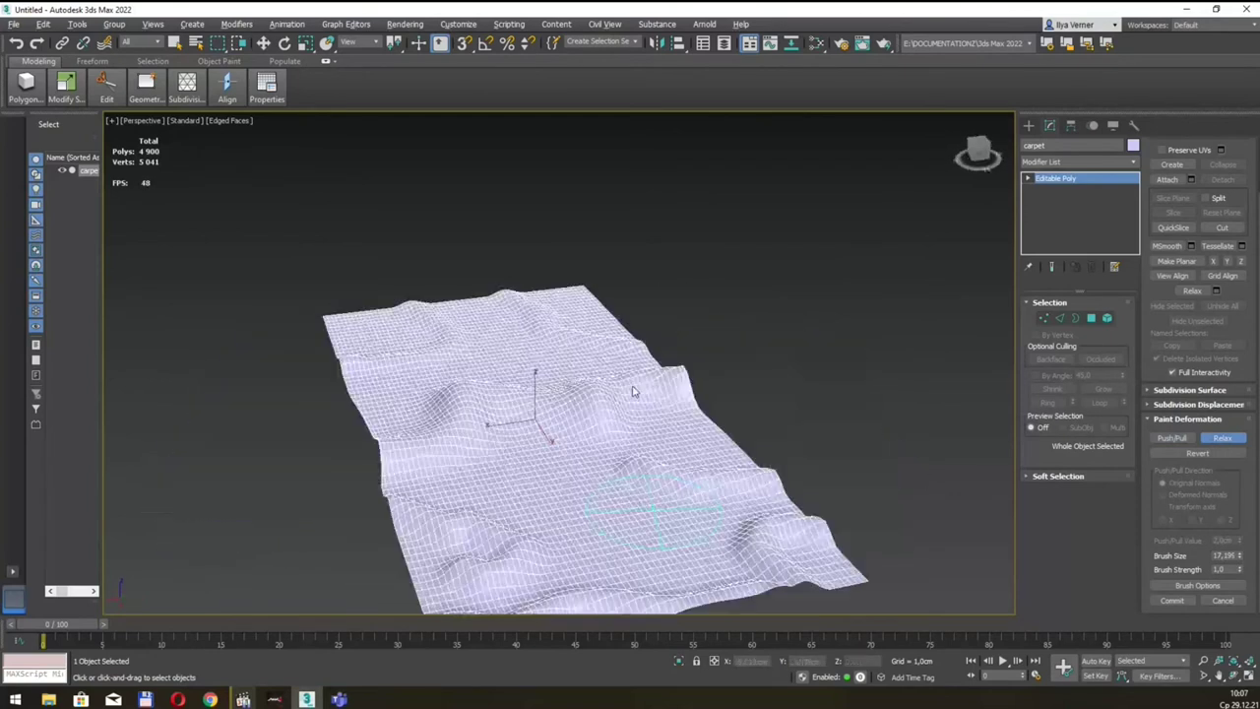
Reactivate Push/Pull at an 8.599 cm brush size and raise a few more bumps
left_click(1183, 436)
left_click(1183, 436)
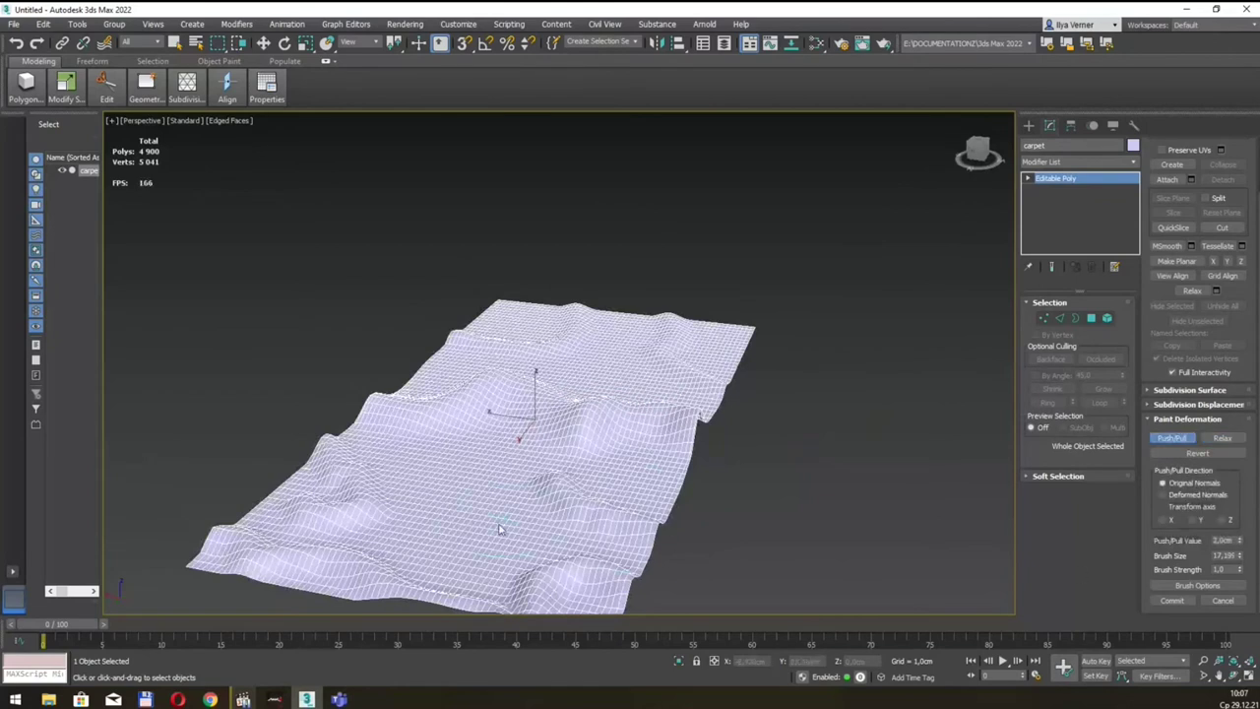
left_click_drag(1241, 557, 1241, 567)
middle_click_drag(760, 484, 521, 478, "alt")
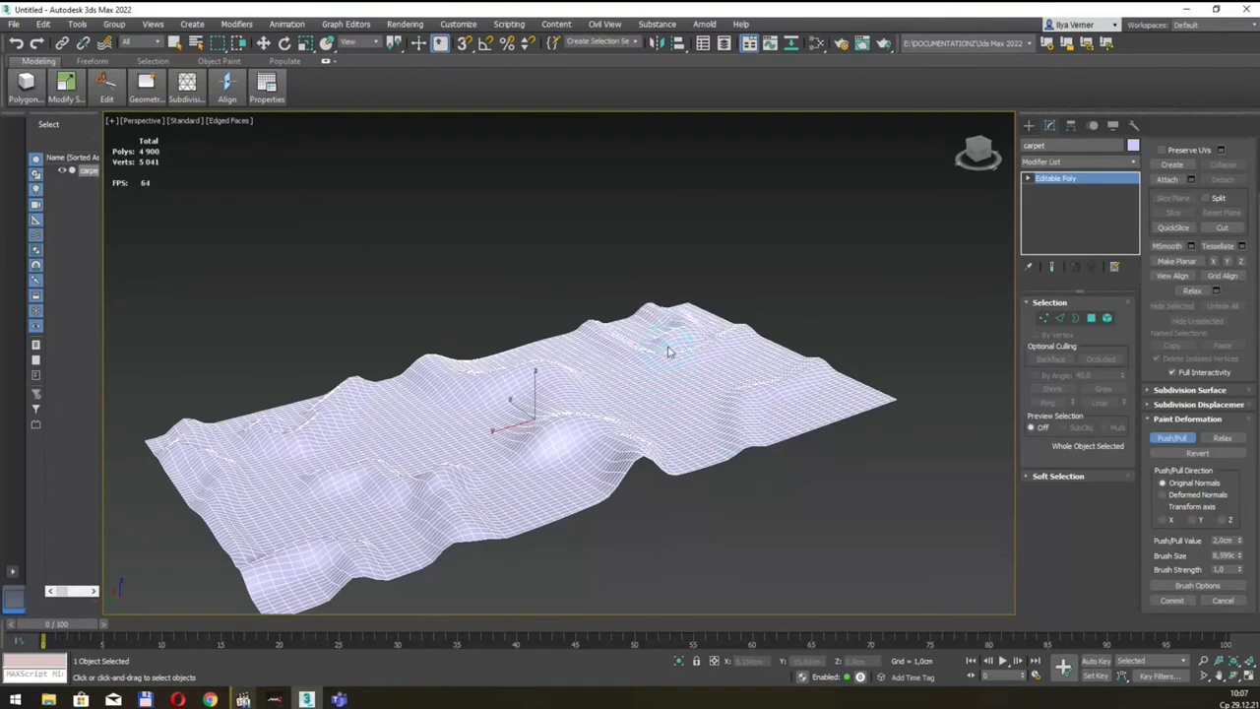
left_click_drag(760, 460, 711, 521)
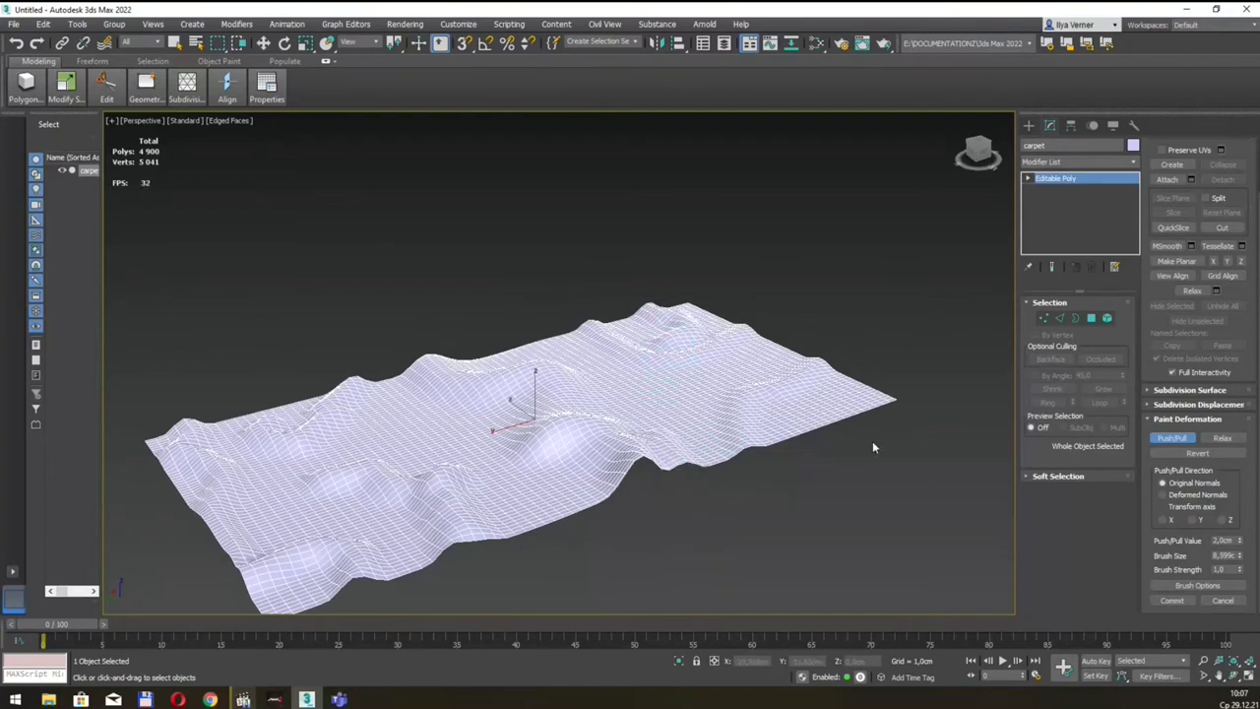
mouse_move(628, 499)
middle_mouse_down("alt")
mouse_move(595, 445)
mouse_move(483, 427)
mouse_move(836, 337)
mouse_move(749, 324)
mouse_move(776, 328)
middle_mouse_up("alt")
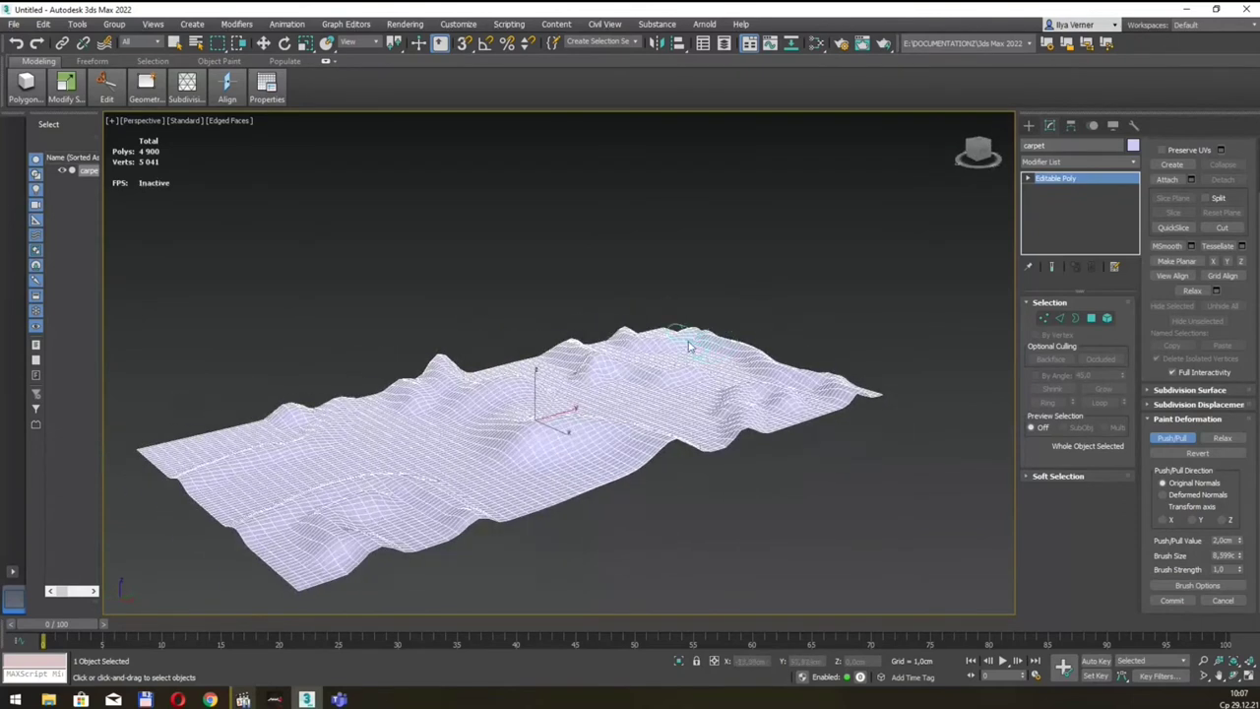
left_click(329, 62)
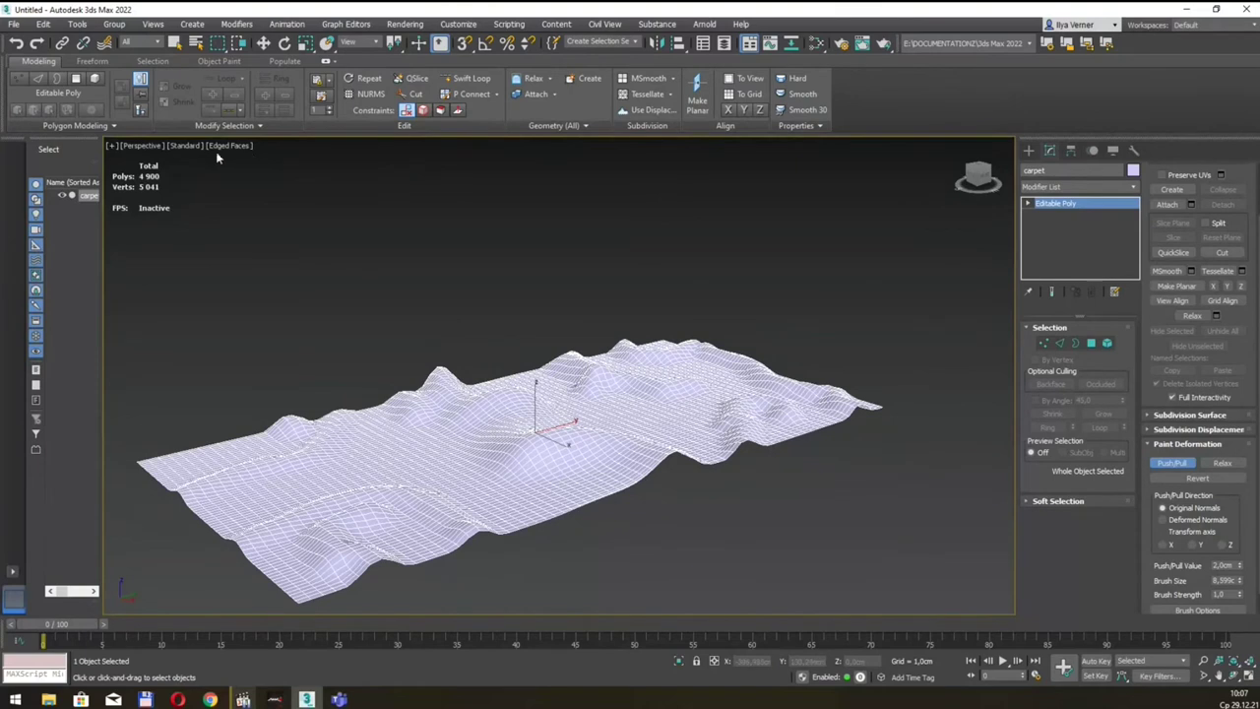
Open the Freeform ribbon tab and turn on Paint Deform Push/Pull
left_click(93, 62)
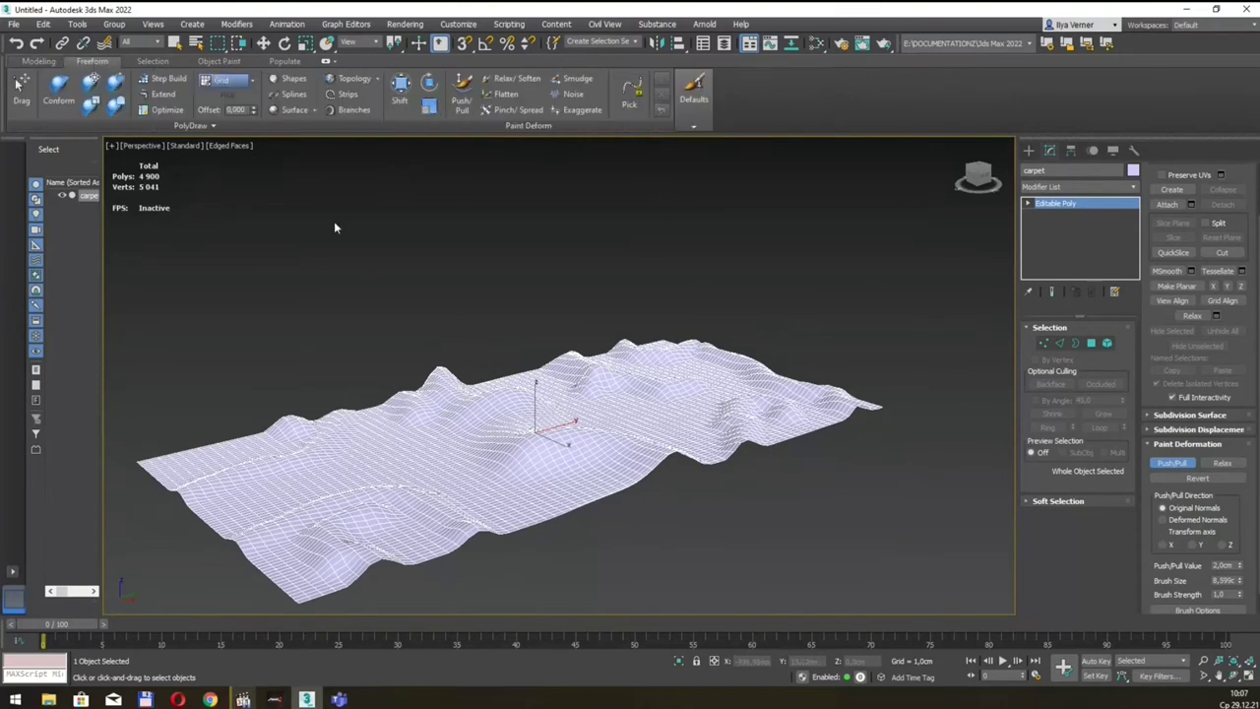
left_click(462, 109)
mouse_move(503, 93)
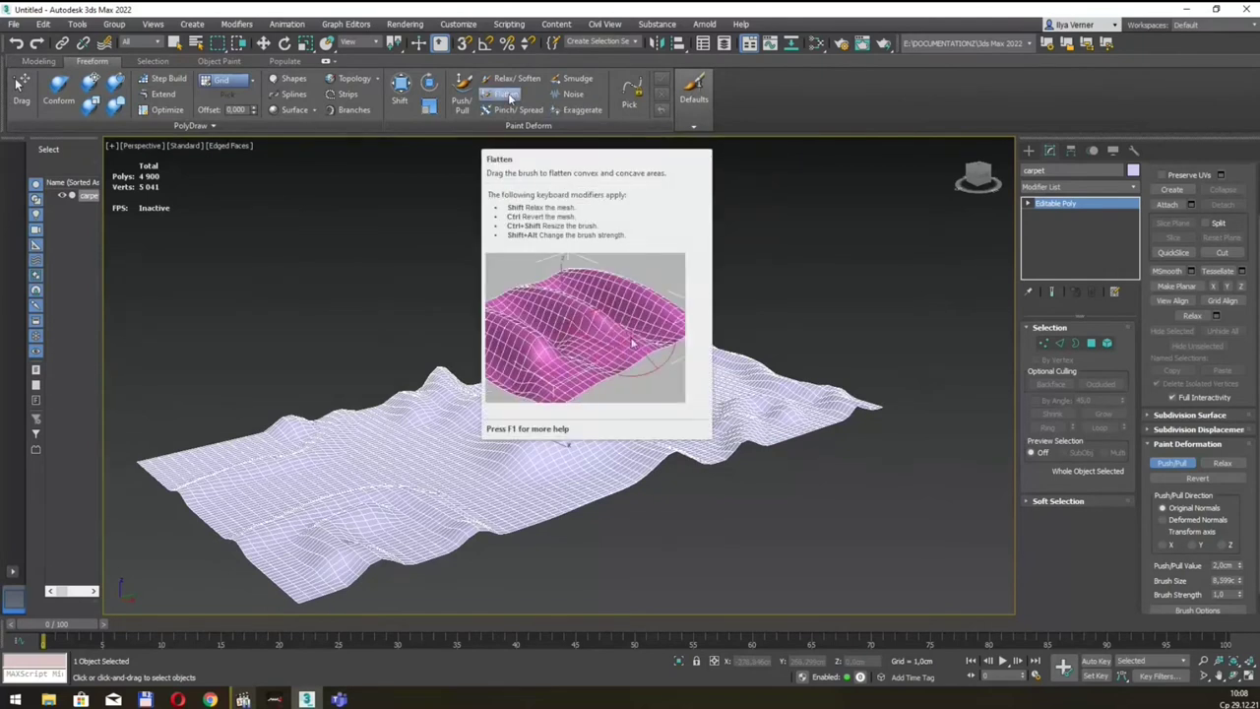
Turn off the deformation brushes, return to Select Object and reframe the carpet view
left_click(509, 97)
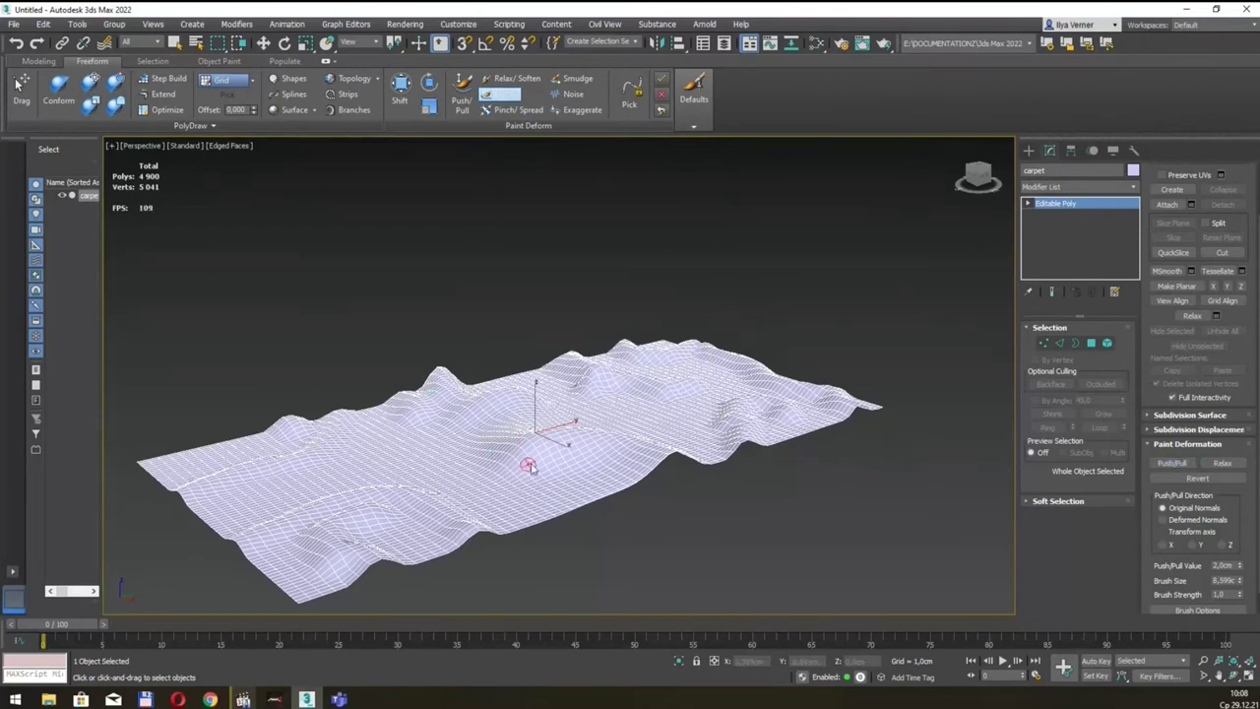
left_click(504, 94)
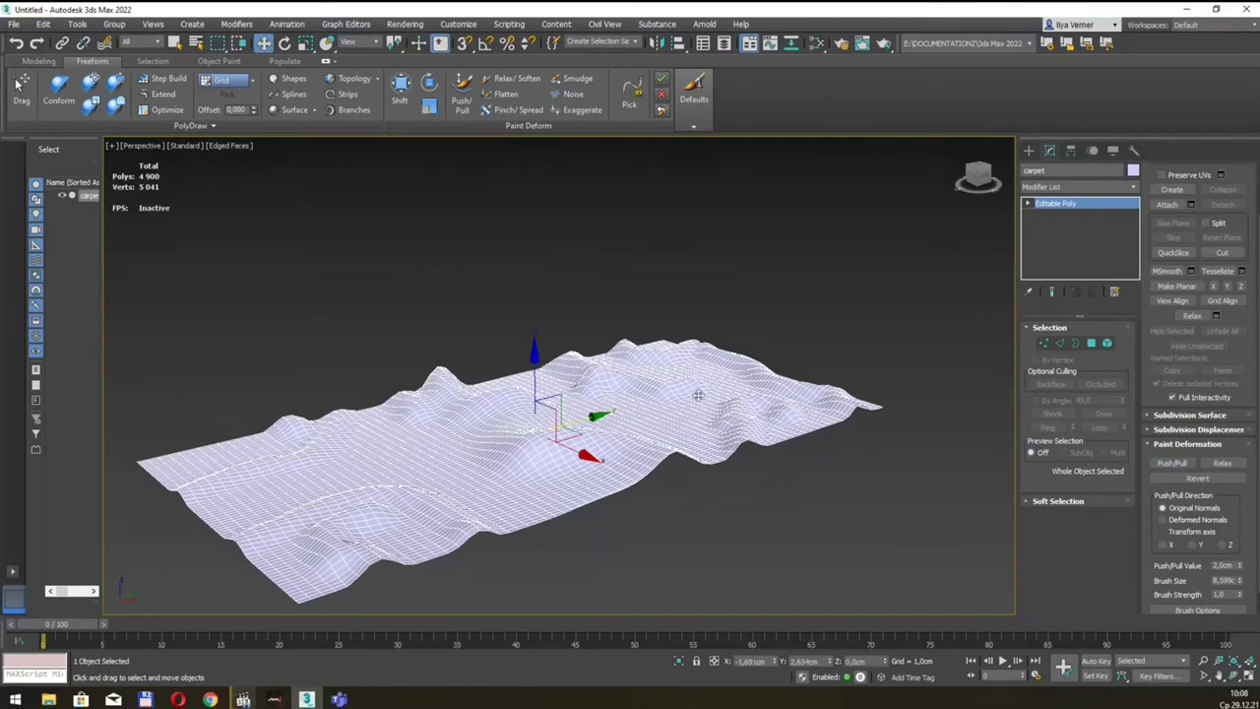
scroll(691, 377, "down", 3)
key("q")
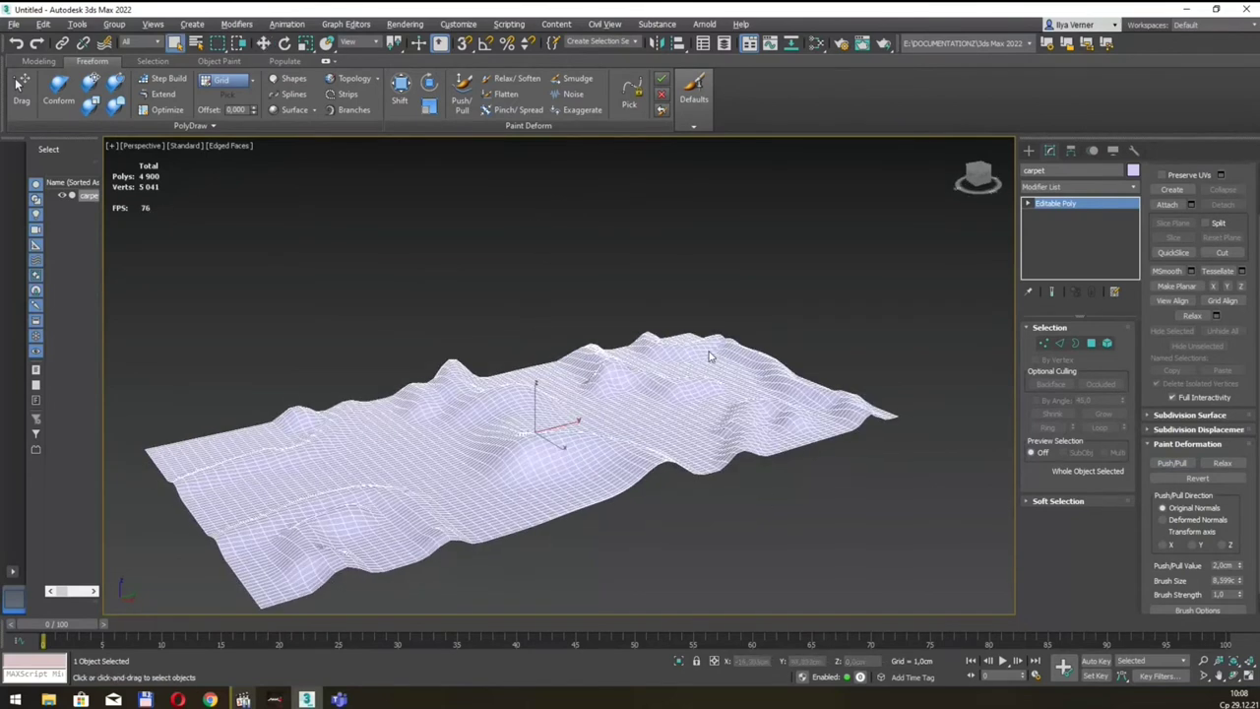
mouse_move(711, 349)
middle_mouse_down("alt")
mouse_move(767, 324)
mouse_move(592, 365)
middle_mouse_up("alt")
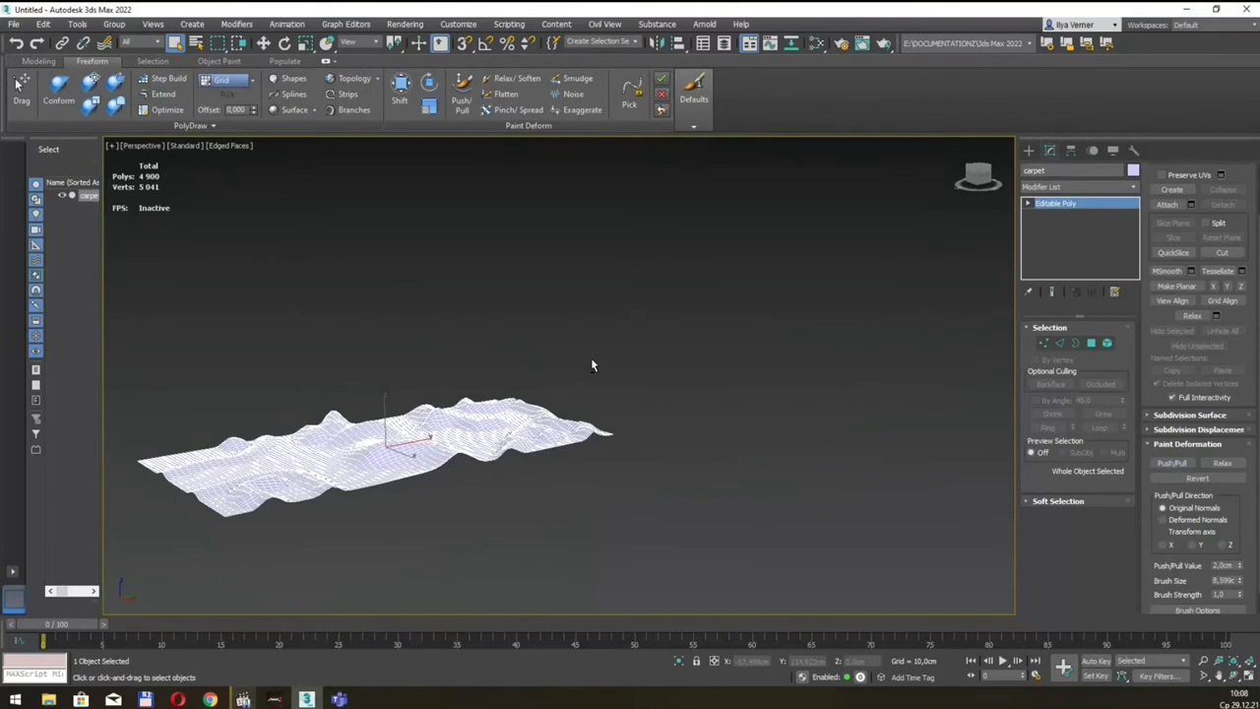
mouse_move(588, 367)
middle_mouse_down("alt")
mouse_move(608, 391)
mouse_move(584, 393)
mouse_move(656, 439)
middle_mouse_up("alt")
mouse_move(535, 423)
middle_mouse_down("alt")
mouse_move(521, 403)
mouse_move(547, 450)
middle_mouse_up("alt")
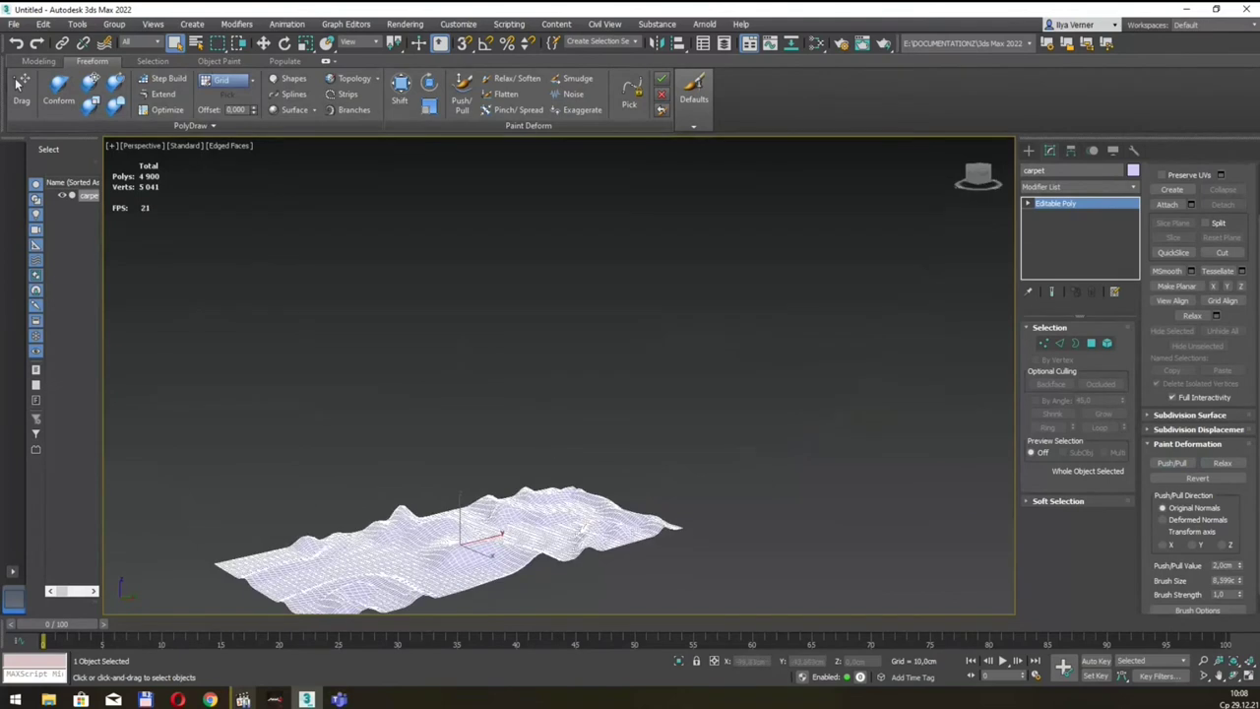
key("alt+Tab")
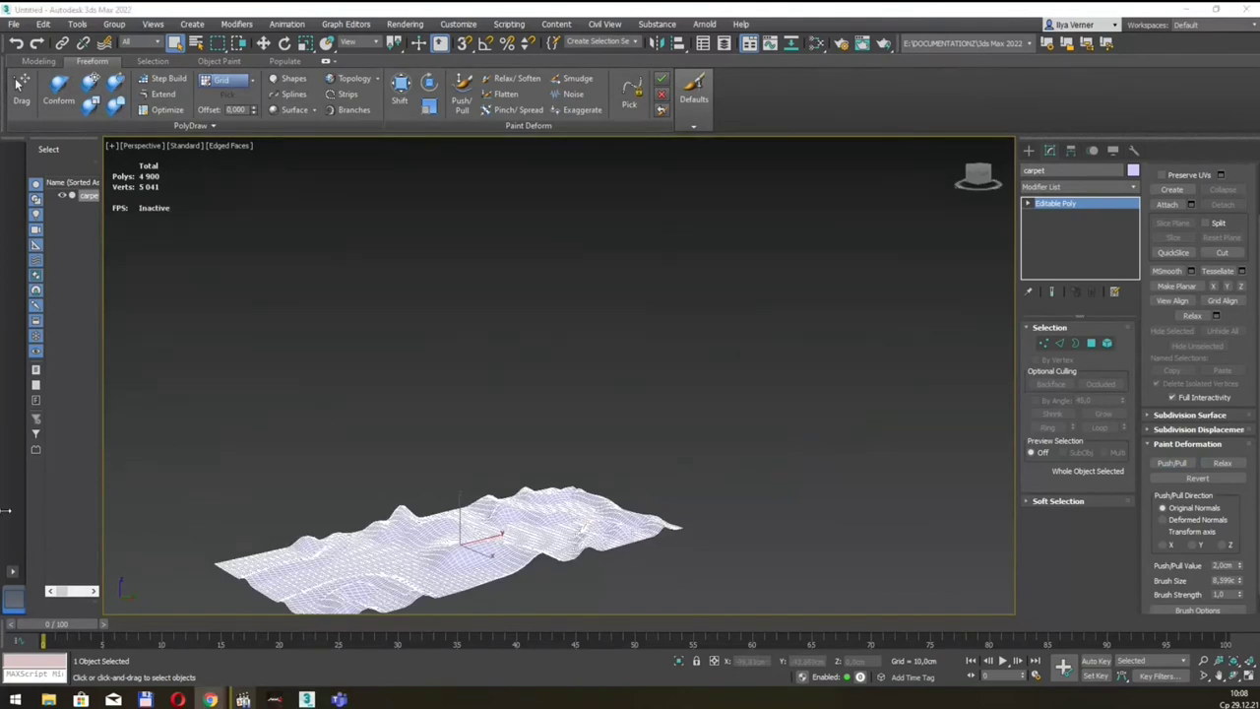
middle_click_drag(713, 443, 652, 424)
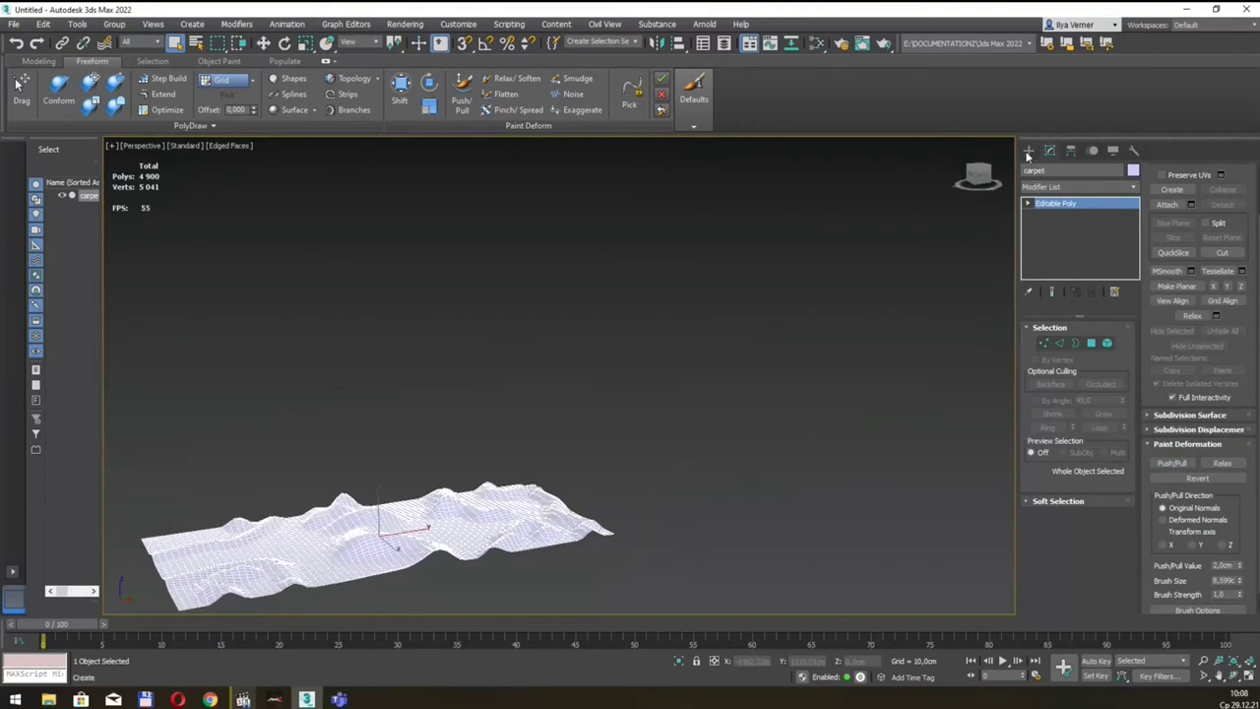
Draw a new box beside the carpet with 4 length and 4 width segments
left_click(1028, 152)
left_click(1050, 238)
left_click_drag(581, 444, 760, 456)
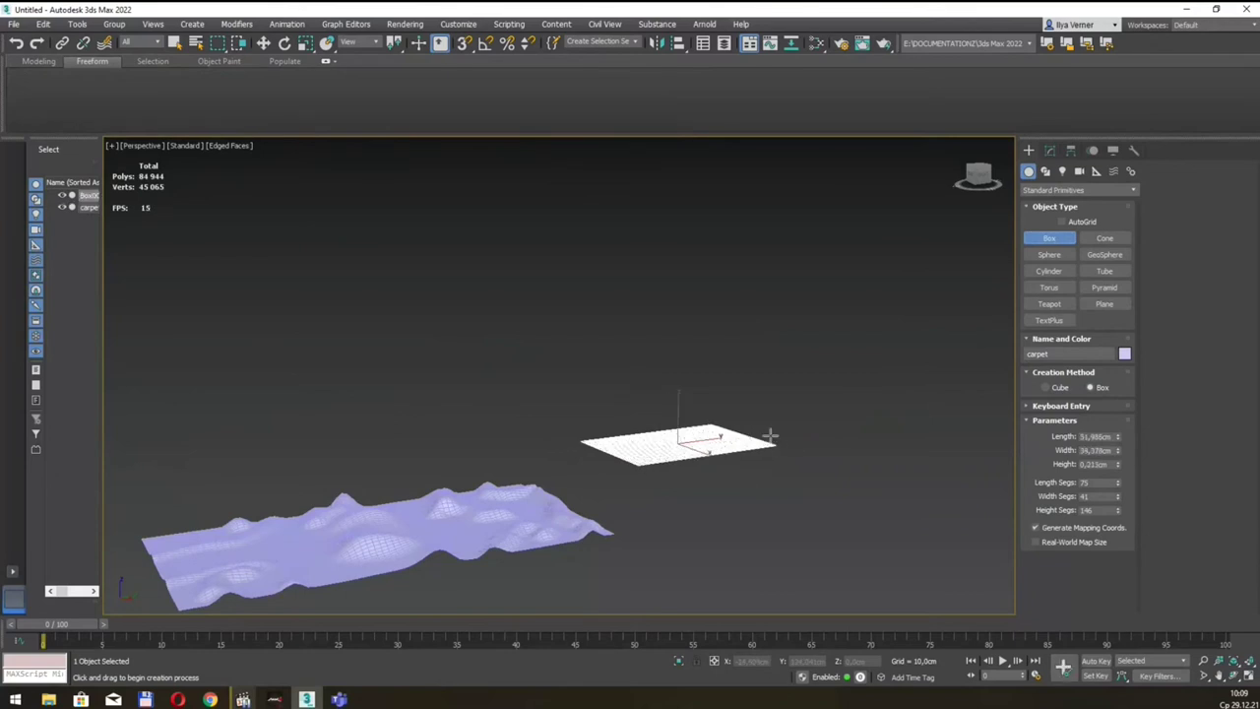
double_click(1094, 483)
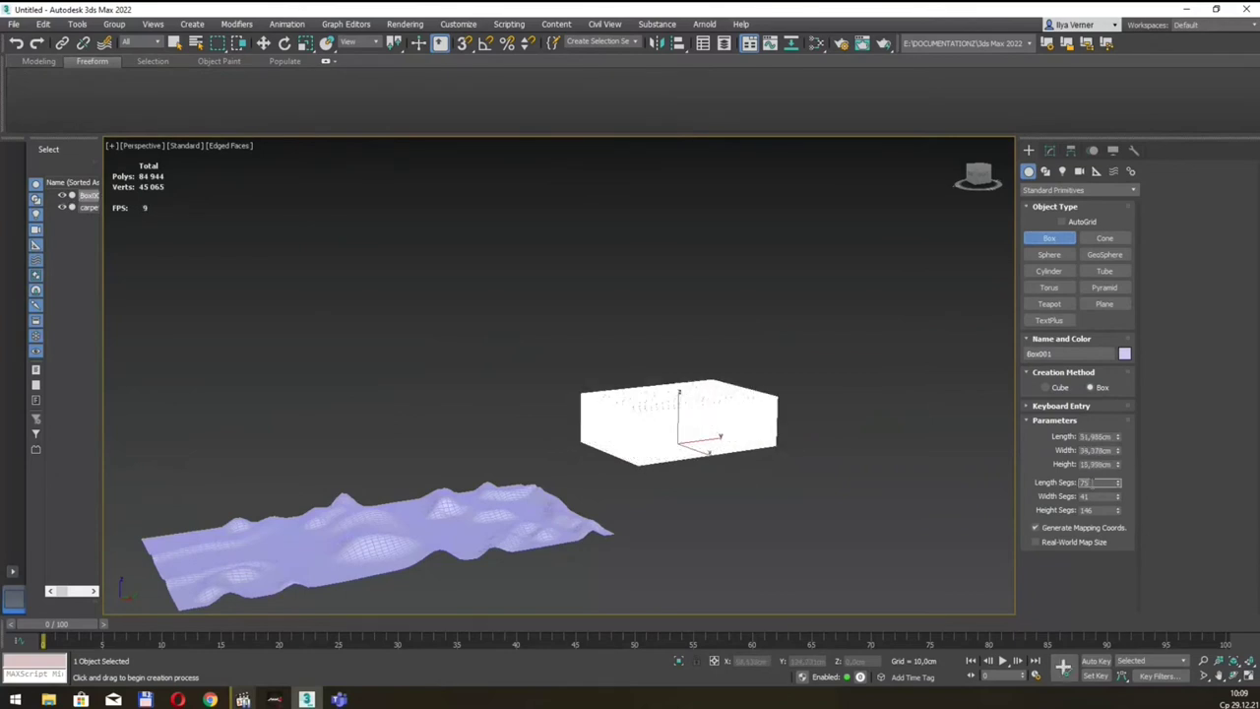
type("4")
key("Tab")
type("4")
key("Tab")
type("4")
key("Return")
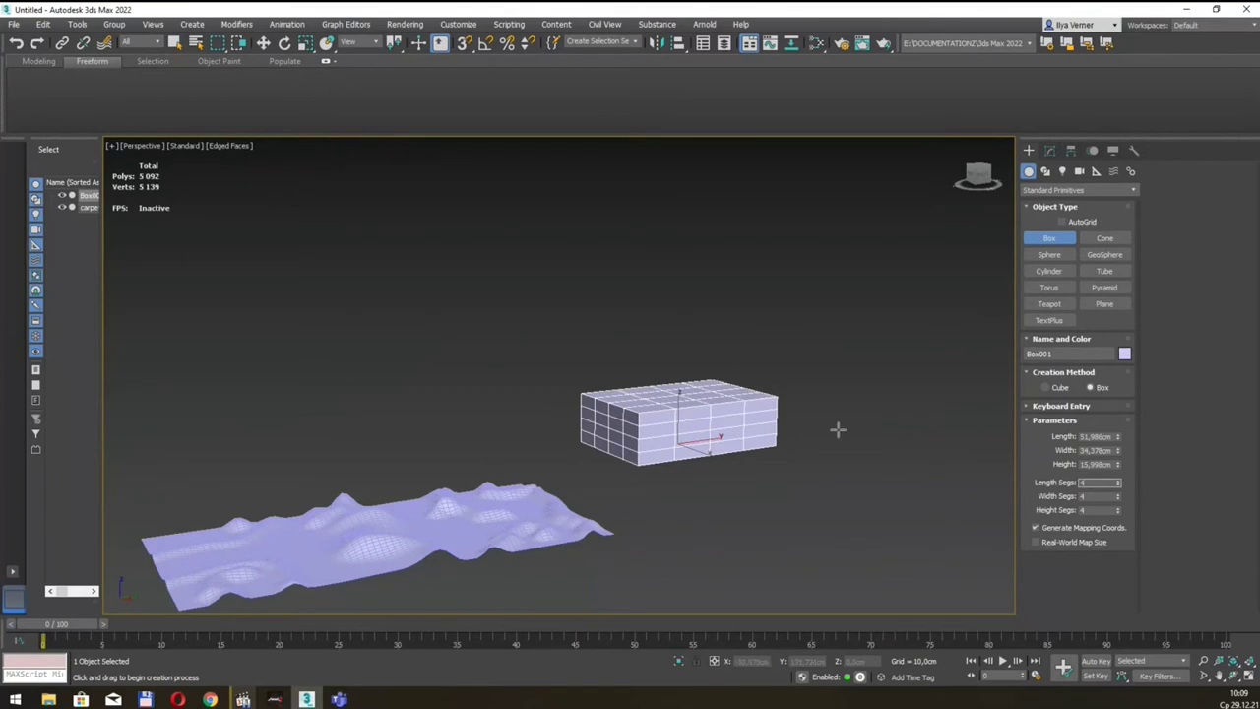
middle_click_drag(805, 374, 811, 391, "alt")
Set the box's Length and Width to 50 cm and Height to 20 cm
double_click(1098, 436)
type("50")
key("Tab")
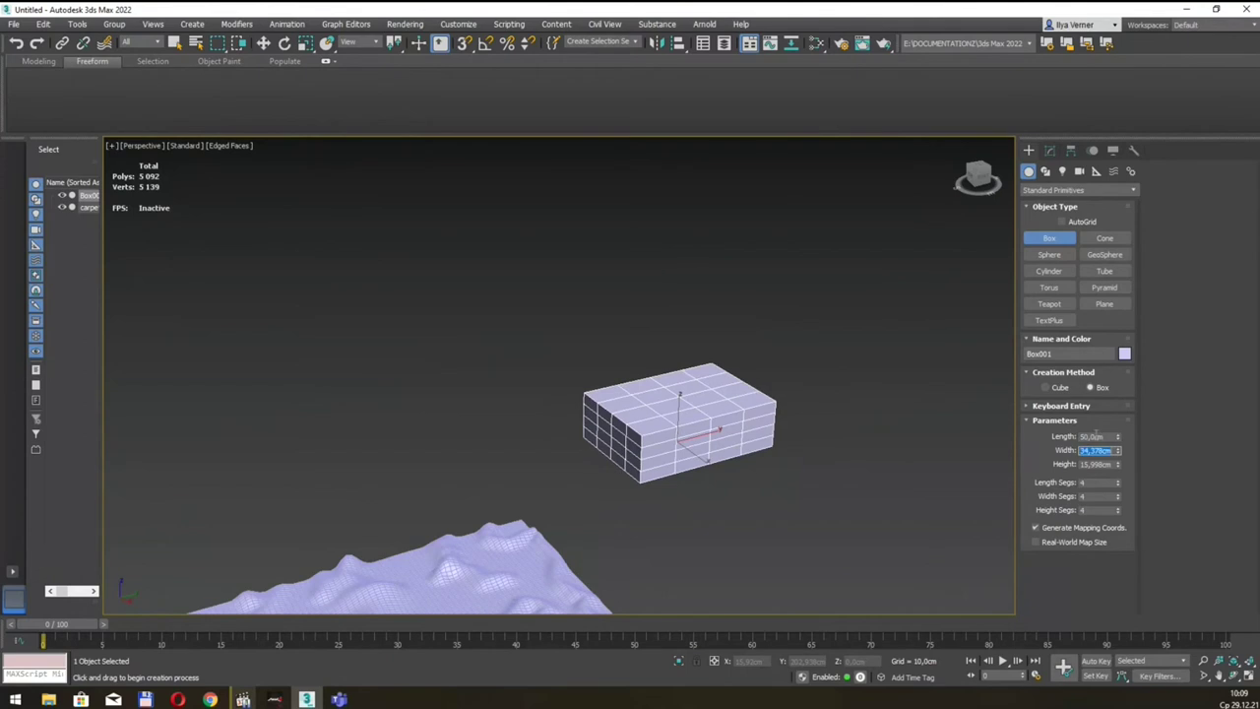
type("50,0cm")
key("Tab")
type("2")
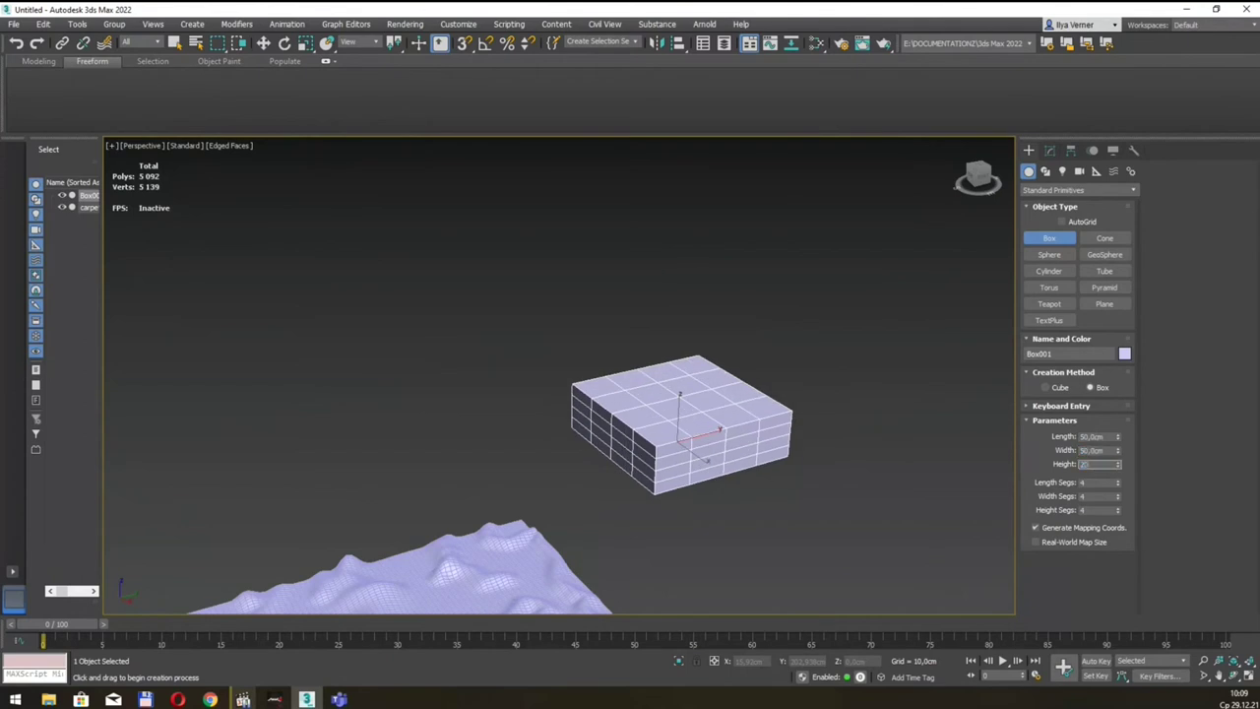
type("0")
key("Return")
middle_click_drag(805, 442, 748, 433, "alt")
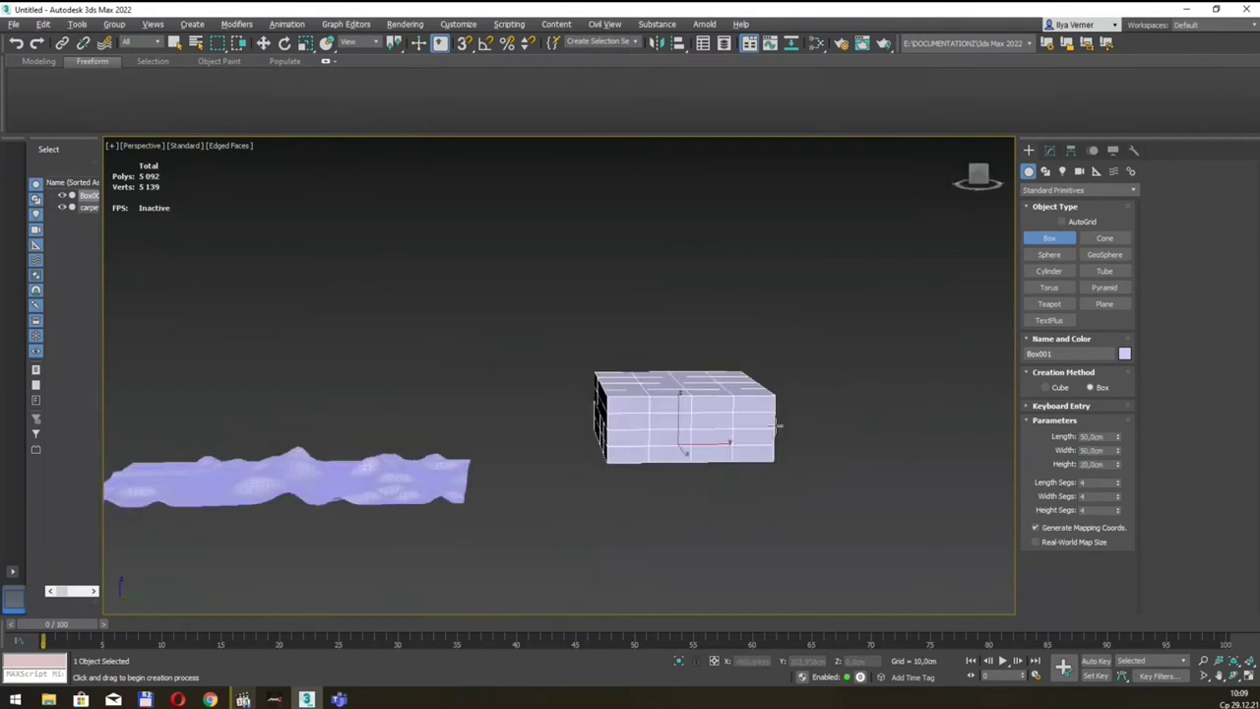
scroll(714, 388, "up", 2)
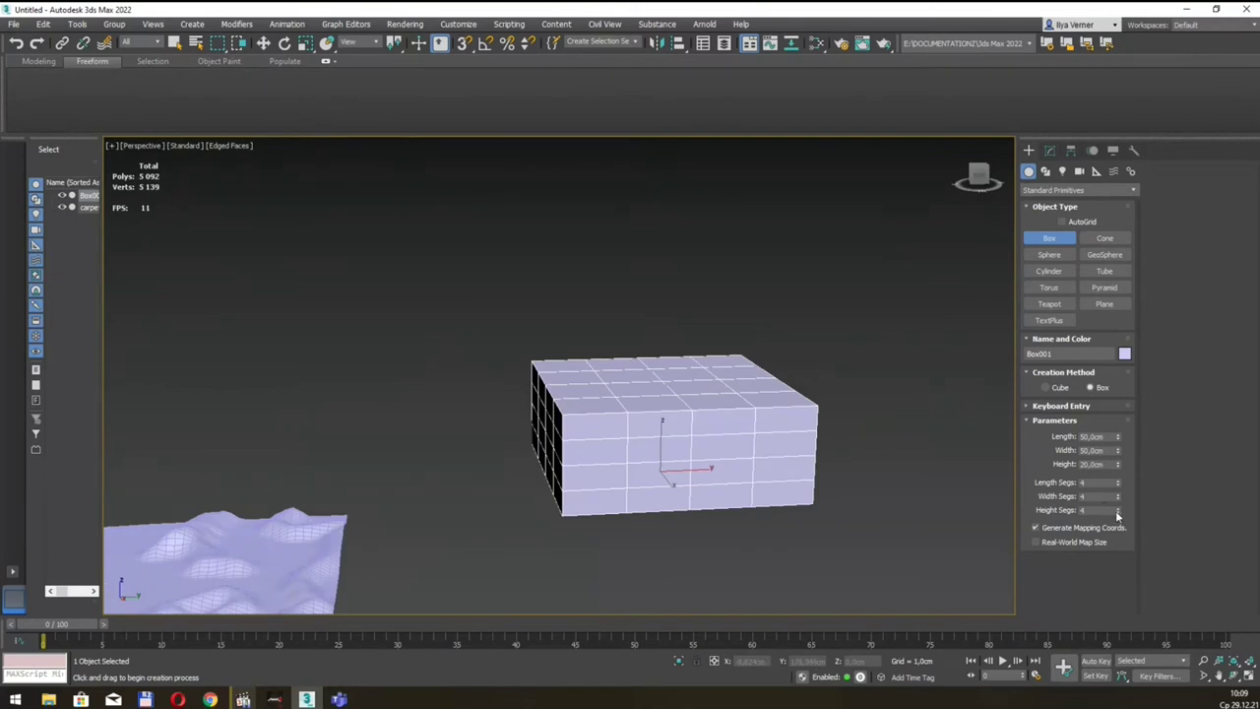
Lower the box's Height Segs from 4 to 2 and orbit to inspect it
left_click(1118, 513)
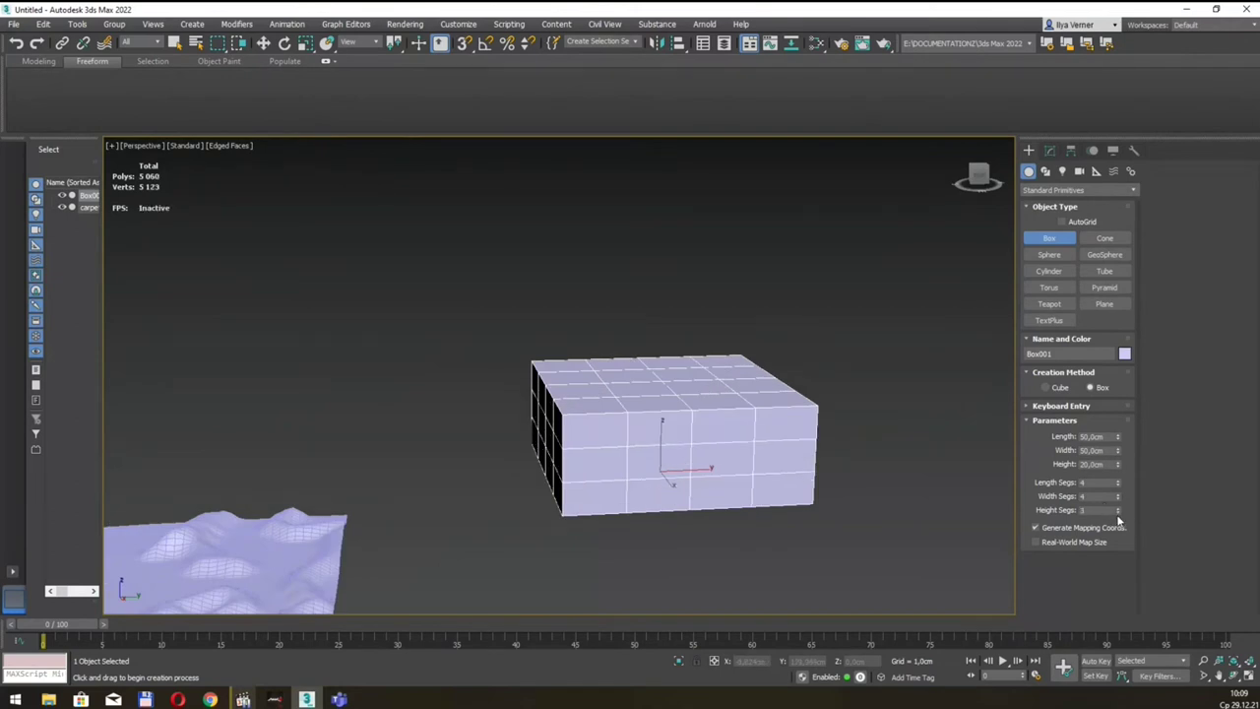
left_click(1118, 513)
mouse_move(804, 385)
middle_mouse_down("alt")
mouse_move(858, 385)
mouse_move(787, 396)
mouse_move(821, 397)
middle_mouse_up("alt")
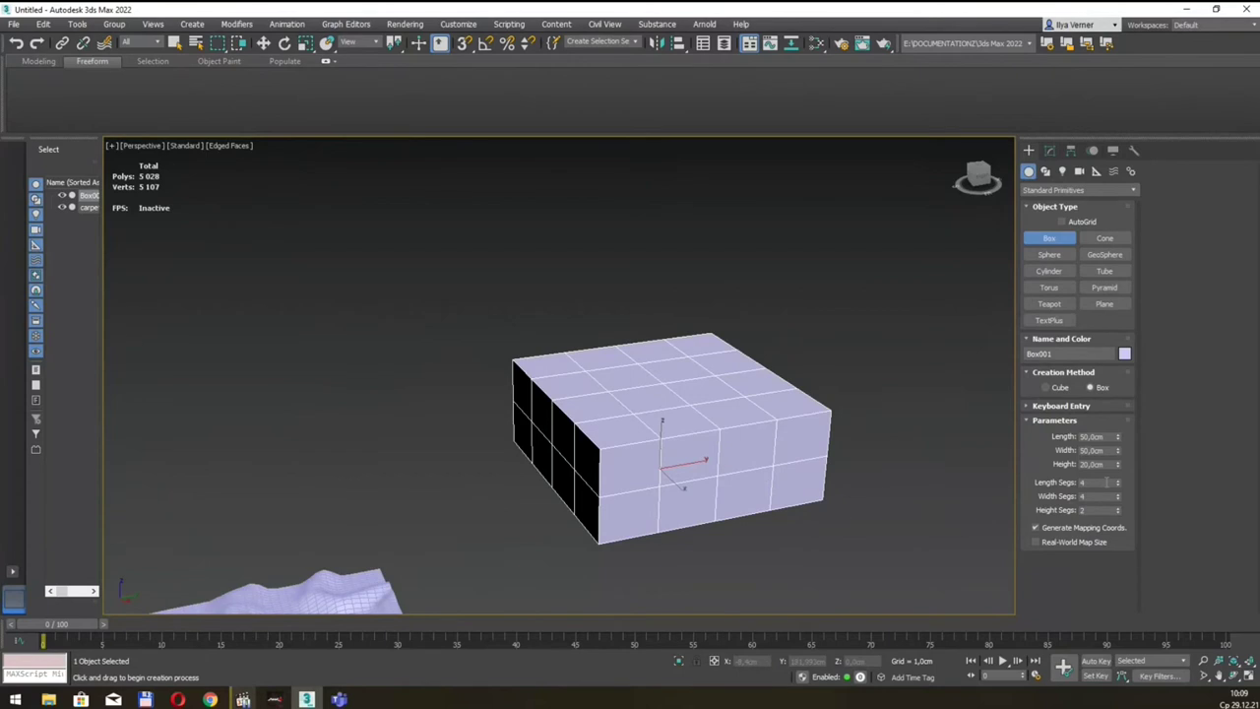
middle_click_drag(836, 467, 925, 464, "alt")
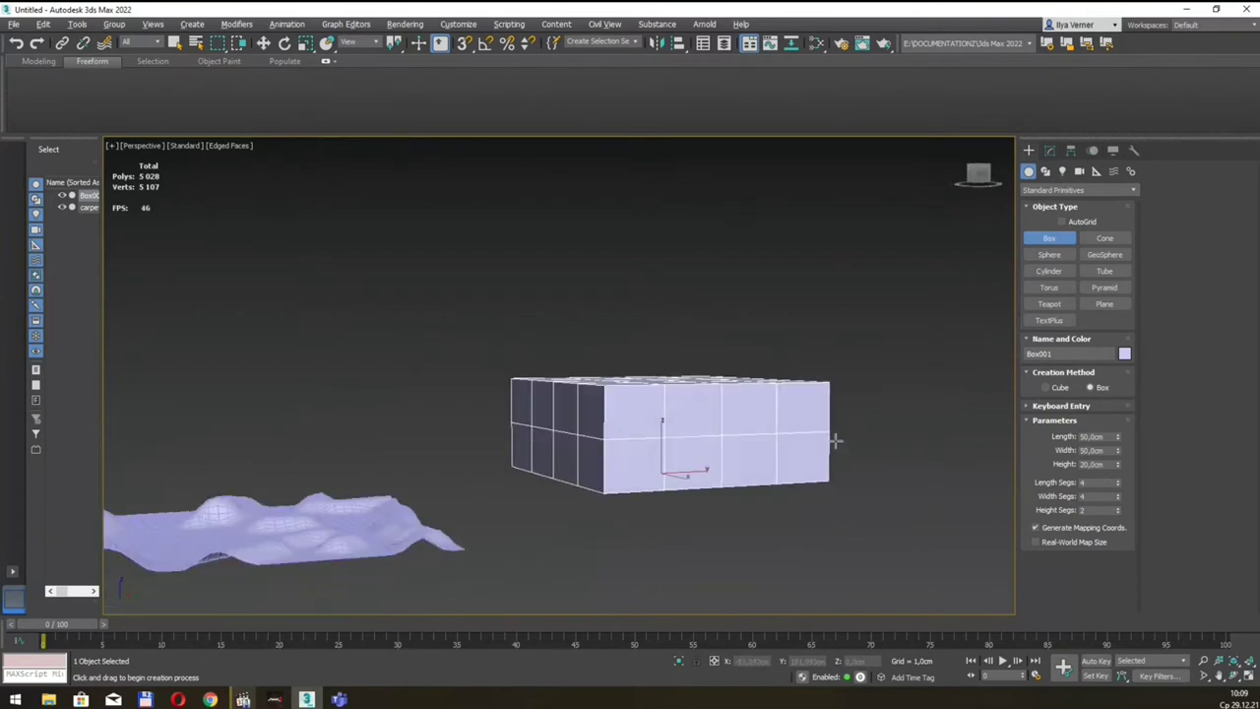
middle_click_drag(783, 404, 782, 431, "alt")
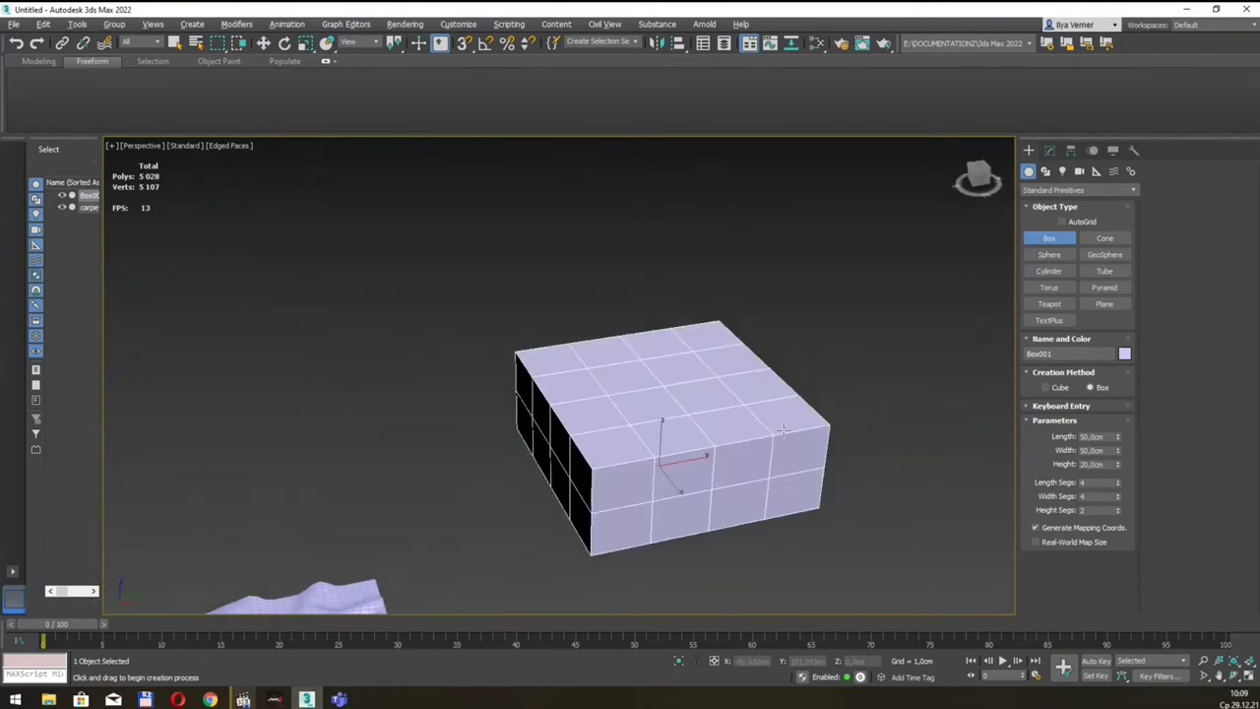
mouse_move(771, 421)
middle_mouse_down("alt")
mouse_move(775, 396)
mouse_move(708, 367)
middle_mouse_up("alt")
scroll(766, 397, "up", 2)
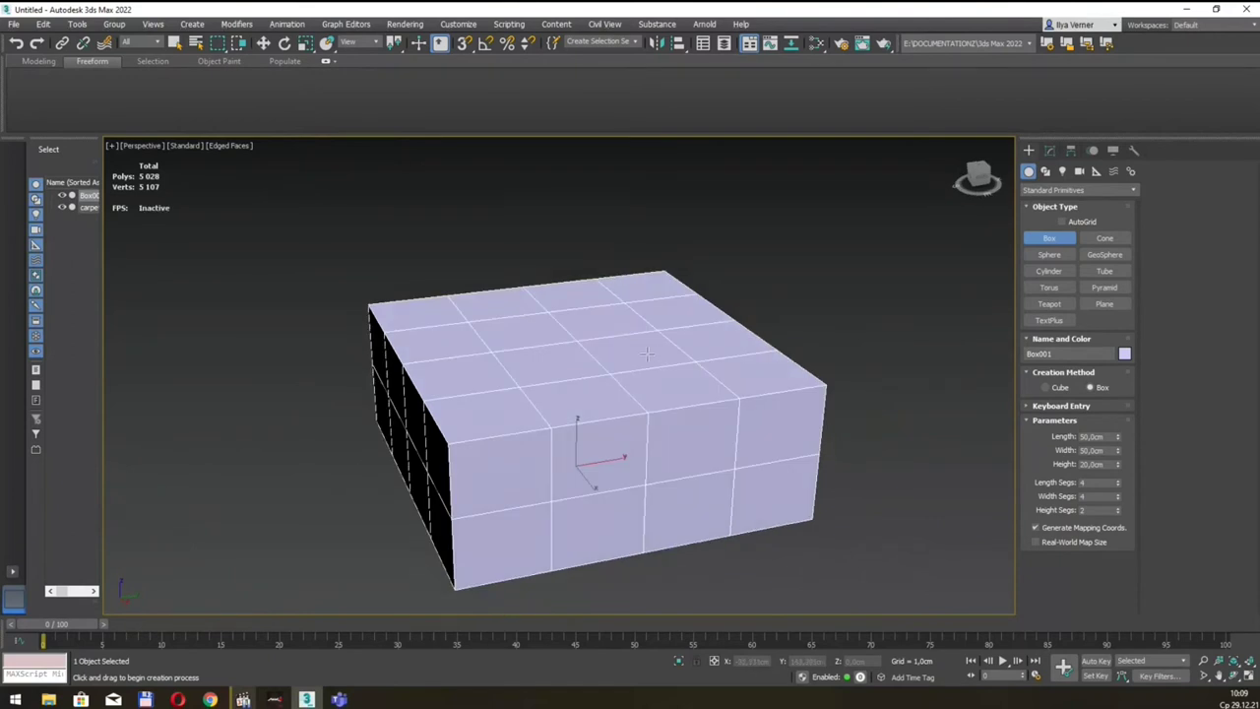
scroll(603, 342, "down", 3)
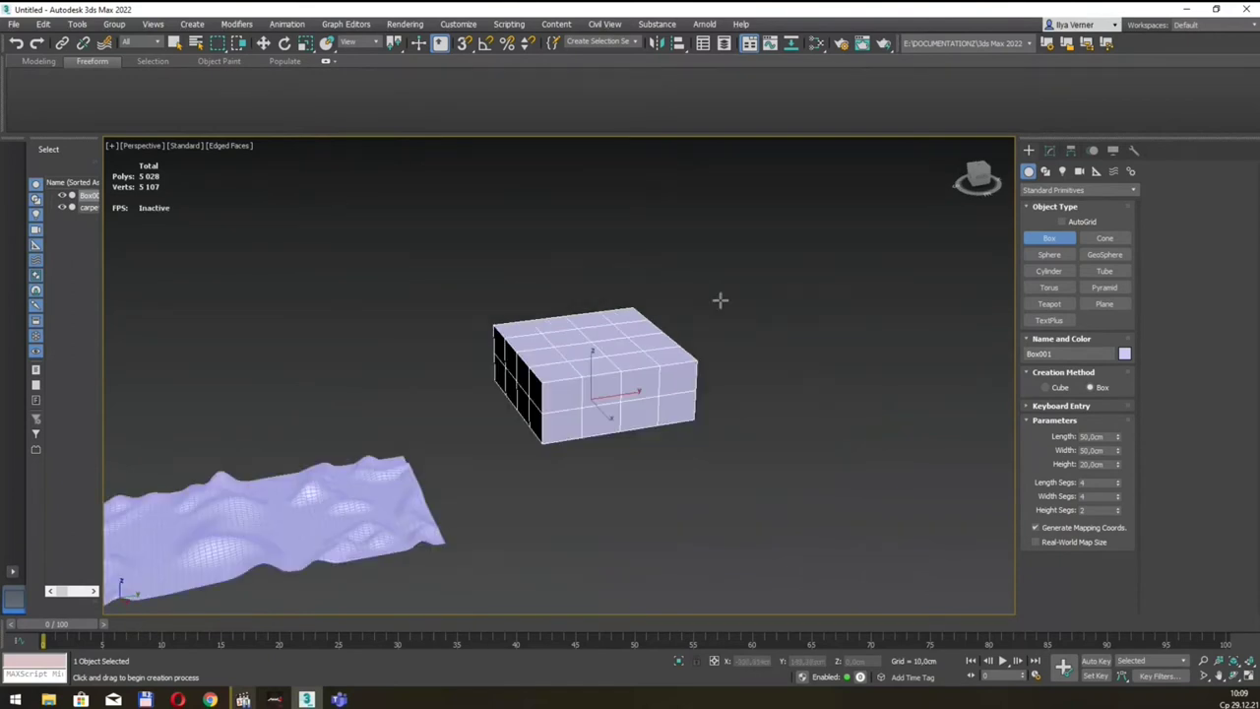
Rename the box to sofa01 in the Modify panel
left_click(1050, 150)
middle_click_drag(688, 326, 650, 352)
type("sofa0")
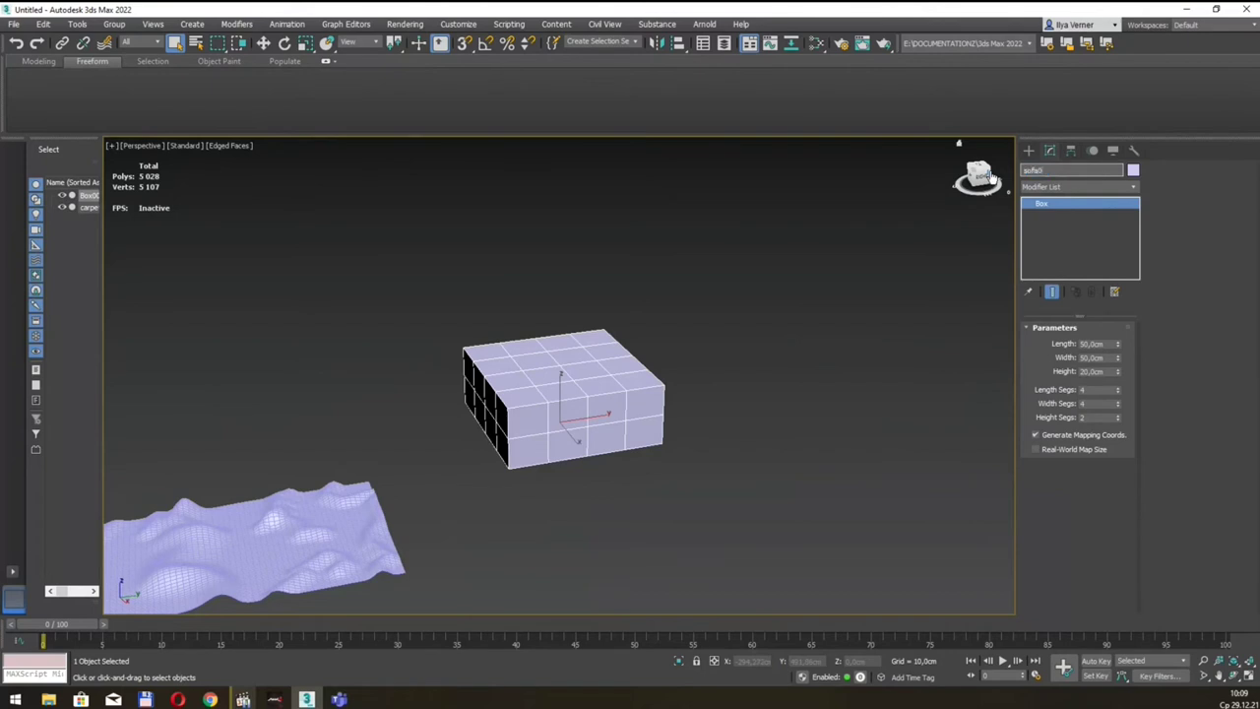
type("1")
Convert sofa01 to an Editable Poly and switch to Edge sub-object mode
mouse_move(626, 355)
middle_mouse_down("alt")
mouse_move(600, 374)
mouse_move(594, 324)
mouse_move(528, 336)
middle_mouse_up("alt")
scroll(601, 374, "up", 2)
scroll(602, 369, "up", 2)
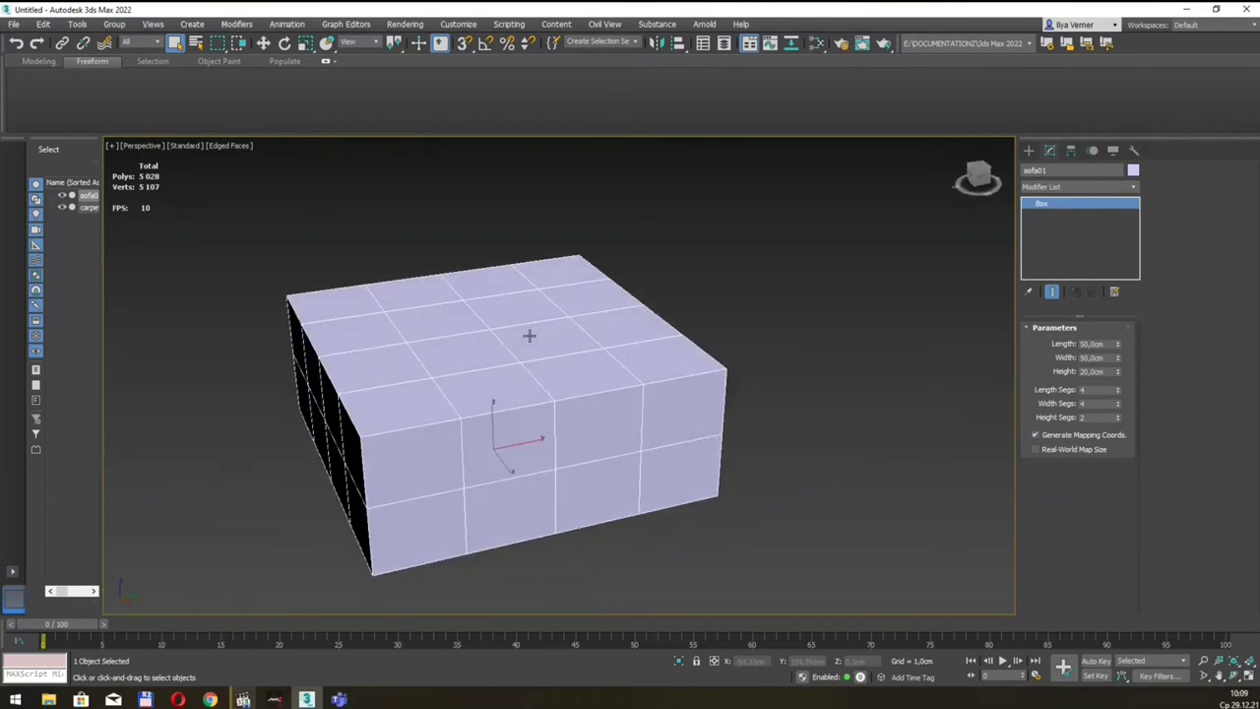
right_click(529, 336)
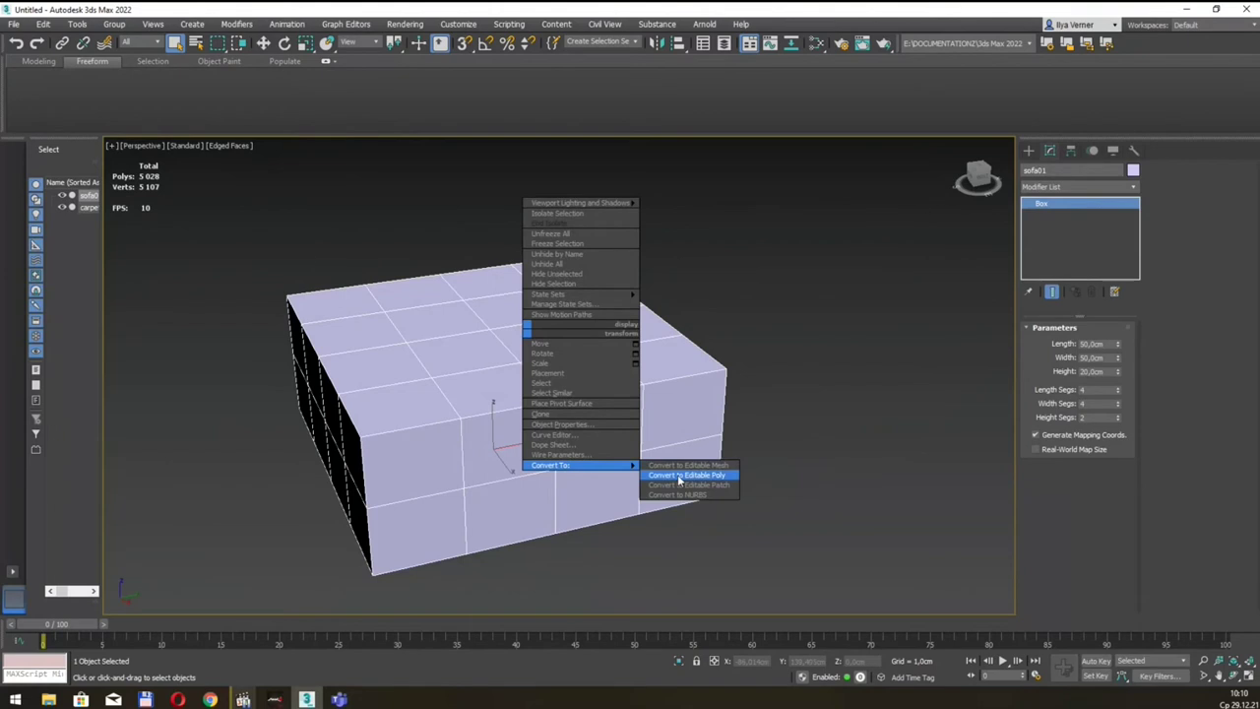
left_click(687, 475)
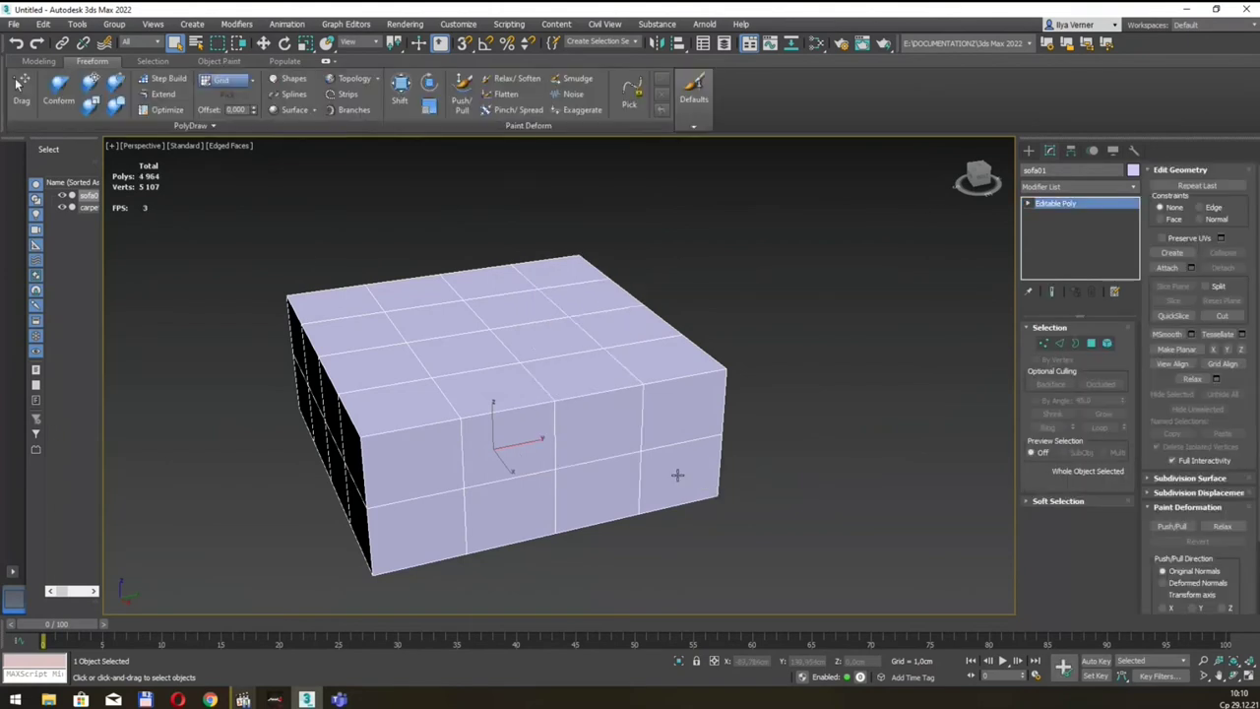
key("2")
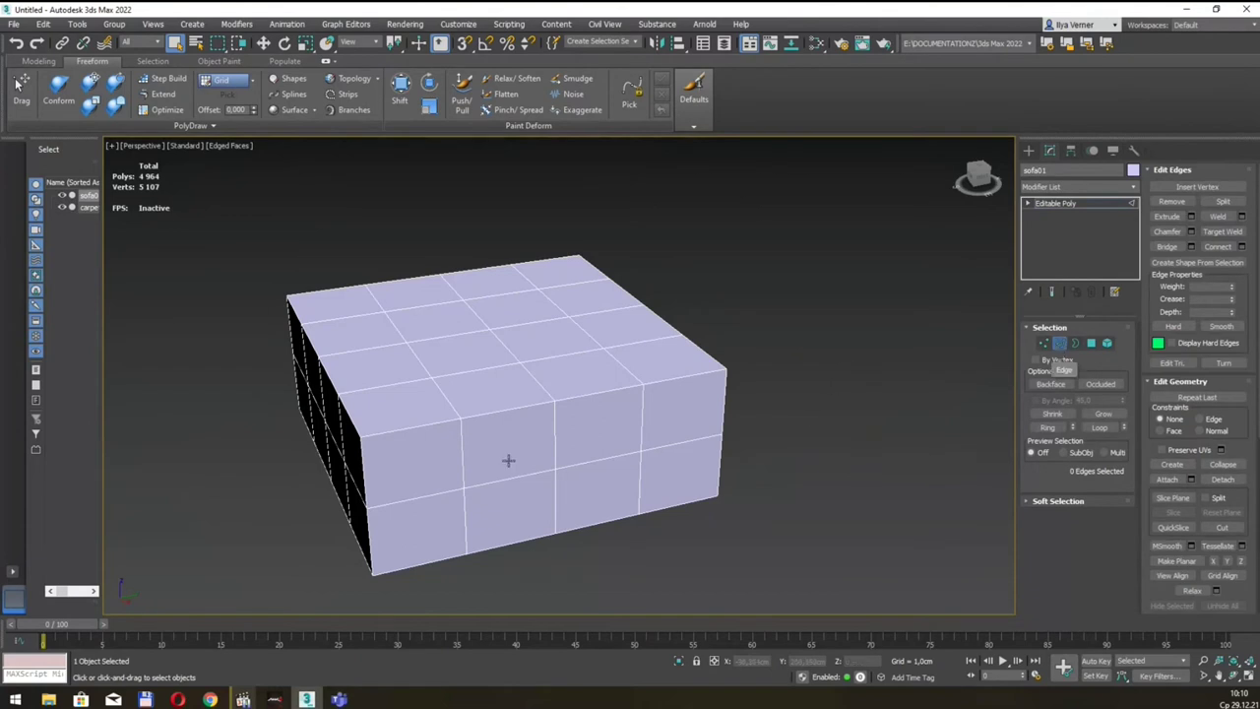
In Vertex mode, marquee-select the 18 inner grid vertices on sofa01's top face
double_click(463, 448)
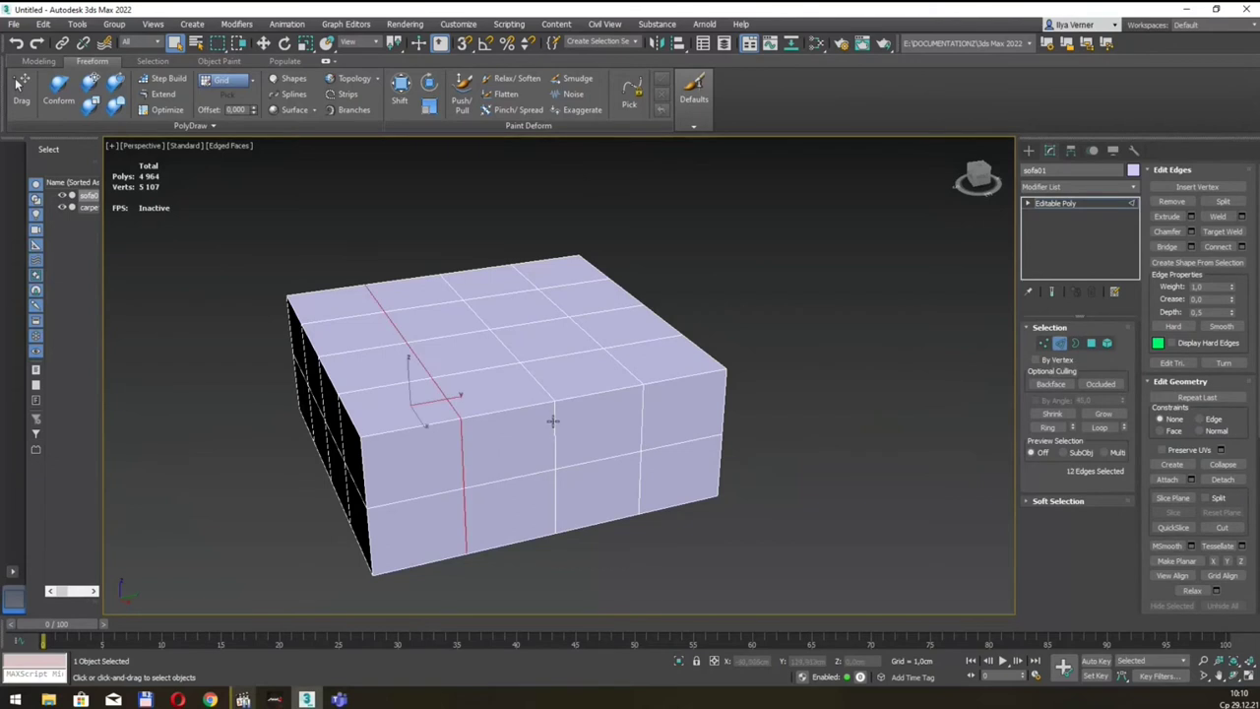
left_click(1044, 343)
mouse_move(824, 299)
middle_mouse_down("alt")
mouse_move(753, 272)
mouse_move(726, 352)
middle_mouse_up("alt")
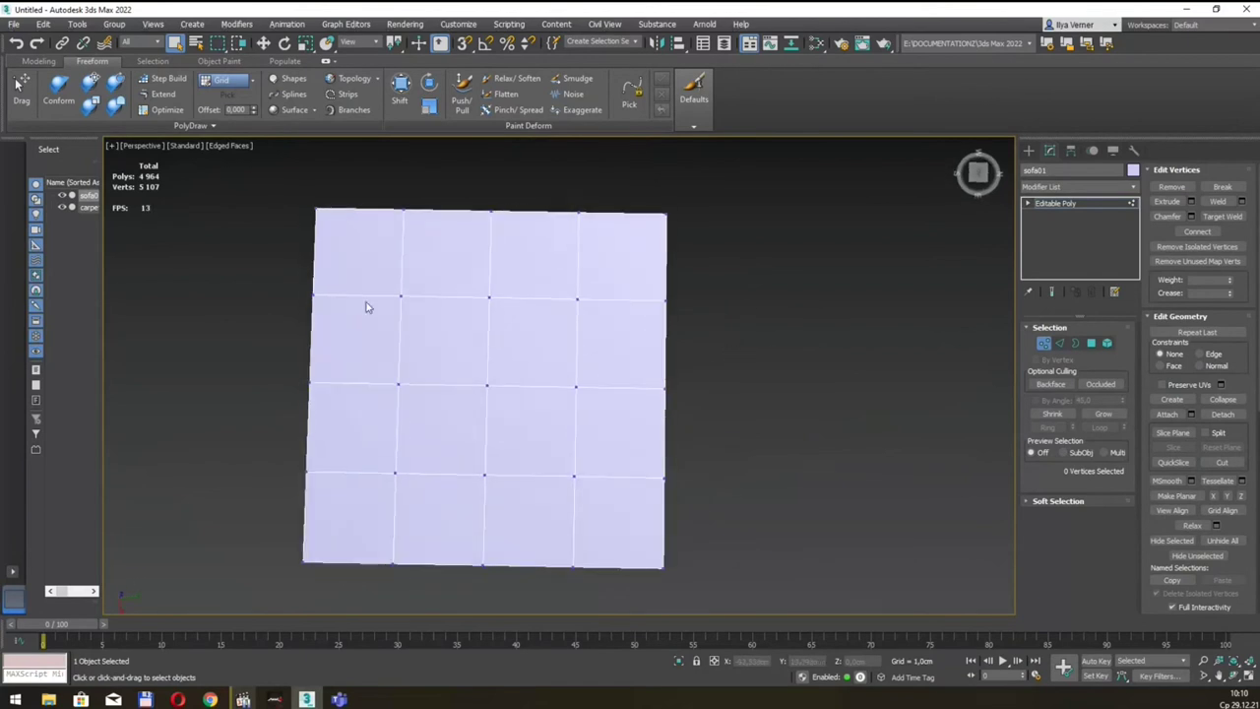
left_click_drag(593, 519, 605, 517)
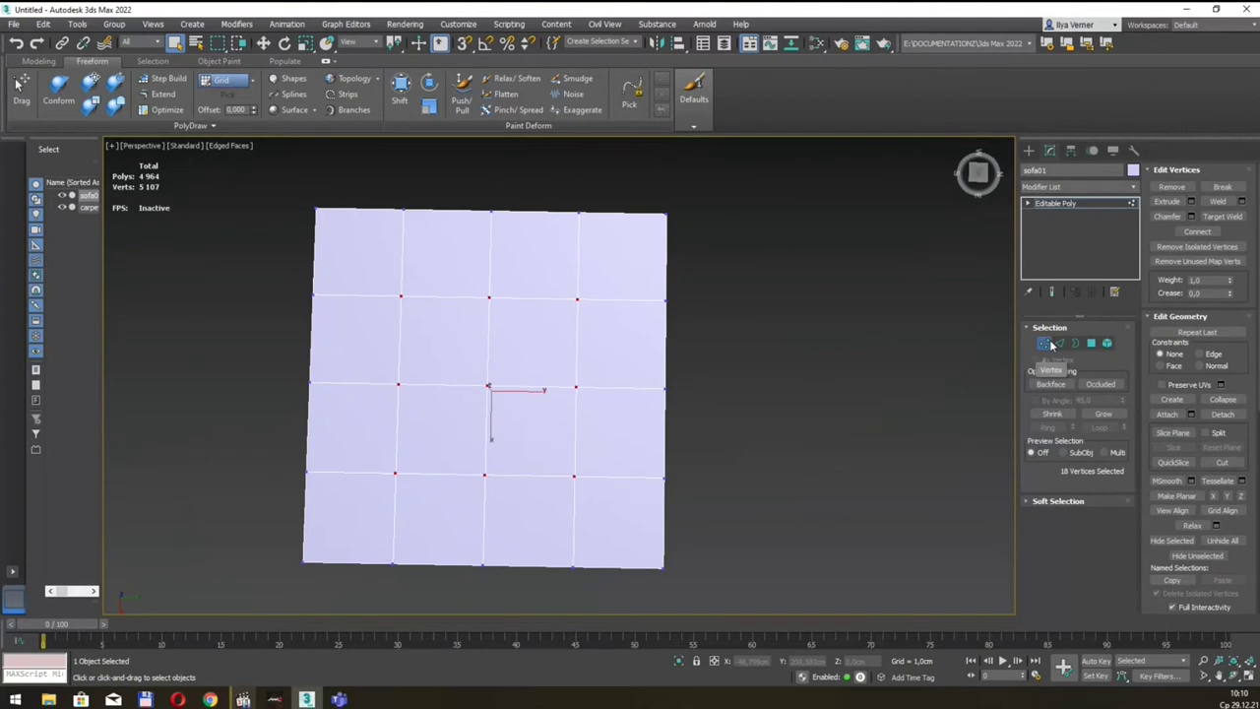
mouse_move(702, 468)
middle_mouse_down("alt")
mouse_move(718, 259)
mouse_move(714, 394)
middle_mouse_up("alt")
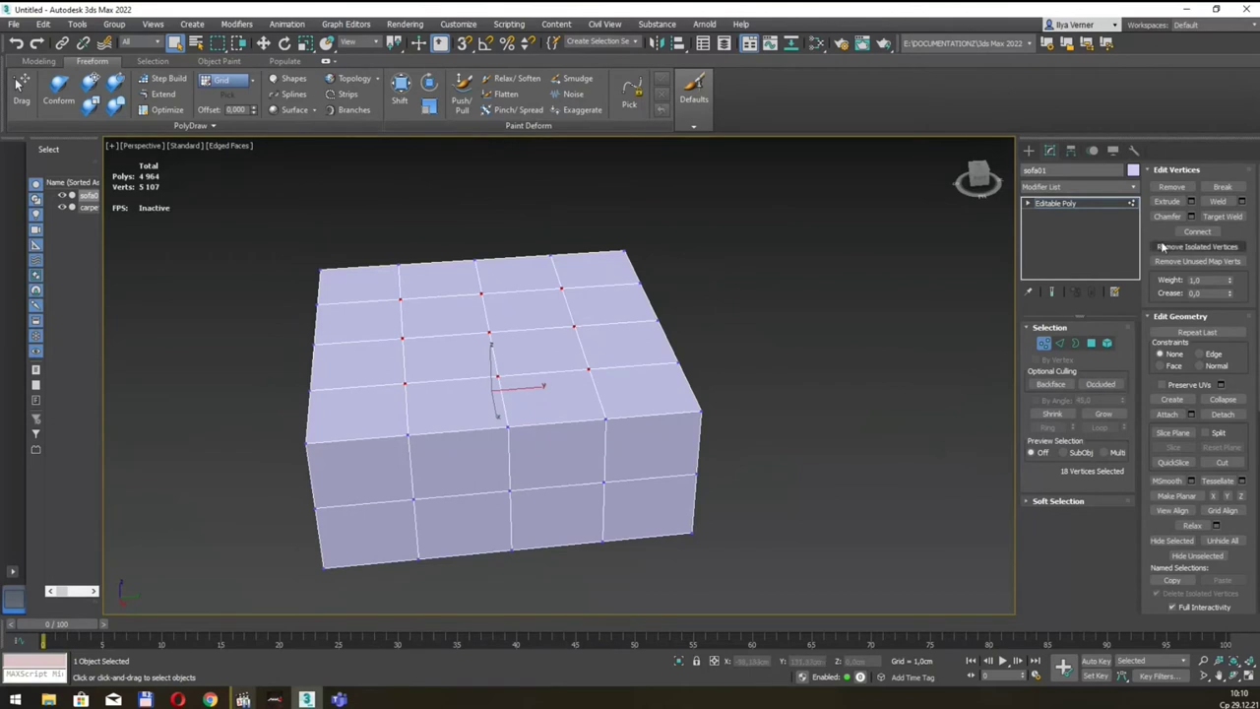
Extrude the 18 selected vertices with height -1.406 cm and width 2.466 cm
left_click(1190, 201)
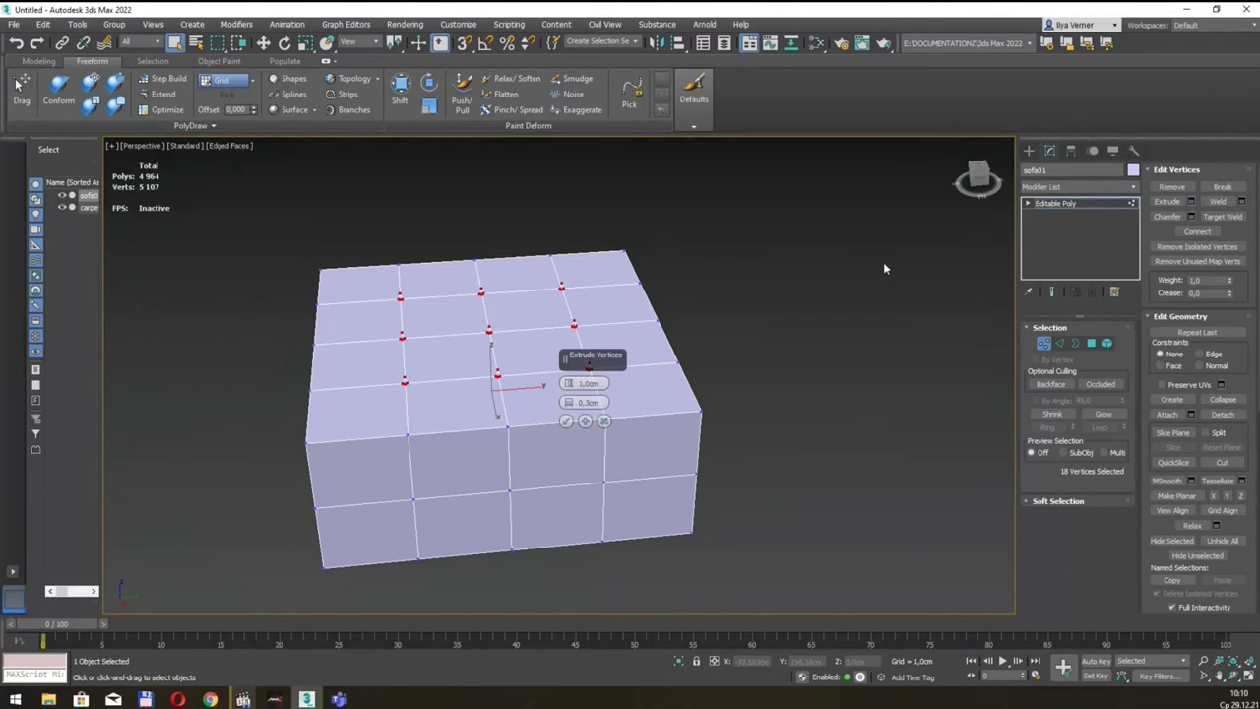
middle_click_drag(630, 377, 689, 351, "alt")
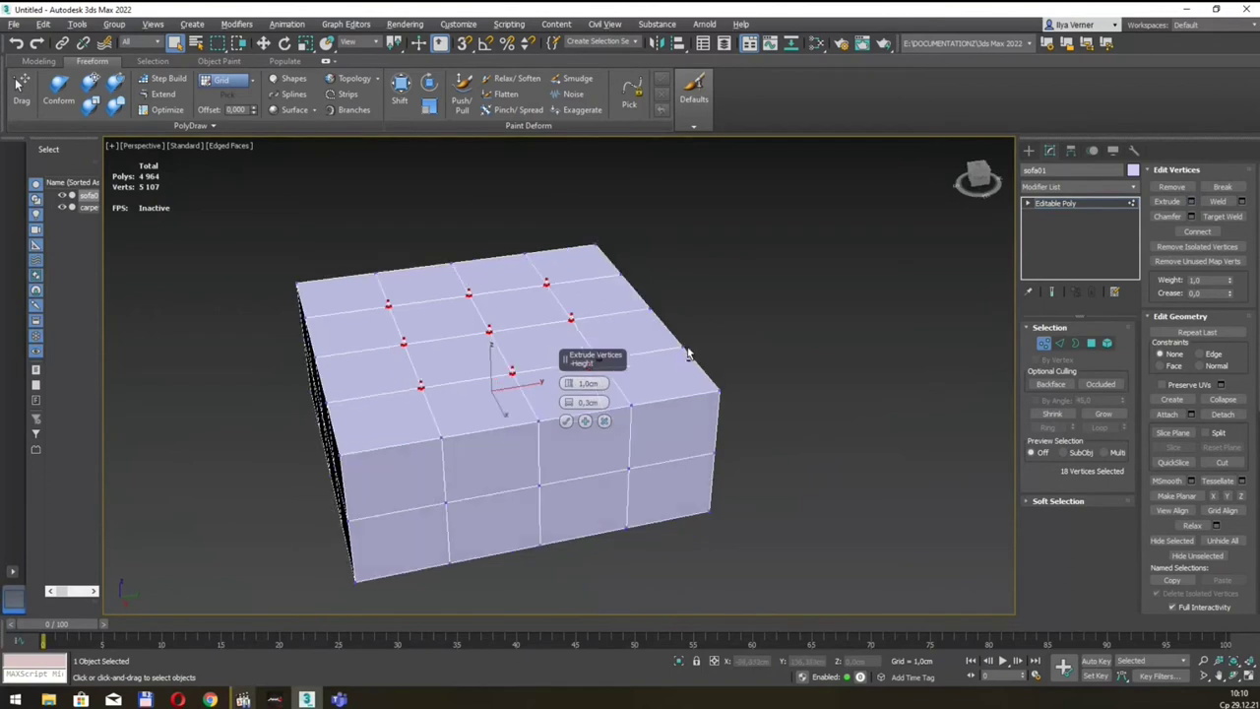
middle_click_drag(566, 357, 492, 318, "alt")
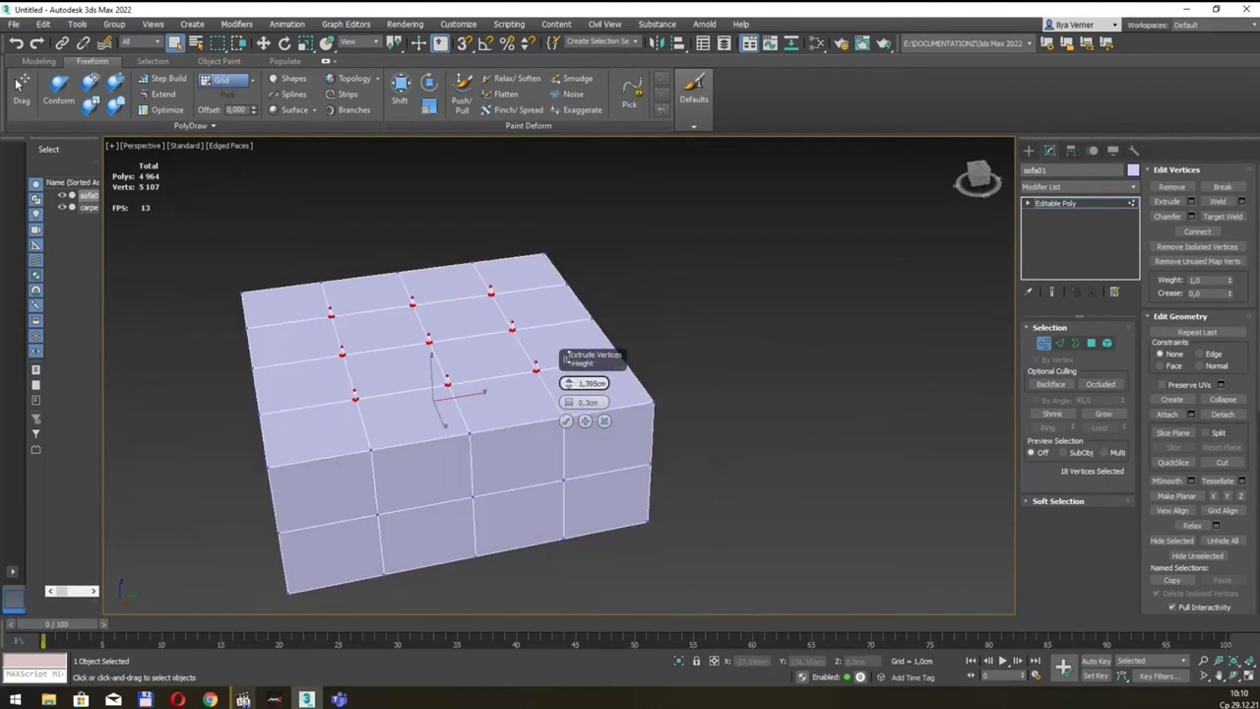
left_click_drag(569, 385, 573, 386)
left_click_drag(574, 350, 583, 363)
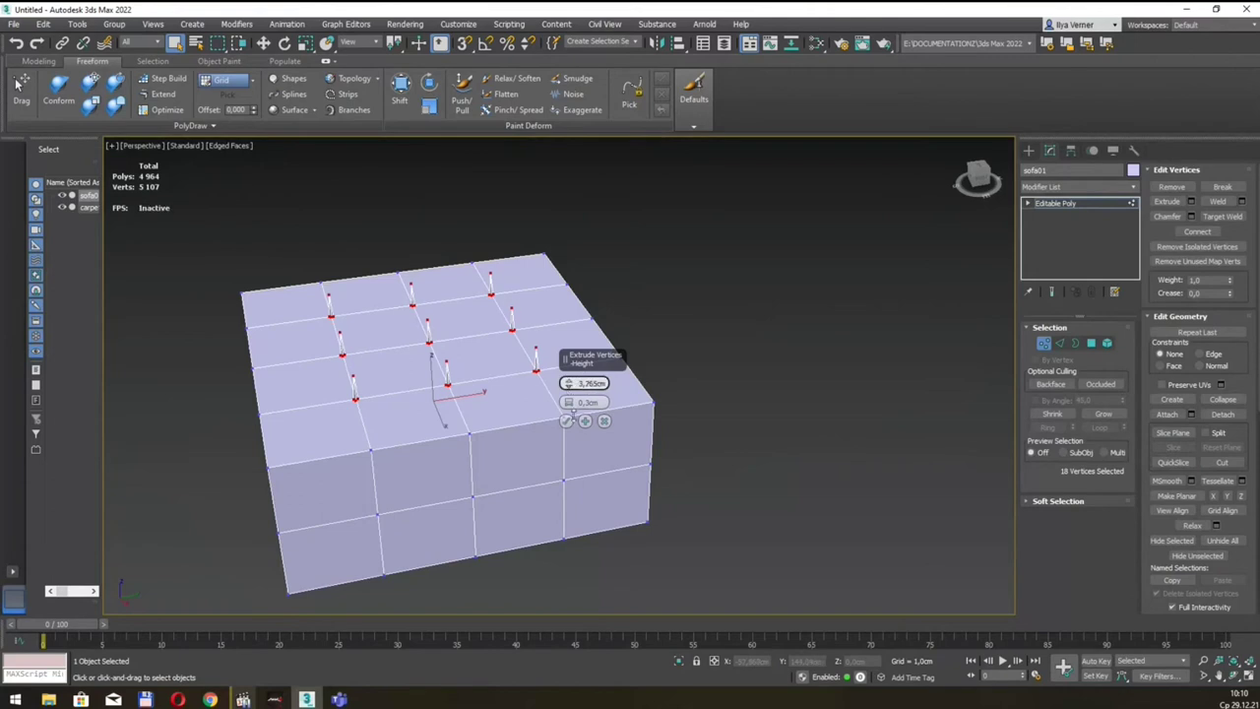
left_click_drag(568, 384, 607, 268)
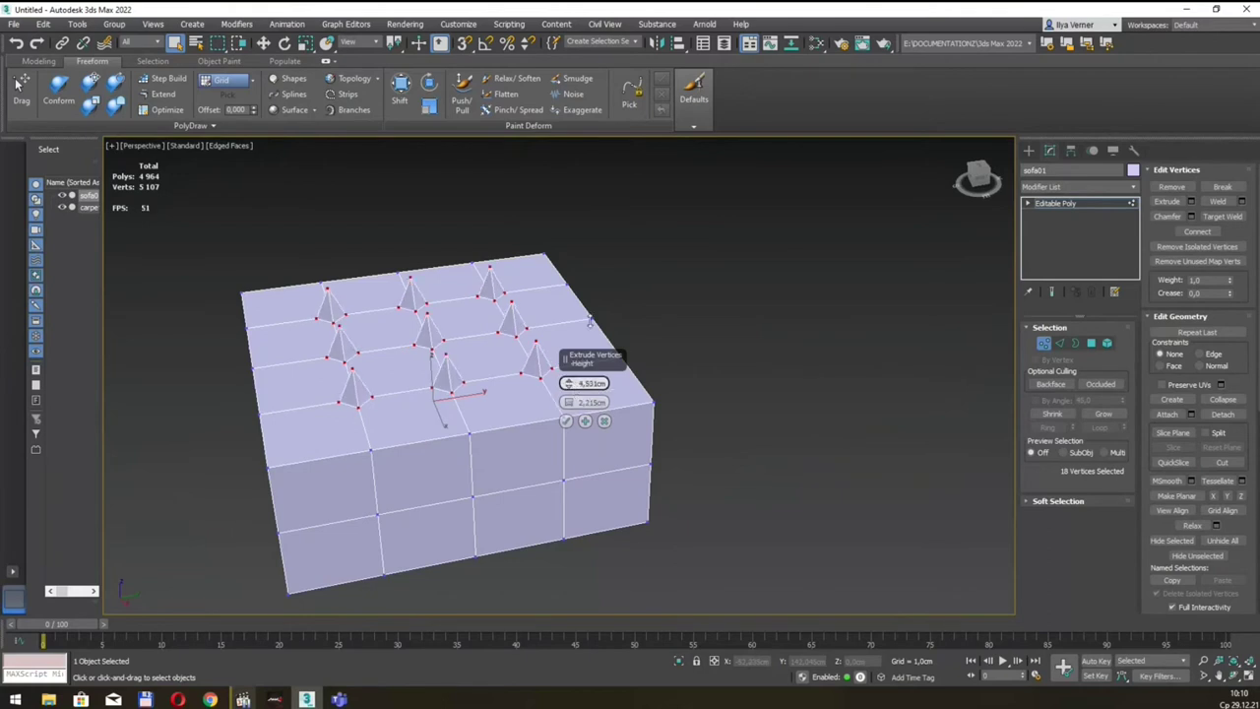
middle_click_drag(606, 266, 613, 301, "alt")
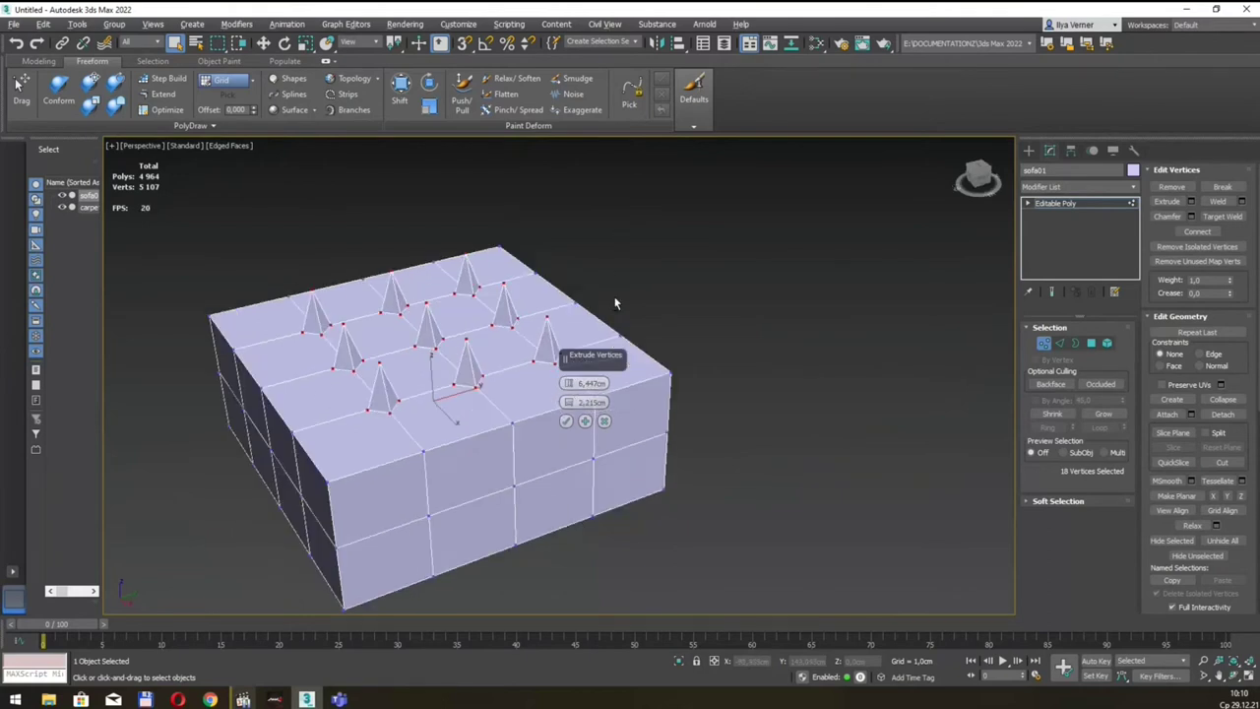
middle_click_drag(473, 414, 568, 360, "alt")
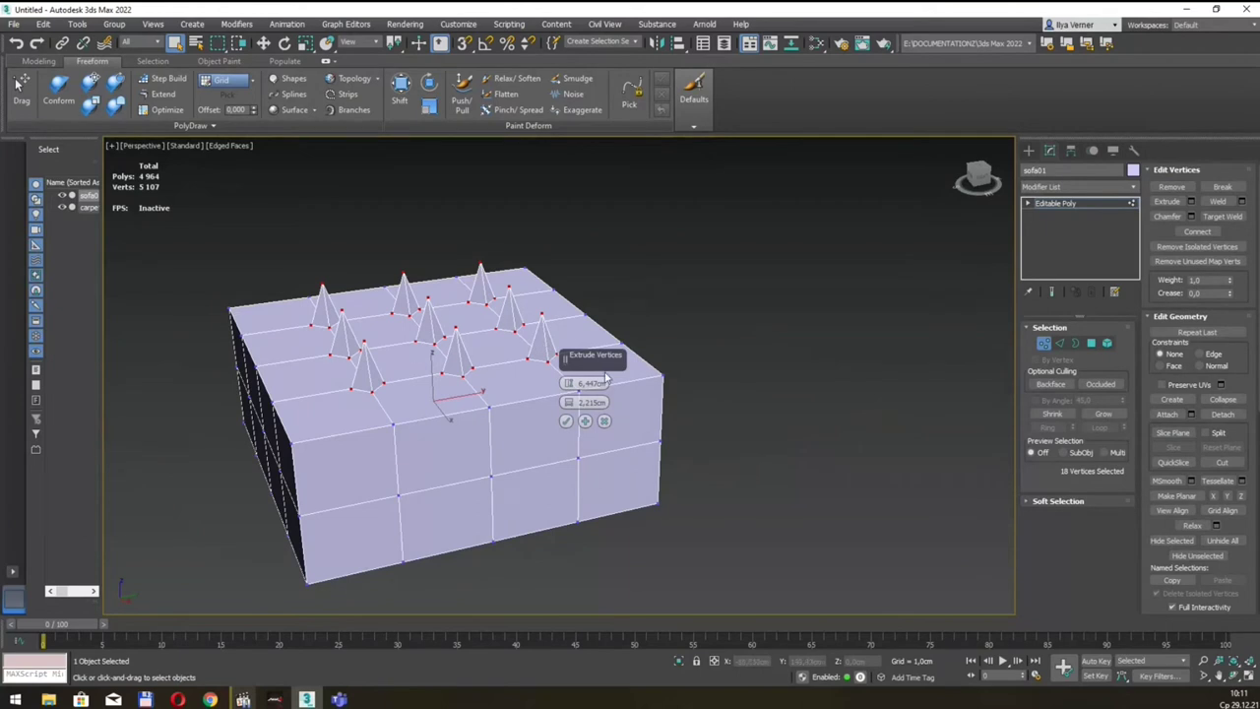
left_click_drag(568, 384, 568, 385)
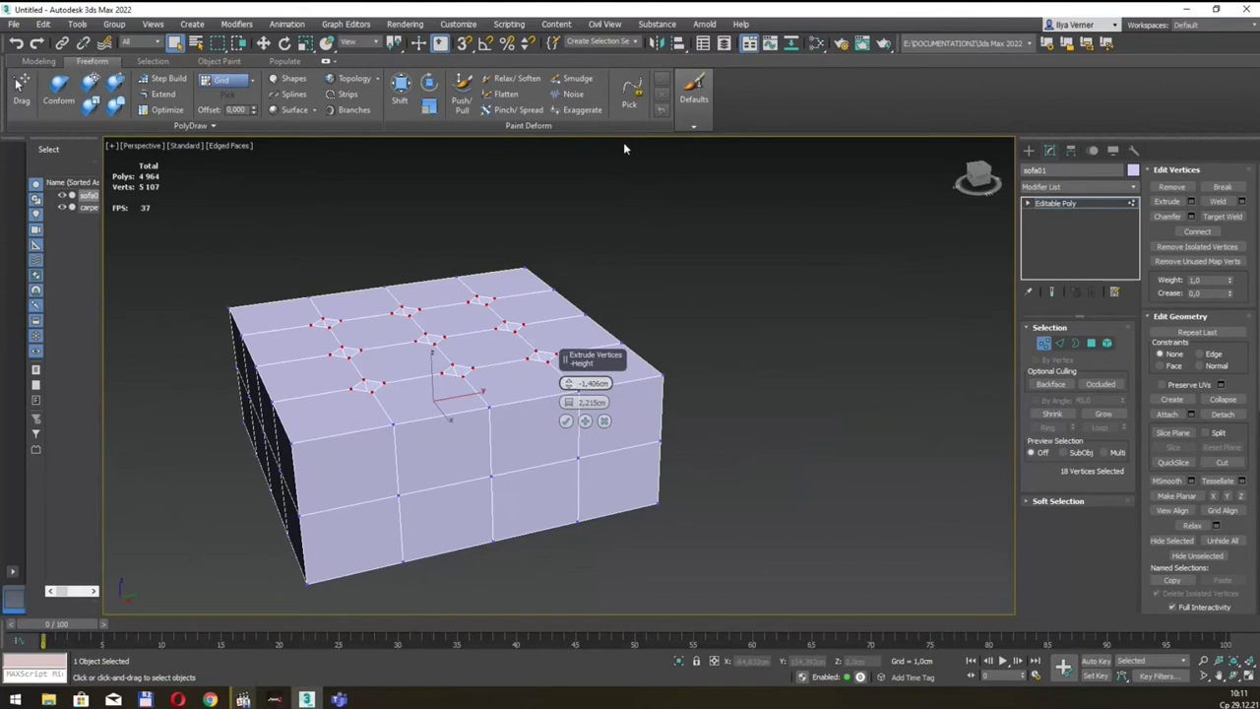
mouse_move(485, 292)
middle_mouse_down("alt")
mouse_move(482, 340)
mouse_move(529, 233)
mouse_move(521, 278)
mouse_move(491, 207)
mouse_move(512, 340)
middle_mouse_up("alt")
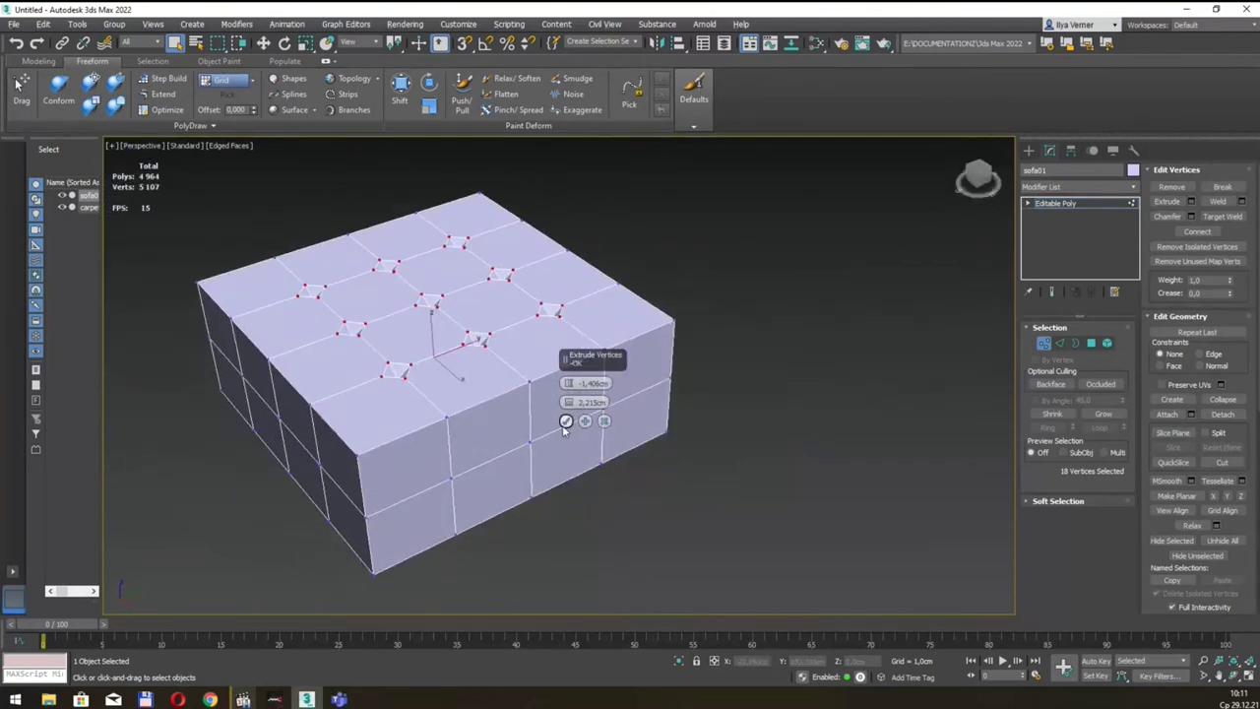
left_click_drag(571, 403, 573, 391)
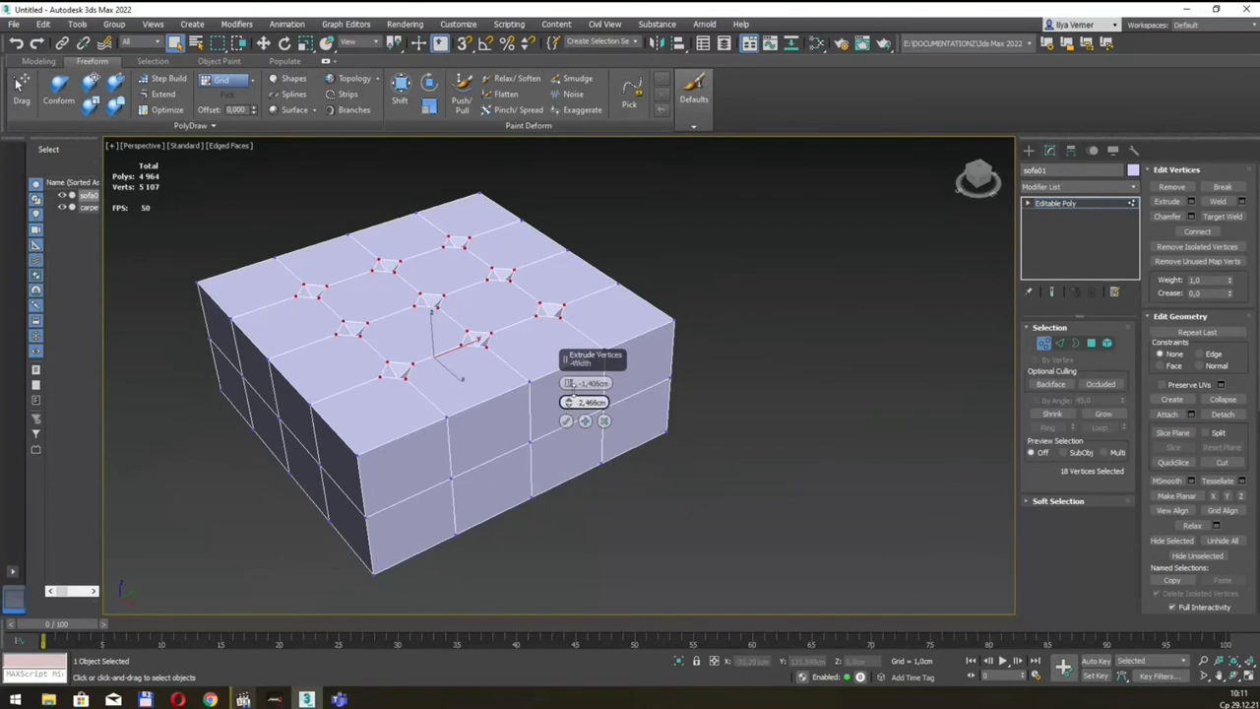
left_click(566, 420)
In Edge mode, select the grid edge loops until 144 edges are selected
left_click(1060, 342)
double_click(531, 405, "ctrl")
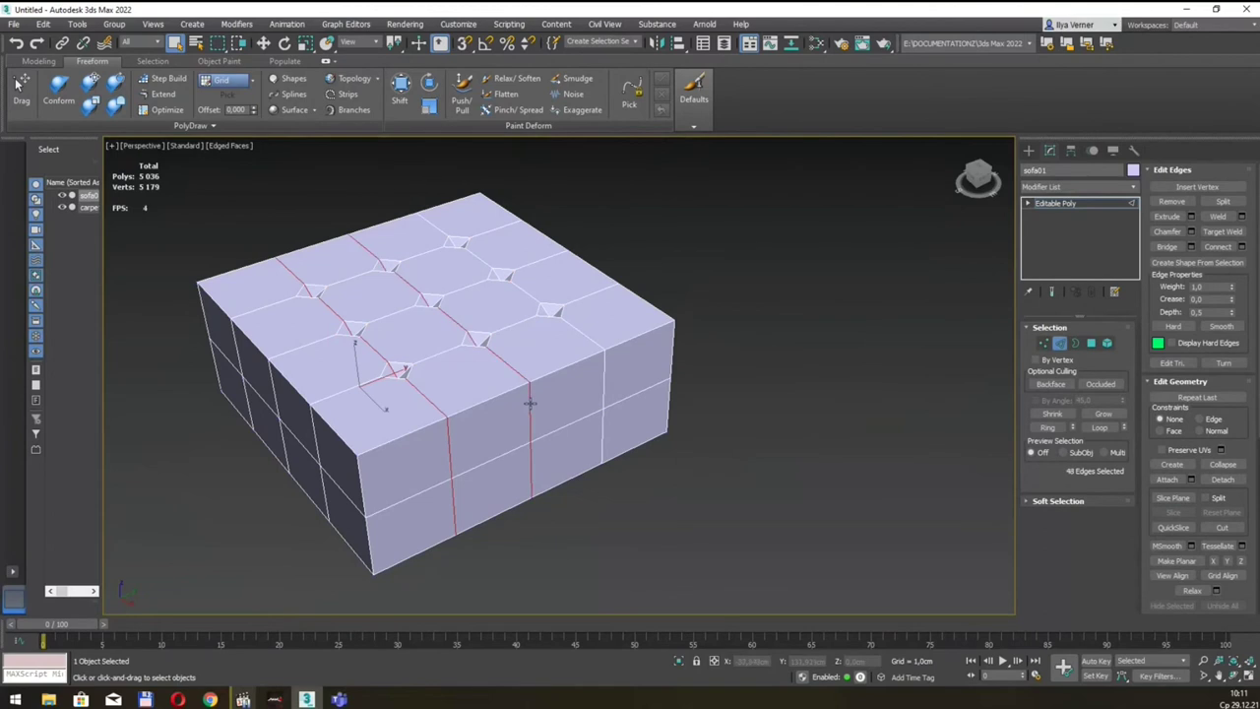
double_click(605, 371, "ctrl")
double_click(335, 379, "ctrl")
double_click(291, 339, "ctrl")
double_click(264, 305, "ctrl")
mouse_move(268, 306)
middle_mouse_down("alt")
mouse_move(633, 346)
mouse_move(614, 296)
mouse_move(644, 363)
middle_mouse_up("alt")
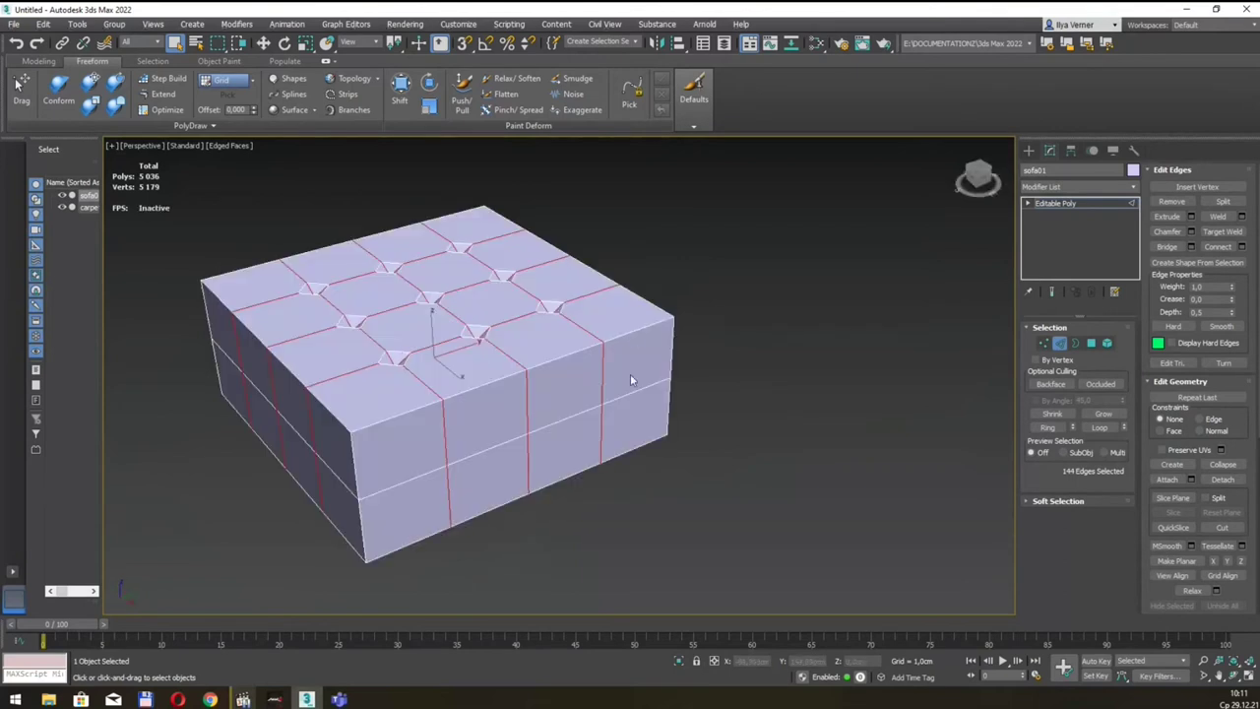
middle_click_drag(615, 341, 683, 340, "alt")
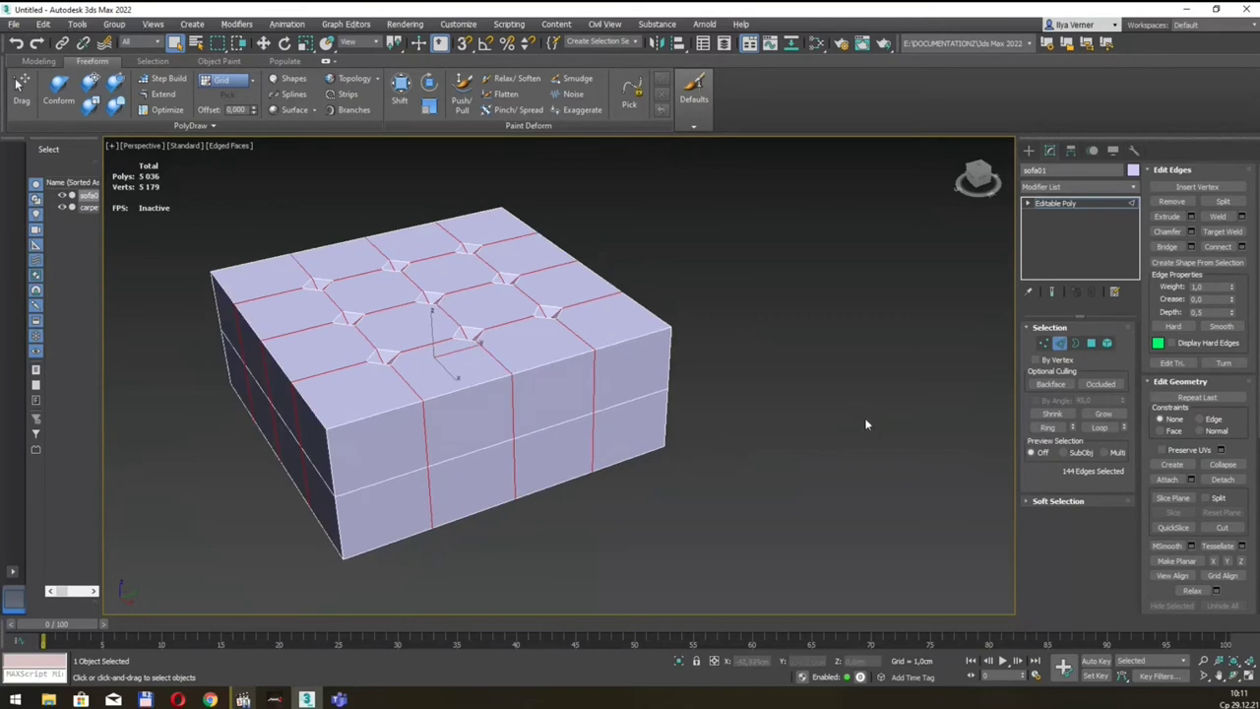
Extrude the 144 edges with height 1.0 cm and width 0.767 cm
left_click(1192, 216)
mouse_move(534, 326)
middle_mouse_down("alt")
mouse_move(507, 332)
mouse_move(521, 315)
middle_mouse_up("alt")
scroll(472, 353, "up", 2)
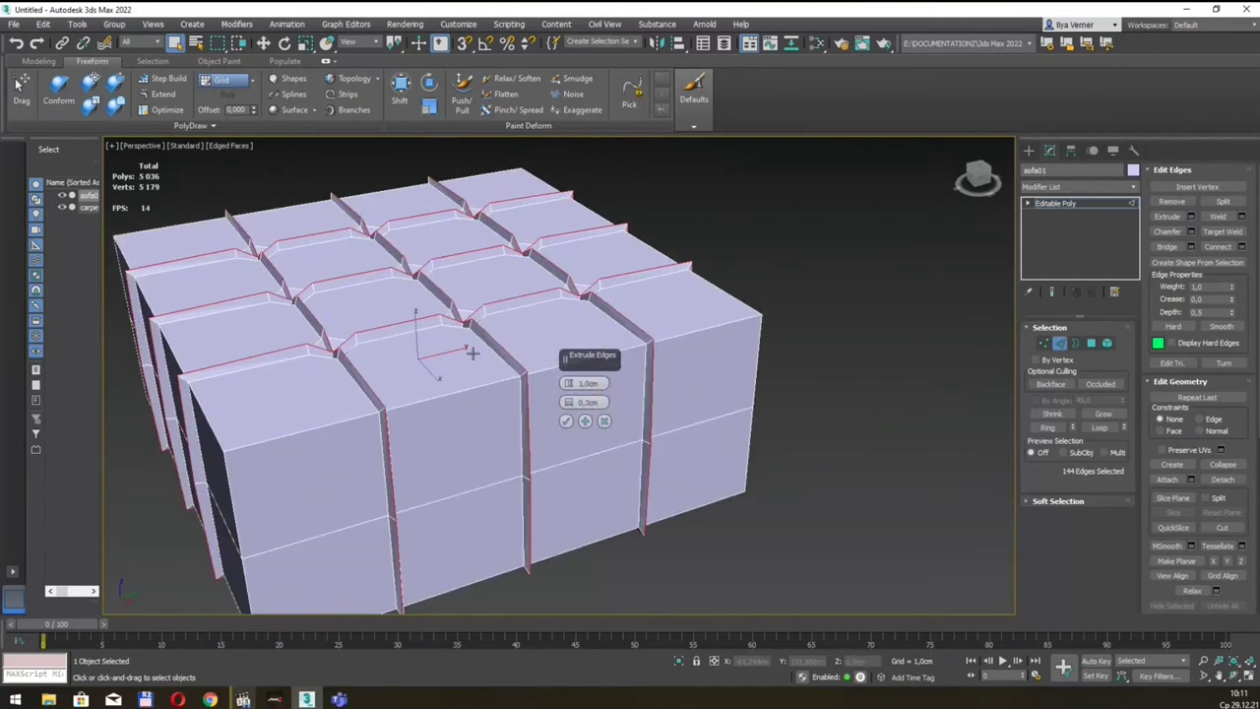
mouse_move(472, 352)
middle_mouse_down("alt")
mouse_move(509, 335)
mouse_move(487, 332)
middle_mouse_up("alt")
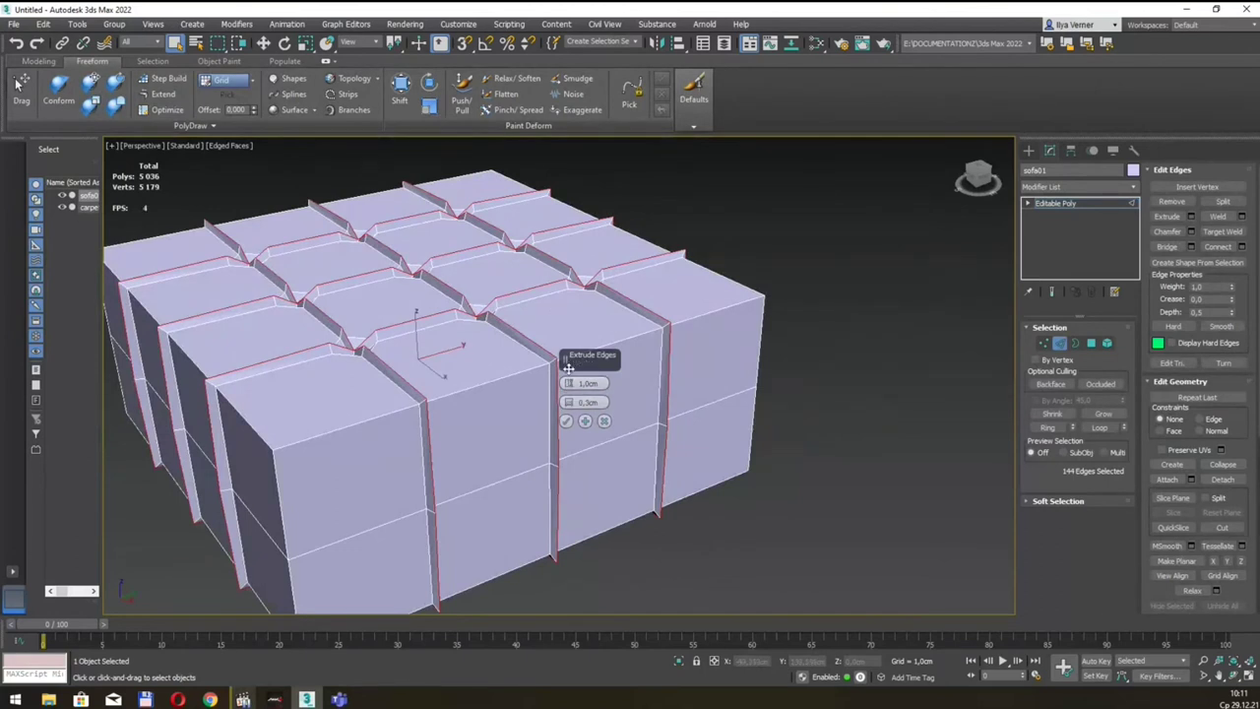
left_click_drag(568, 406, 584, 379)
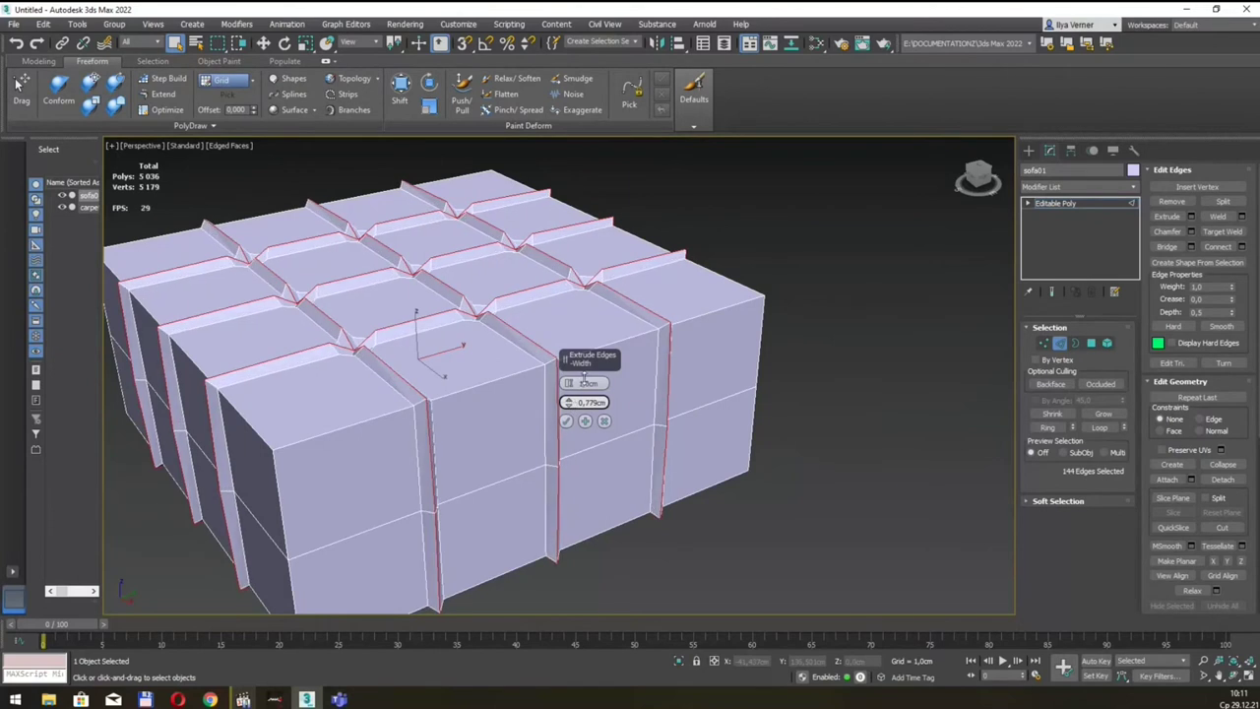
mouse_move(501, 304)
middle_mouse_down("alt")
mouse_move(475, 317)
mouse_move(517, 313)
mouse_move(501, 325)
mouse_move(501, 359)
mouse_move(467, 362)
middle_mouse_up("alt")
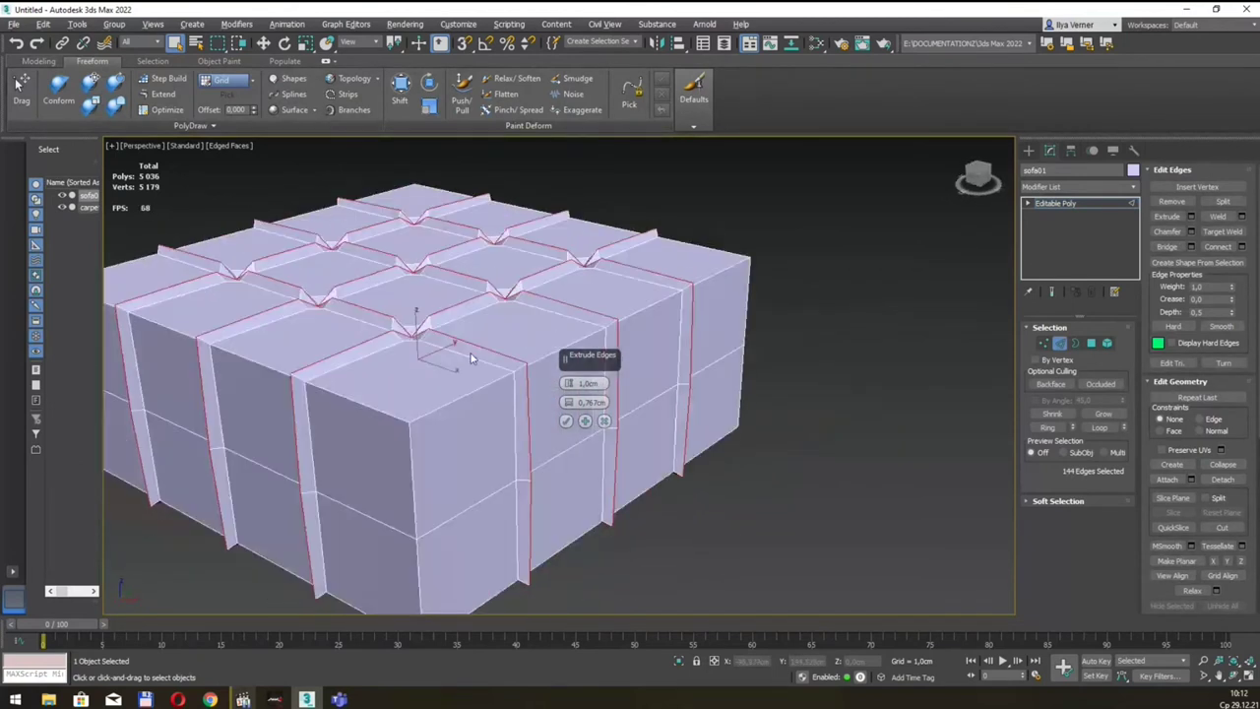
left_click(566, 422)
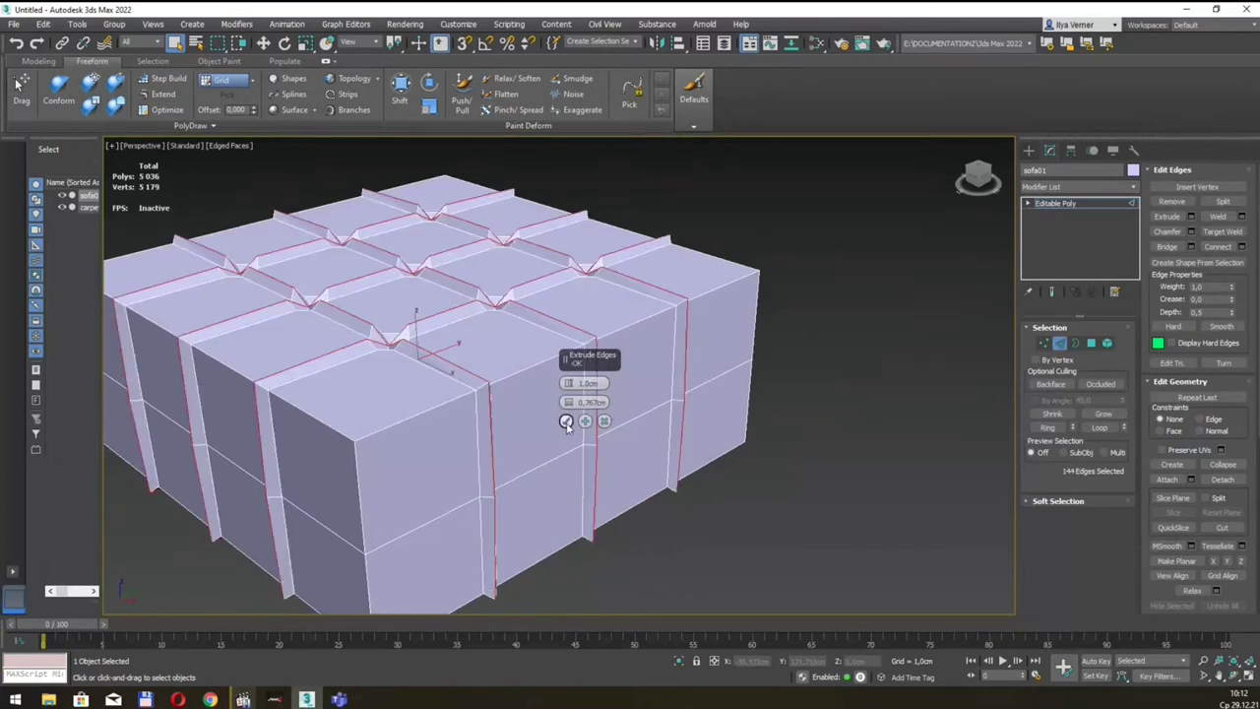
left_click(566, 422)
mouse_move(684, 343)
middle_mouse_down("alt")
mouse_move(621, 321)
mouse_move(528, 341)
mouse_move(661, 297)
mouse_move(642, 290)
mouse_move(722, 275)
mouse_move(689, 305)
mouse_move(650, 286)
mouse_move(660, 290)
middle_mouse_up("alt")
Leave Edge mode, add a TurboSmooth modifier to sofa01, and deselect it
left_click(1062, 343)
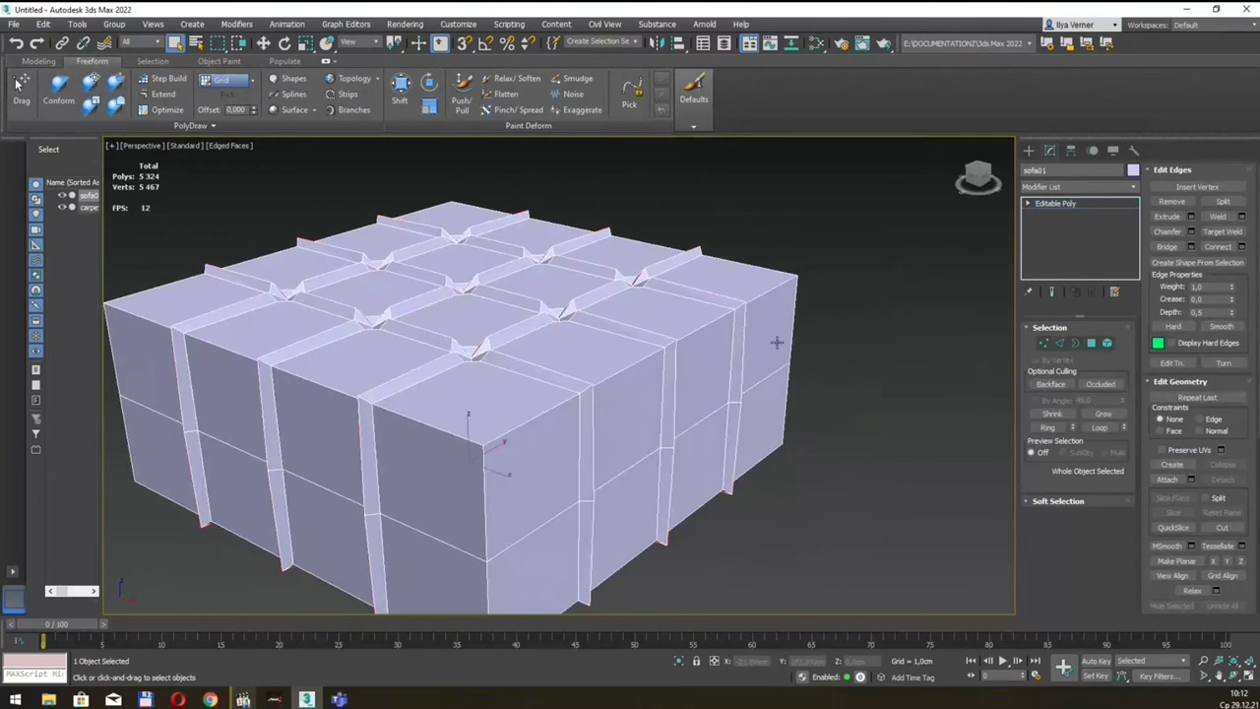
scroll(774, 344, "down", 3)
mouse_move(774, 343)
middle_mouse_down("alt")
mouse_move(692, 315)
mouse_move(706, 301)
mouse_move(607, 371)
mouse_move(695, 358)
middle_mouse_up("alt")
key("w")
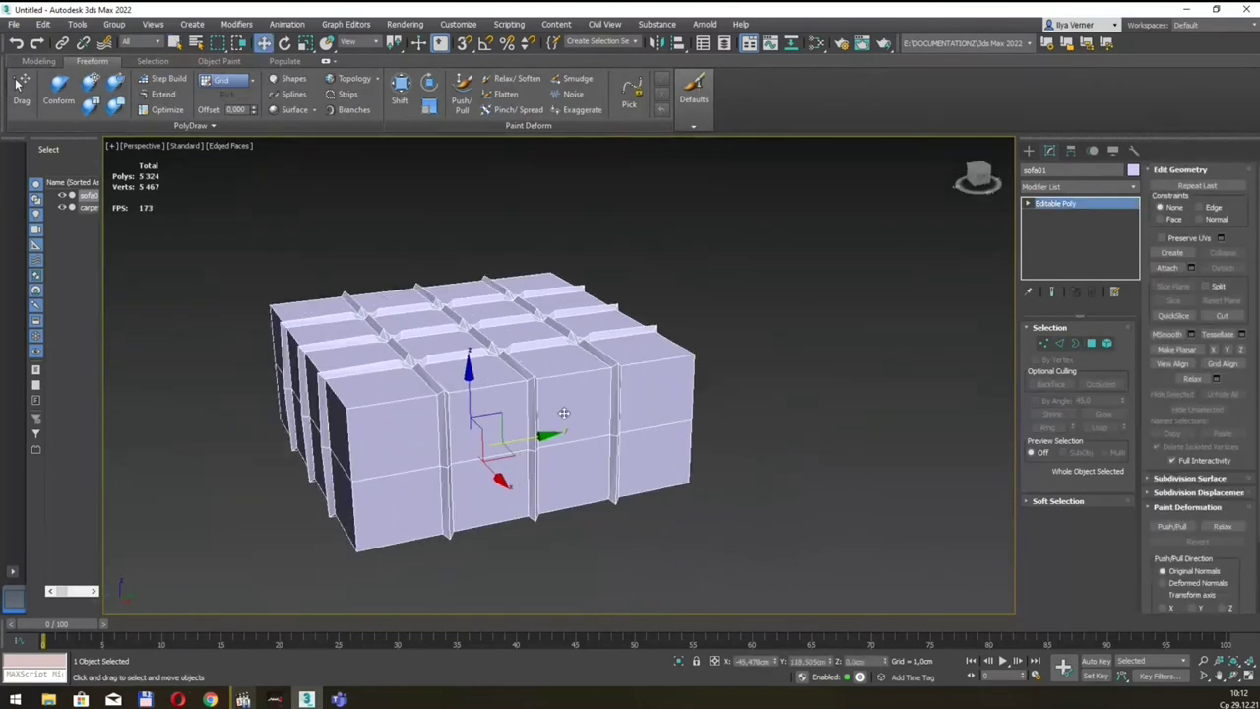
left_click(1133, 188)
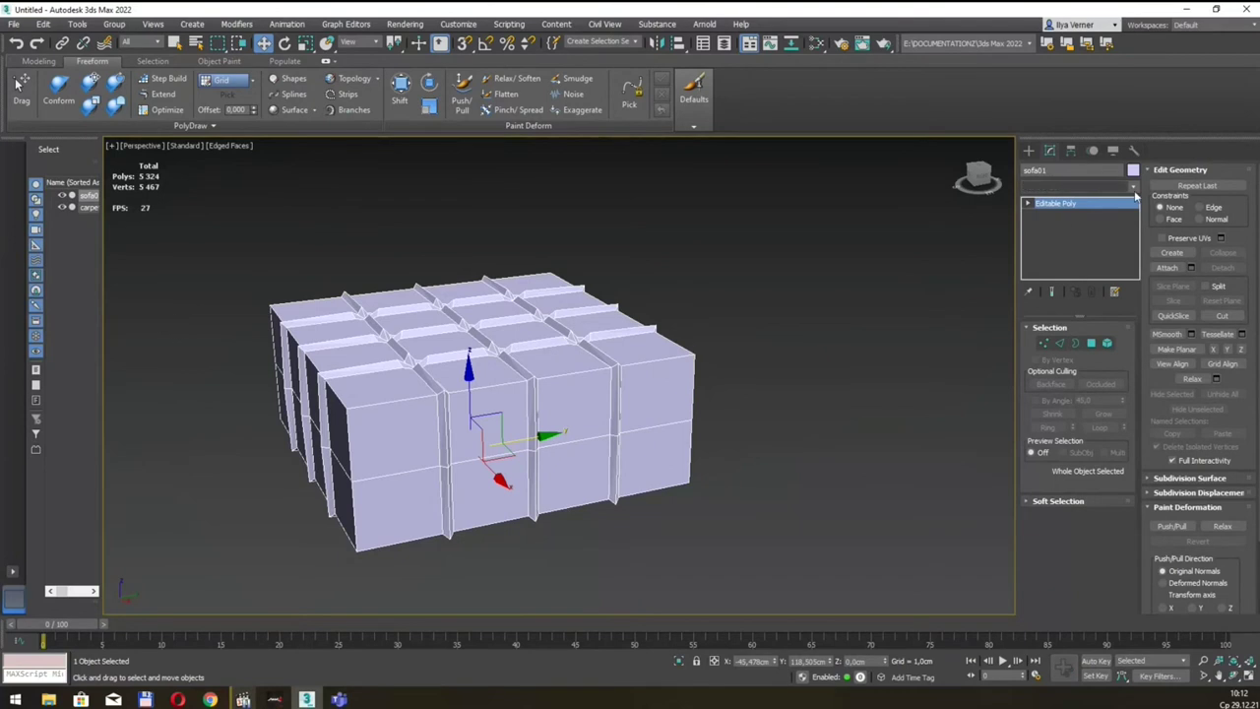
left_click(1134, 193)
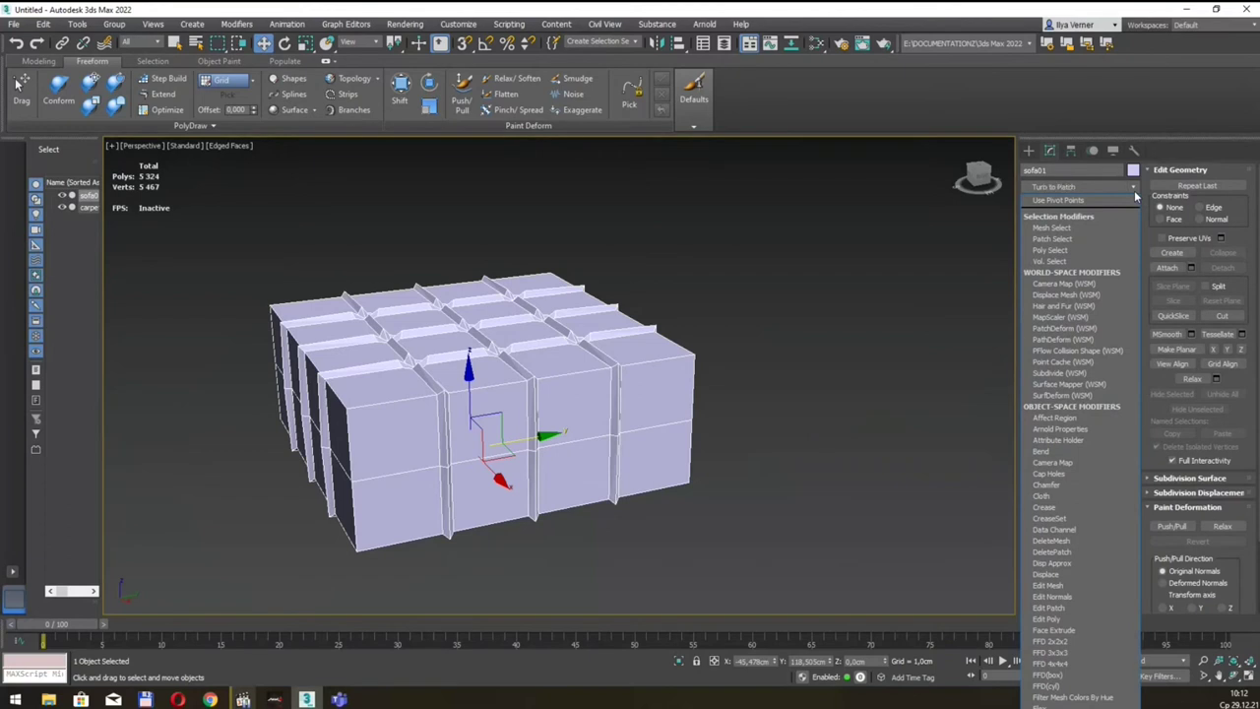
left_click(1112, 192)
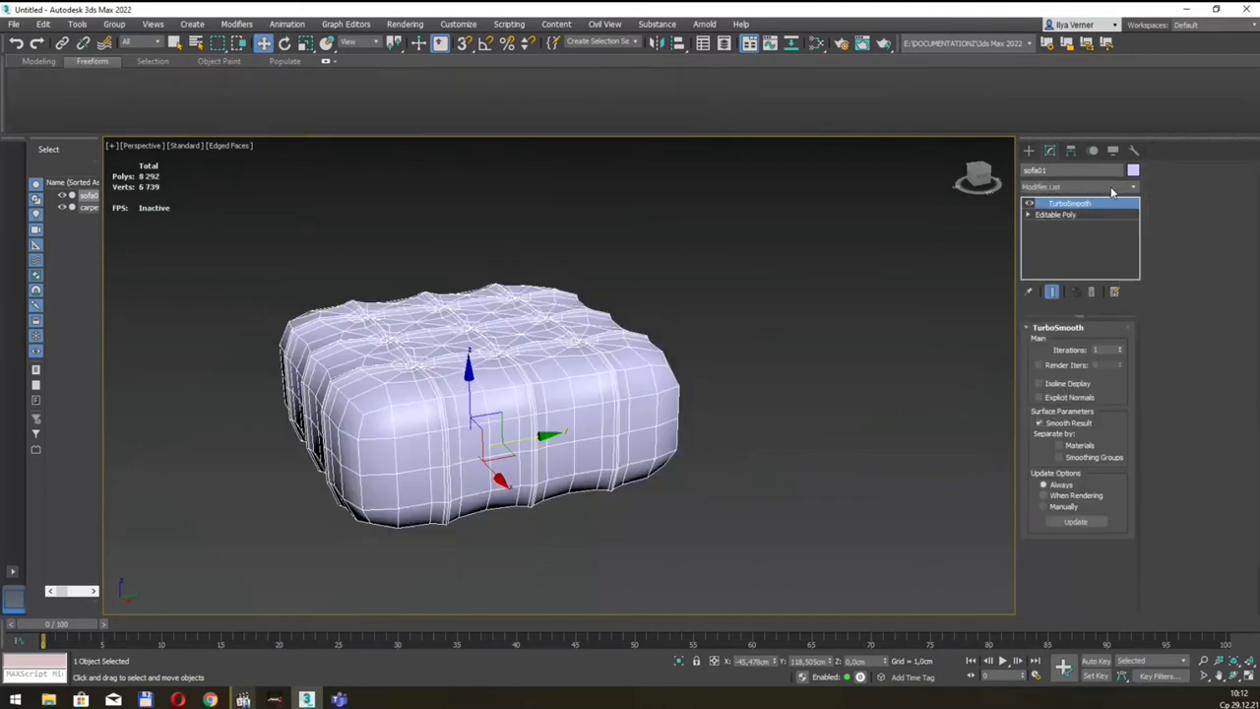
mouse_move(688, 296)
middle_mouse_down("alt")
mouse_move(705, 300)
mouse_move(640, 292)
mouse_move(693, 302)
mouse_move(604, 309)
mouse_move(663, 324)
mouse_move(667, 276)
mouse_move(729, 287)
mouse_move(667, 301)
middle_mouse_up("alt")
left_click(673, 304)
Zoom in on the smoothed cushion, turn off Edged Faces with F4, and reselect sofa01
scroll(662, 301, "down", 3)
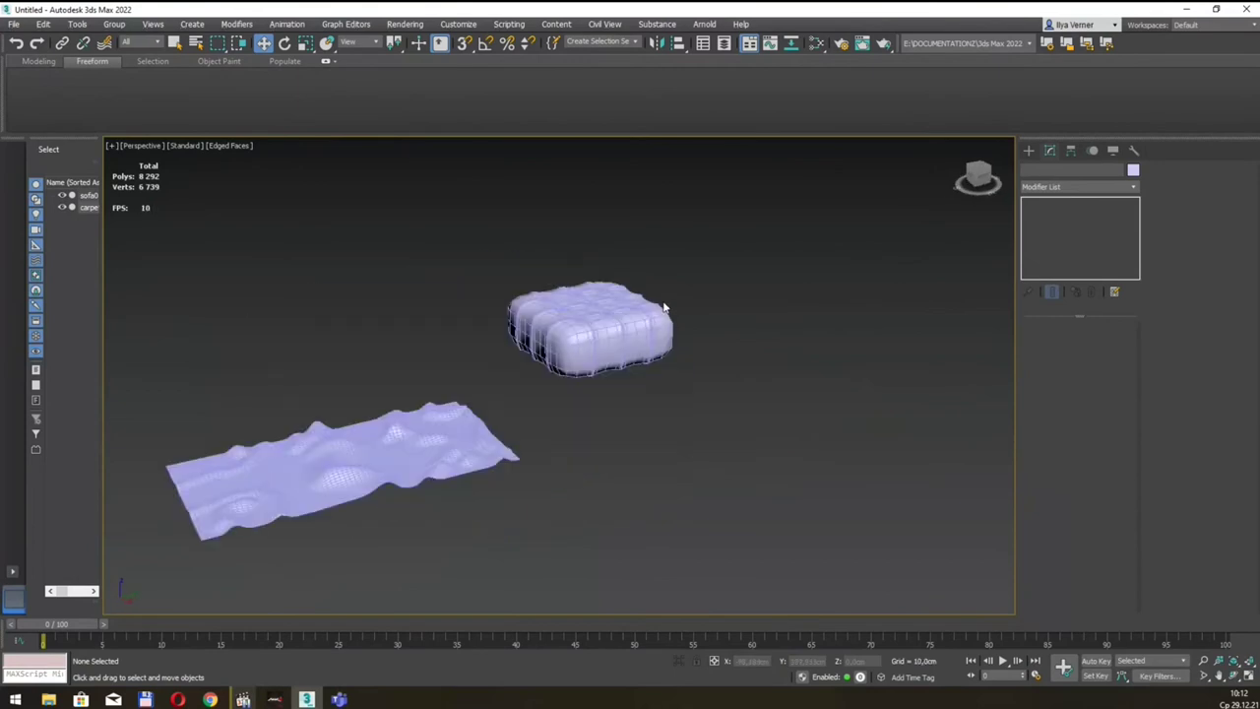
scroll(666, 308, "up", 1)
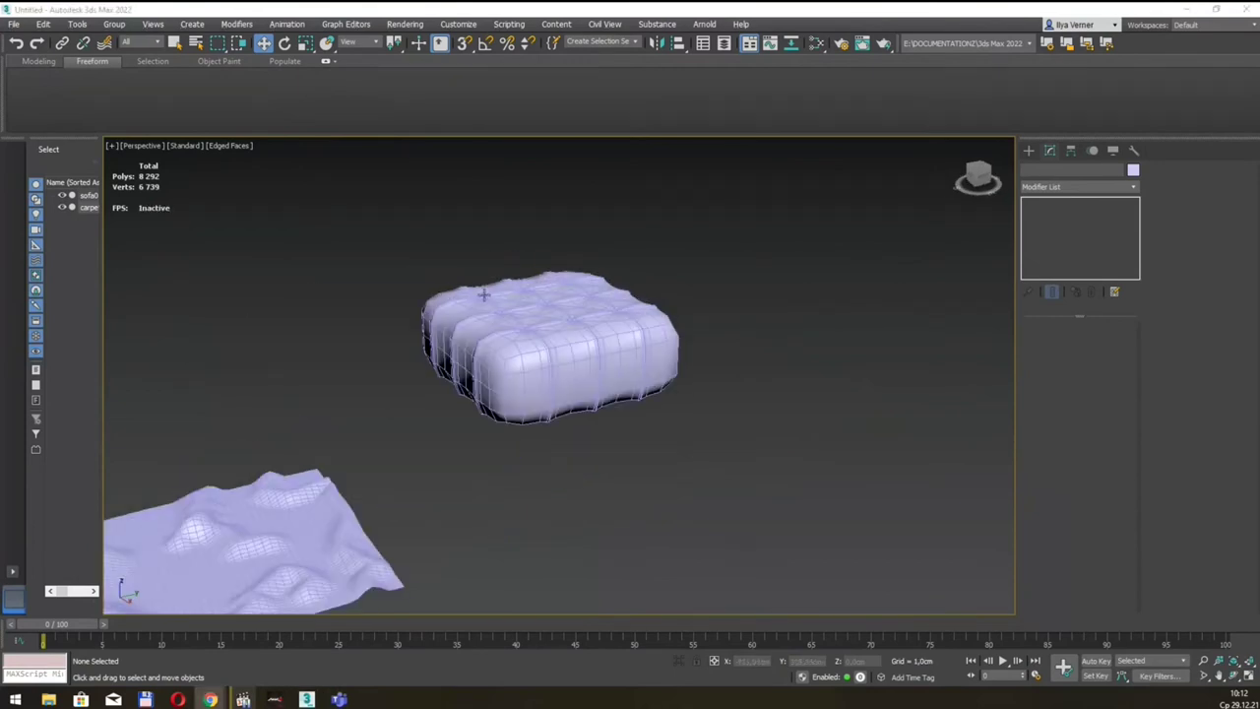
scroll(555, 310, "up", 2)
scroll(555, 310, "up", 2)
mouse_move(567, 317)
middle_mouse_down("alt")
mouse_move(574, 304)
mouse_move(574, 337)
middle_mouse_up("alt")
key("F4")
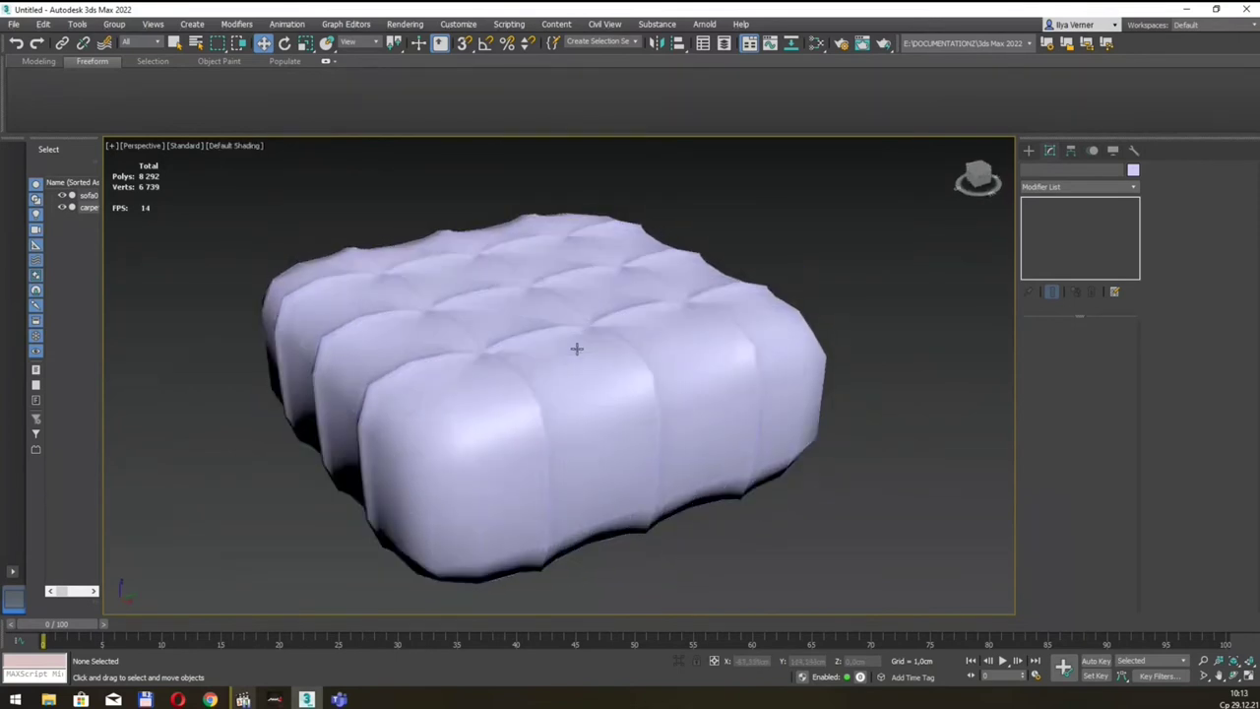
mouse_move(459, 329)
middle_mouse_down("alt")
mouse_move(584, 302)
mouse_move(668, 316)
middle_mouse_up("alt")
mouse_move(688, 320)
middle_mouse_down("alt")
mouse_move(625, 366)
mouse_move(498, 351)
mouse_move(467, 312)
middle_mouse_up("alt")
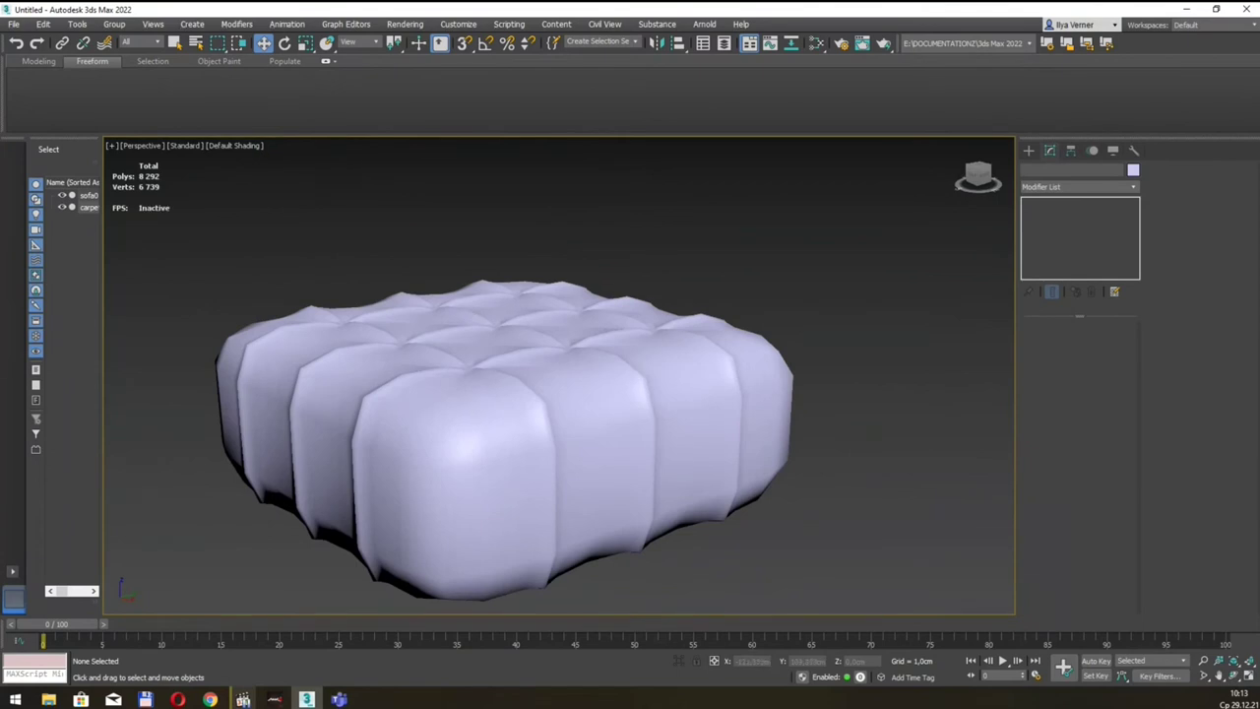
mouse_move(412, 356)
middle_mouse_down("alt")
mouse_move(521, 357)
mouse_move(365, 282)
middle_mouse_up("alt")
left_click(724, 328)
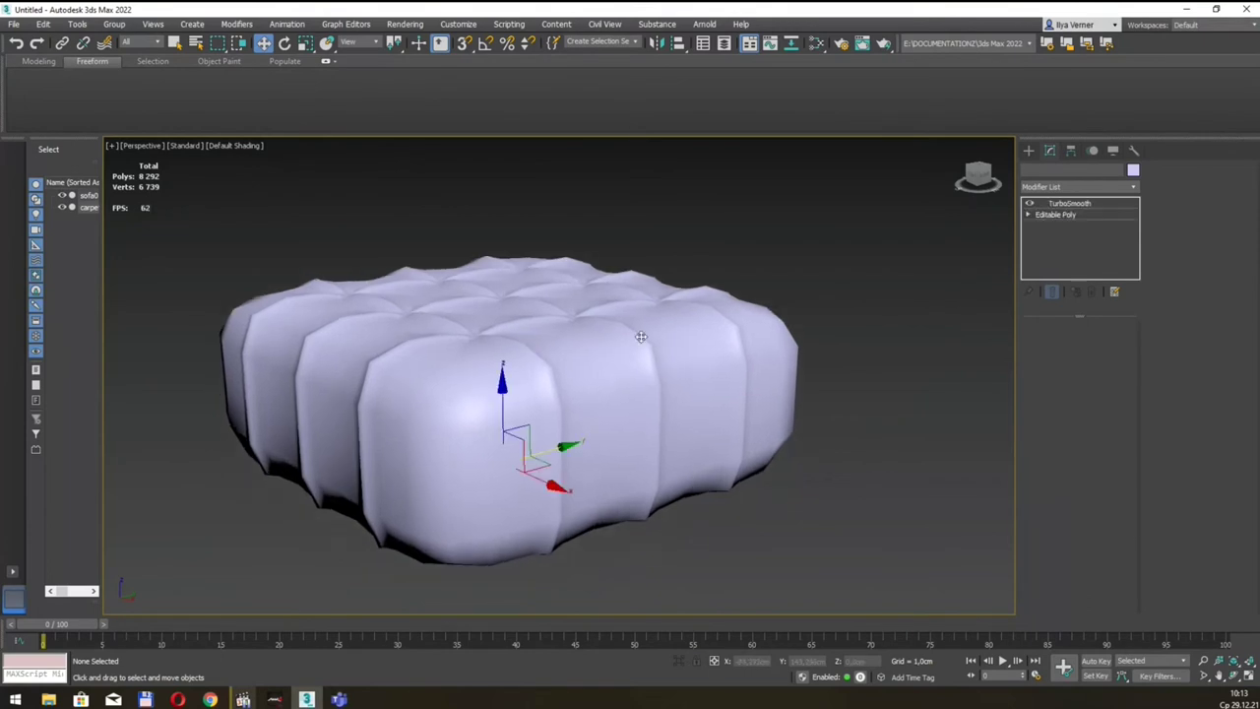
Drop to Editable Poly, restore edged faces, and undo the TurboSmooth and seam ridges
left_click(1056, 215)
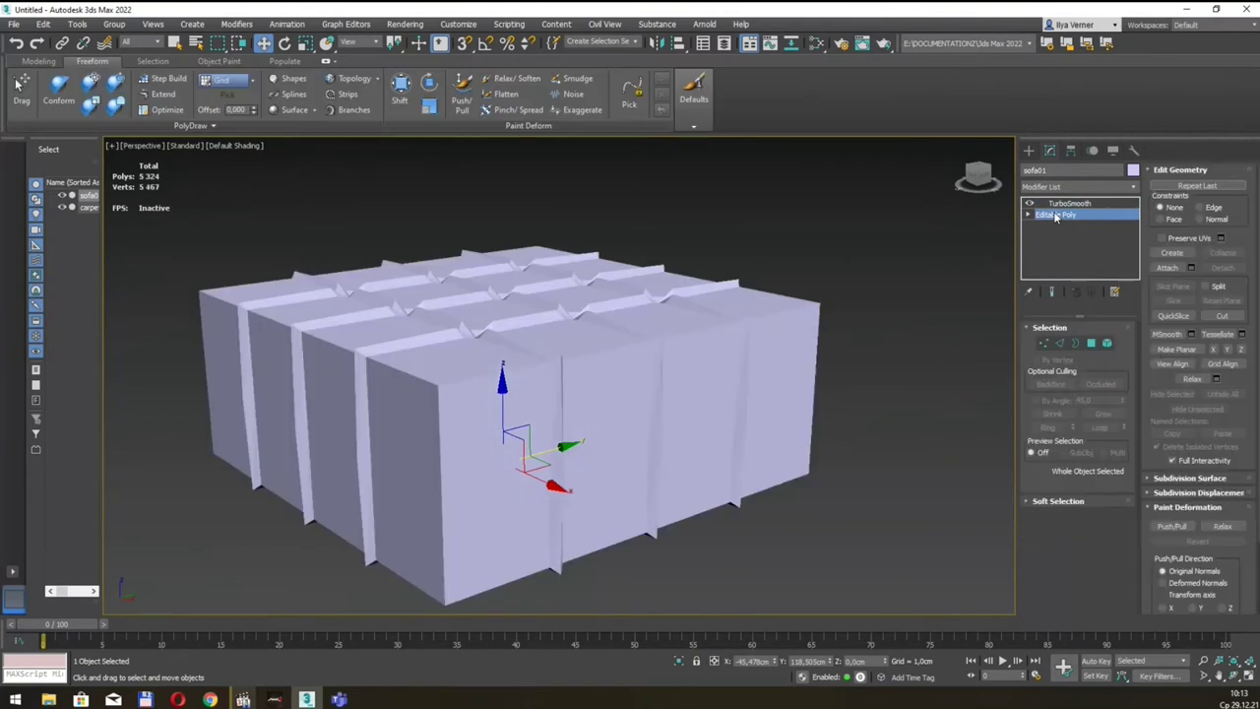
key("F4")
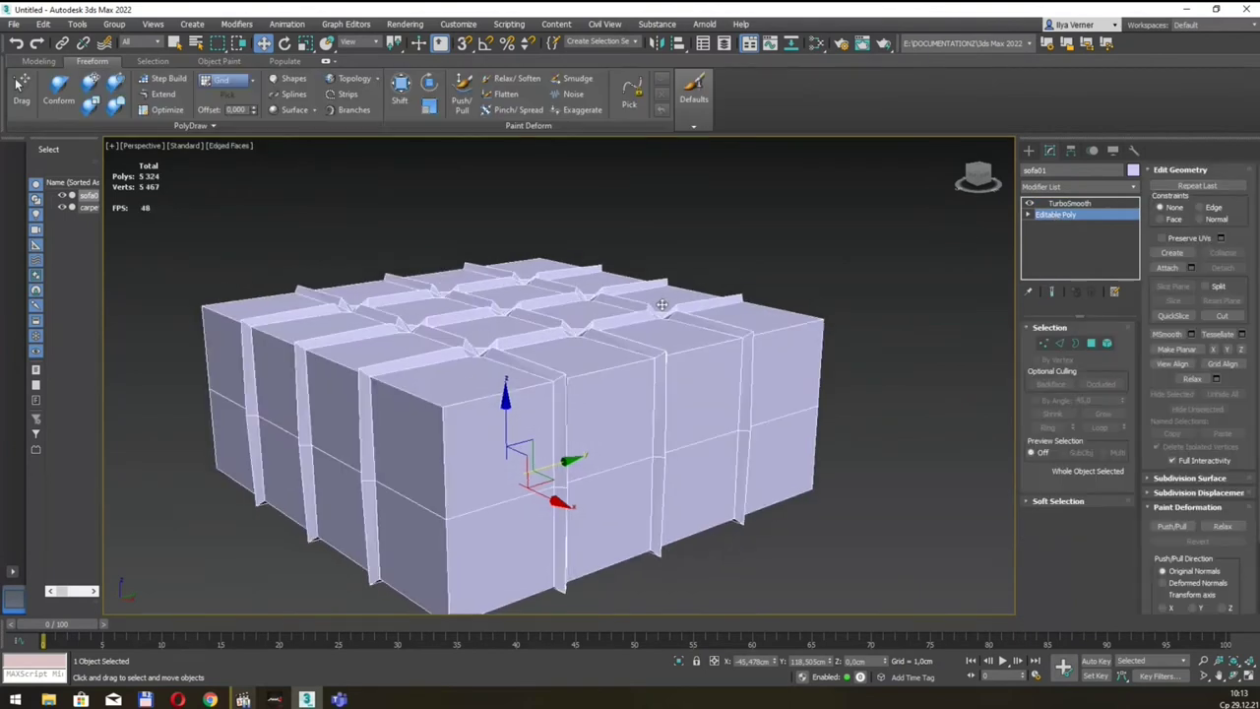
middle_click_drag(470, 369, 660, 367, "alt")
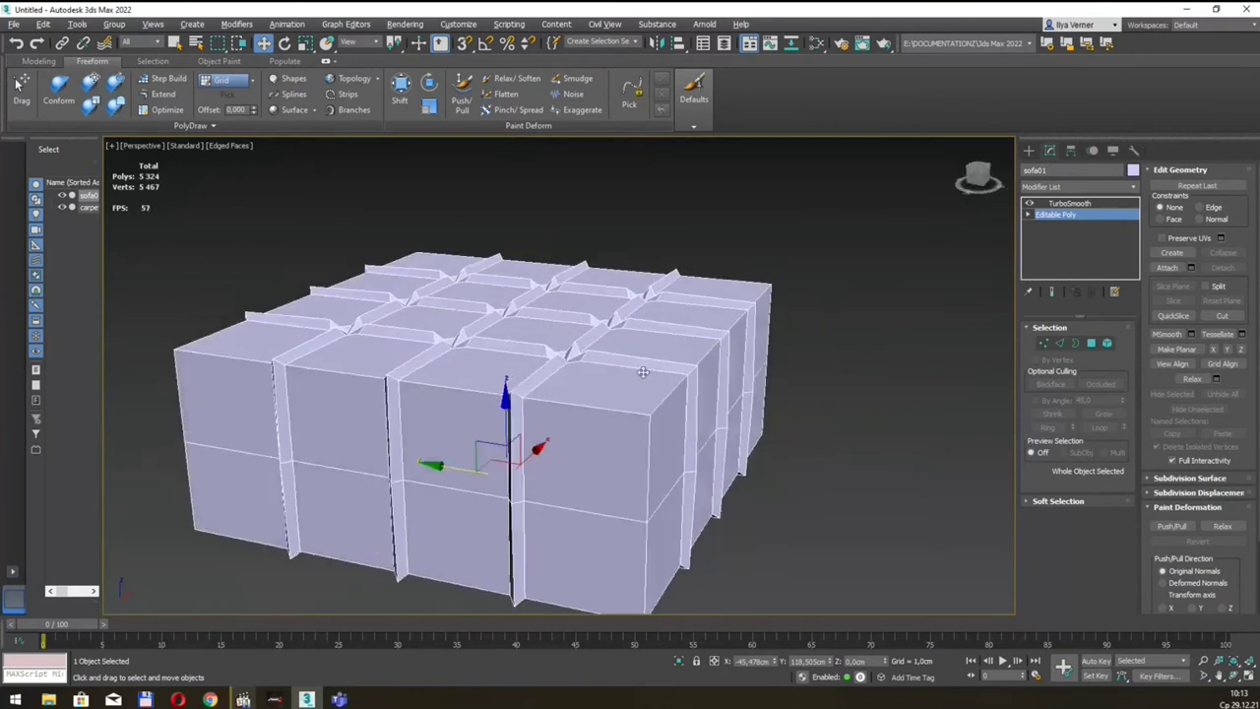
scroll(660, 364, "up", 5)
scroll(662, 359, "up", 3)
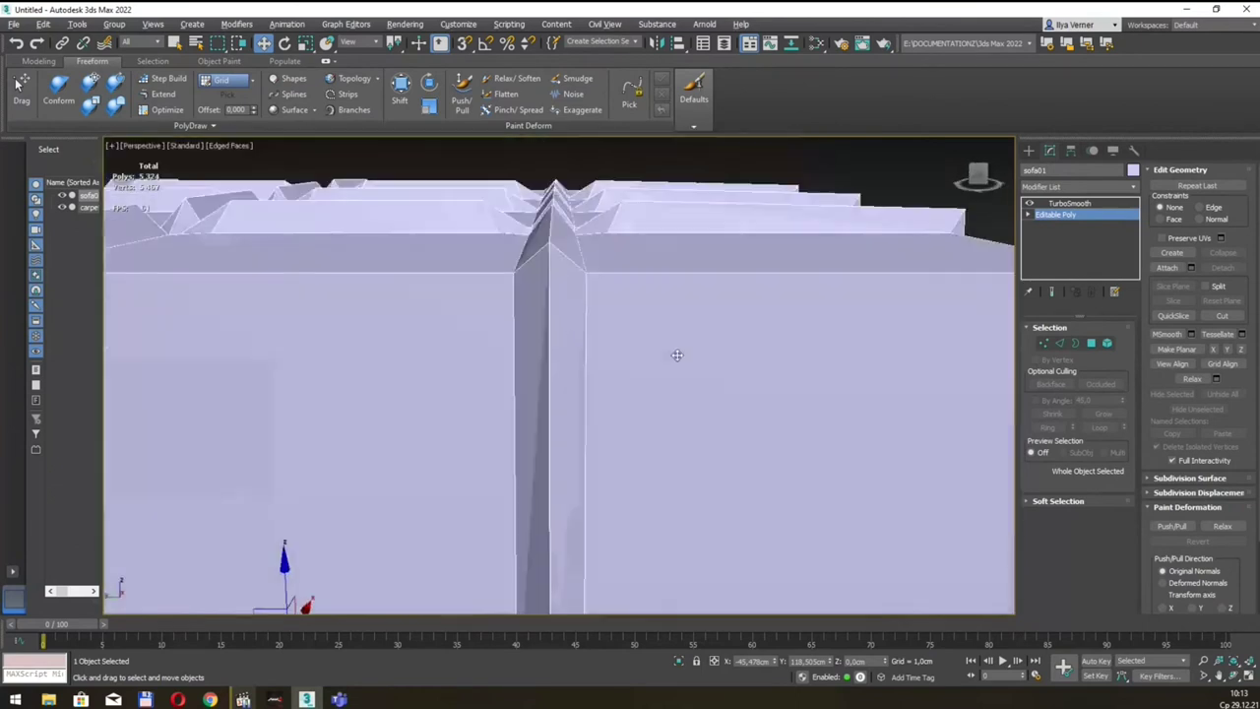
mouse_move(664, 354)
middle_mouse_down("alt")
mouse_move(621, 365)
mouse_move(579, 328)
middle_mouse_up("alt")
scroll(522, 371, "down", 4)
scroll(512, 360, "up", 2)
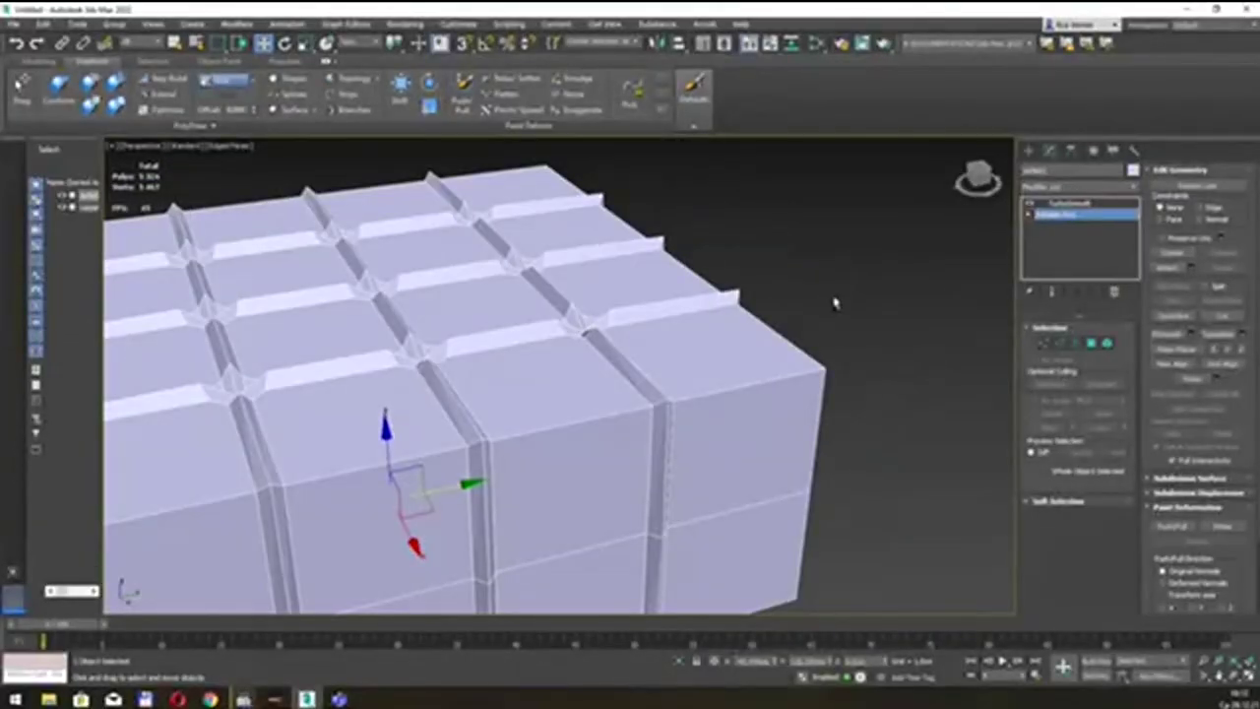
key("ctrl+z")
key("ctrl+z")
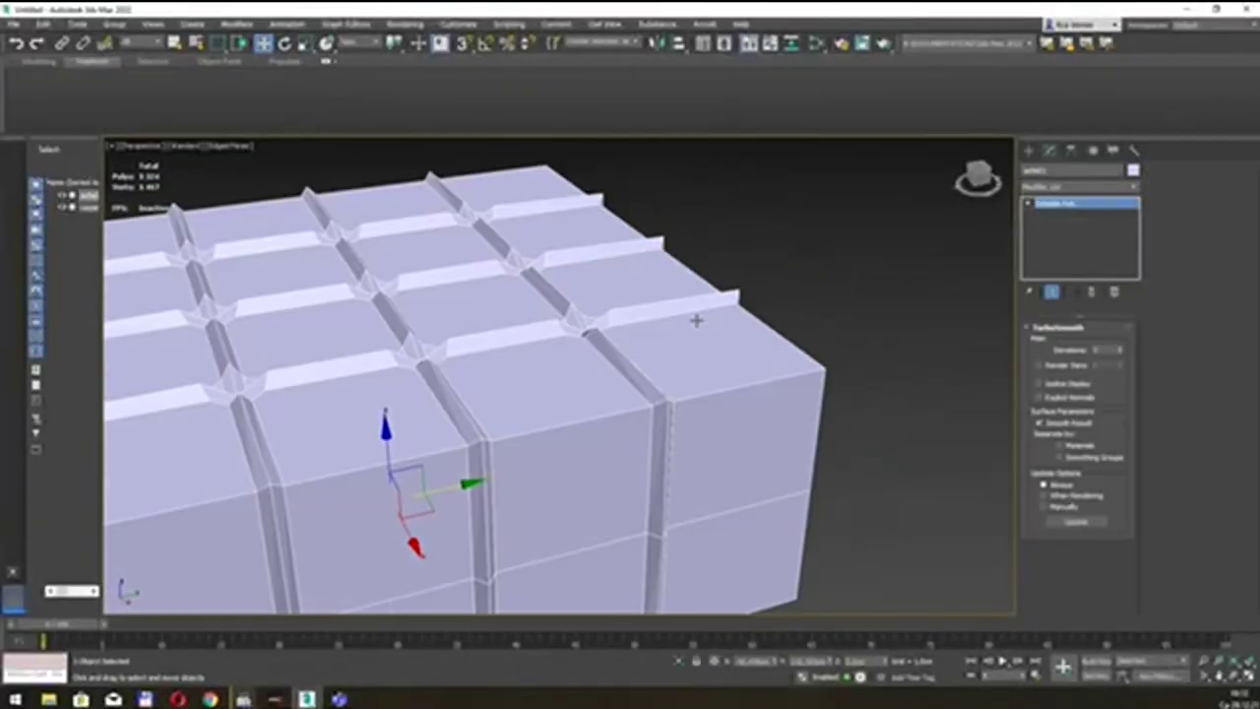
mouse_move(759, 326)
middle_mouse_down("alt")
mouse_move(728, 316)
mouse_move(800, 297)
mouse_move(787, 316)
mouse_move(627, 304)
middle_mouse_up("alt")
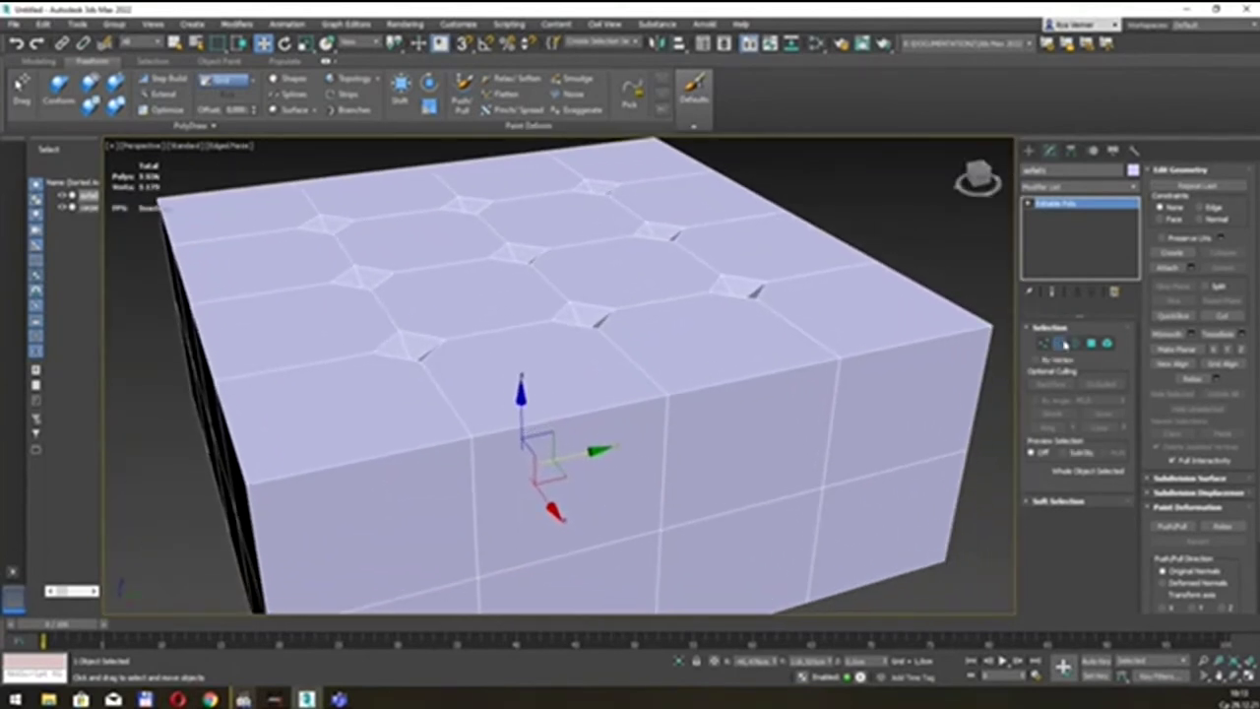
Re-extrude the 144 grid edges inward as recessed seams about 1.8 cm deep
left_click(1061, 343)
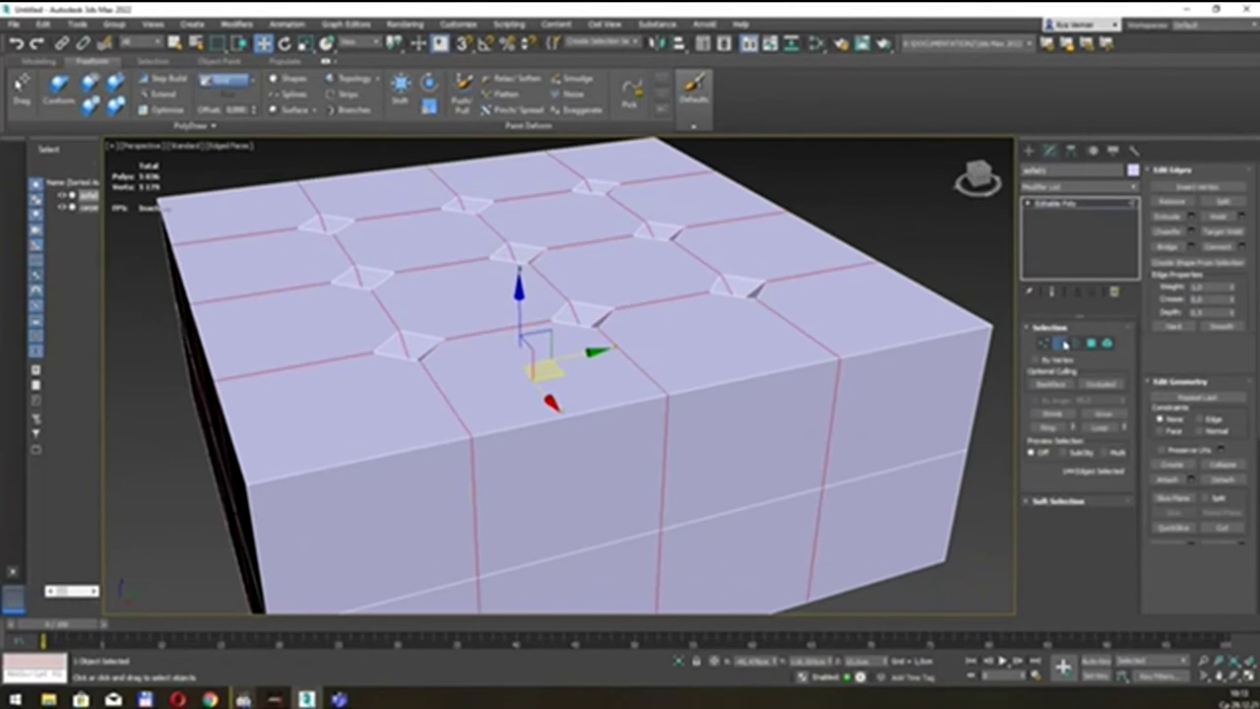
left_click(1191, 215)
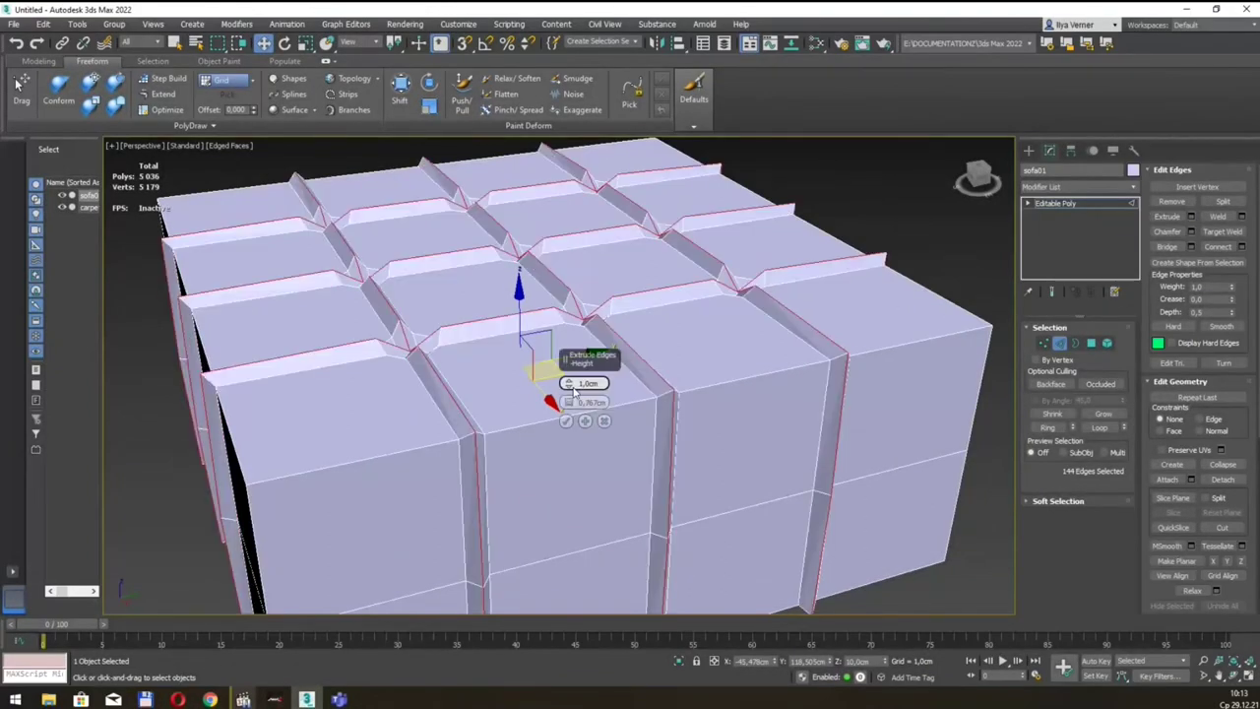
left_click_drag(570, 386, 561, 538)
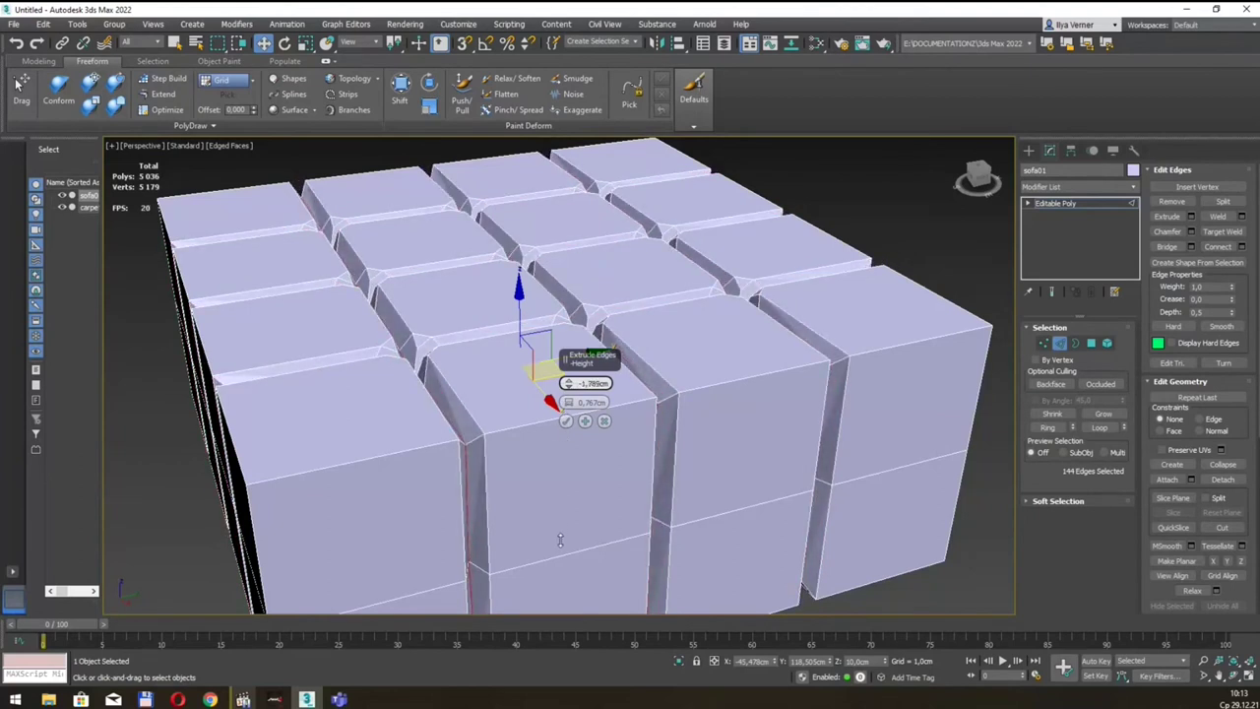
left_click(565, 421)
Inspect the grooved block and return to the whole Editable Poly object level
mouse_move(565, 420)
middle_mouse_down("alt")
mouse_move(694, 325)
mouse_move(658, 393)
middle_mouse_up("alt")
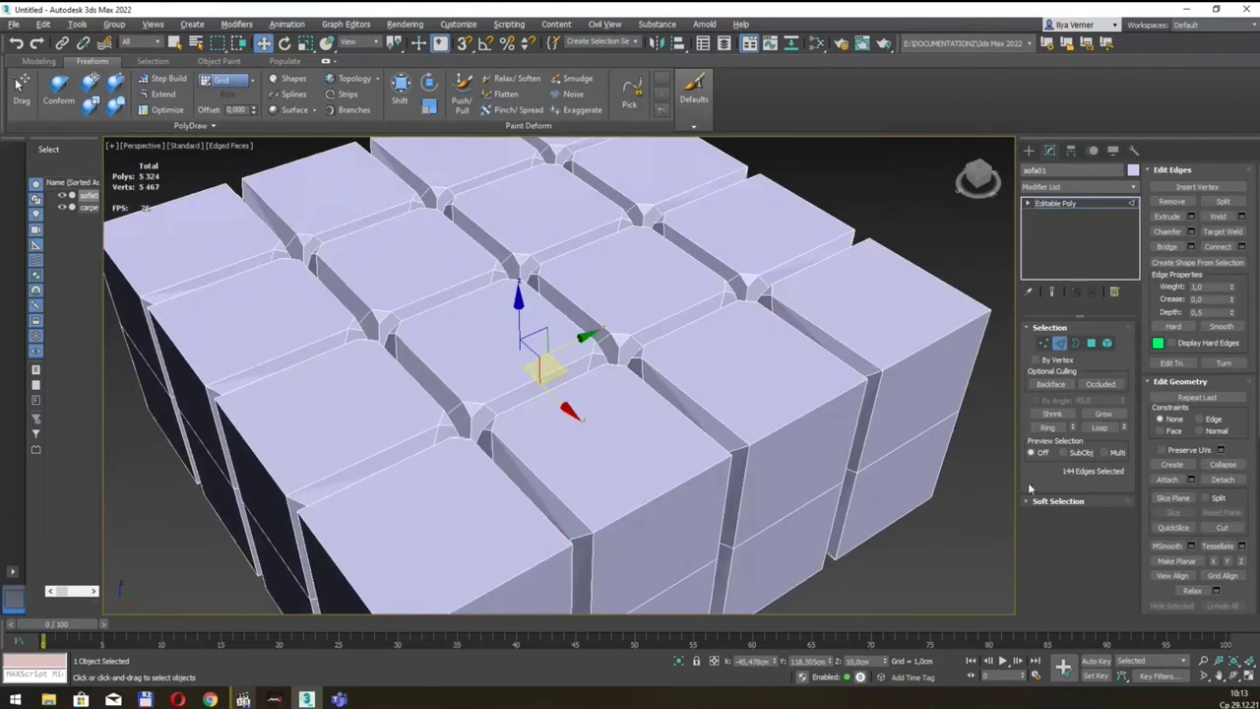
middle_click_drag(865, 366, 868, 350, "alt")
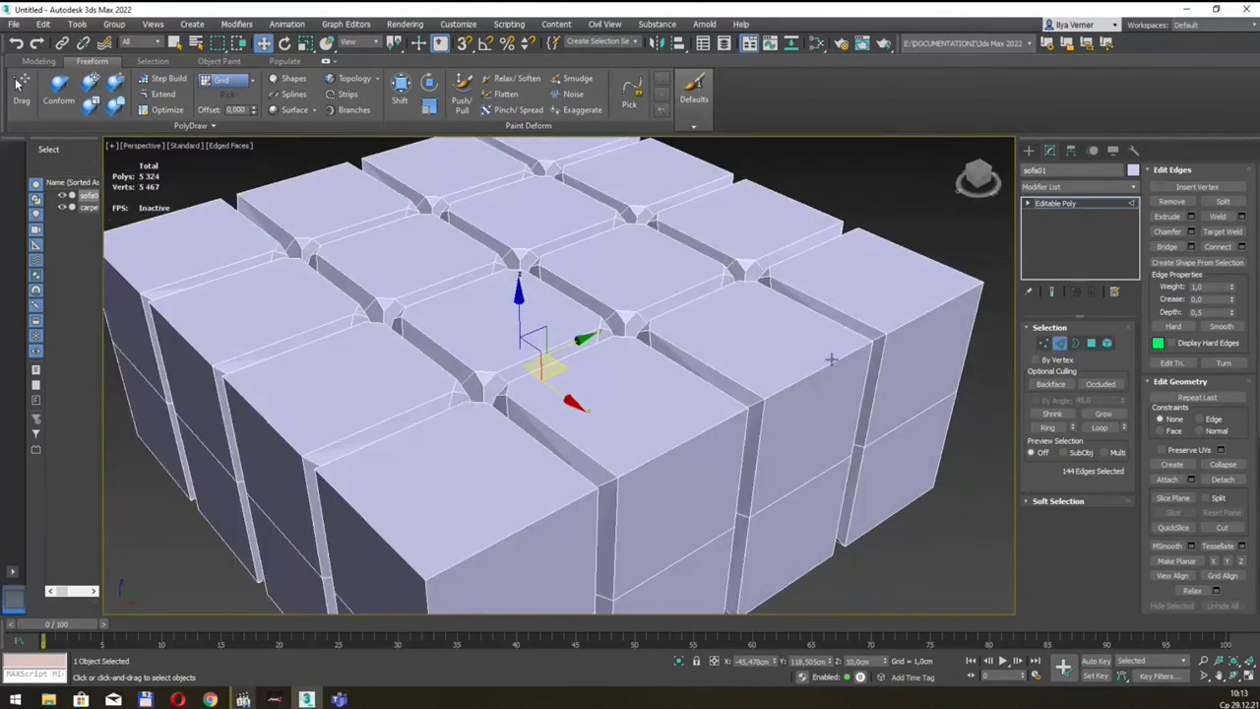
scroll(830, 359, "down", 2)
scroll(777, 354, "down", 3)
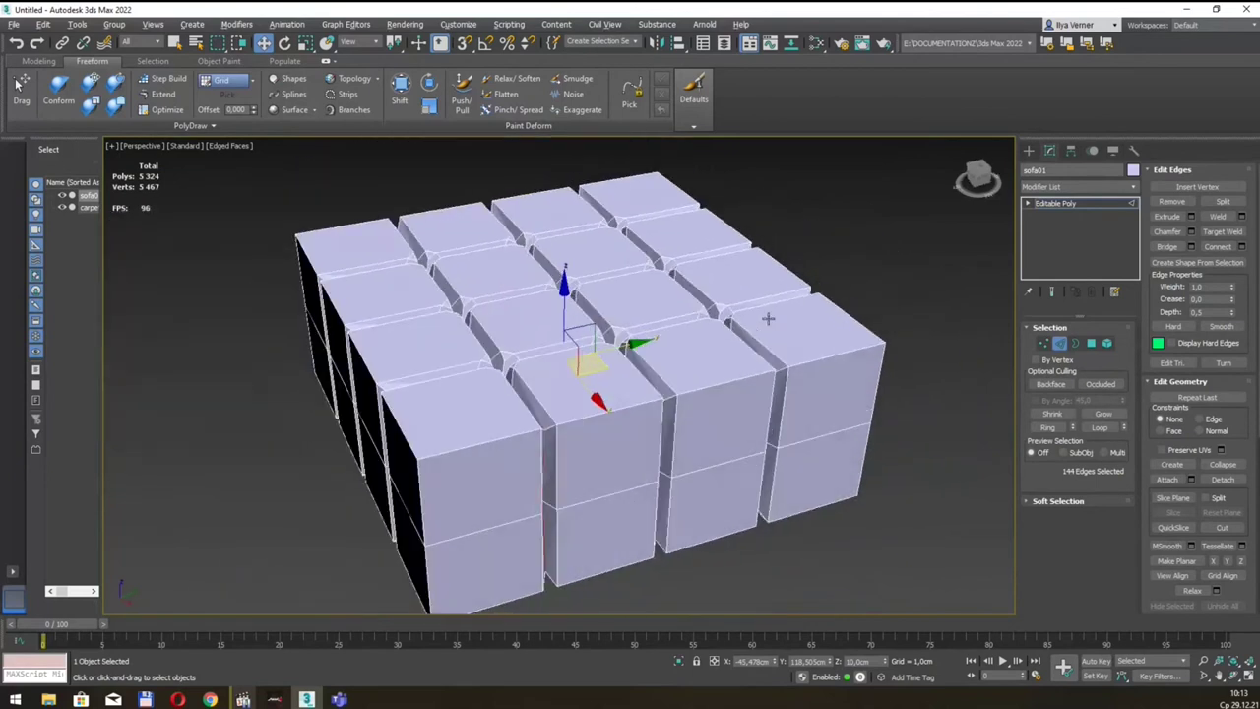
middle_click_drag(768, 318, 782, 318, "alt")
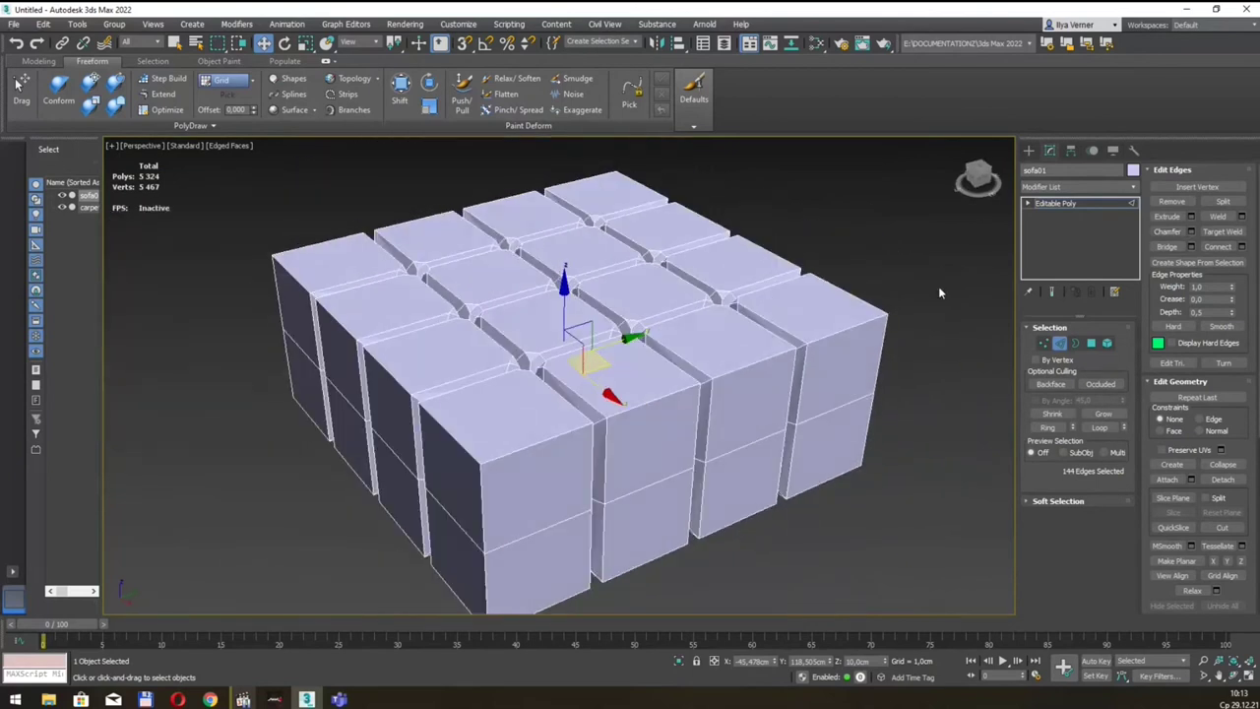
left_click(1096, 203)
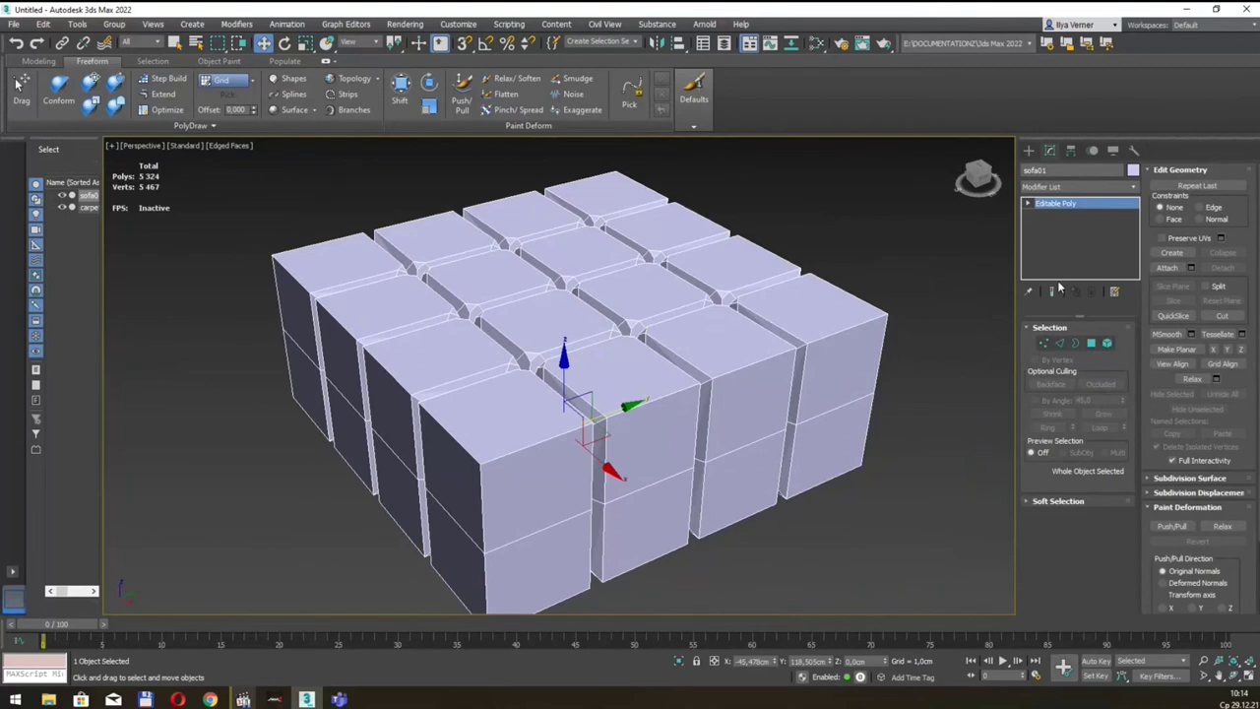
Add a TurboSmooth modifier to sofa01 by typing 'turbo' in the Modifier List
left_click(1125, 191)
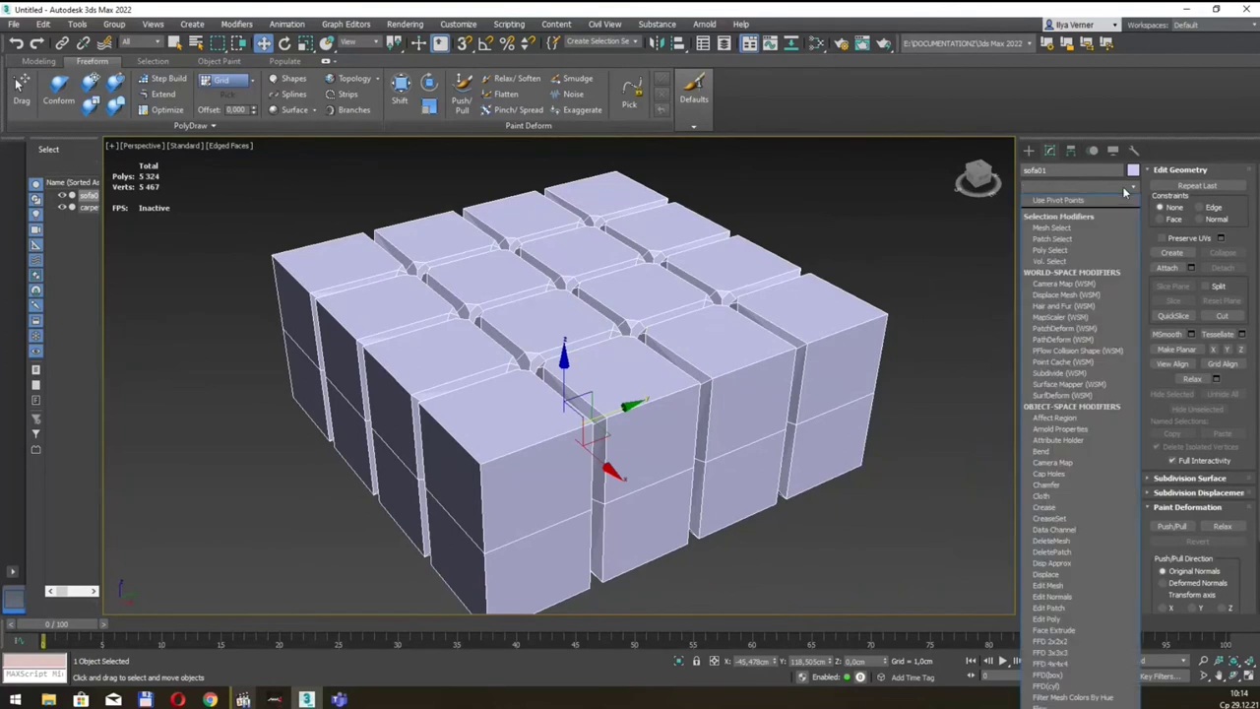
left_click(1125, 191)
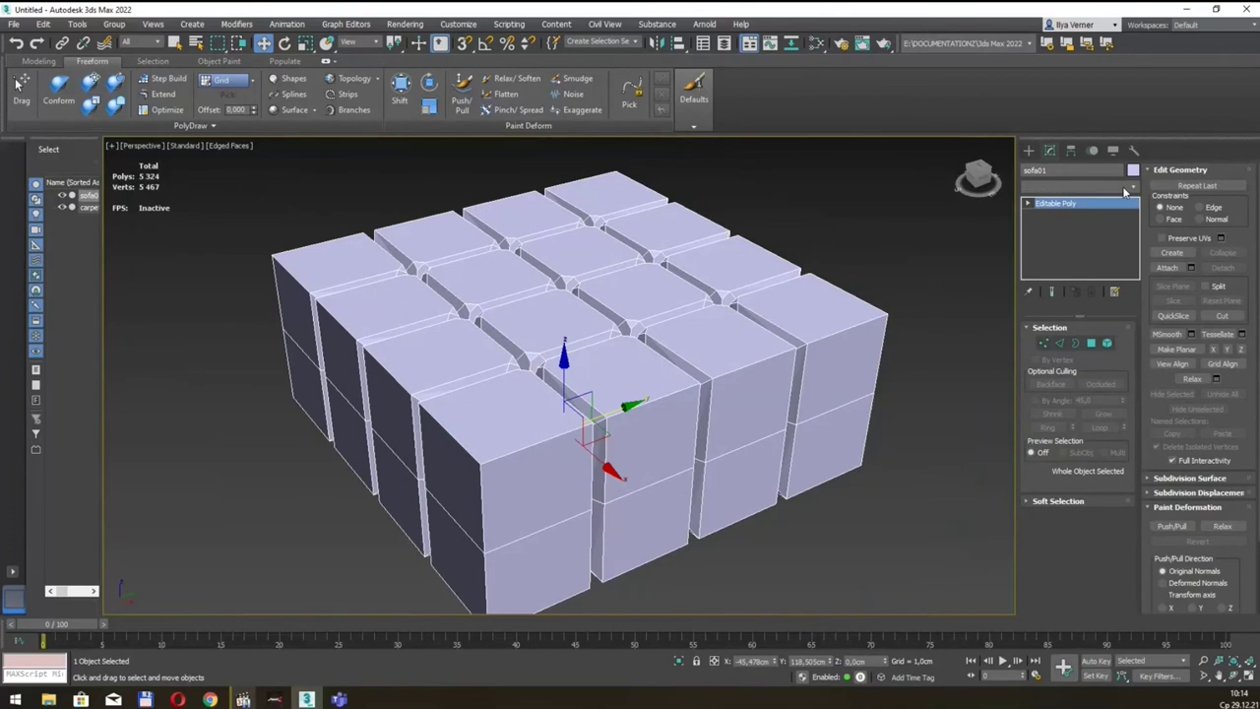
left_click(1125, 191)
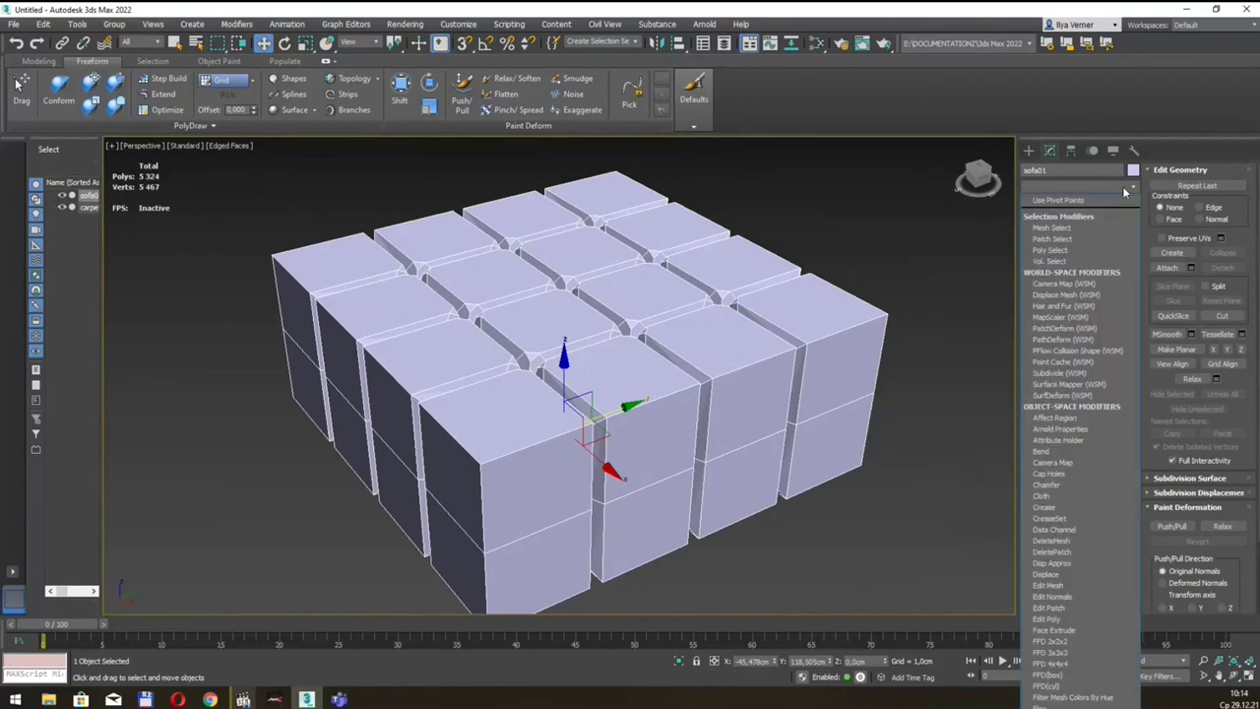
type("turbo")
key("Return")
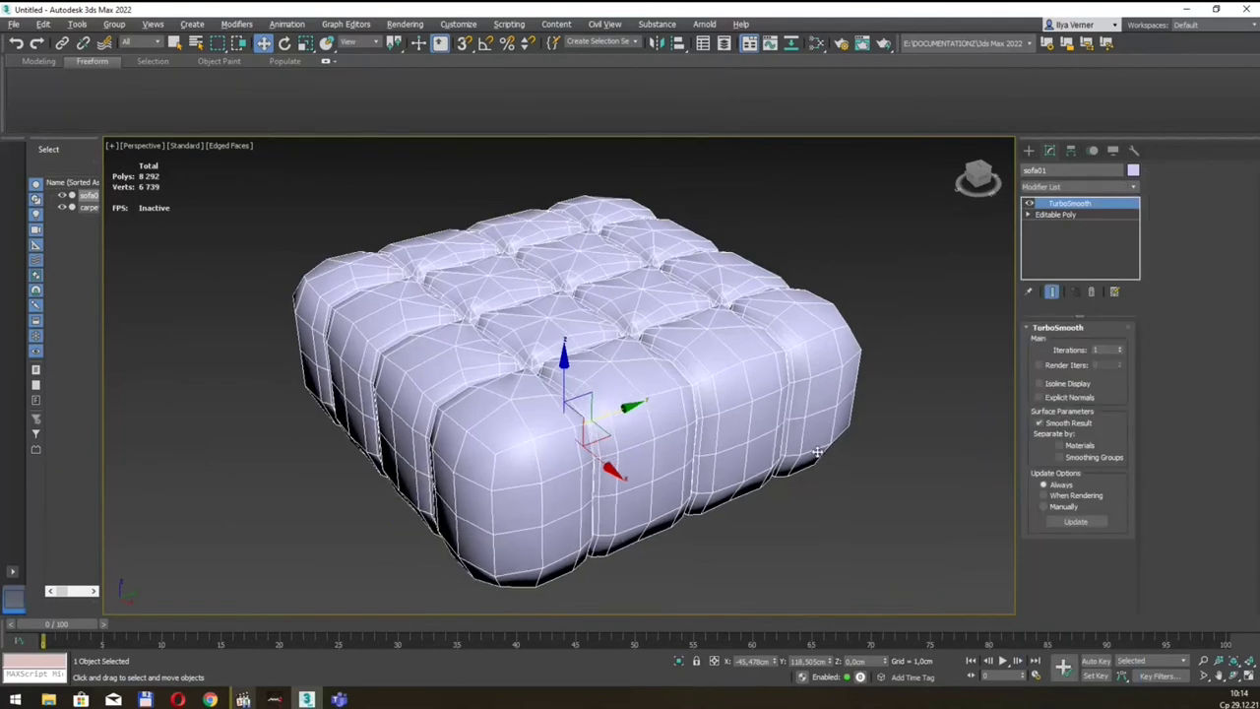
Inspect the smoothed cushions with edged faces off, then reselect sofa01's Editable Poly level
left_click(825, 536)
key("F4")
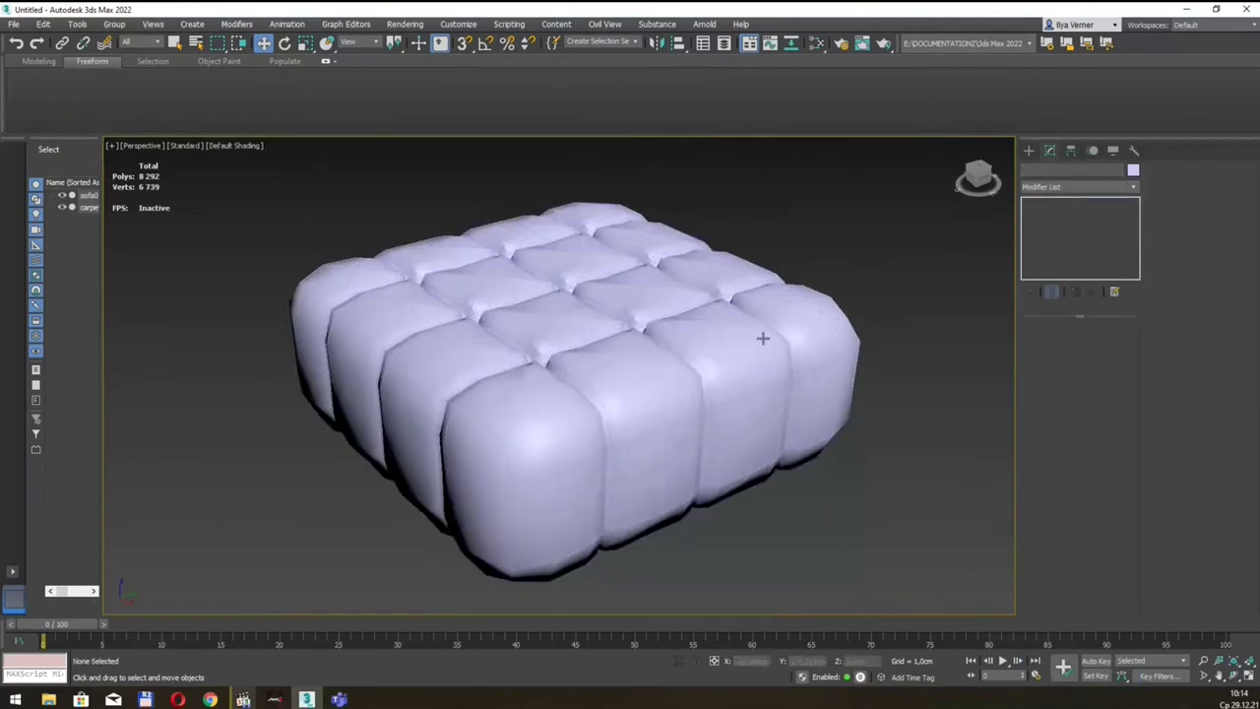
middle_click_drag(763, 340, 767, 332, "alt")
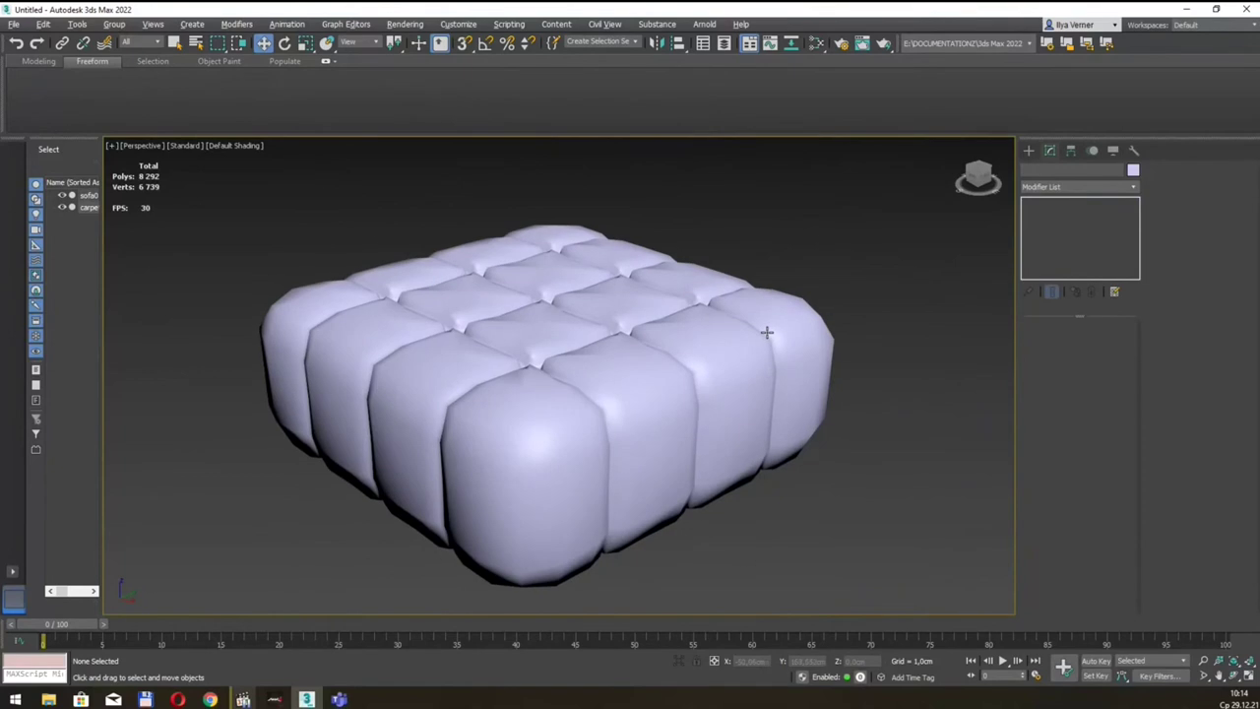
key("F4")
left_click(704, 330)
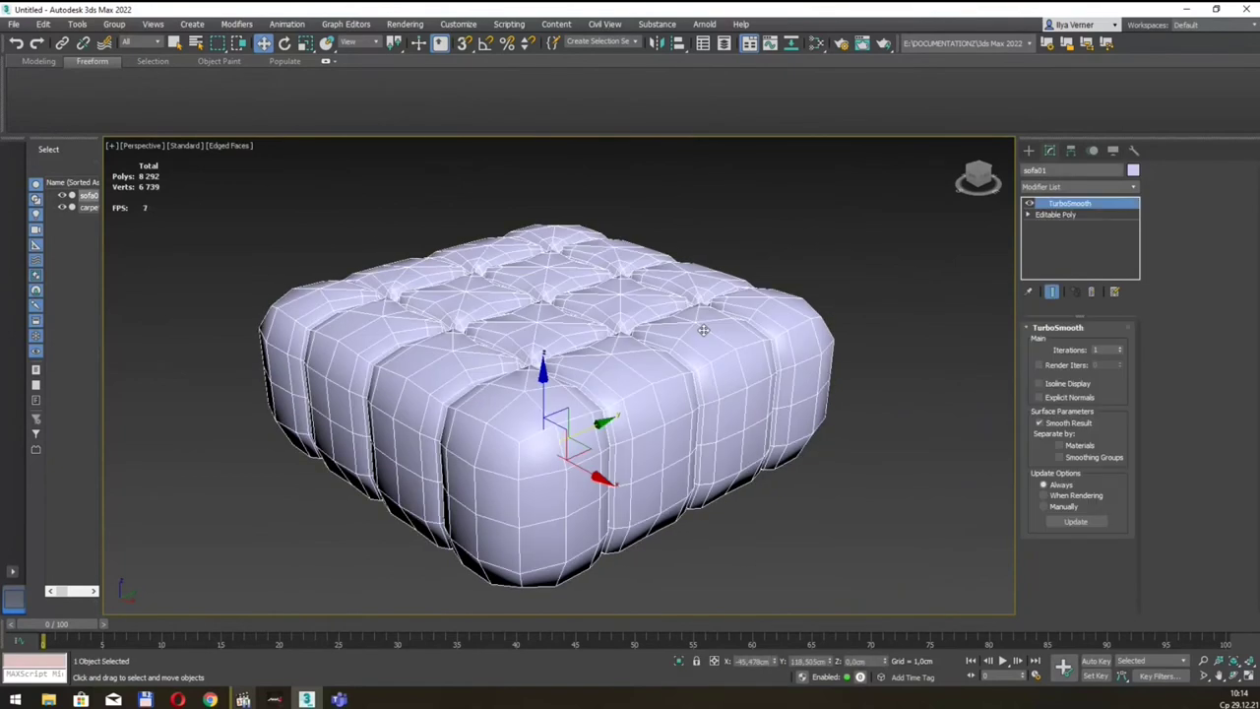
left_click(1059, 215)
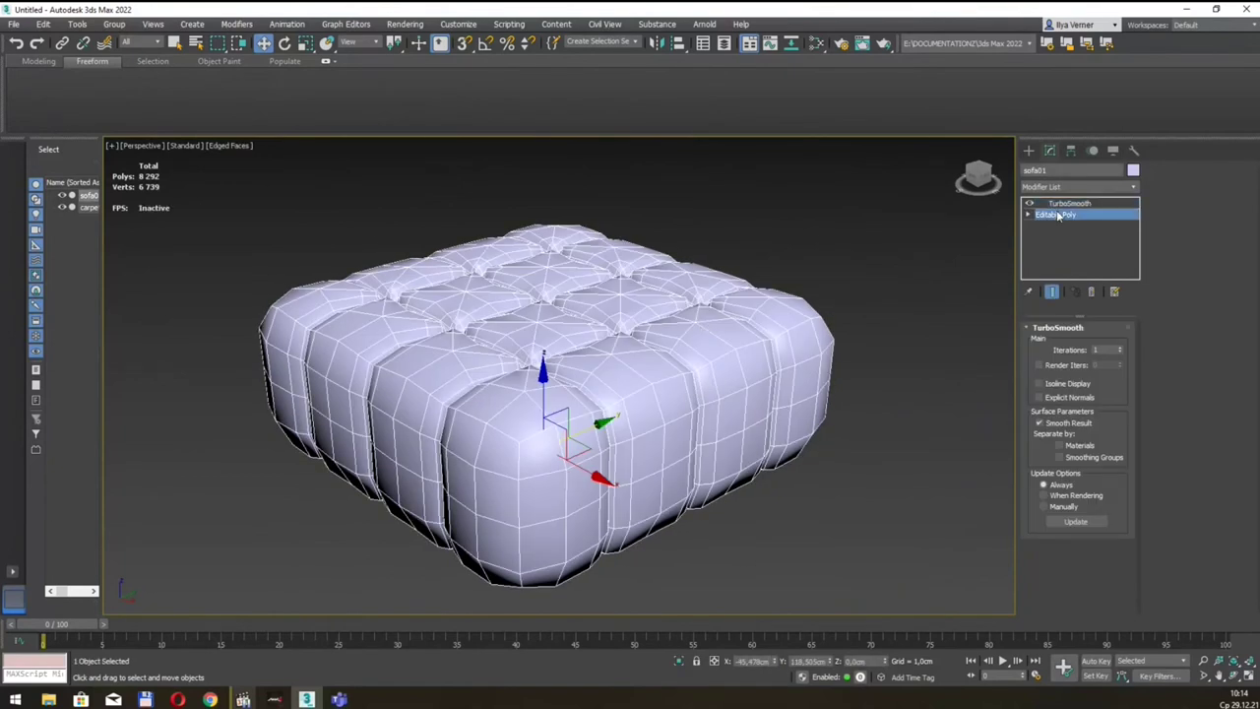
Use Swift Loop to add two support edge loops near the cushions' top and bottom edges
mouse_move(581, 333)
middle_mouse_down("alt")
mouse_move(595, 321)
mouse_move(503, 331)
middle_mouse_up("alt")
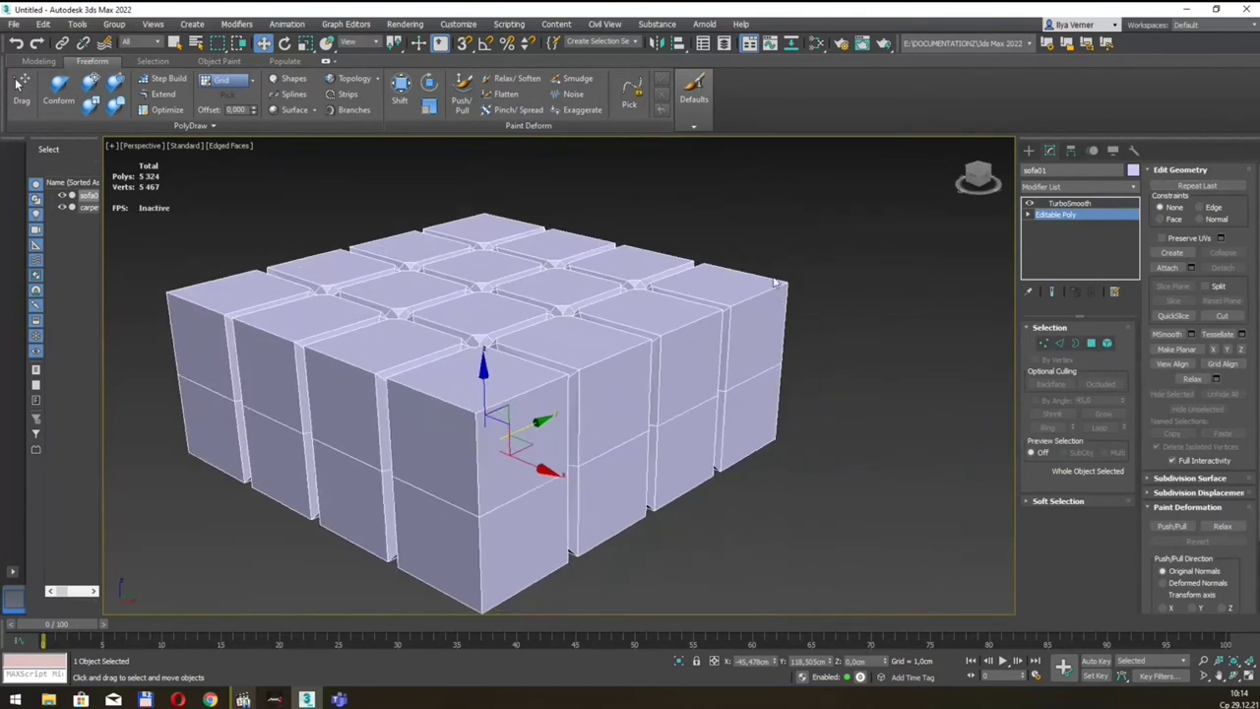
left_click(1060, 342)
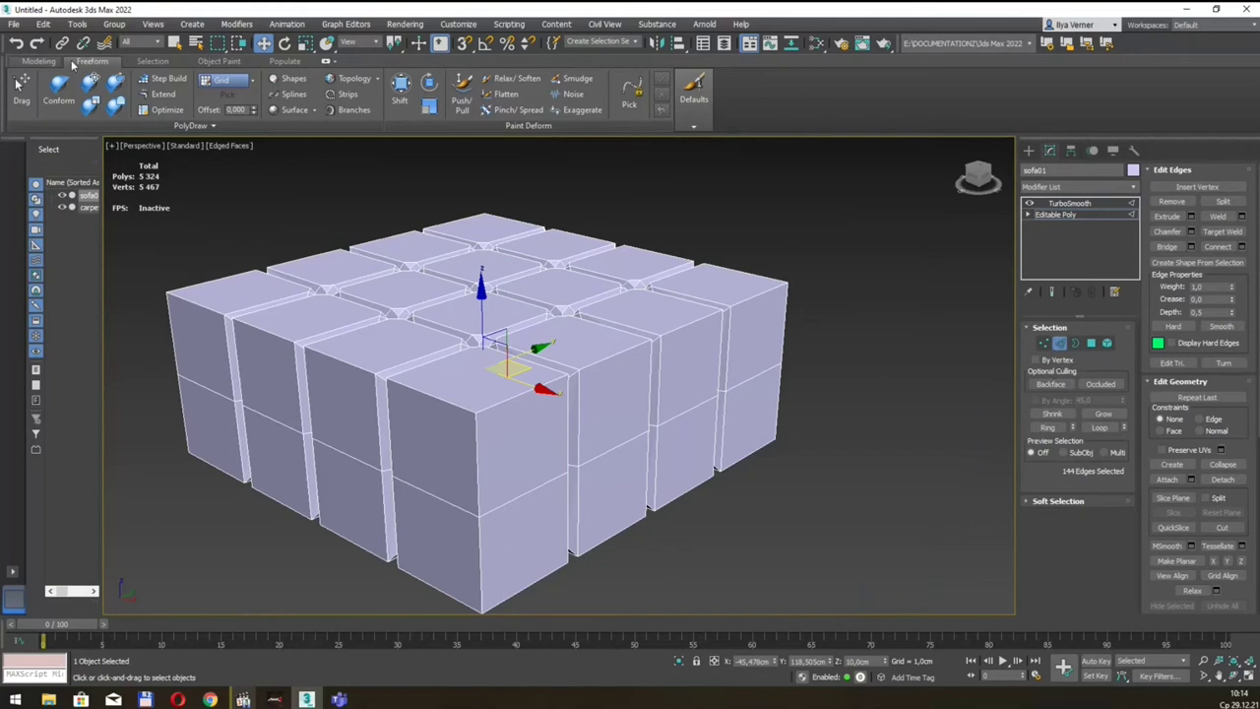
left_click(31, 62)
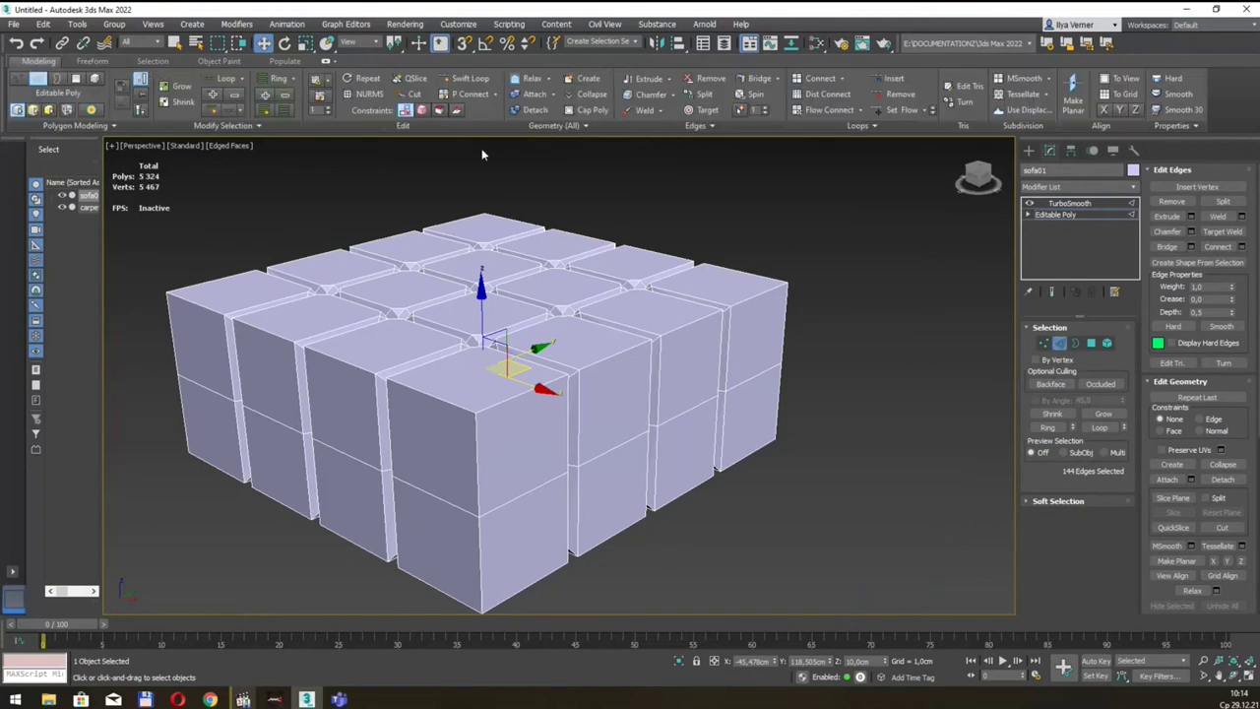
left_click(465, 78)
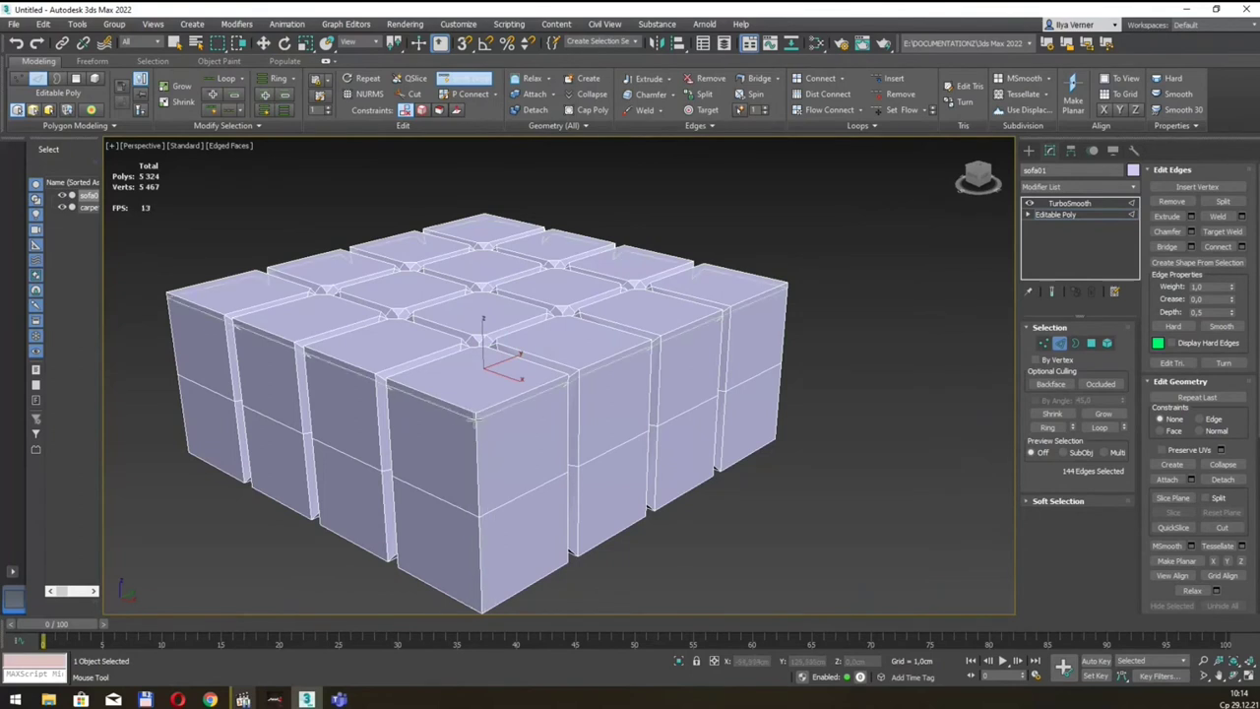
left_click(474, 418)
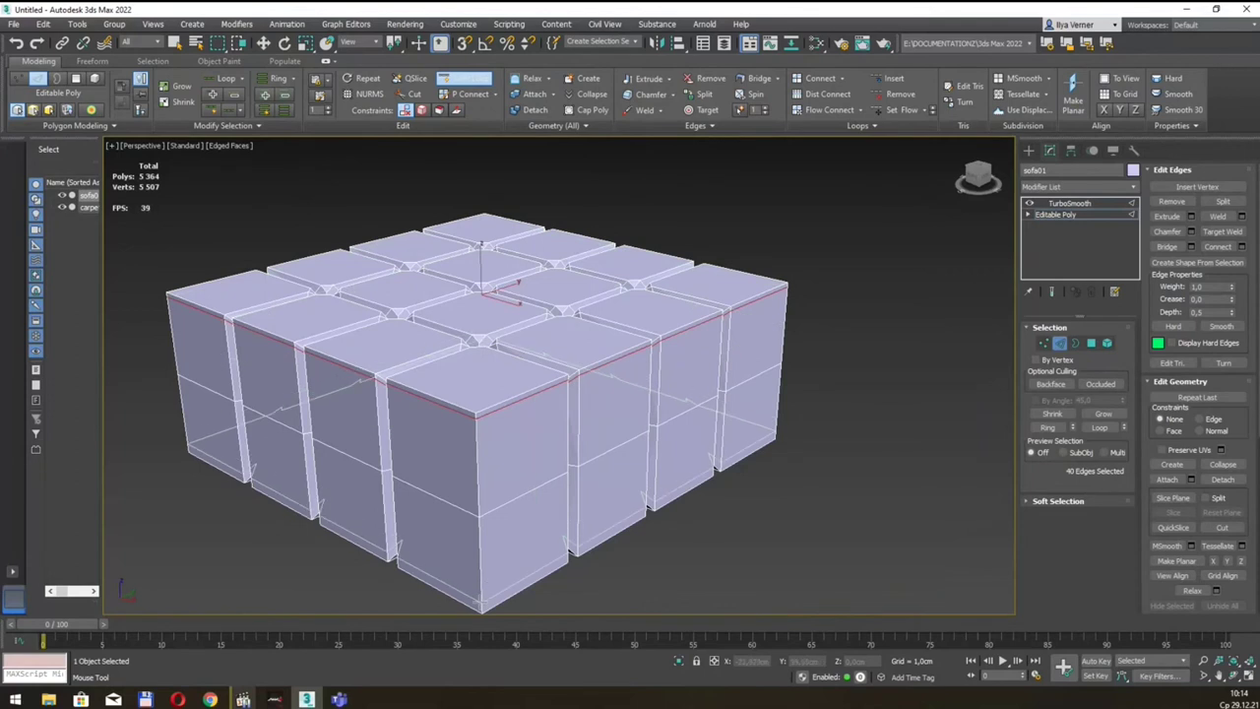
left_click(620, 386)
right_click(707, 525)
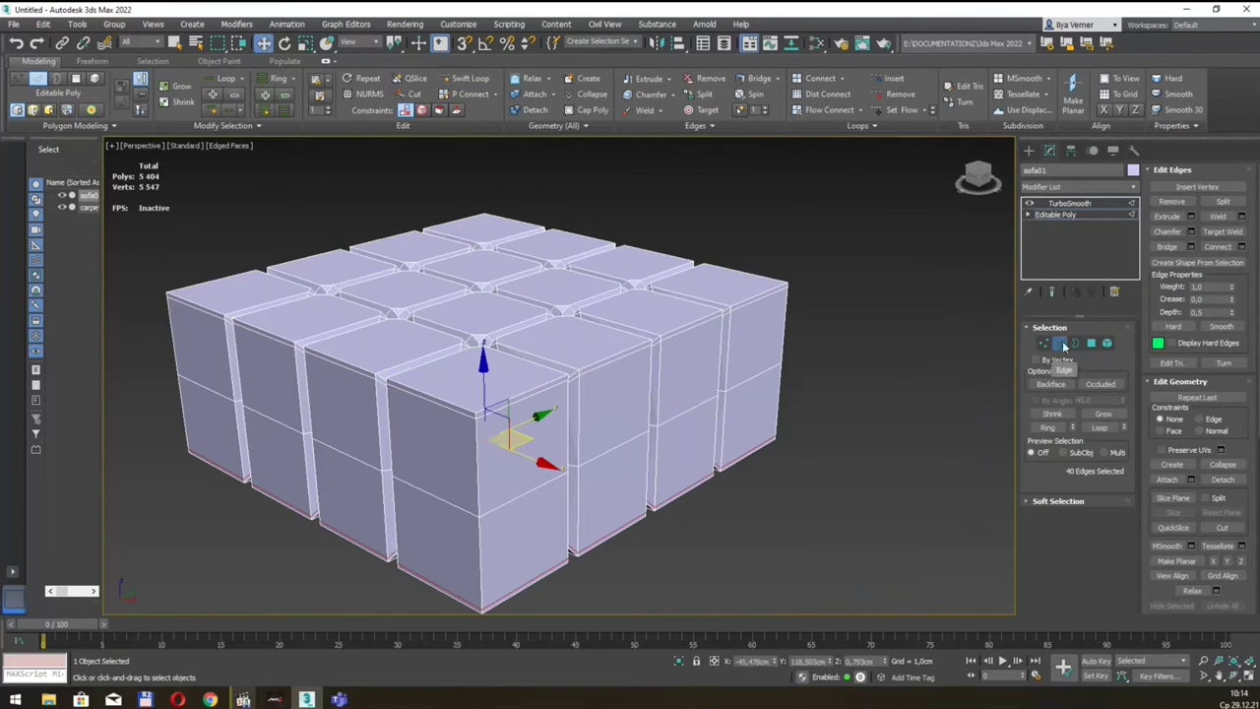
left_click(1076, 215)
Show the smoothed sofa block again and orbit to inspect the cushions from below
left_click(1073, 203)
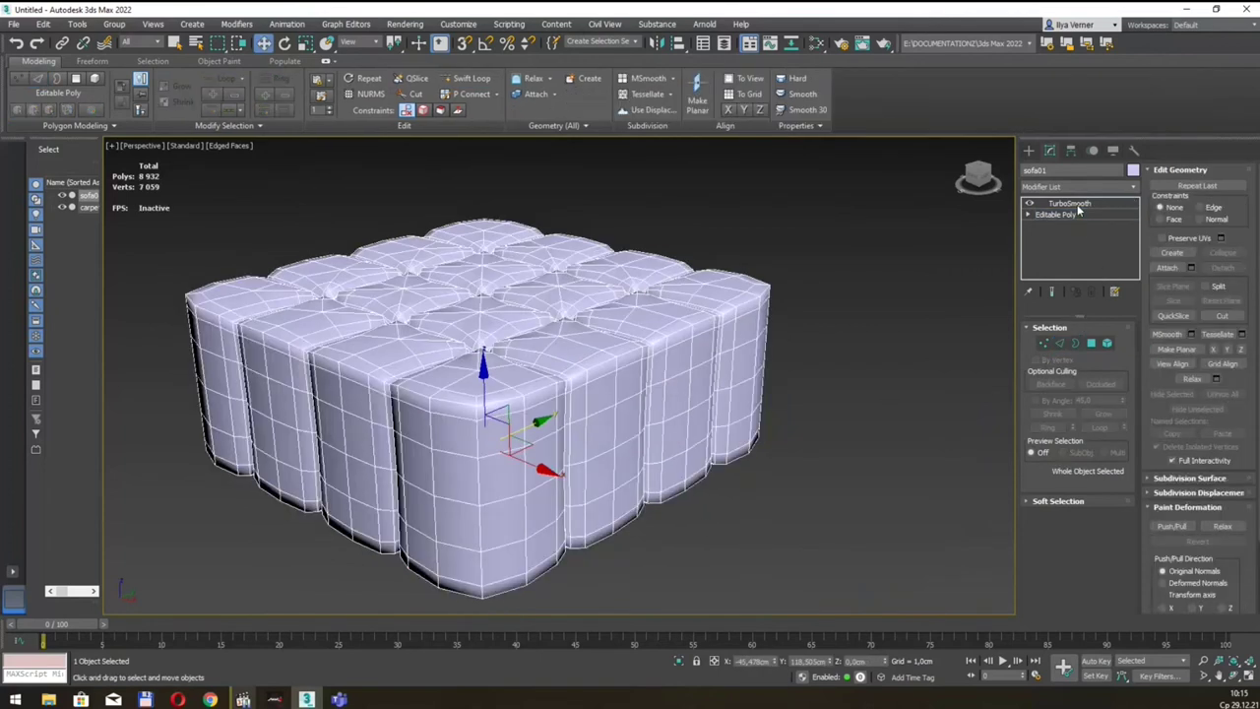
mouse_move(741, 326)
middle_mouse_down("alt")
mouse_move(685, 330)
mouse_move(733, 332)
mouse_move(706, 363)
middle_mouse_up("alt")
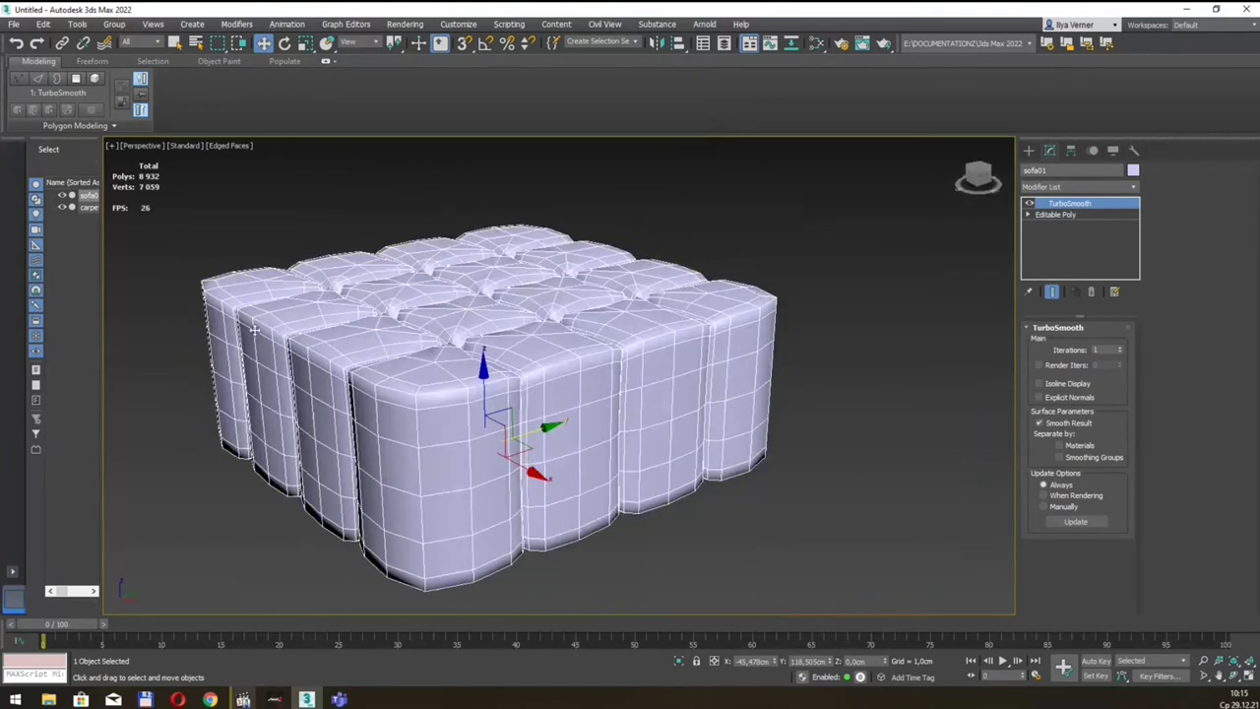
mouse_move(774, 301)
middle_mouse_down("alt")
mouse_move(711, 306)
mouse_move(772, 258)
mouse_move(797, 318)
middle_mouse_up("alt")
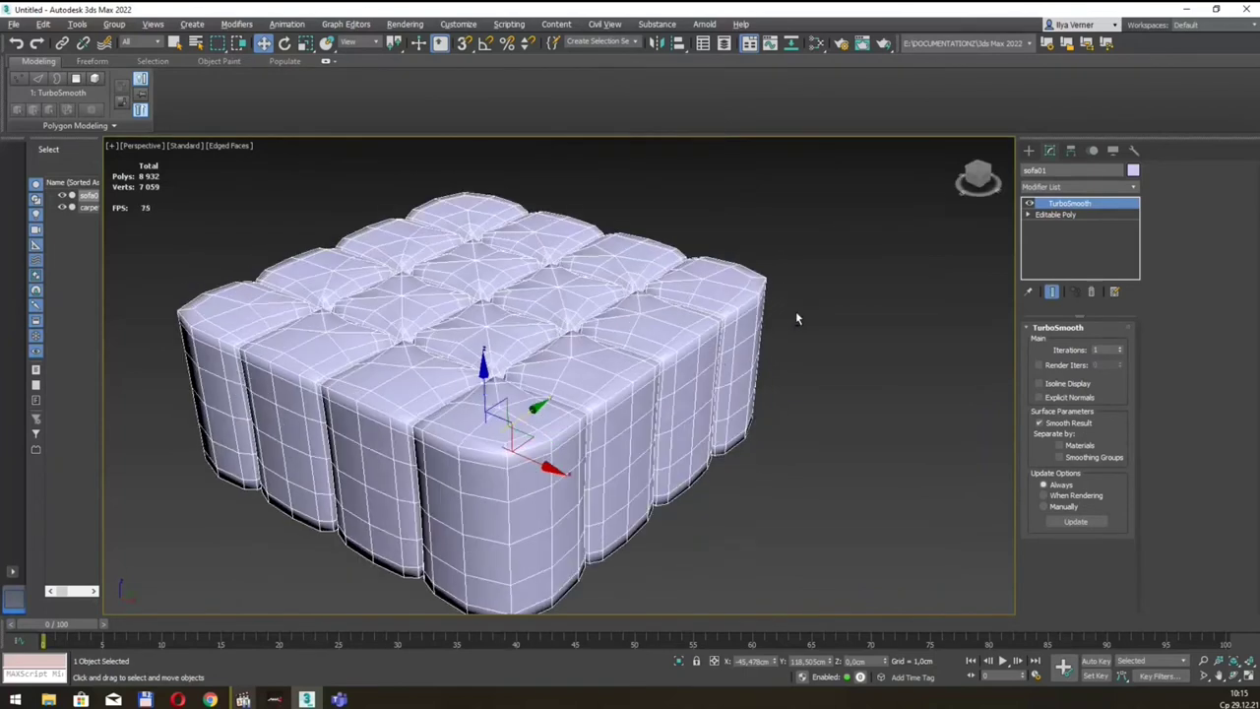
key("q")
scroll(714, 369, "down", 2)
scroll(738, 341, "down", 2)
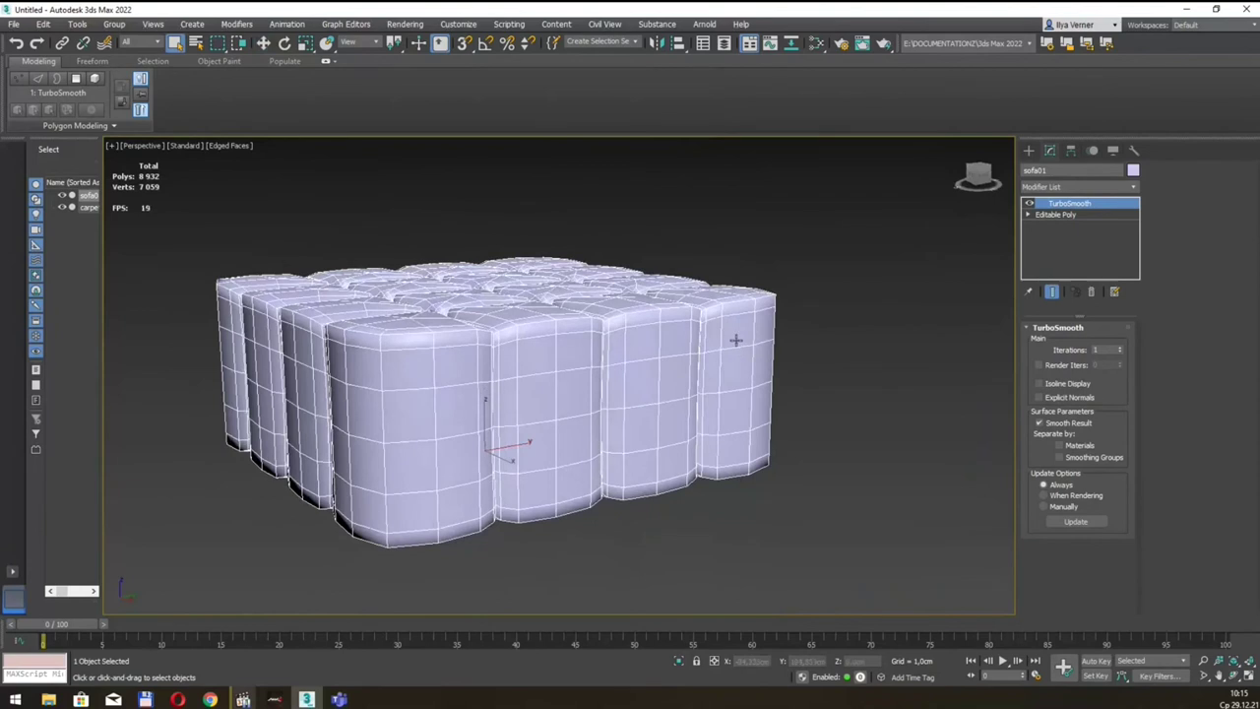
scroll(736, 340, "down", 3)
Orbit to a front view and Shift-drag sofa01 right as Copy sofa002, 2 copies
mouse_move(702, 330)
middle_mouse_down("alt")
mouse_move(689, 374)
mouse_move(675, 318)
mouse_move(712, 268)
mouse_move(619, 339)
mouse_move(499, 295)
middle_mouse_up("alt")
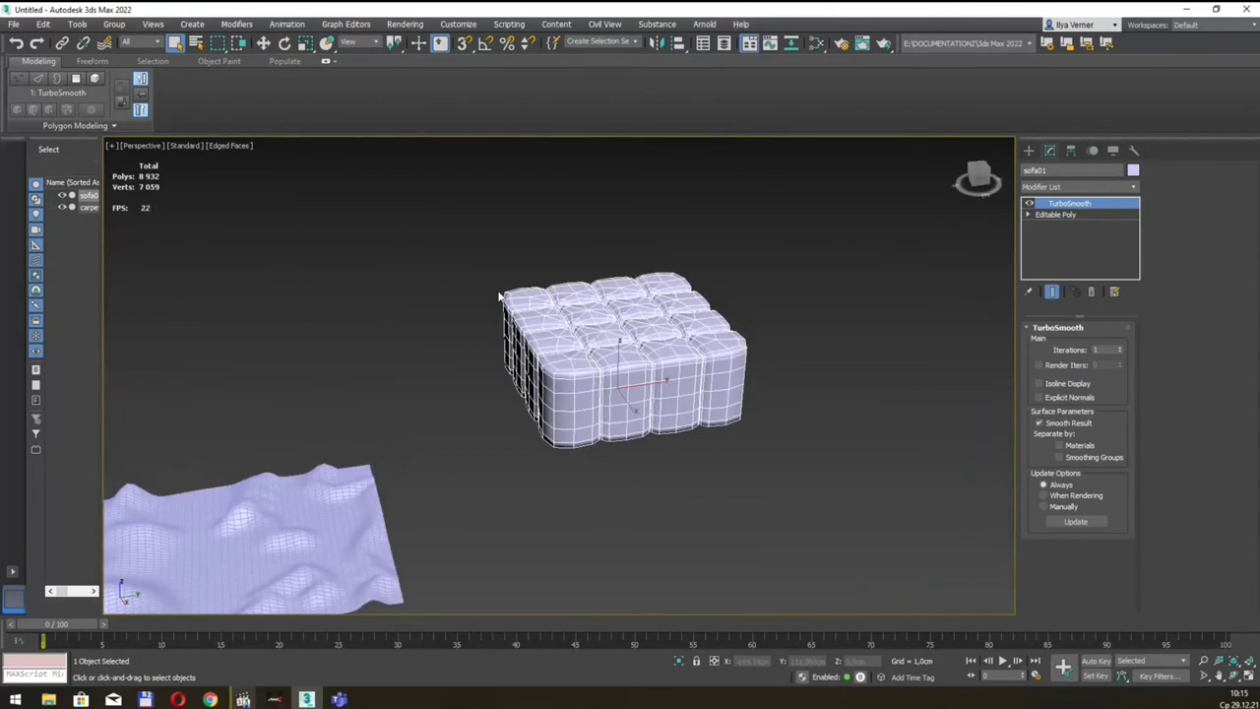
mouse_move(568, 313)
middle_mouse_down("alt")
mouse_move(639, 312)
mouse_move(611, 336)
middle_mouse_up("alt")
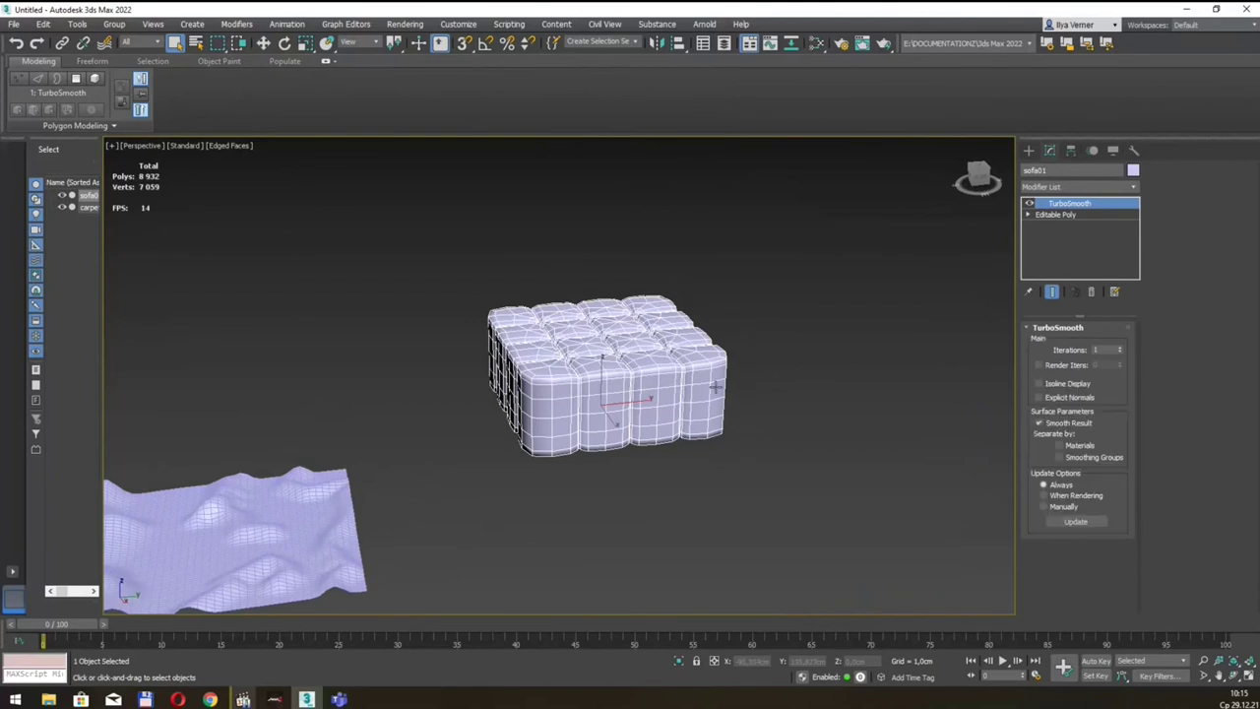
key("w")
mouse_move(651, 404)
left_mouse_down("shift")
mouse_move(850, 370)
mouse_move(827, 366)
left_mouse_up("shift")
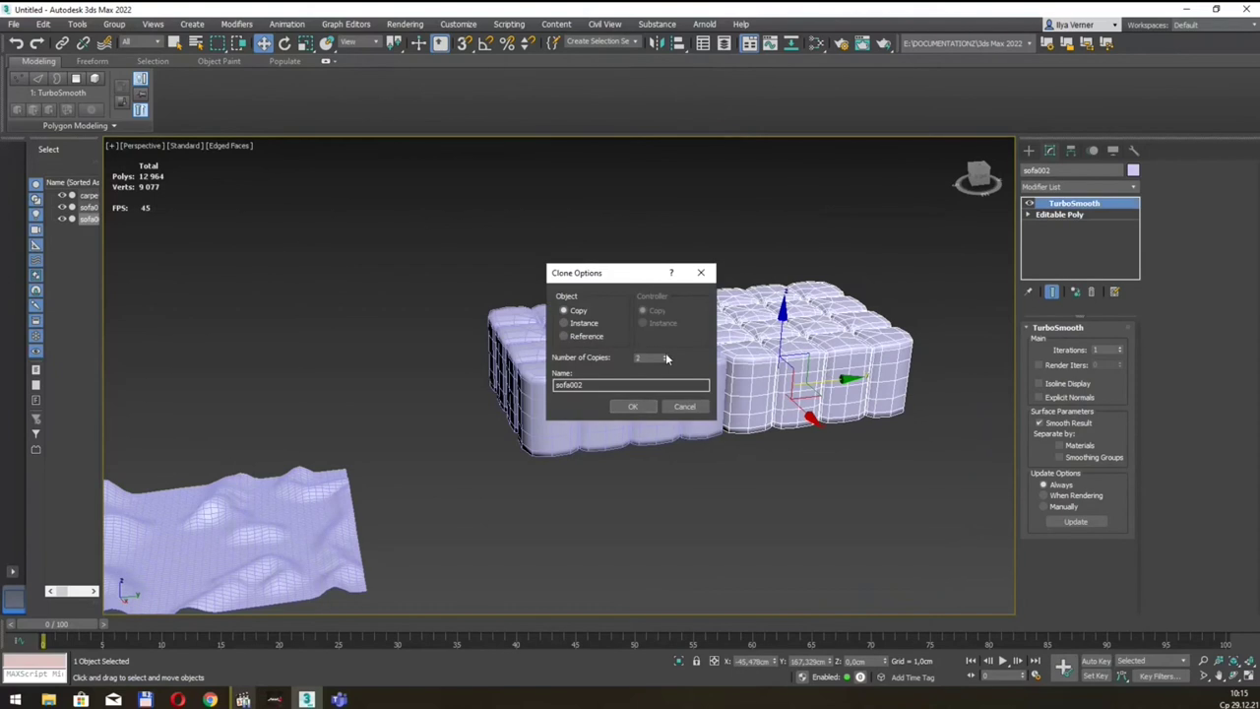
Confirm the copies, giving four sofa blocks up to sofa004, and zoom out on the row
left_click(635, 406)
middle_click_drag(781, 332, 483, 380)
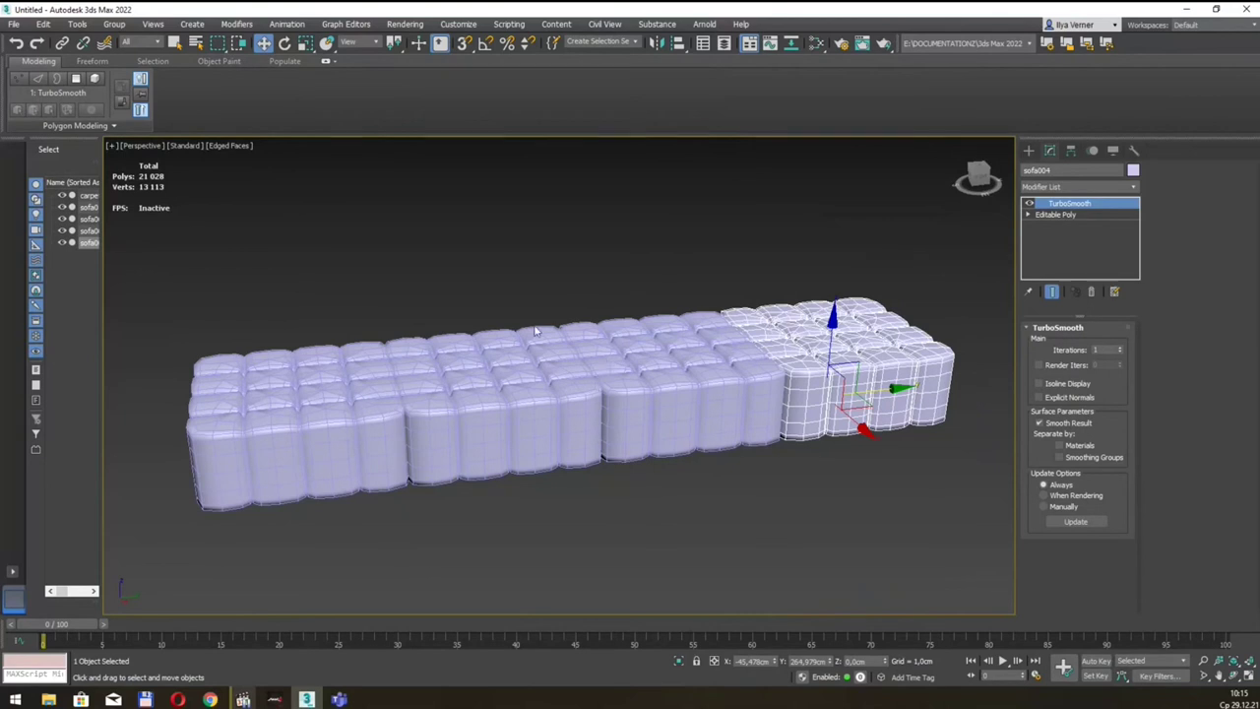
scroll(534, 330, "down", 3)
Select the left-end block sofa01 and Shift-drag a copy further left
mouse_move(526, 309)
middle_mouse_down("alt")
mouse_move(539, 308)
mouse_move(513, 335)
middle_mouse_up("alt")
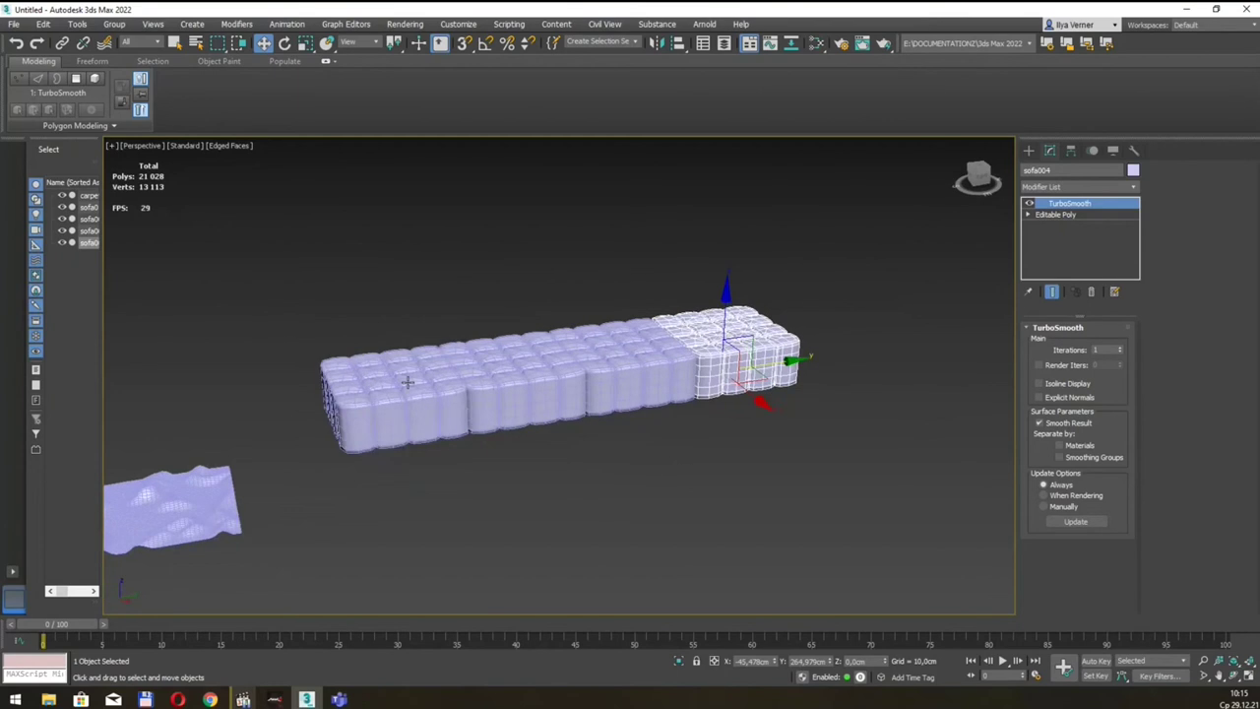
left_click(414, 392)
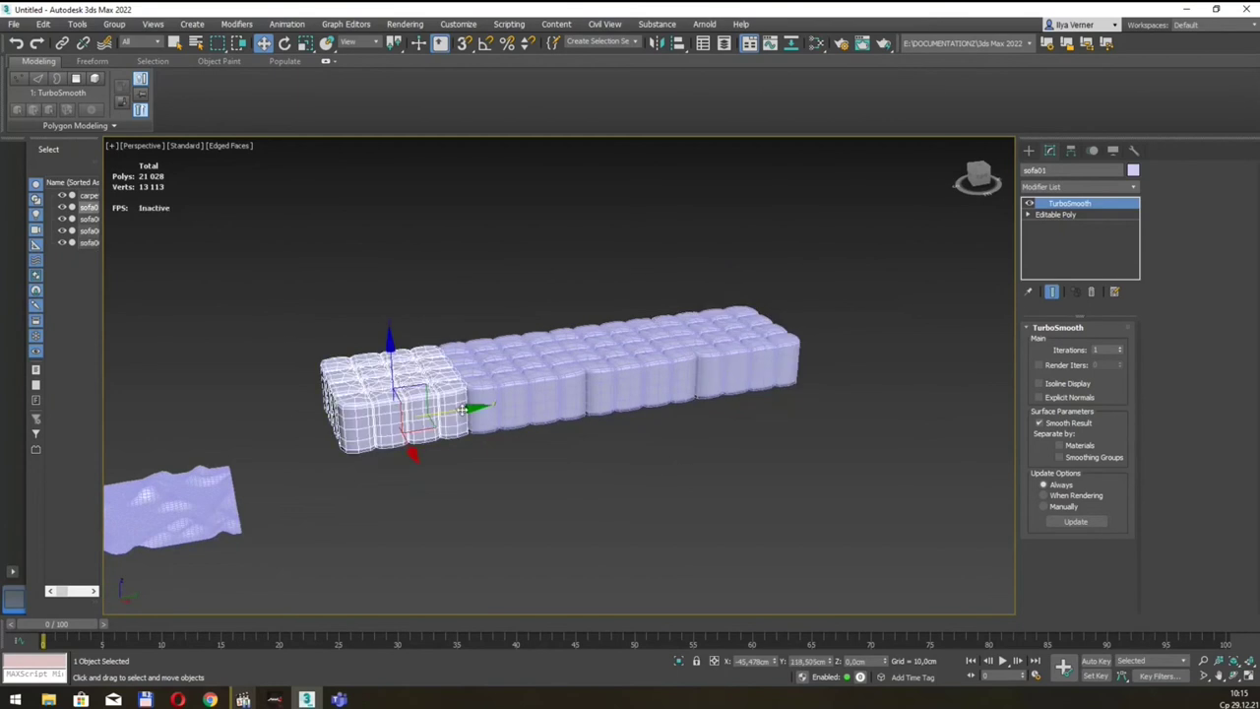
left_click_drag(462, 410, 329, 431, "shift")
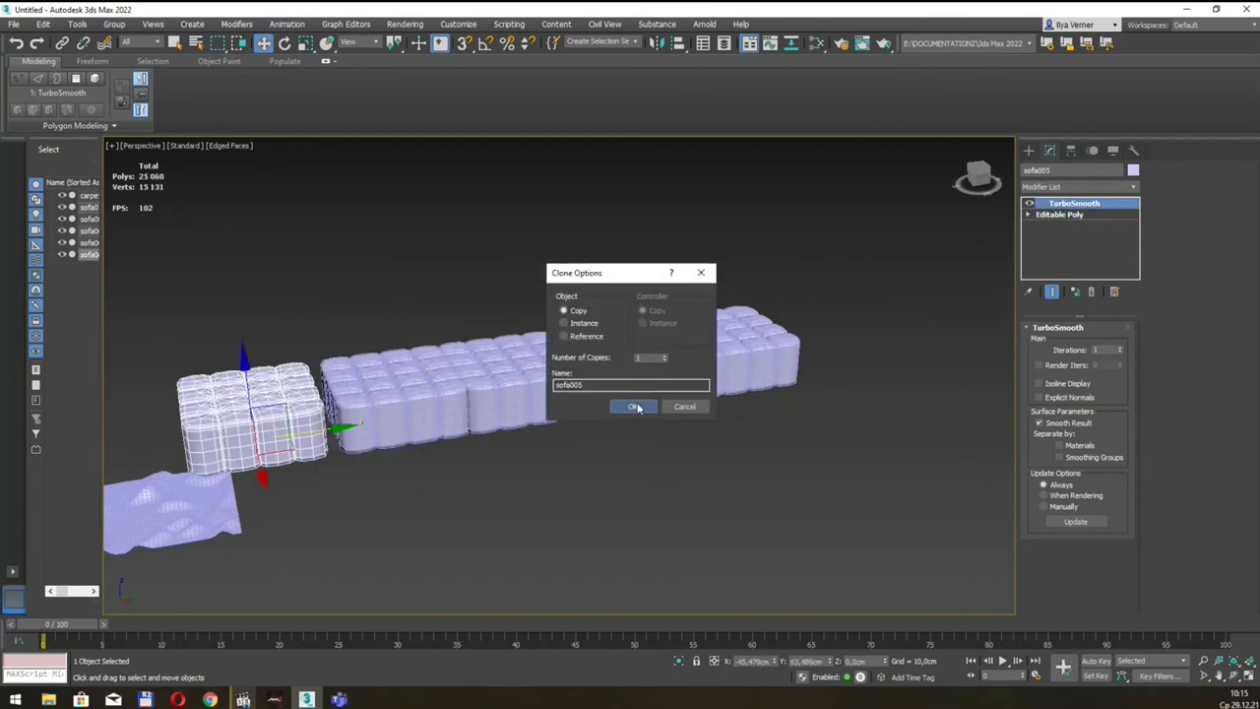
Confirm the copied block and rotate it upright by -90° with angle snap
left_click(636, 408)
key("e")
key("a")
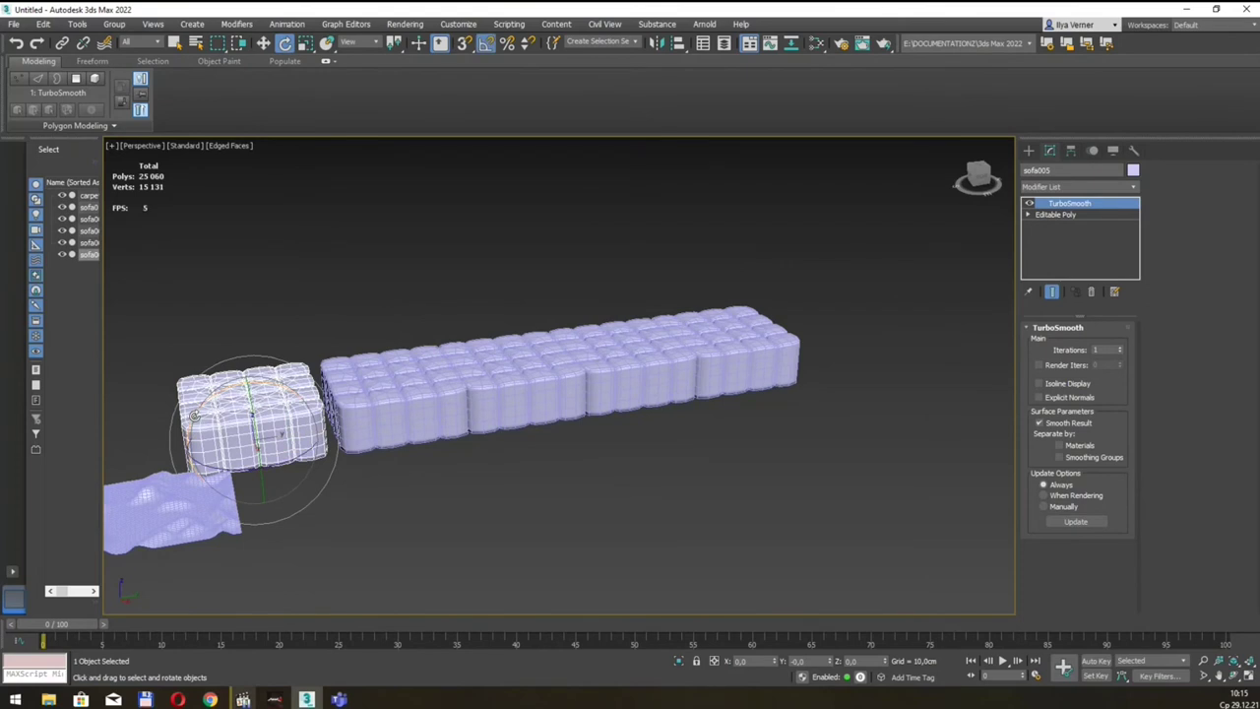
left_click_drag(194, 415, 284, 393)
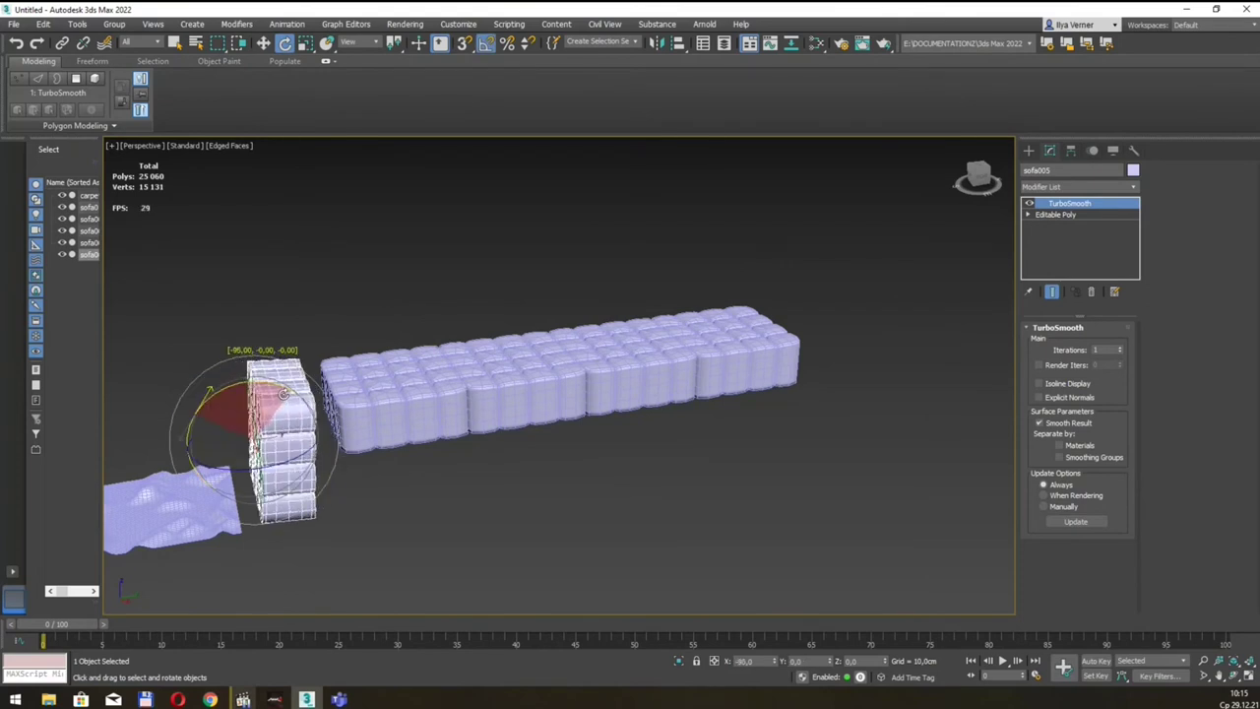
mouse_move(276, 391)
left_mouse_down()
mouse_move(234, 364)
mouse_move(287, 374)
left_mouse_up()
key("ctrl+z")
middle_click_drag(372, 423, 361, 412, "alt")
Move the upright block sofa005 against the left end of the seat row
key("w")
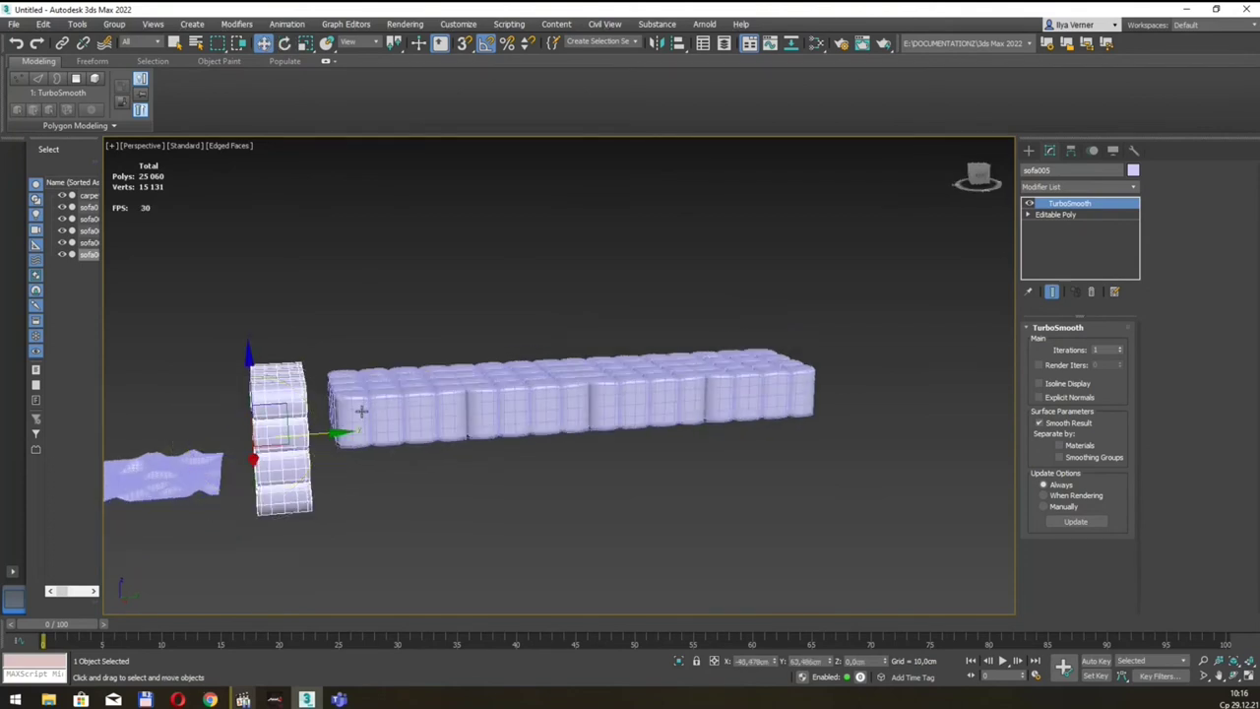
left_click_drag(275, 416, 401, 409)
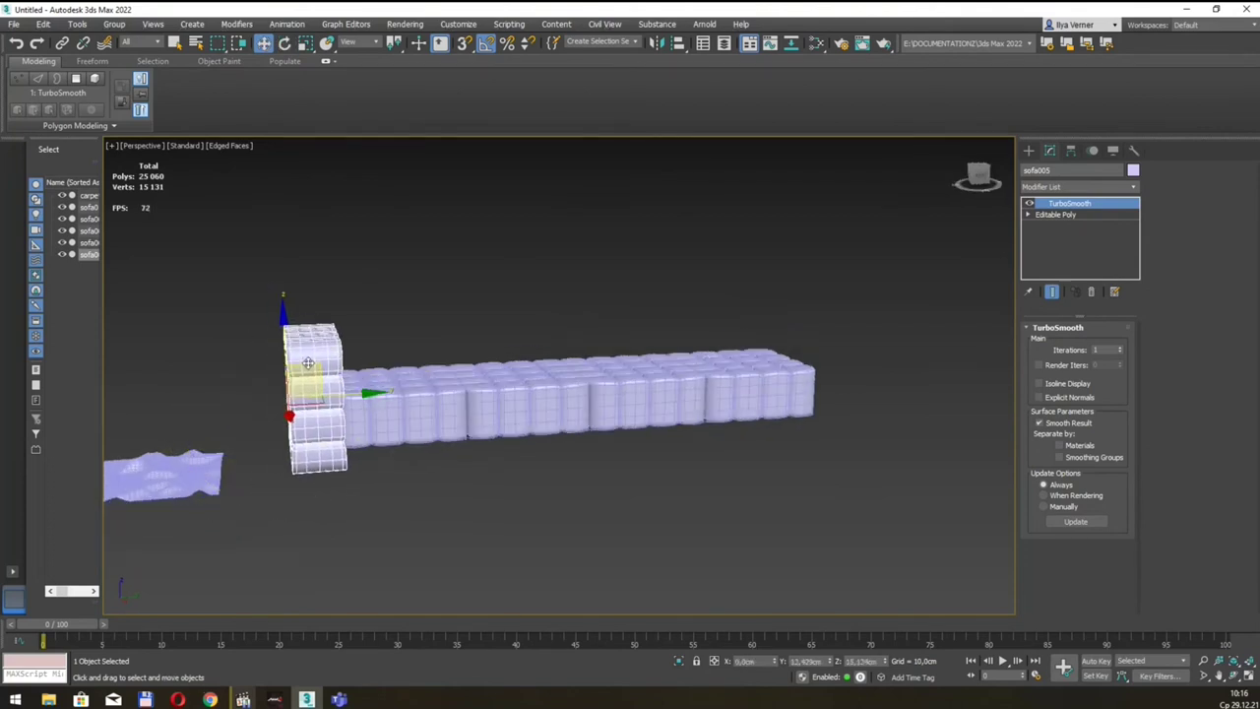
middle_click_drag(400, 408, 290, 433, "alt")
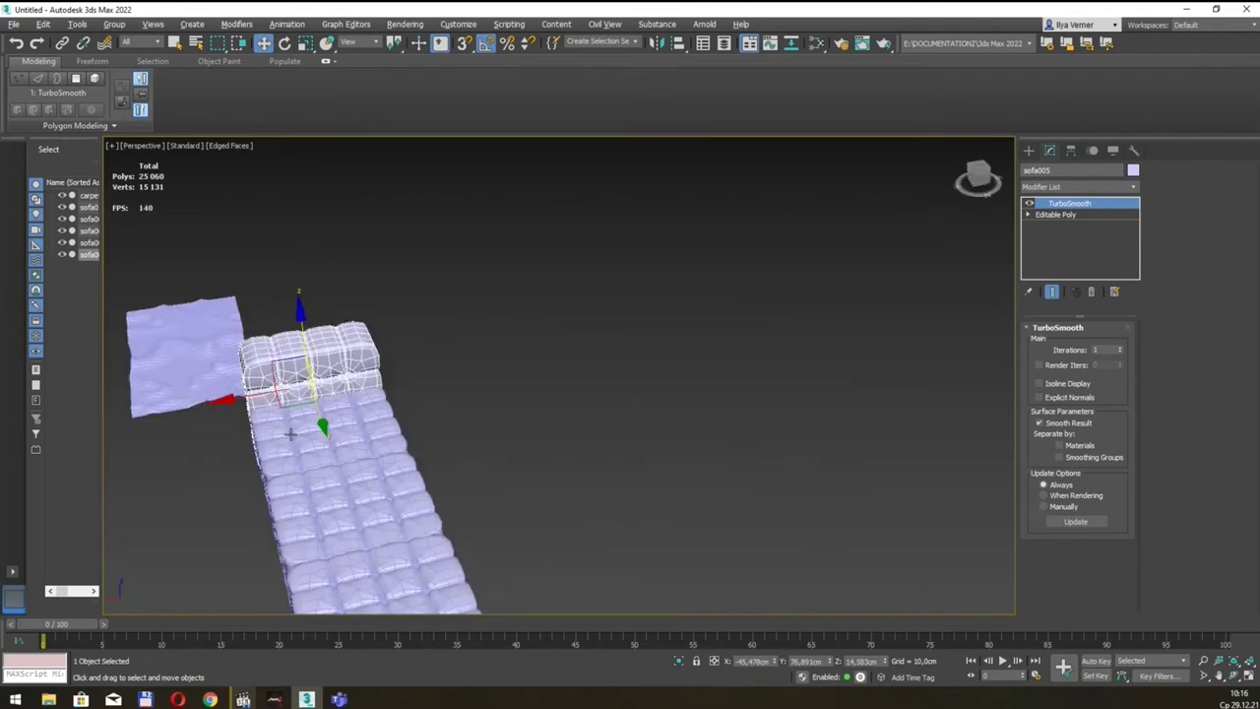
left_click_drag(266, 390, 269, 390)
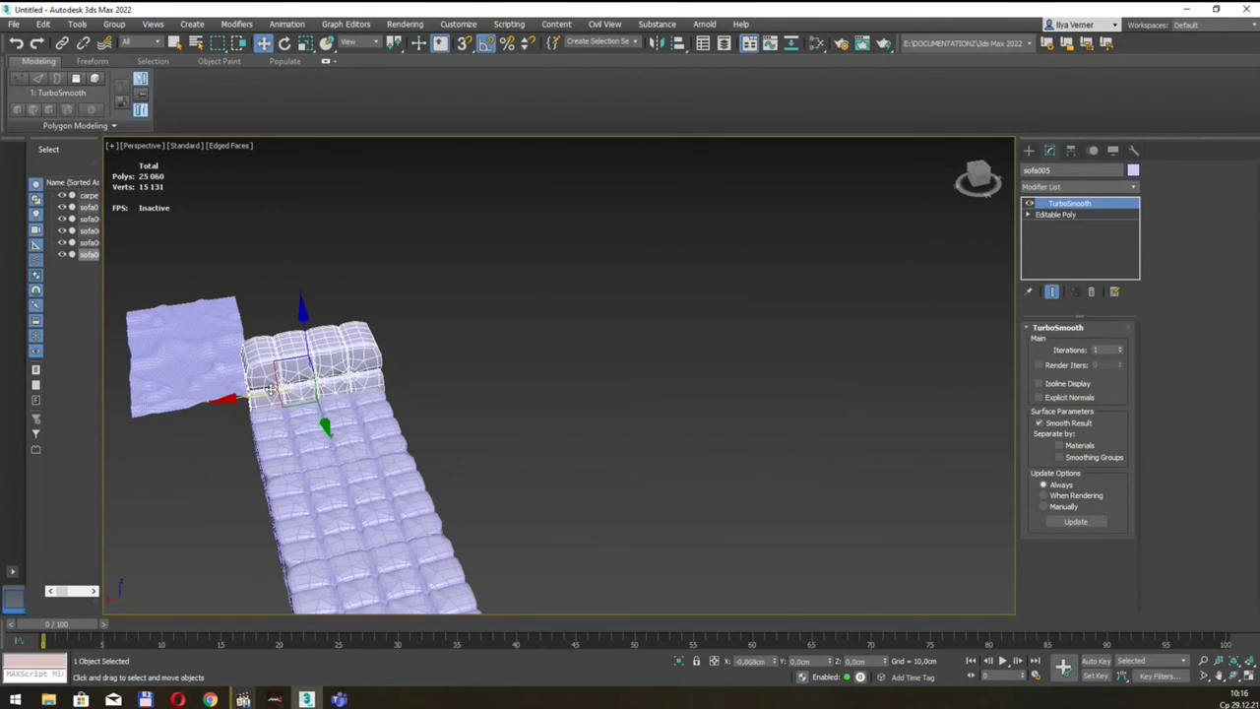
left_click_drag(267, 390, 269, 390)
middle_click_drag(276, 389, 458, 372, "alt")
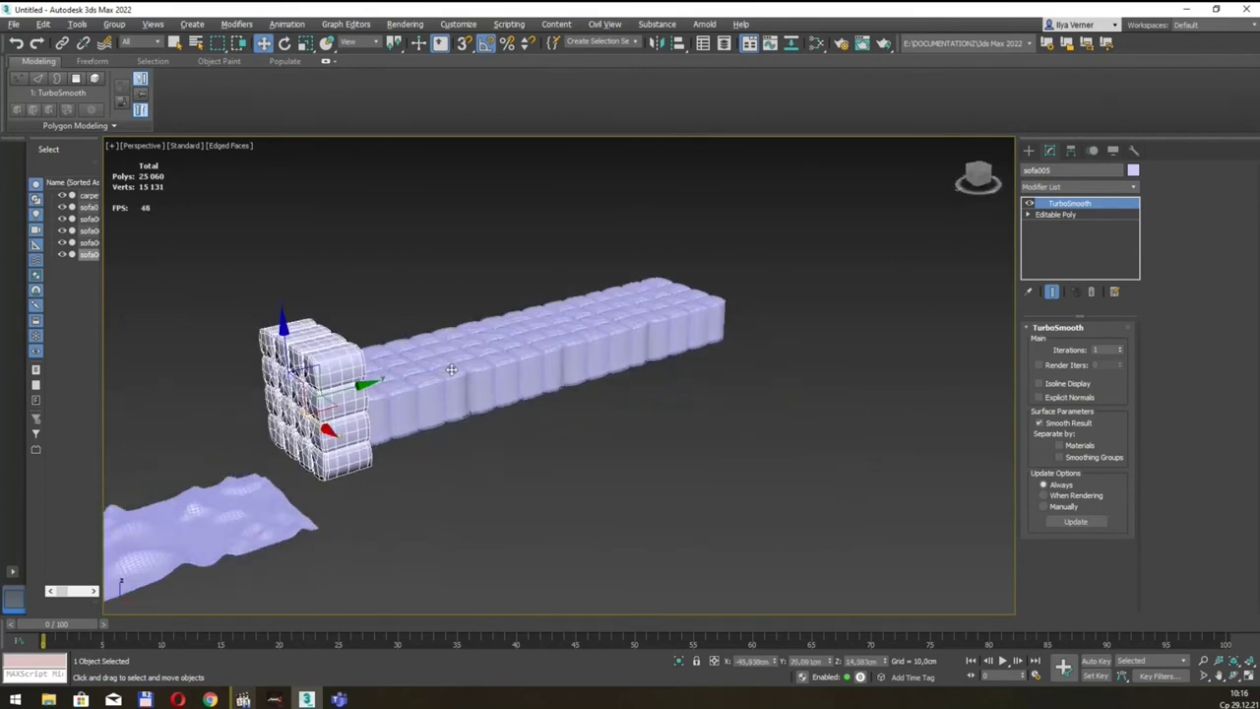
scroll(464, 374, "up", 3)
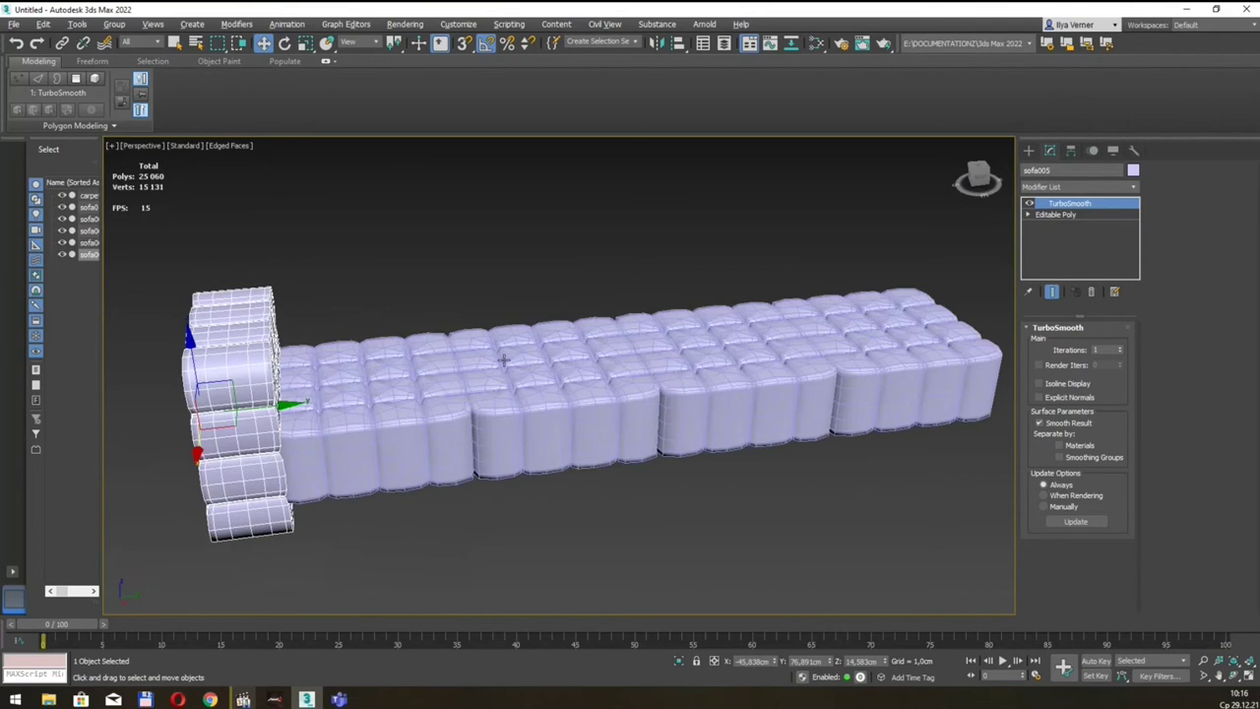
Select the seat blocks in turn and orbit to review the whole sofa row
left_click(401, 377)
left_click(450, 381)
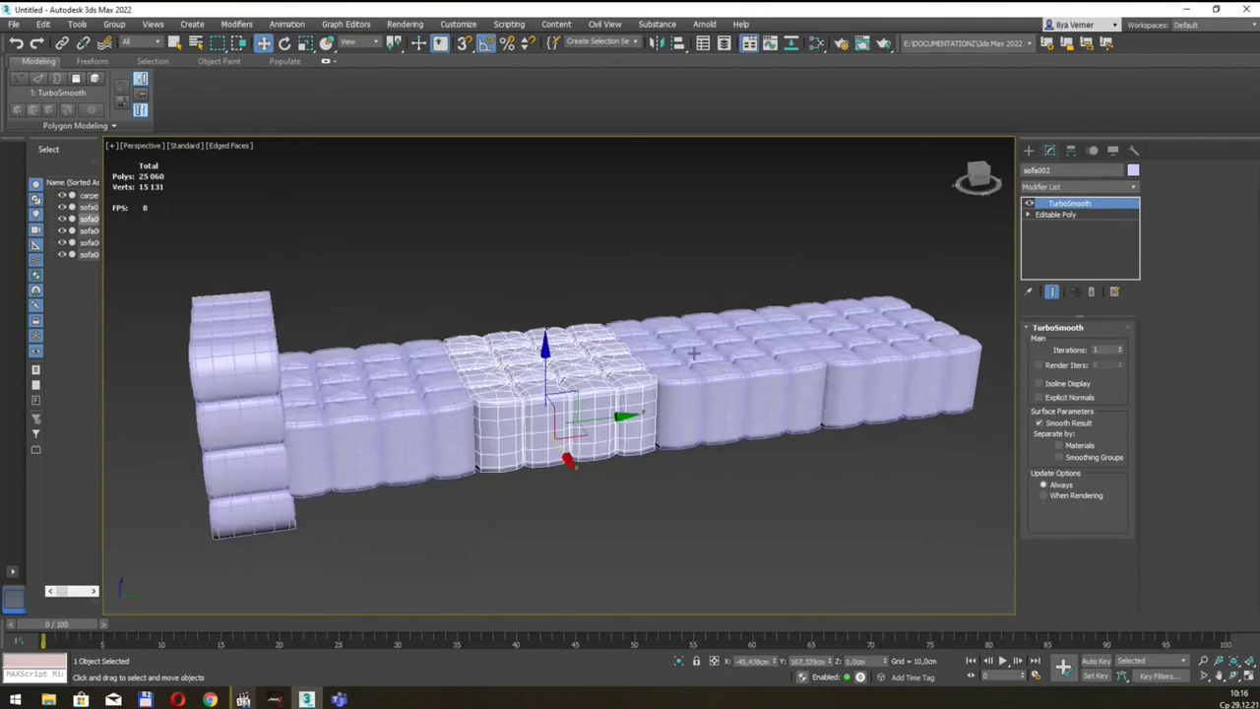
left_click(856, 335)
key("q")
middle_click_drag(706, 357, 559, 333, "alt")
scroll(551, 343, "down", 2)
scroll(539, 353, "down", 1)
scroll(540, 352, "up", 1)
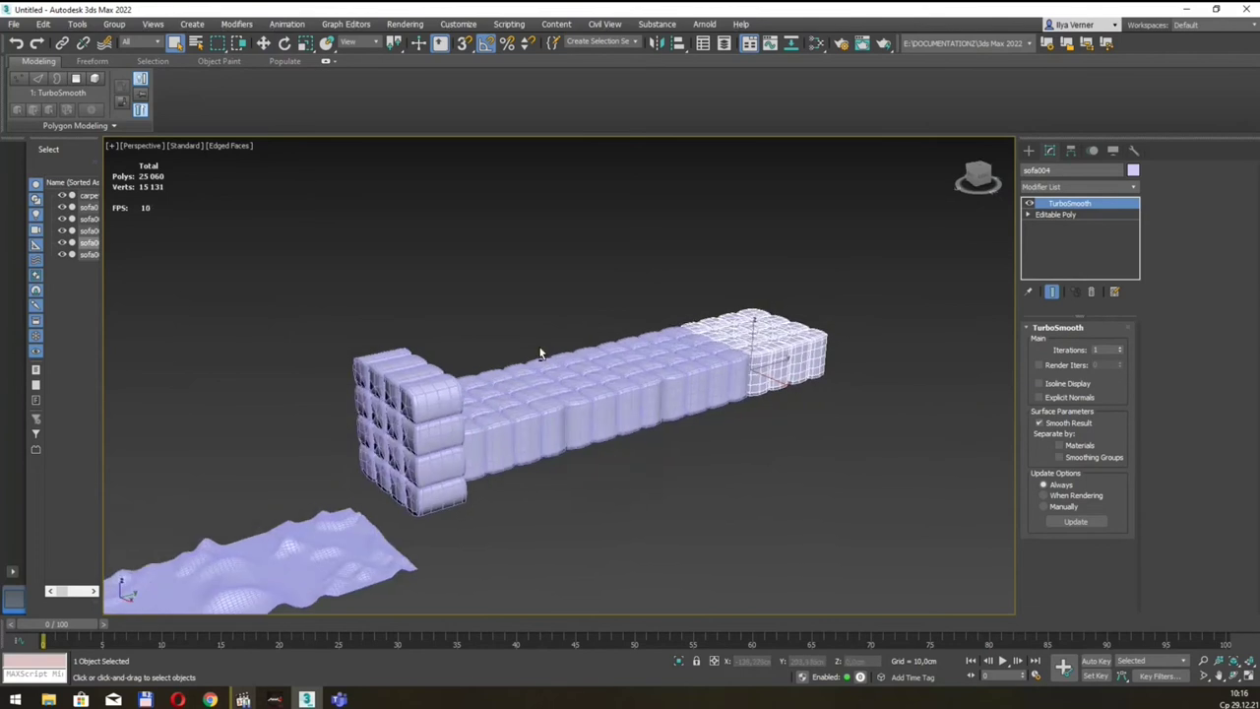
mouse_move(568, 377)
middle_mouse_down("alt")
mouse_move(437, 409)
mouse_move(457, 393)
mouse_move(383, 398)
middle_mouse_up("alt")
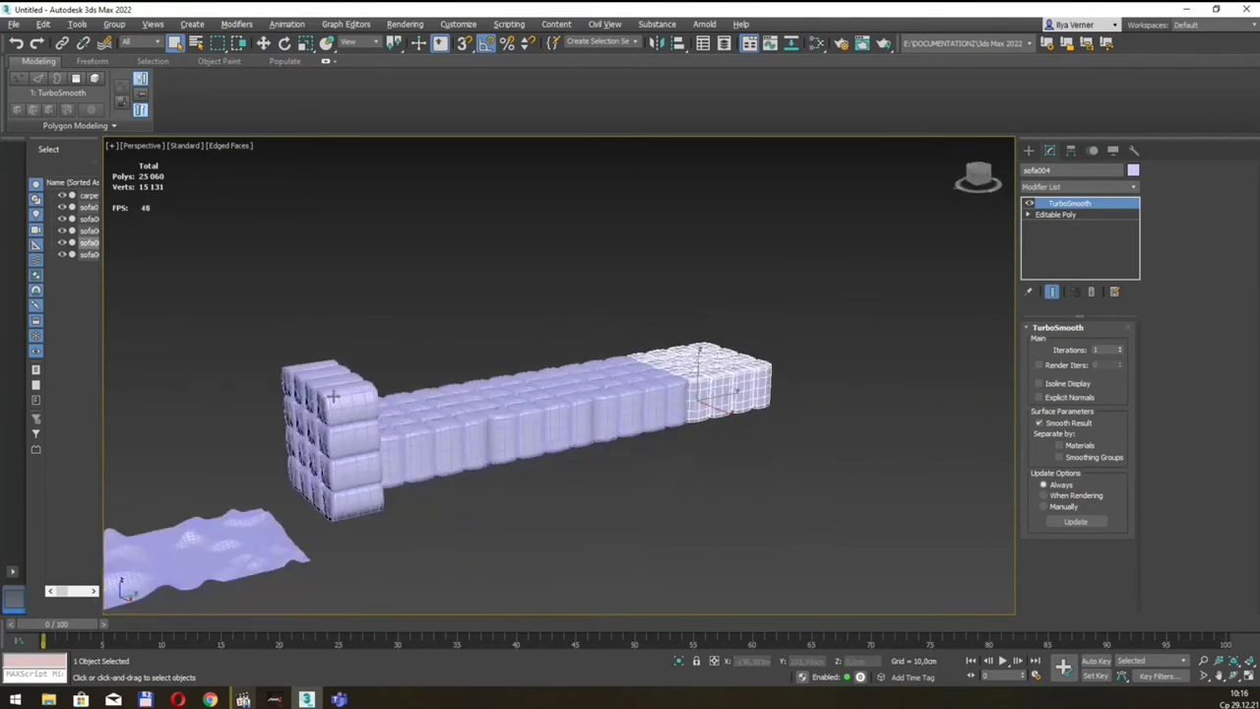
Shift-drag a copy of the upright arm block to the row's right end
left_click(334, 396)
key("w")
left_click_drag(335, 438, 751, 394, "shift")
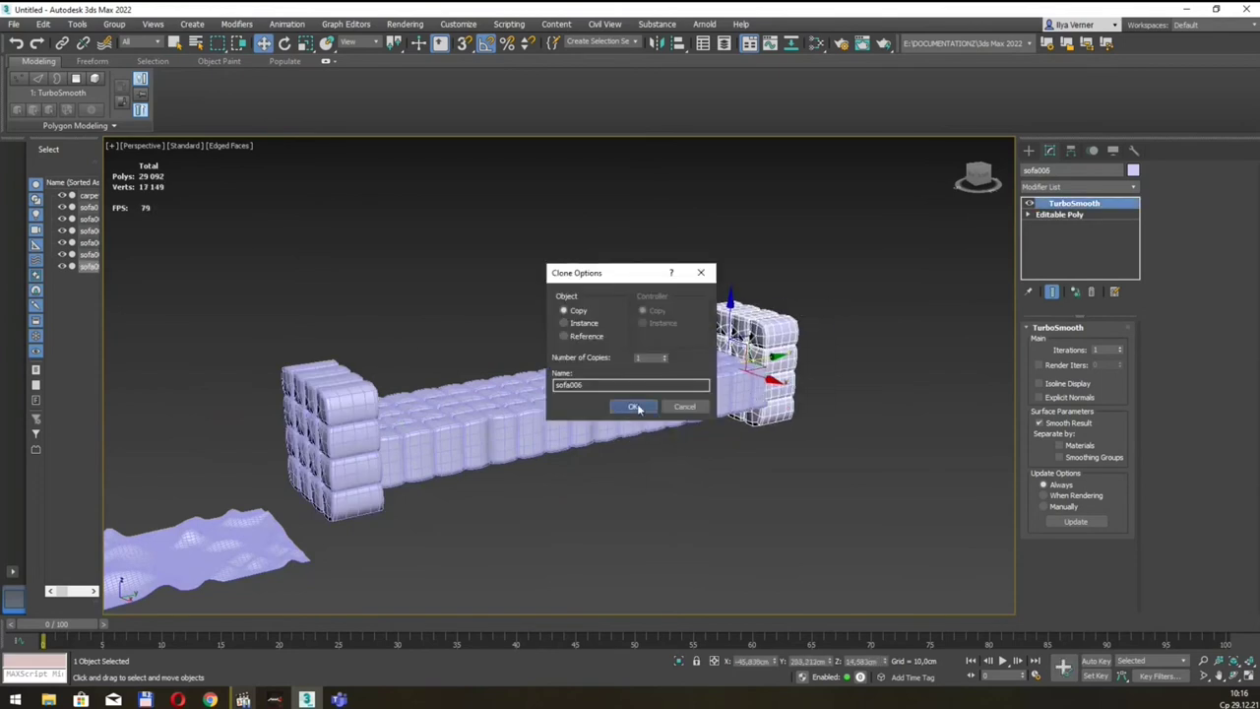
Keep sofa006 as the right arm, then Shift-rotate a copy of the four seat blocks upright
left_click(634, 407)
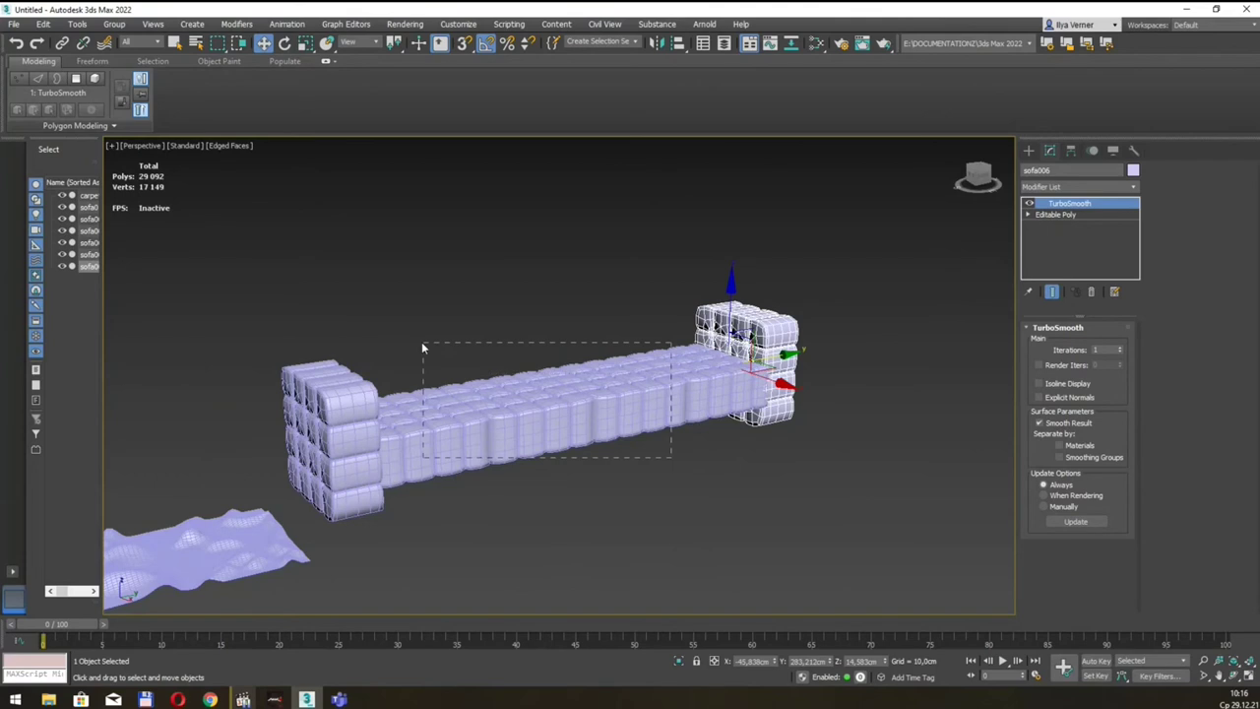
left_click_drag(422, 346, 421, 346)
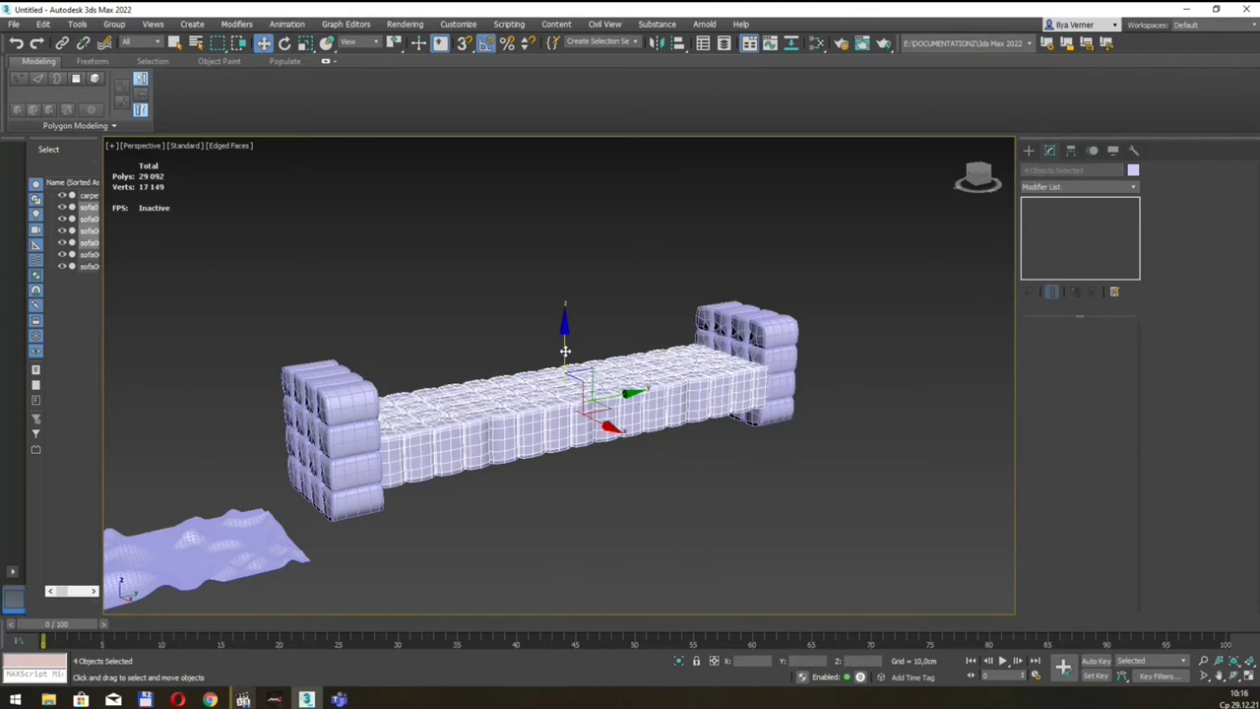
key("e")
left_click_drag(577, 357, 590, 338)
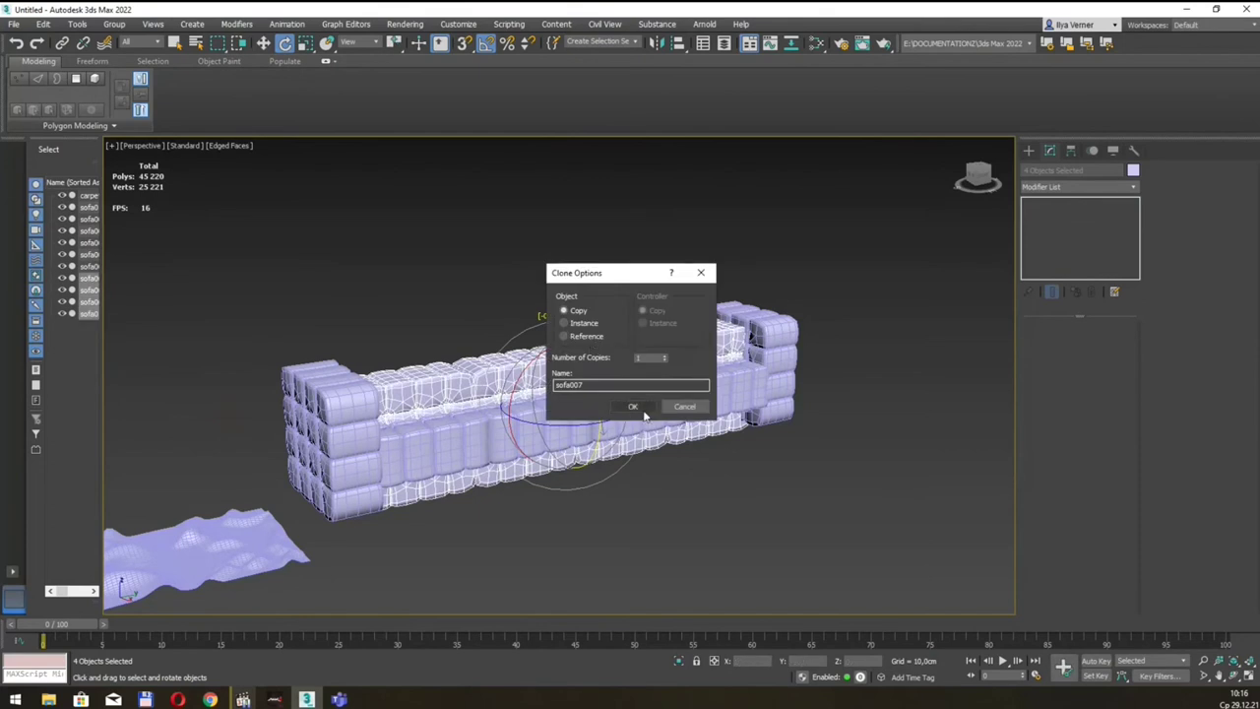
Confirm the rotated copies and move them up and behind the seat row
left_click(632, 406)
key("w")
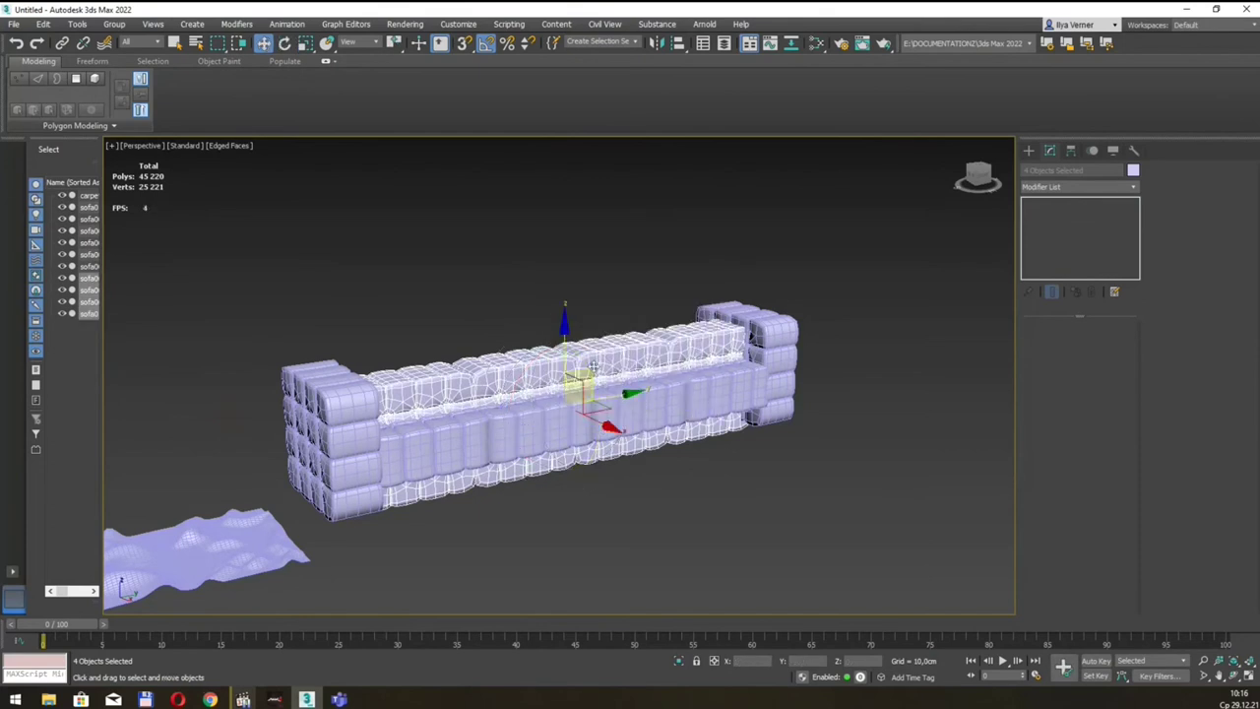
left_click_drag(565, 330, 565, 286)
left_click_drag(603, 379, 569, 354)
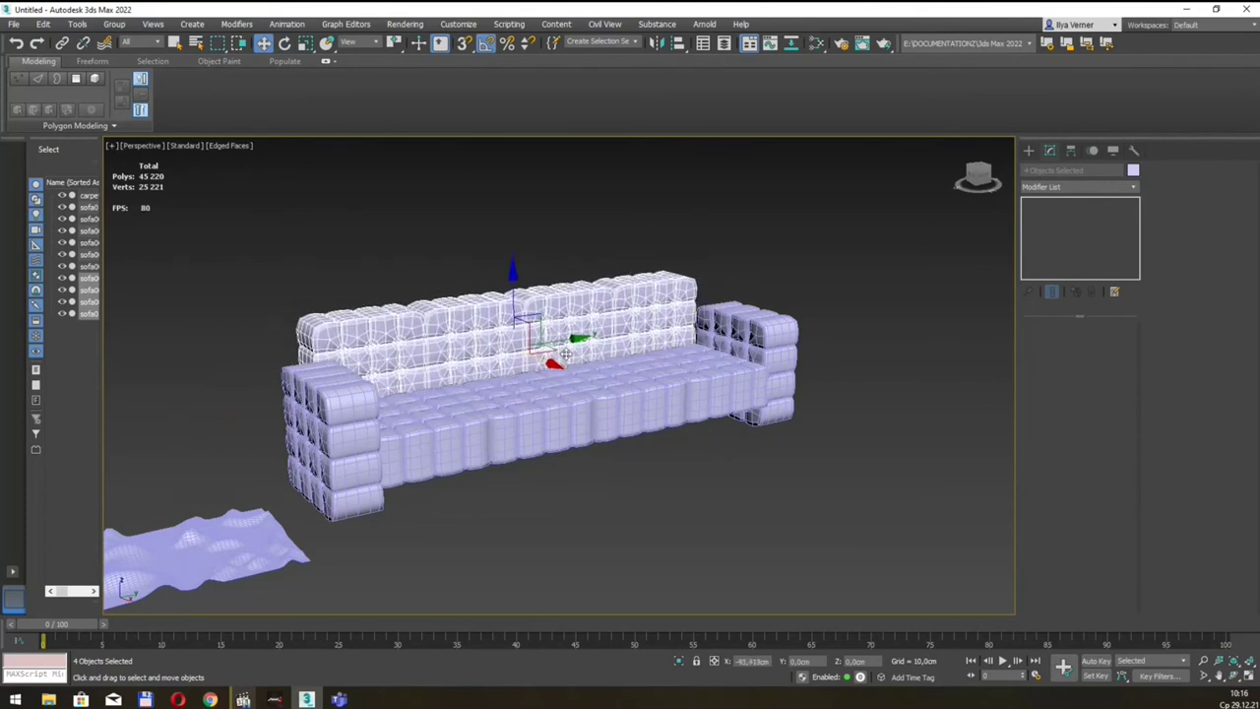
middle_click_drag(767, 357, 512, 364, "alt")
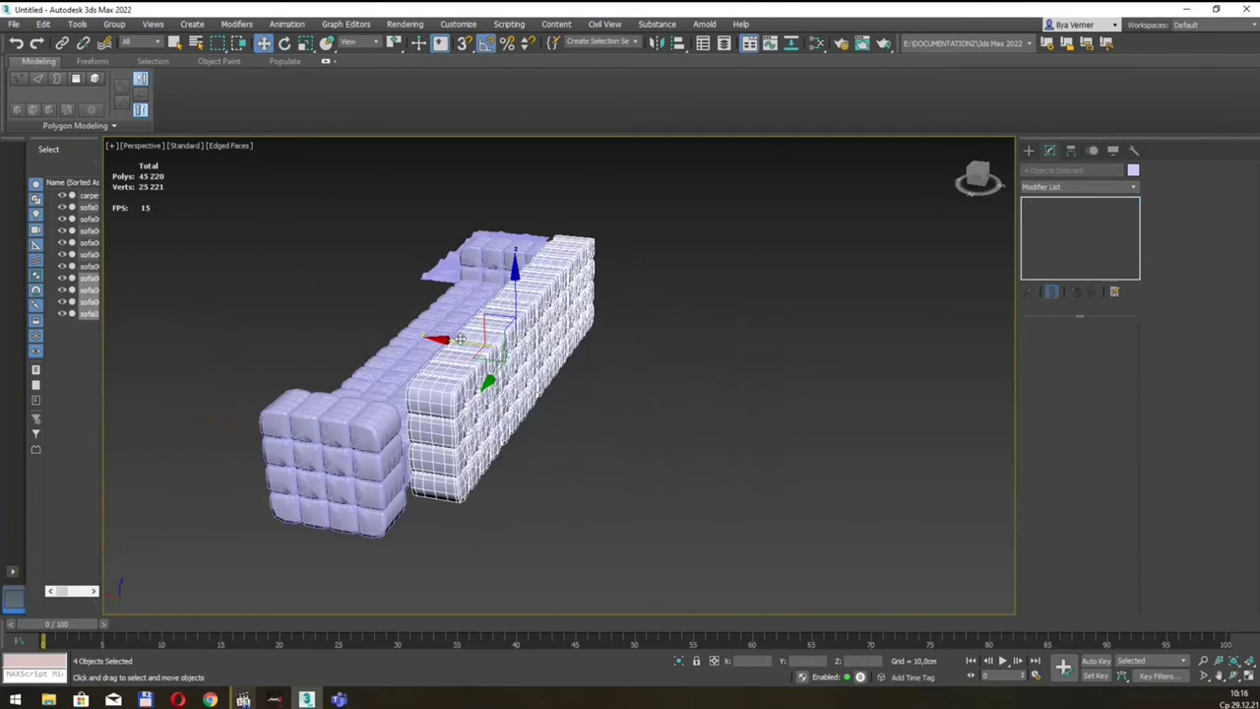
middle_click_drag(460, 339, 606, 325, "alt")
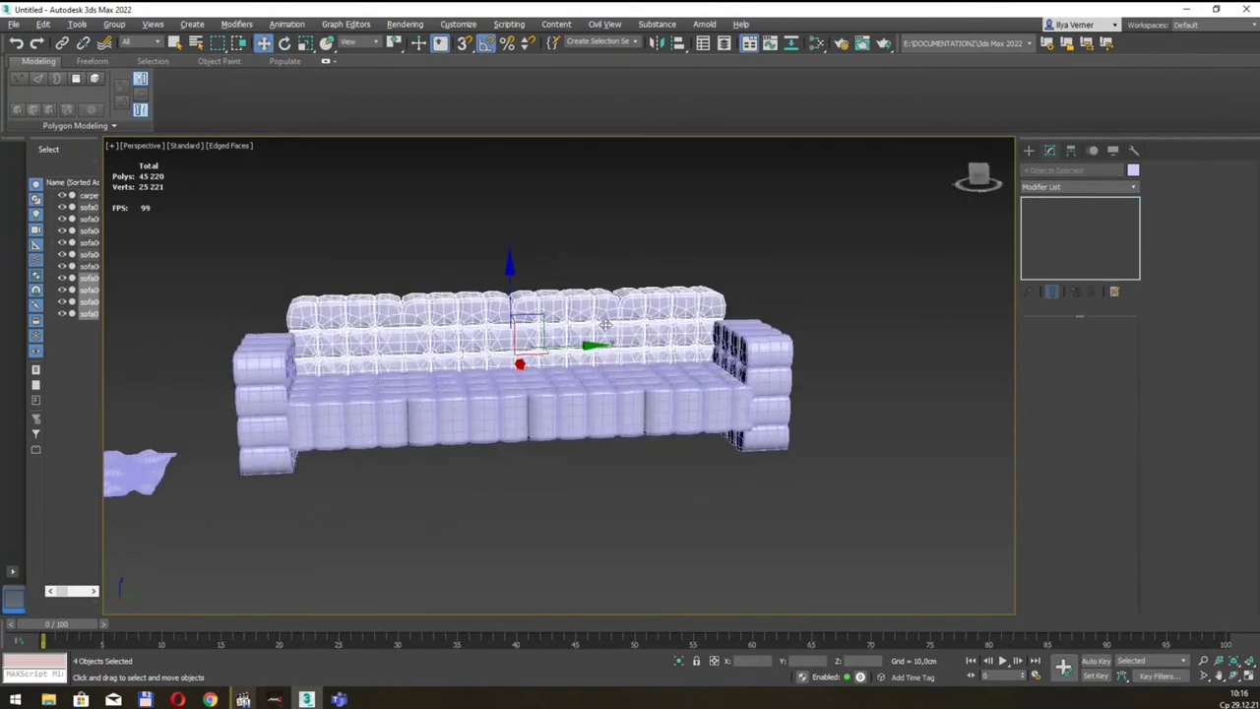
Scale the backrest blocks wider to span both arms, lower them slightly, and deselect
key("r")
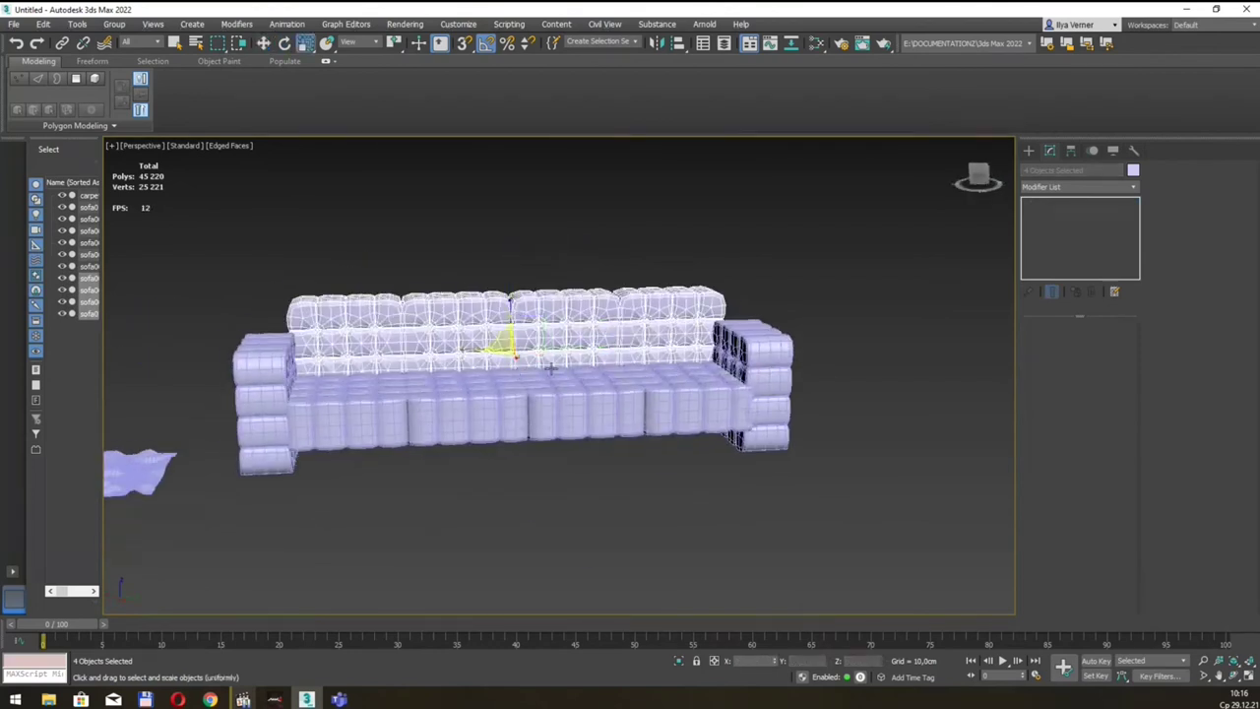
middle_click_drag(551, 367, 588, 392, "alt")
left_click_drag(475, 364, 471, 360)
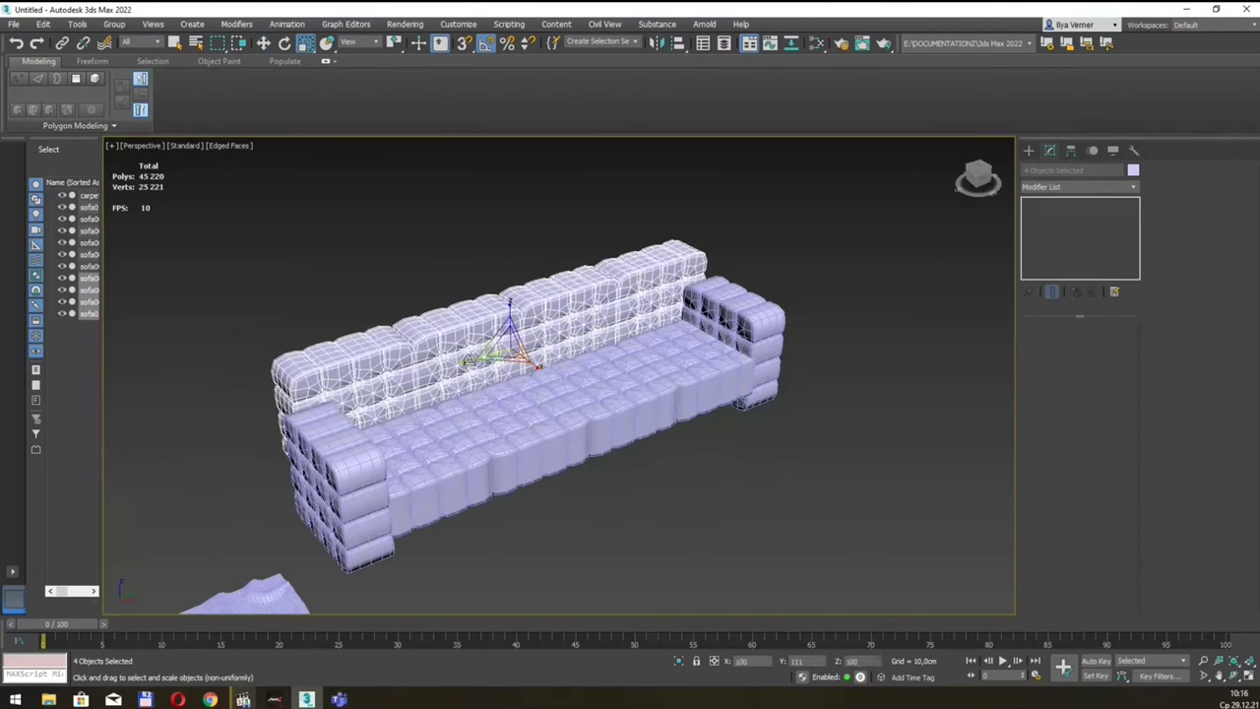
mouse_move(470, 360)
middle_mouse_down("alt")
mouse_move(507, 344)
mouse_move(509, 304)
middle_mouse_up("alt")
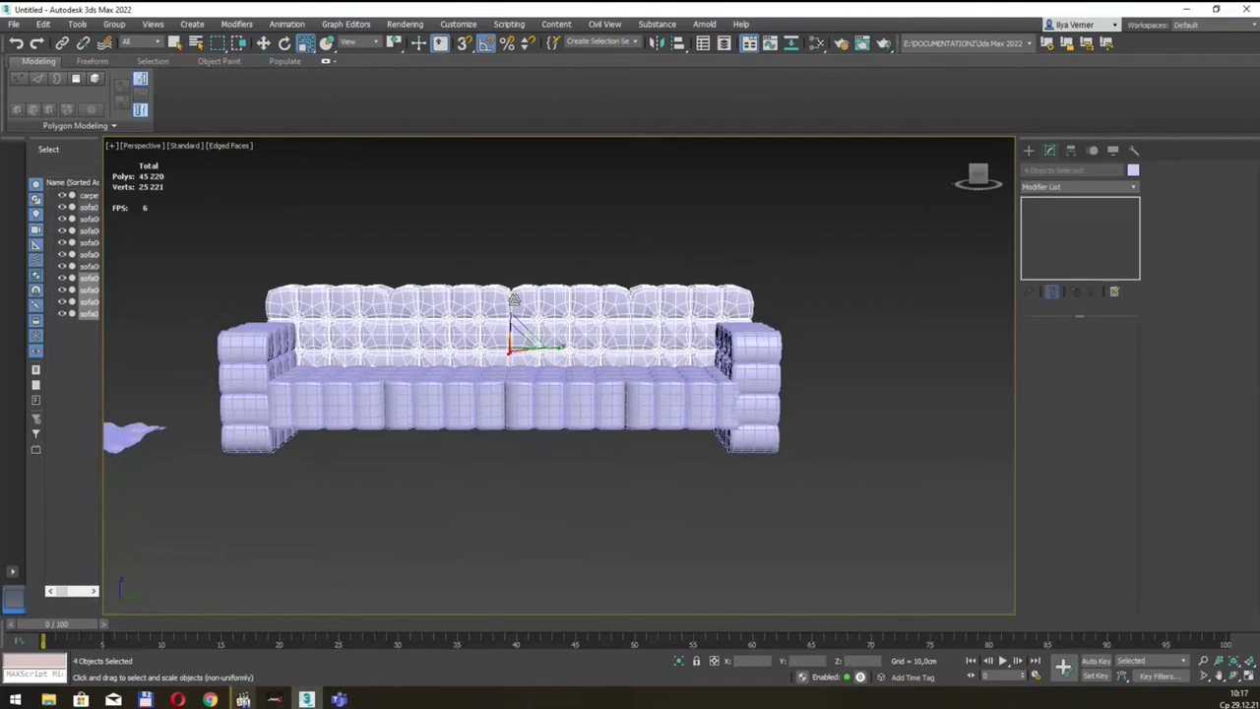
mouse_move(515, 332)
middle_mouse_down("alt")
mouse_move(564, 356)
mouse_move(607, 356)
middle_mouse_up("alt")
key("w")
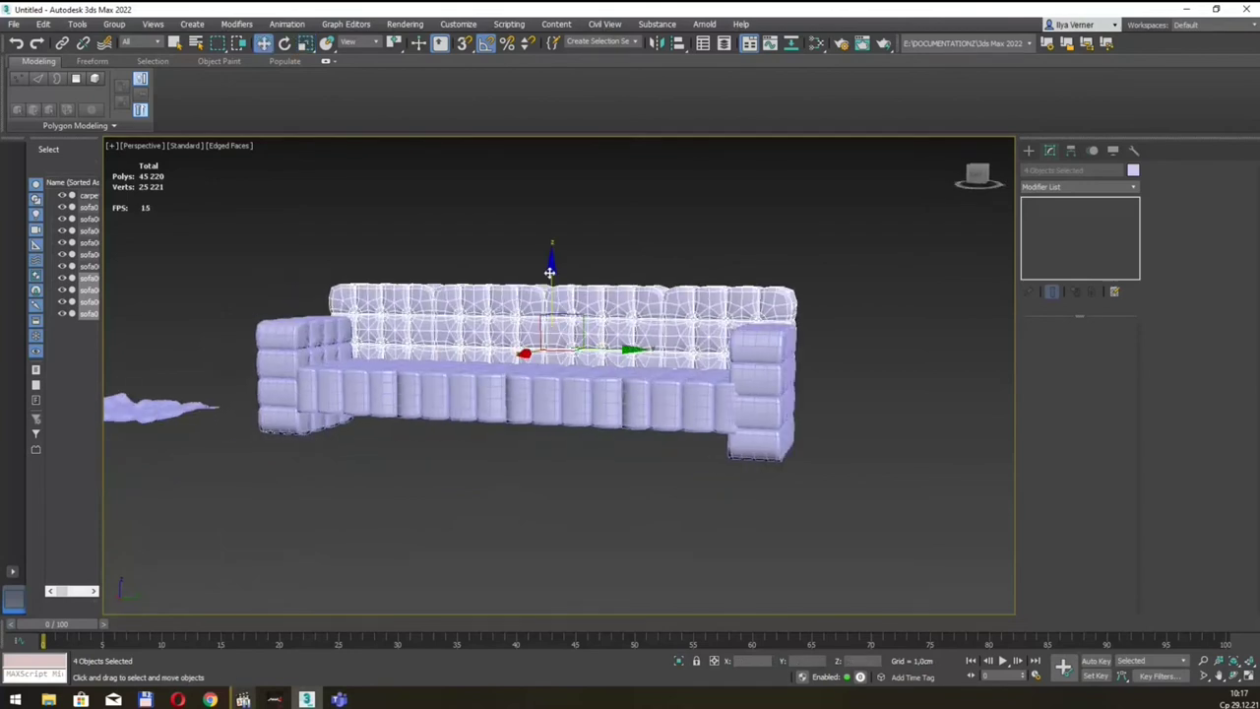
left_click_drag(549, 273, 550, 276)
mouse_move(820, 336)
middle_mouse_down("alt")
mouse_move(748, 326)
mouse_move(709, 335)
mouse_move(720, 347)
mouse_move(467, 372)
mouse_move(678, 361)
mouse_move(663, 383)
middle_mouse_up("alt")
mouse_move(663, 472)
middle_mouse_down("alt")
mouse_move(711, 465)
mouse_move(658, 442)
mouse_move(680, 442)
middle_mouse_up("alt")
left_click(711, 465)
Select the left arm block plus a back cushion and slide them left along X
key("F4")
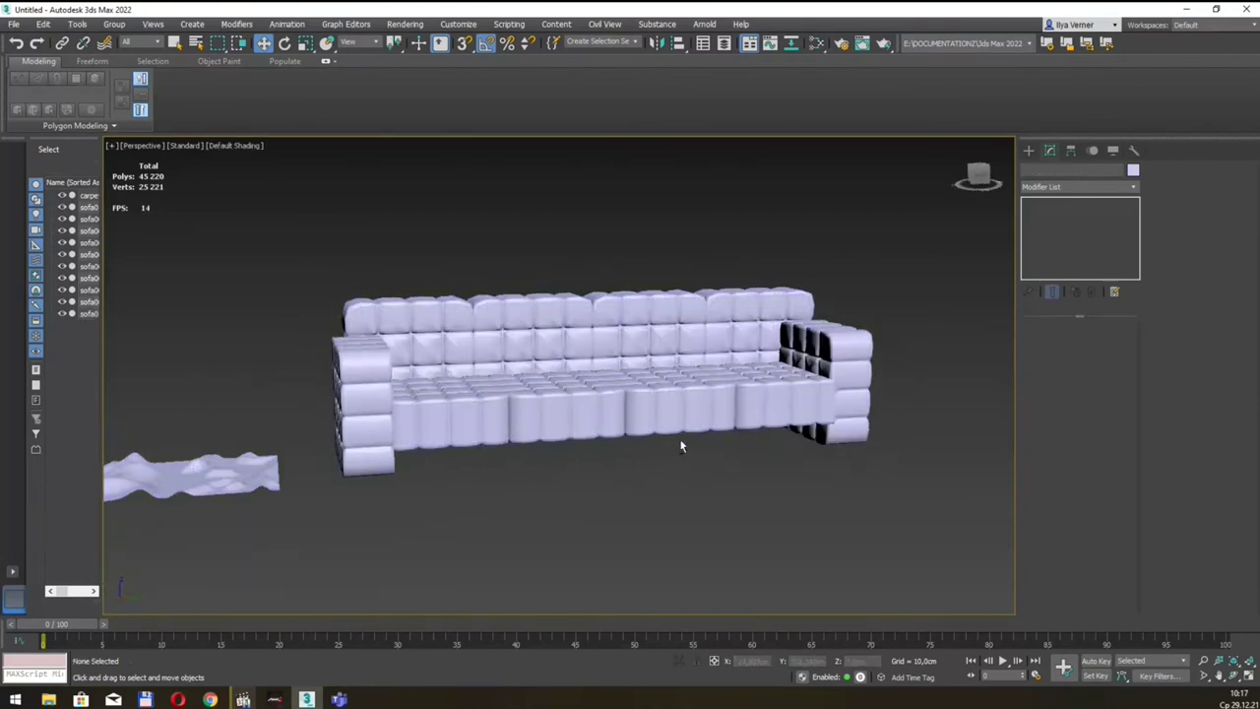
mouse_move(643, 360)
middle_mouse_down("alt")
mouse_move(655, 376)
mouse_move(601, 349)
mouse_move(684, 337)
middle_mouse_up("alt")
left_click(547, 434)
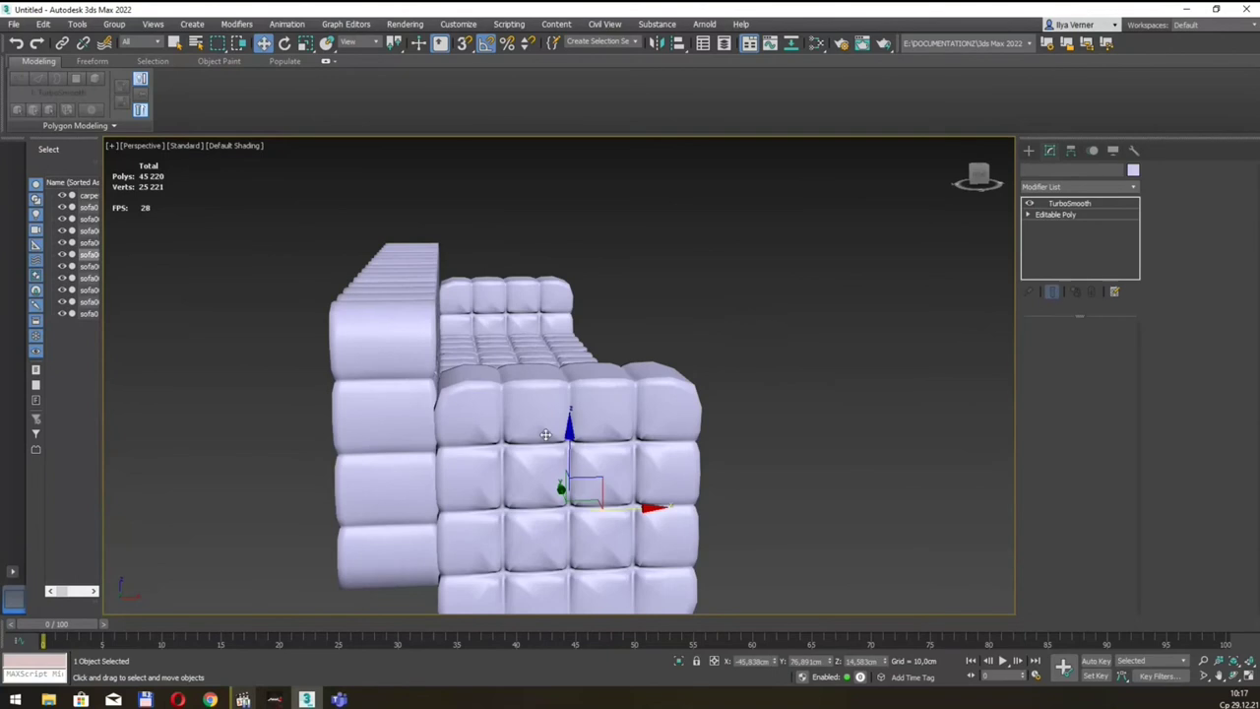
key("F4")
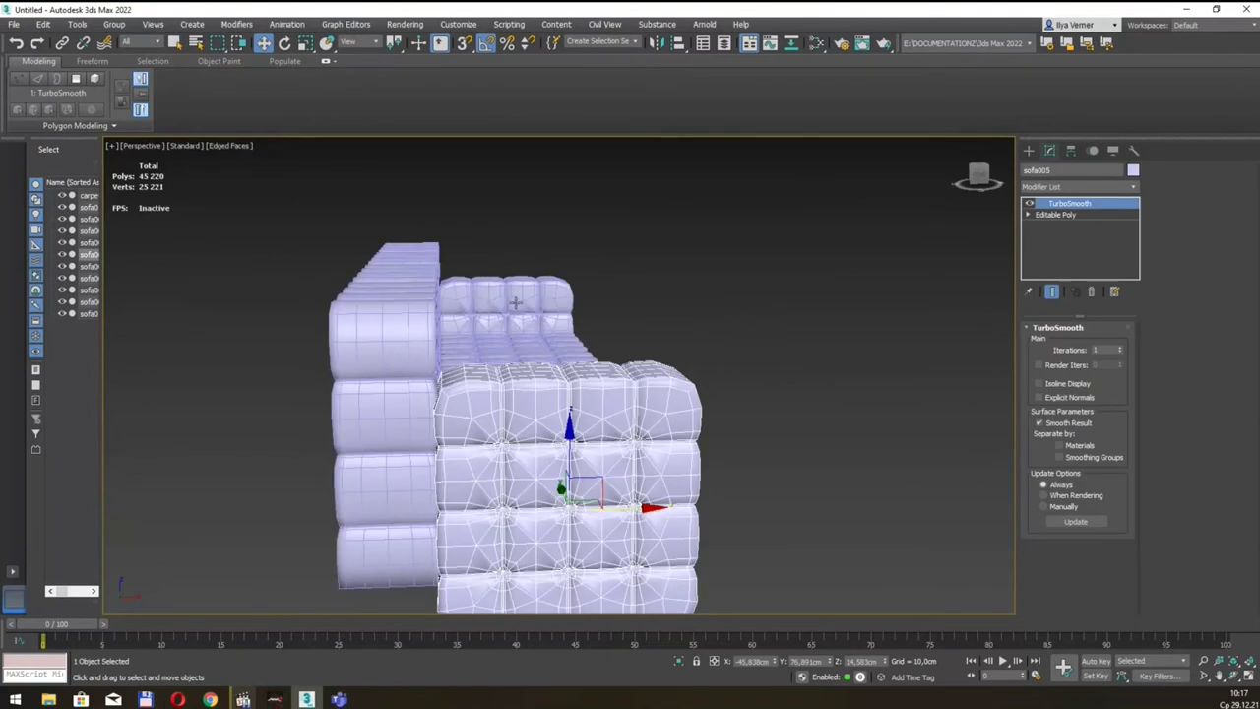
left_click(515, 303, "ctrl")
left_click_drag(597, 394, 556, 394)
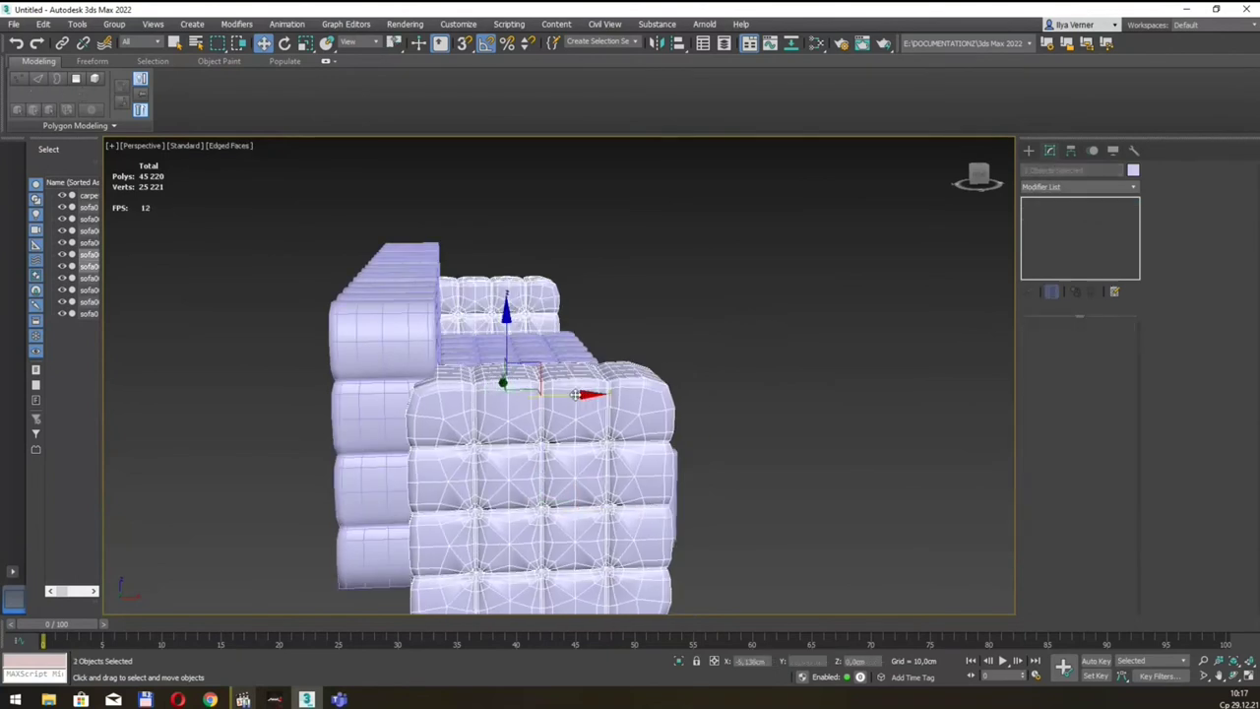
Scale the selected arm cushions to about 108% along X
key("r")
mouse_move(437, 396)
left_mouse_down()
mouse_move(421, 397)
mouse_move(443, 396)
left_mouse_up()
mouse_move(591, 414)
middle_mouse_down("alt")
mouse_move(712, 418)
mouse_move(694, 438)
middle_mouse_up("alt")
mouse_move(759, 484)
middle_mouse_down("alt")
mouse_move(705, 471)
mouse_move(679, 480)
middle_mouse_up("alt")
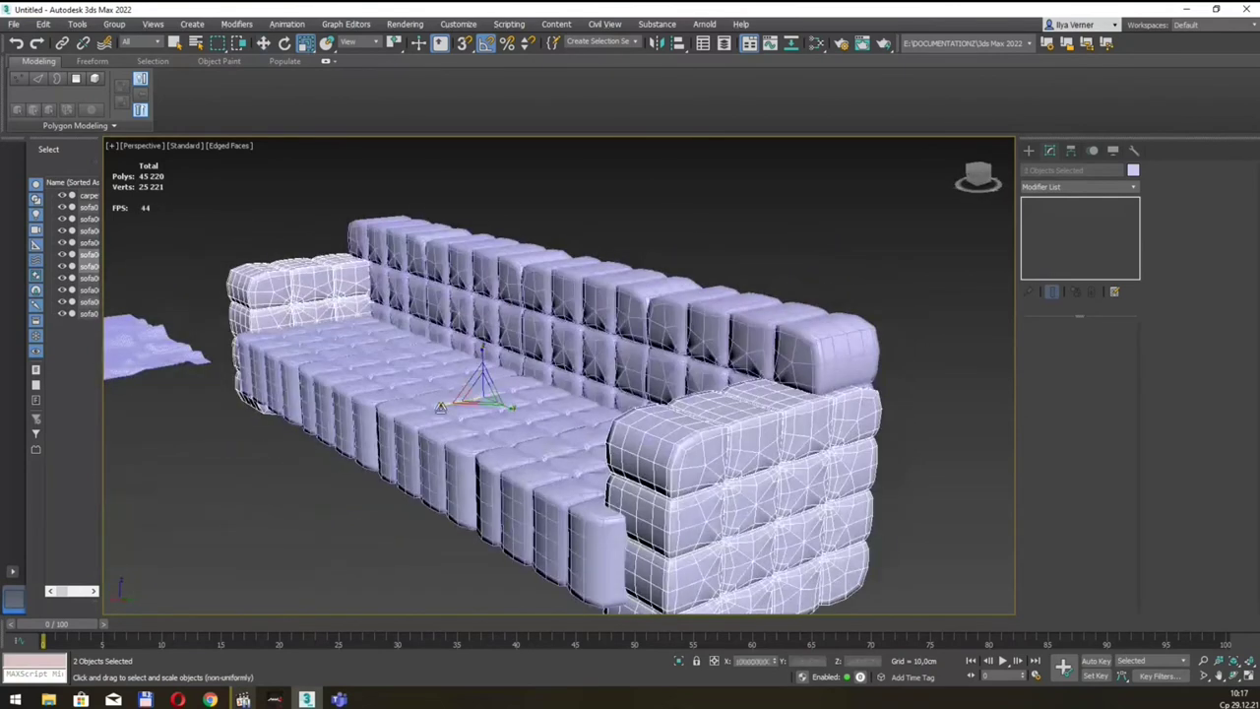
left_click_drag(441, 407, 437, 407)
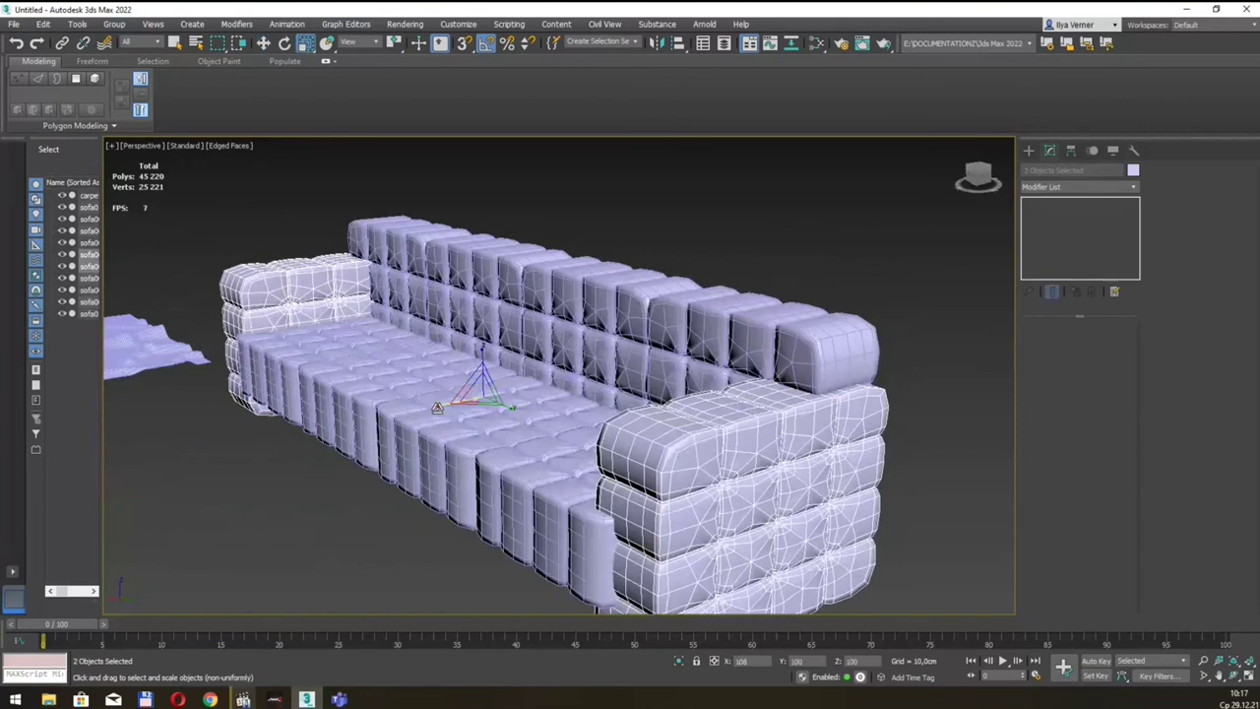
Shift the arm cushions 2.5cm along X, clear the selection, and orbit to review
key("w")
middle_click_drag(485, 412, 496, 399, "alt")
left_click_drag(495, 399, 459, 399)
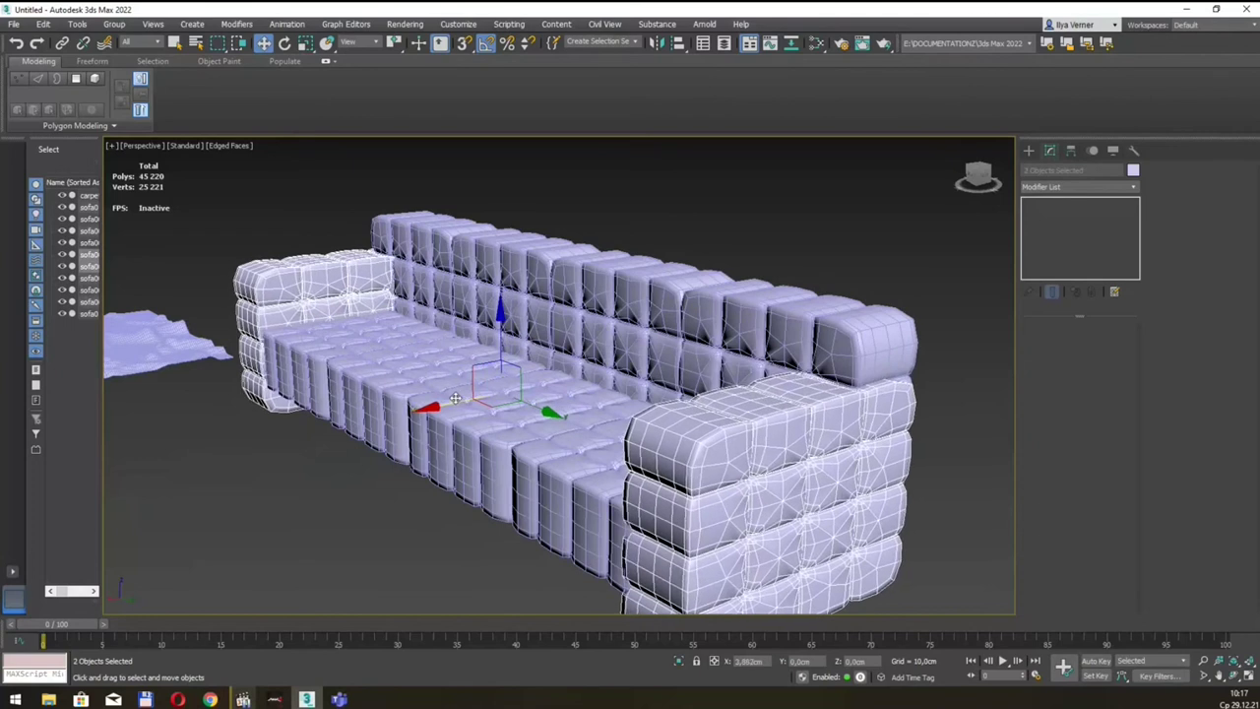
left_click_drag(458, 399, 458, 390)
mouse_move(458, 390)
middle_mouse_down("alt")
mouse_move(550, 388)
mouse_move(610, 494)
middle_mouse_up("alt")
left_click(609, 493)
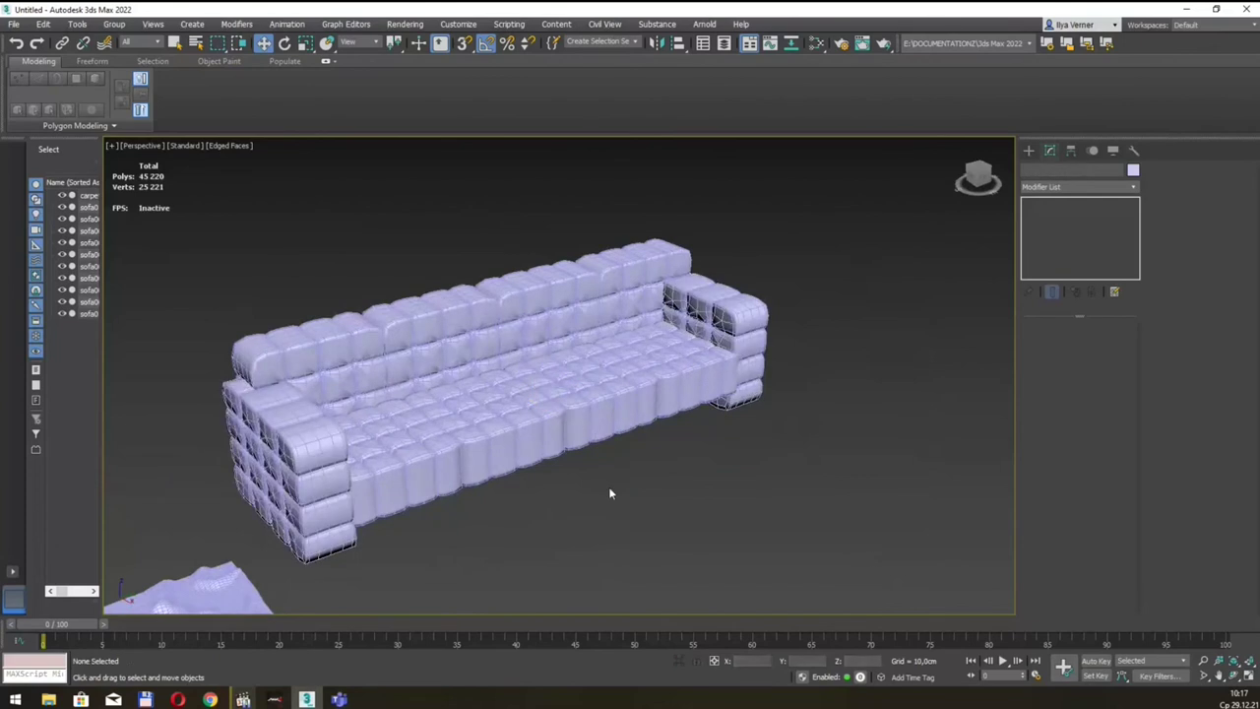
middle_click_drag(610, 490, 611, 453, "alt")
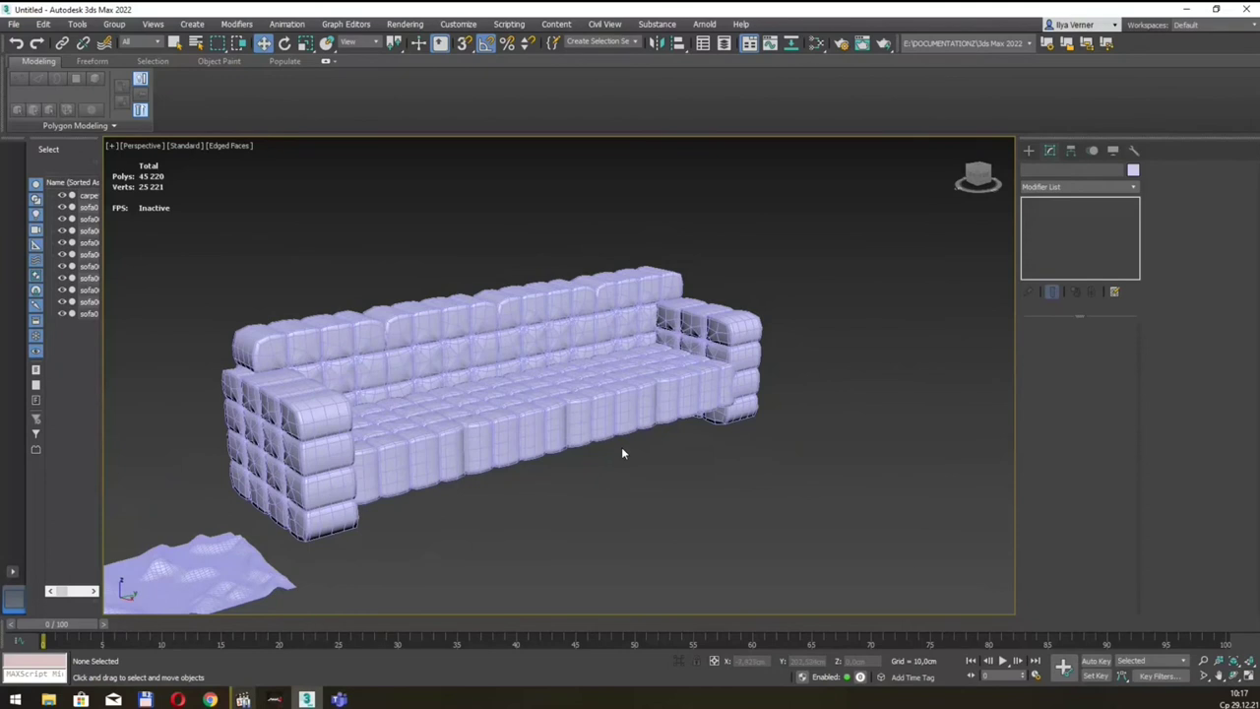
mouse_move(629, 445)
middle_mouse_down("alt")
mouse_move(667, 442)
mouse_move(582, 445)
mouse_move(610, 449)
middle_mouse_up("alt")
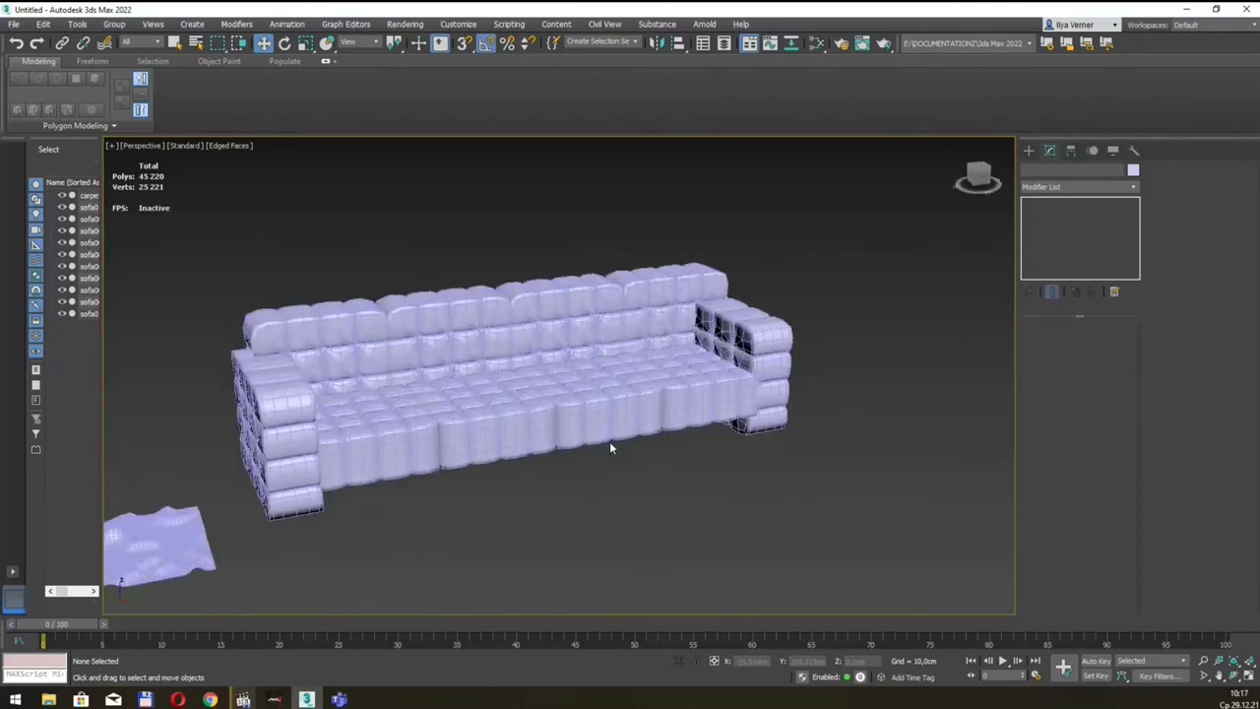
middle_click_drag(607, 402, 614, 398, "alt")
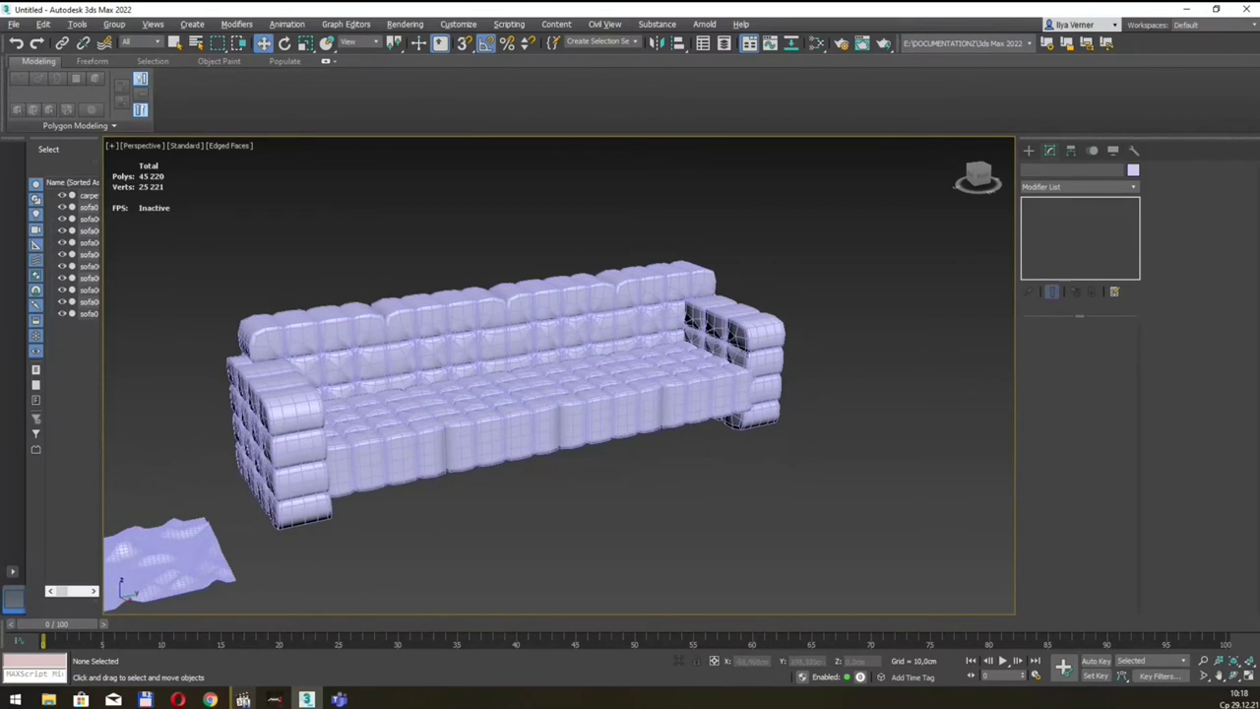
Select all ten sofa pieces and group them under the name 'Sofa'
left_click_drag(256, 518, 258, 517)
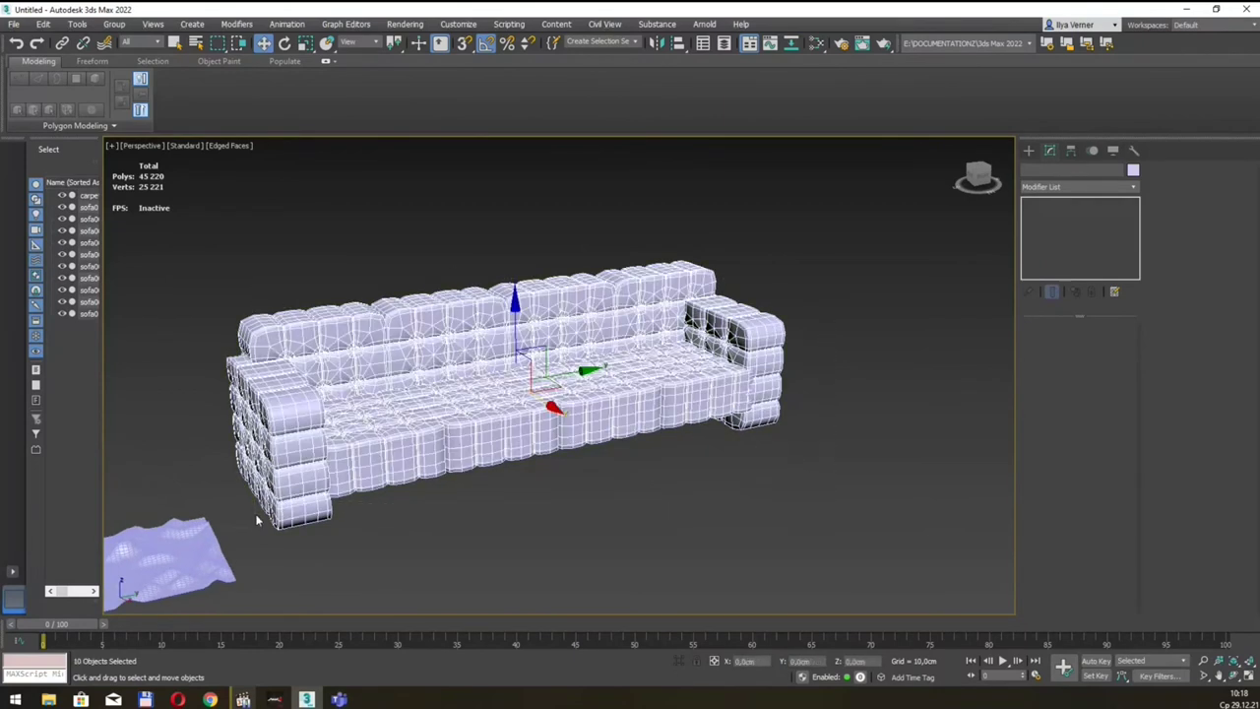
left_click(114, 23)
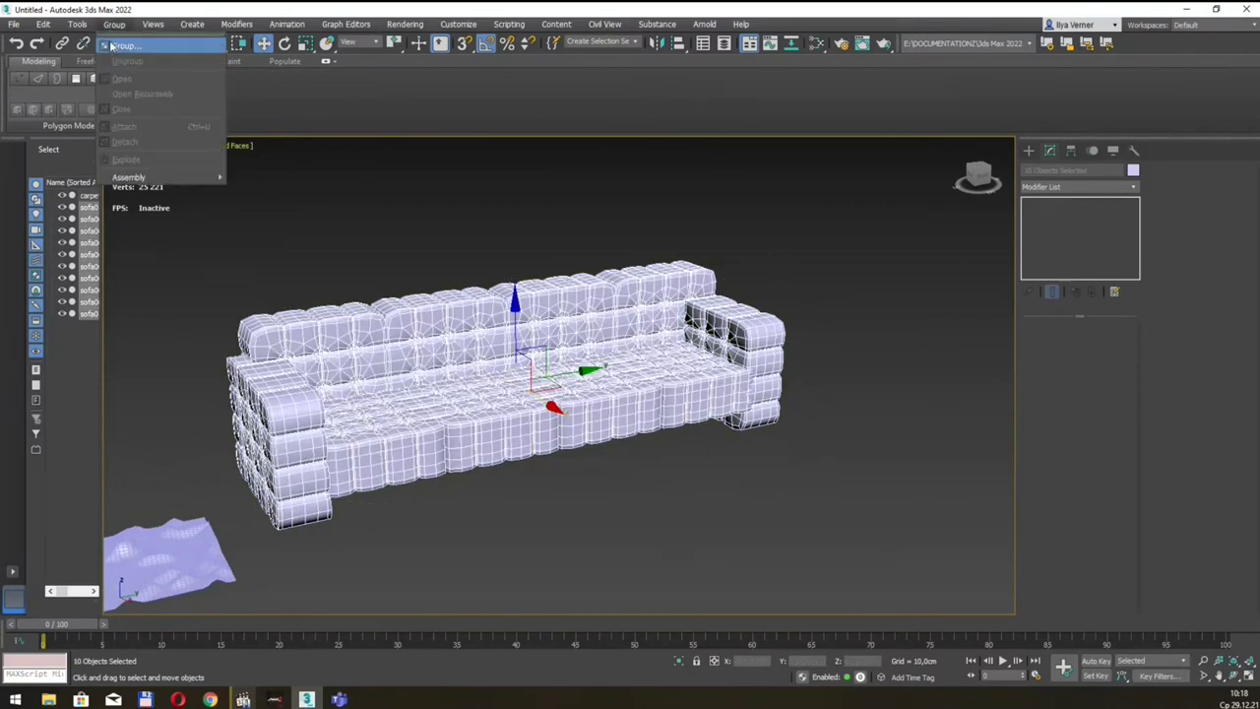
left_click(126, 42)
type("Sofa")
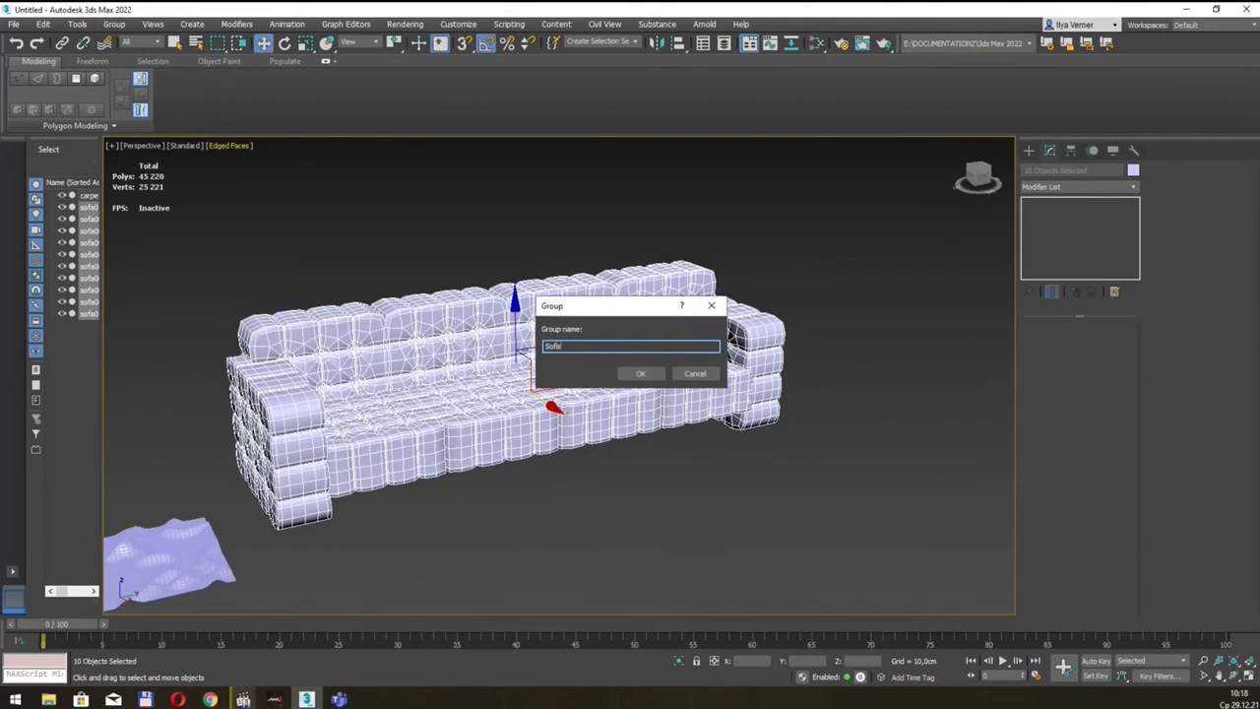
key("Return")
left_click(513, 500)
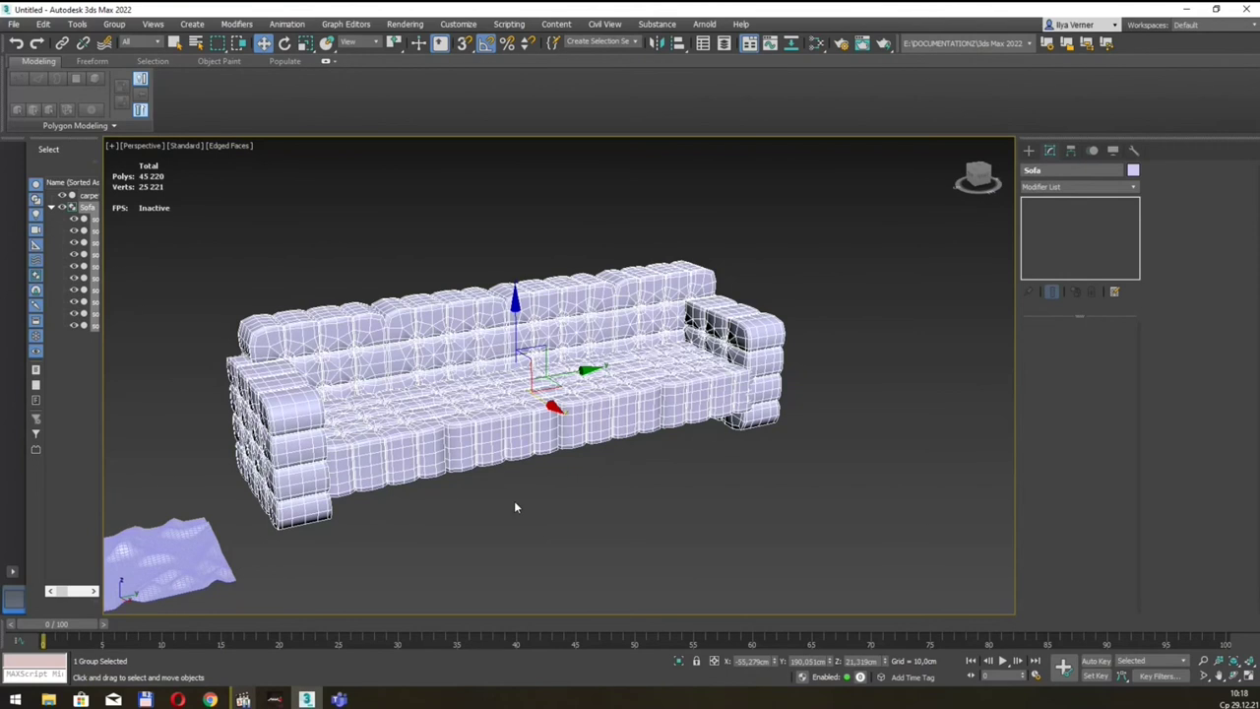
left_click(517, 468)
Move the Sofa group slightly back and left
left_click_drag(557, 412, 459, 341)
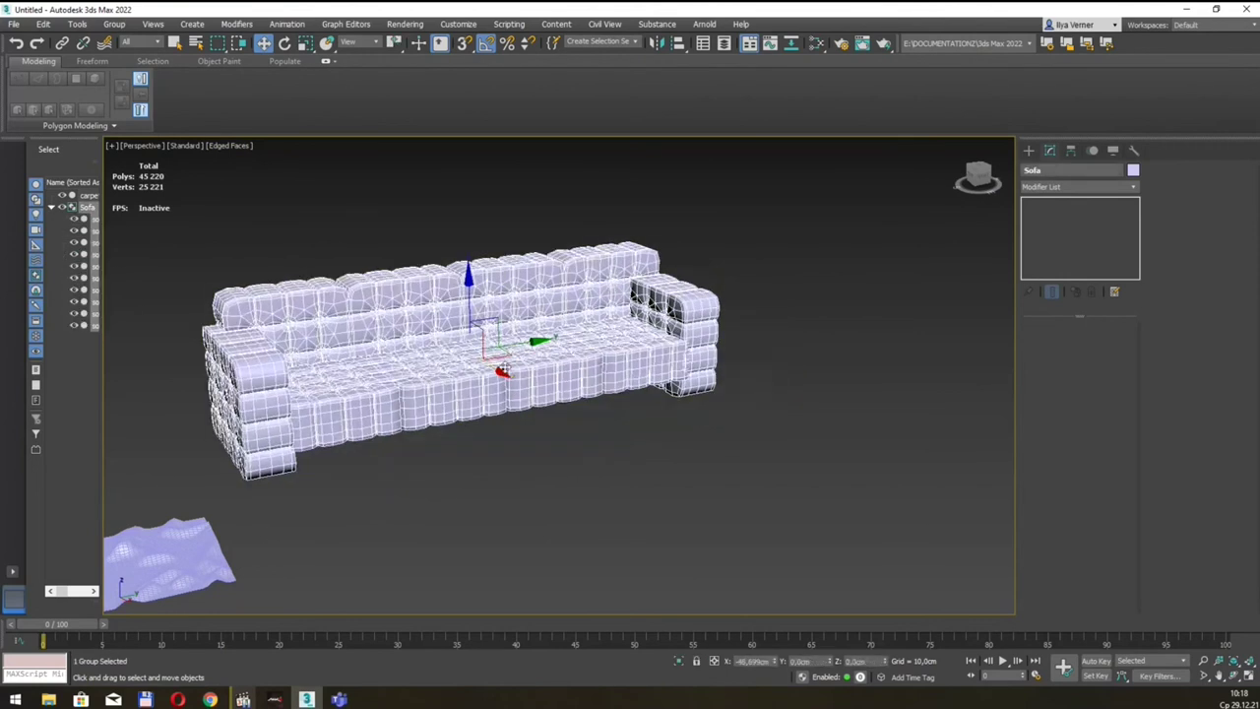
scroll(498, 471, "down", 4)
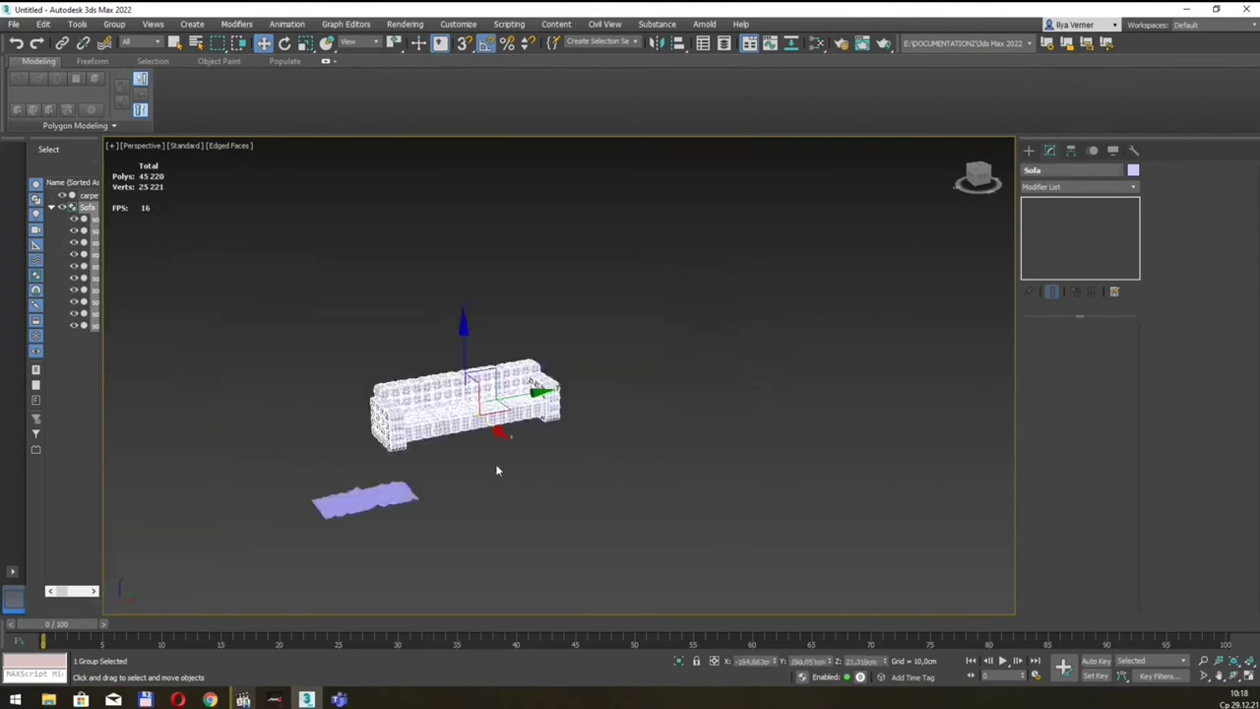
mouse_move(556, 452)
middle_mouse_down("alt")
mouse_move(528, 441)
mouse_move(542, 444)
middle_mouse_up("alt")
scroll(538, 450, "up", 3)
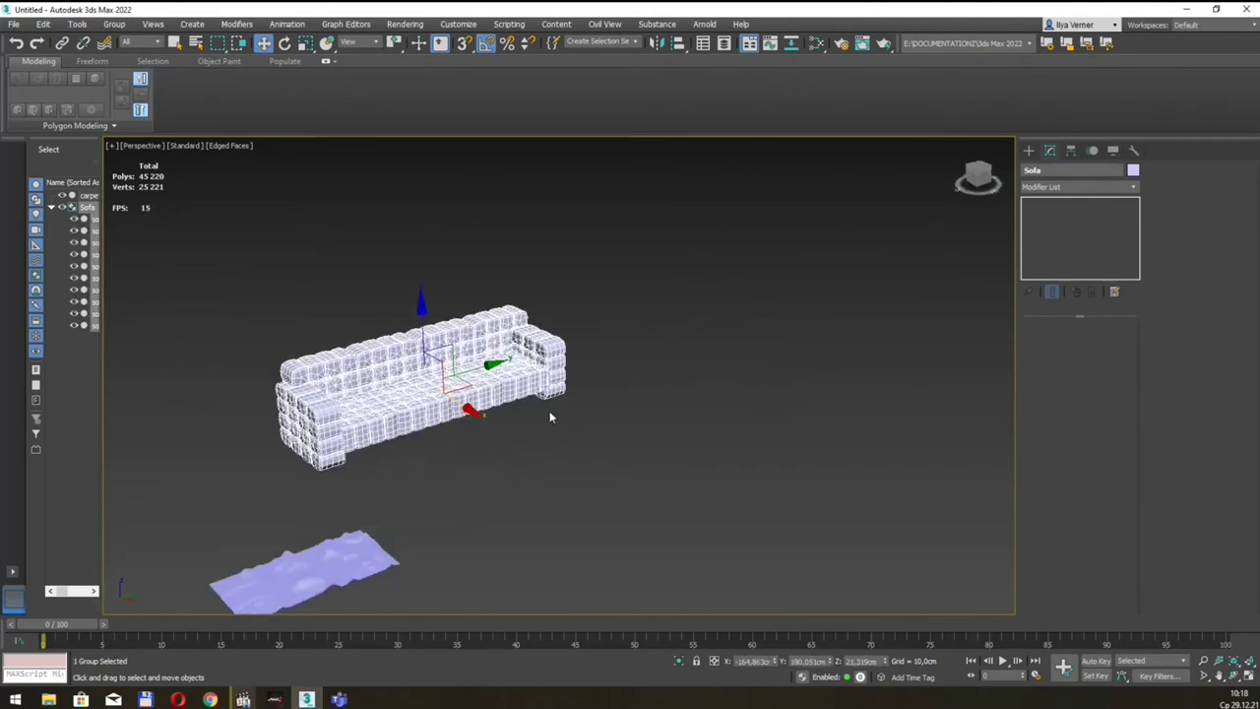
Shift-drag the Sofa group forward and confirm the copy as Sofa001
left_click_drag(455, 384, 670, 496, "shift")
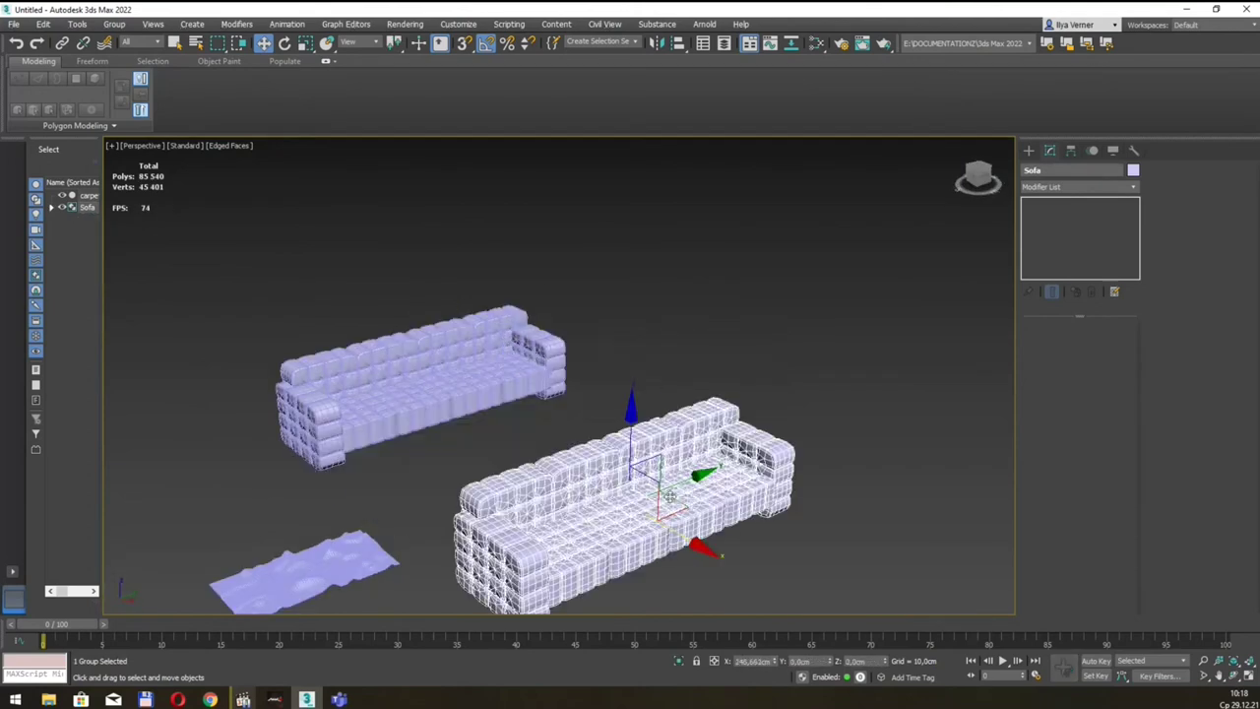
left_click(638, 405)
middle_click_drag(636, 414, 628, 462, "alt")
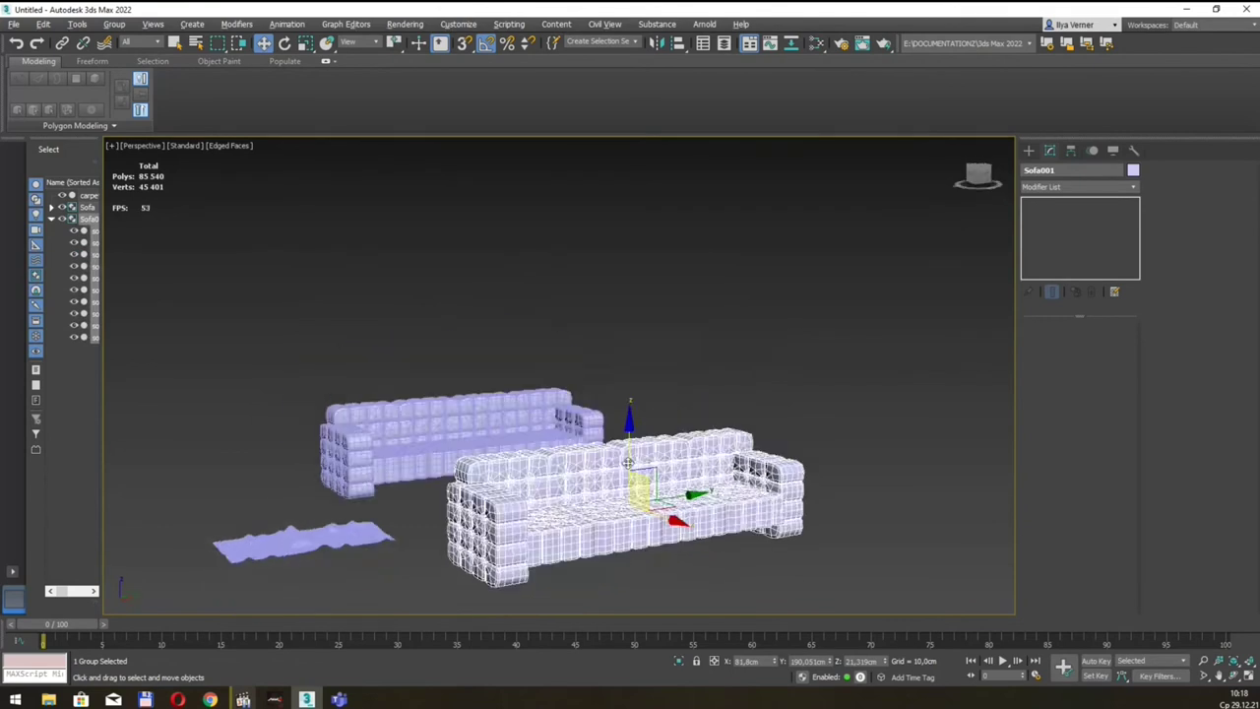
middle_click_drag(546, 352, 531, 317)
left_click(188, 25)
Ungroup the copied sofa and delete its middle cushions
left_click(188, 25)
left_click(152, 25)
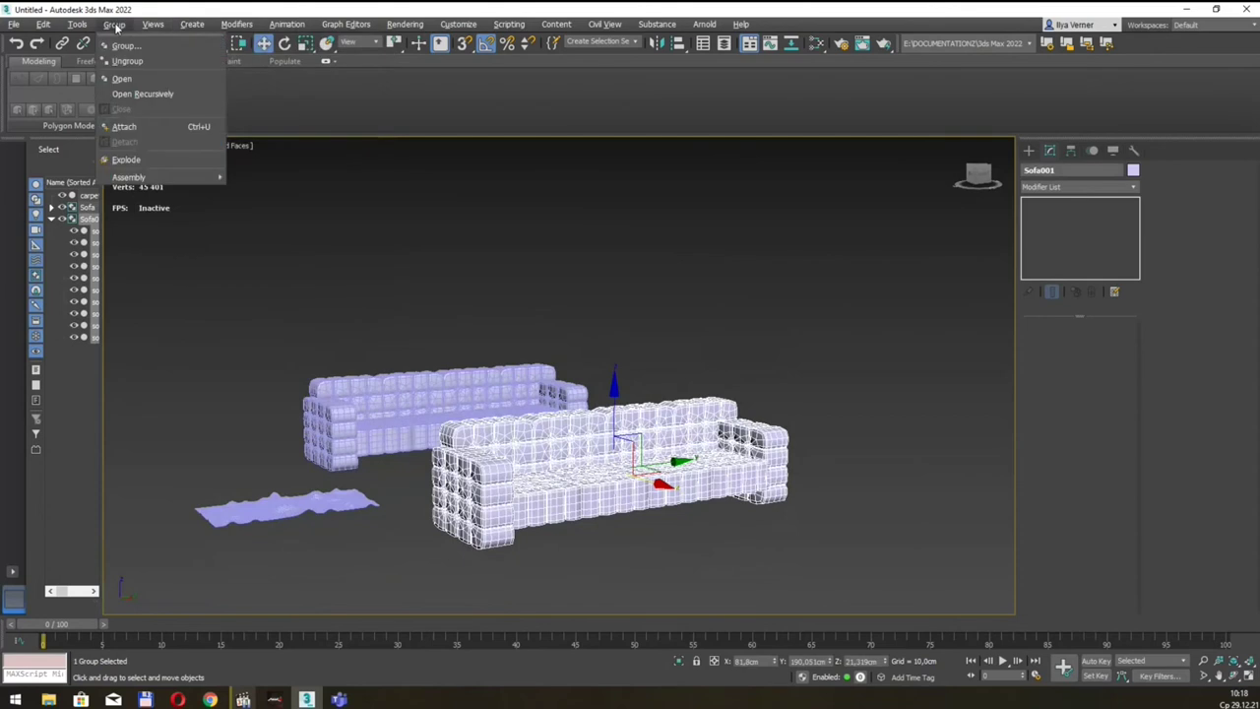
left_click(125, 62)
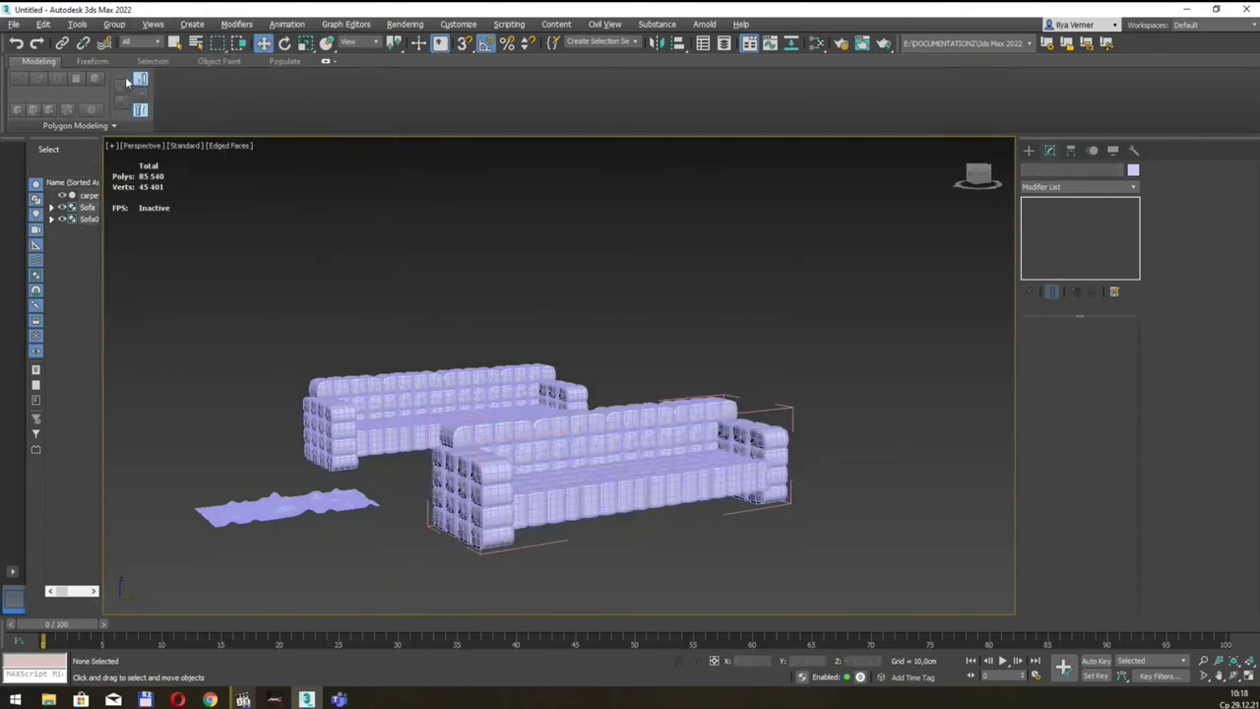
middle_click_drag(688, 344, 659, 366, "alt")
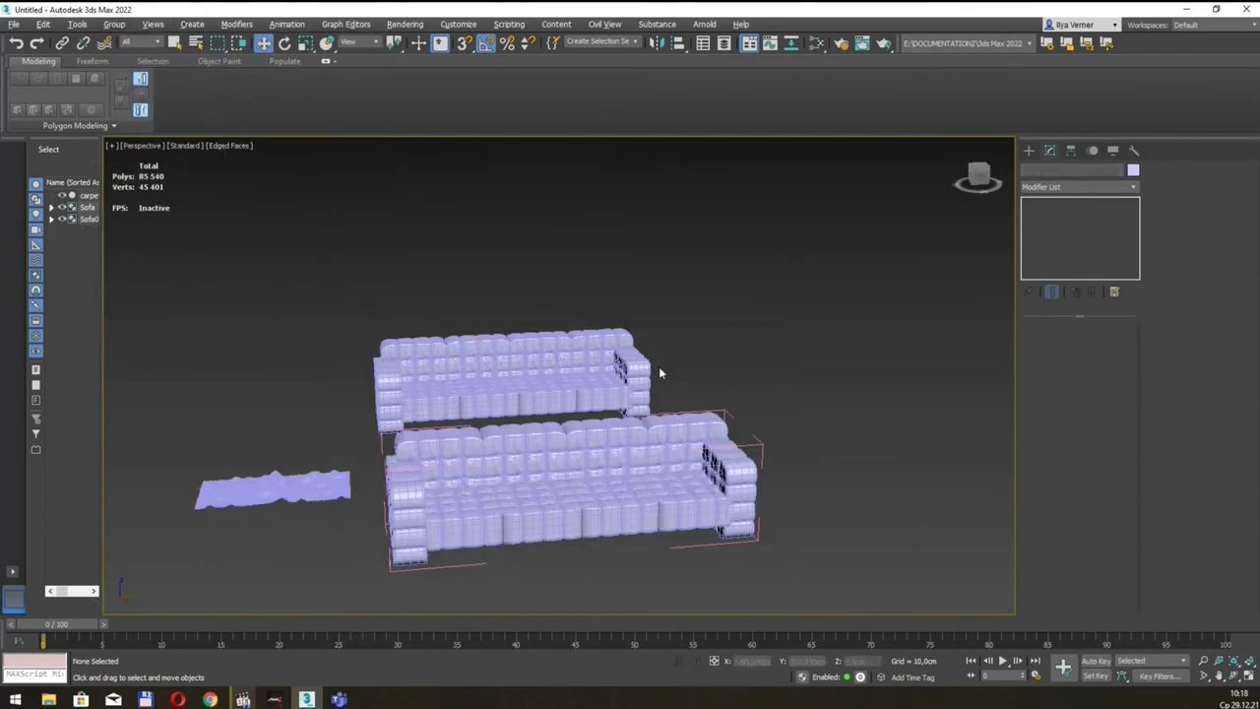
left_click(540, 437)
key("Delete")
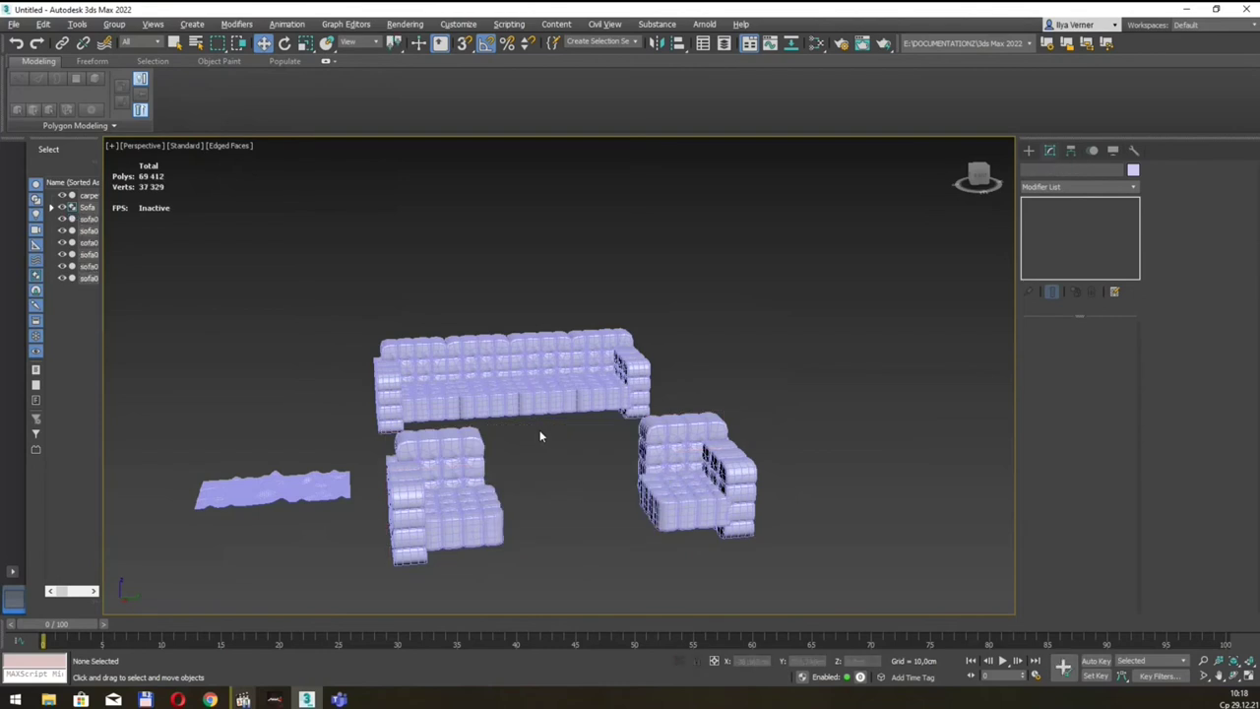
Delete two extra right-hand pieces and slide the right arm piece inward
left_click_drag(691, 543, 614, 439)
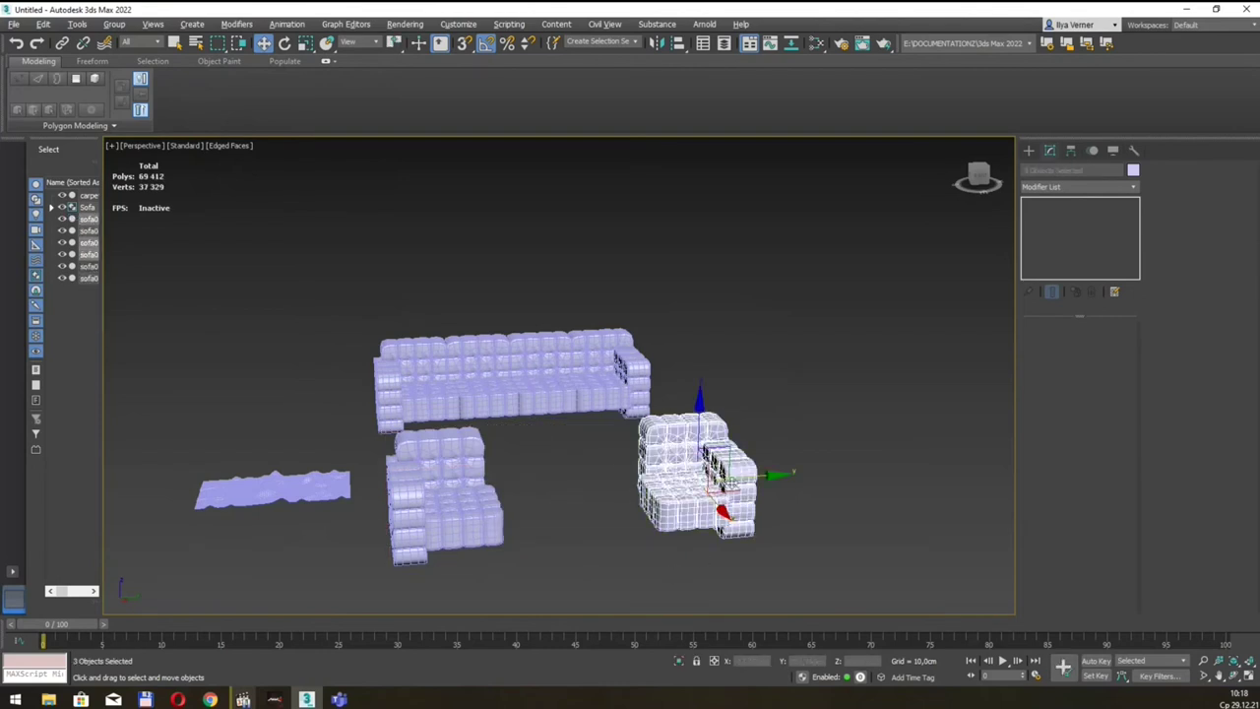
left_click(739, 482, "alt")
key("Delete")
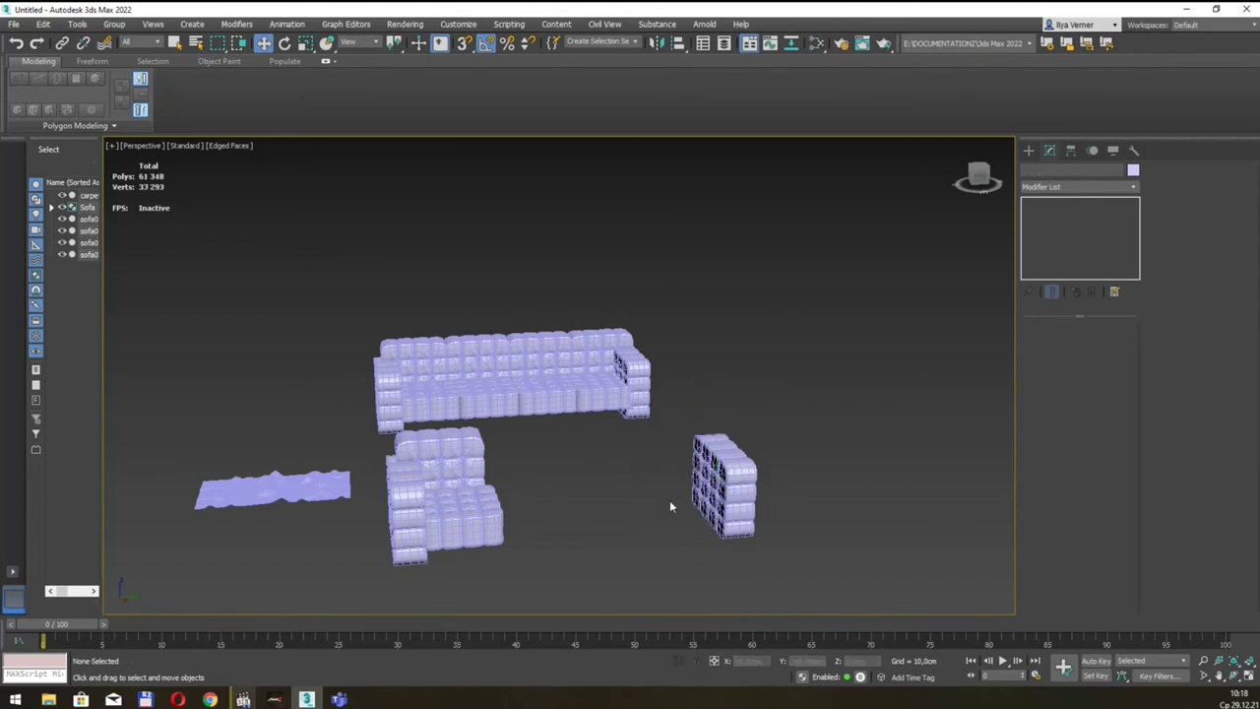
left_click(705, 489)
left_click_drag(770, 483, 448, 534)
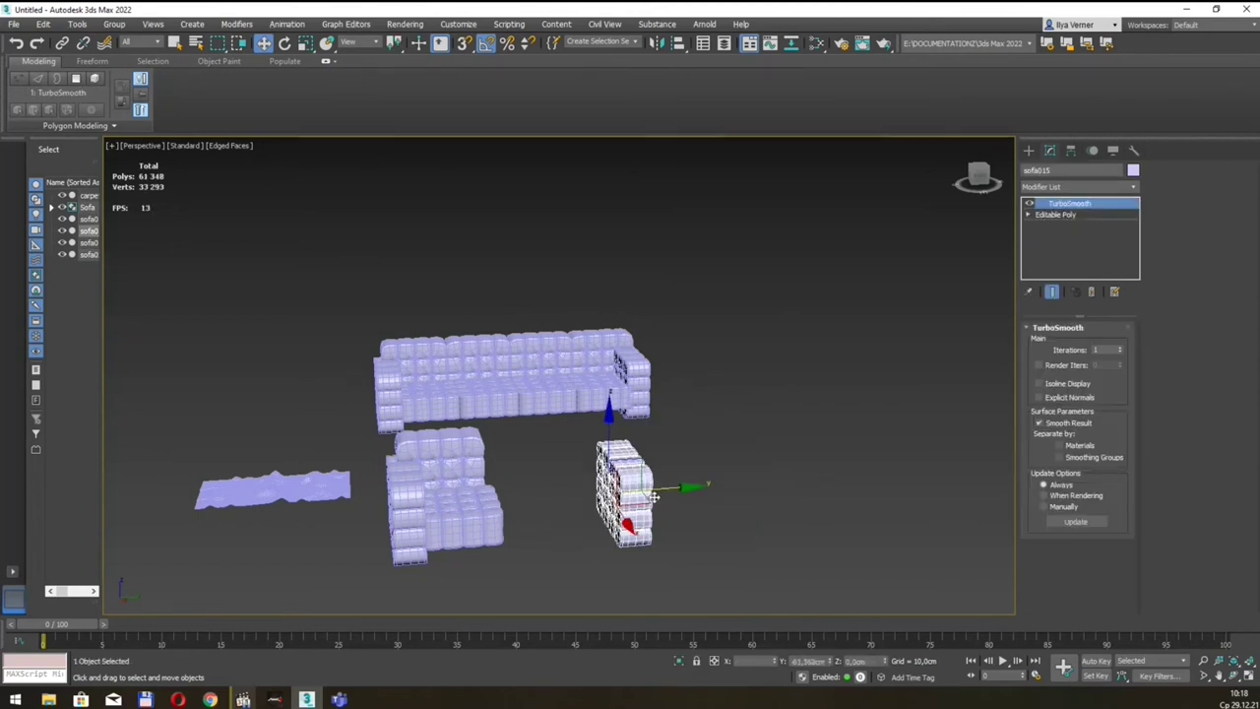
Slide the left arm and centre seat pieces together along Y
left_click(399, 505)
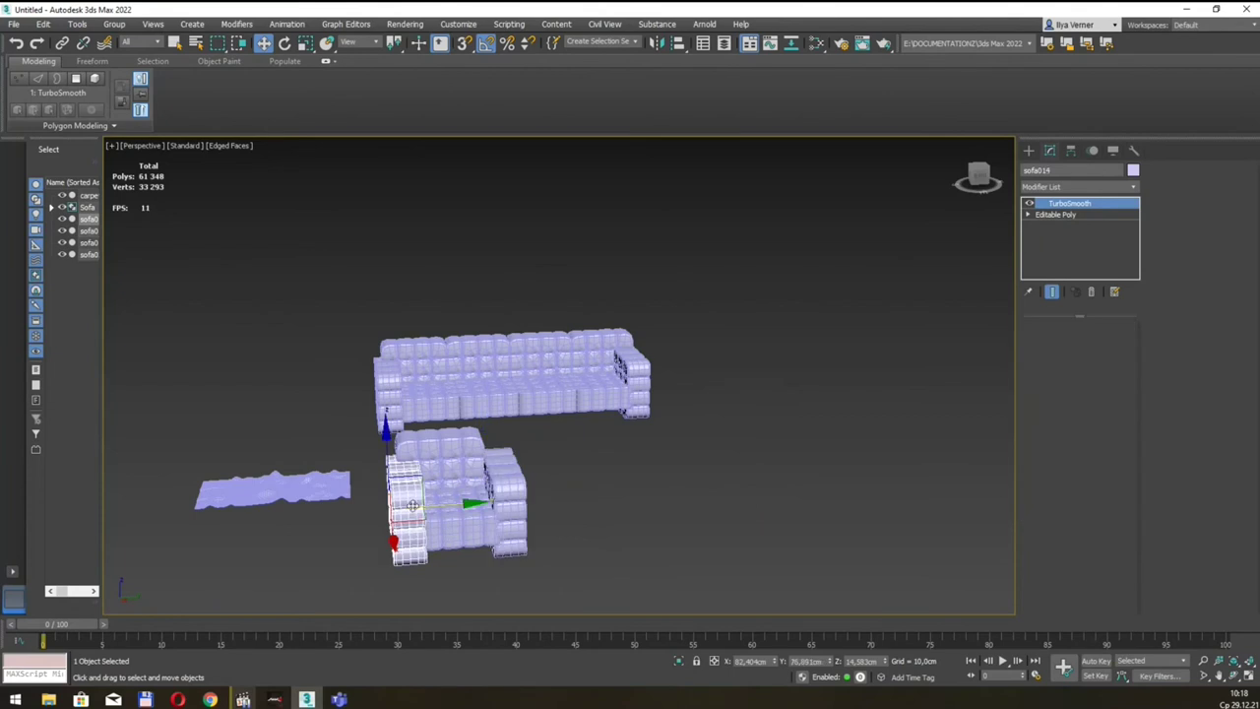
left_click_drag(445, 505, 422, 505)
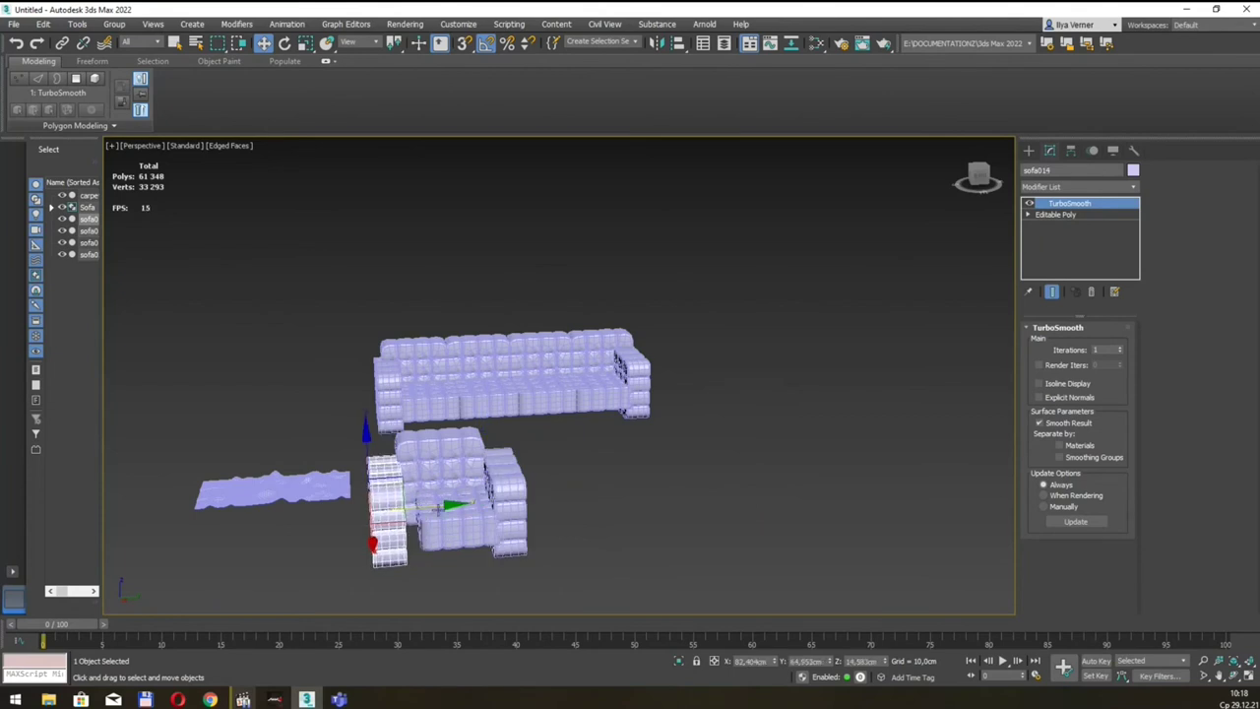
left_click(453, 517)
left_click_drag(529, 525, 520, 525)
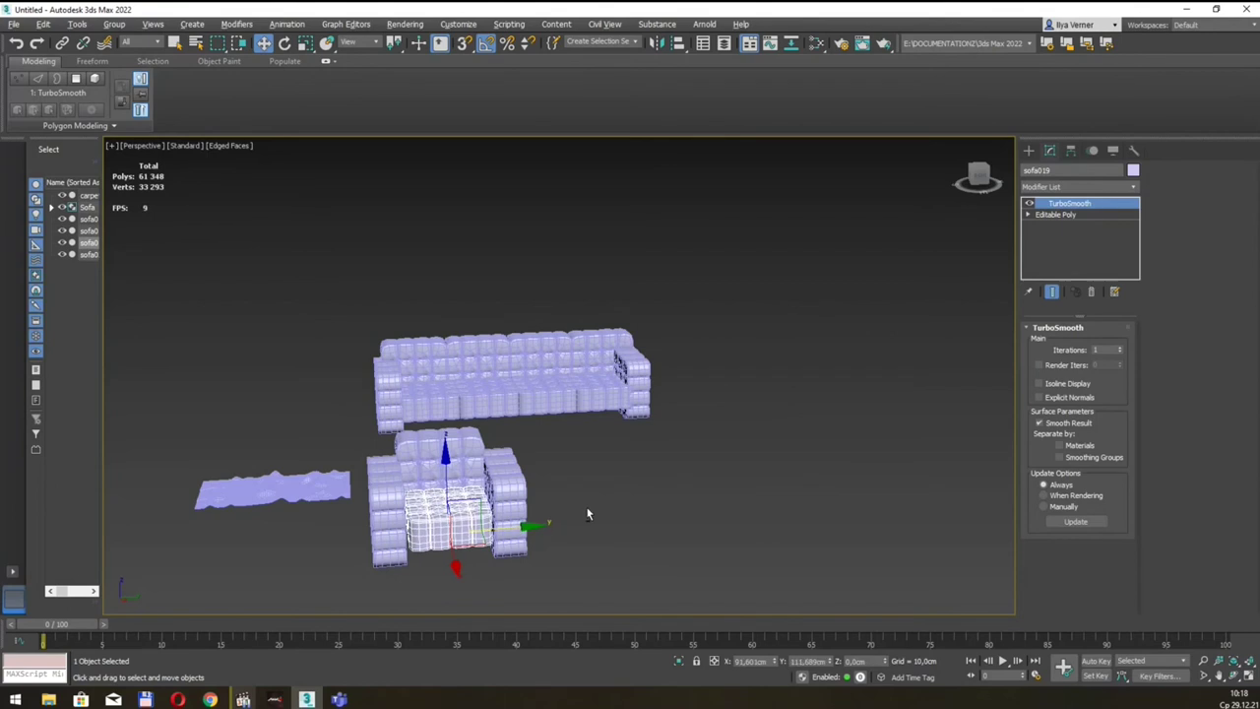
middle_click_drag(589, 515, 486, 497, "alt")
left_click(488, 497)
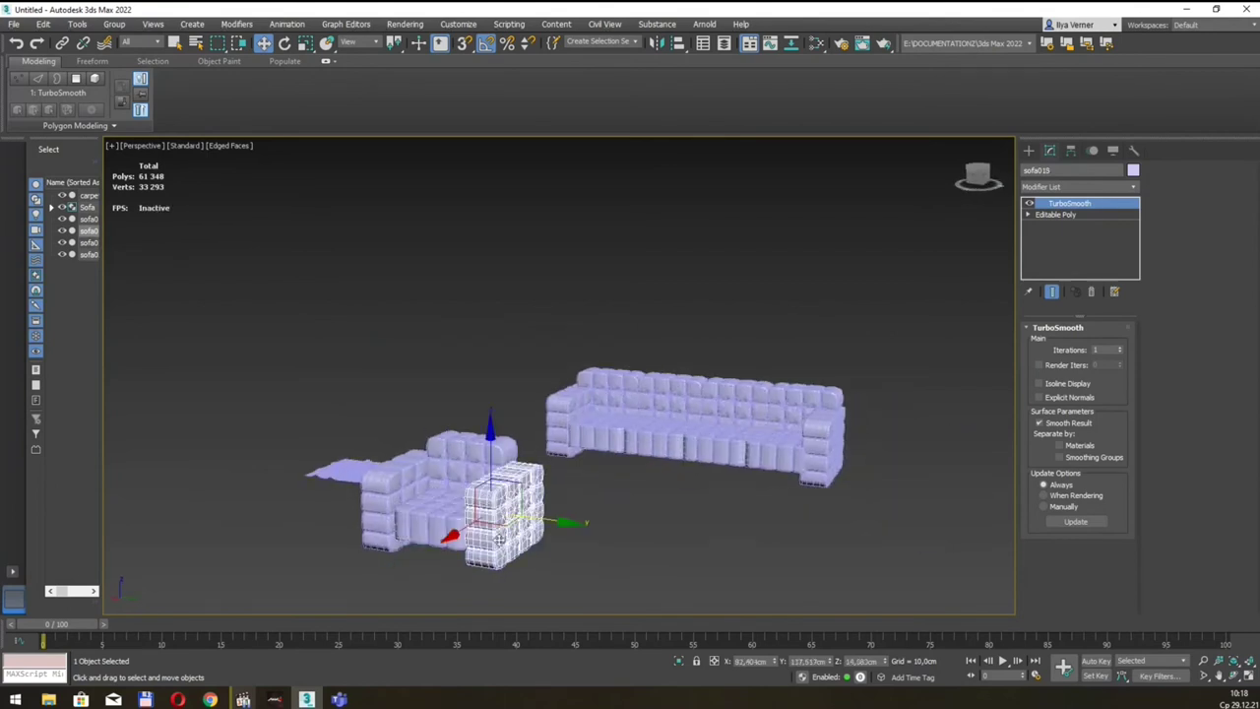
left_click(370, 496)
Delete the leftover arm piece, narrow a cushion piece along X, and move it beside the armchair
key("Delete")
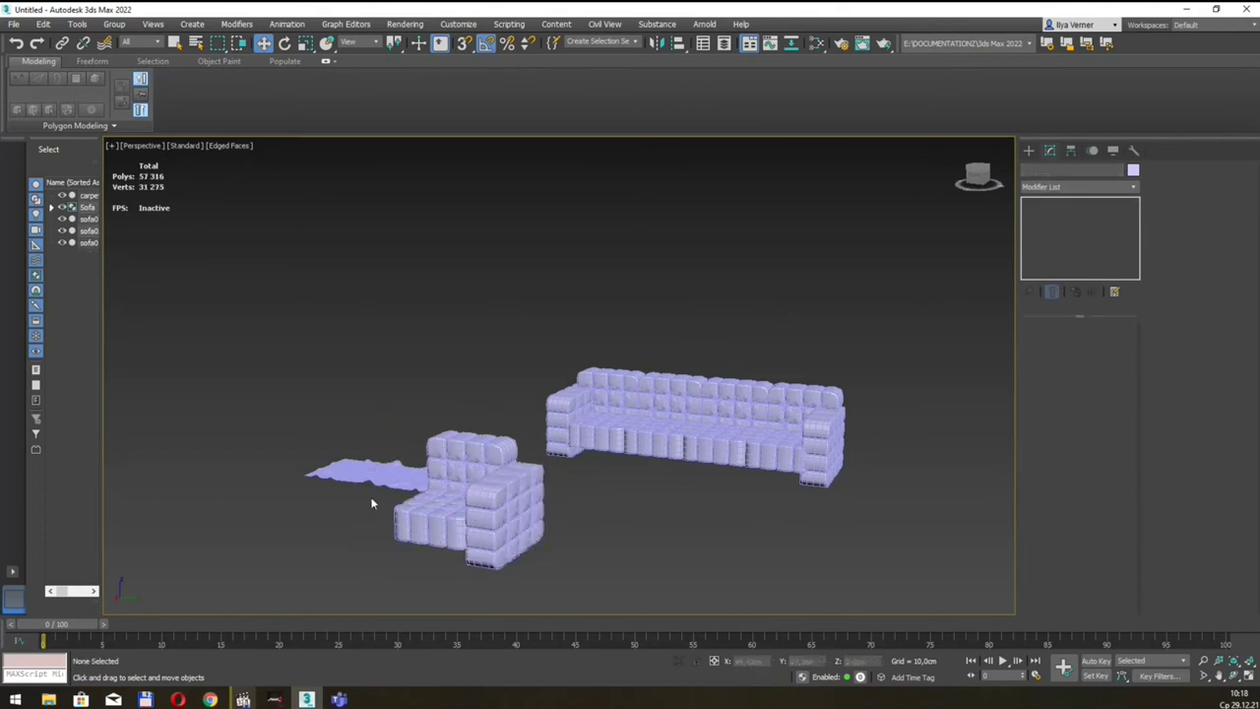
left_click(473, 512)
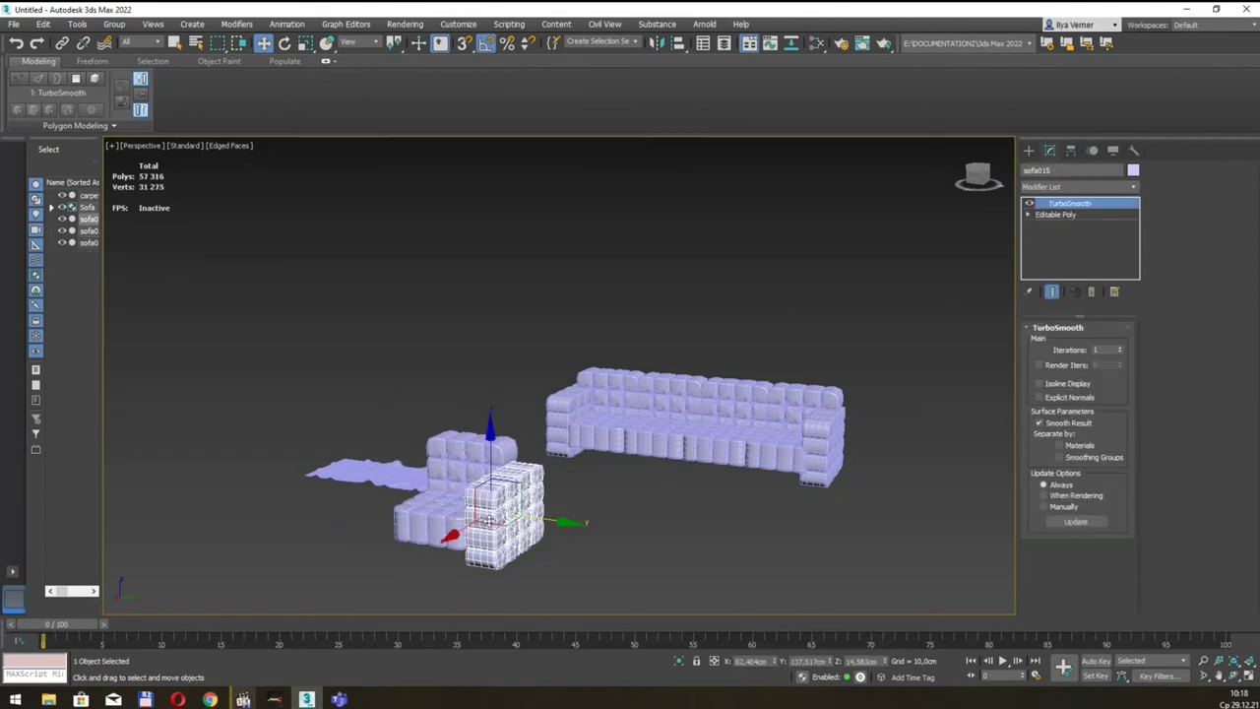
key("r")
mouse_move(539, 524)
left_mouse_down()
mouse_move(501, 474)
mouse_move(487, 477)
left_mouse_up()
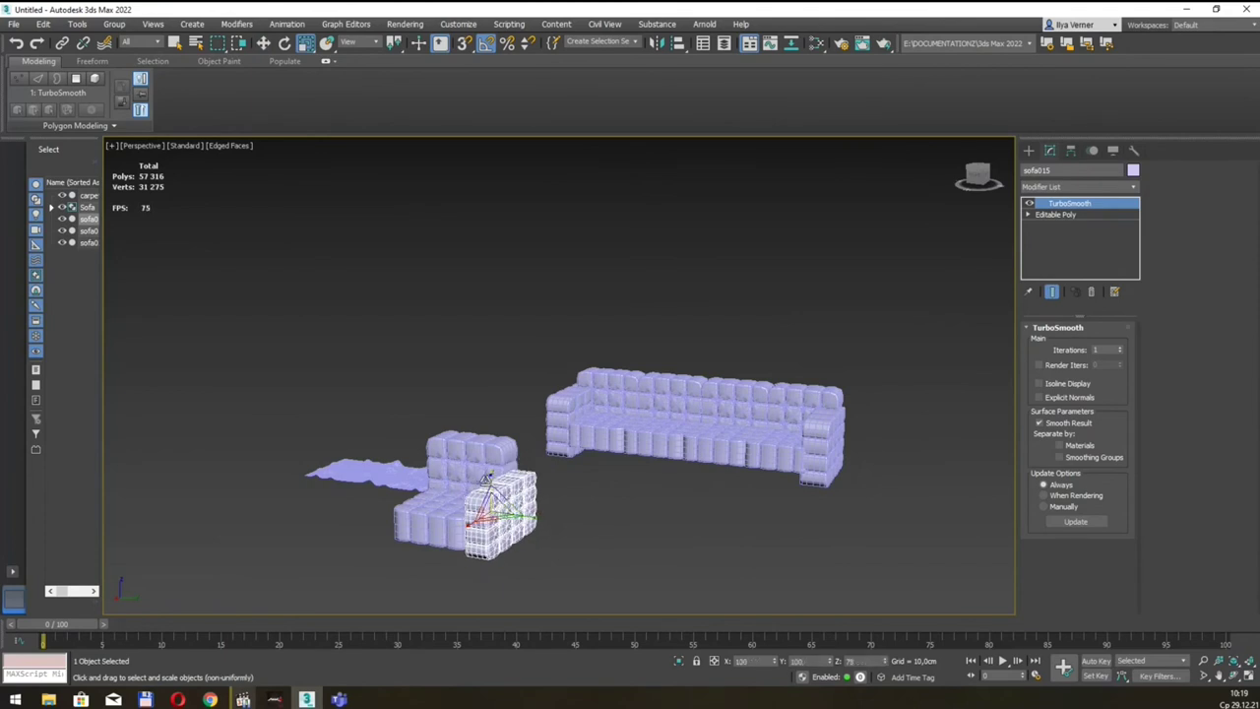
key("w")
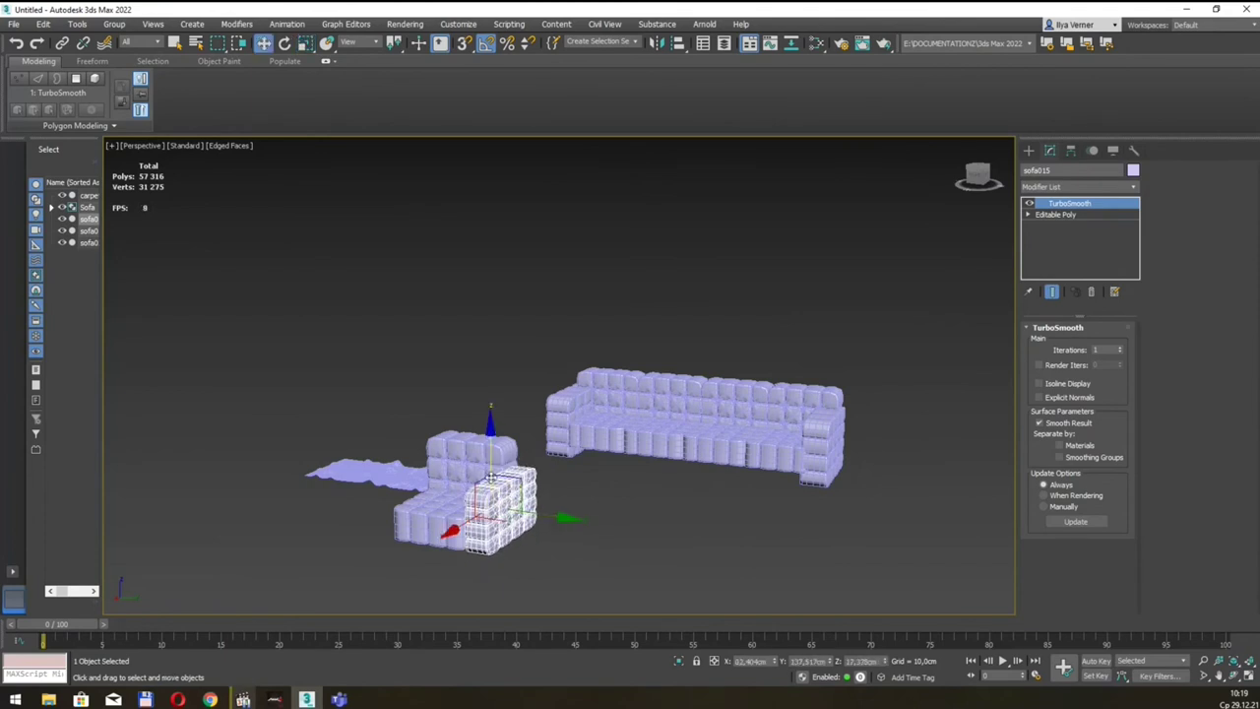
middle_click_drag(490, 478, 590, 515, "alt")
left_click_drag(591, 515, 459, 500)
Copy the cushion piece into the armchair as its seat and adjust its scale
key("Return")
key("q")
mouse_move(564, 462)
middle_mouse_down("alt")
mouse_move(629, 452)
mouse_move(552, 463)
middle_mouse_up("alt")
key("w")
left_click(452, 472)
mouse_move(452, 471)
middle_mouse_down("alt")
mouse_move(554, 481)
mouse_move(626, 541)
middle_mouse_up("alt")
key("r")
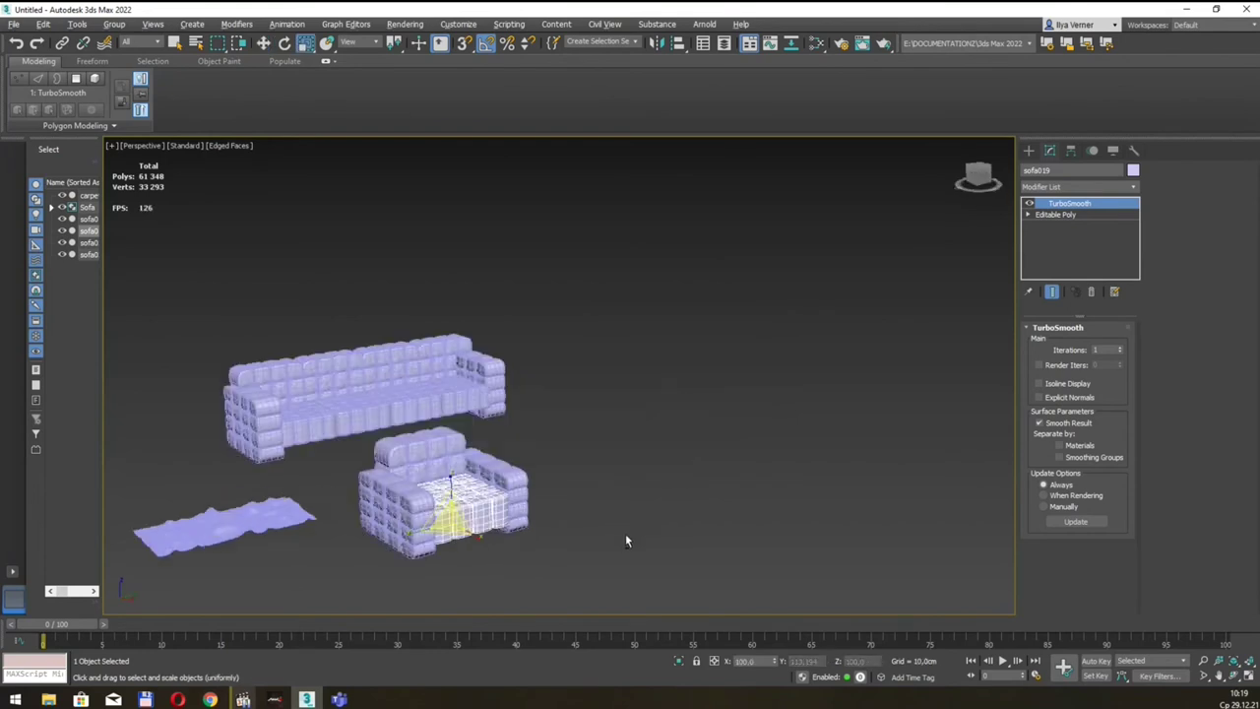
left_click(332, 211)
key("ctrl+z")
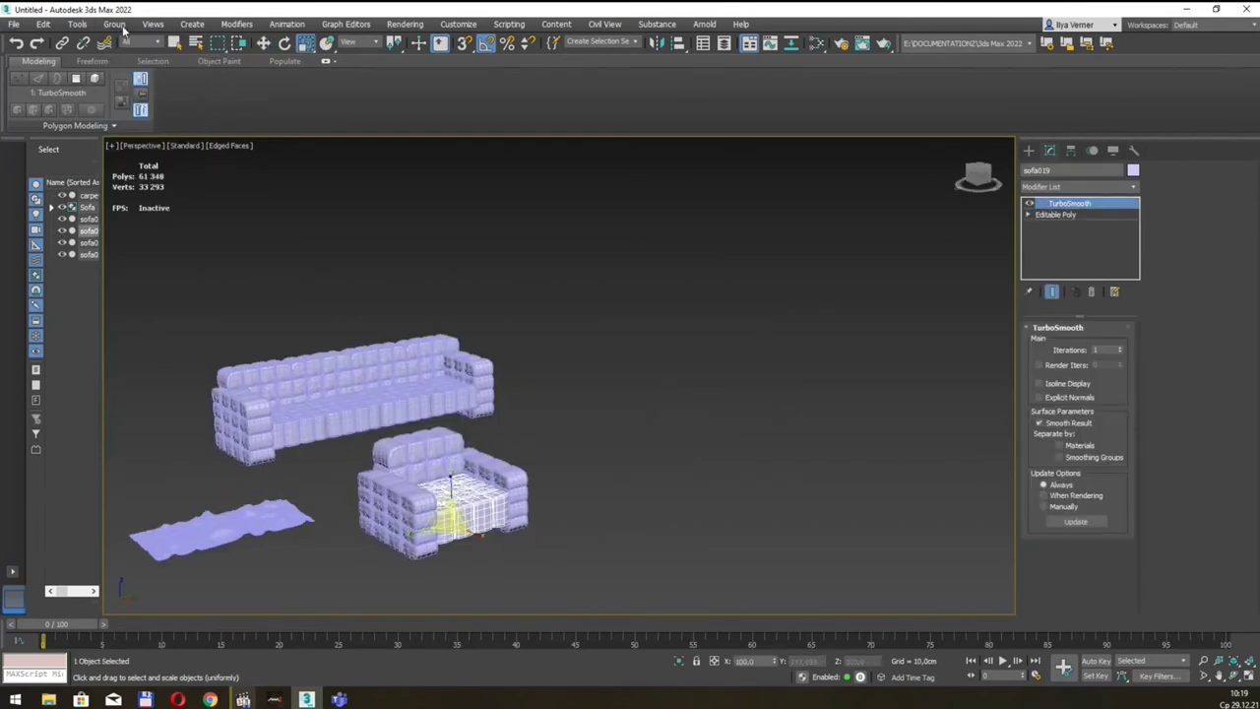
Select the four armchair pieces and group them under the name 'chair'
left_click(575, 460)
middle_click_drag(575, 459, 492, 512, "alt")
left_click_drag(581, 424, 409, 574)
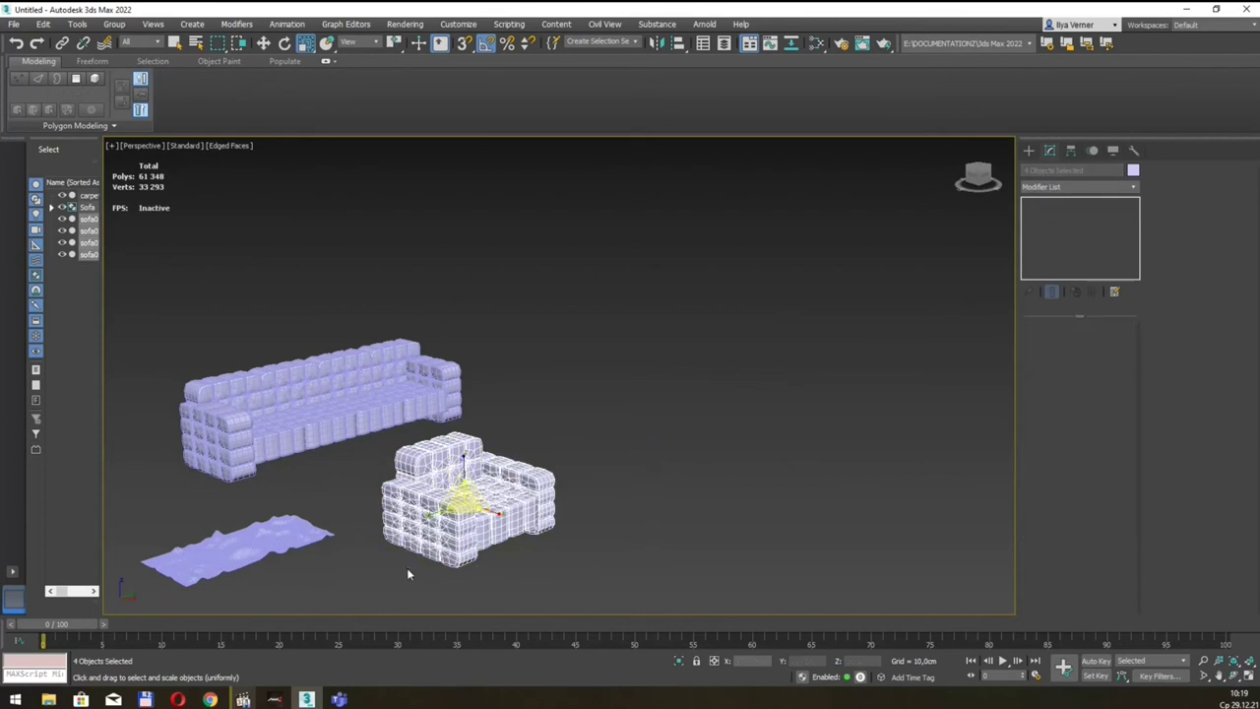
left_click(114, 24)
left_click(136, 44)
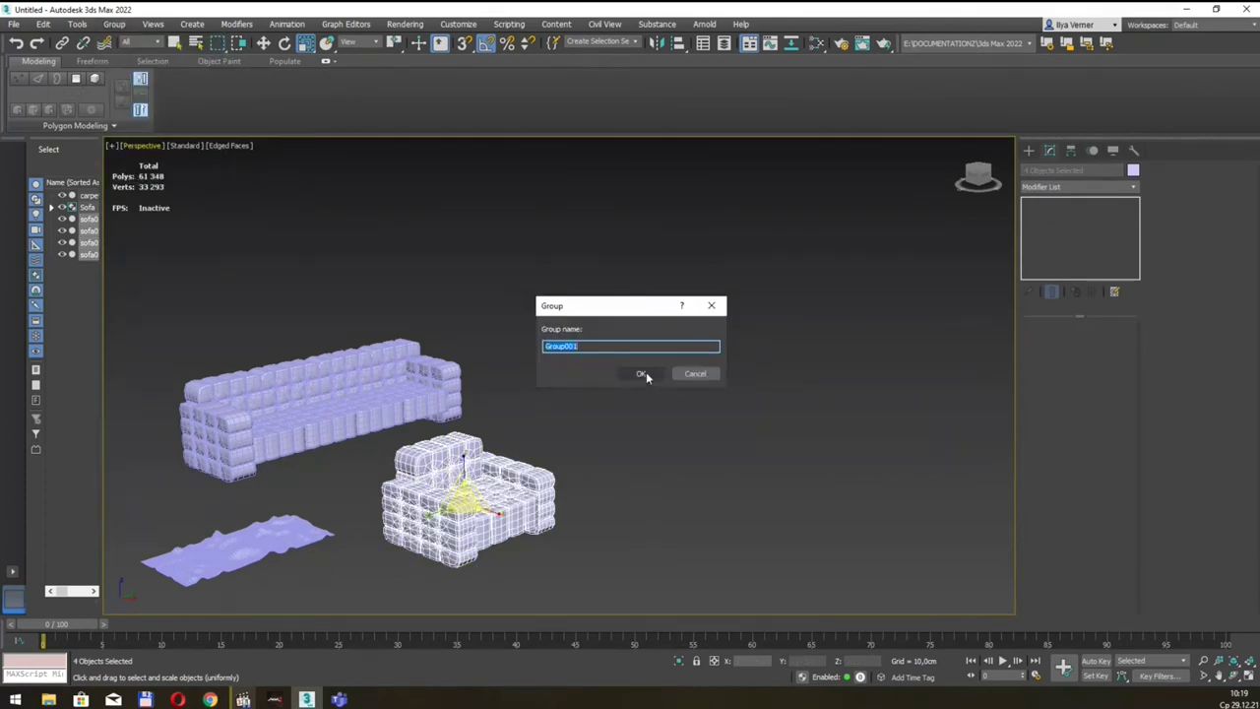
type("chair")
left_click(646, 372)
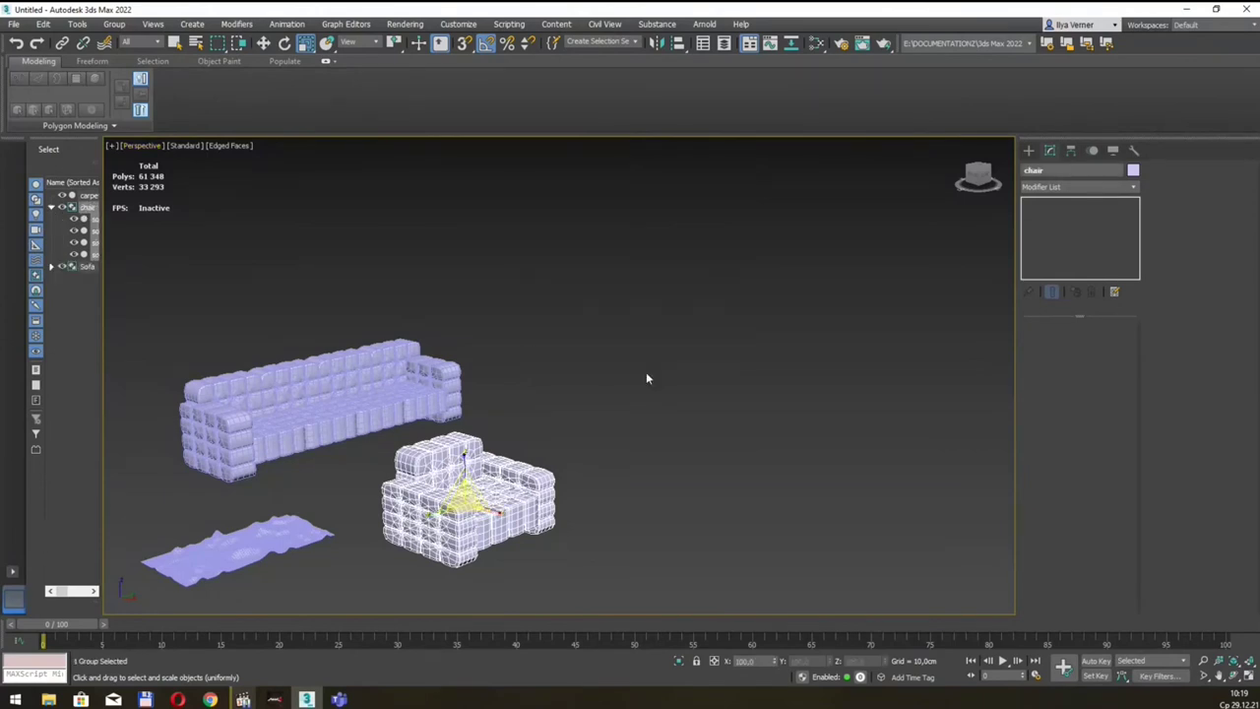
Move the chair group to stand beside the sofa, on its right
mouse_move(627, 468)
middle_mouse_down("alt")
mouse_move(596, 461)
mouse_move(487, 515)
middle_mouse_up("alt")
key("w")
left_click_drag(510, 504, 801, 361)
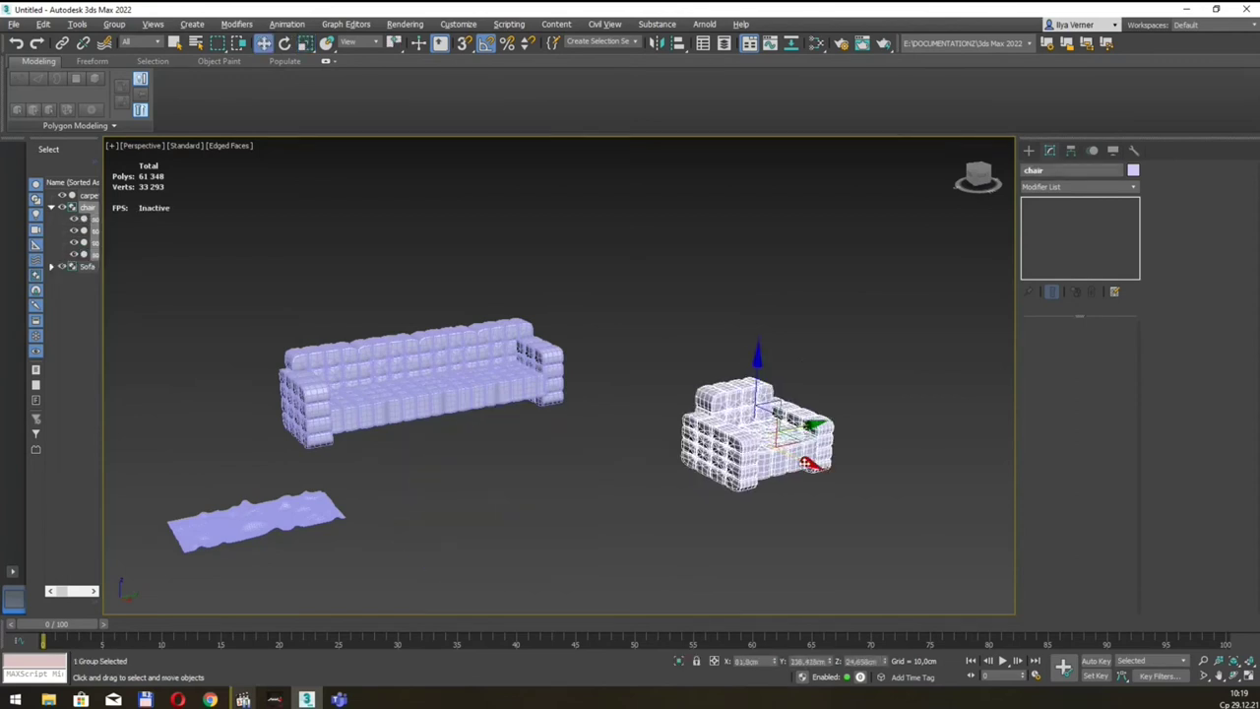
mouse_move(804, 461)
left_mouse_down()
mouse_move(733, 425)
mouse_move(766, 374)
mouse_move(694, 412)
left_mouse_up()
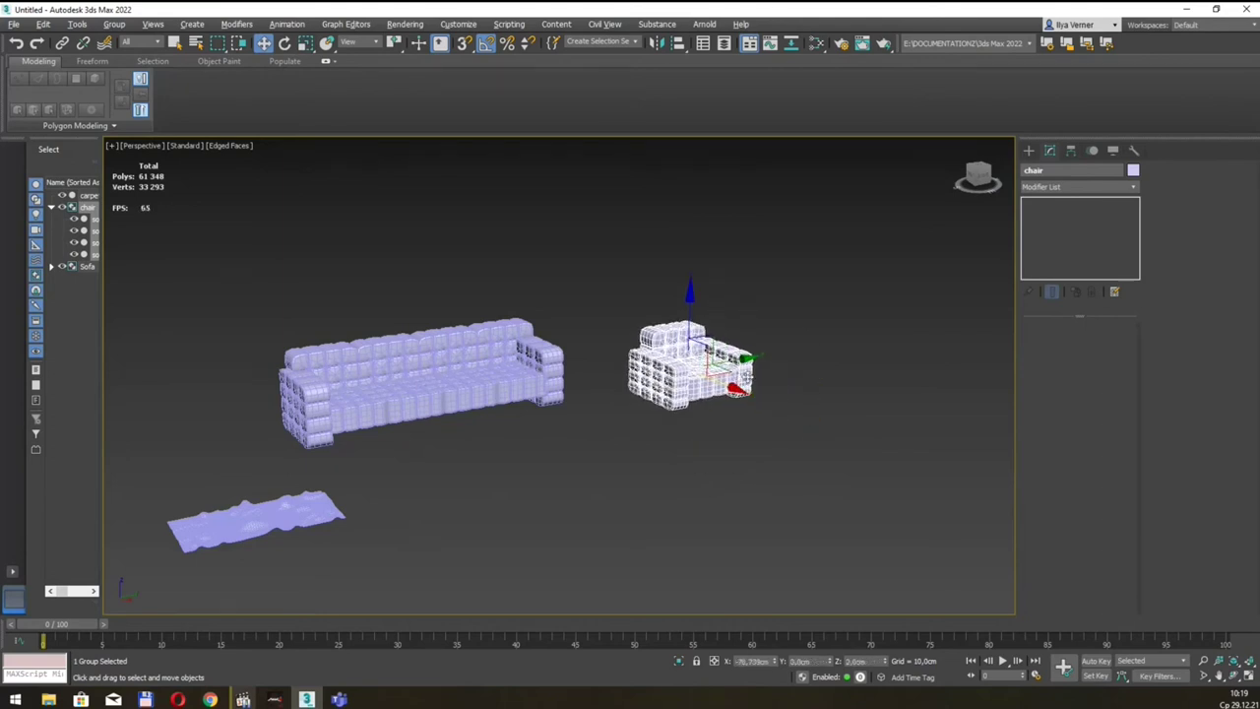
left_click(675, 425)
middle_click_drag(558, 413, 572, 417, "alt")
scroll(507, 423, "up", 3)
scroll(531, 417, "up", 2)
scroll(567, 404, "down", 5)
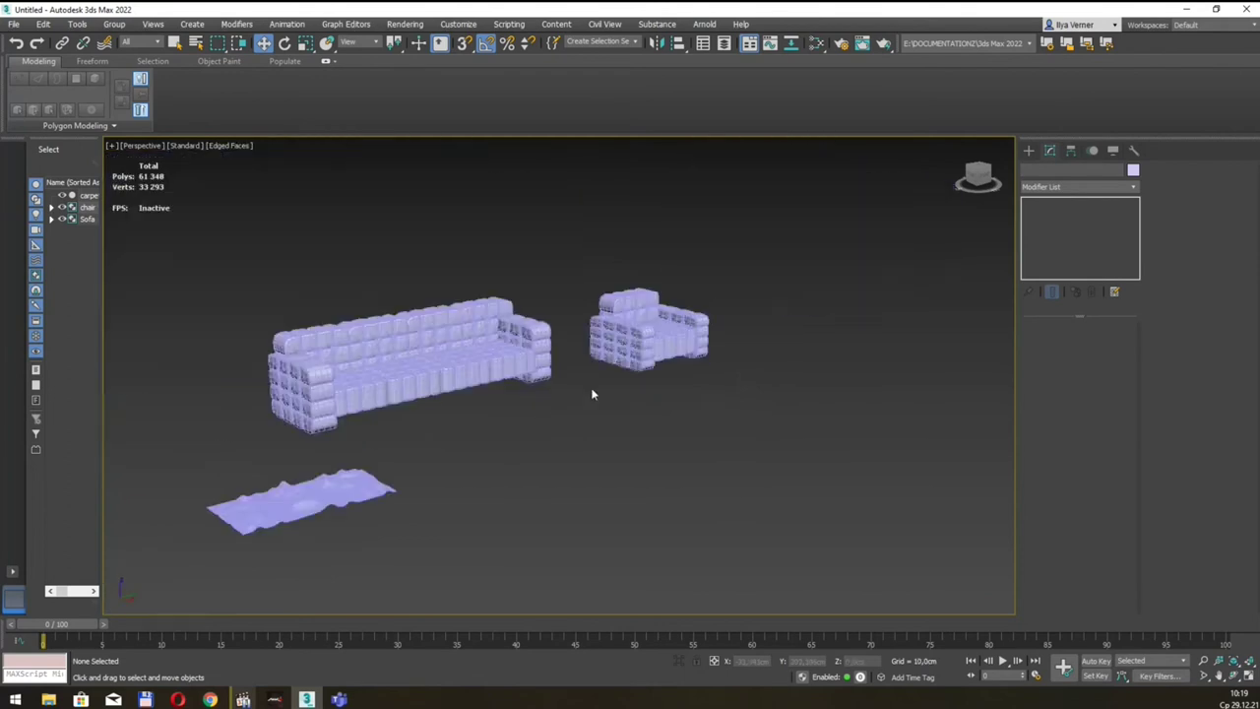
left_click(1028, 150)
Draw a new box primitive in front of the sofa
left_click(1052, 240)
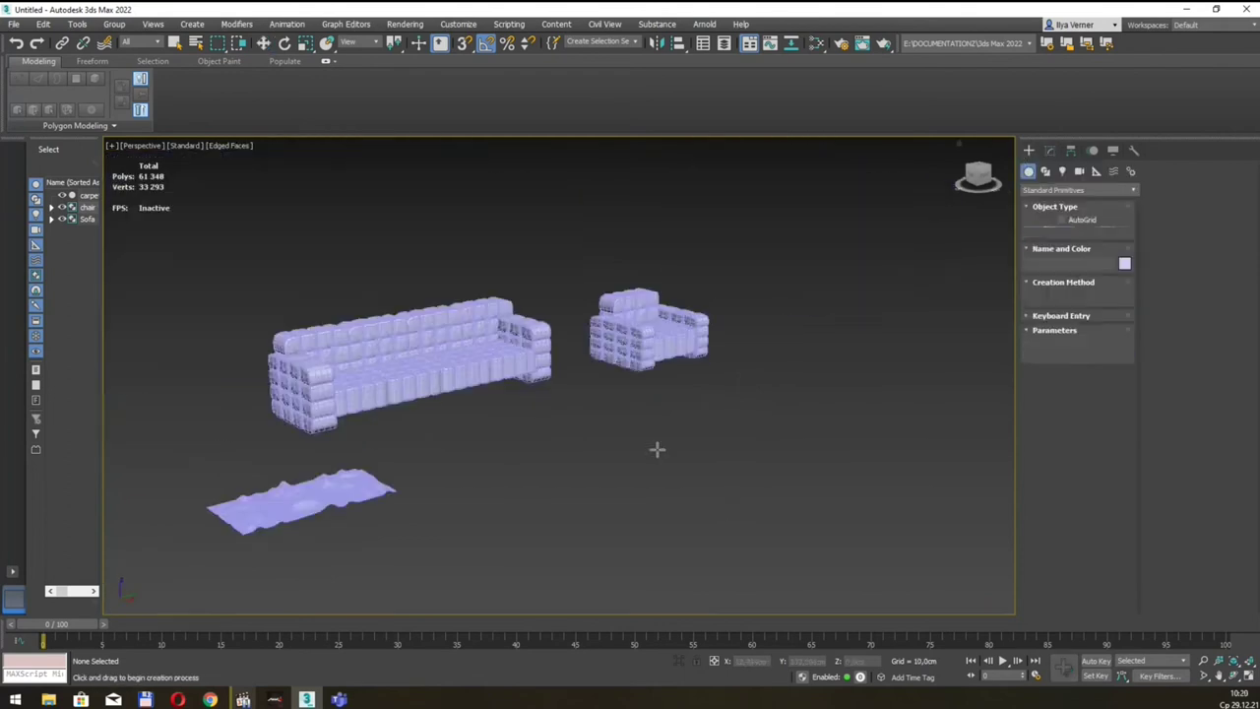
left_click_drag(659, 447, 615, 566)
left_click(642, 492)
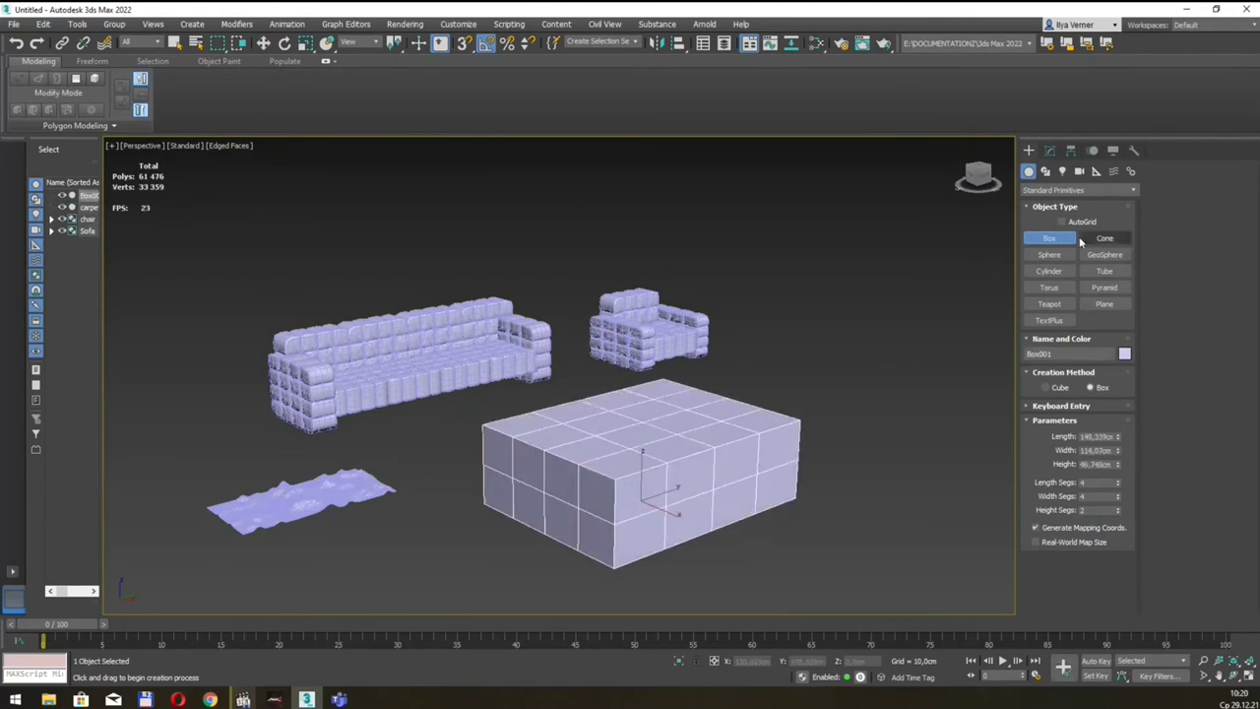
left_click(1049, 150)
Size the box to 70 × 70 × 20 cm and isolate it on its own
left_click(1098, 344)
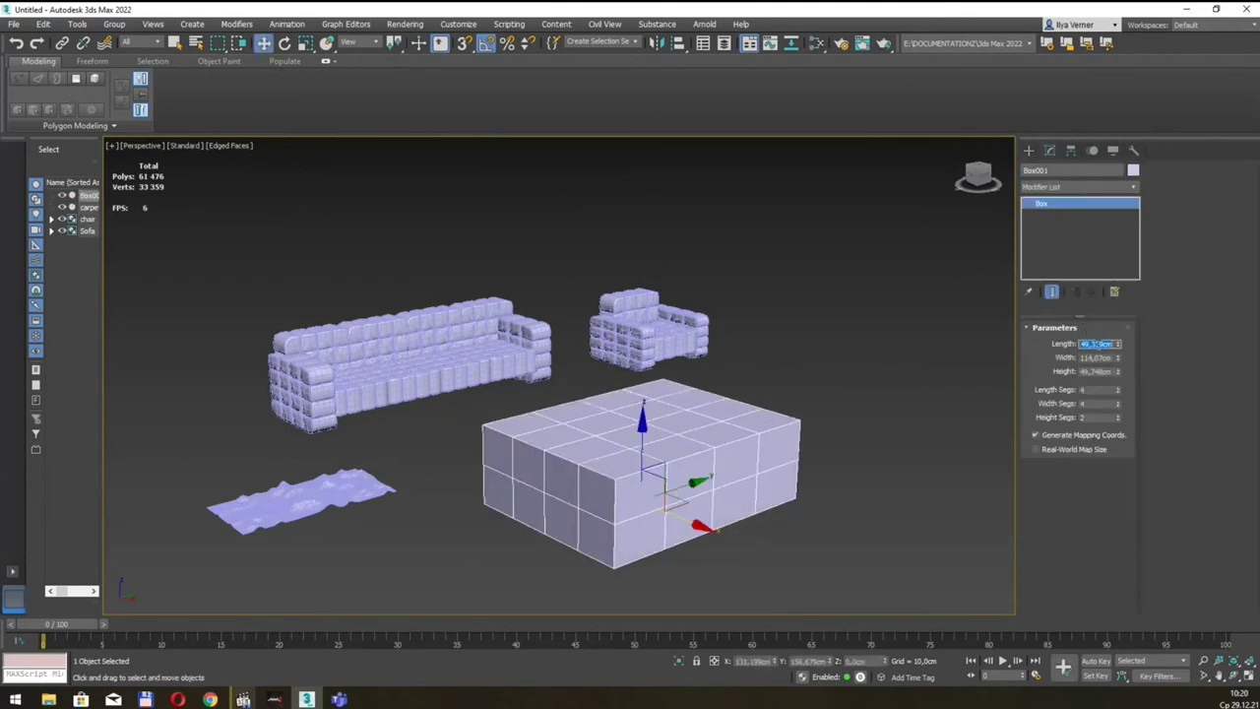
type("70")
key("Tab")
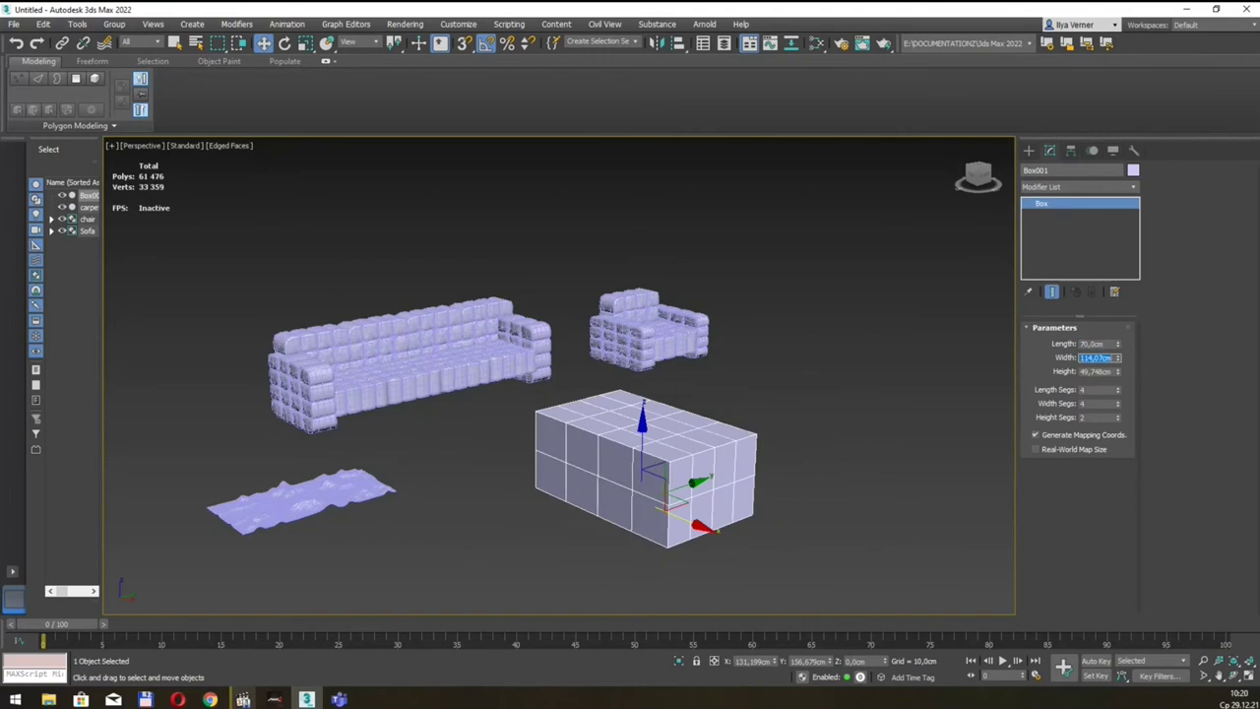
type("70")
key("Tab")
key("Return")
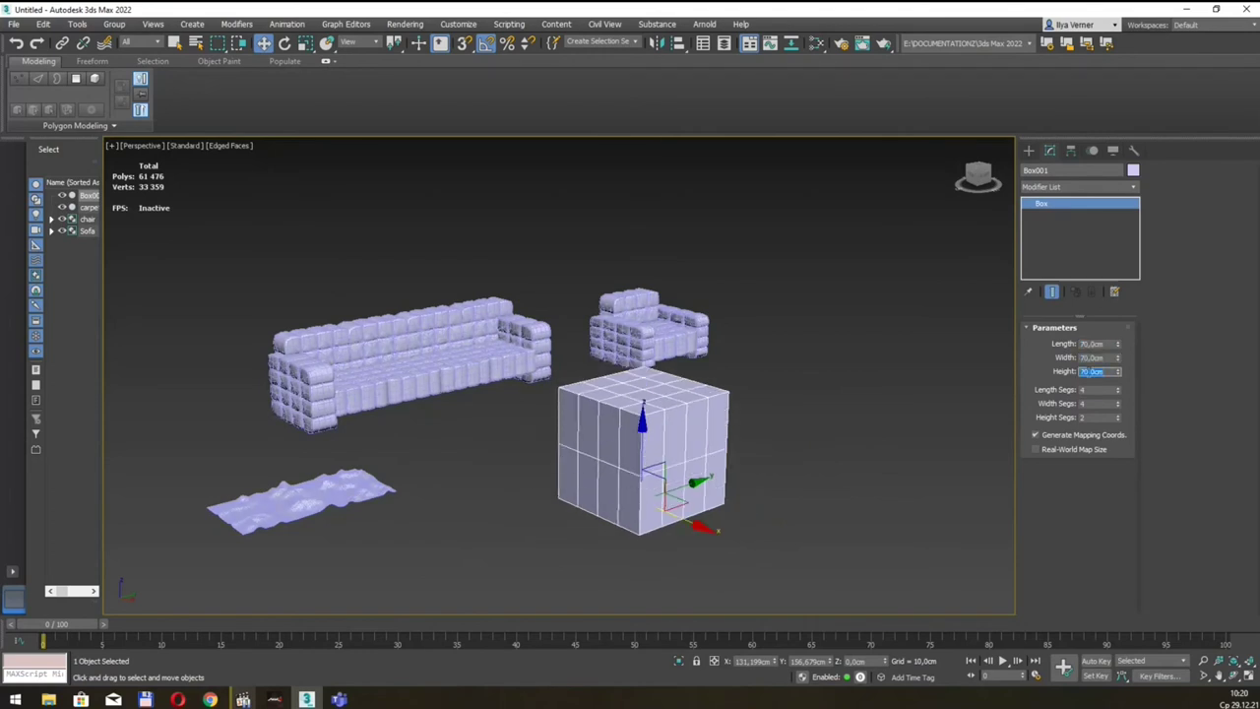
type("10")
key("Return")
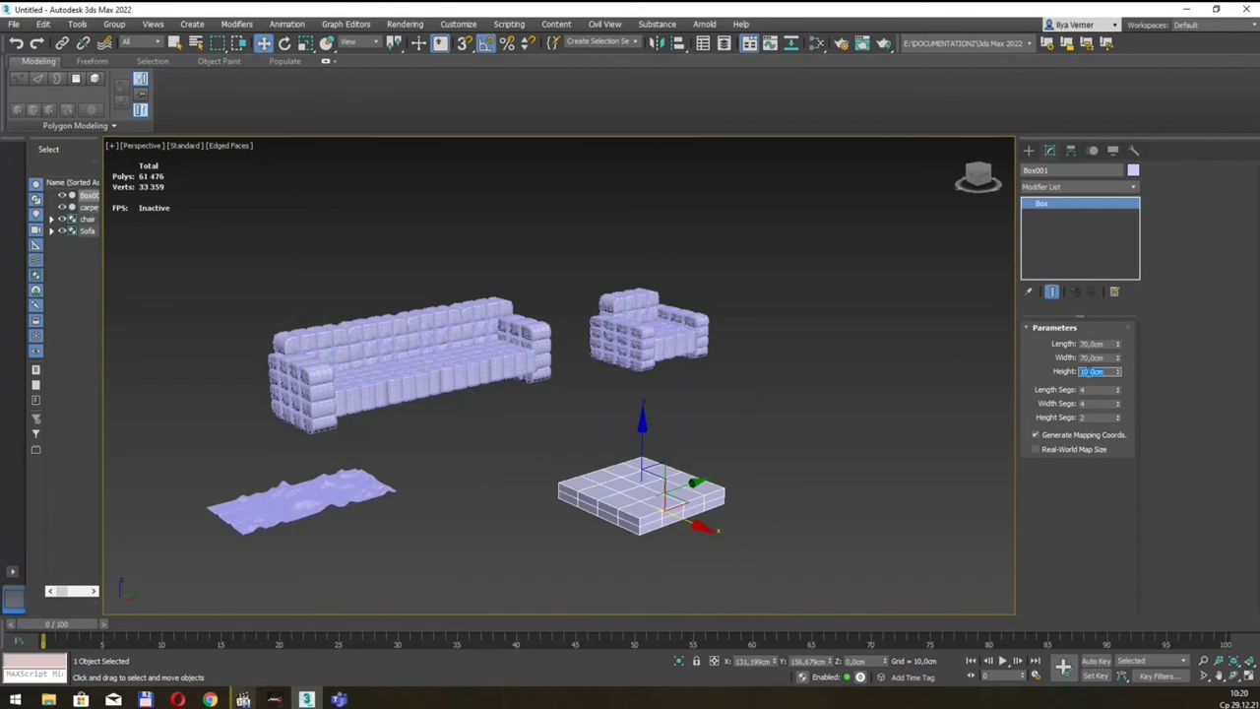
type("20")
key("Return")
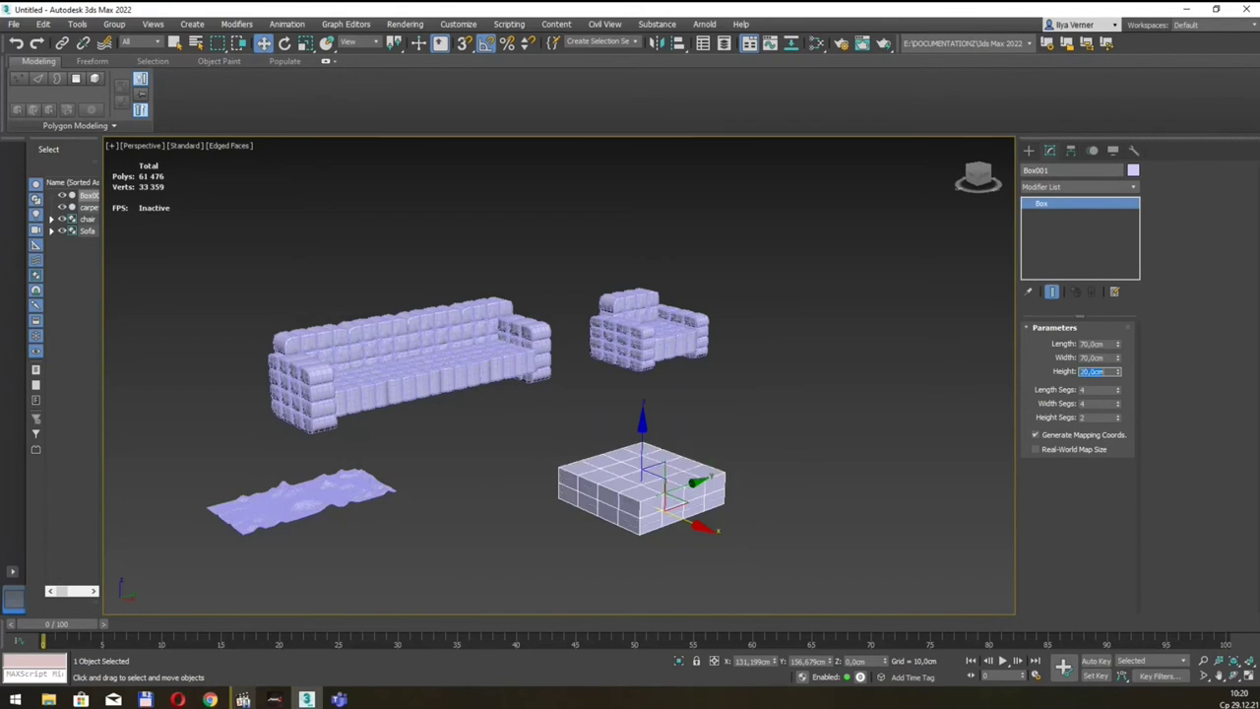
key("alt+q")
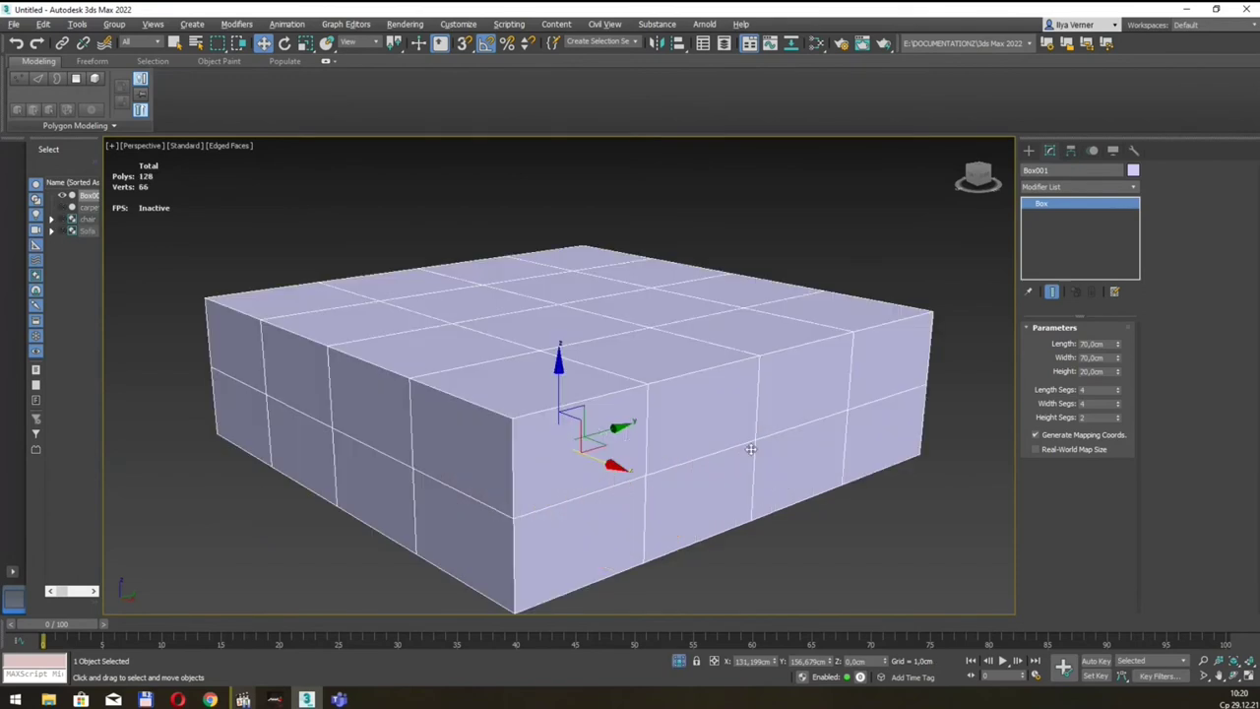
Compare the box with the sofa, chair and carpet, then isolate it again
scroll(666, 359, "down", 5)
scroll(660, 354, "up", 2)
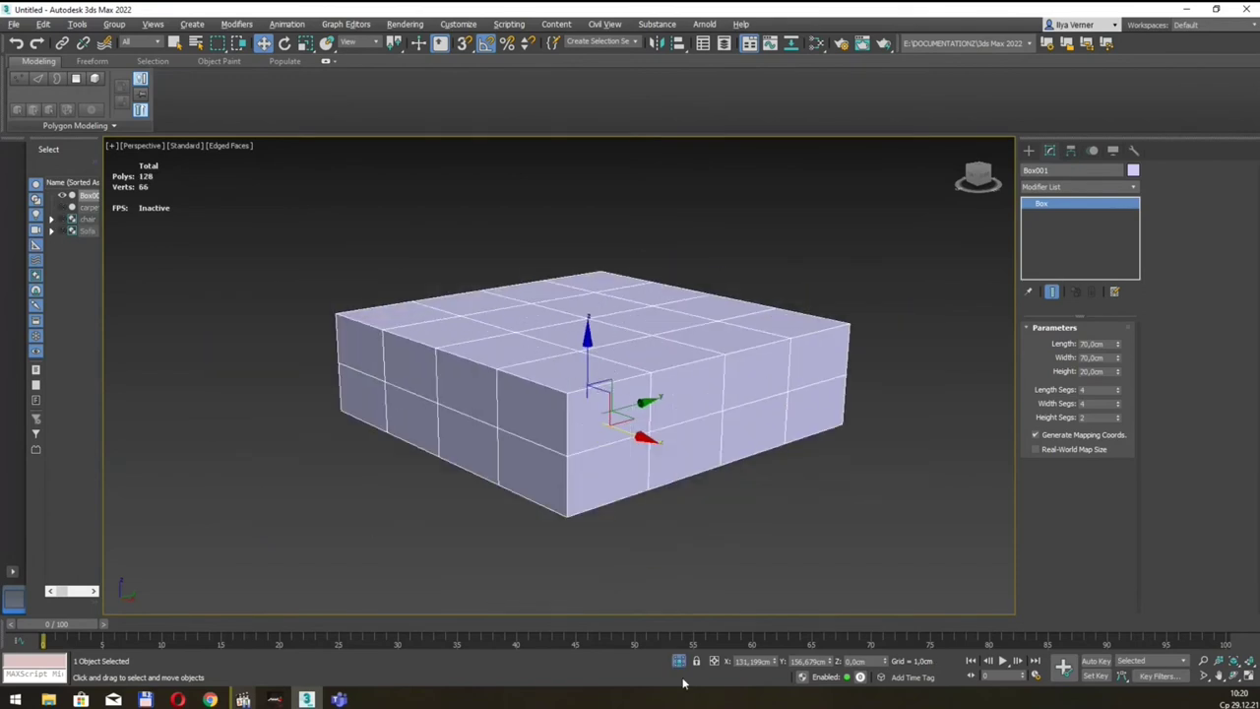
key("alt+q")
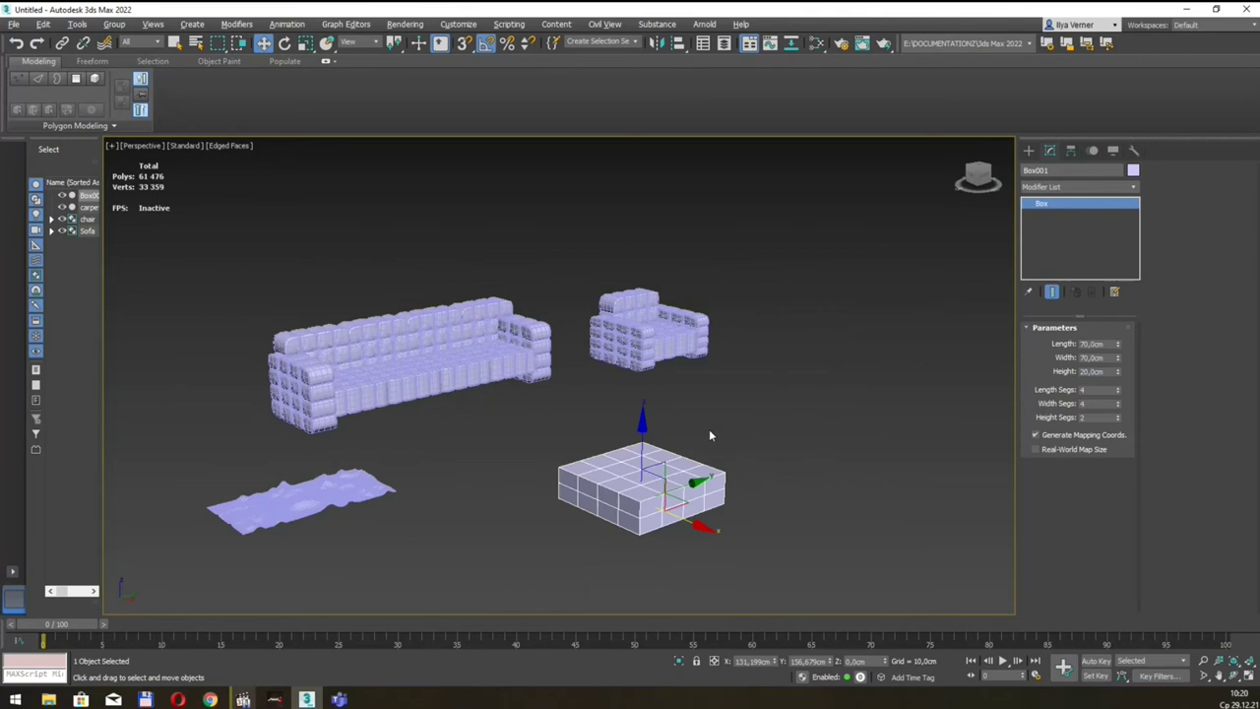
key("alt+q")
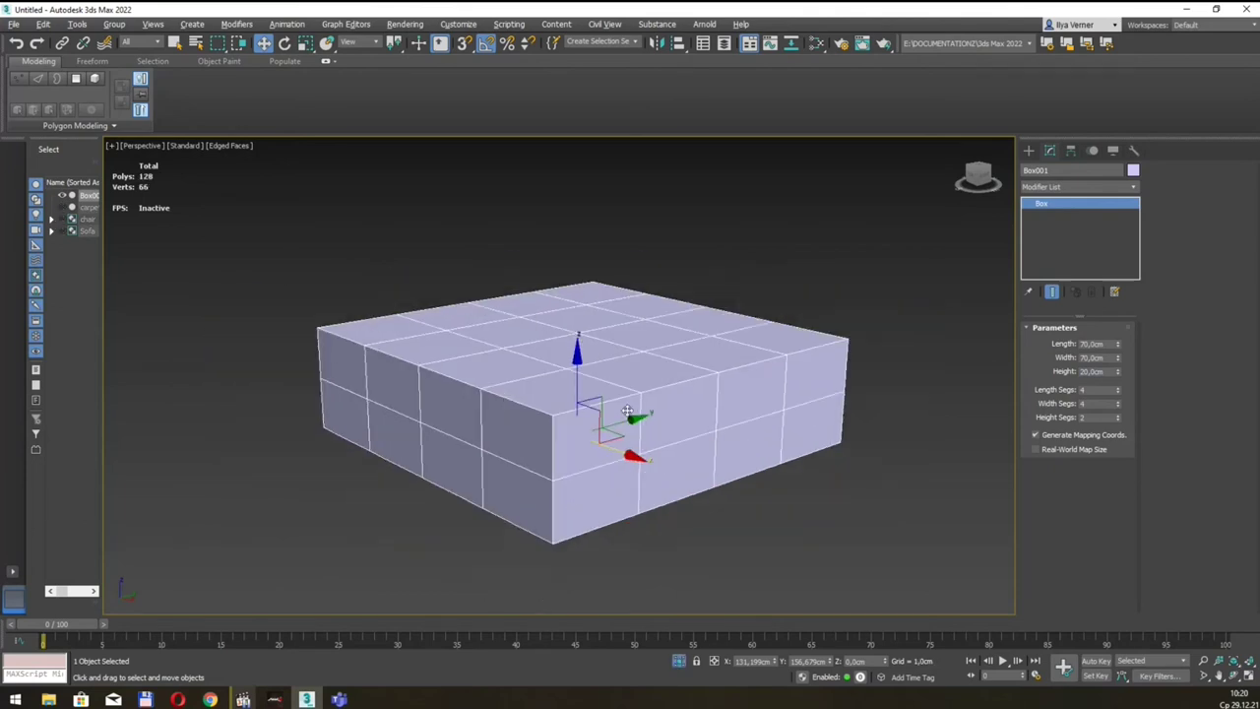
key("q")
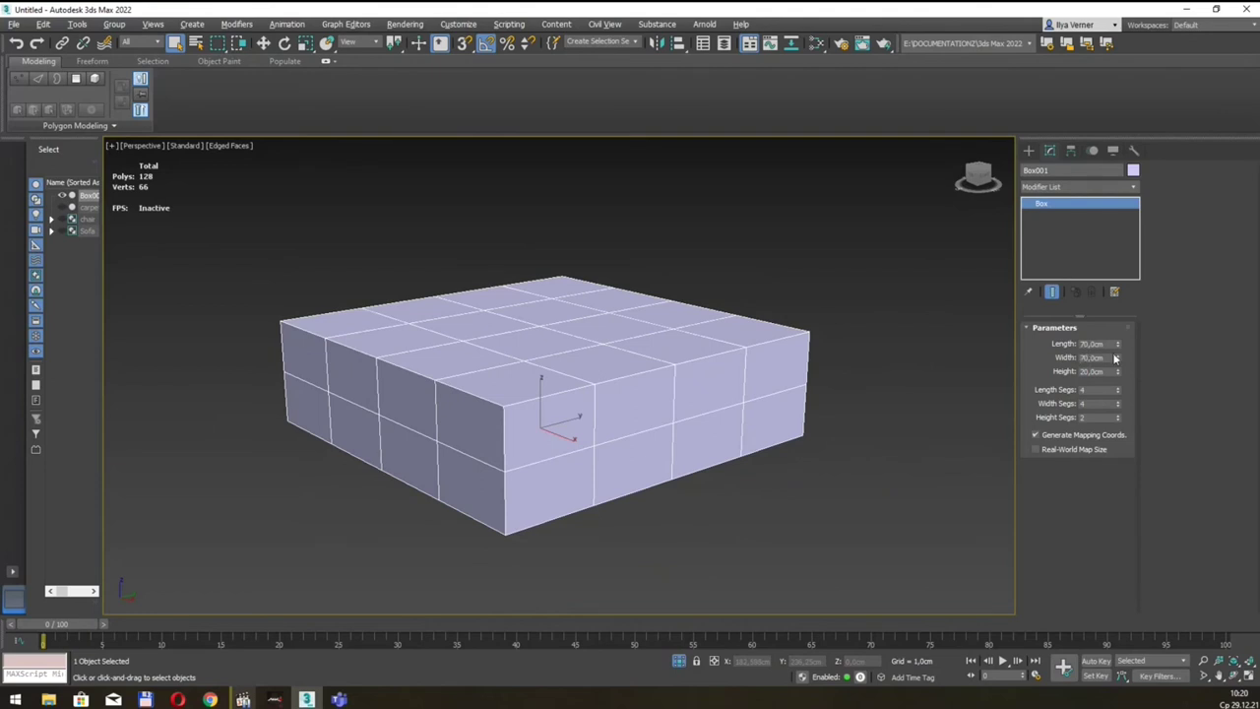
Give the box 20 length, 20 width and 6 height segments
double_click(1103, 390)
type("0")
key("Tab")
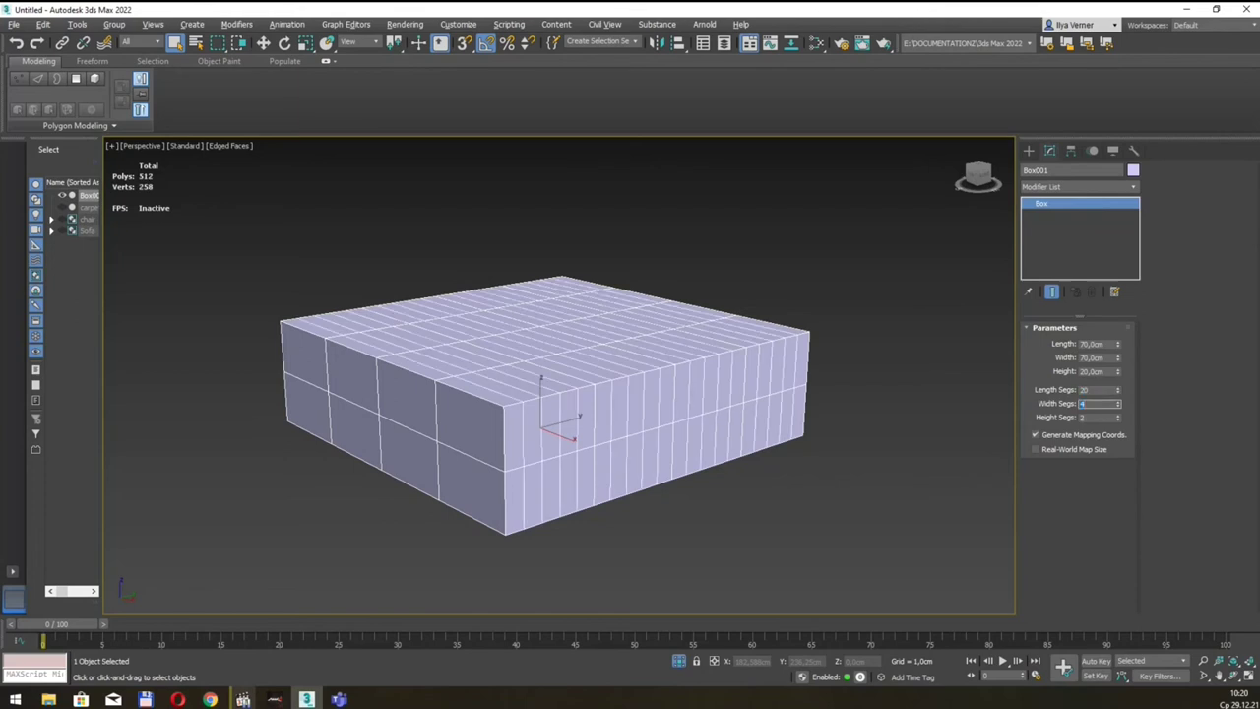
type("20")
key("Tab")
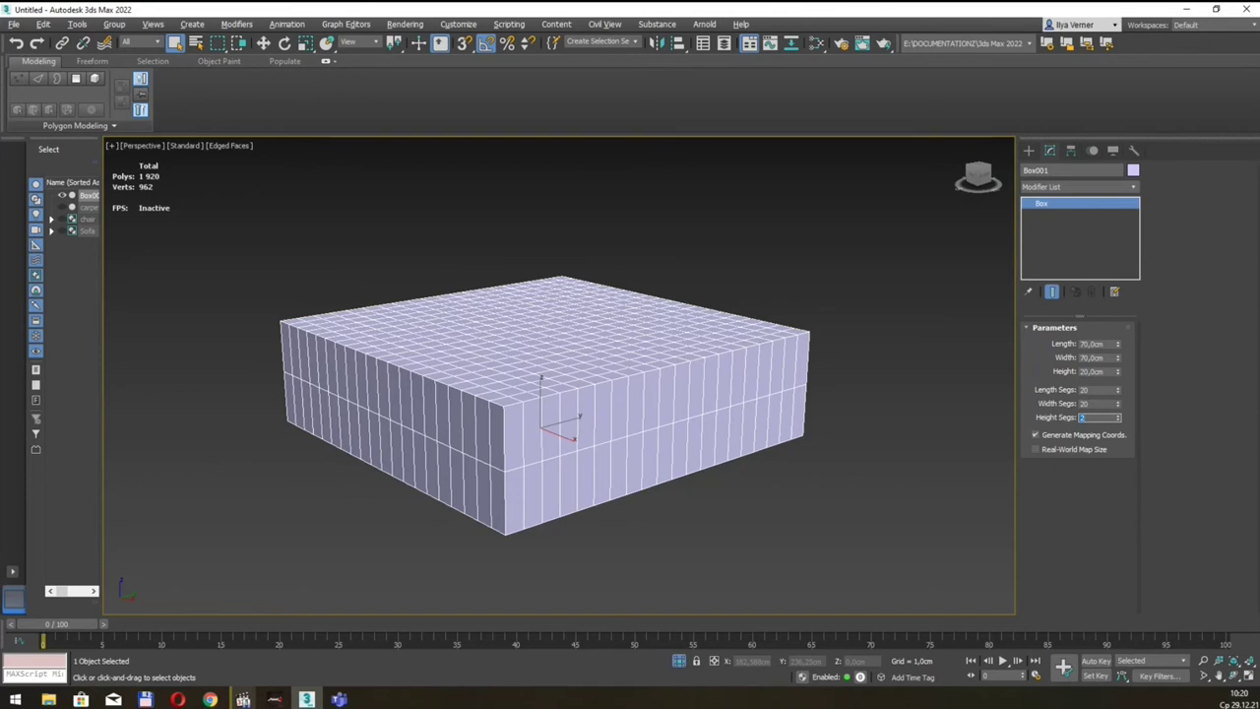
type("6")
key("Return")
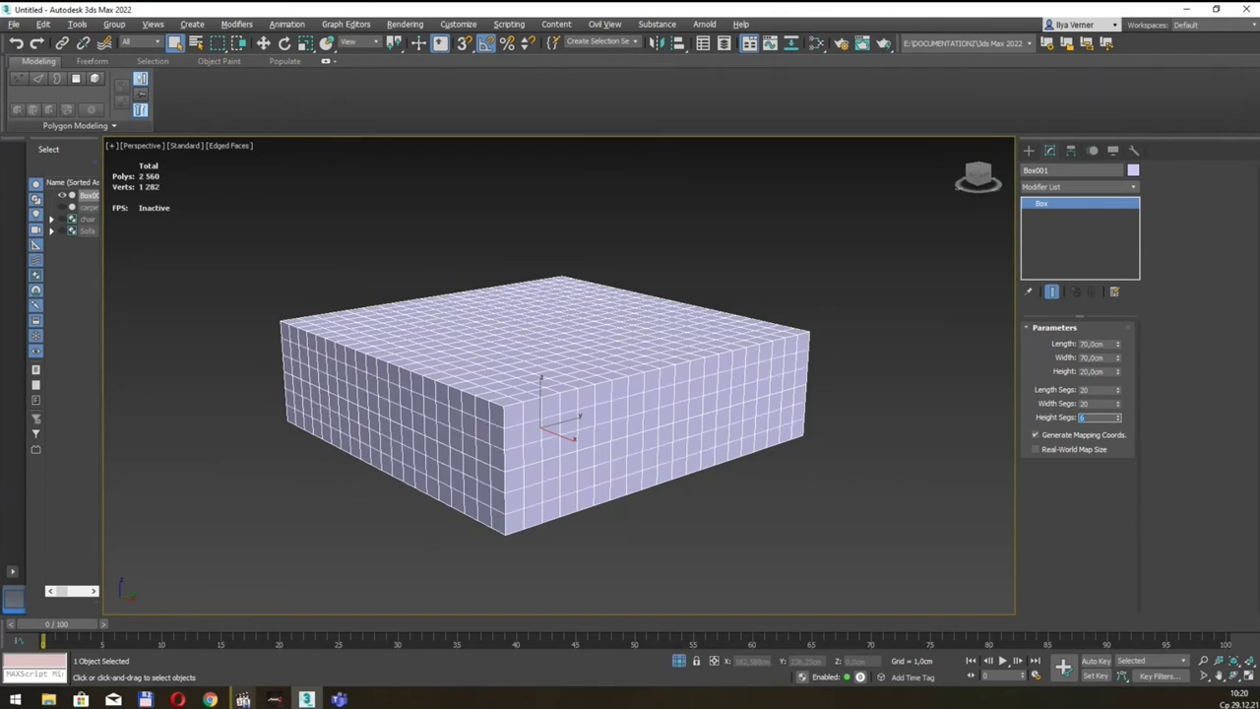
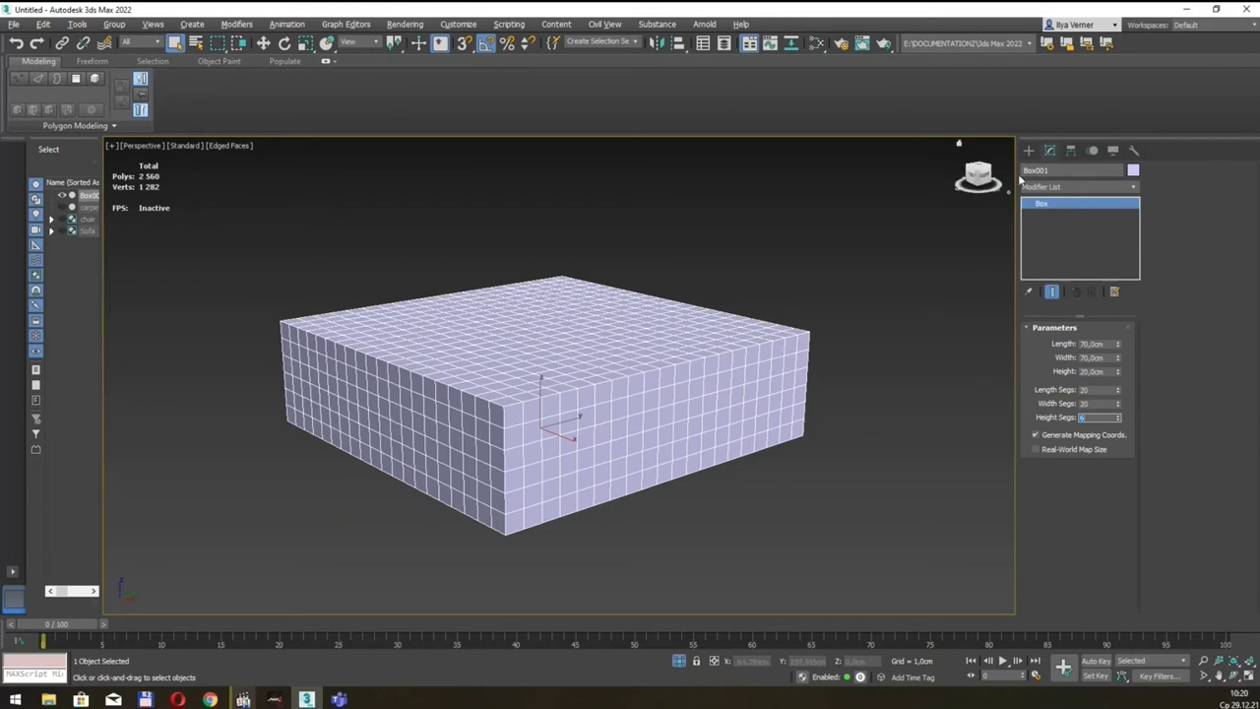
Rename the 70×70×20 cm box from Box001 to Pillow and check it in Front and Perspective views
left_click(1071, 171)
type("Pi")
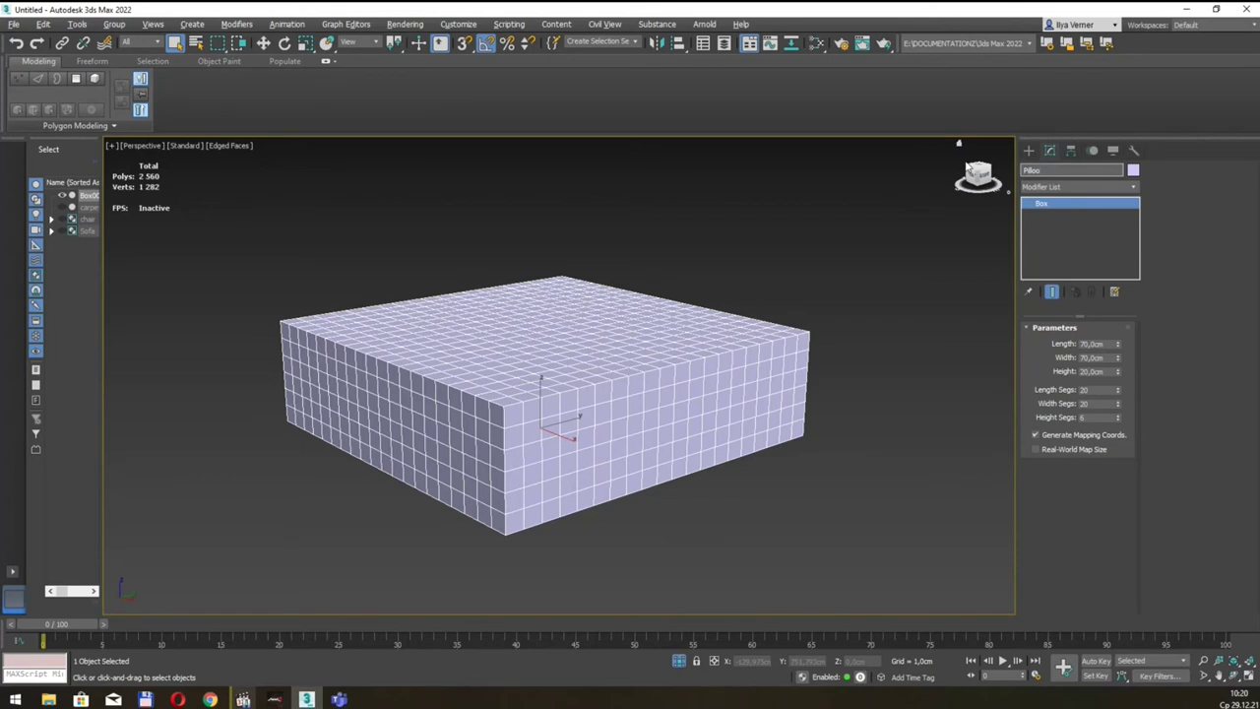
type("low")
mouse_move(894, 329)
middle_mouse_down("alt")
mouse_move(832, 309)
mouse_move(907, 318)
middle_mouse_up("alt")
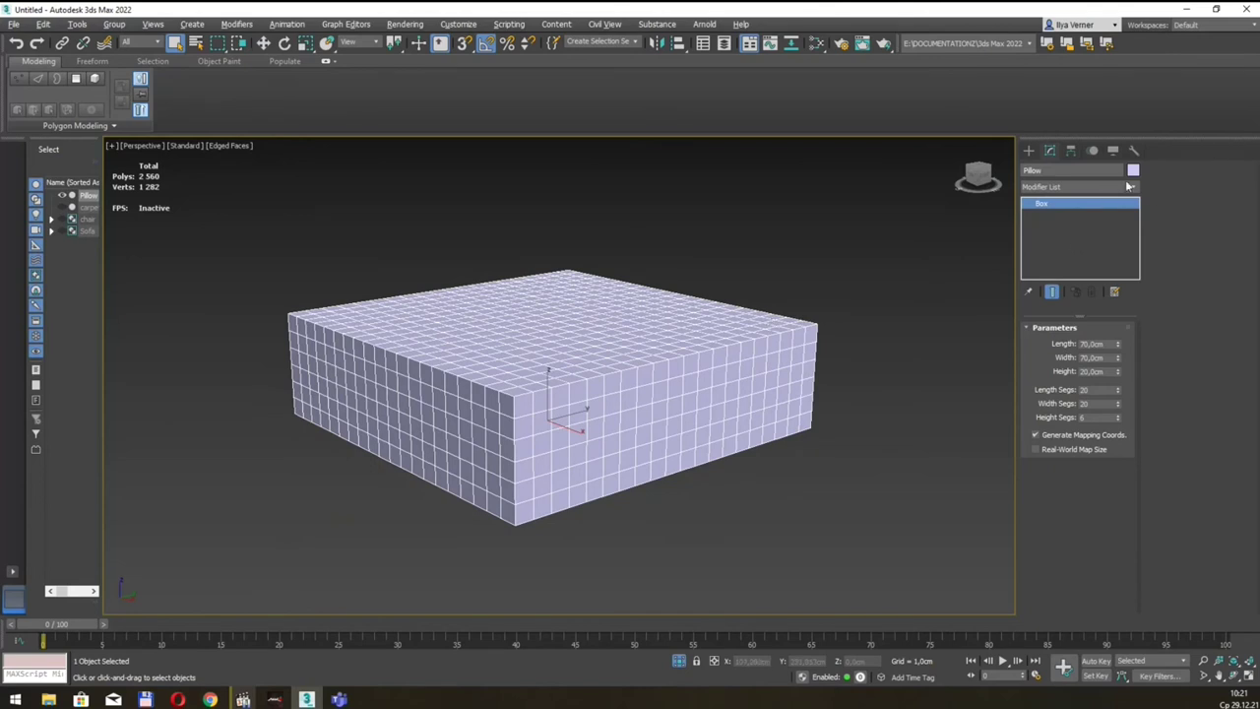
key("f")
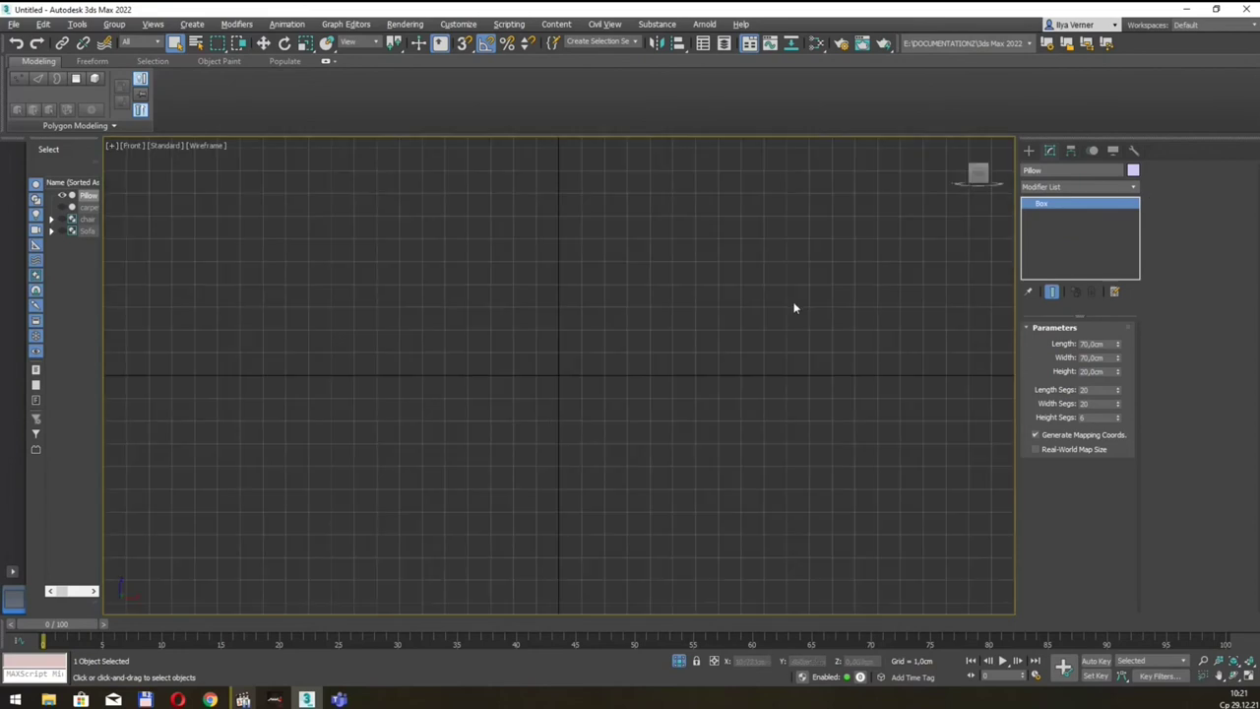
key("shift+z")
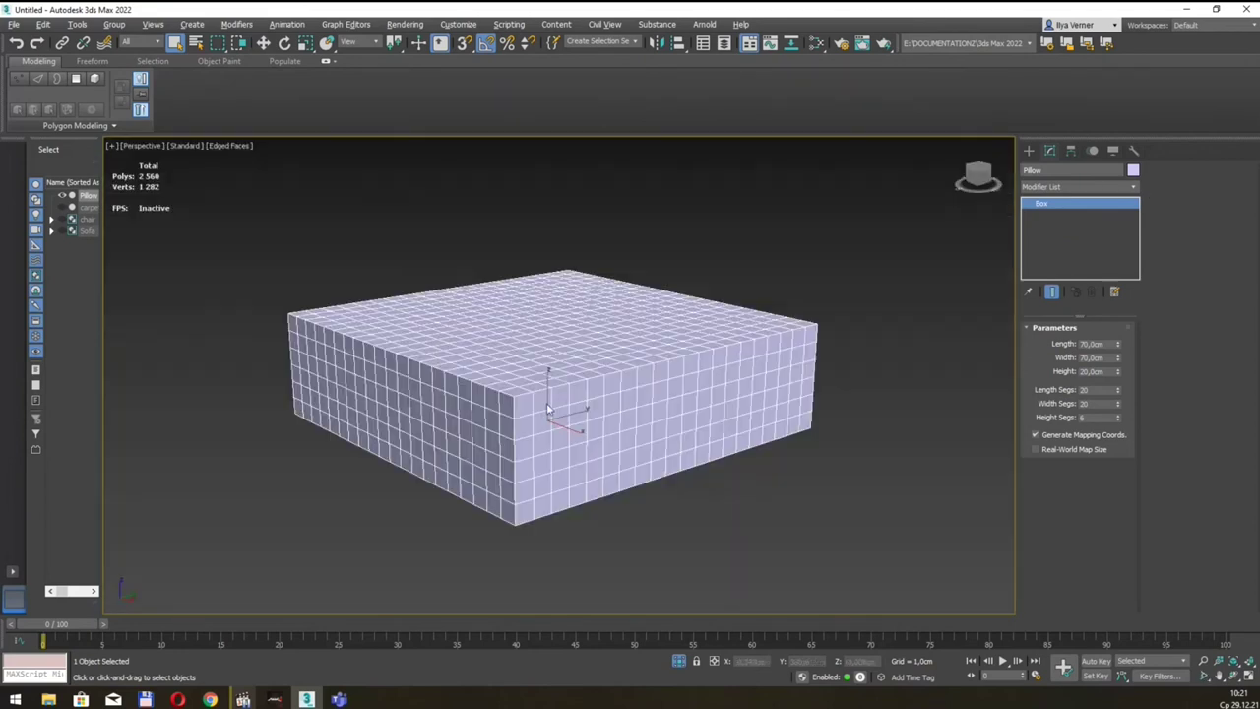
Add an FFD 4x4x4 modifier to Pillow and enter its Control Points level
left_click(1114, 189)
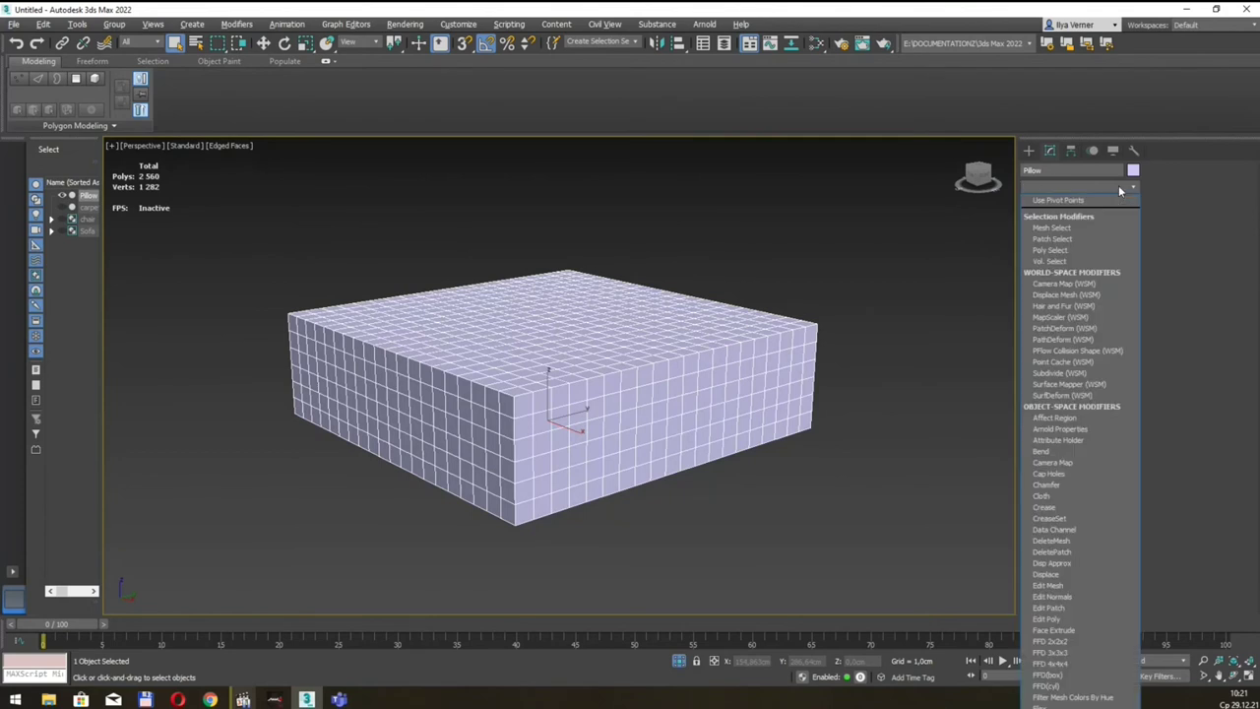
left_click(1113, 664)
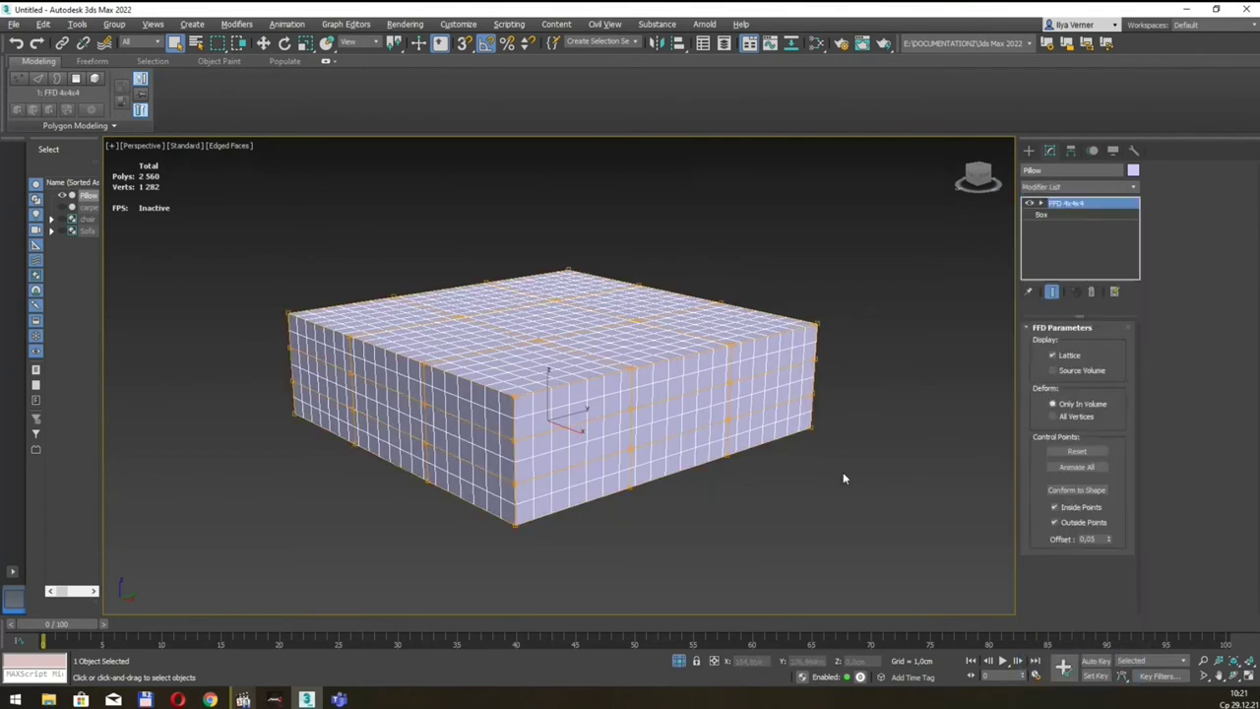
left_click(1042, 203)
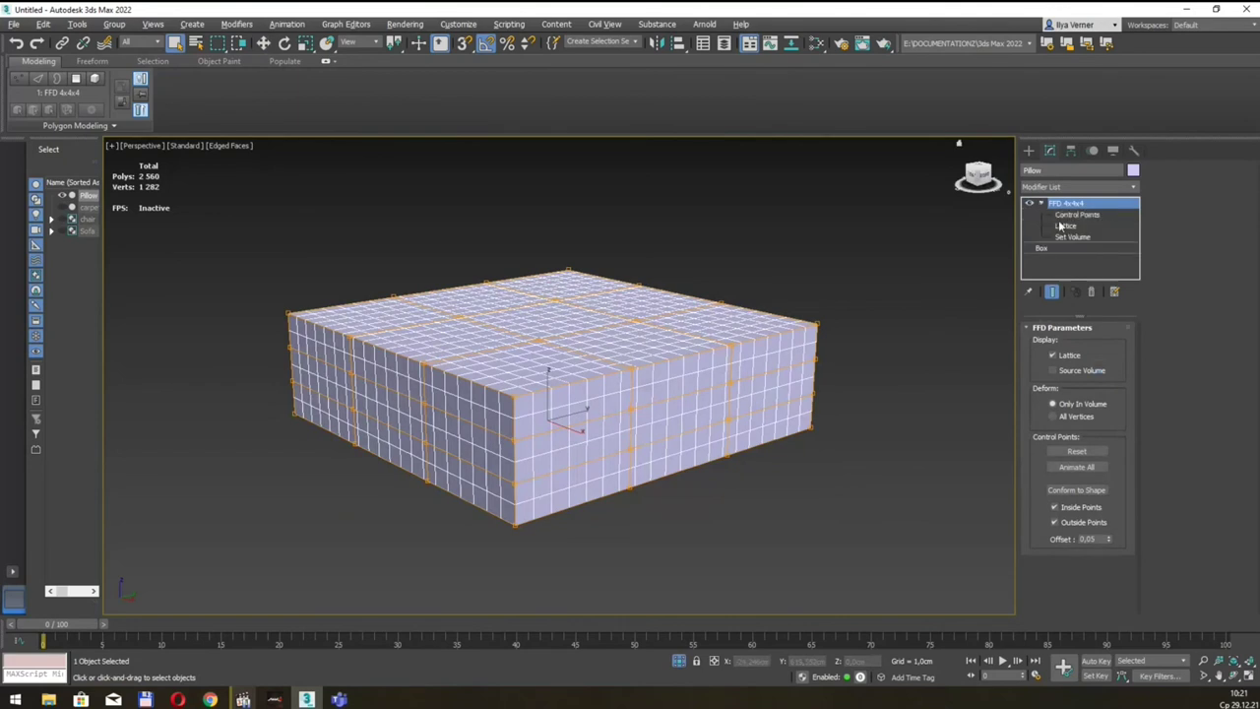
left_click(1063, 226)
left_click(1078, 215)
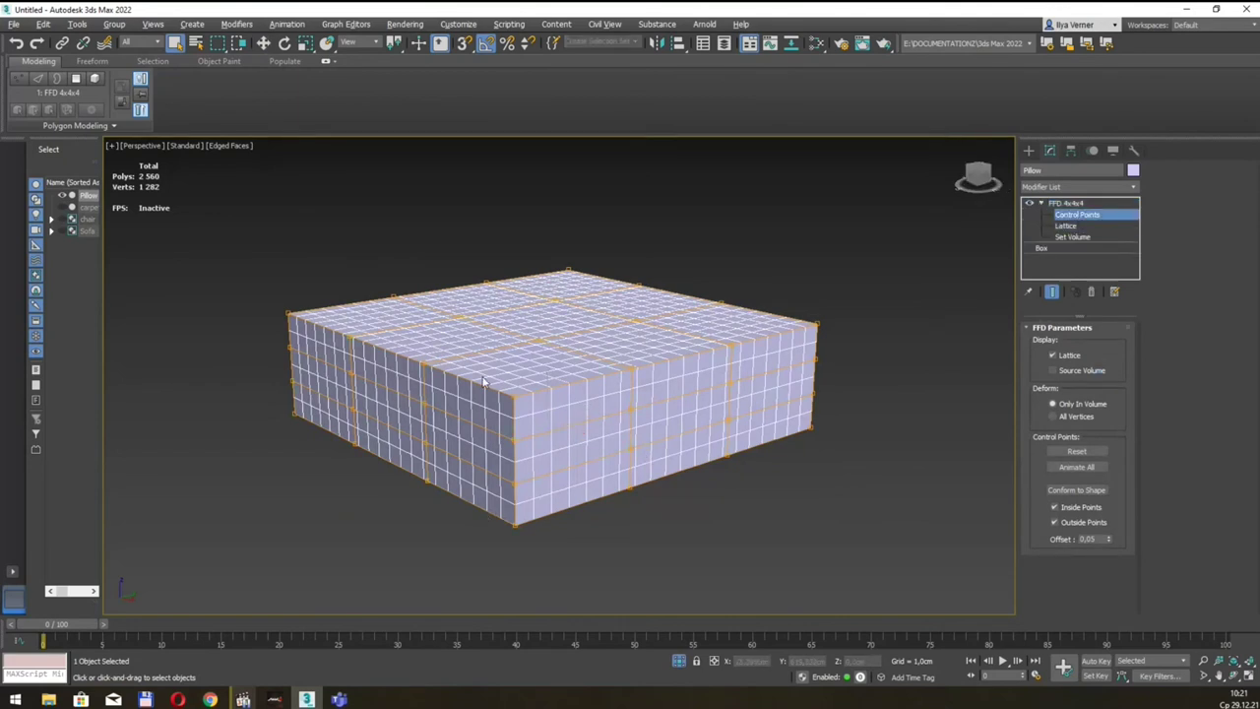
Select the lattice's middle control points and scale them up to puff the box
left_click_drag(481, 492, 545, 579)
left_click_drag(312, 481, 313, 479)
left_click_drag(848, 369, 794, 479)
middle_click_drag(793, 474, 718, 333, "alt")
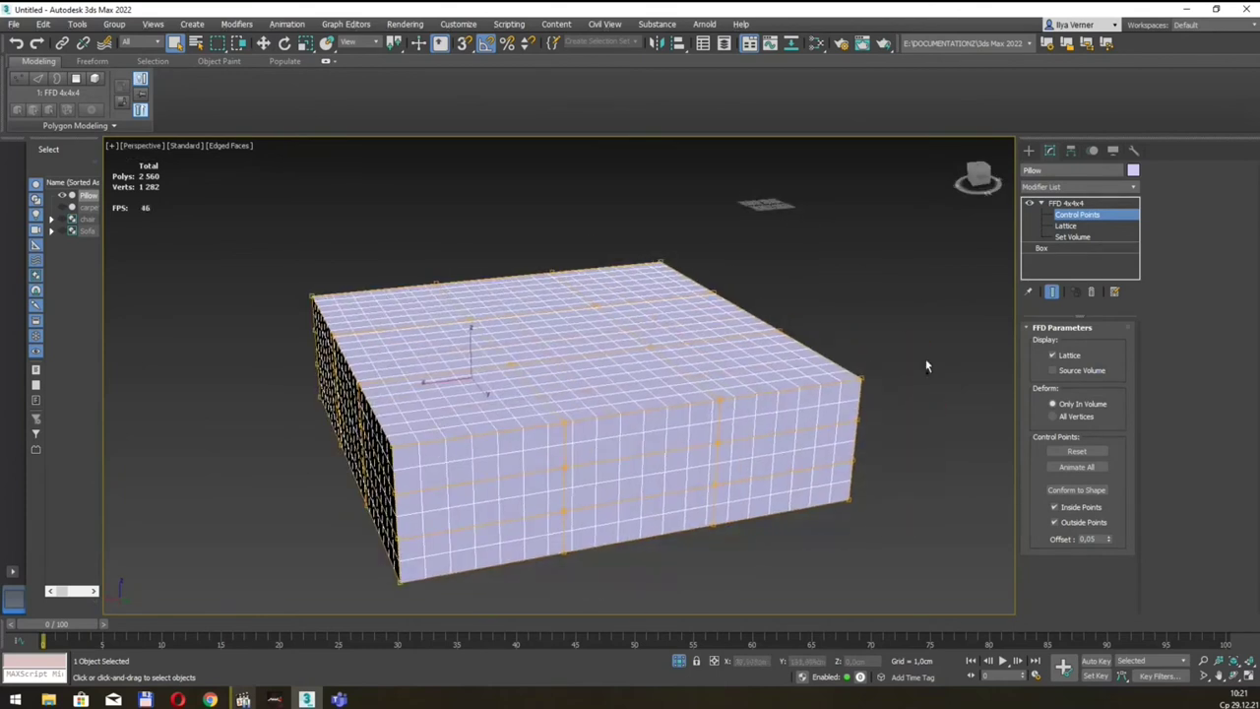
left_click_drag(836, 519, 832, 524)
mouse_move(773, 392)
middle_mouse_down("alt")
mouse_move(809, 326)
mouse_move(719, 323)
mouse_move(749, 321)
middle_mouse_up("alt")
key("r")
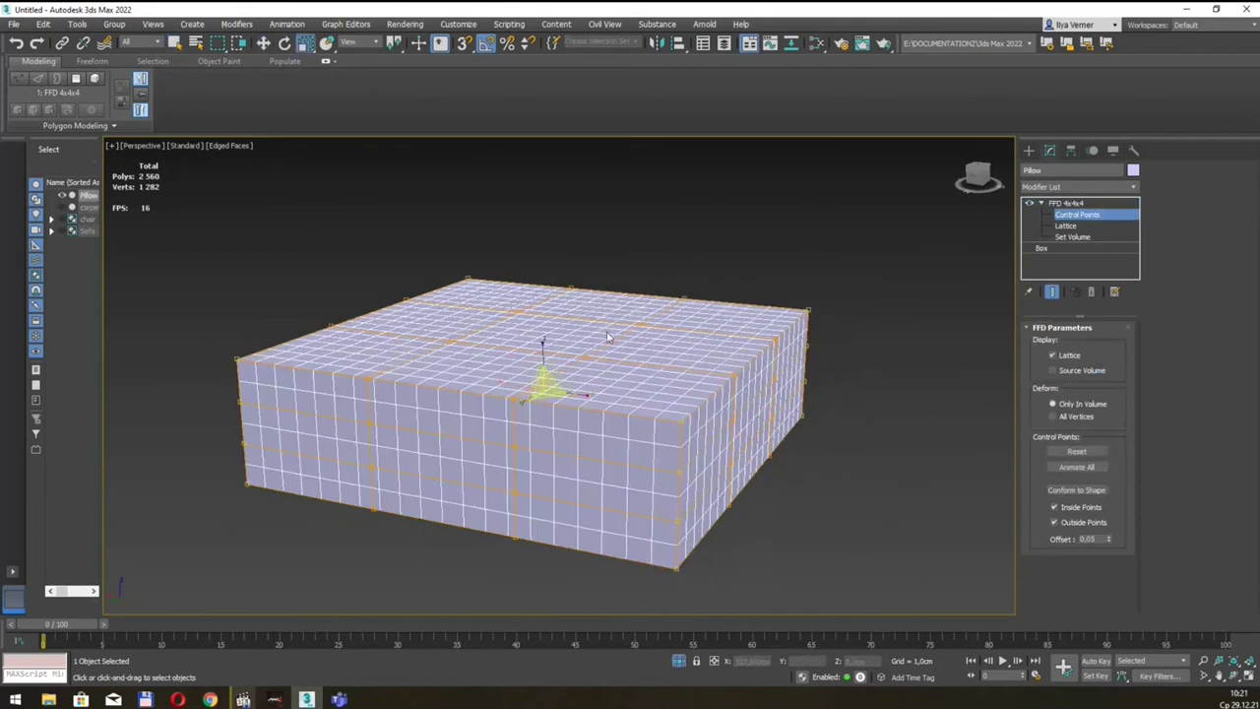
mouse_move(542, 379)
left_mouse_down()
mouse_move(592, 591)
mouse_move(643, 197)
left_mouse_up()
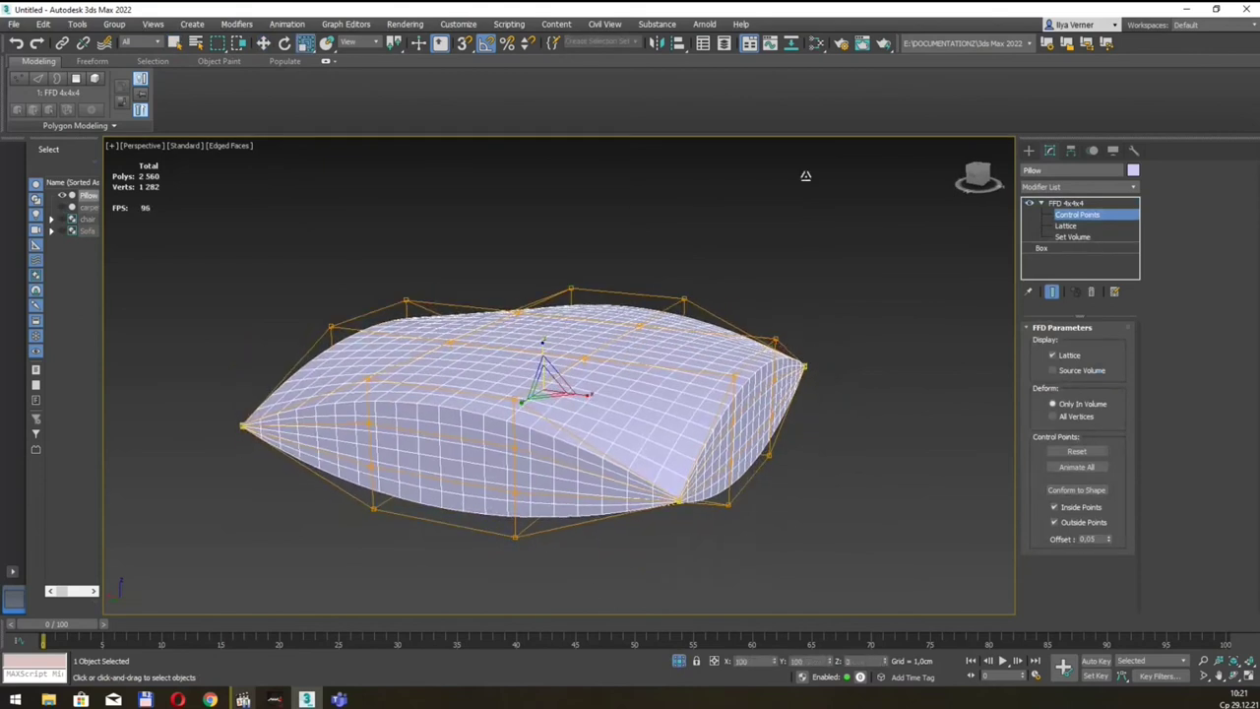
mouse_move(388, 341)
middle_mouse_down("alt")
mouse_move(592, 340)
mouse_move(606, 349)
mouse_move(573, 430)
middle_mouse_up("alt")
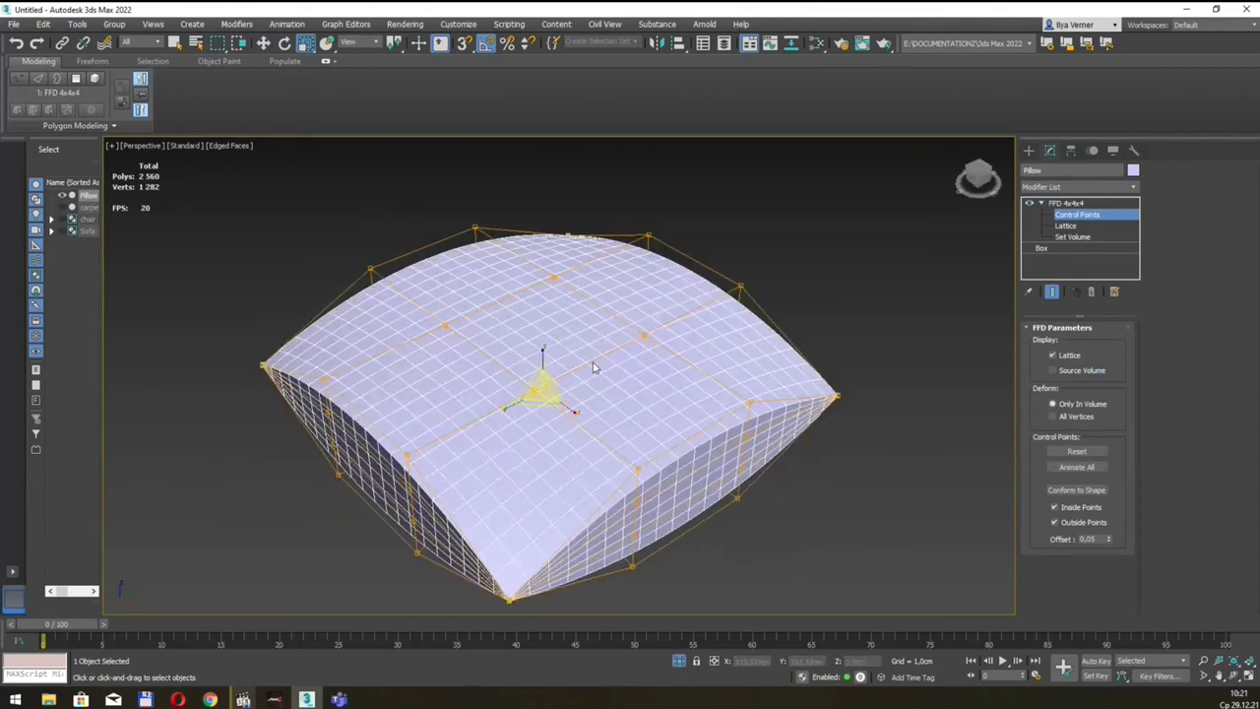
mouse_move(496, 555)
left_mouse_down()
mouse_move(474, 558)
mouse_move(416, 499)
left_mouse_up()
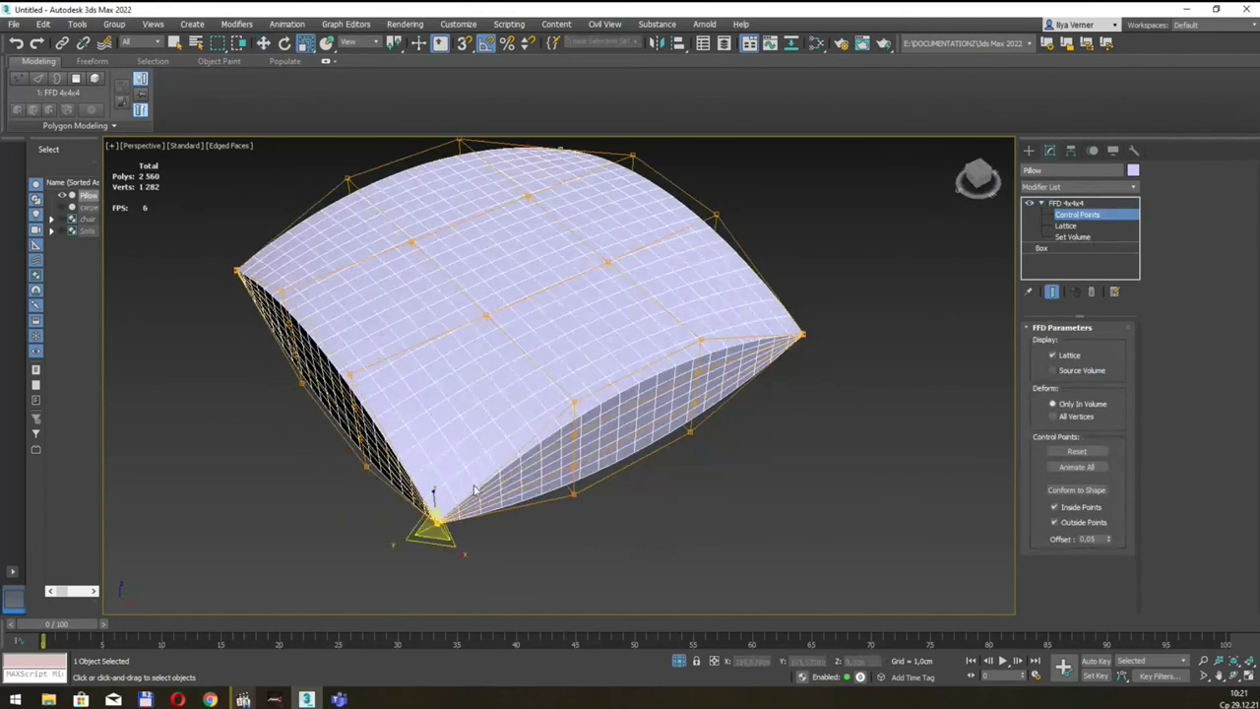
mouse_move(534, 395)
middle_mouse_down("alt")
mouse_move(510, 446)
mouse_move(582, 348)
middle_mouse_up("alt")
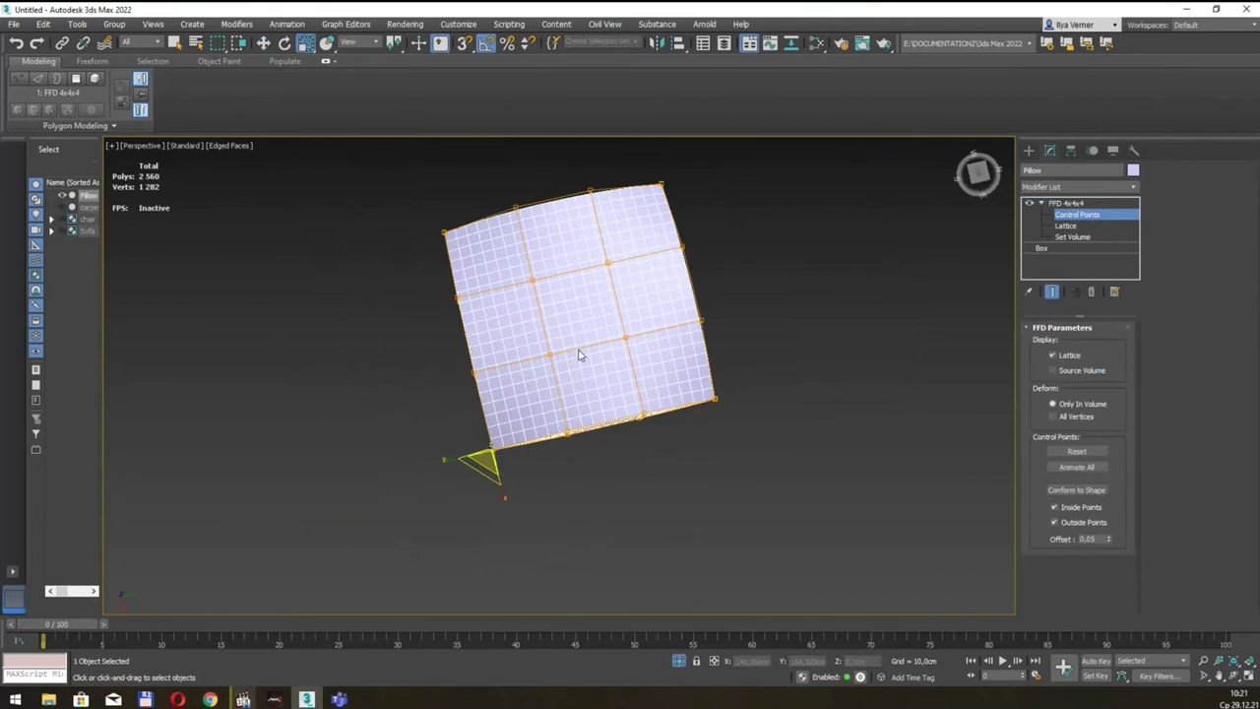
Pull the pillow's lower-left and lower-right corner points outward
key("w")
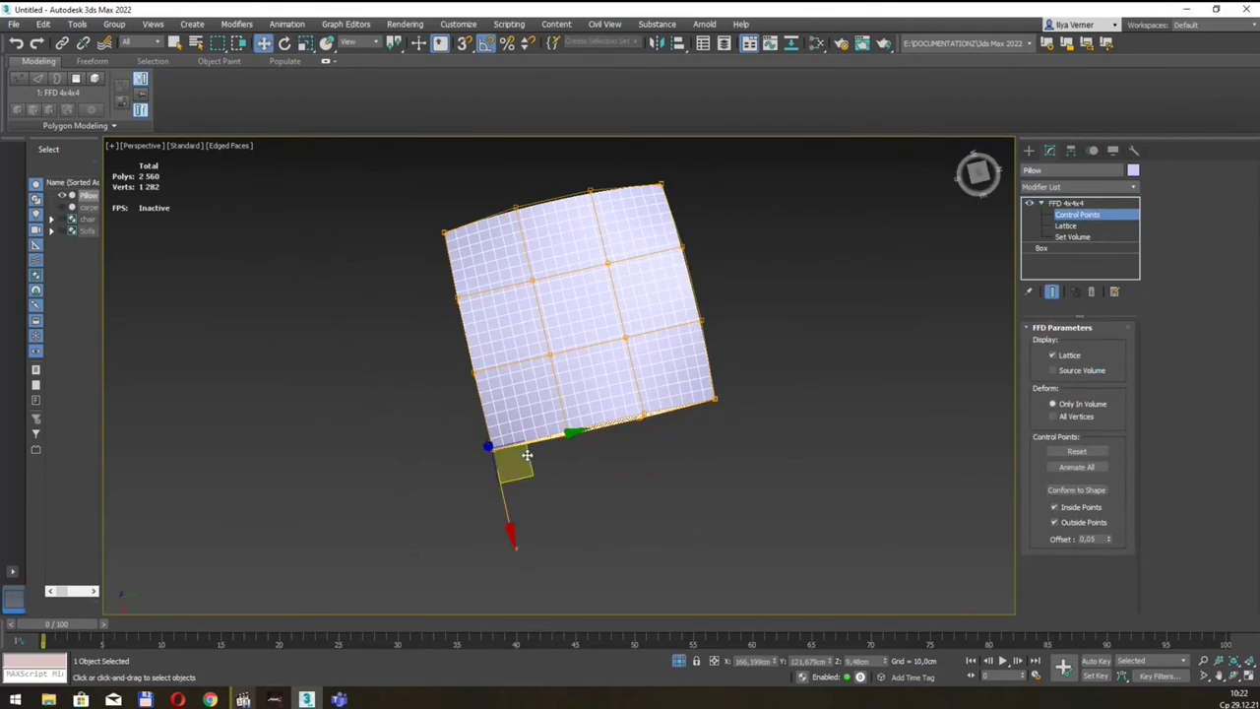
left_click_drag(527, 455, 484, 519)
left_click_drag(755, 371, 694, 451)
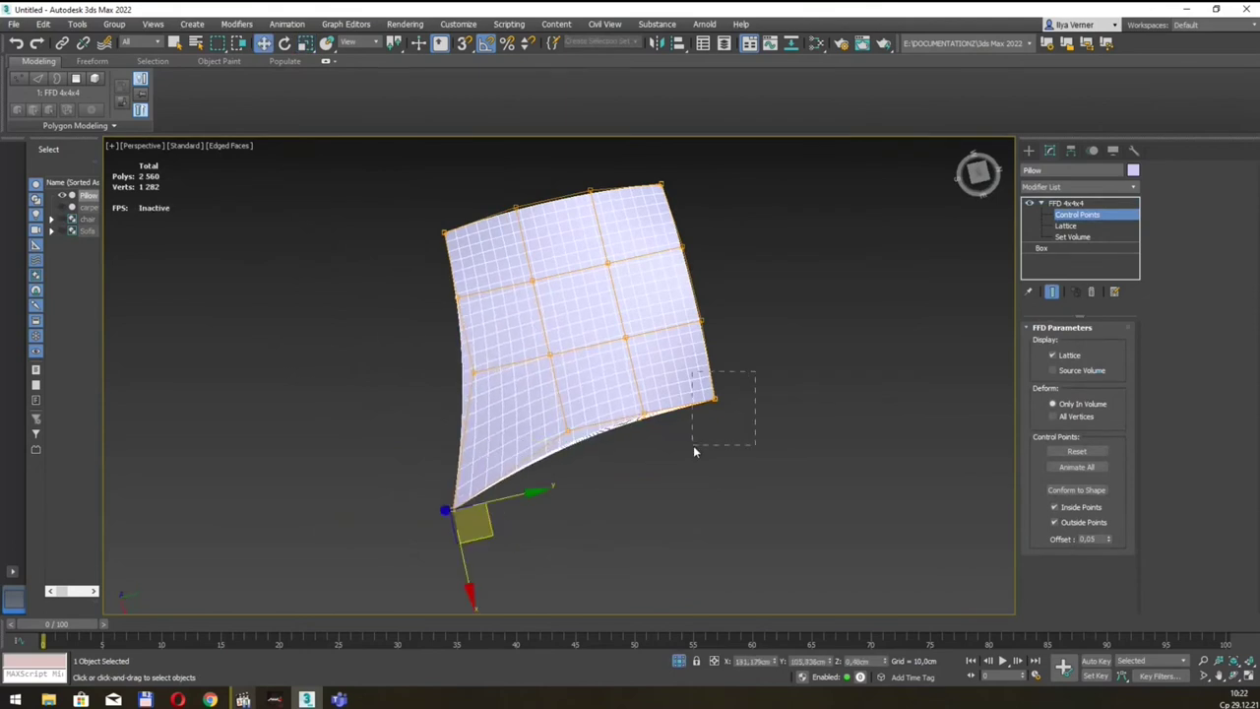
left_click_drag(751, 413, 815, 443)
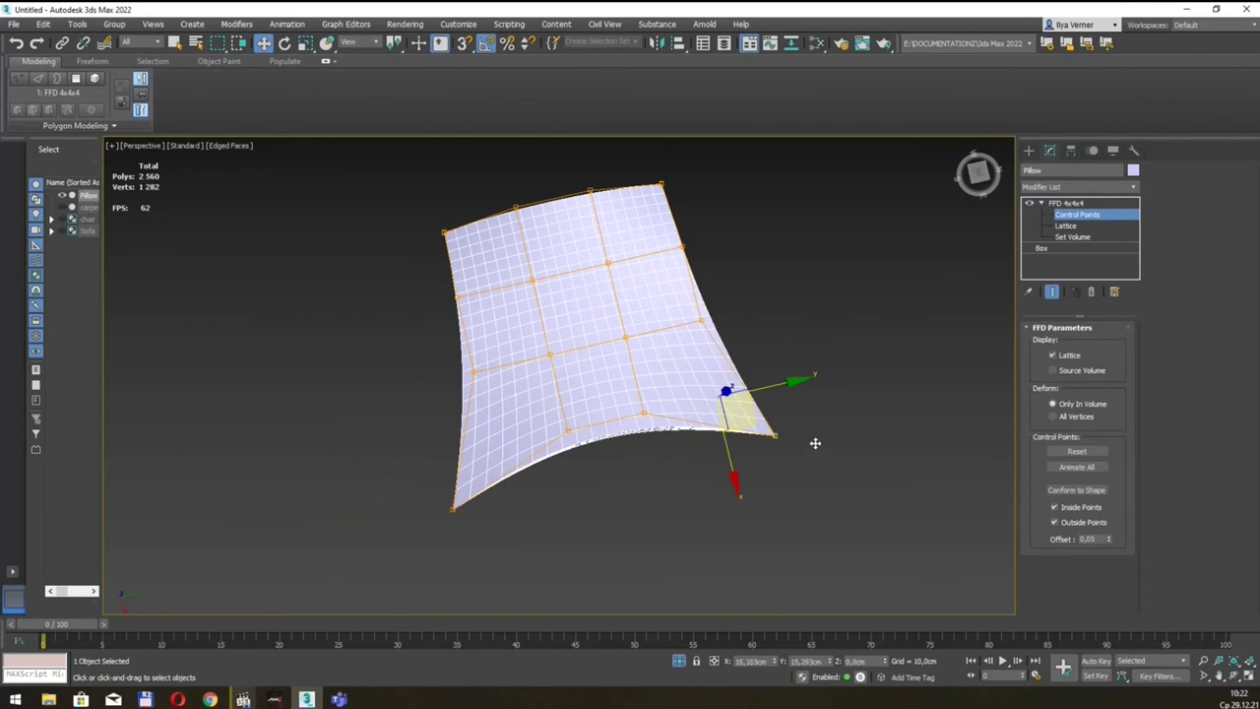
Pull the top-right and top-left corner points outward
middle_click_drag(806, 404, 644, 245)
left_click_drag(640, 239, 604, 312)
mouse_move(681, 292)
middle_mouse_down("alt")
mouse_move(709, 297)
mouse_move(638, 290)
middle_mouse_up("alt")
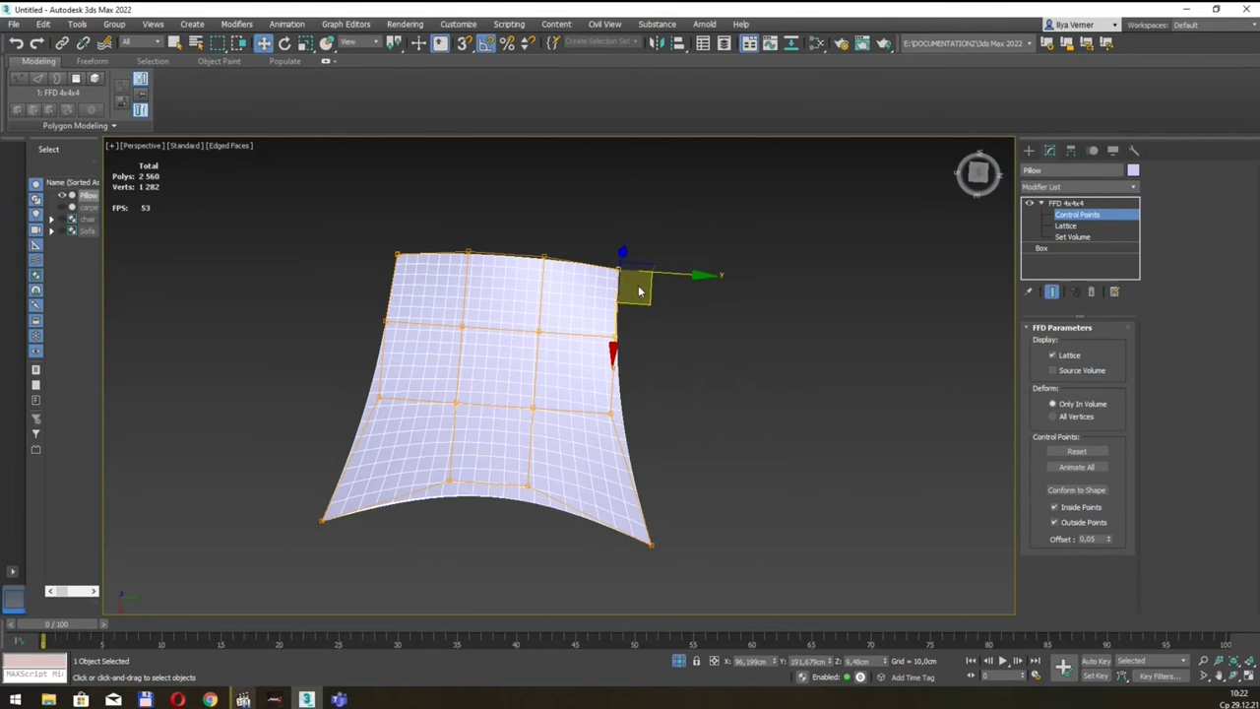
left_click_drag(645, 288, 719, 245)
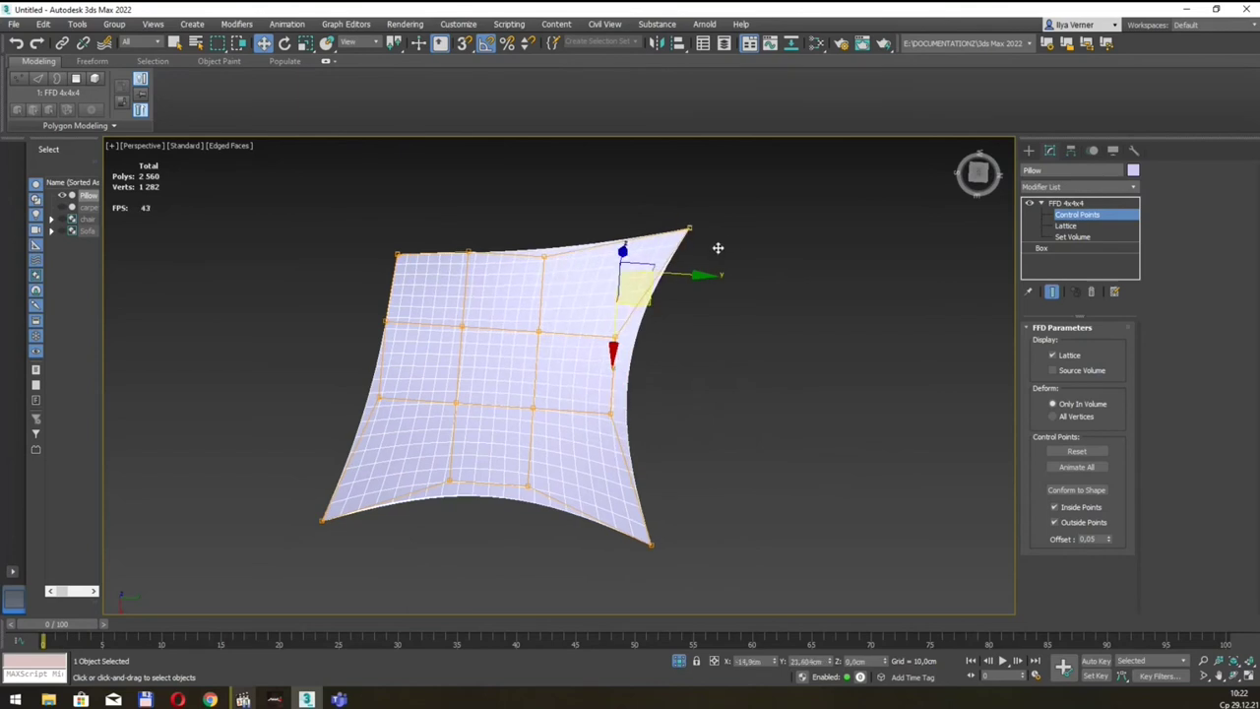
mouse_move(358, 230)
left_mouse_down()
mouse_move(439, 301)
mouse_move(381, 247)
left_mouse_up()
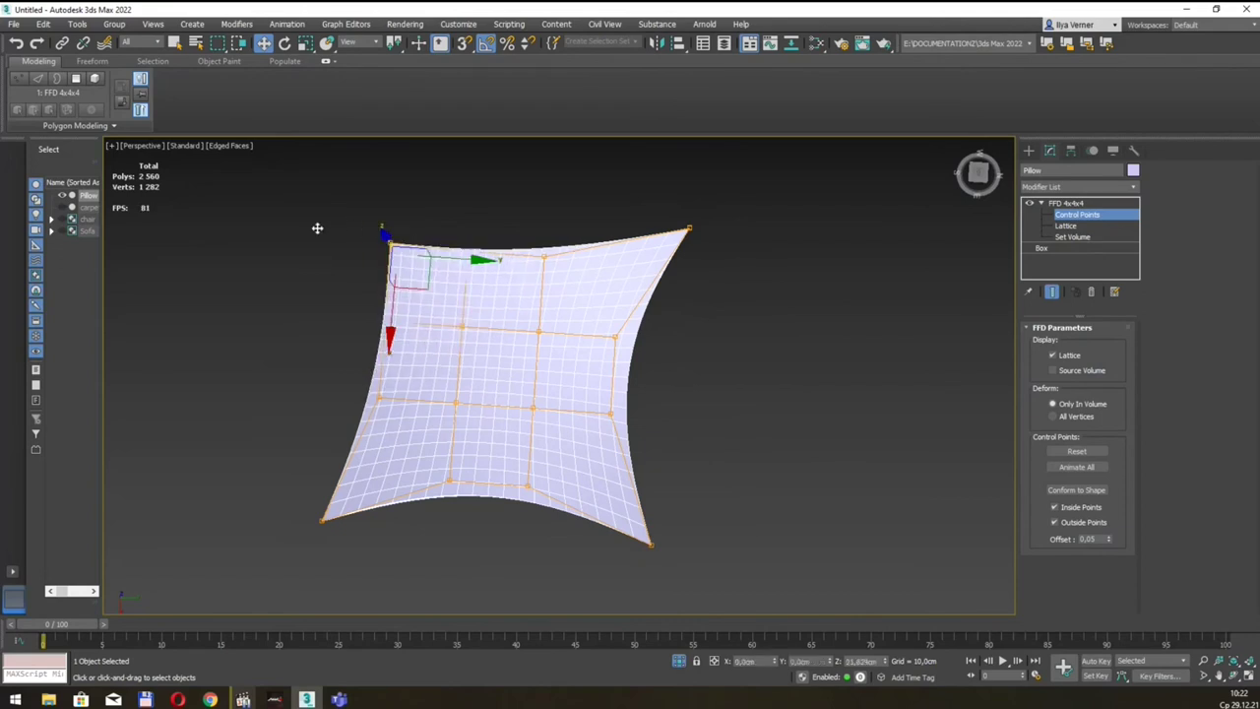
left_click_drag(395, 254, 386, 253)
mouse_move(387, 253)
middle_mouse_down("alt")
mouse_move(403, 341)
mouse_move(611, 316)
mouse_move(463, 315)
mouse_move(568, 324)
mouse_move(577, 351)
mouse_move(533, 338)
mouse_move(614, 394)
mouse_move(601, 391)
middle_mouse_up("alt")
Raise the pillow's top-edge control points to dome its top
left_click_drag(499, 368, 462, 406)
left_click_drag(559, 397, 547, 362)
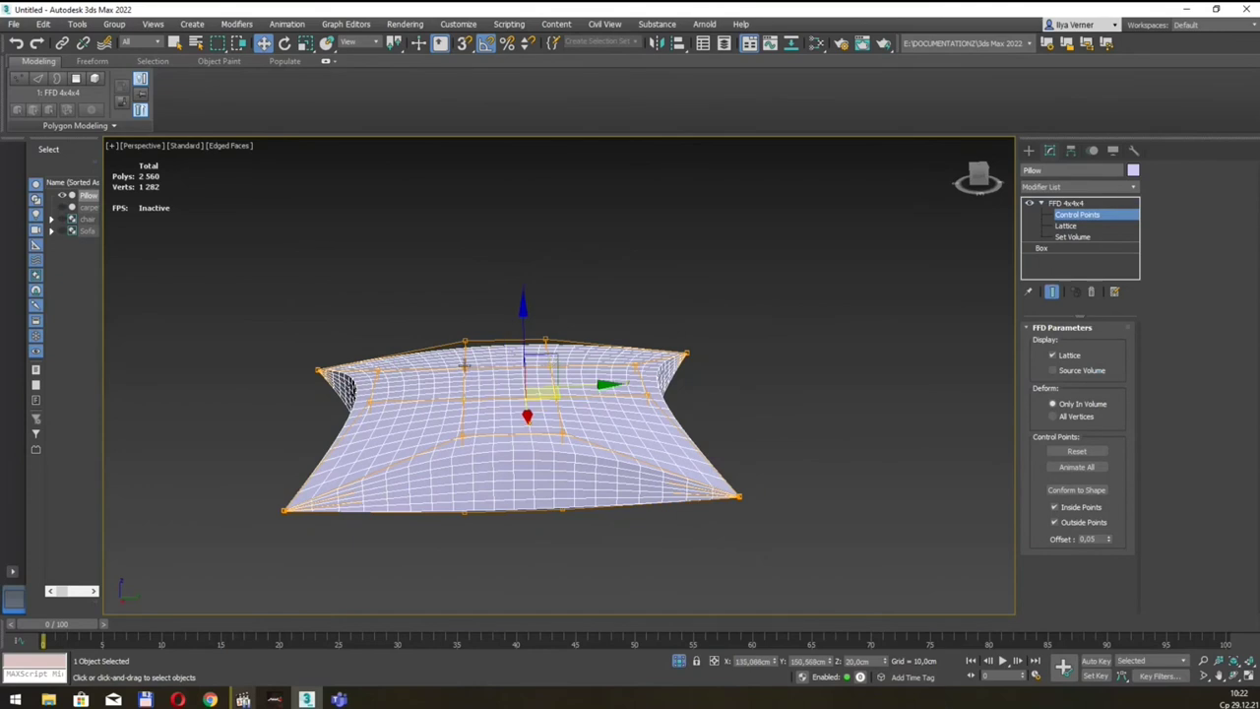
left_click(505, 337)
left_click_drag(505, 337, 506, 252)
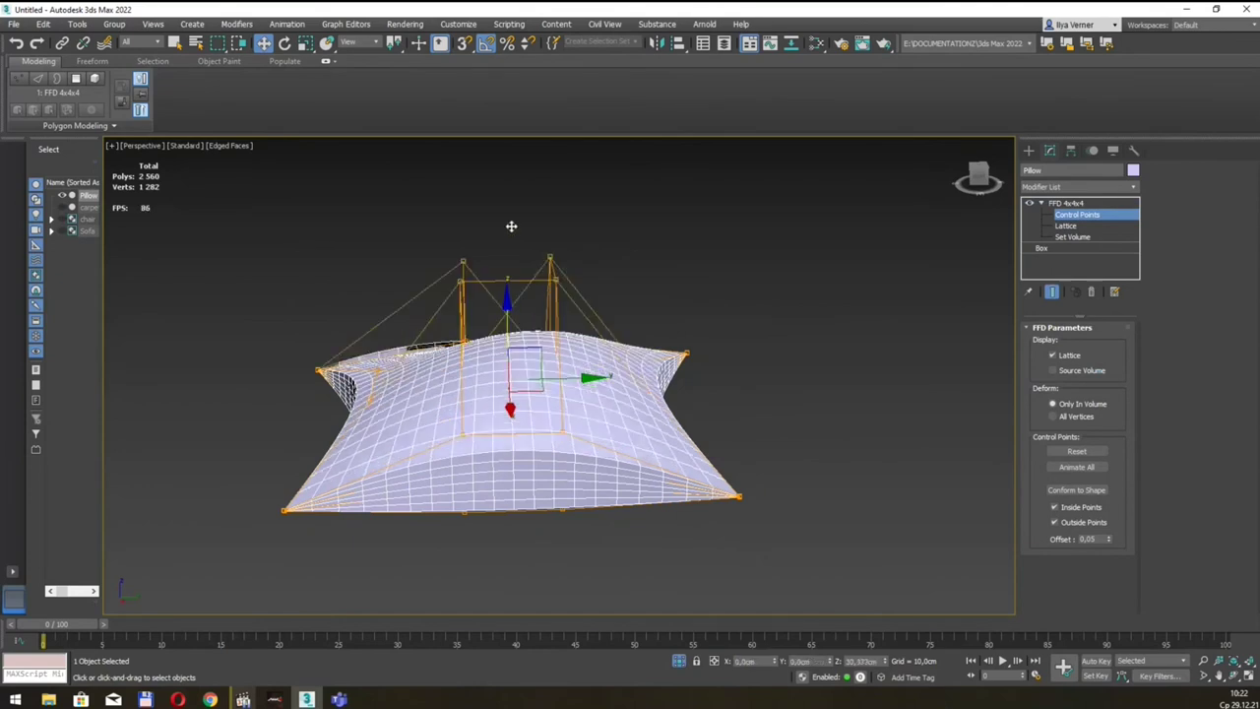
left_click_drag(507, 252, 506, 259)
mouse_move(323, 463)
middle_mouse_down("alt")
mouse_move(368, 349)
mouse_move(408, 399)
middle_mouse_up("alt")
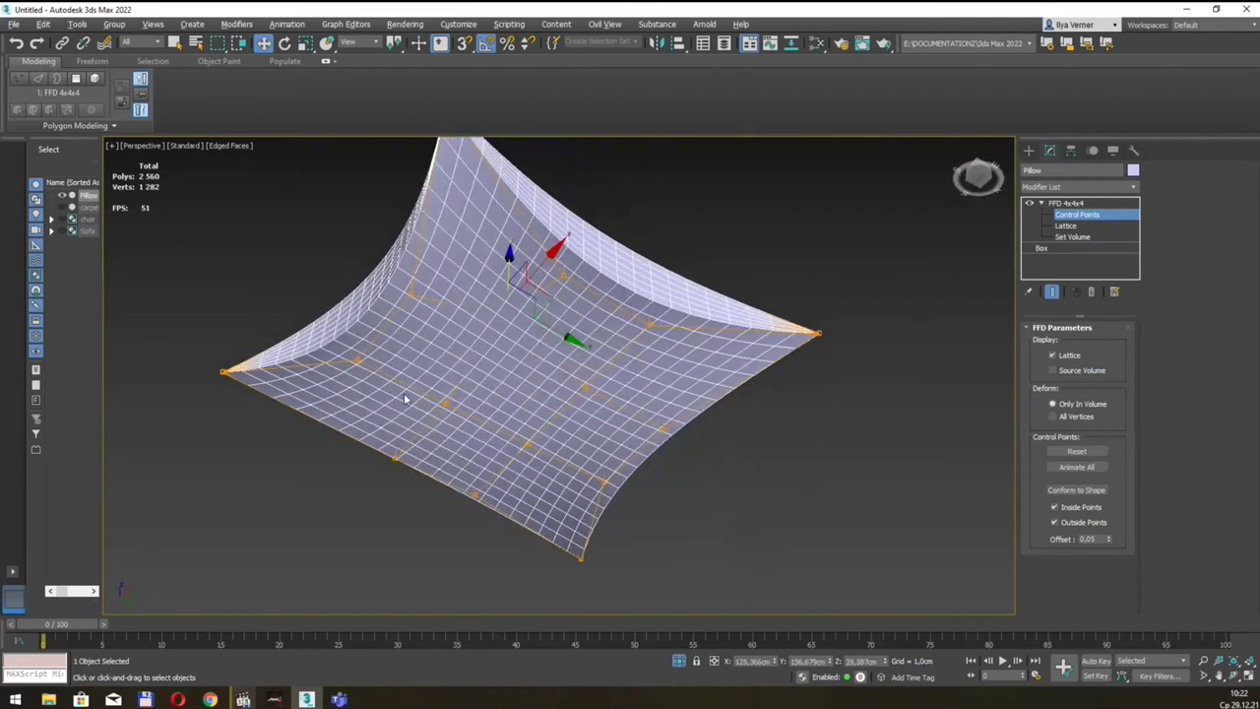
Push the middle lattice points down and reshape the front-middle and side points
left_click(445, 404)
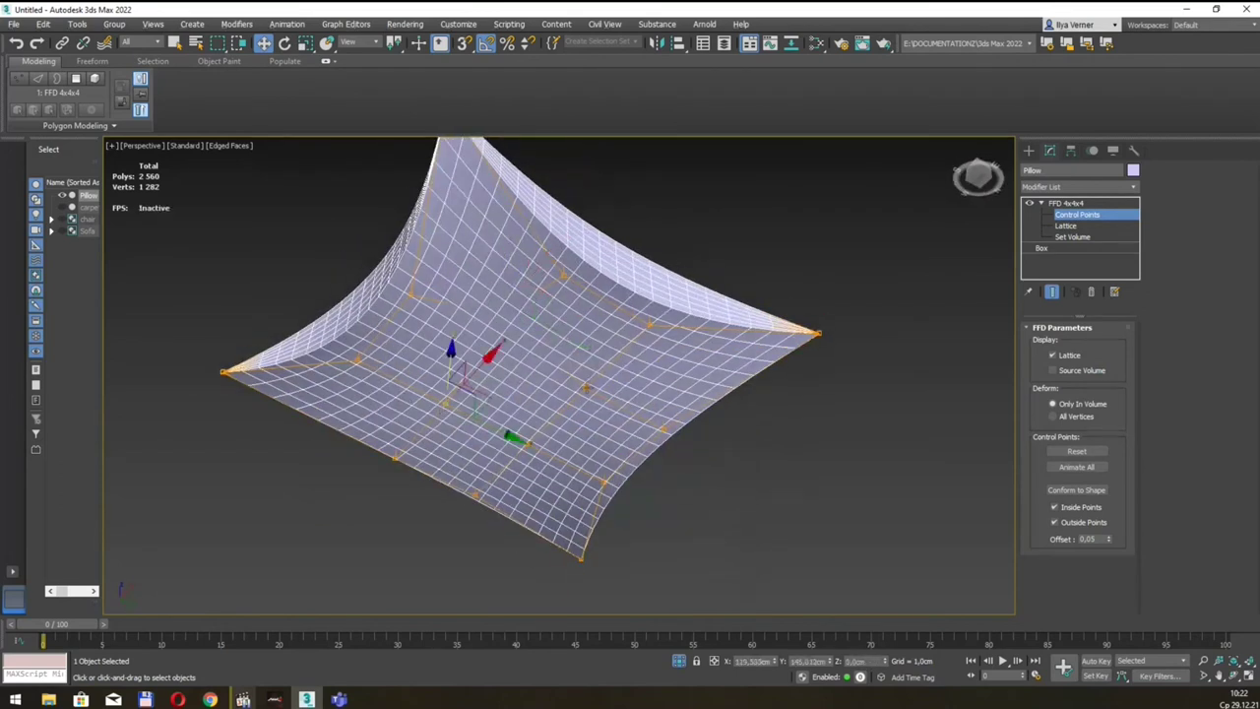
left_click(587, 388, "ctrl")
left_click_drag(520, 360, 515, 419)
mouse_move(515, 419)
middle_mouse_down("alt")
mouse_move(588, 324)
mouse_move(577, 343)
middle_mouse_up("alt")
left_click(447, 318)
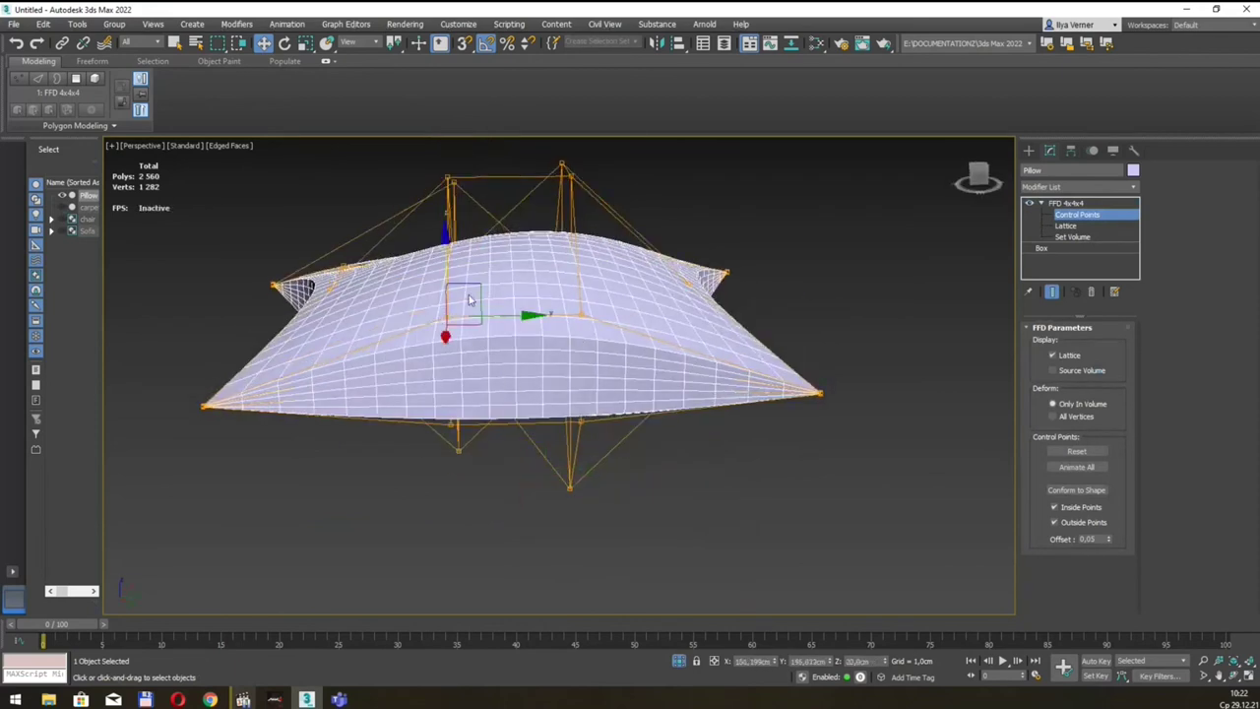
left_click_drag(446, 267, 454, 306)
mouse_move(454, 306)
middle_mouse_down("alt")
mouse_move(842, 252)
mouse_move(686, 233)
middle_mouse_up("alt")
left_click(516, 371)
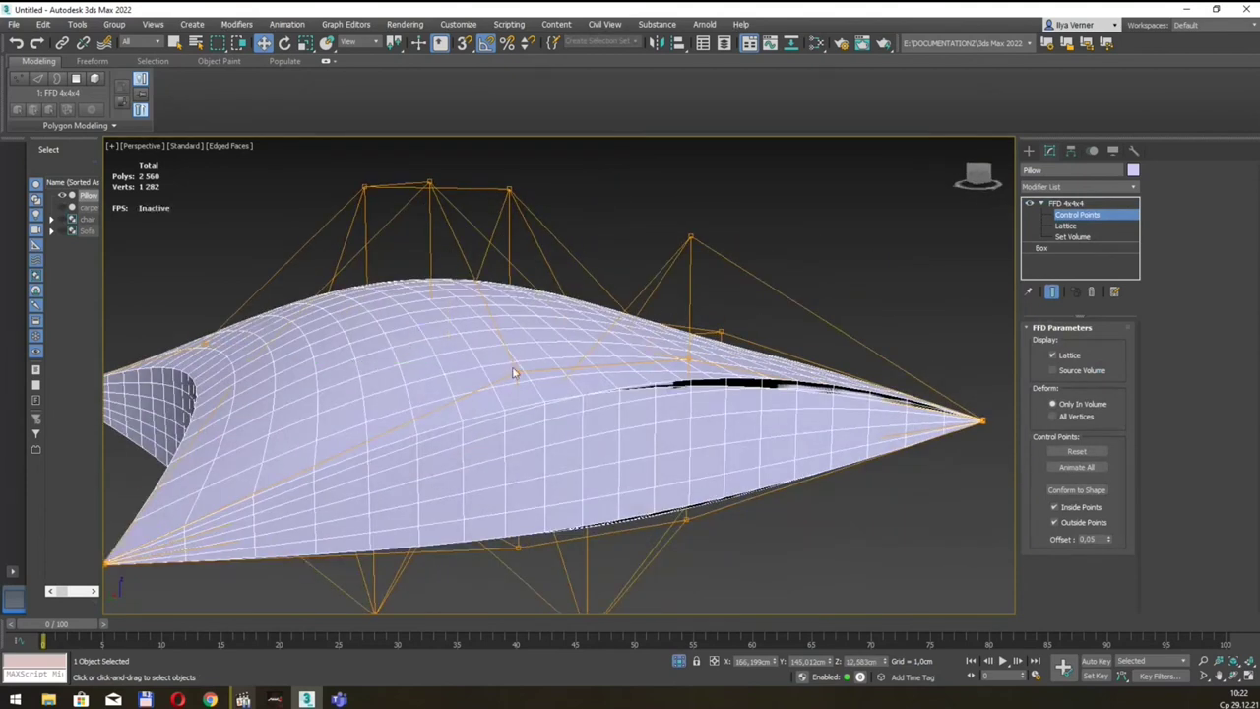
mouse_move(520, 310)
left_mouse_down()
mouse_move(547, 272)
mouse_move(580, 158)
mouse_move(636, 259)
left_mouse_up()
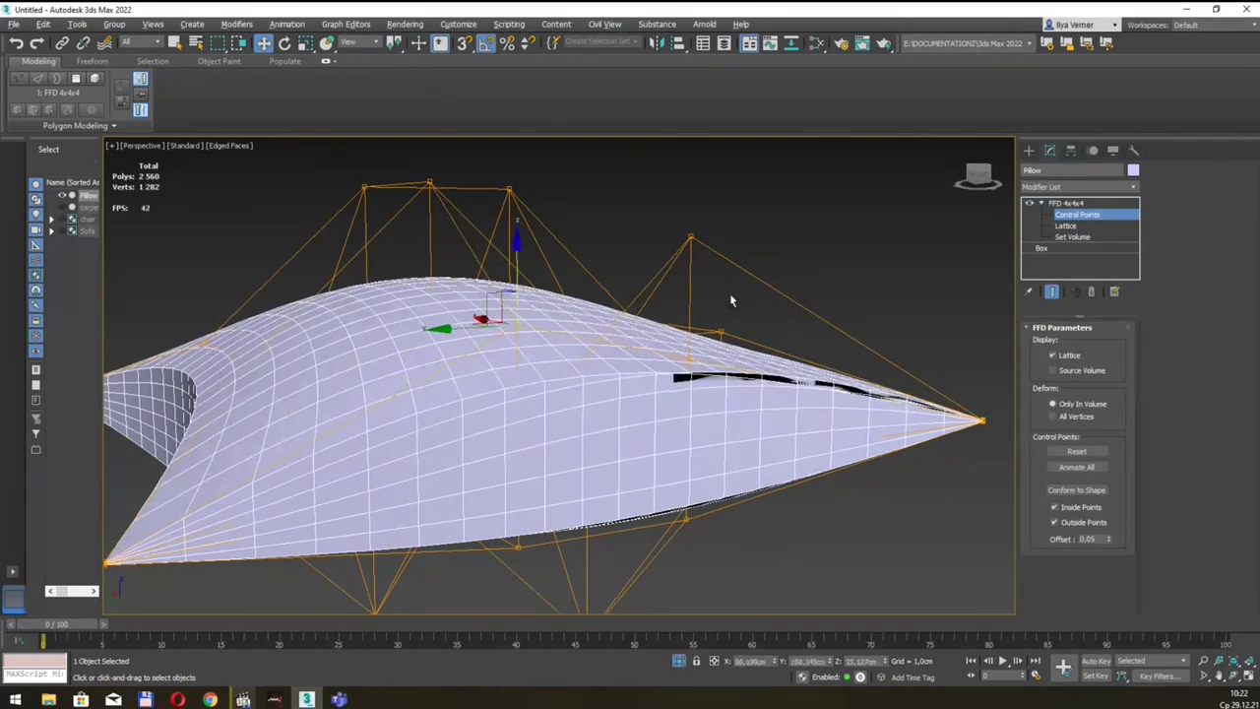
scroll(732, 295, "up", 8)
scroll(788, 351, "down", 5)
Adjust the front-edge lattice points so the pillow's front edge is raised
middle_click_drag(774, 290, 719, 296, "alt")
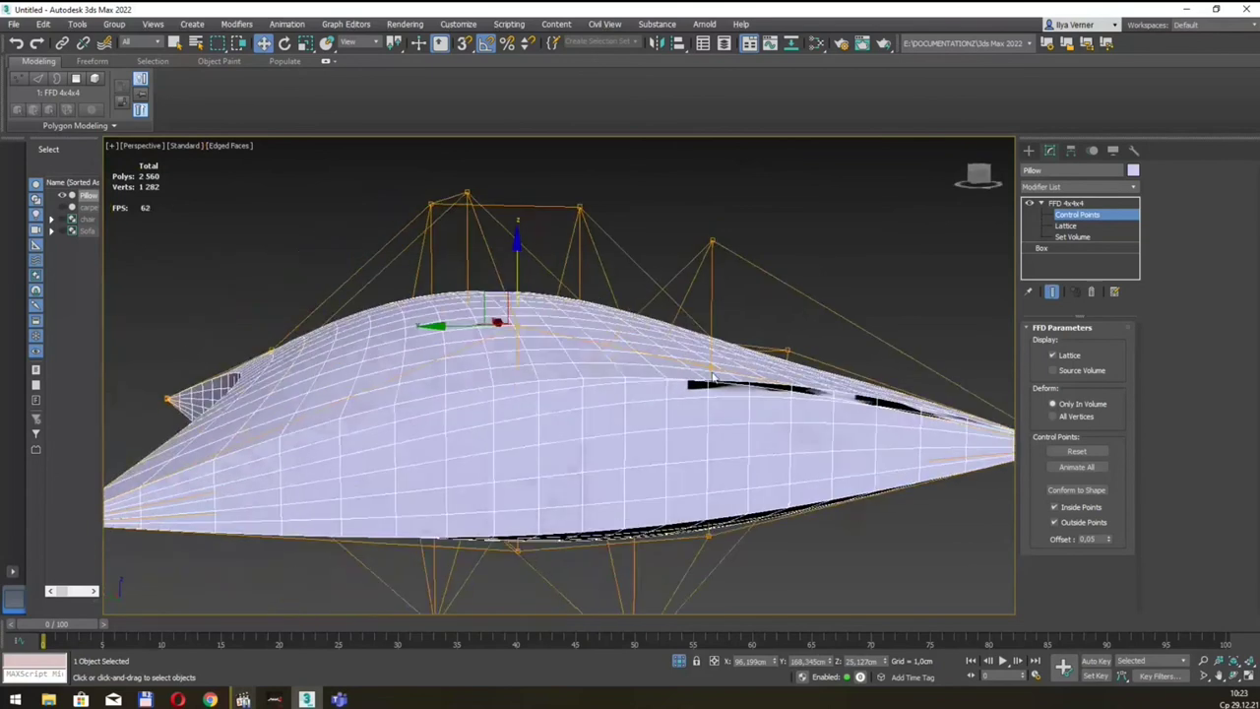
middle_click_drag(709, 362, 774, 311, "alt")
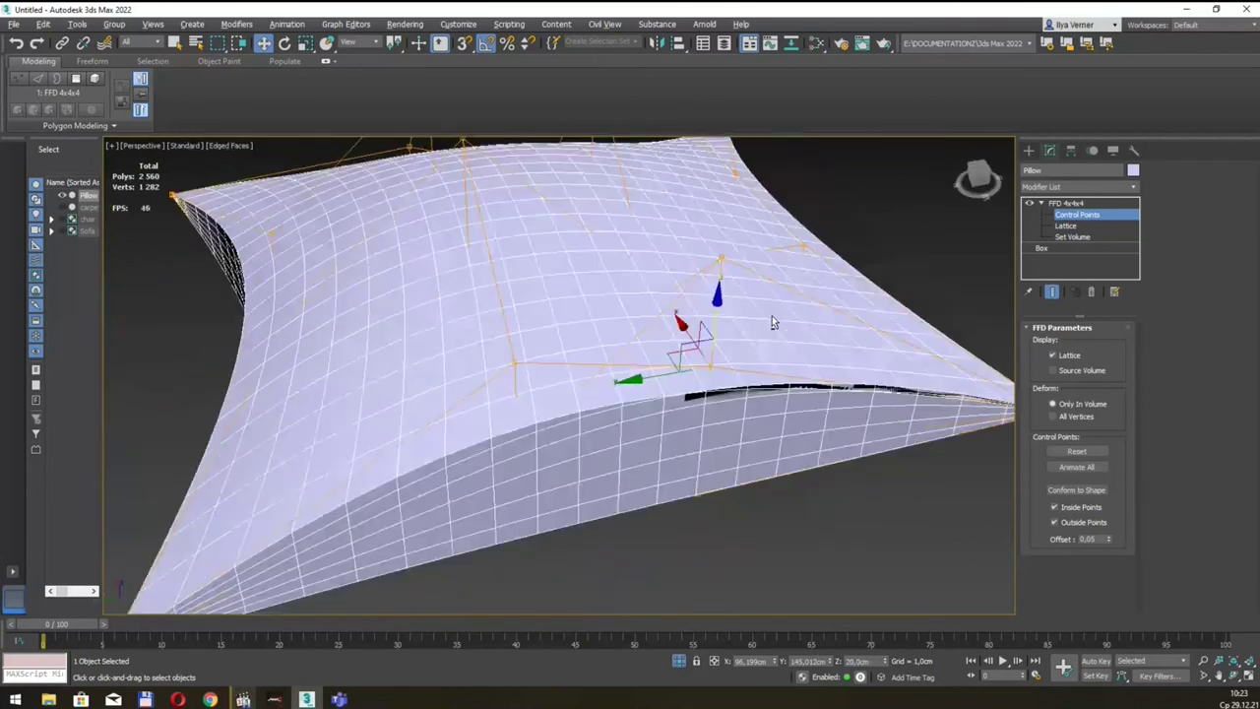
left_click_drag(719, 253, 719, 391)
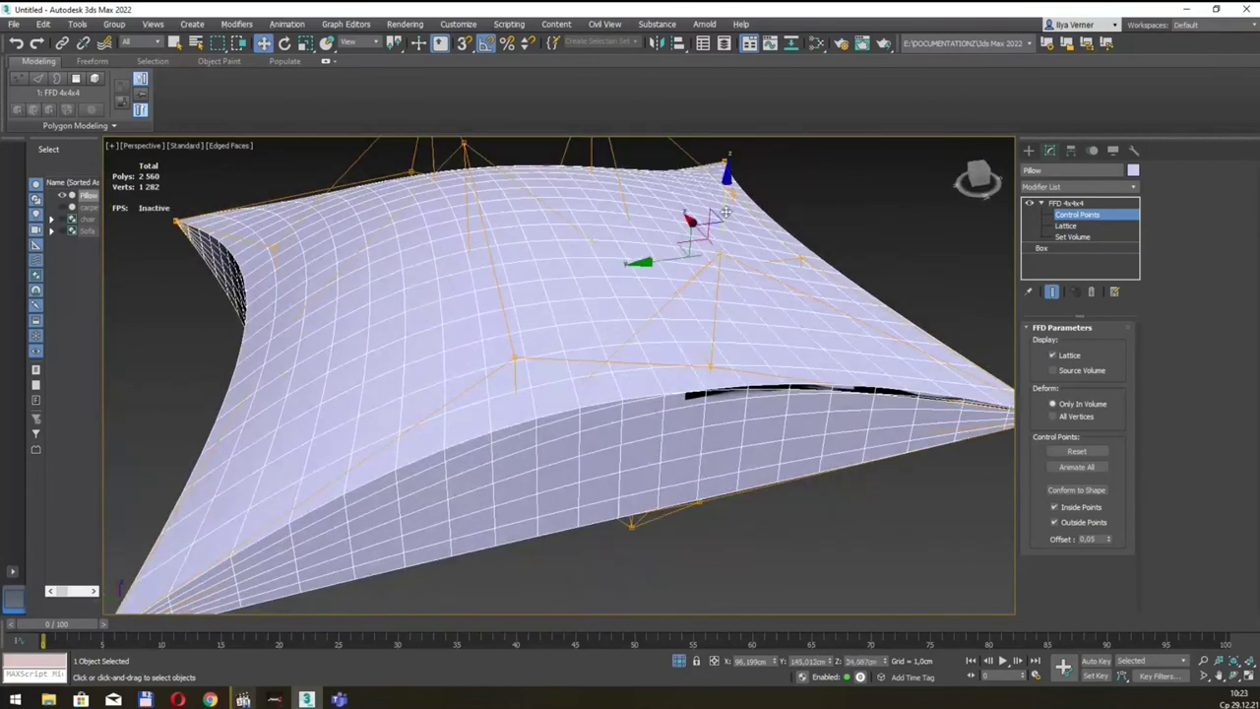
left_click(720, 406)
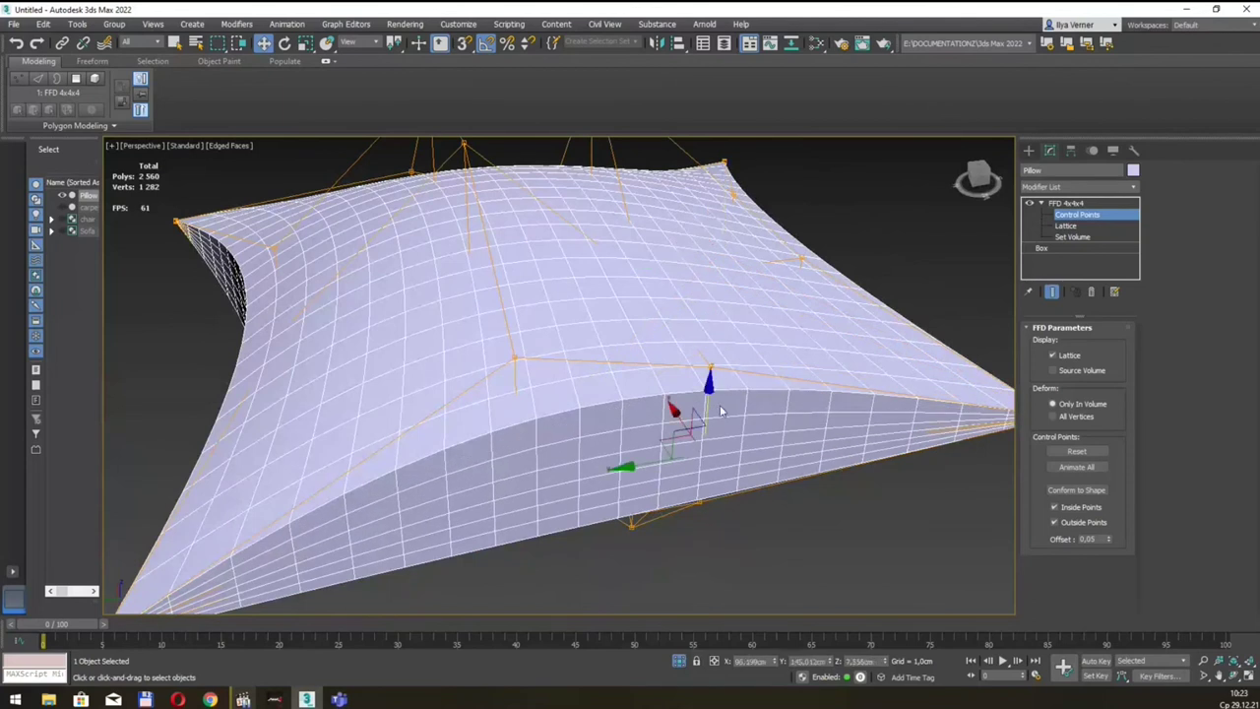
left_click_drag(712, 366, 635, 385)
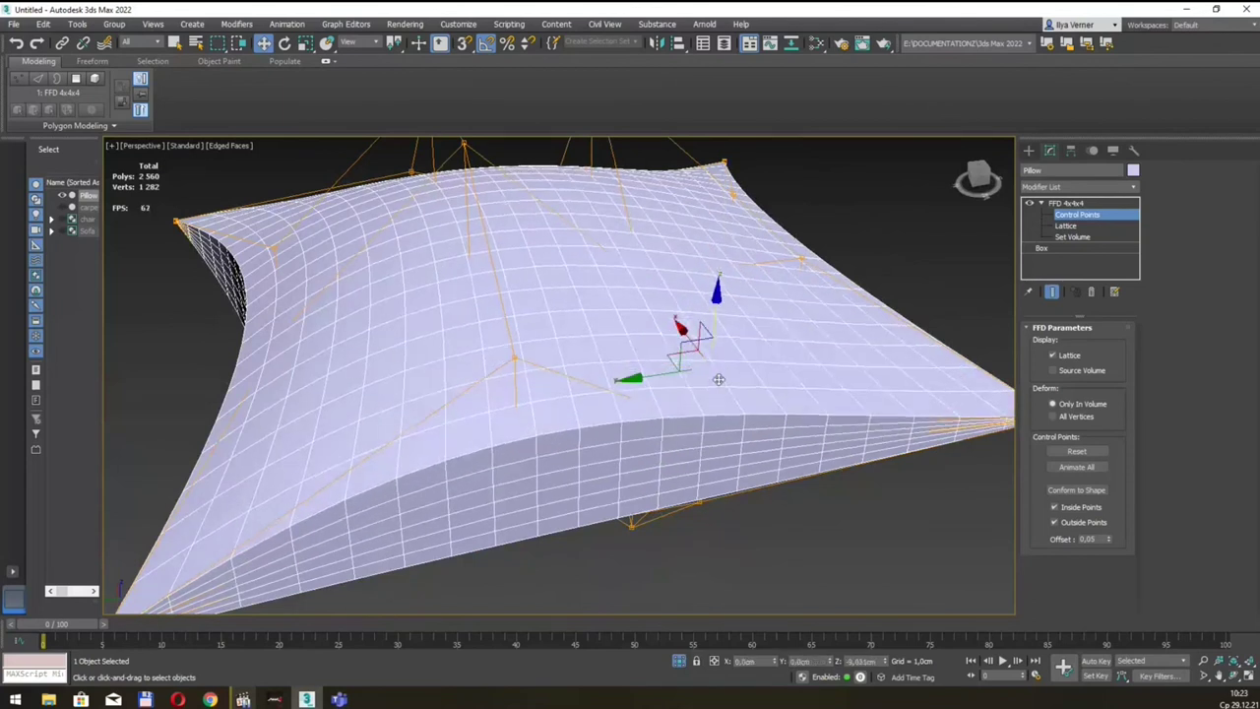
mouse_move(635, 385)
middle_mouse_down("alt")
mouse_move(738, 351)
mouse_move(787, 391)
mouse_move(687, 343)
mouse_move(660, 416)
mouse_move(611, 325)
mouse_move(622, 305)
middle_mouse_up("alt")
scroll(737, 352, "down", 5)
mouse_move(752, 463)
middle_mouse_down("alt")
mouse_move(694, 434)
mouse_move(583, 469)
middle_mouse_up("alt")
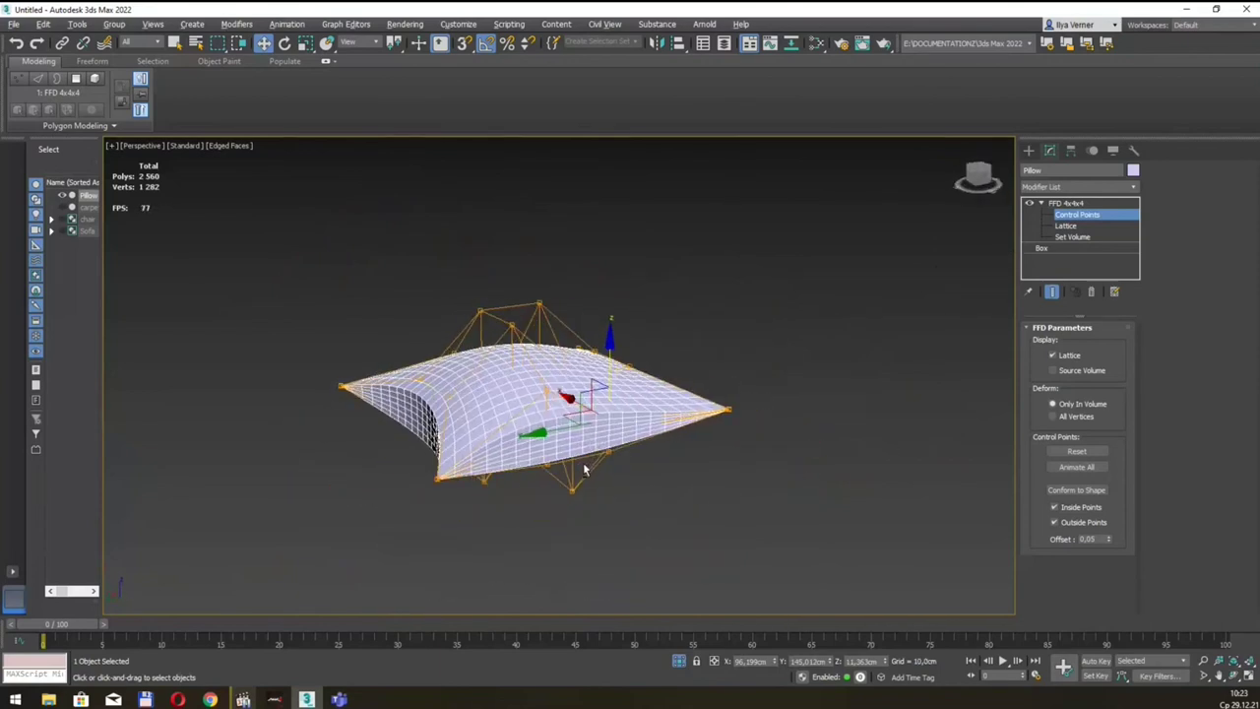
Leave control-point editing, reselect Pillow and move it next to the sofa
left_click(1086, 200)
left_click(791, 337)
middle_click_drag(791, 337, 702, 353, "alt")
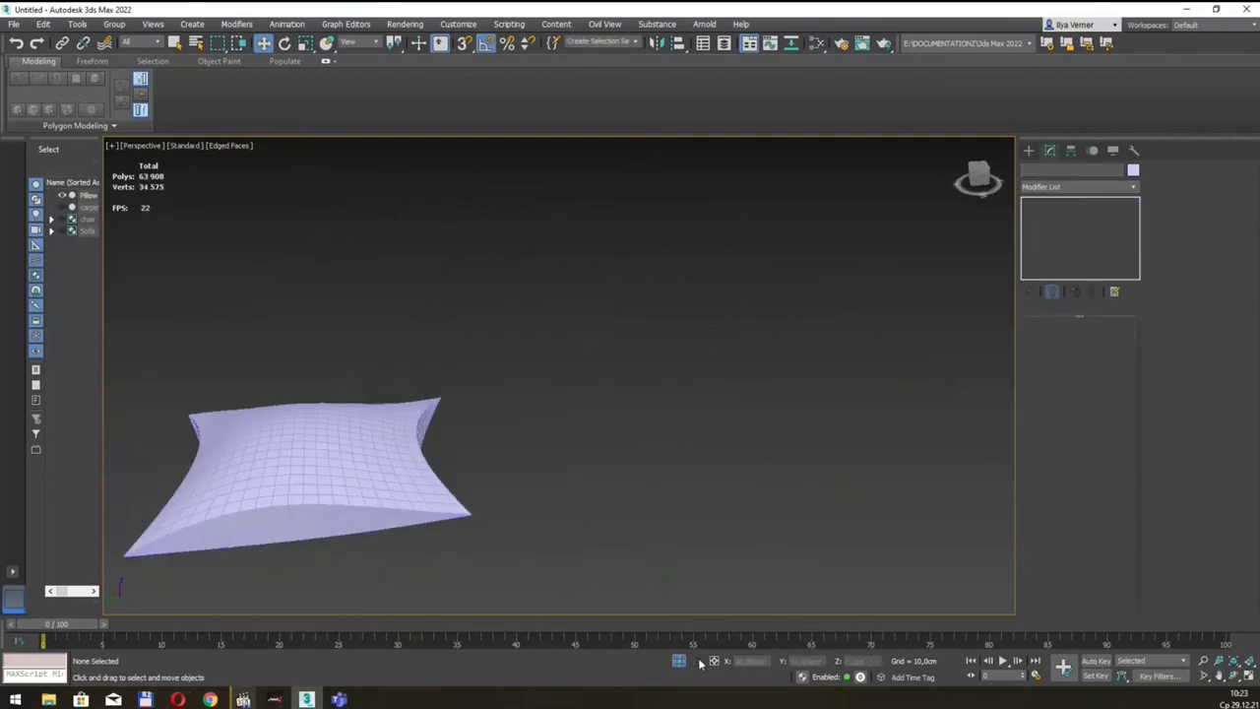
mouse_move(609, 458)
middle_mouse_down("alt")
mouse_move(712, 464)
mouse_move(652, 457)
mouse_move(749, 443)
mouse_move(699, 472)
mouse_move(756, 498)
middle_mouse_up("alt")
left_click(766, 434)
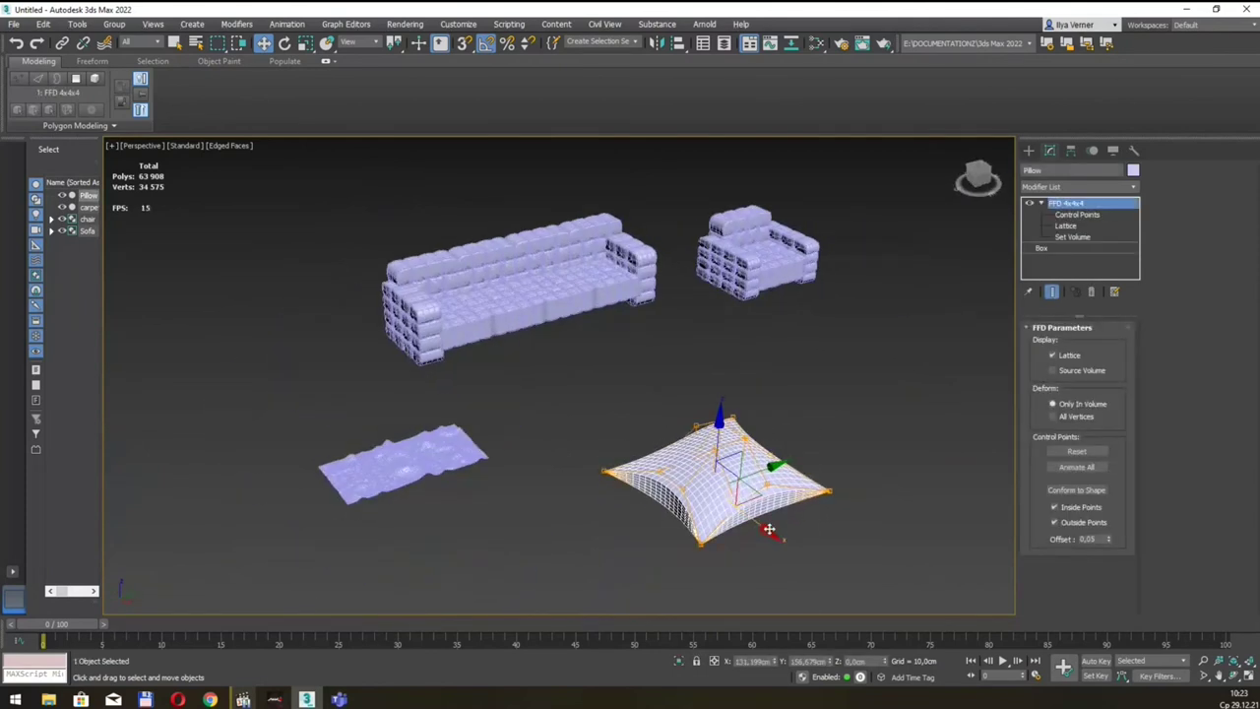
left_click_drag(765, 529, 596, 399)
mouse_move(597, 400)
middle_mouse_down("alt")
mouse_move(623, 303)
mouse_move(656, 293)
mouse_move(568, 328)
middle_mouse_up("alt")
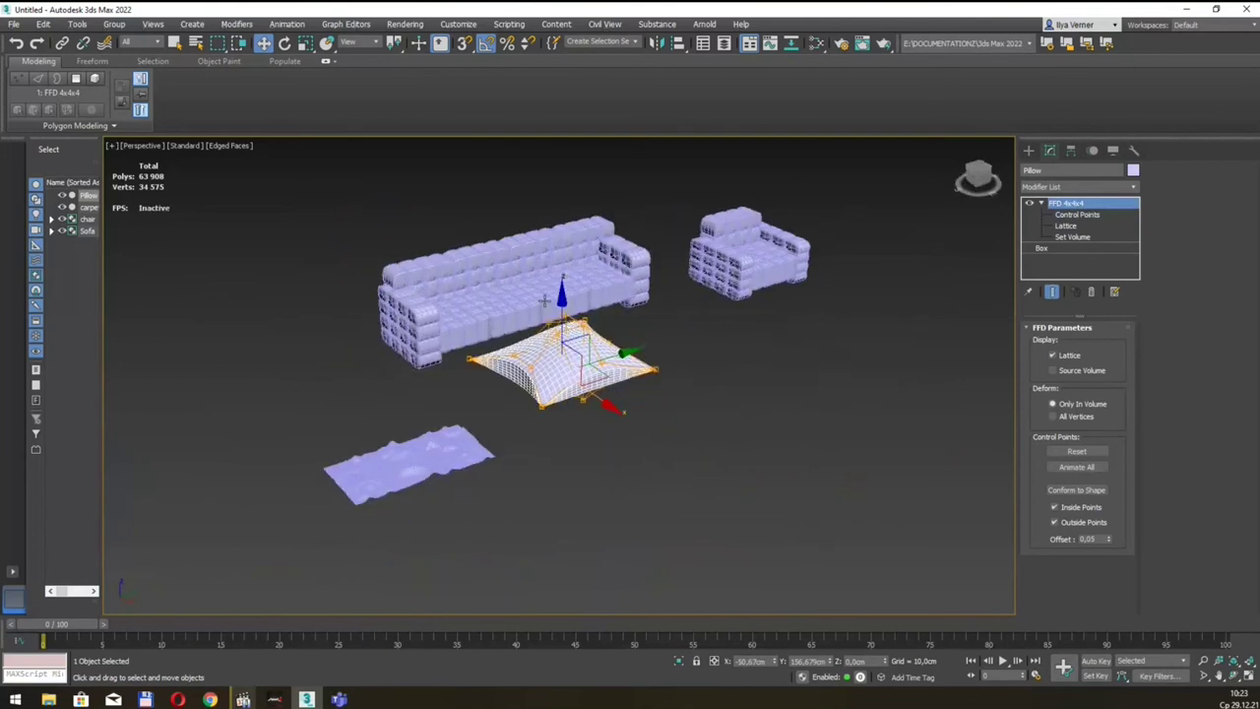
scroll(548, 302, "up", 4)
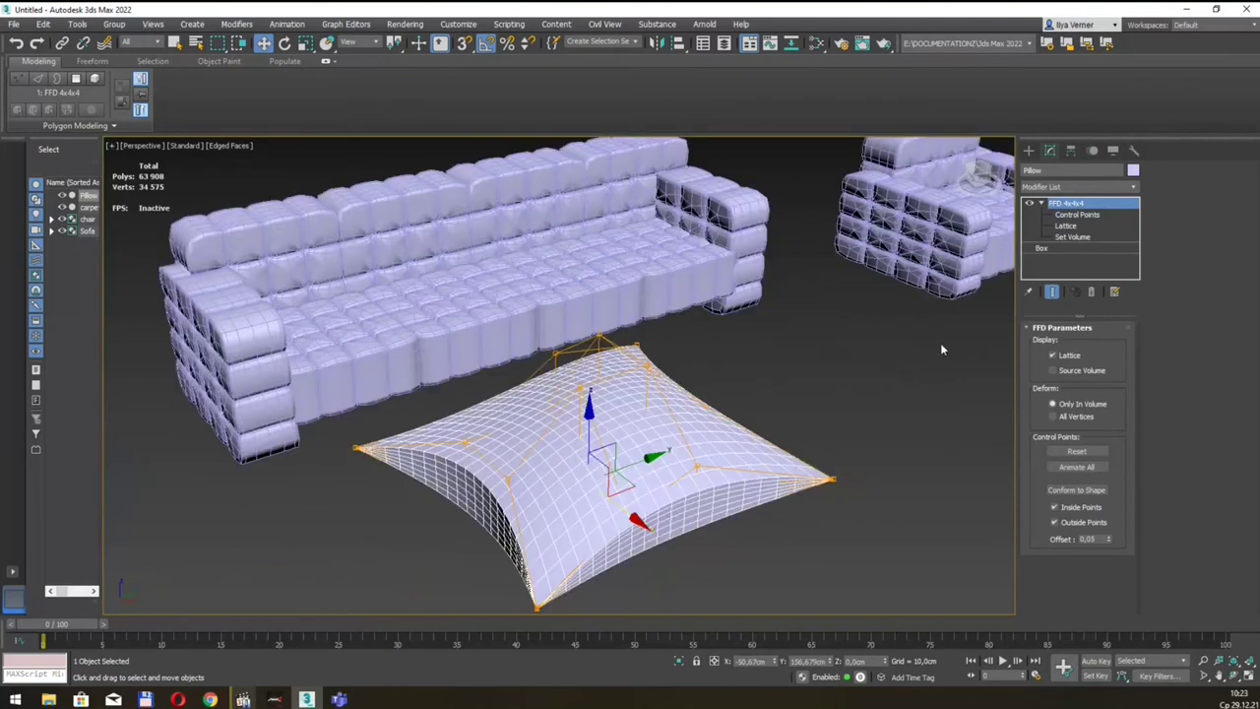
Shrink the pillow with uniform scale and move it onto the sofa's left end
key("r")
left_click_drag(593, 480, 608, 588)
key("w")
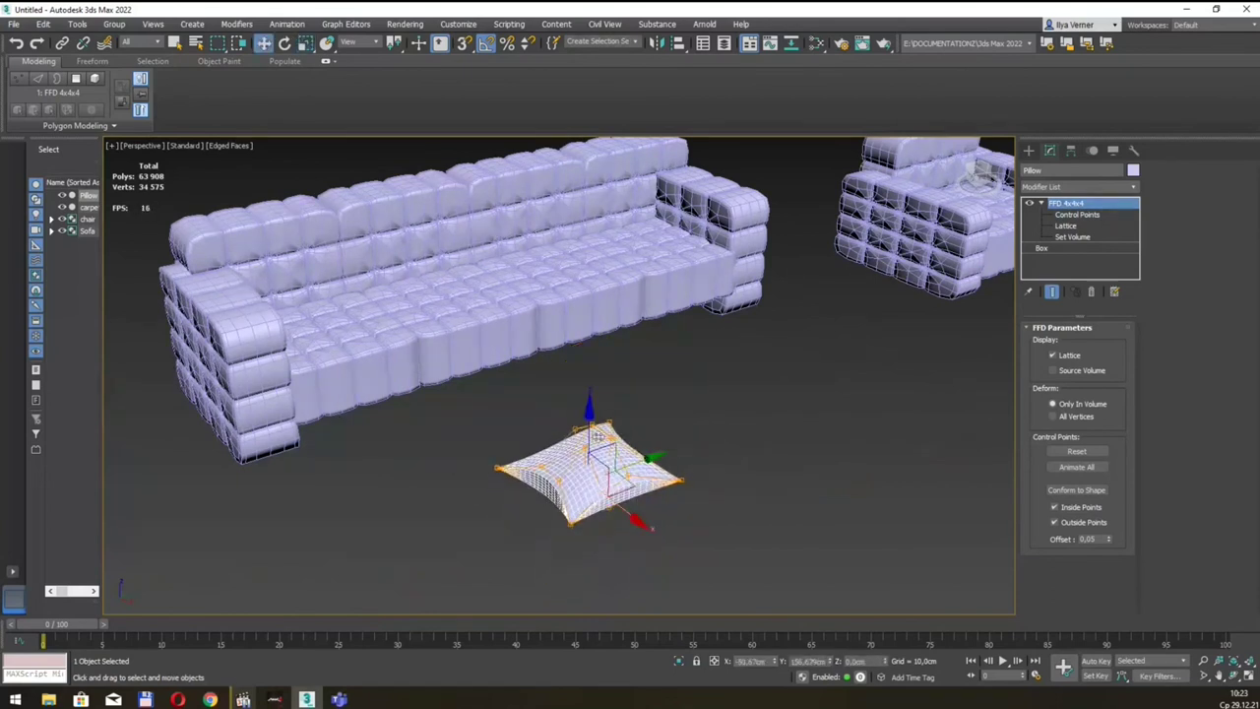
left_click_drag(456, 291, 379, 295)
scroll(433, 311, "up", 3)
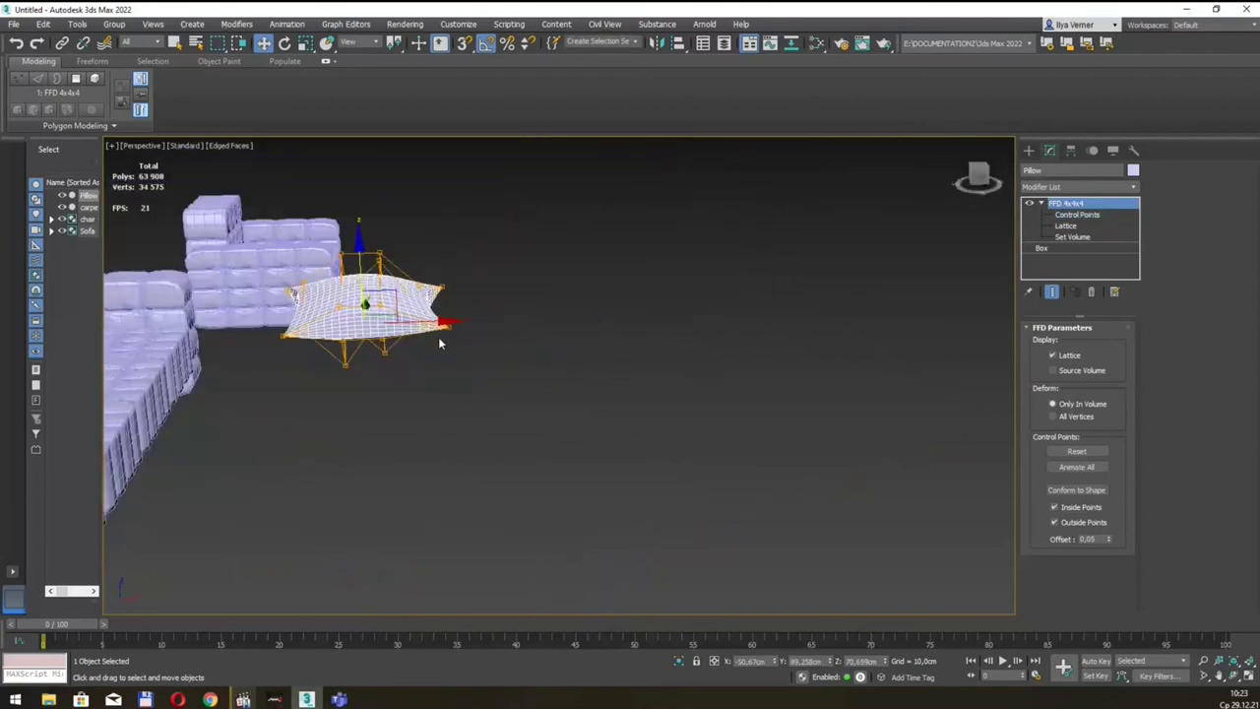
middle_click_drag(438, 337, 592, 341, "alt")
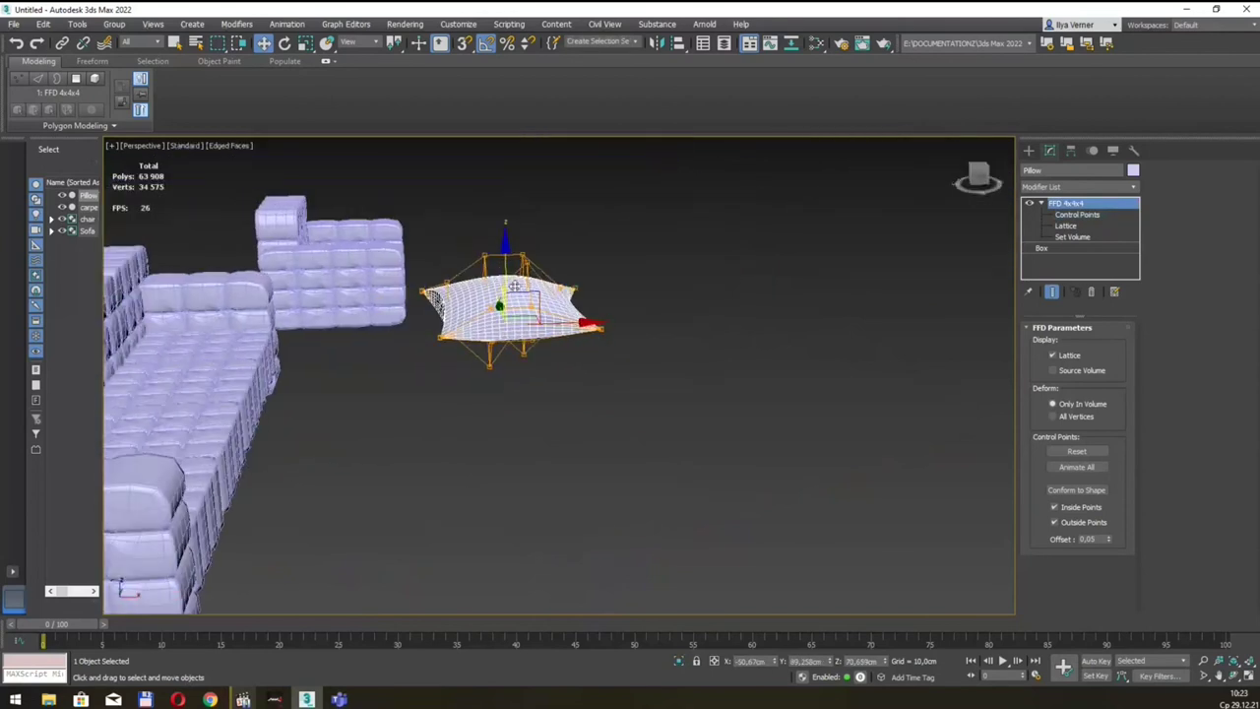
left_click_drag(514, 285, 169, 414)
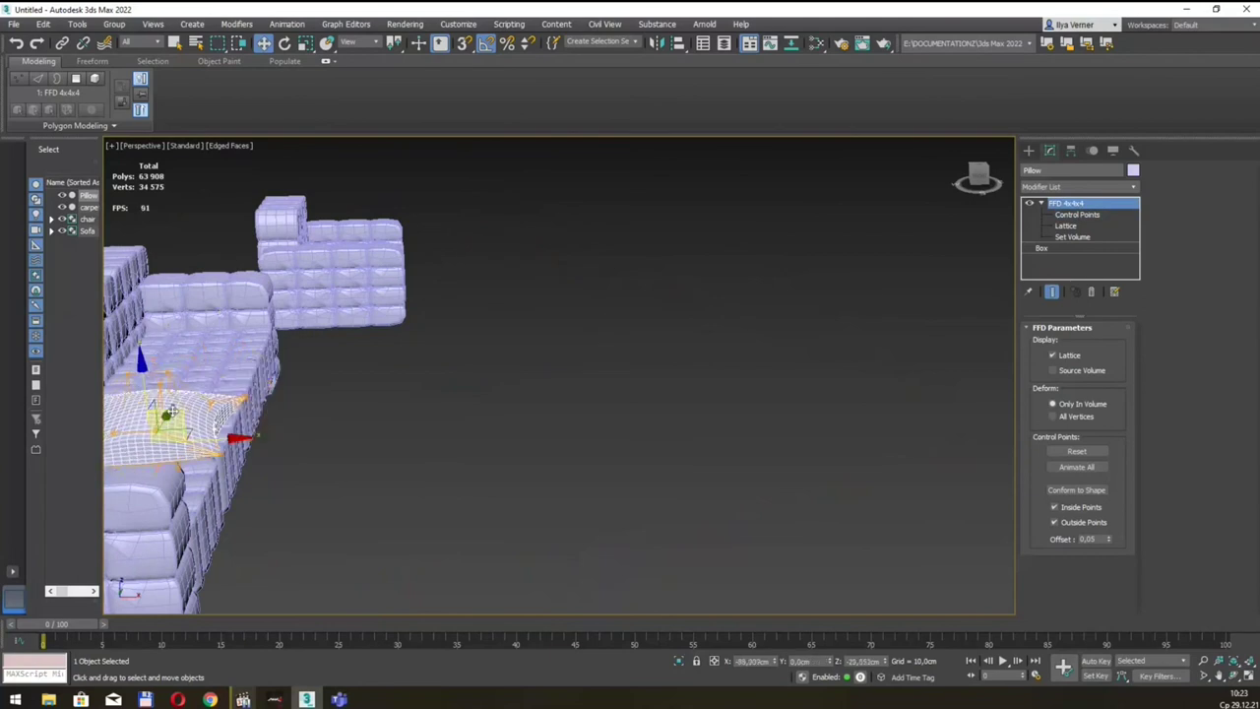
middle_click_drag(388, 388, 276, 384, "alt")
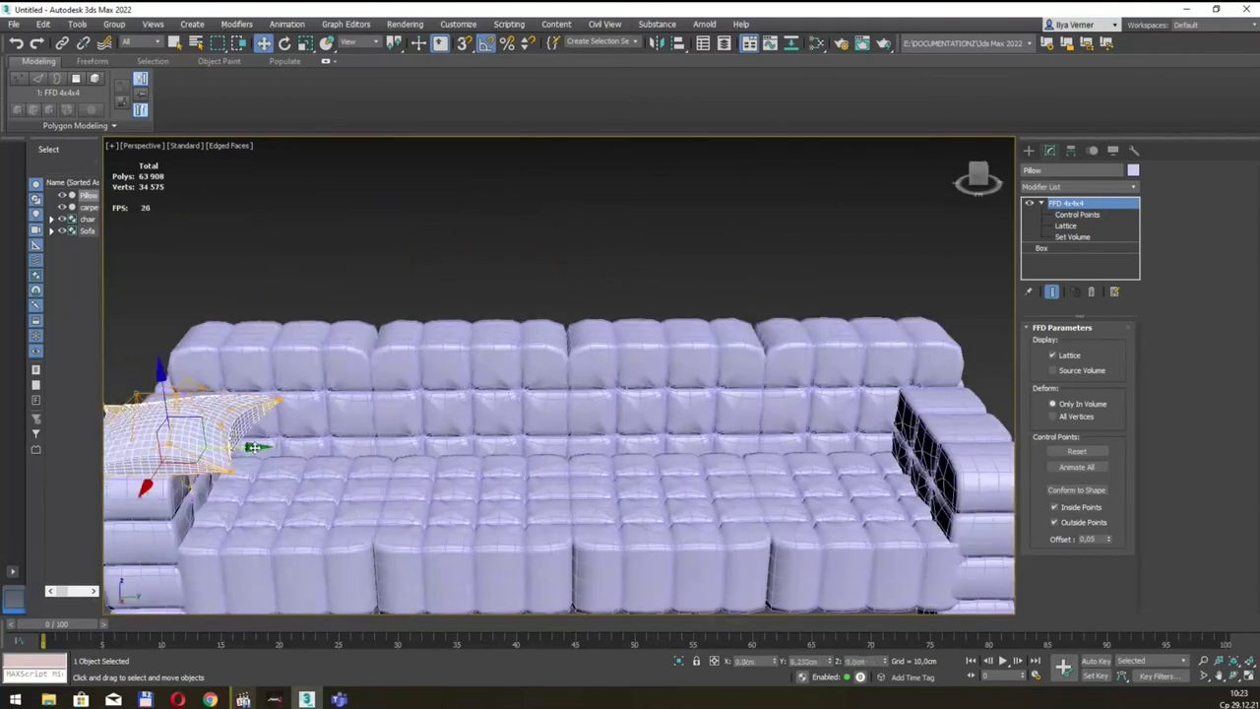
Tilt the pillow upright and slide it along the sofa back
key("e")
left_click_drag(254, 447, 293, 426)
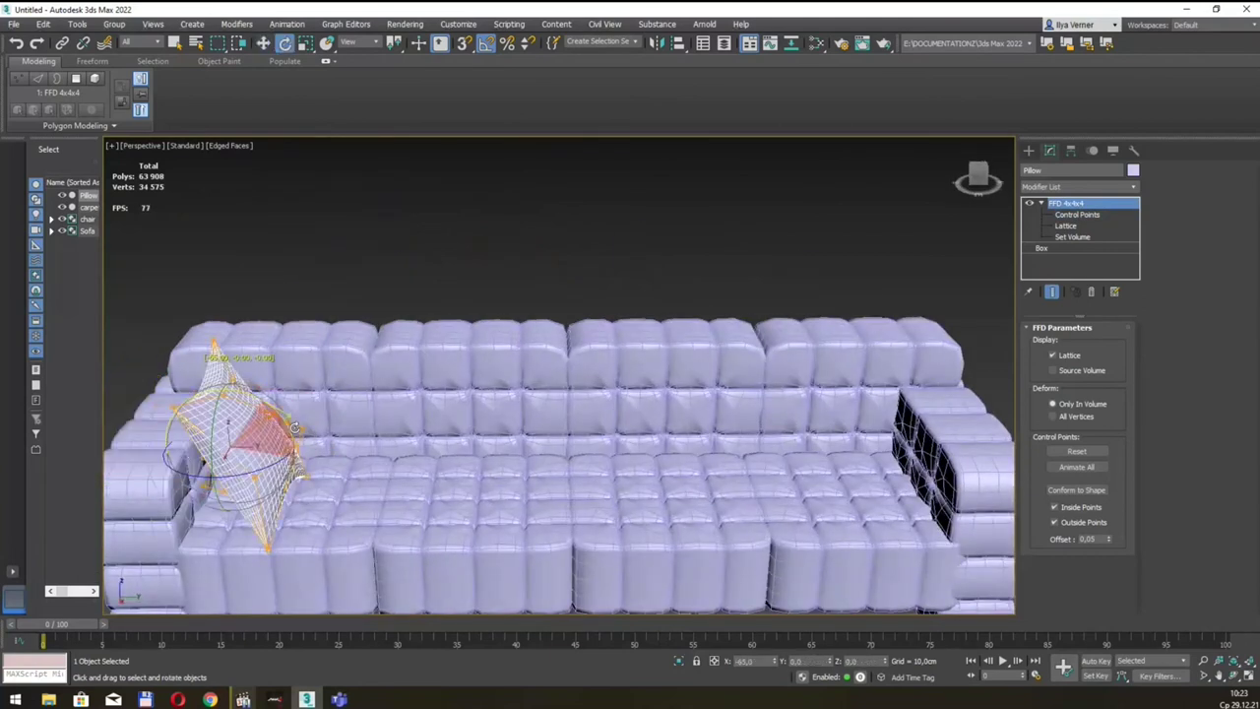
key("w")
middle_click_drag(293, 426, 243, 419, "alt")
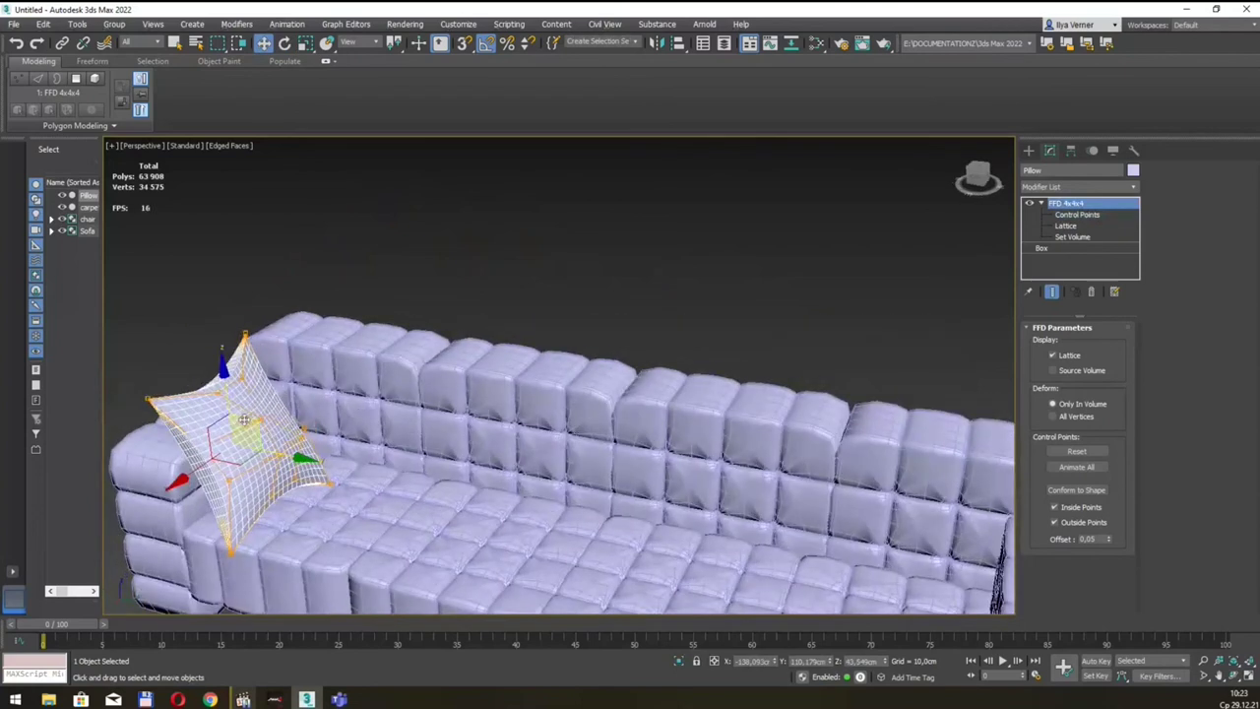
left_click_drag(243, 420, 407, 417)
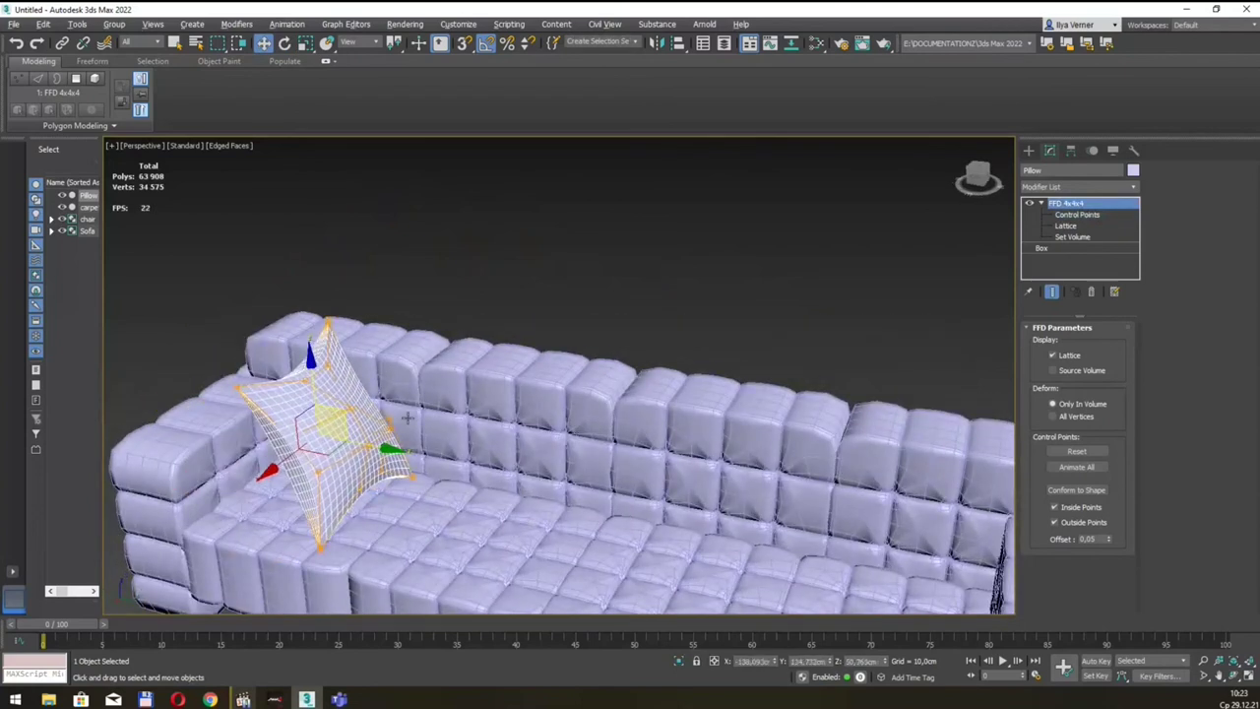
key("f")
key("z")
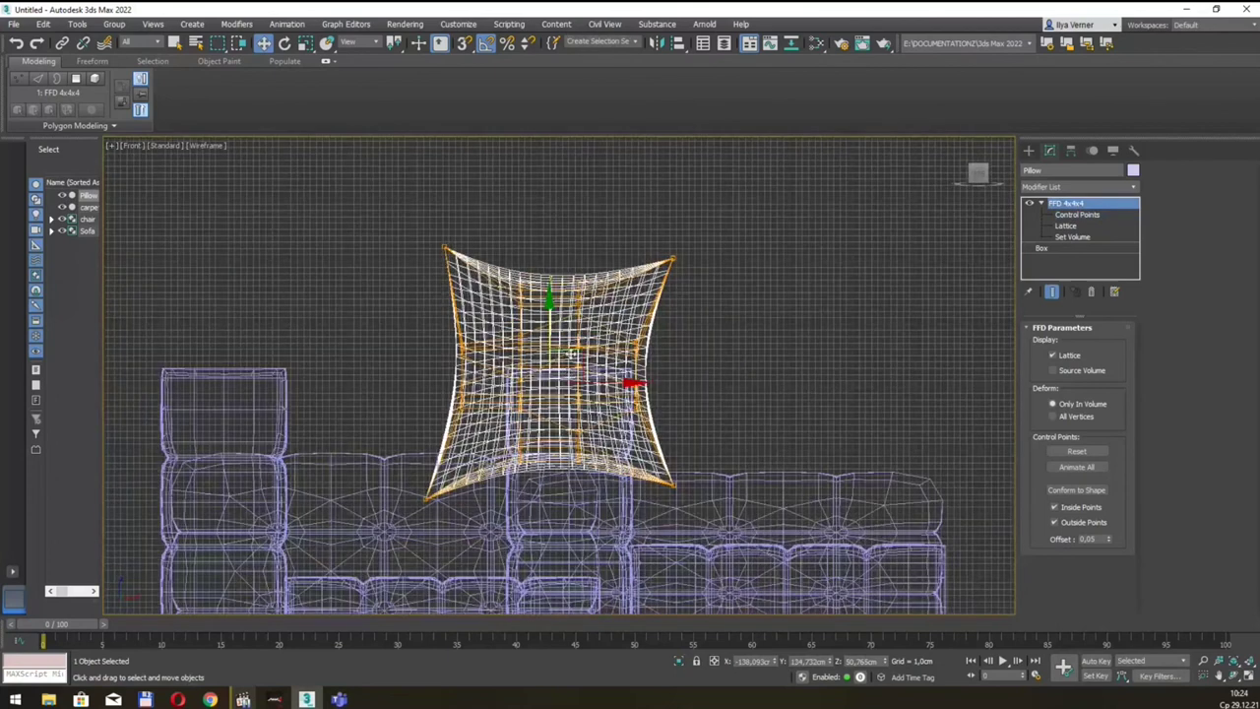
Settle the pillow onto the seat against the sofa back using Front and Left views
left_click_drag(569, 374, 427, 434)
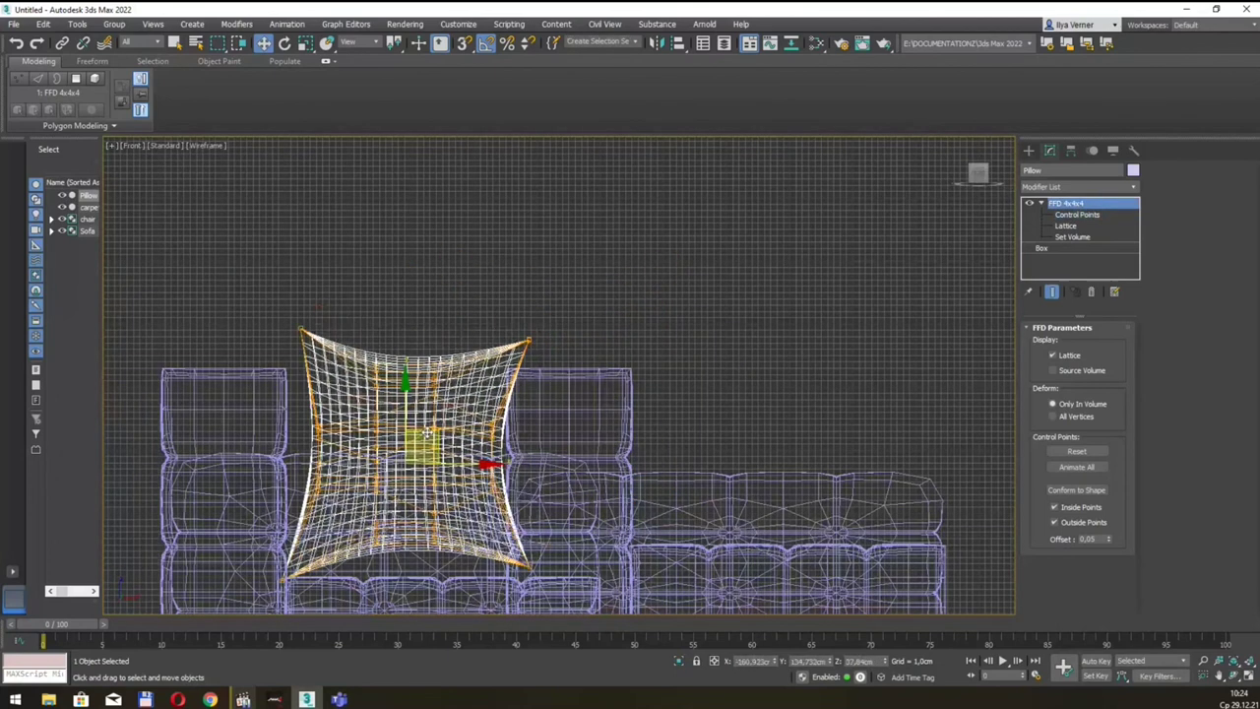
key("l")
key("z")
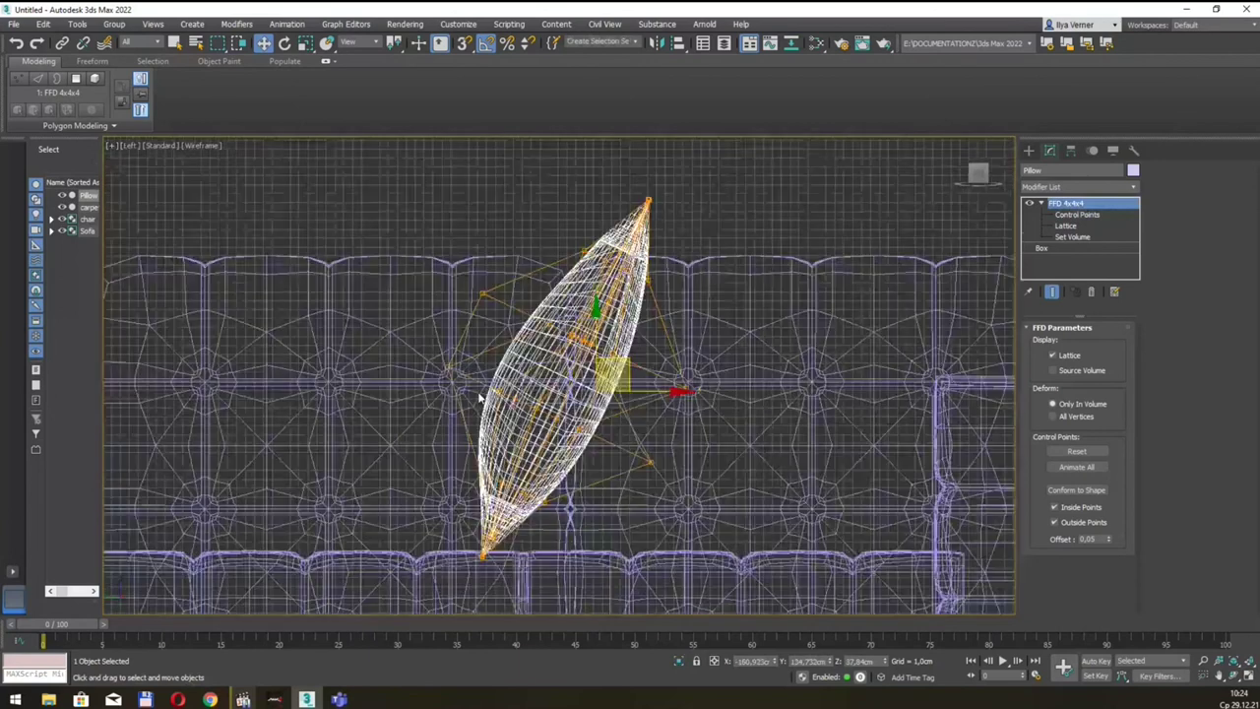
scroll(510, 356, "down", 3)
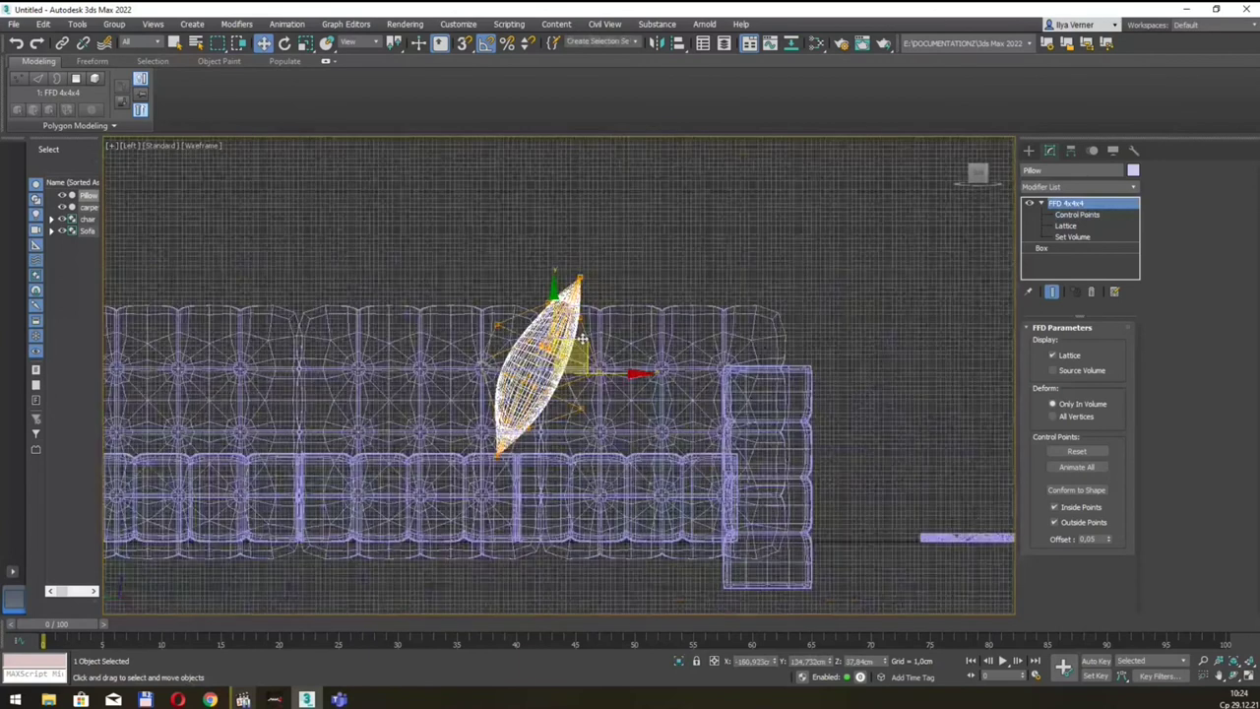
left_click_drag(582, 340, 729, 360)
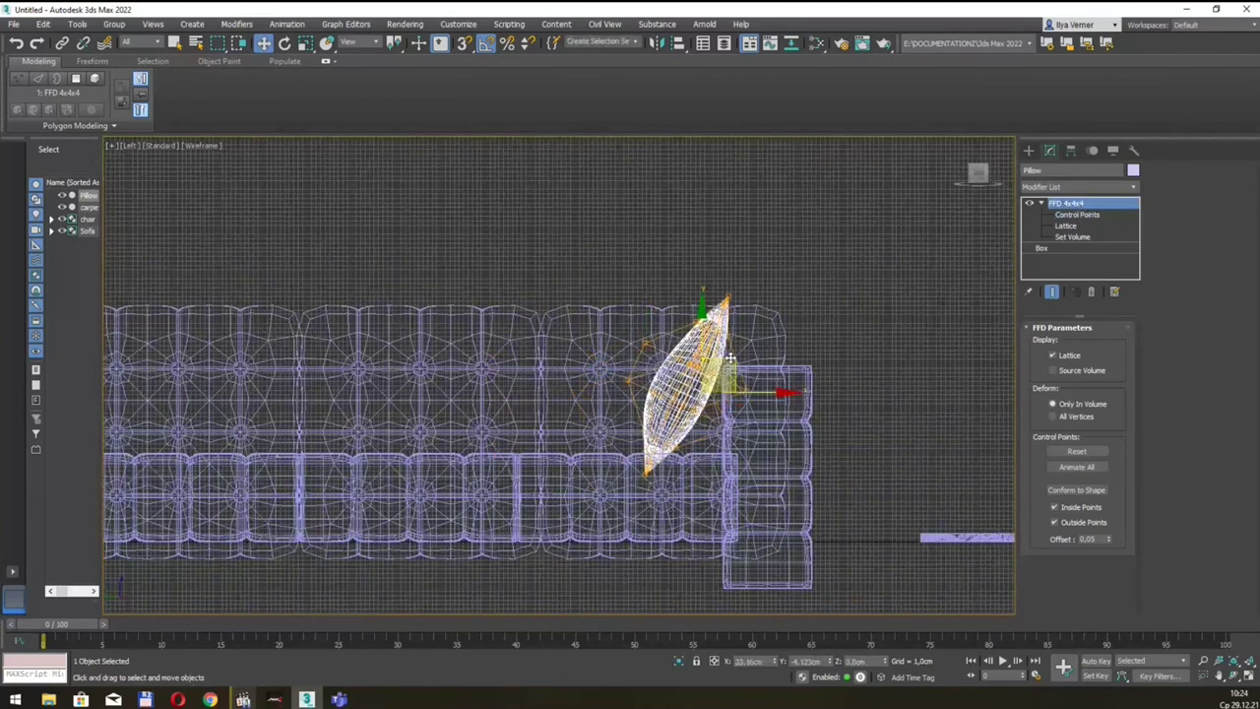
key("p")
middle_click_drag(729, 358, 399, 423, "alt")
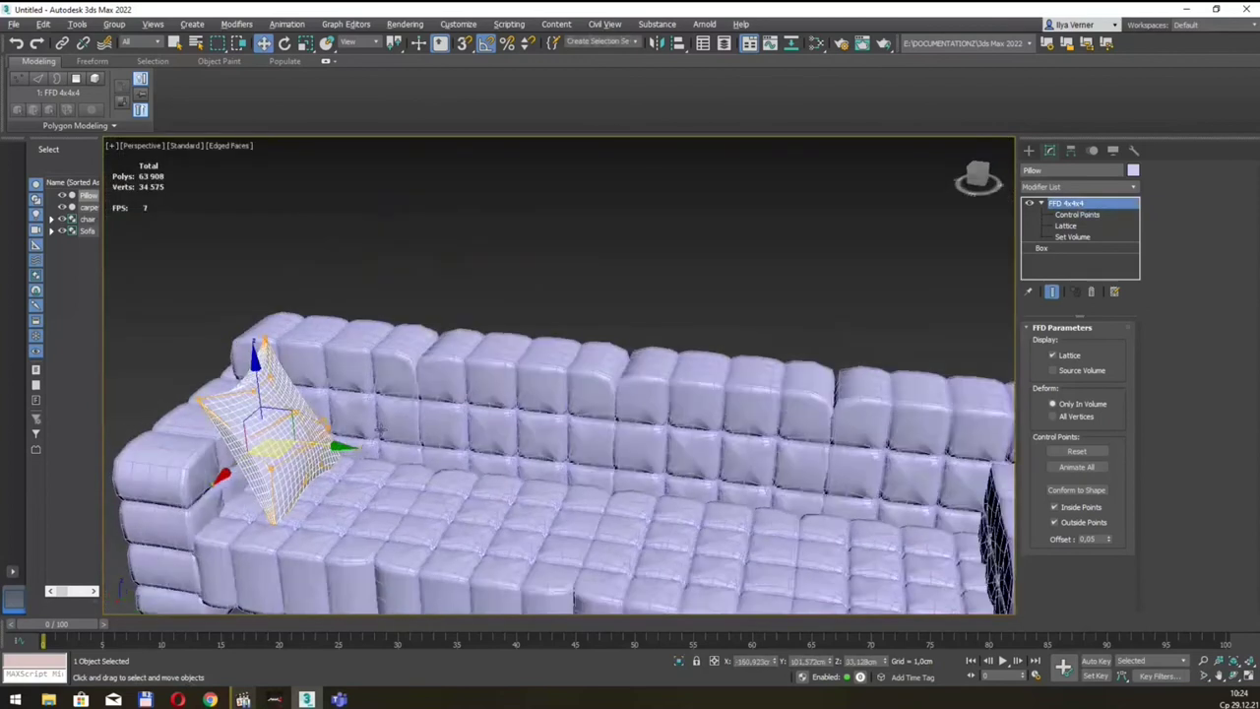
Shift-drag a copy of the pillow across to the sofa's right end
mouse_move(294, 420)
left_mouse_down()
mouse_move(283, 415)
mouse_move(308, 401)
mouse_move(296, 429)
mouse_move(585, 445)
mouse_move(848, 418)
left_mouse_up()
key("e")
key("w")
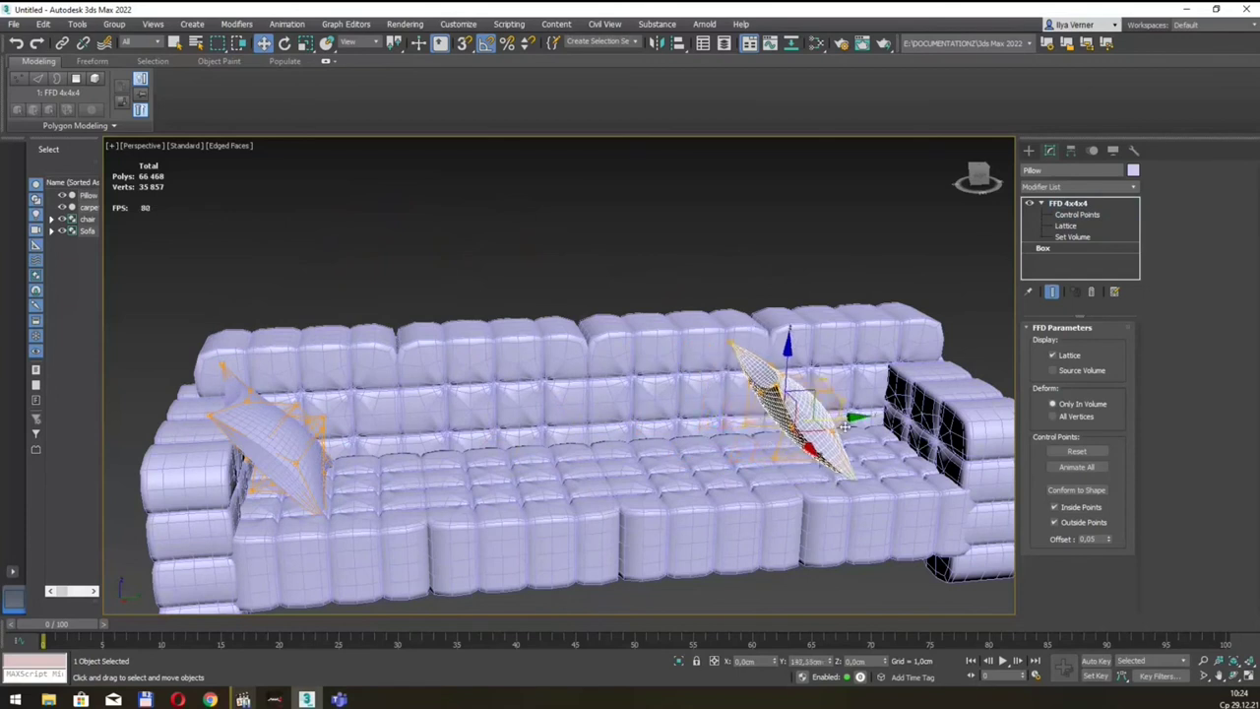
Confirm the copy as Pillow001, rotate it upright and move it along the sofa
left_click(633, 406)
key("e")
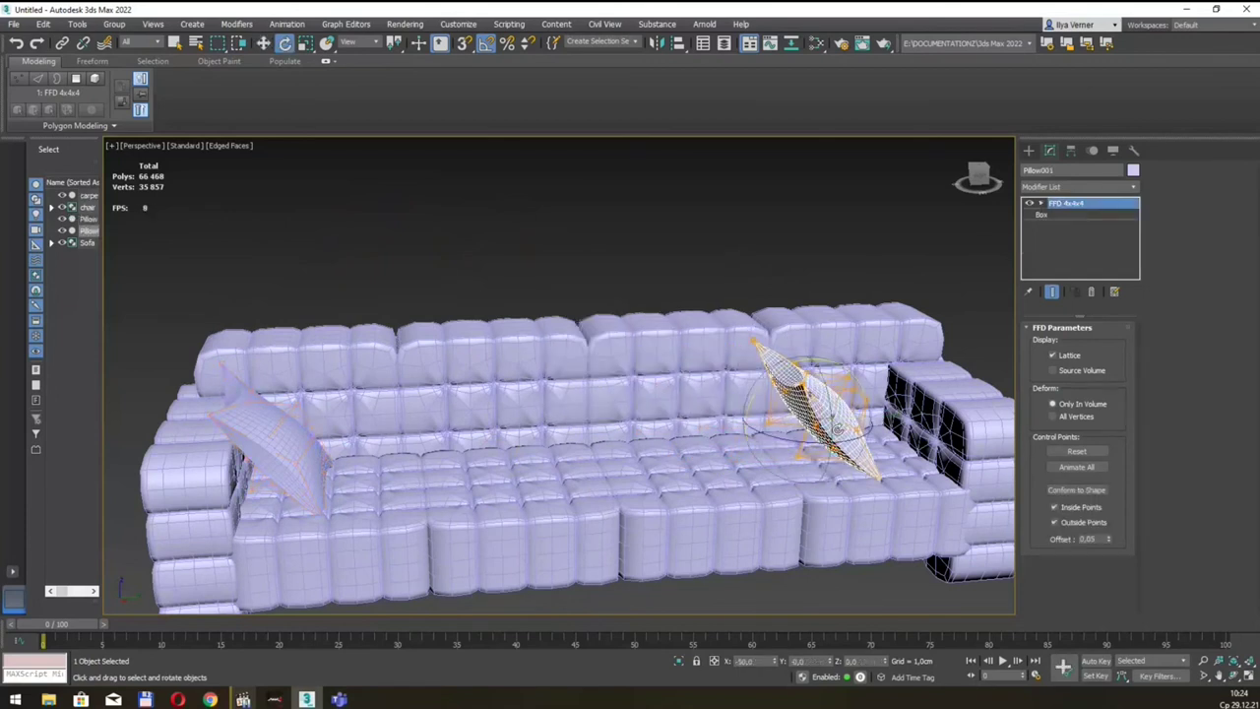
left_click_drag(833, 446, 817, 444)
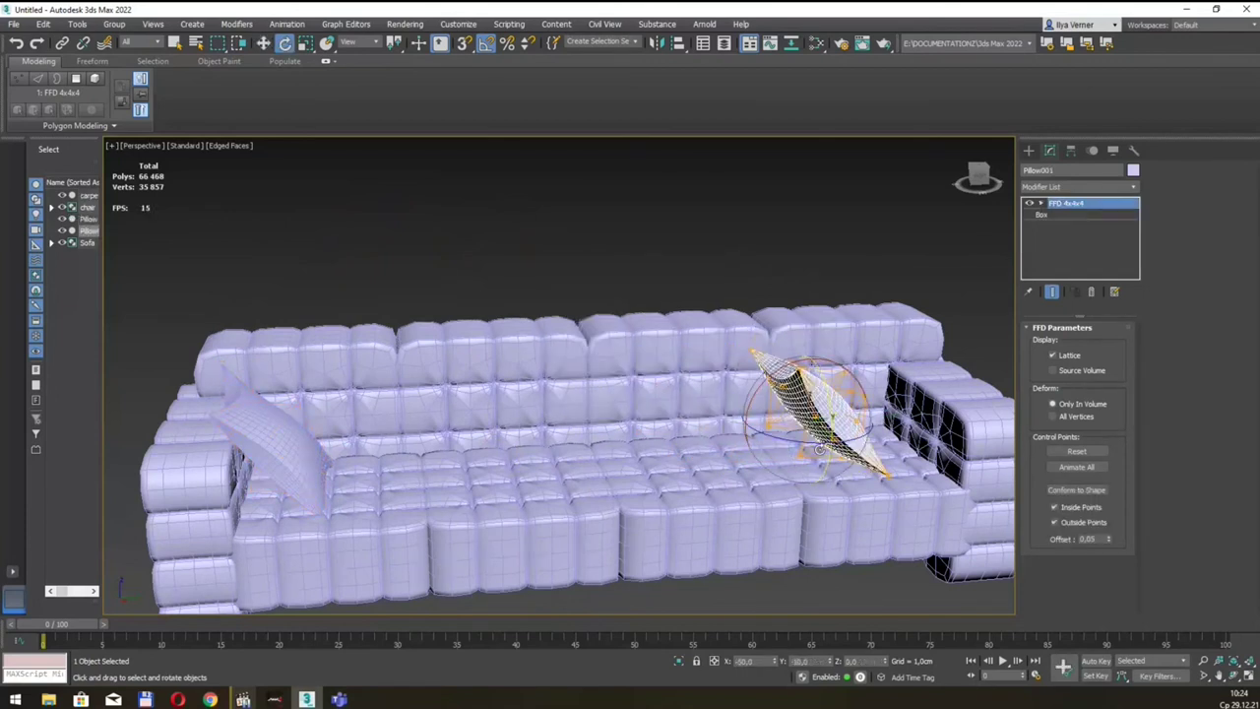
left_click_drag(817, 444, 758, 439)
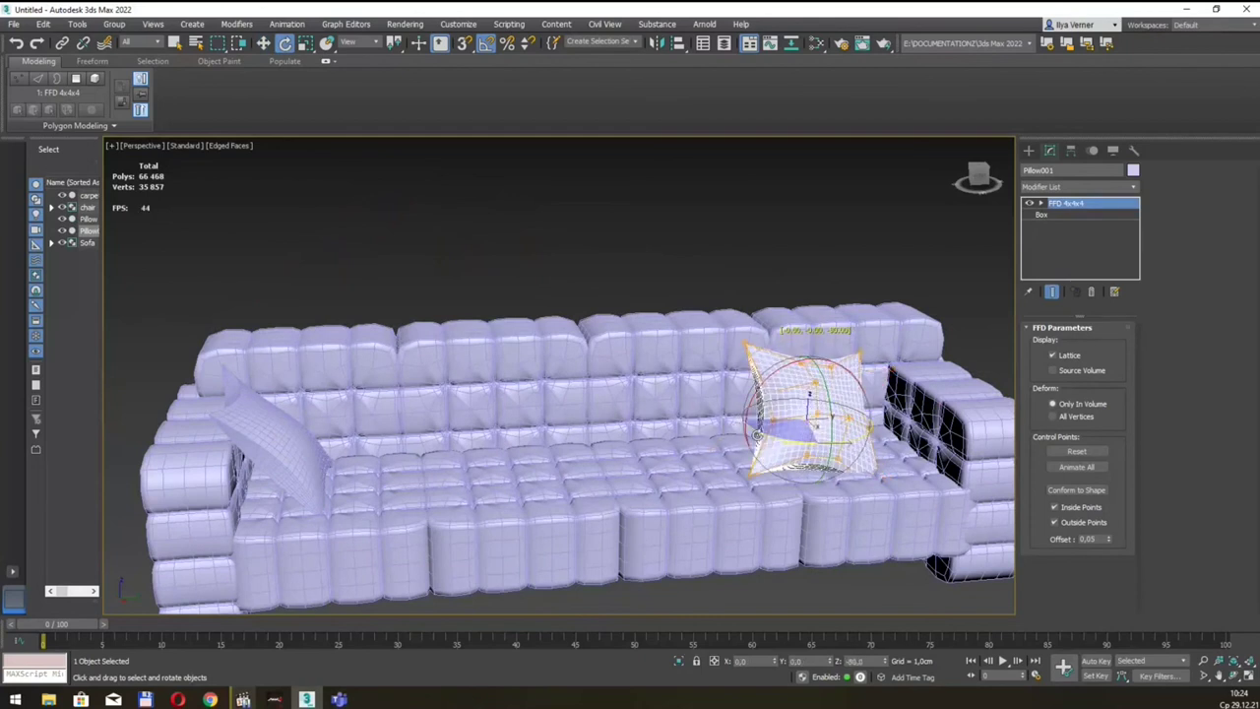
key("w")
middle_click_drag(742, 468, 842, 464, "alt")
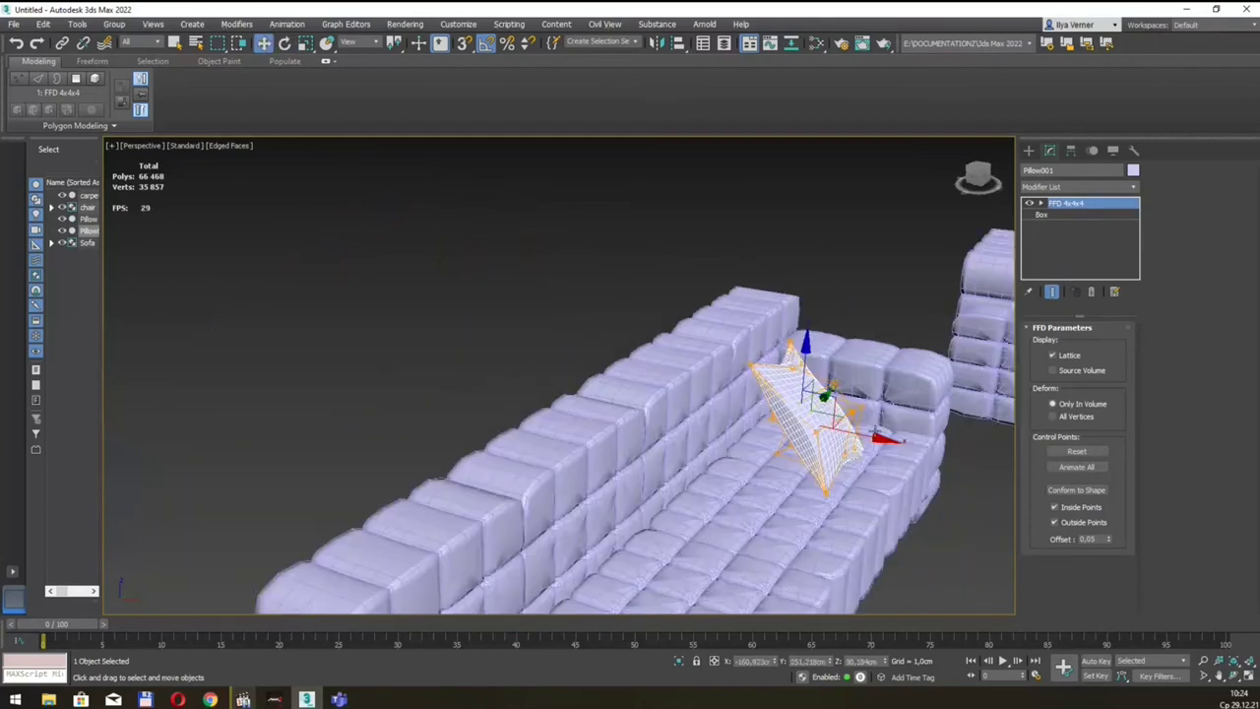
left_click_drag(863, 437, 830, 437)
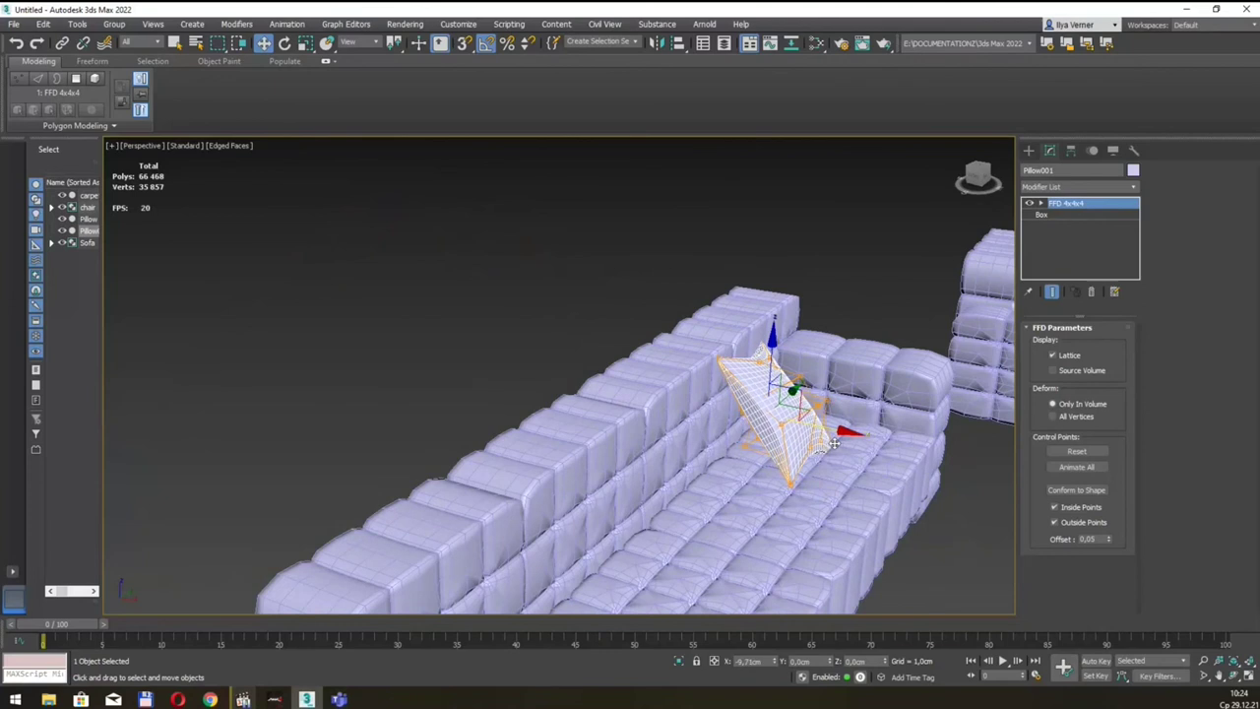
middle_click_drag(863, 440, 871, 438, "alt")
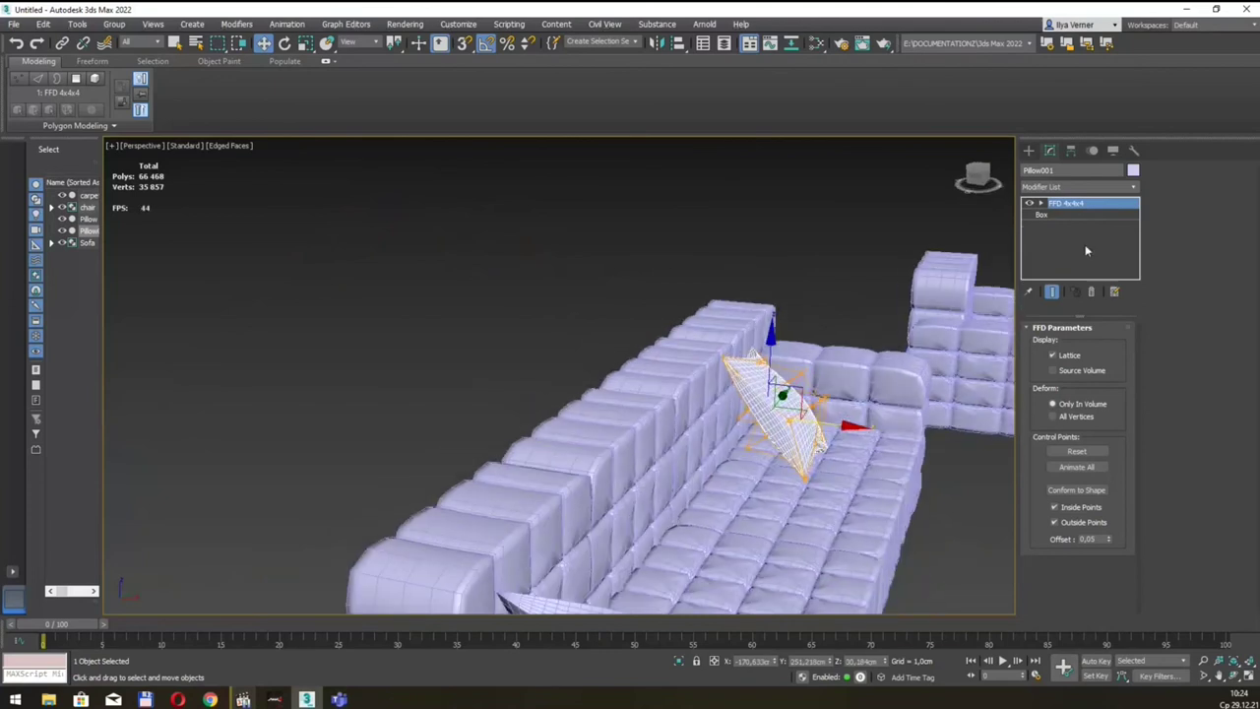
Enter Pillow001's FFD control points and push the lower points to bend it
left_click(1044, 205)
left_click(1073, 216)
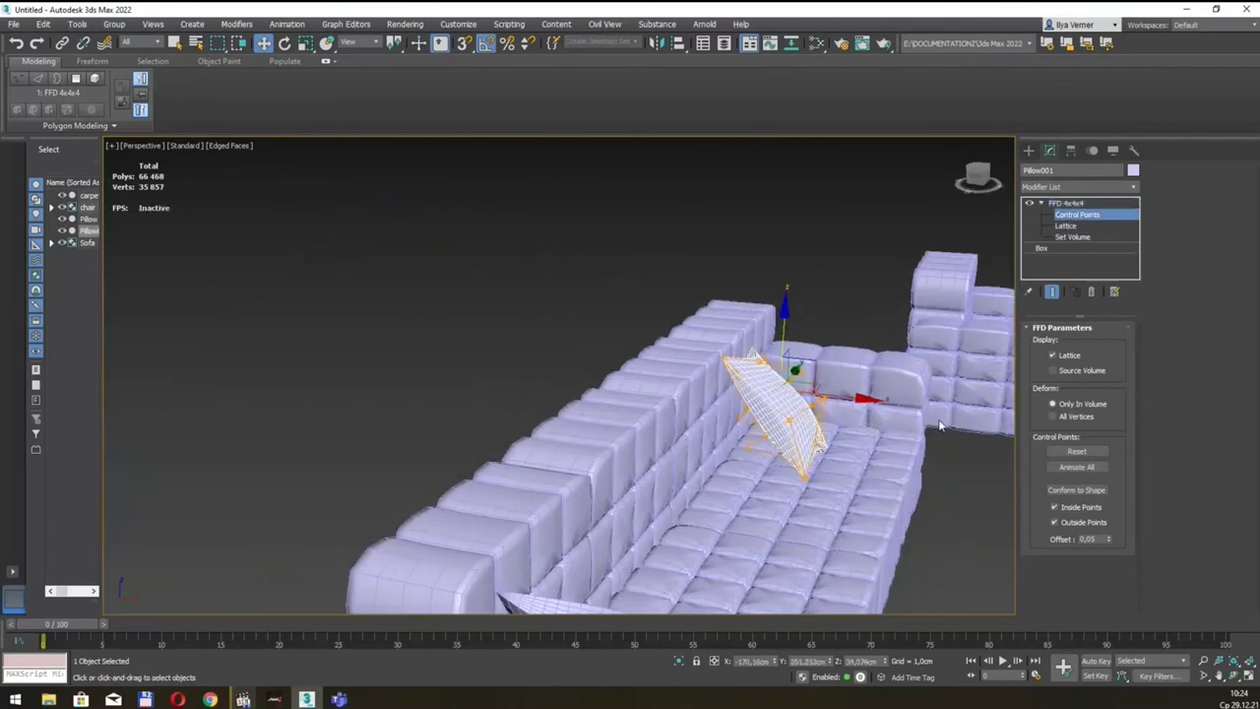
left_click_drag(831, 466, 795, 513)
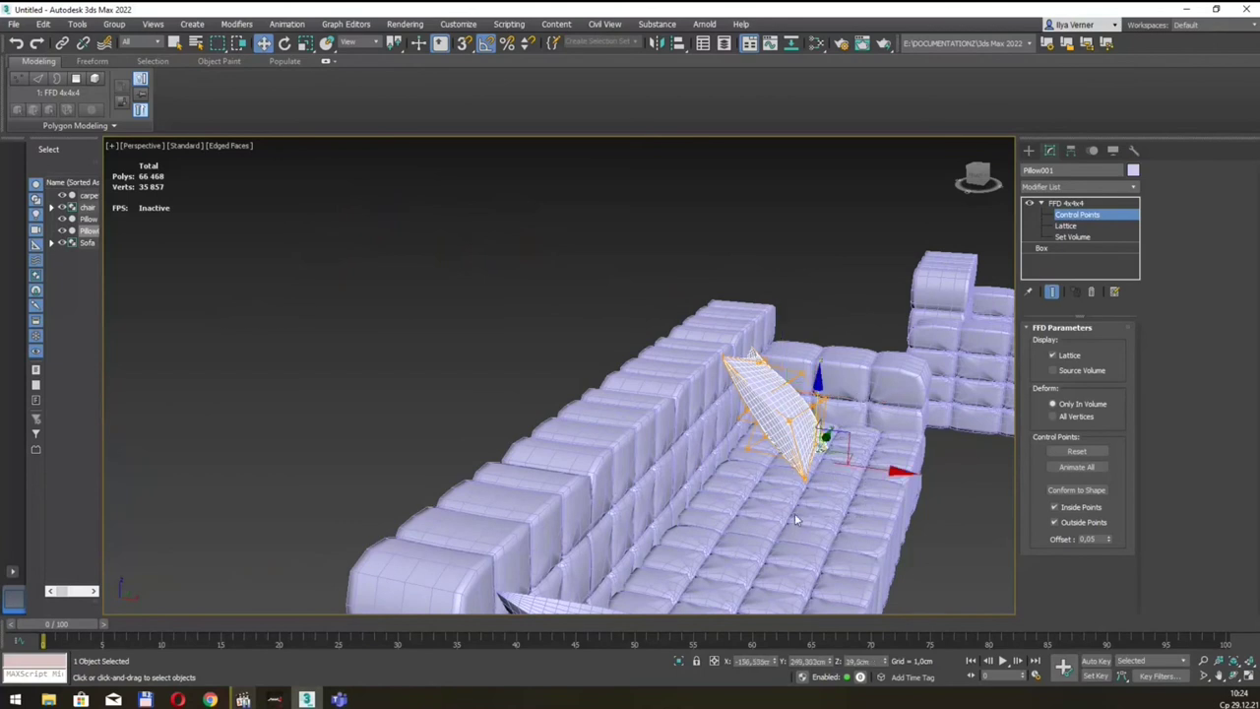
left_click_drag(865, 464, 892, 459)
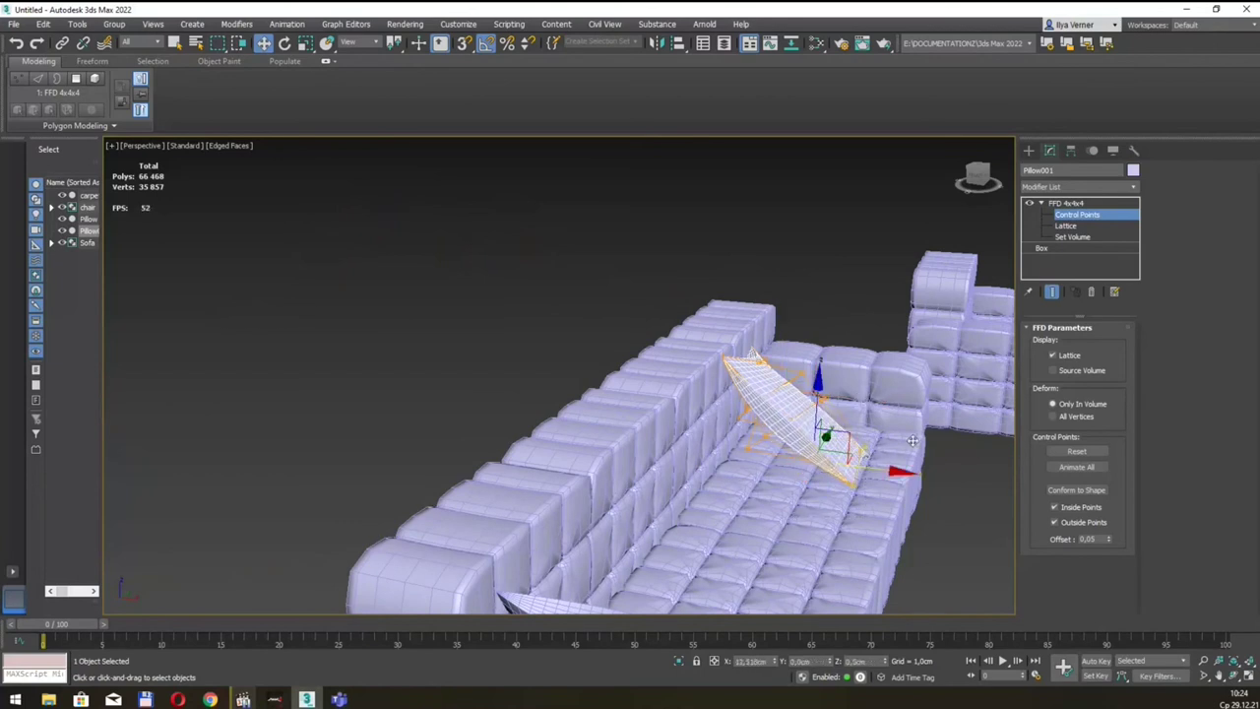
middle_click_drag(745, 492, 769, 462, "alt")
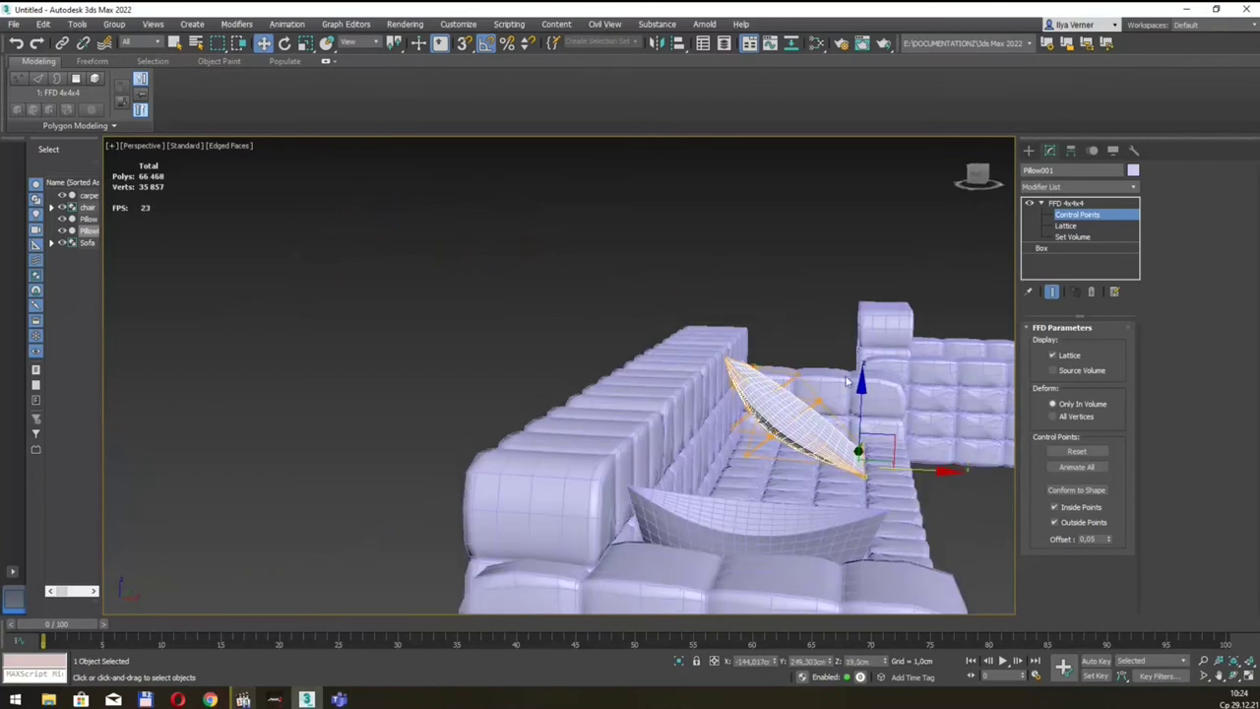
Move more lattice points so the pillow's top leans back against the sofa backrest
left_click(787, 445)
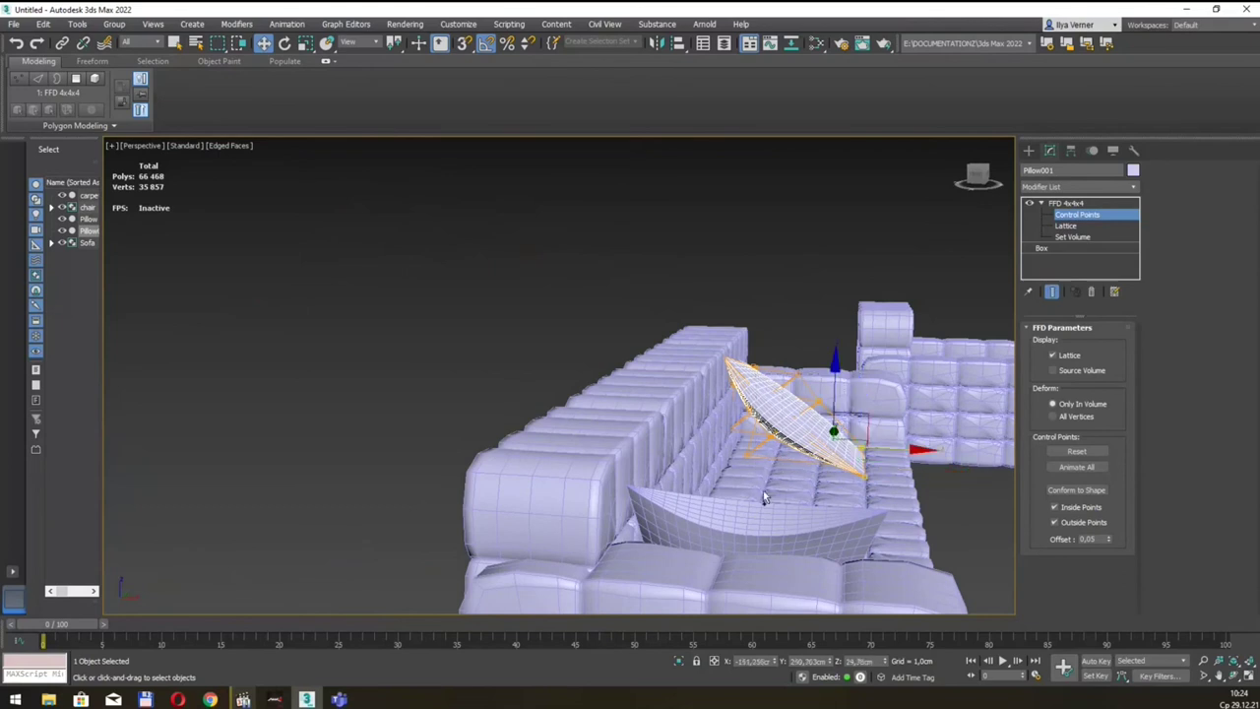
left_click(768, 408)
left_click(735, 414)
mouse_move(833, 403)
left_mouse_down()
mouse_move(804, 412)
mouse_move(874, 435)
left_mouse_up()
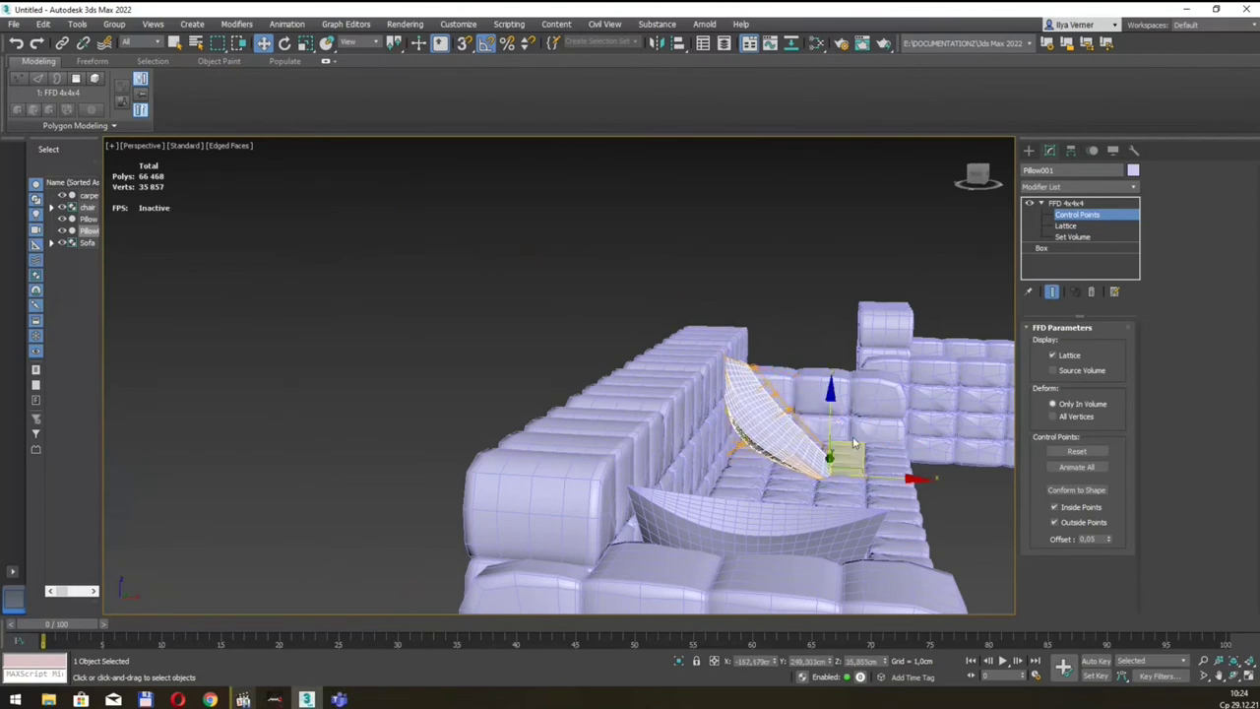
middle_click_drag(875, 435, 846, 394, "alt")
left_click(737, 340)
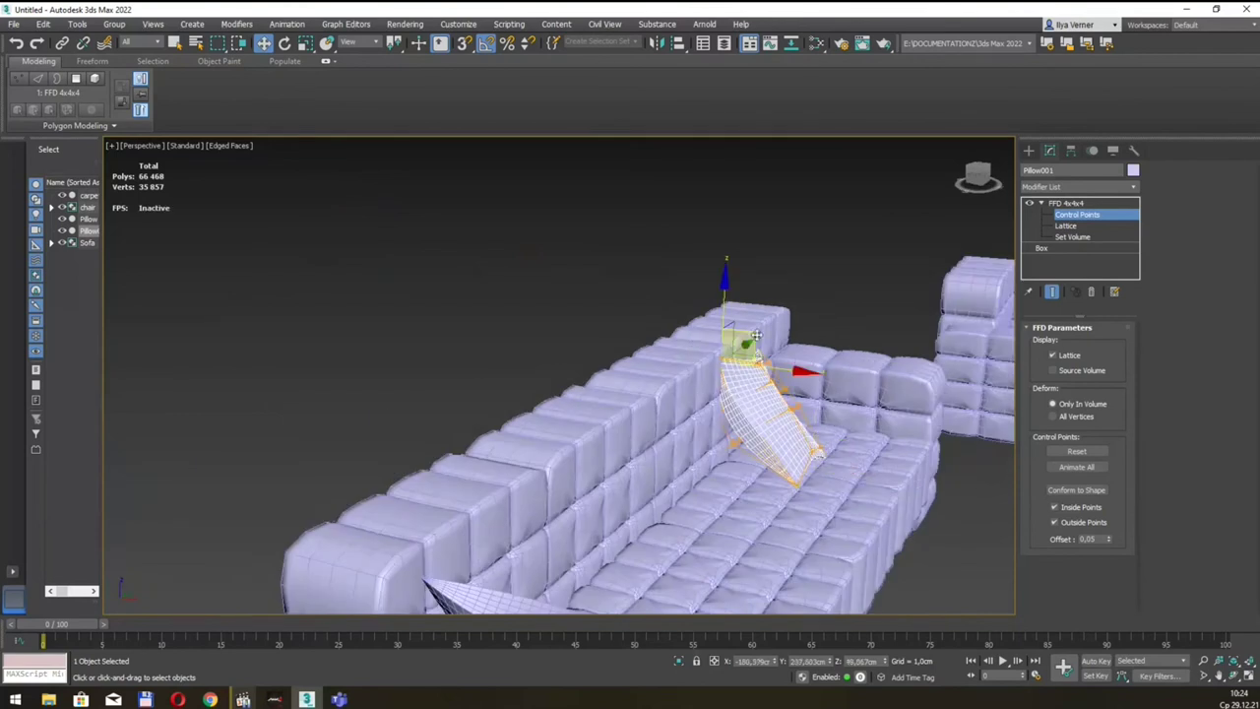
left_click(827, 267)
mouse_move(827, 274)
middle_mouse_down("alt")
mouse_move(788, 310)
mouse_move(607, 314)
middle_mouse_up("alt")
left_click(788, 310)
scroll(683, 326, "down", 4)
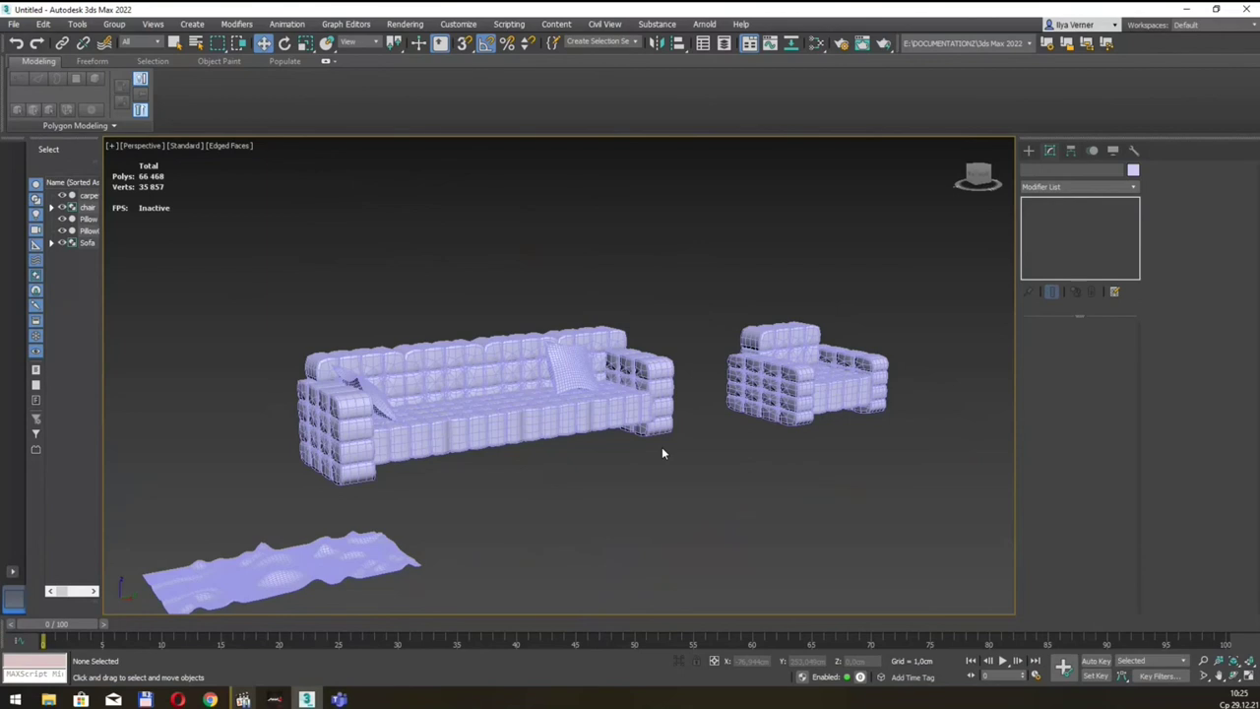
Pan and orbit to frame the sofa, armchair and carpet, then show the Create panel's Standard Primitives
mouse_move(399, 535)
middle_mouse_down()
mouse_move(508, 423)
mouse_move(474, 469)
middle_mouse_up()
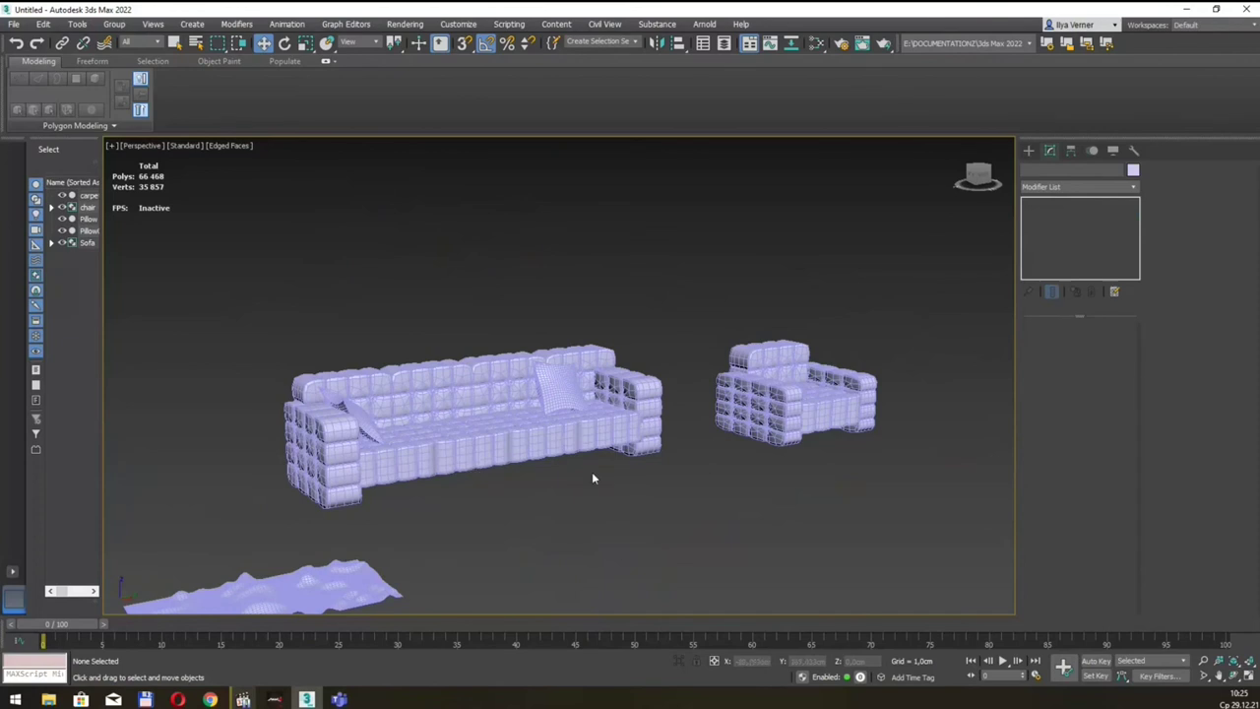
middle_click_drag(623, 425, 630, 394, "alt")
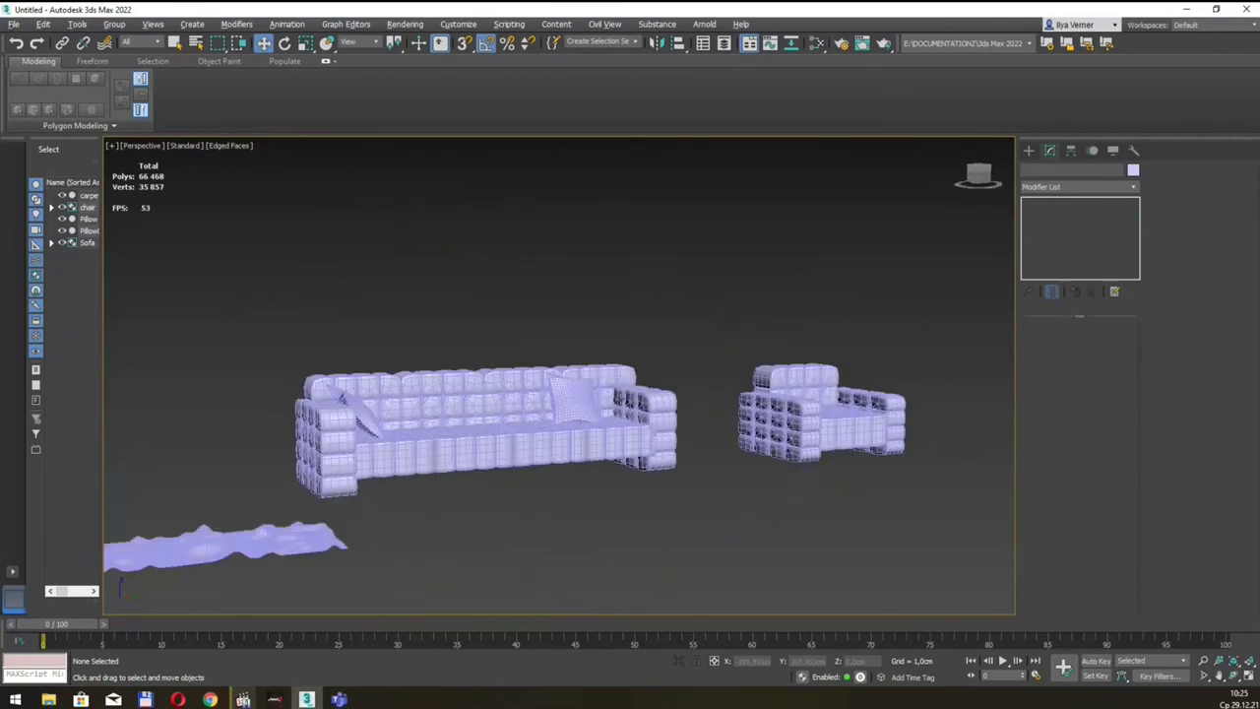
mouse_move(785, 497)
middle_mouse_down()
mouse_move(733, 470)
mouse_move(727, 448)
middle_mouse_up()
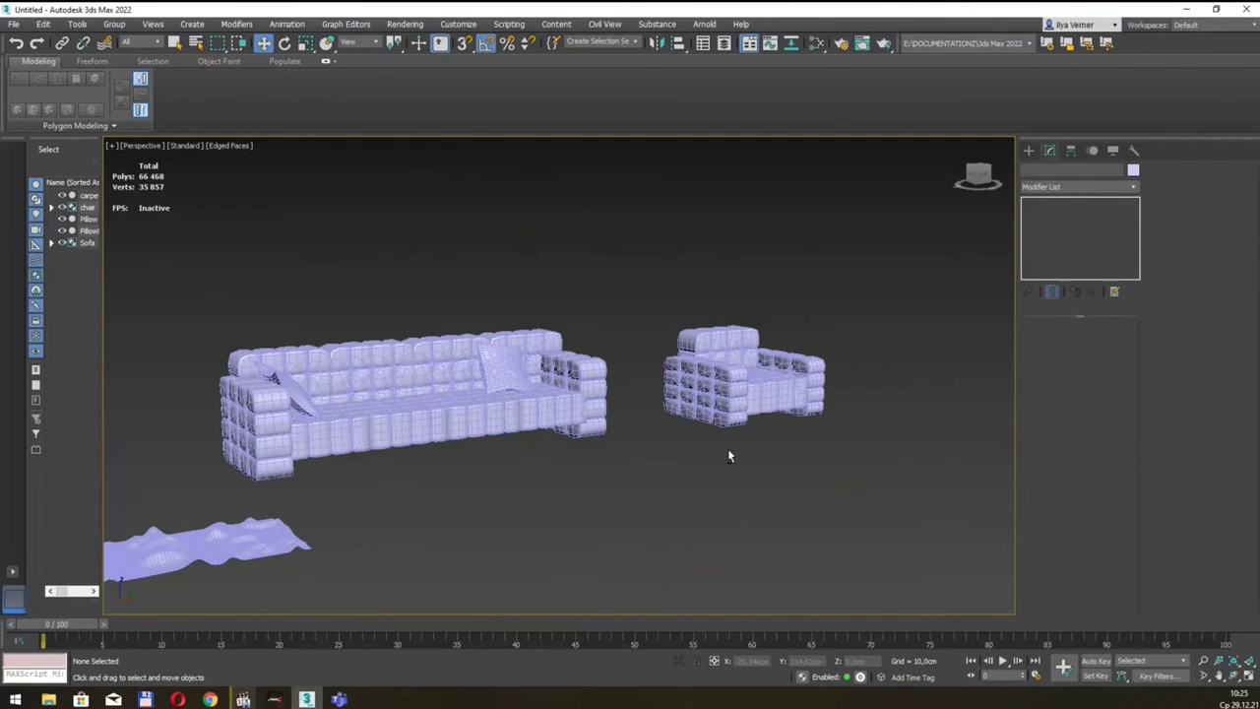
left_click(1028, 150)
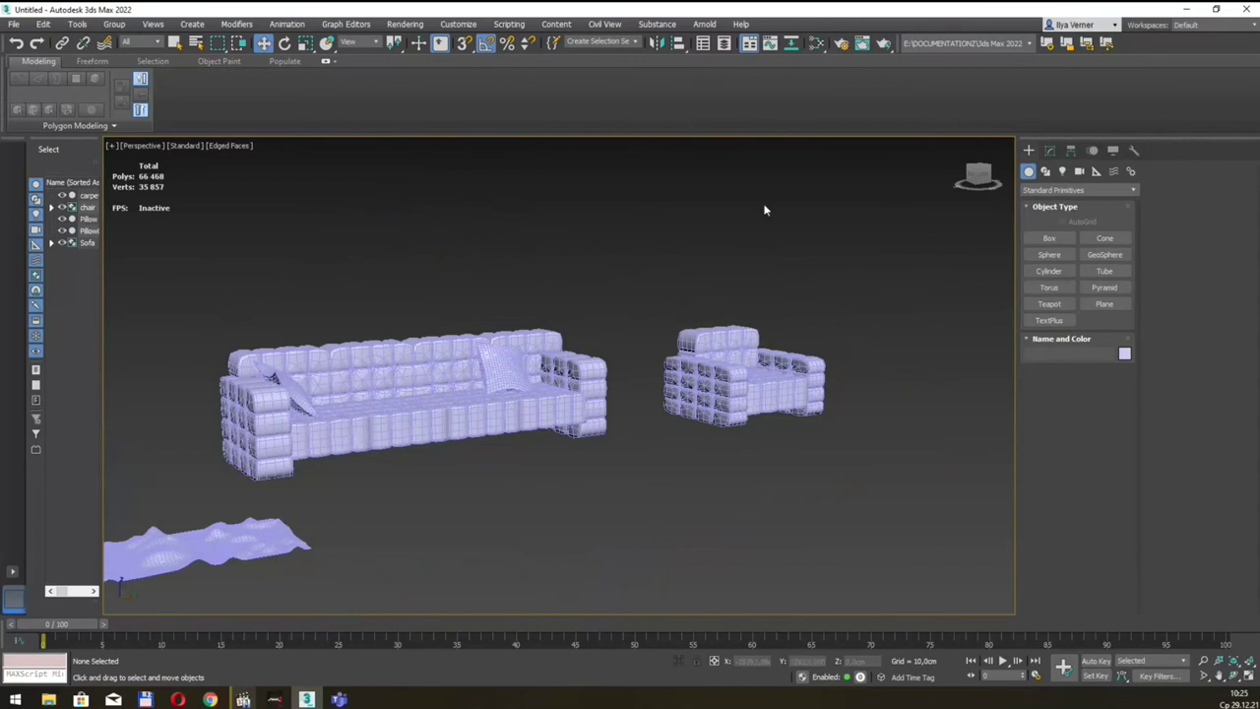
Draw a box in front of the sofa sized 50×50 cm and 5 cm tall
left_click(1050, 238)
left_click_drag(574, 507, 635, 540)
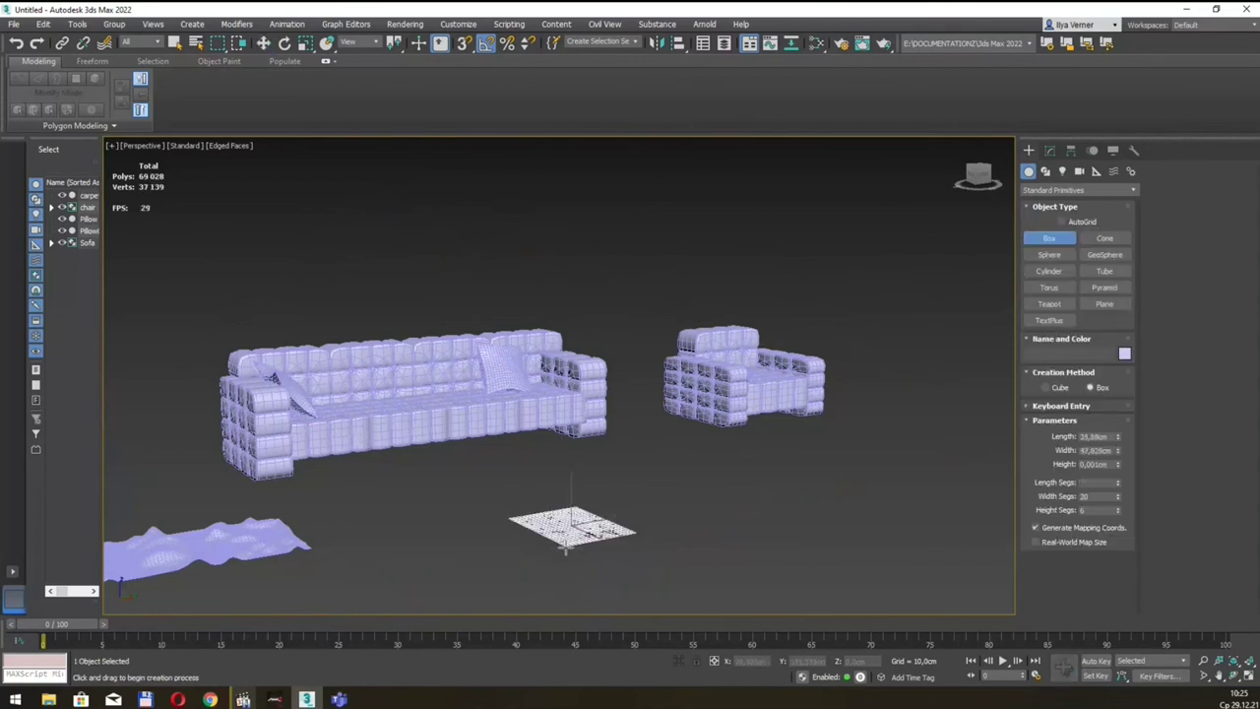
scroll(589, 503, "up", 2)
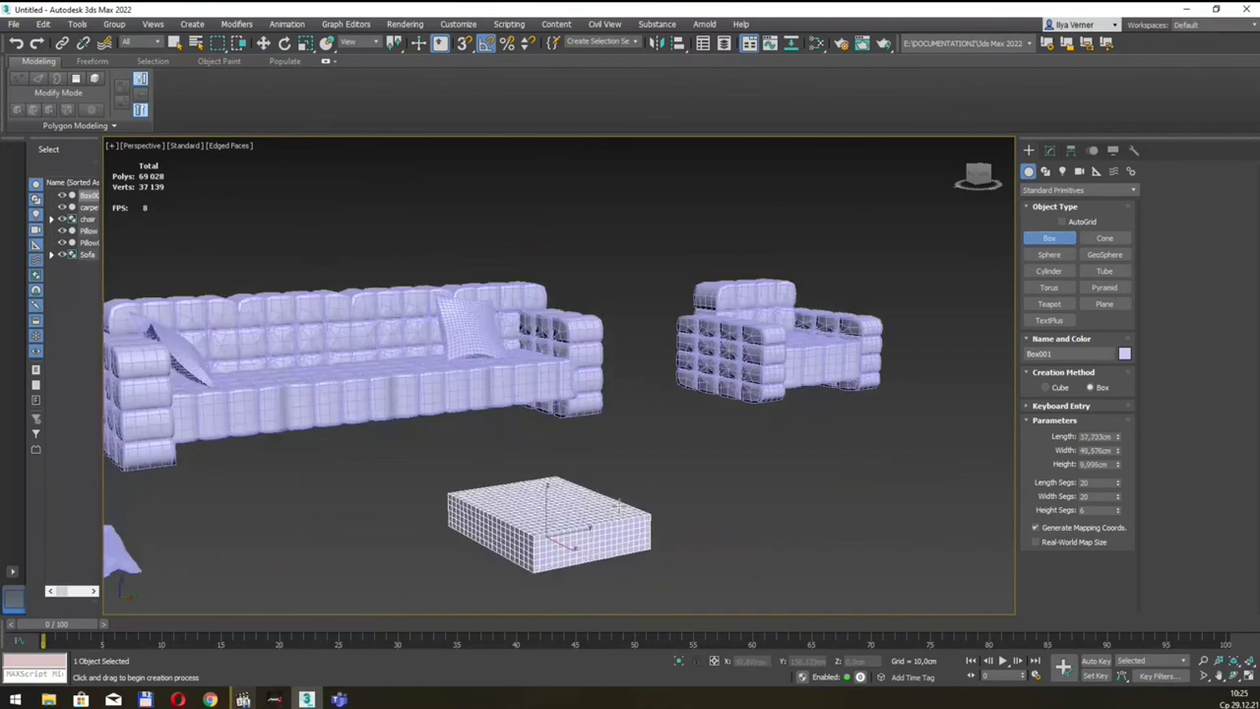
double_click(1095, 436)
type("50")
key("Tab")
type("50")
key("Tab")
type("50")
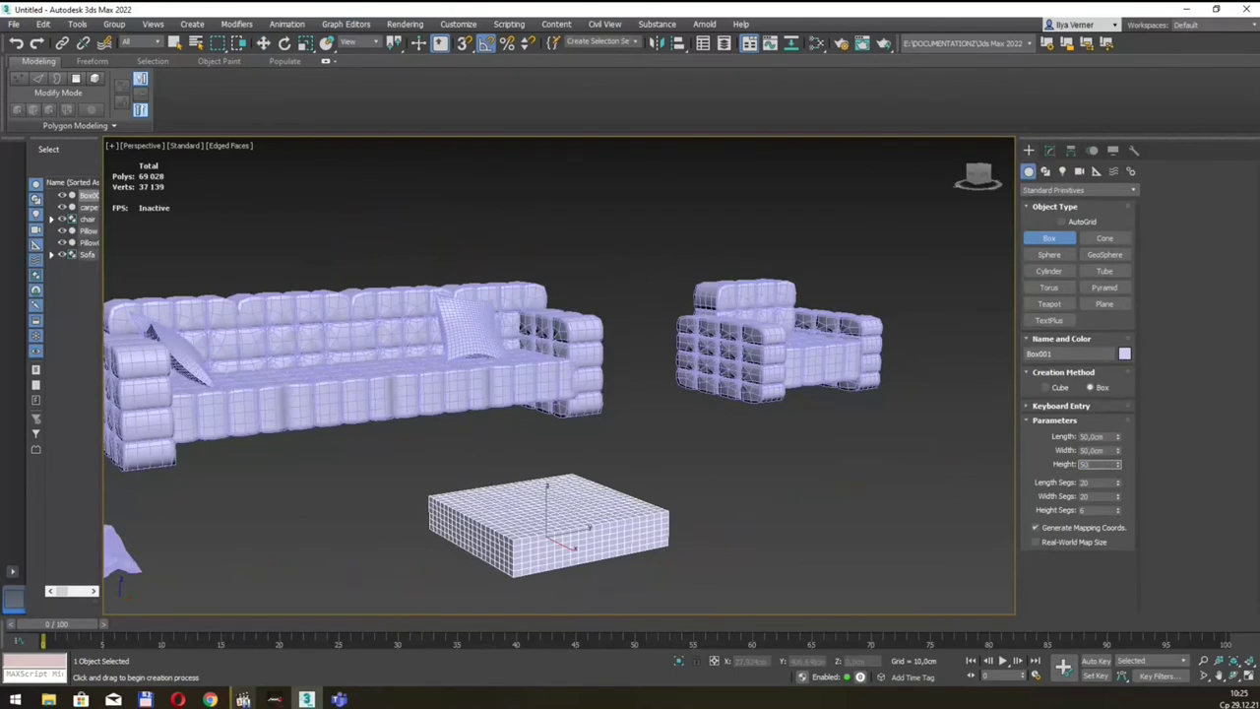
key("Return")
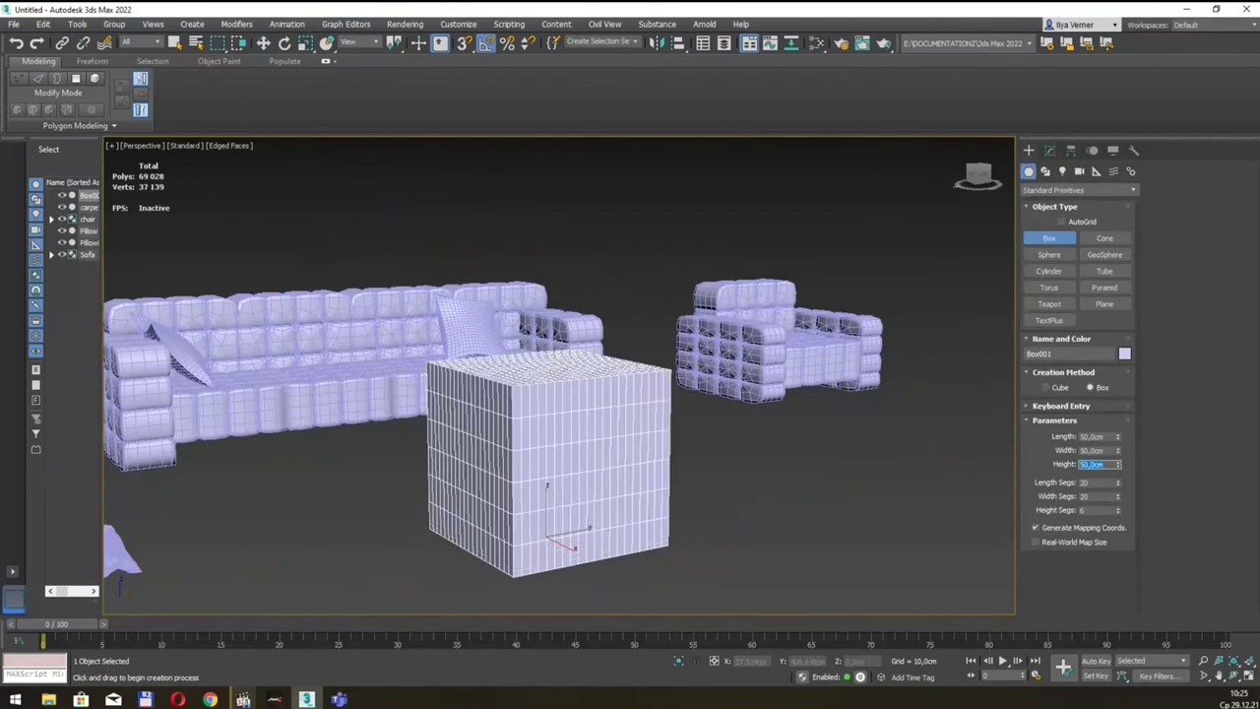
type("10")
key("Return")
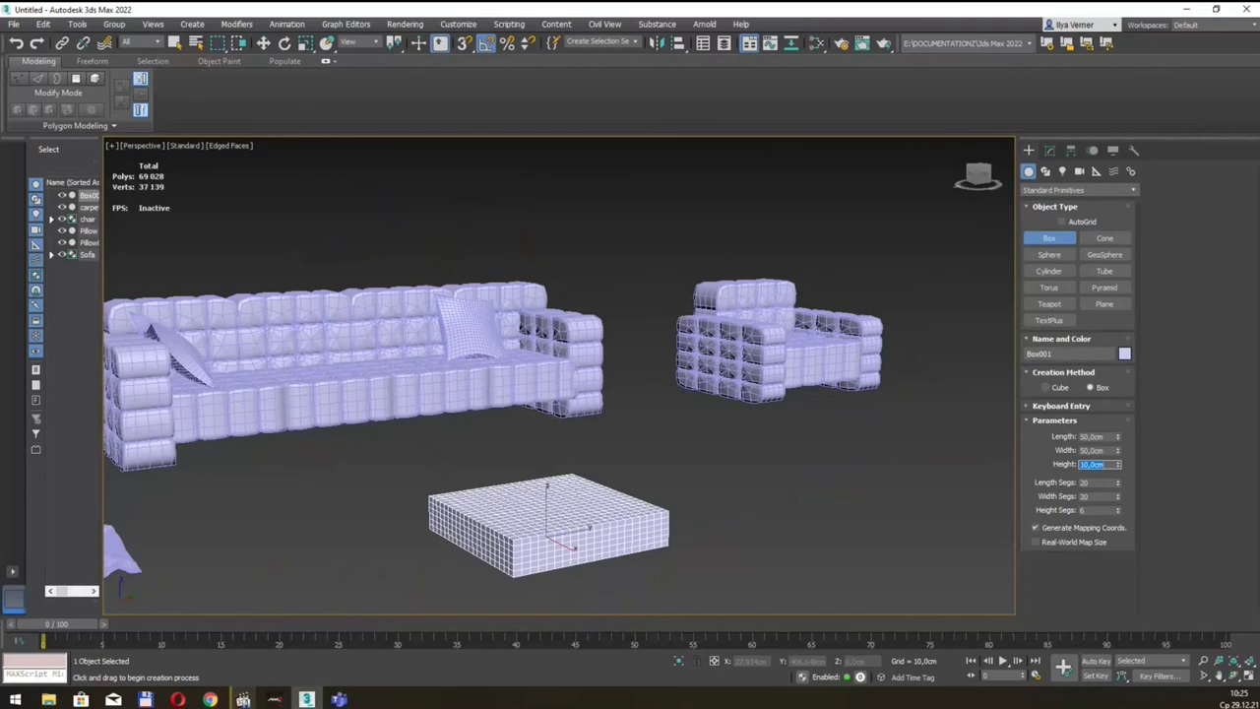
type("5")
key("Return")
Edit the box's length segments and Shift-drag a copy above it as Box002
mouse_move(607, 408)
middle_mouse_down("alt")
mouse_move(746, 501)
mouse_move(625, 491)
mouse_move(715, 459)
mouse_move(604, 464)
mouse_move(610, 450)
mouse_move(617, 490)
middle_mouse_up("alt")
scroll(617, 490, "up", 2)
double_click(1100, 482)
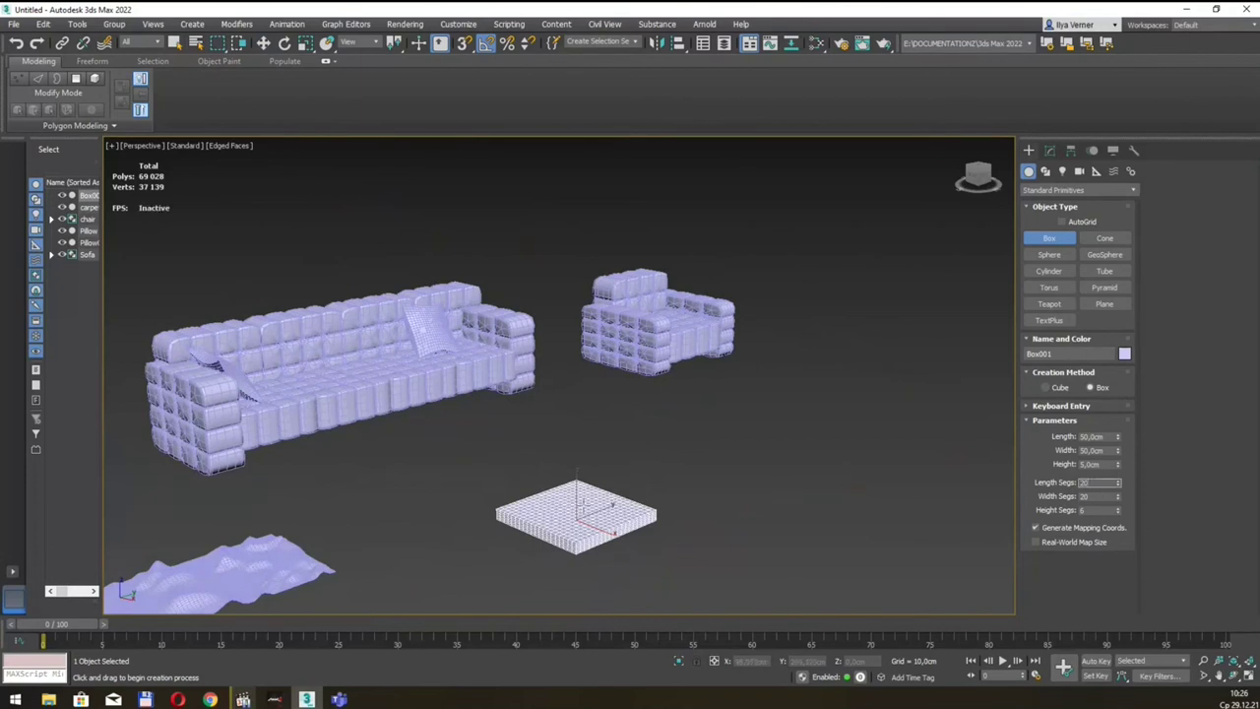
middle_click_drag(622, 490, 595, 486, "alt")
key("w")
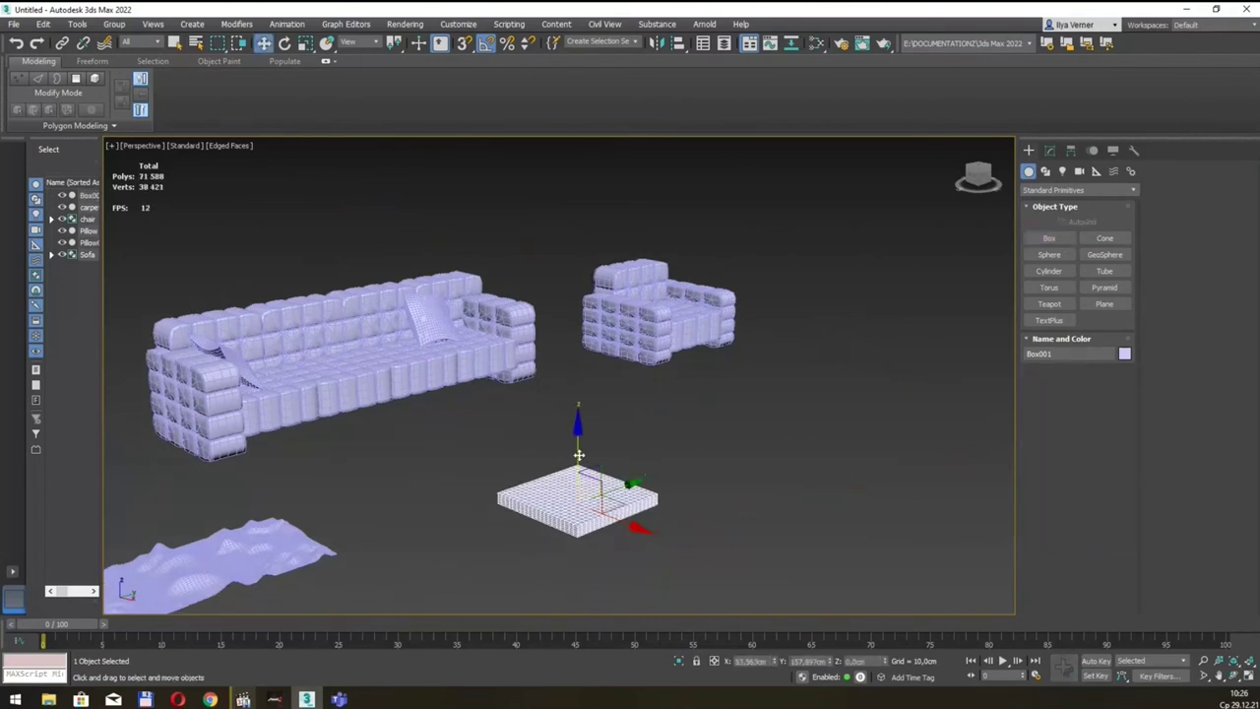
left_click_drag(594, 485, 618, 449, "shift")
Confirm the Box002 copy and set the lower box Box001's length segments to 1
left_click(633, 406)
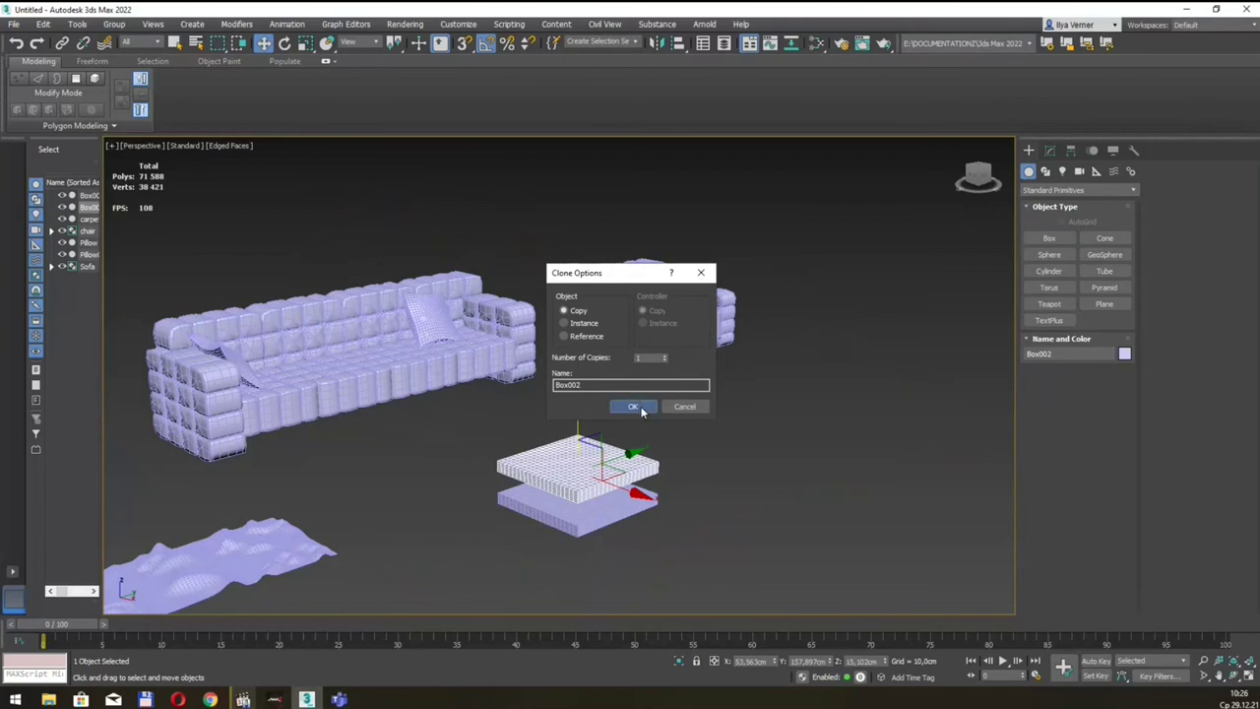
middle_click_drag(678, 467, 680, 456, "alt")
left_click(650, 500)
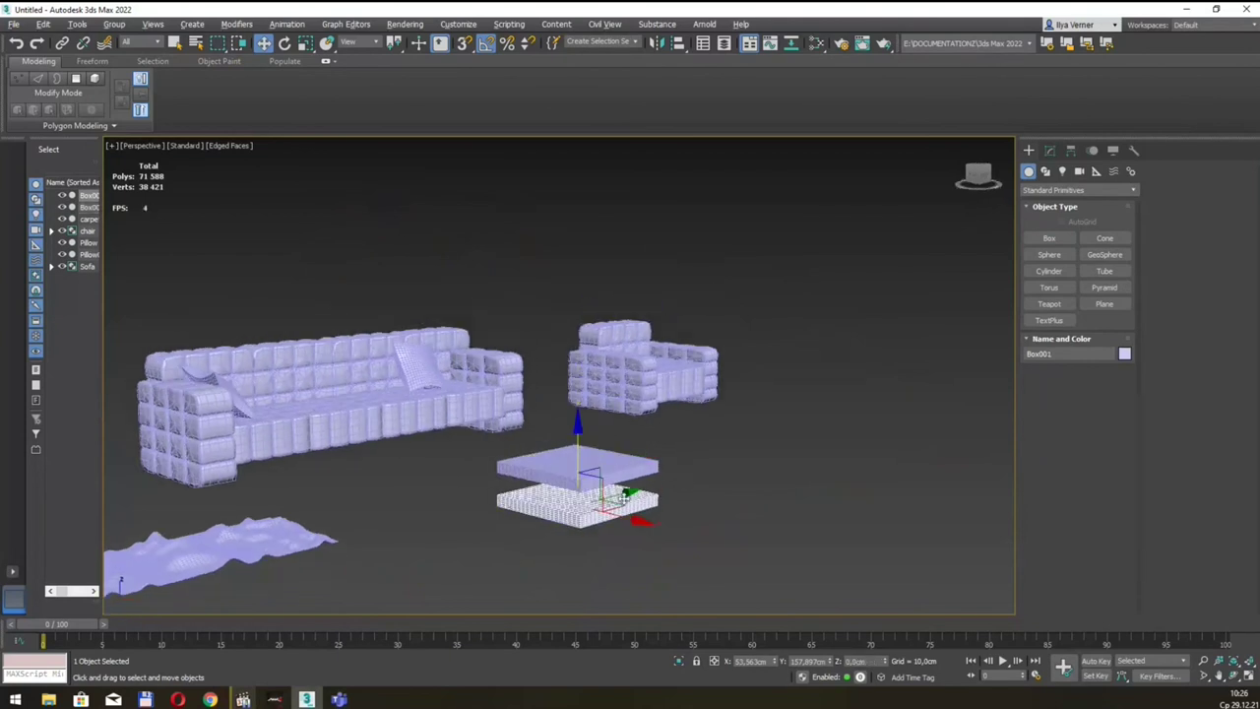
left_click(1050, 150)
double_click(1107, 390)
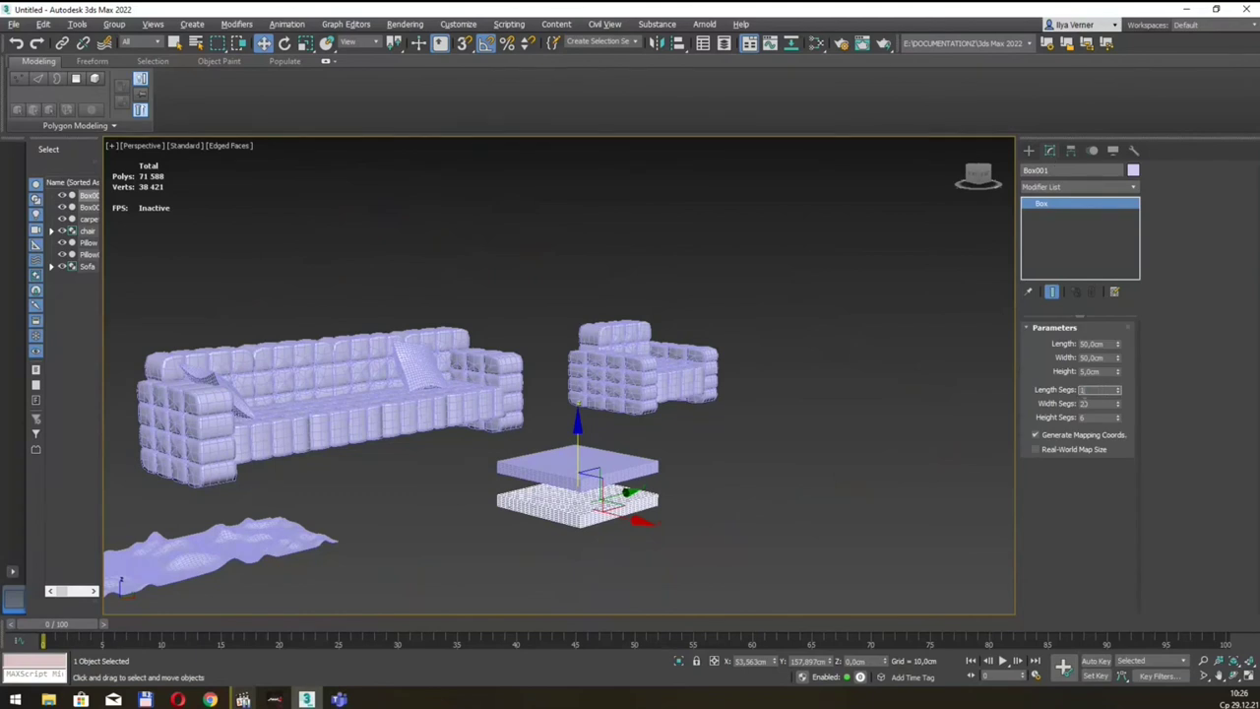
key("Tab")
key("Tab")
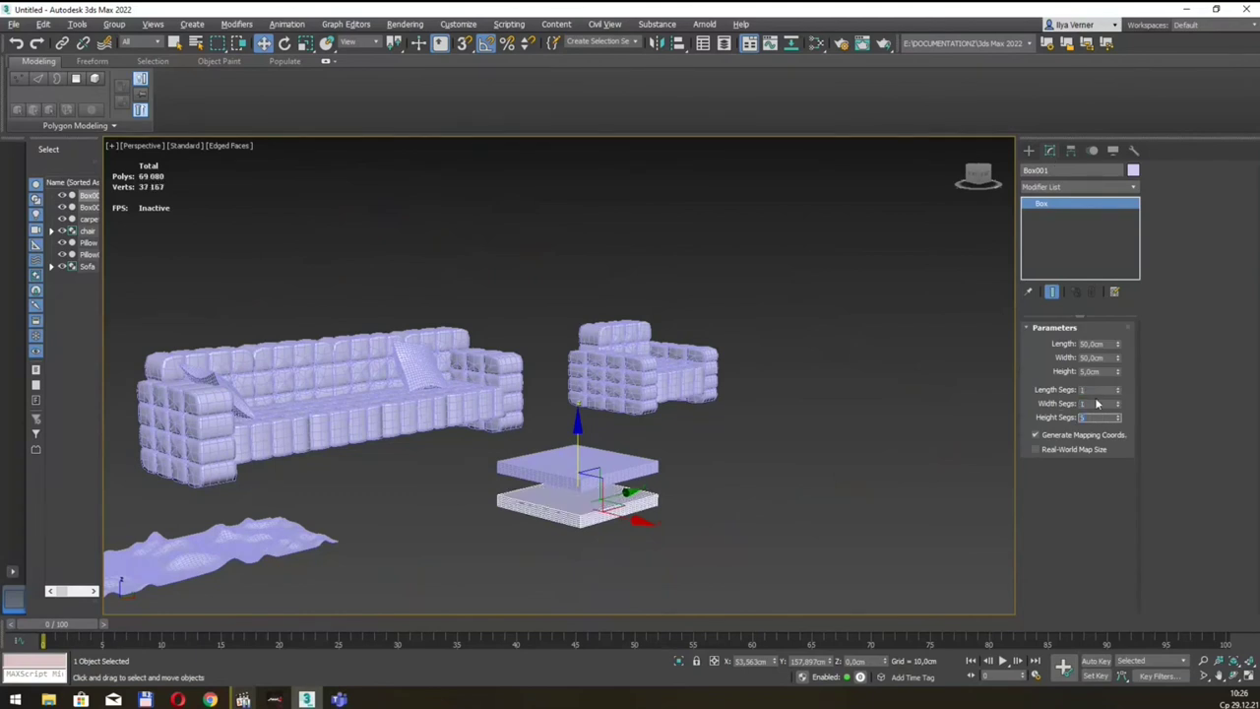
type("1")
left_click(1097, 404)
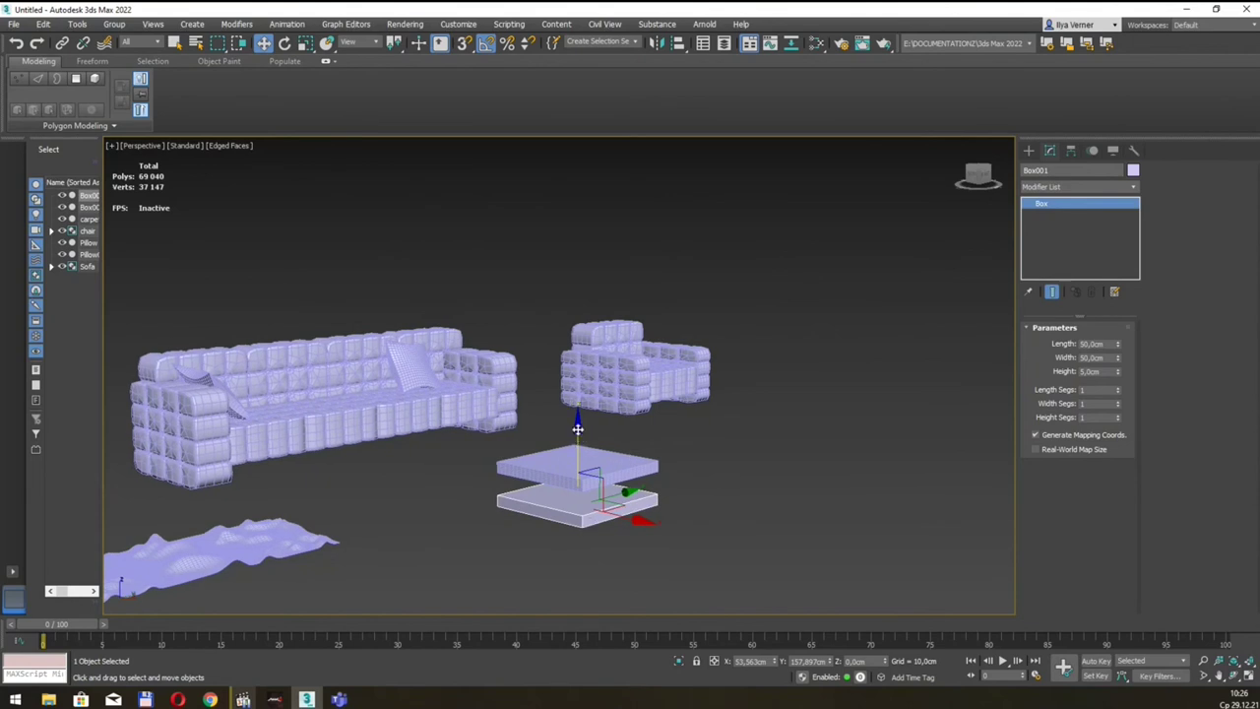
Lower Box001 slightly below the floor and view the boxes' sides
left_click_drag(577, 440, 584, 427)
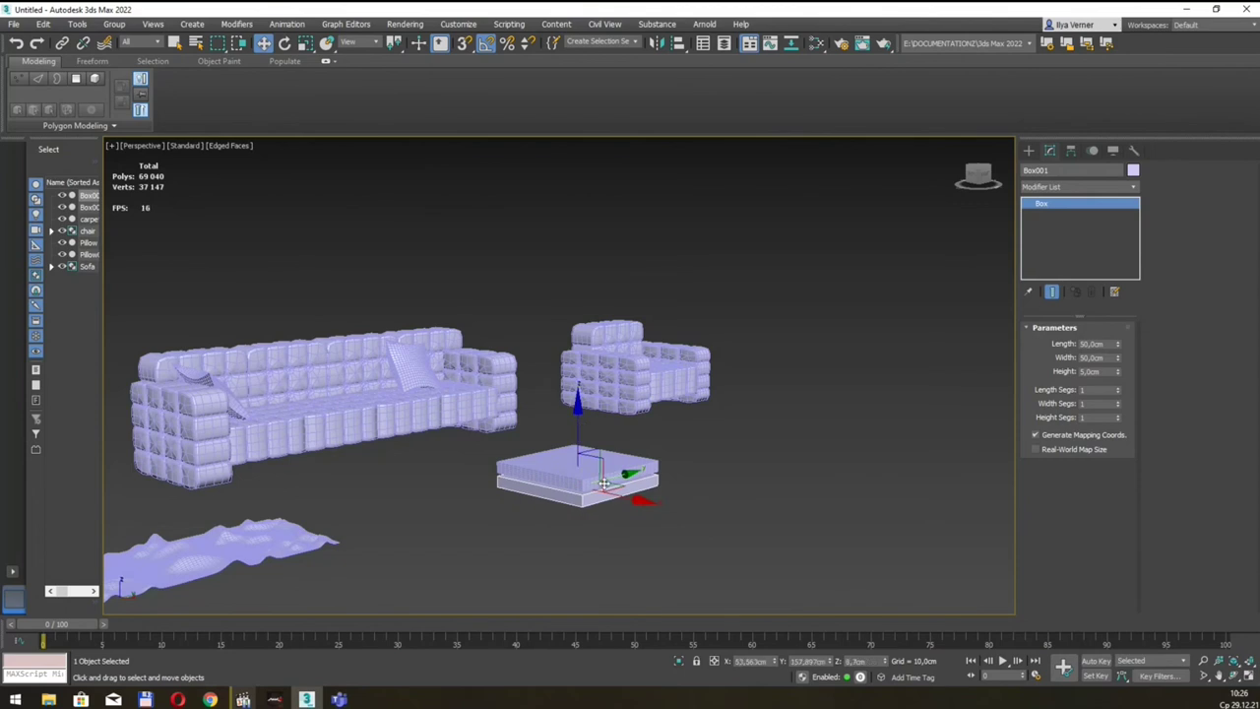
scroll(586, 433, "up", 3)
scroll(601, 477, "up", 3)
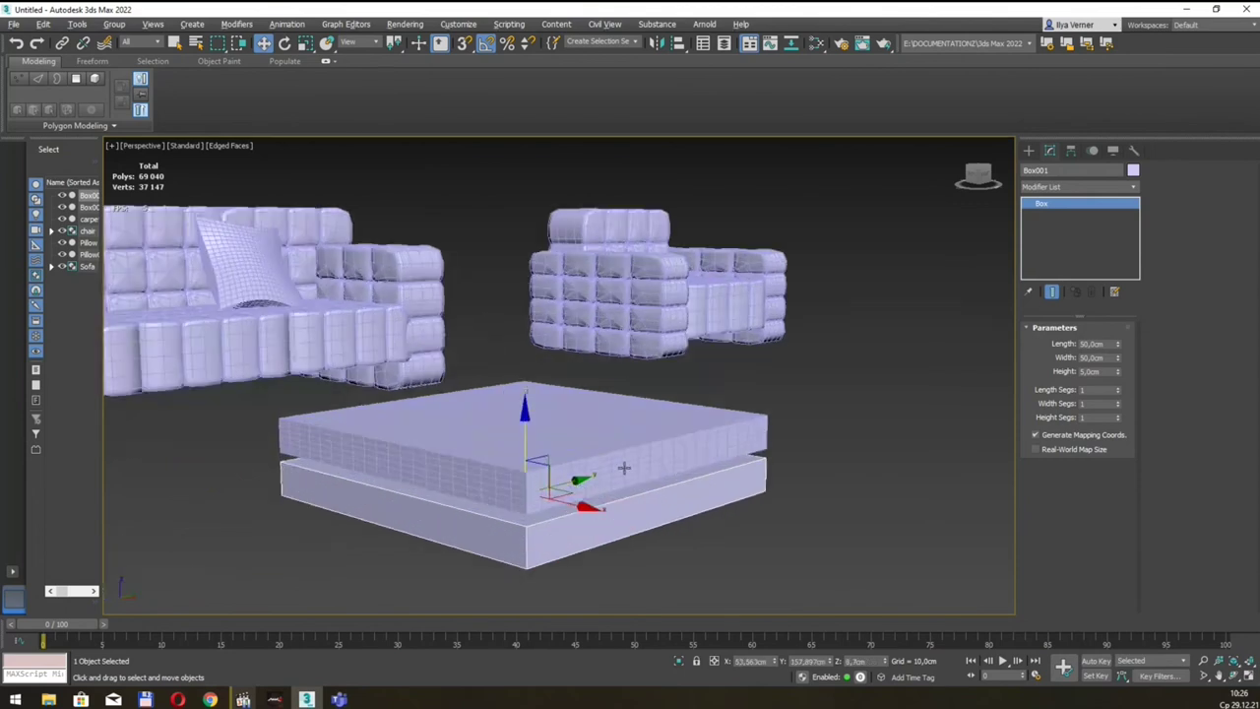
middle_click_drag(615, 475, 621, 458, "alt")
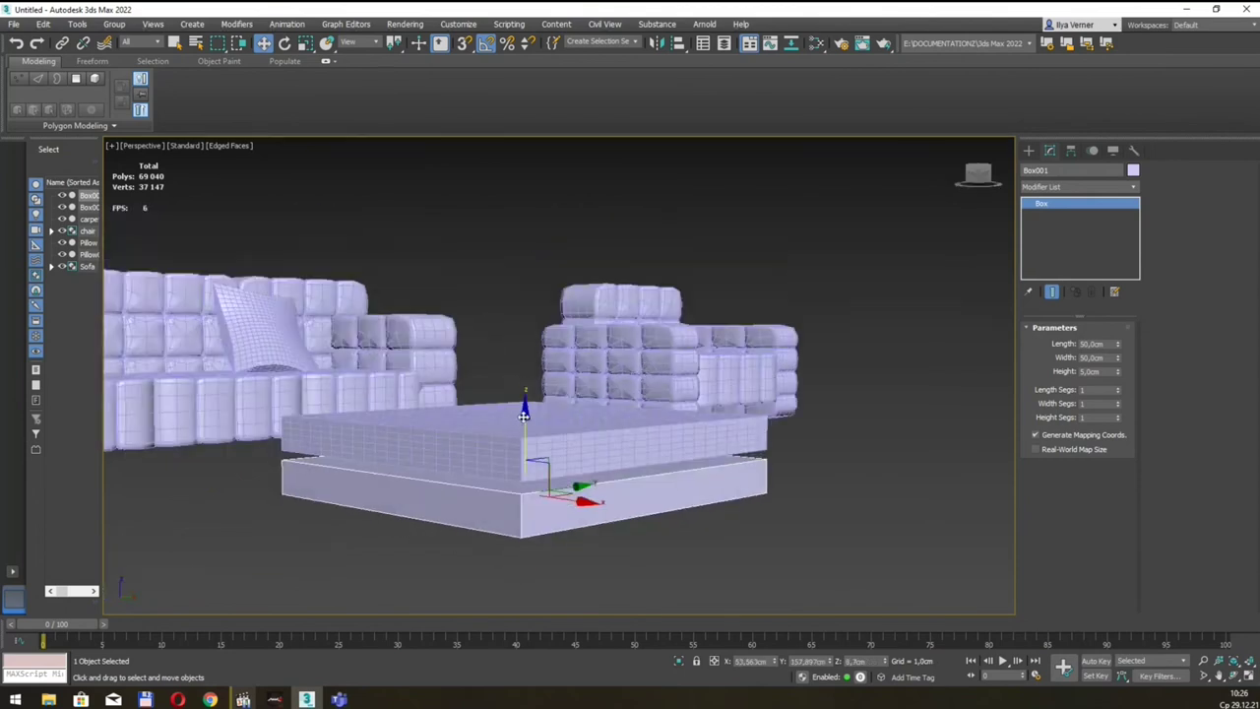
With 3D vertex snap on, drop Box002 flush onto Box001's top
left_click(528, 408)
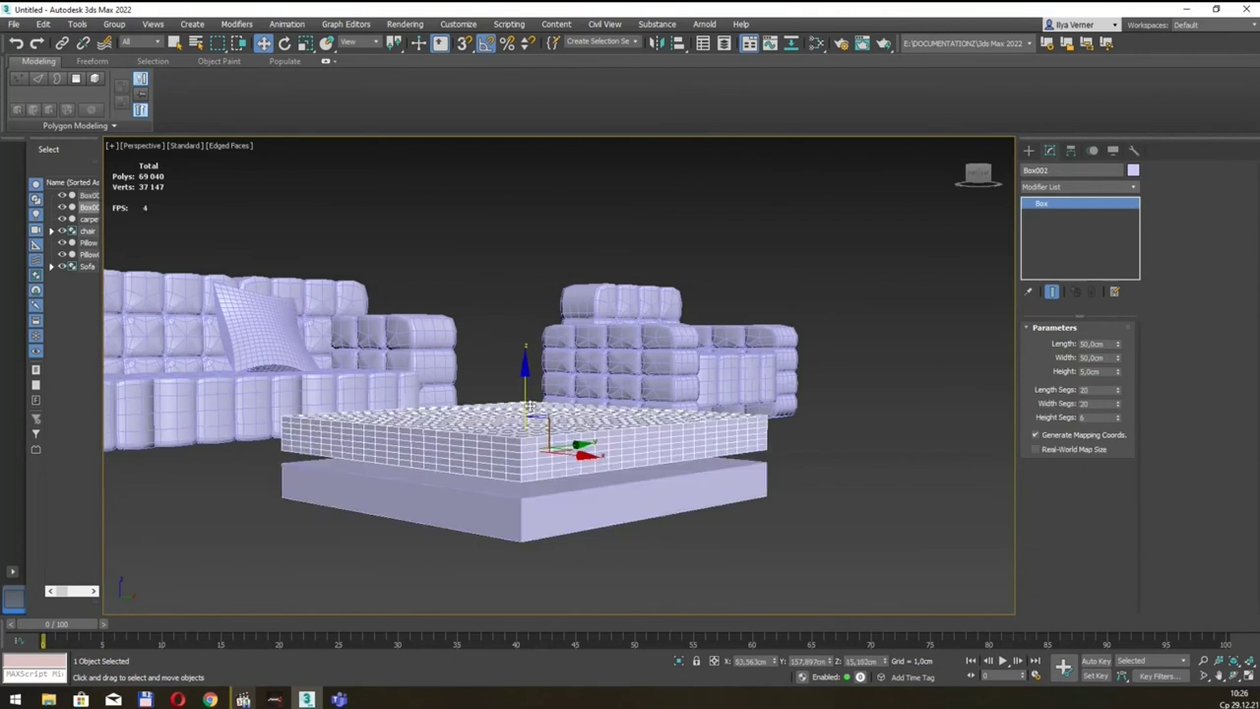
key("s")
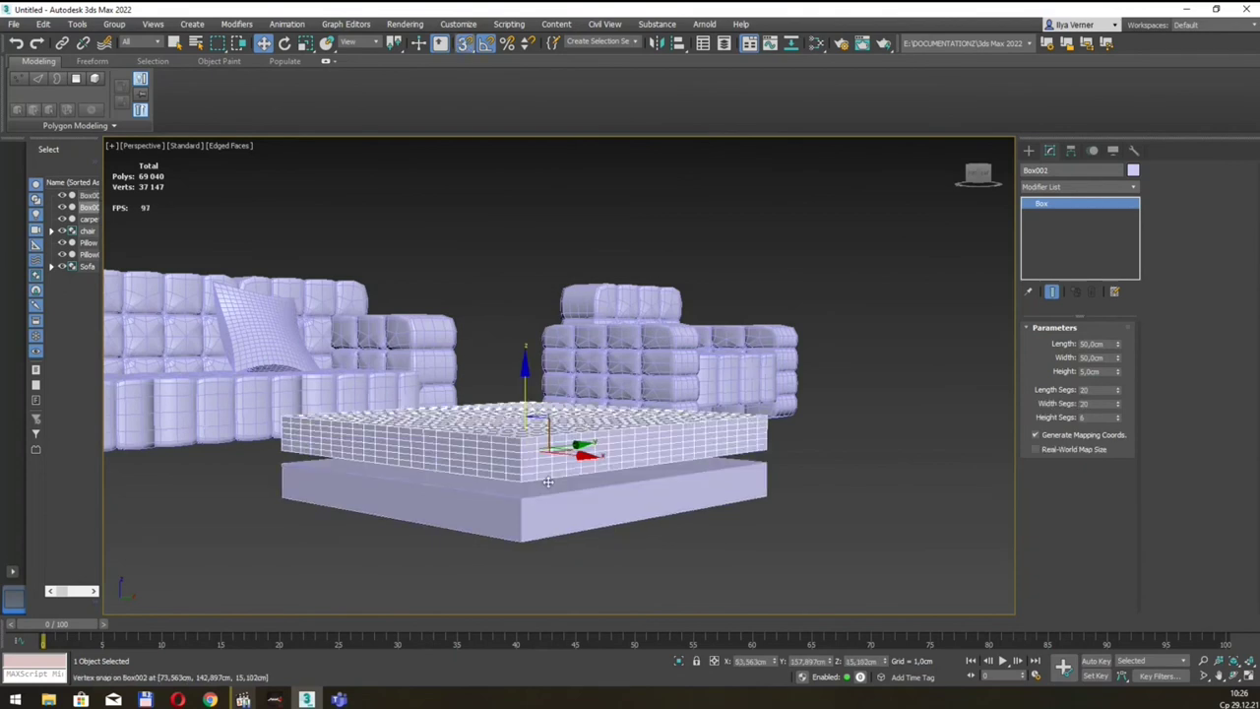
left_click_drag(525, 481, 522, 497)
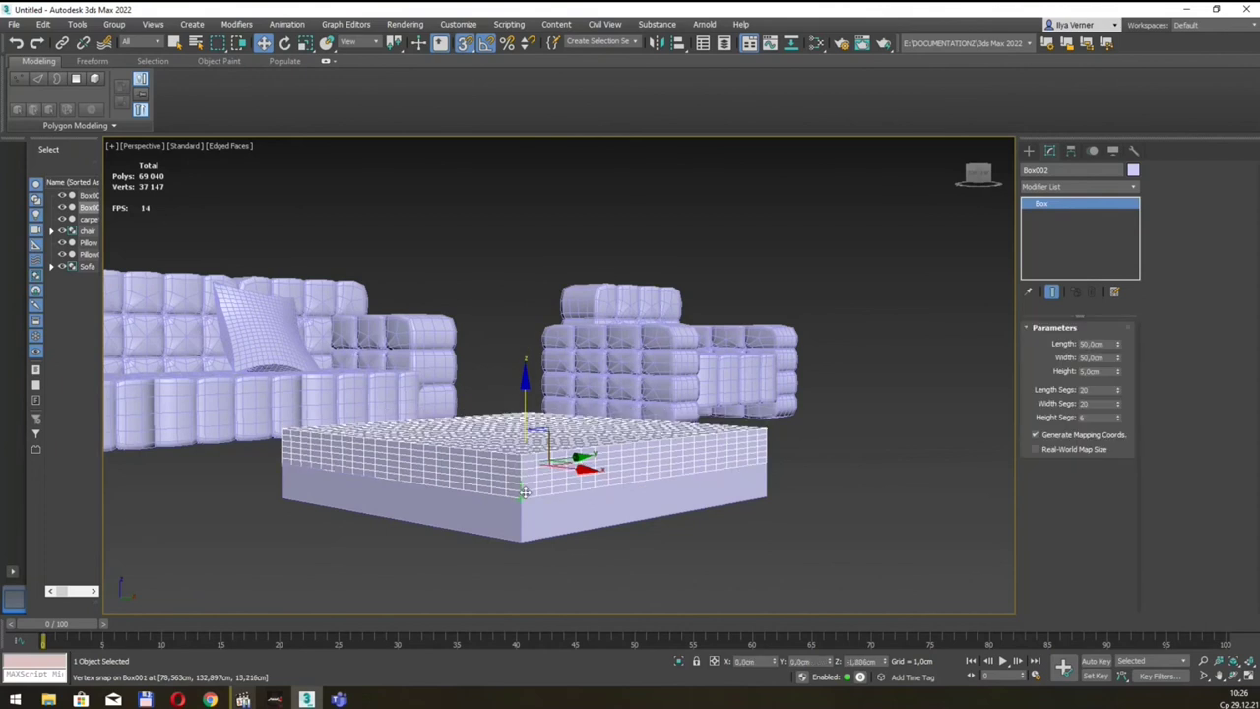
mouse_move(591, 347)
middle_mouse_down("alt")
mouse_move(618, 334)
mouse_move(606, 366)
mouse_move(613, 351)
middle_mouse_up("alt")
key("q")
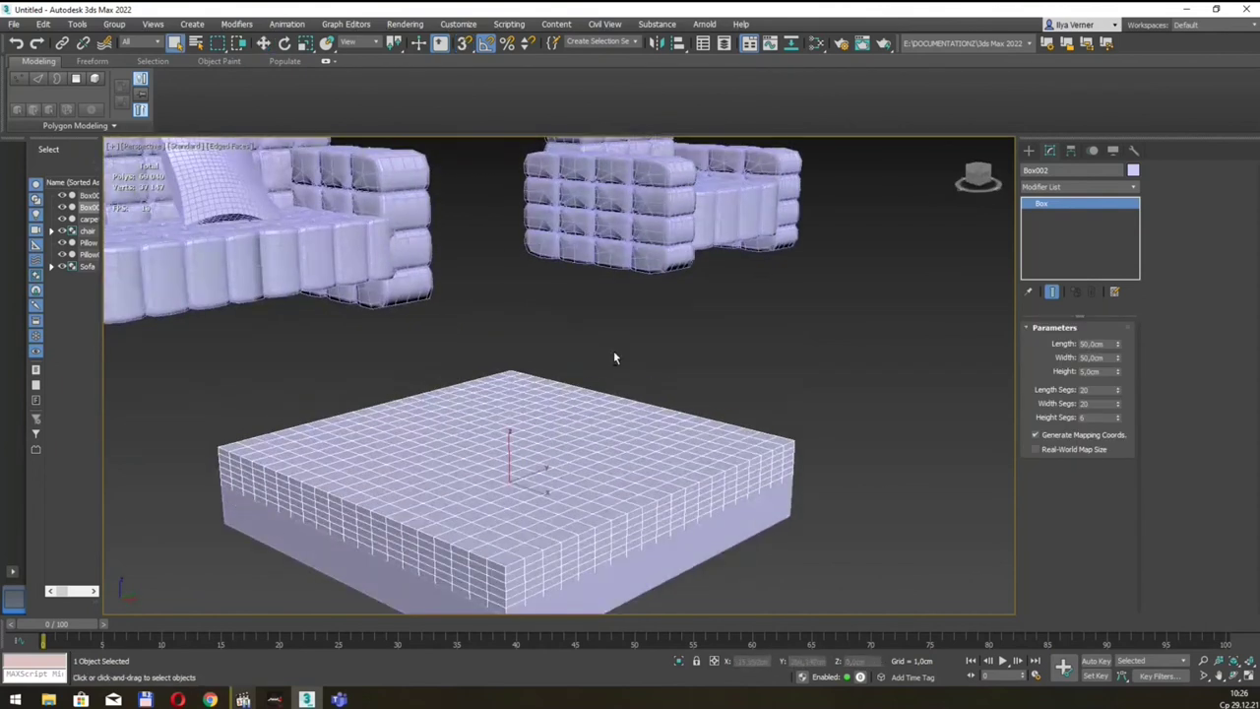
Convert the upper box Box002 to an Editable Poly
mouse_move(641, 407)
middle_mouse_down()
mouse_move(633, 329)
mouse_move(586, 328)
middle_mouse_up()
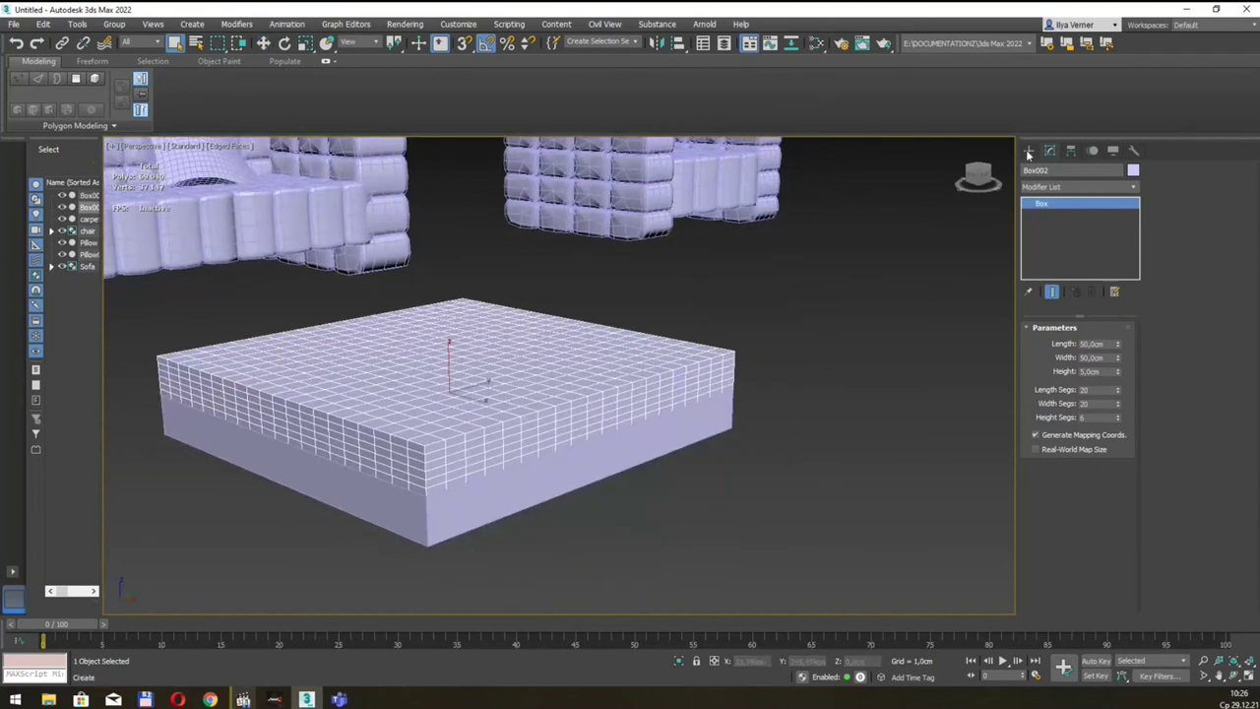
middle_click_drag(615, 313, 717, 310)
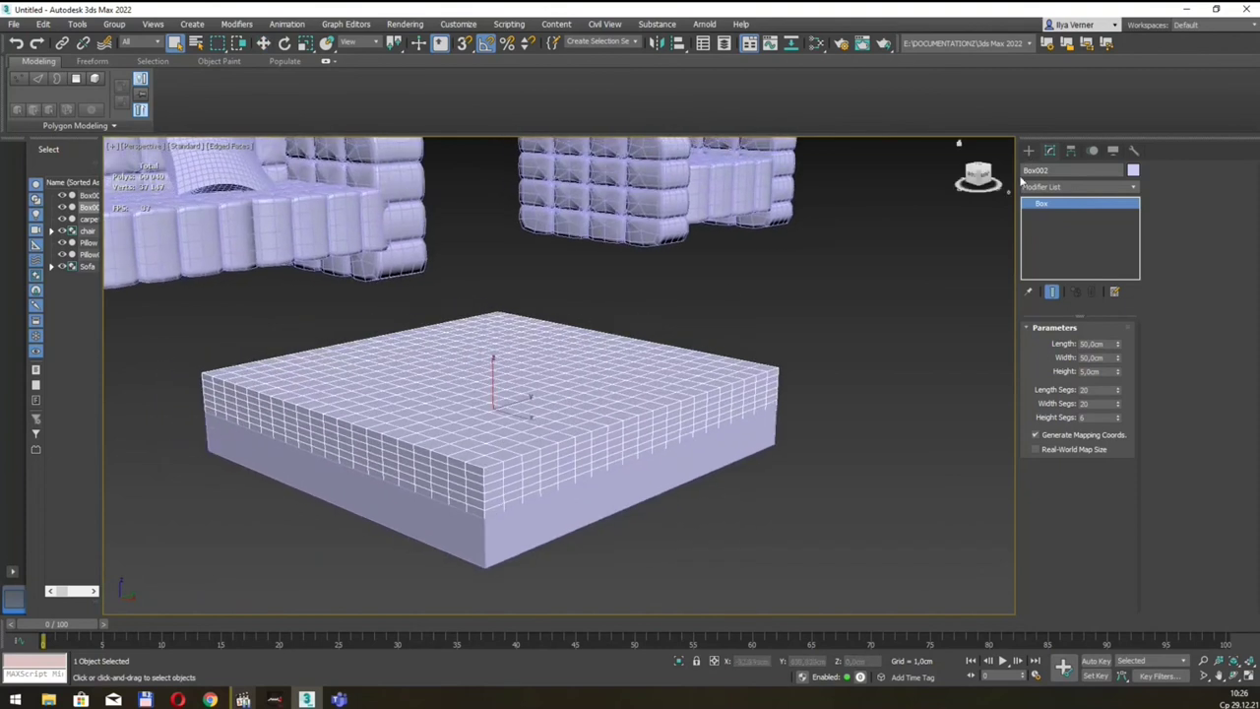
left_click(1030, 151)
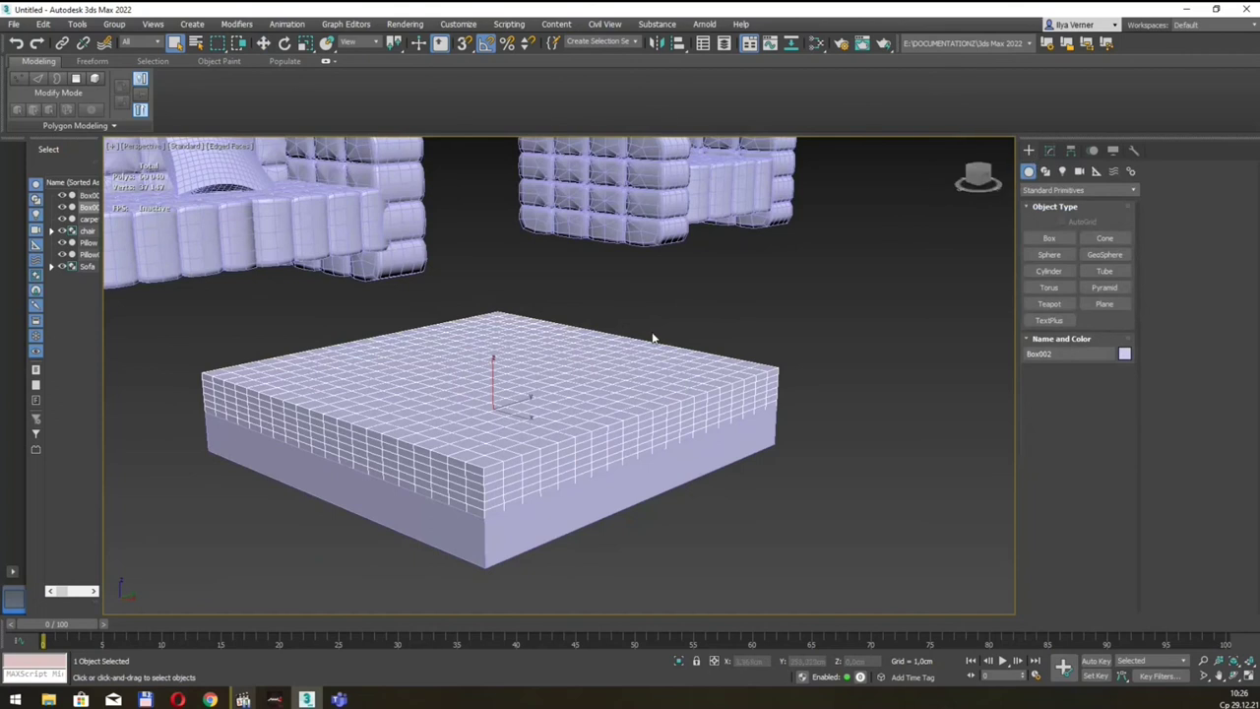
left_click(1050, 151)
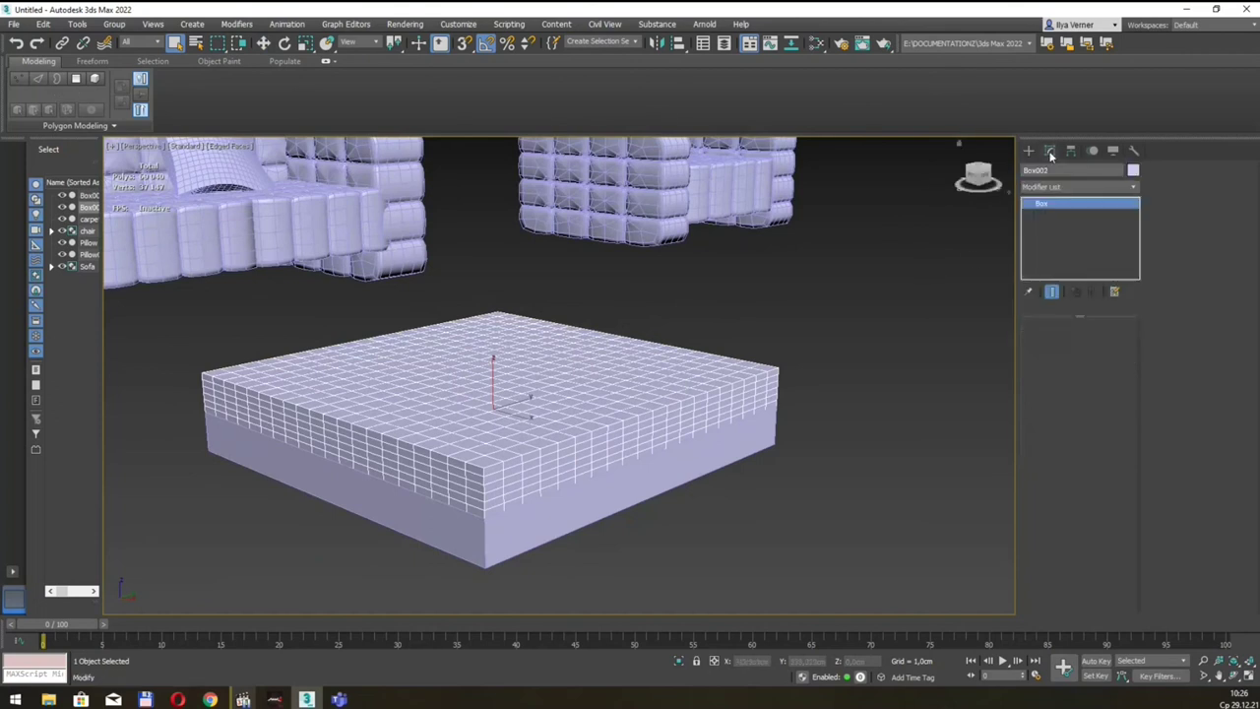
right_click(635, 370)
mouse_move(680, 505)
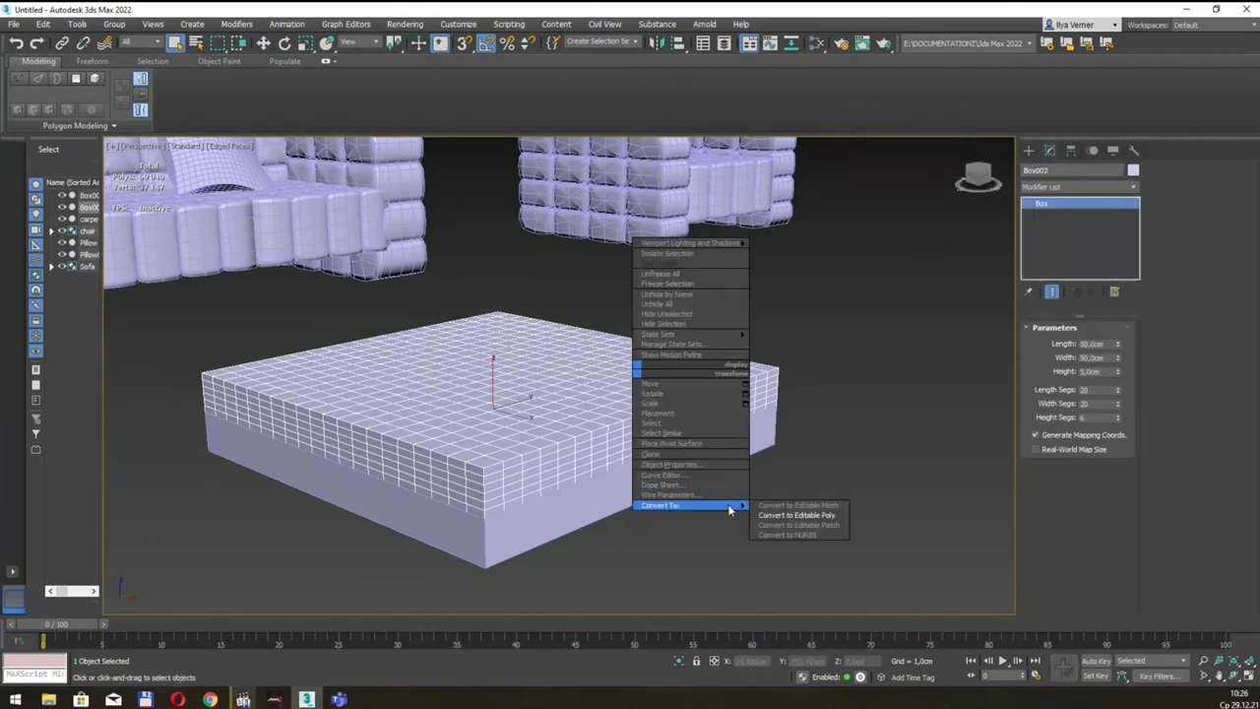
left_click(793, 515)
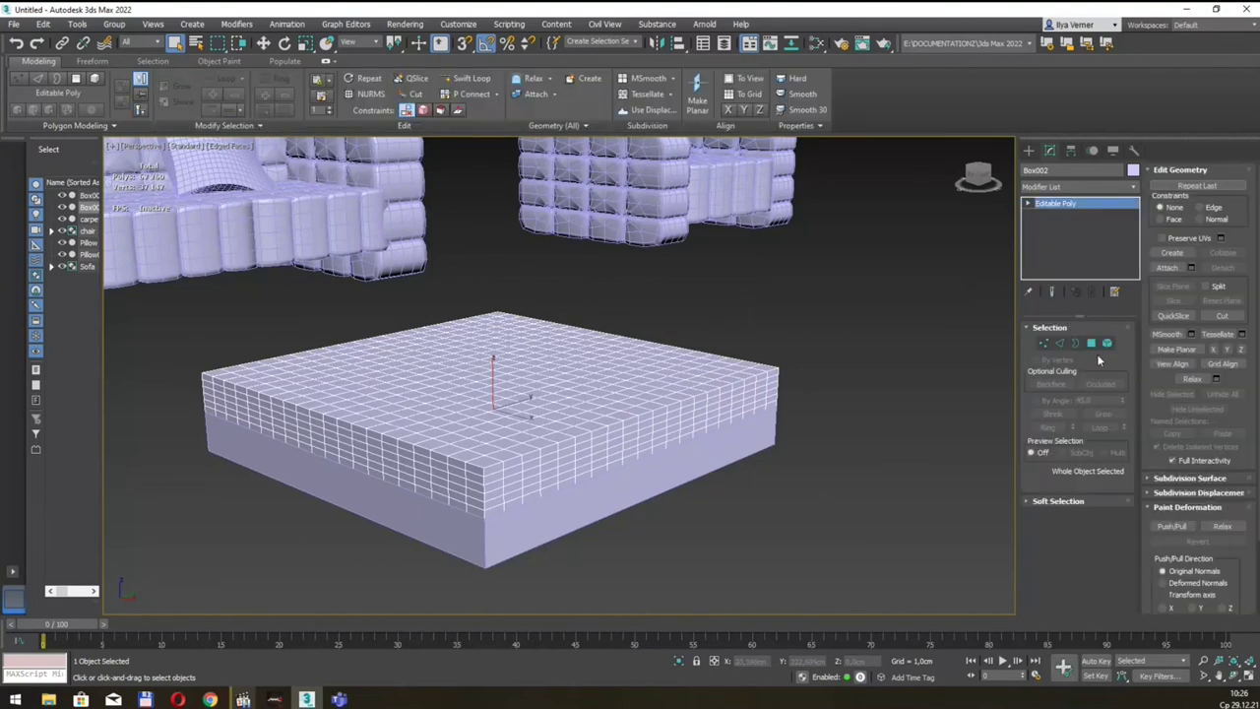
Select all top faces at Polygon level using By Angle, then turn By Angle off
middle_click_drag(830, 307, 822, 317, "alt")
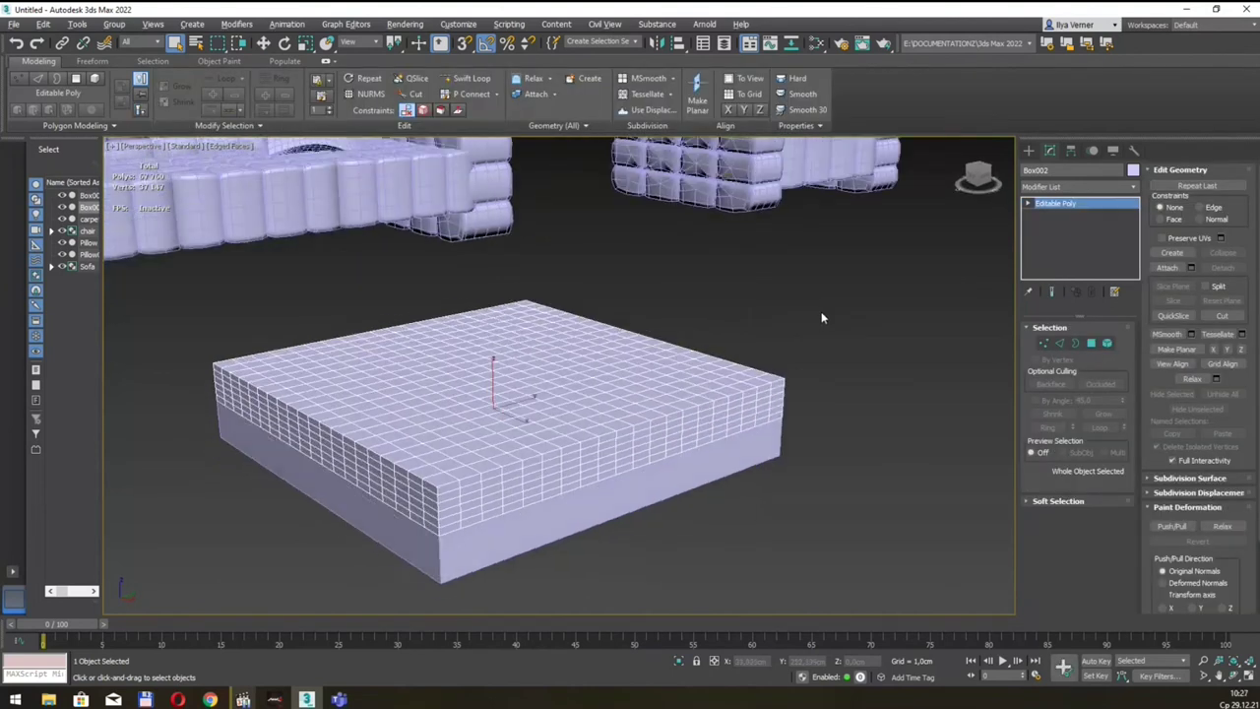
left_click(1091, 343)
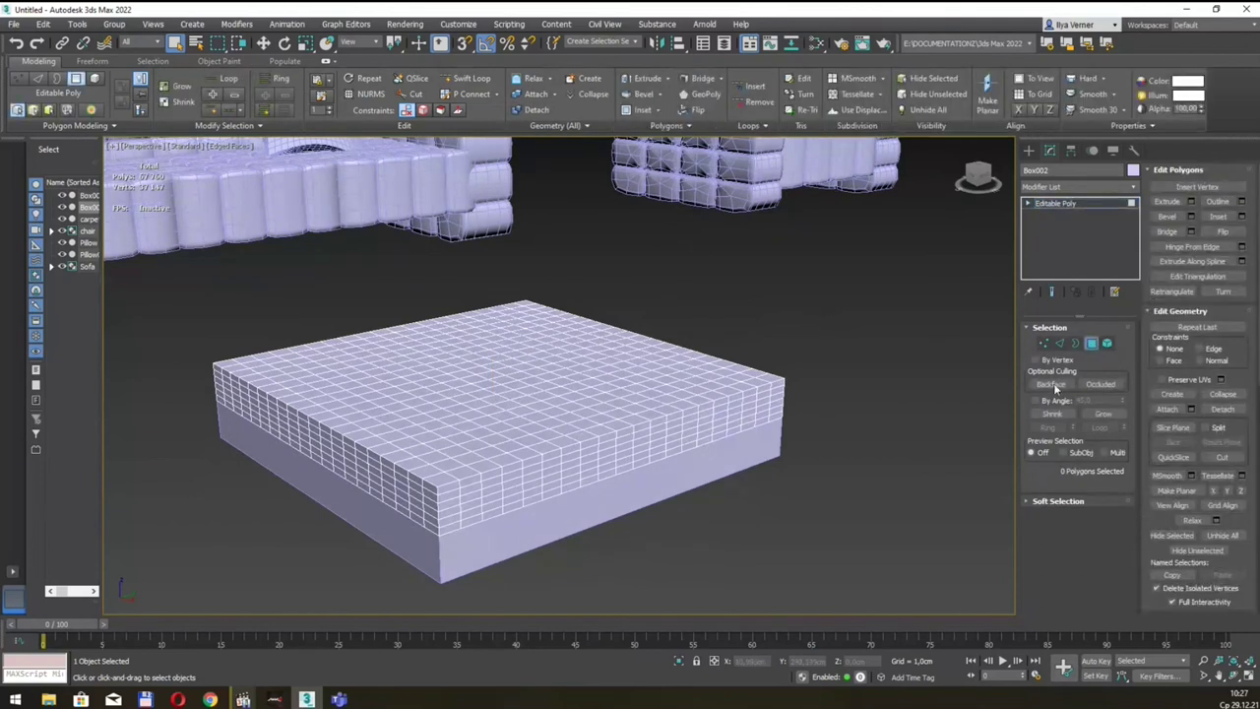
left_click(1036, 401)
left_click(651, 398)
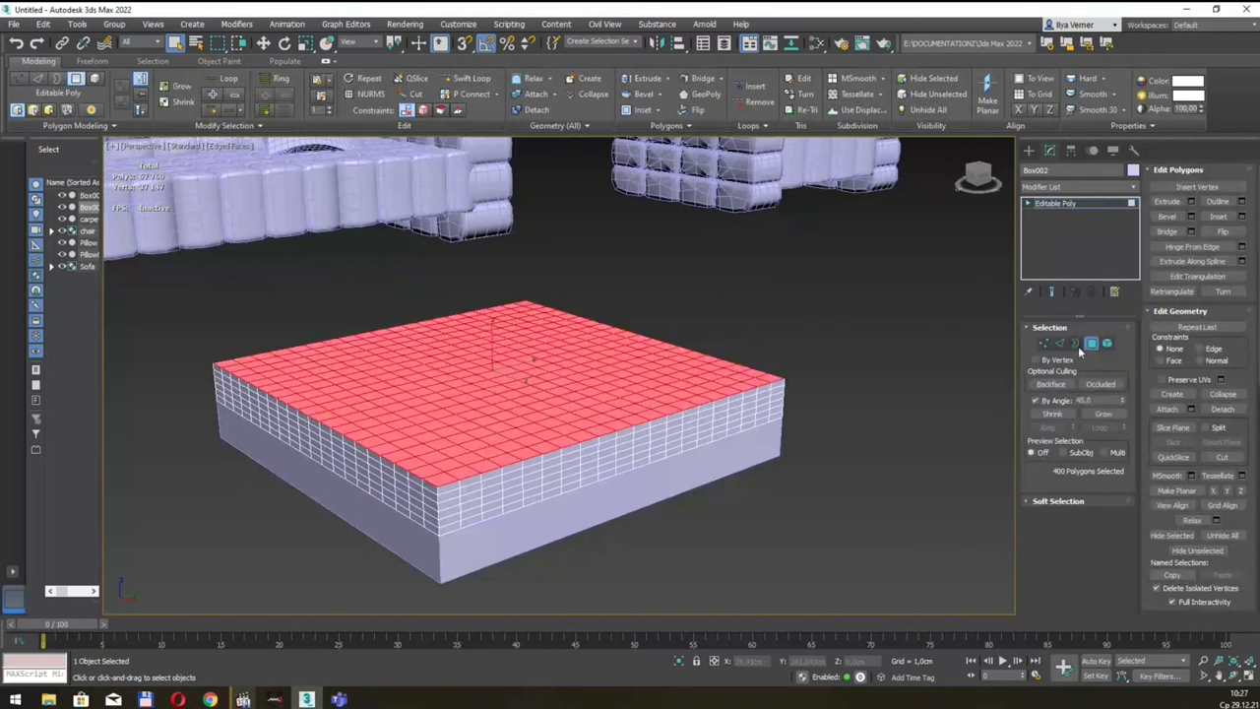
left_click(1037, 402)
Add a Noise modifier to the top faces with Z strength about 1.9 cm and scale 38
left_click(1133, 188)
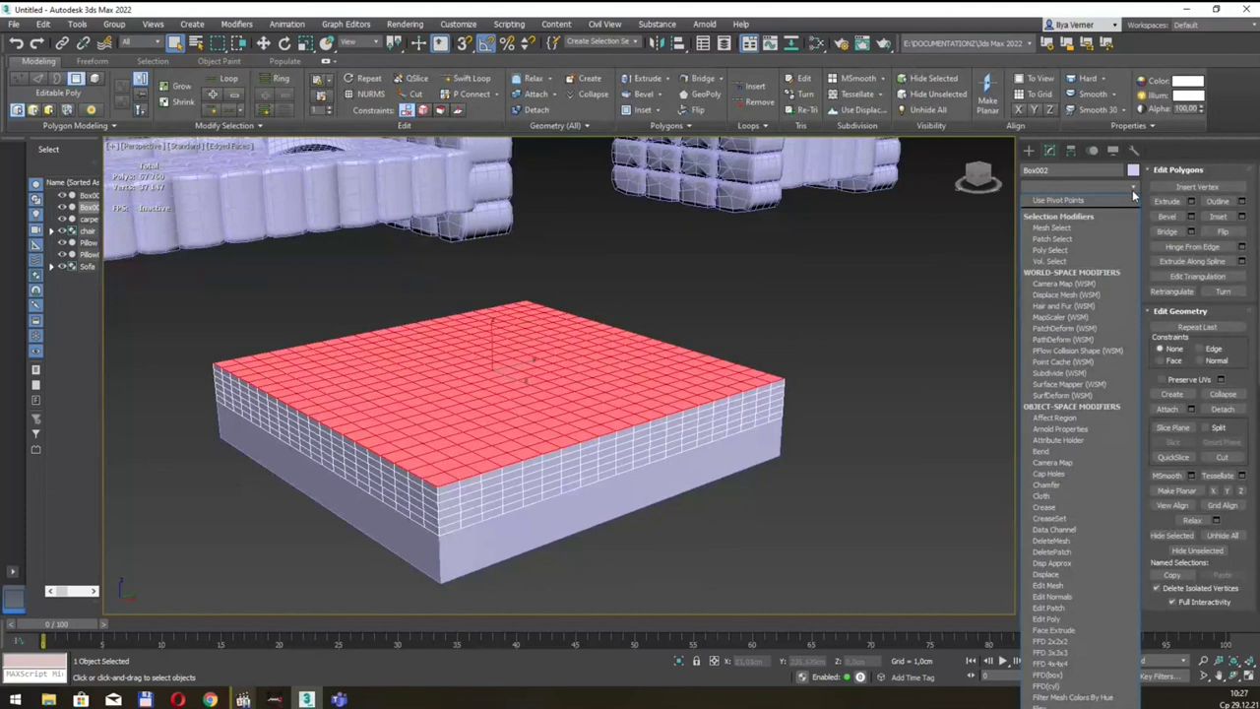
key("Return")
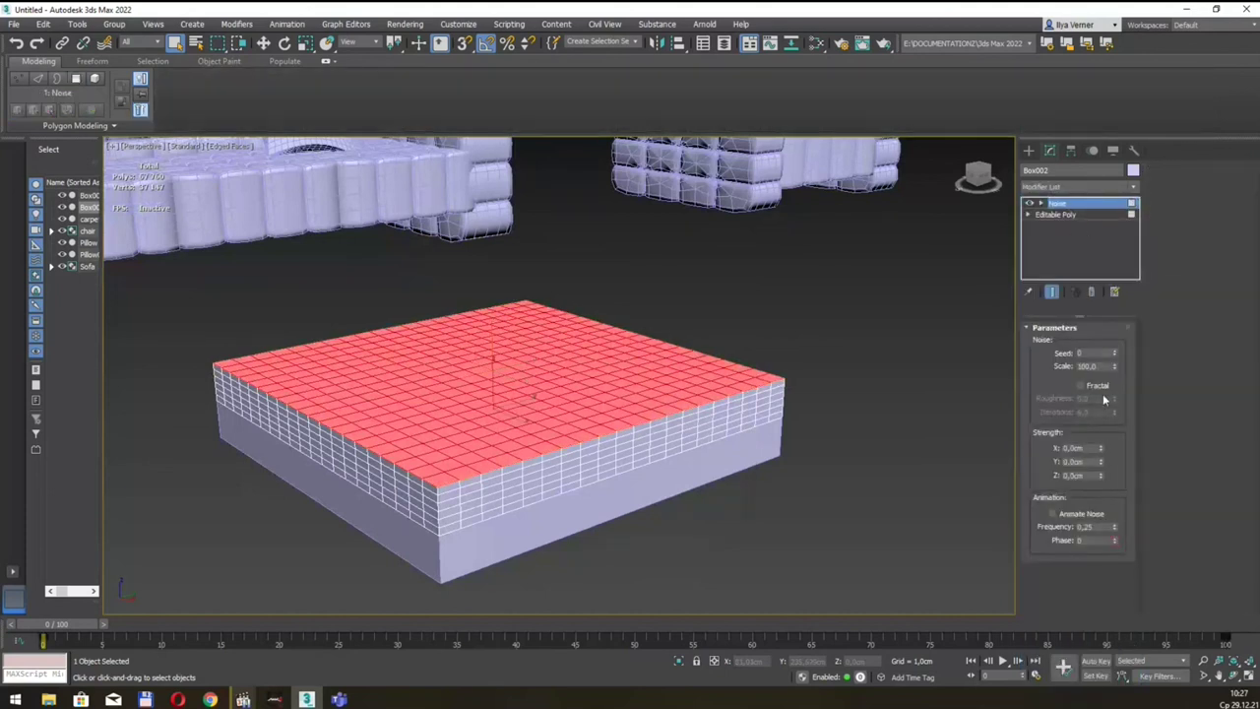
left_click_drag(1101, 476, 1113, 418)
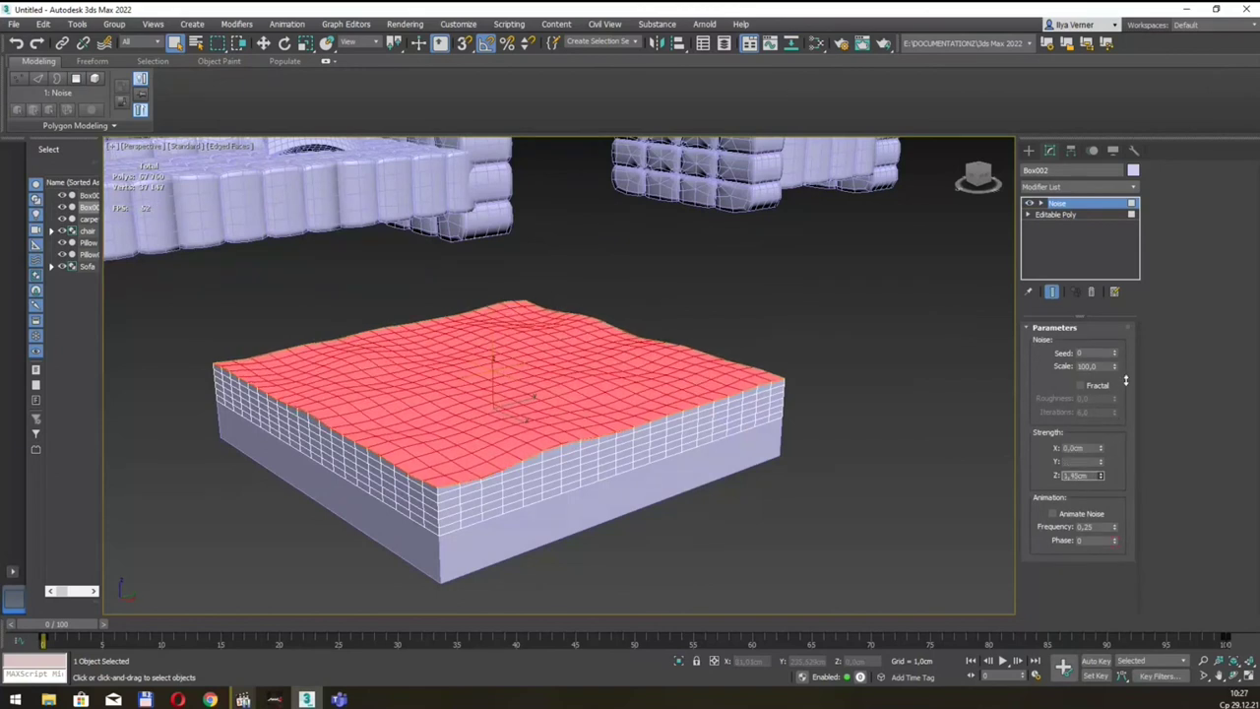
mouse_move(1131, 351)
left_mouse_down()
mouse_move(1146, 306)
mouse_move(1136, 352)
left_mouse_up()
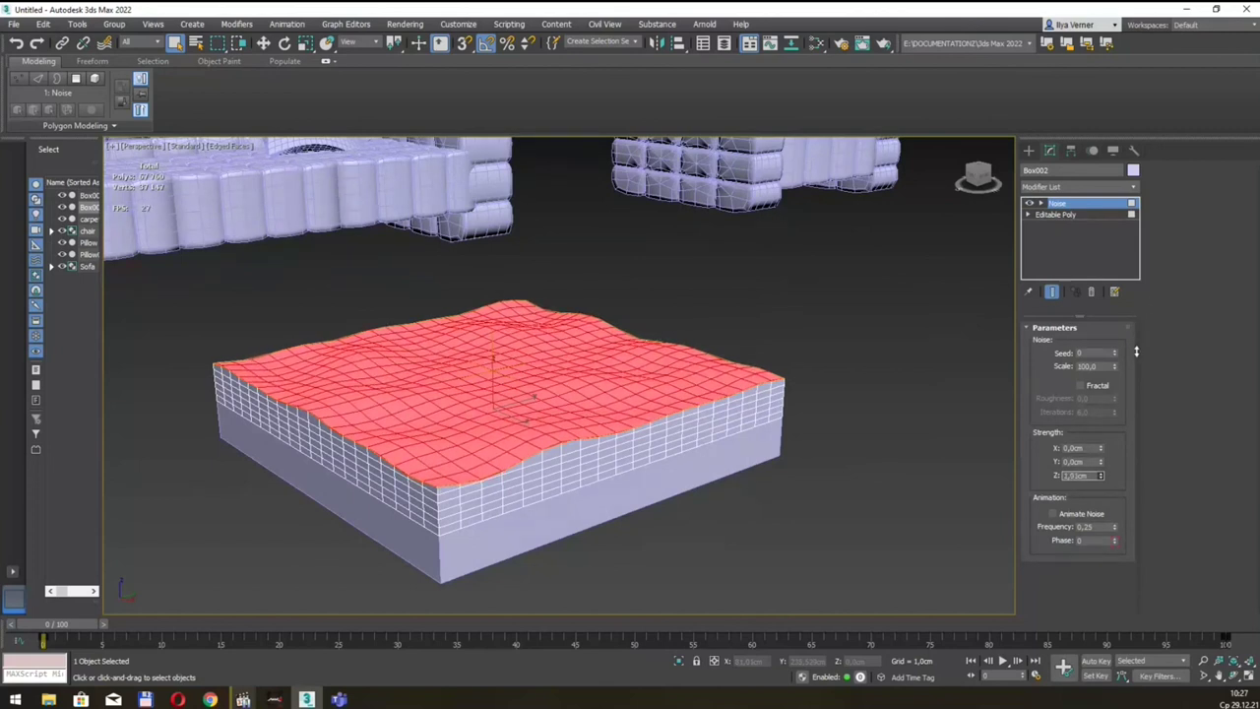
left_click_drag(1114, 365, 1118, 408)
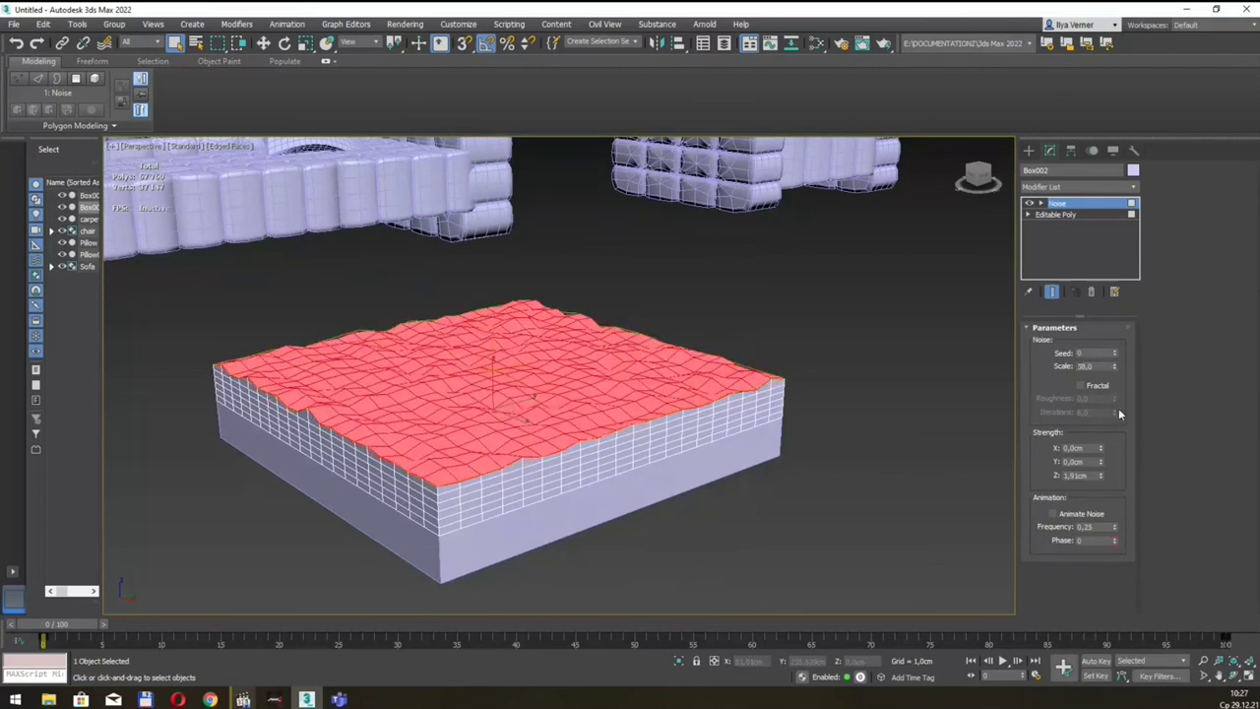
mouse_move(974, 394)
middle_mouse_down("alt")
mouse_move(811, 360)
mouse_move(834, 361)
middle_mouse_up("alt")
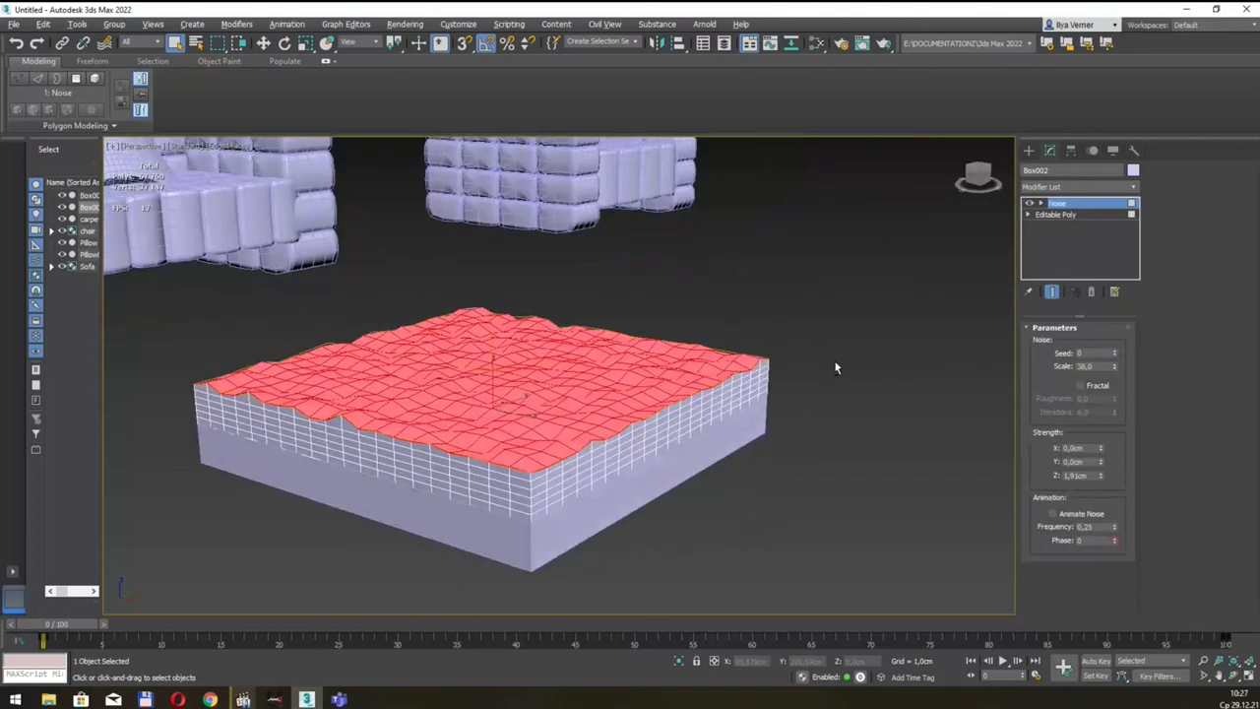
Deselect the bumpy box, reframe the view, and start a new Standard Primitives Box
middle_click_drag(494, 363, 557, 358, "alt")
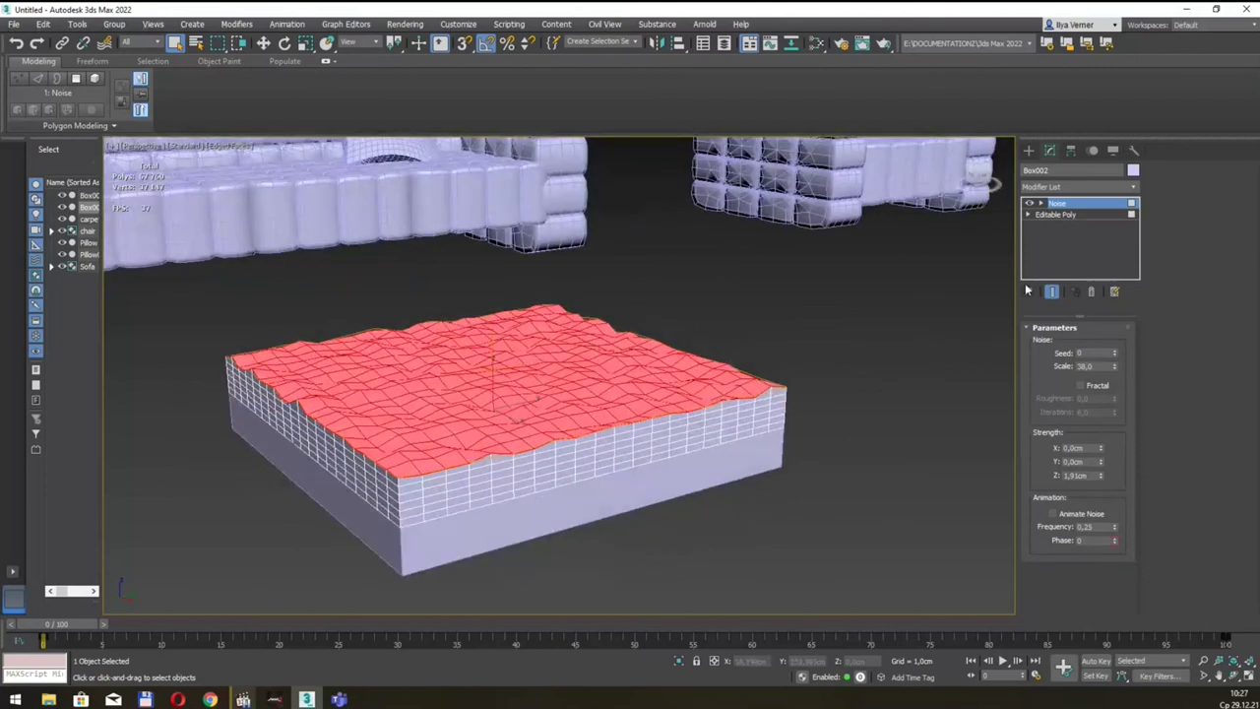
left_click(867, 334)
middle_click_drag(754, 371, 759, 365, "alt")
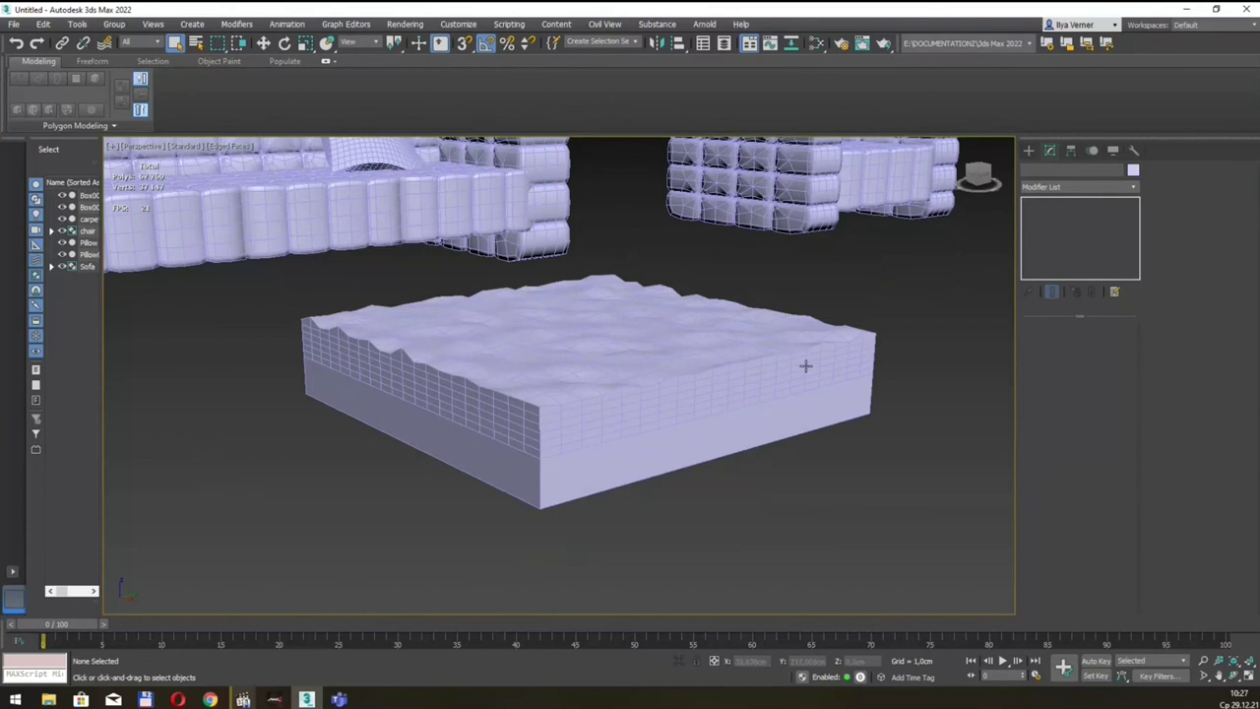
mouse_move(712, 332)
middle_mouse_down("alt")
mouse_move(757, 328)
mouse_move(640, 387)
middle_mouse_up("alt")
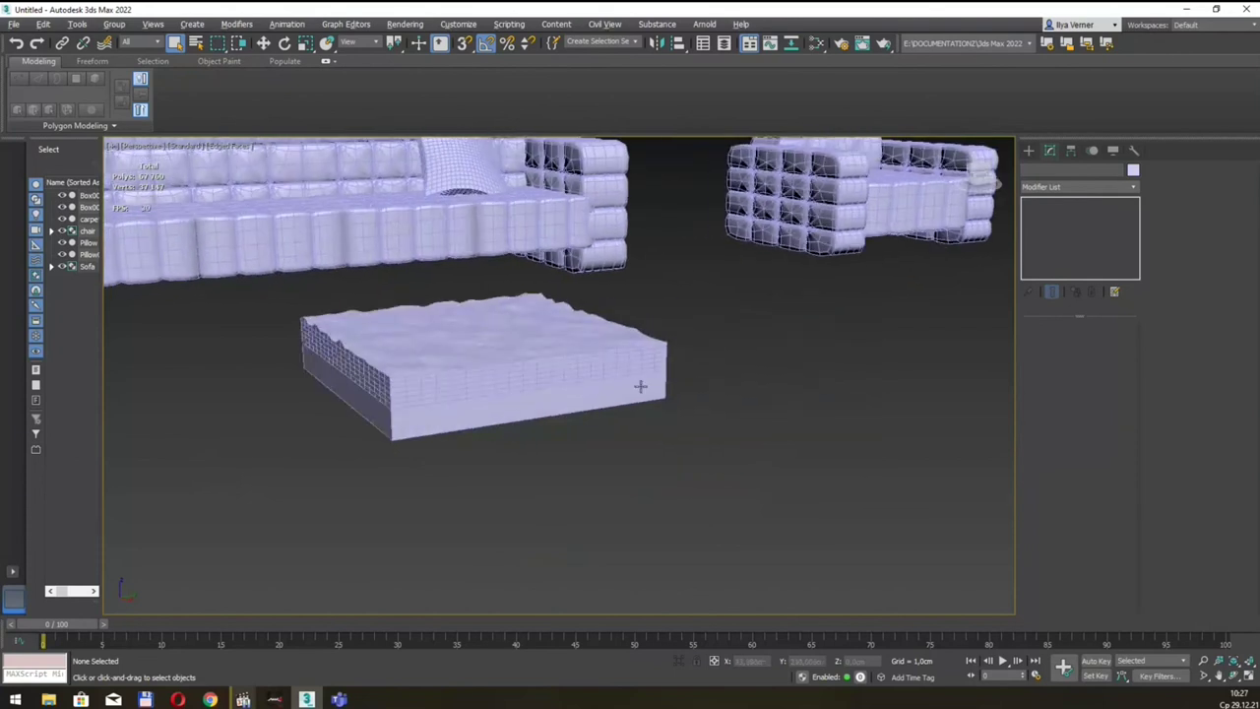
middle_click_drag(567, 403, 526, 380, "alt")
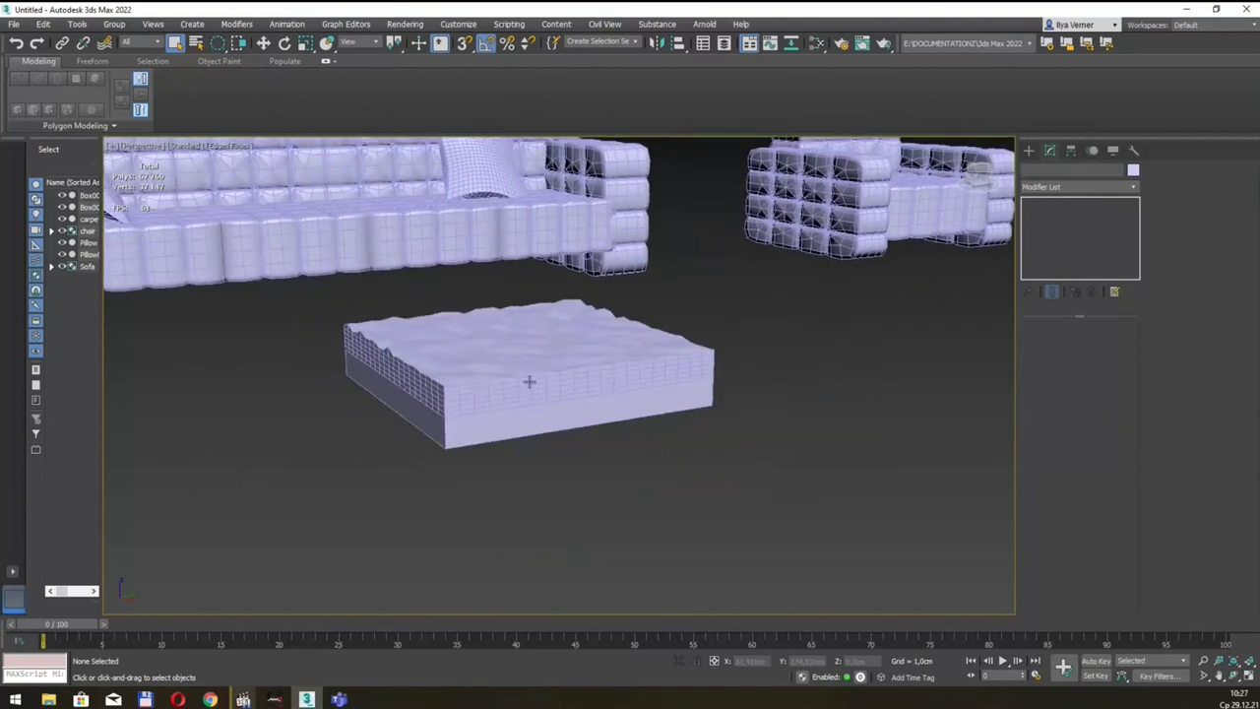
scroll(516, 373, "up", 2)
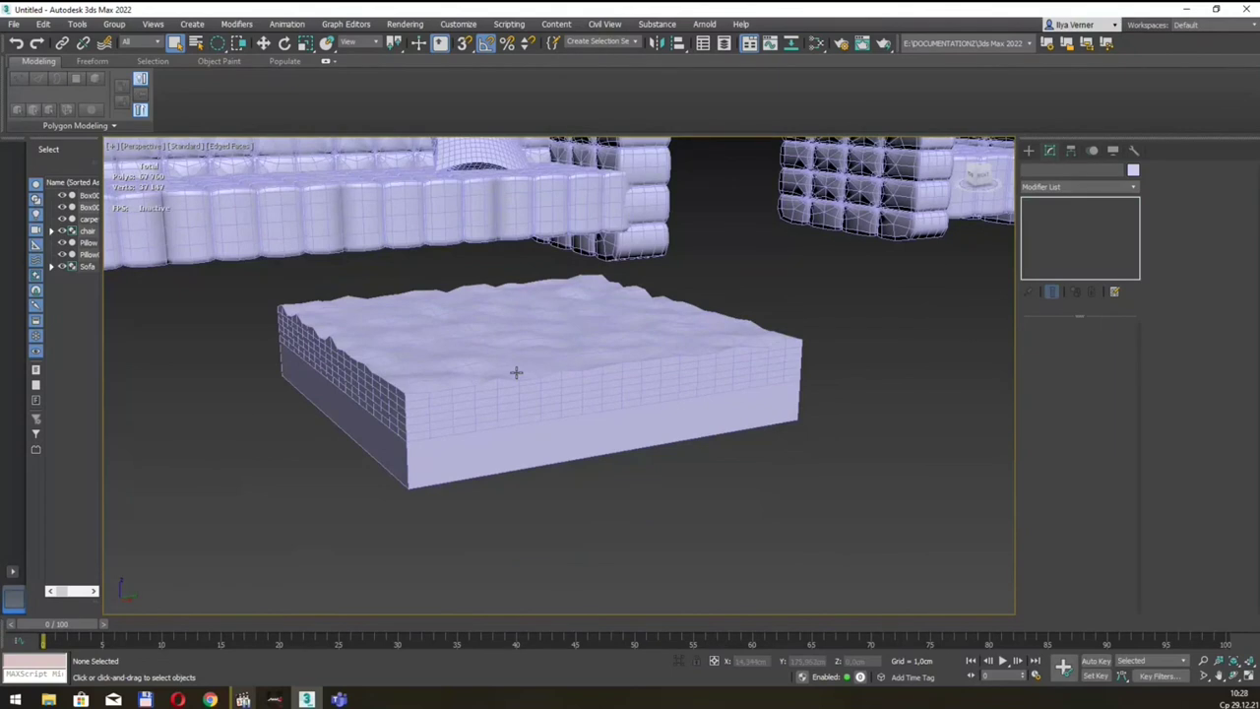
middle_click_drag(537, 426, 633, 349)
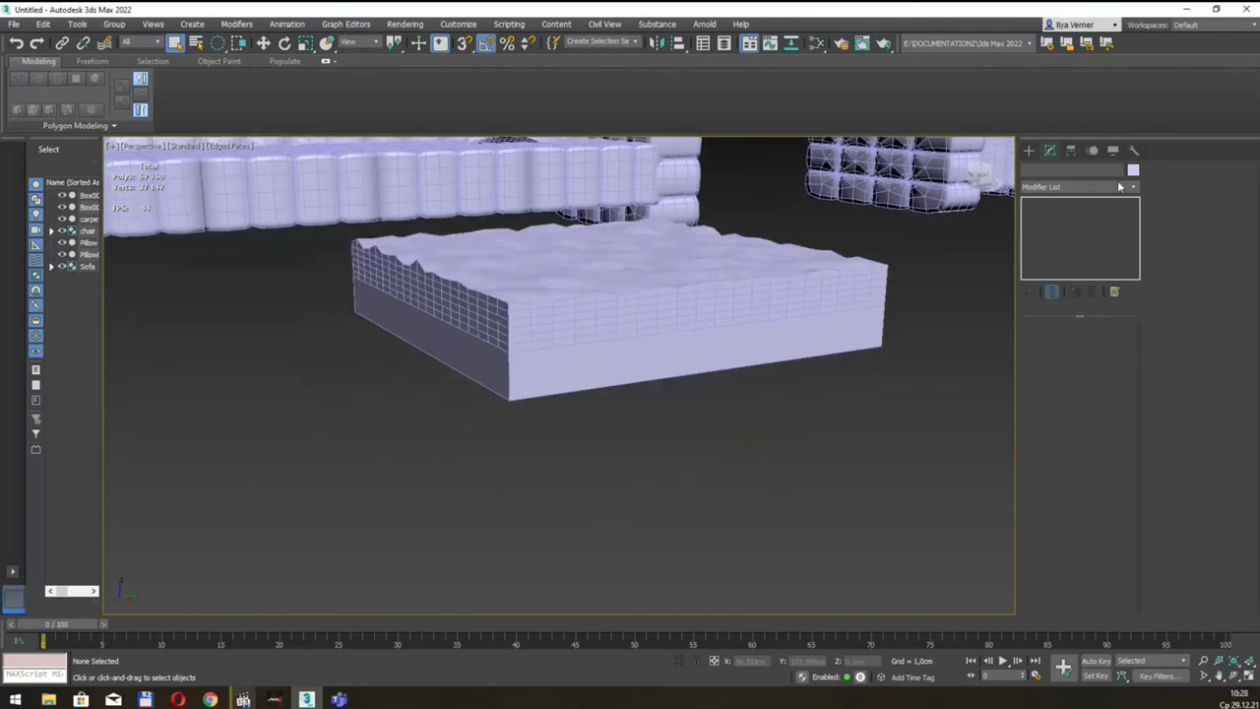
left_click(1029, 150)
left_click(1050, 237)
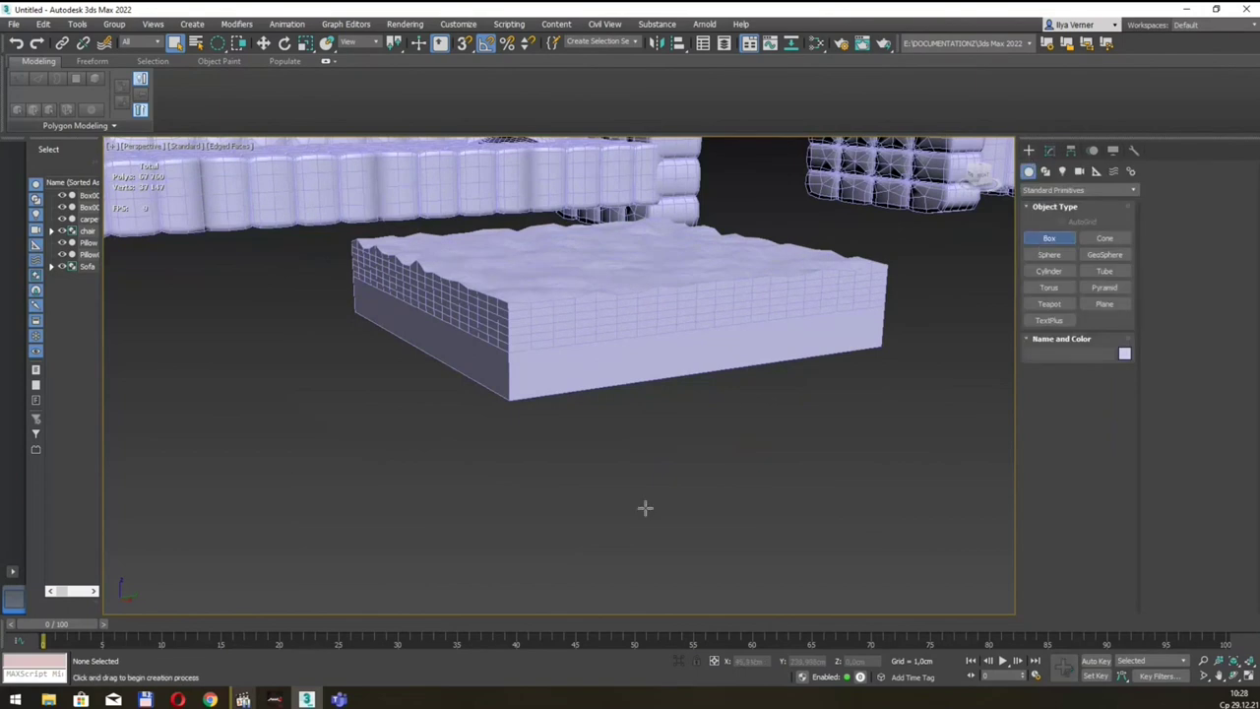
Shift-clone the pouf top downward as a copy
scroll(577, 498, "down", 5)
middle_click_drag(577, 498, 580, 485, "alt")
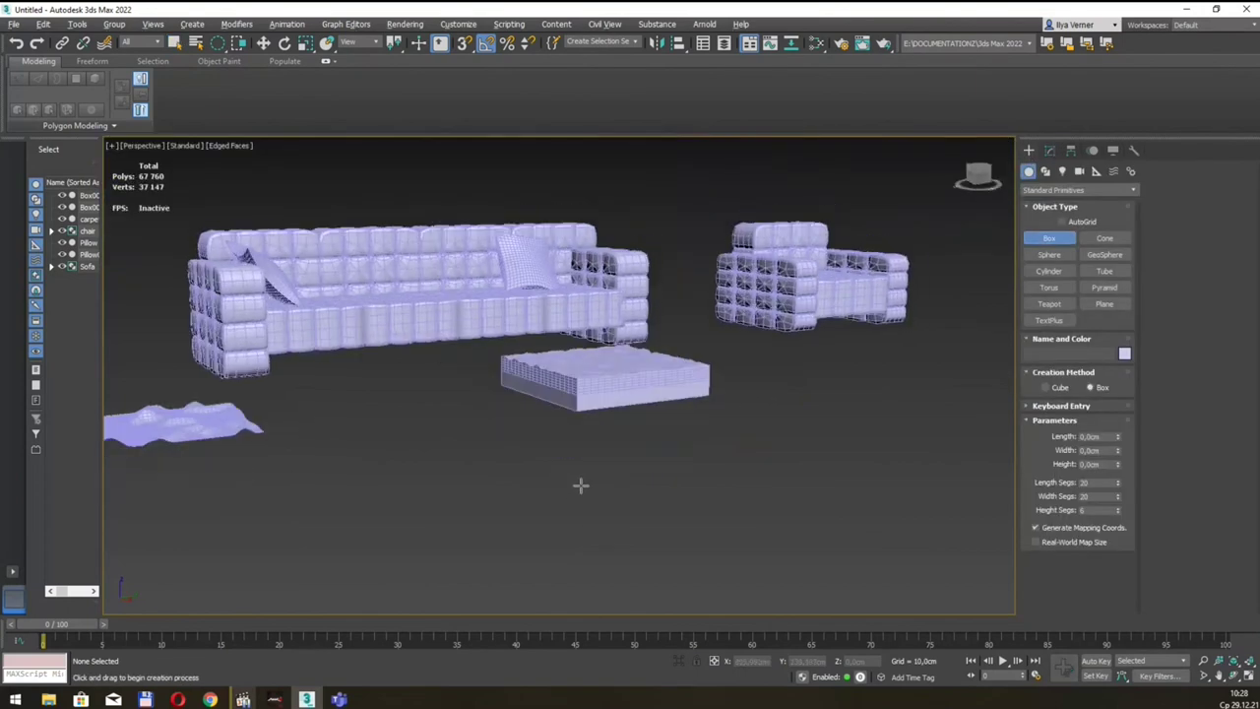
right_click(580, 484)
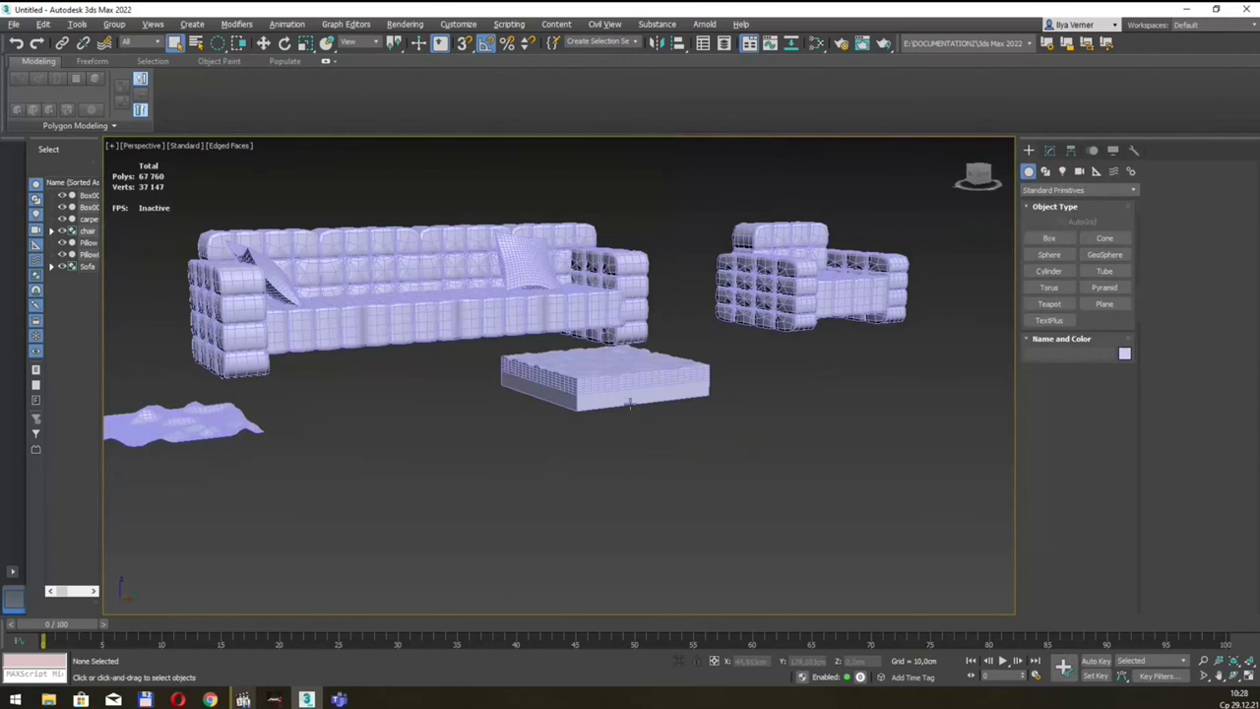
left_click(630, 407)
key("w")
left_click_drag(608, 328, 621, 391, "shift")
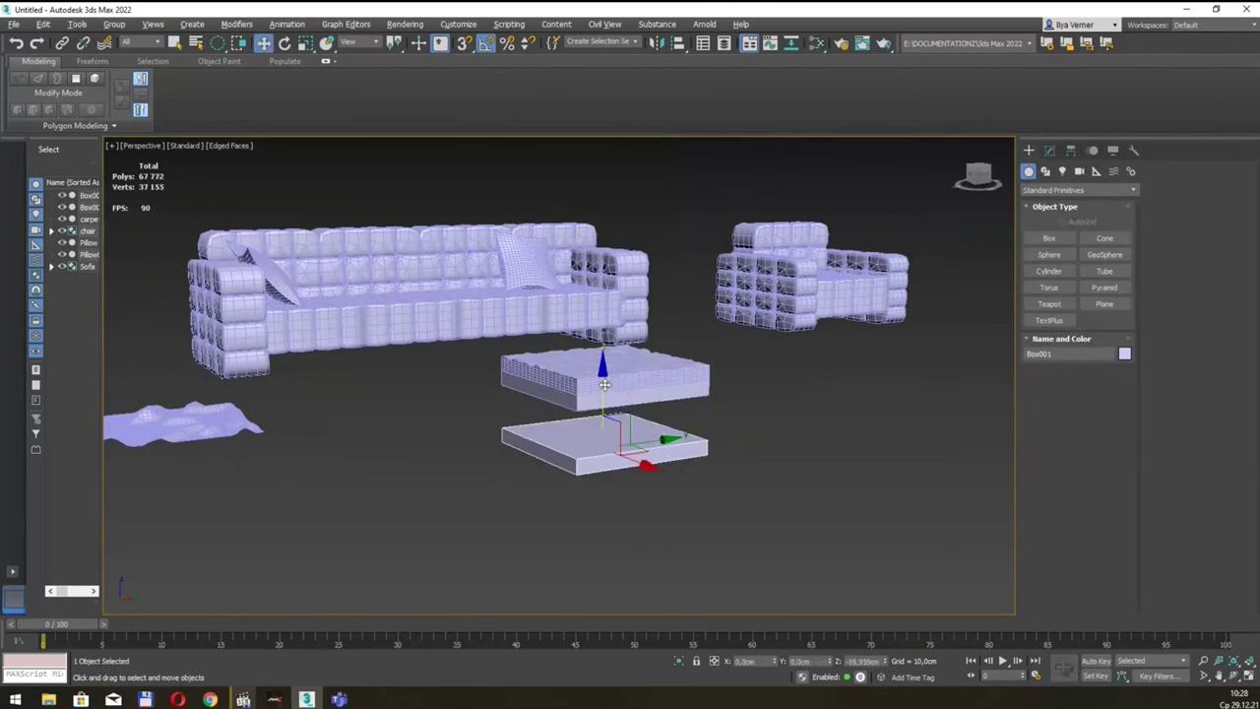
left_click(631, 406)
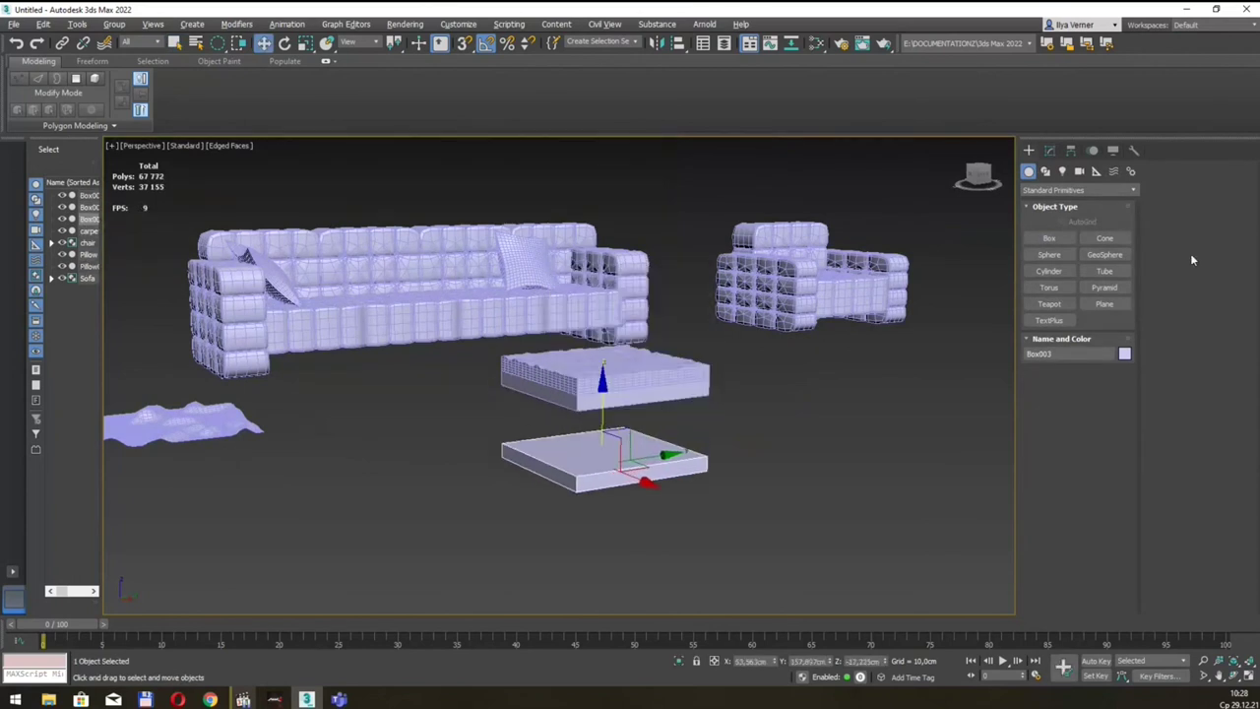
Resize the copy into a 5×5 cm pillar about 34.5 cm tall
left_click(1050, 149)
double_click(1101, 371)
type("50")
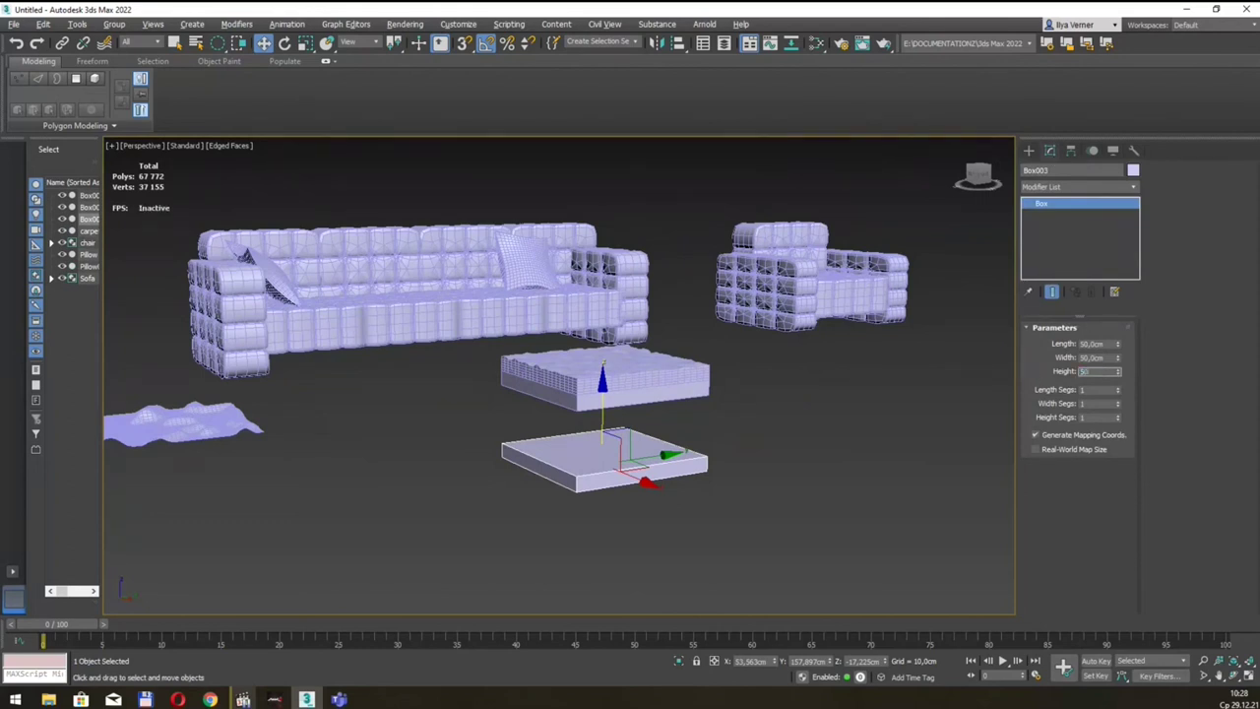
key("Return")
double_click(1101, 344)
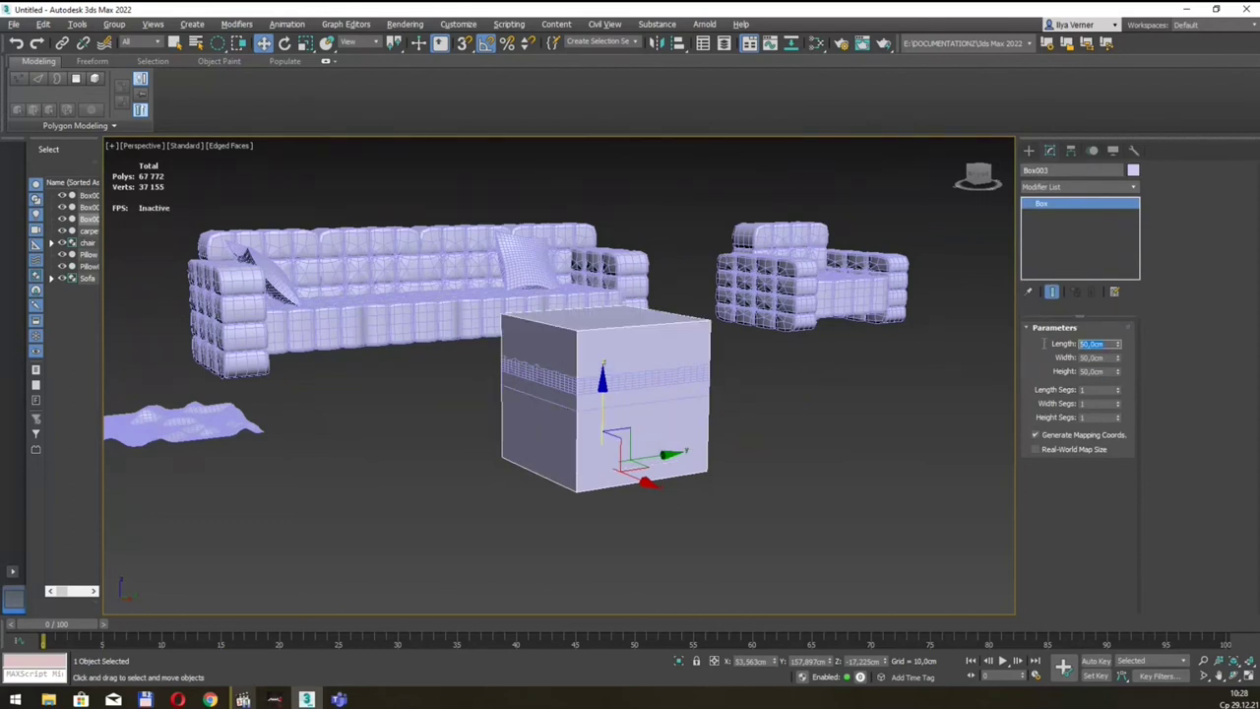
type("5")
key("Tab")
type("5")
key("Tab")
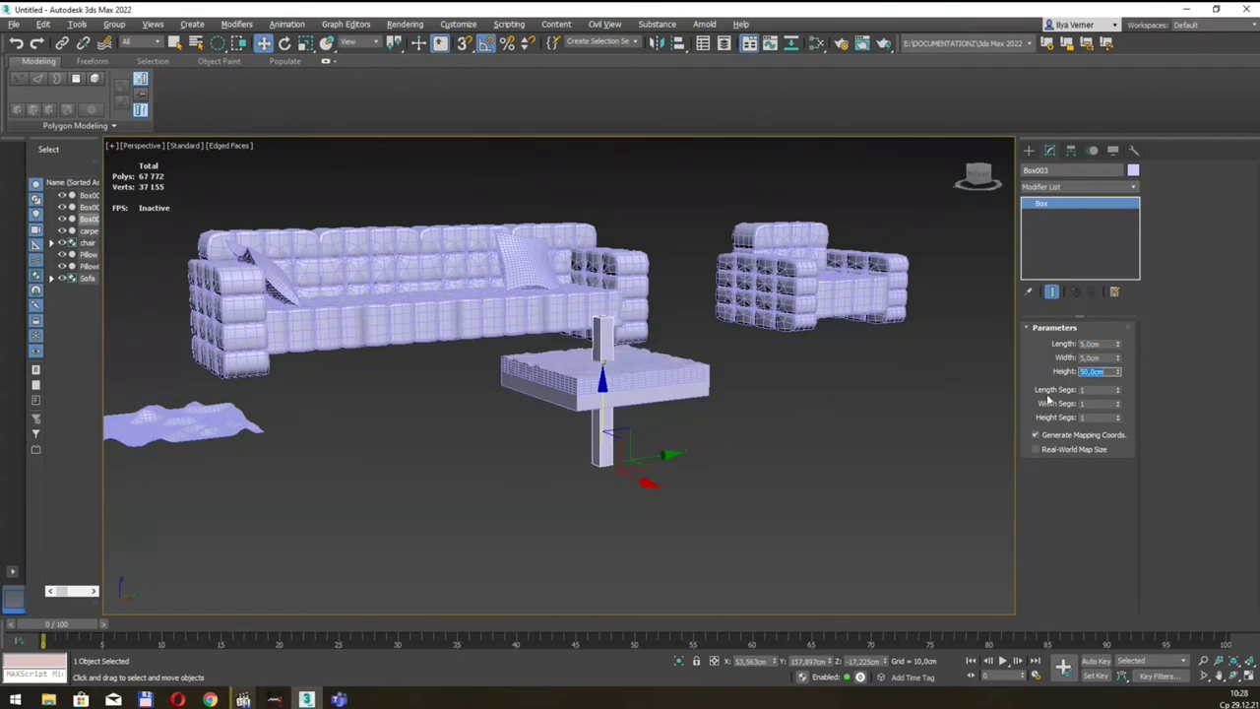
left_click_drag(1118, 372, 1119, 396)
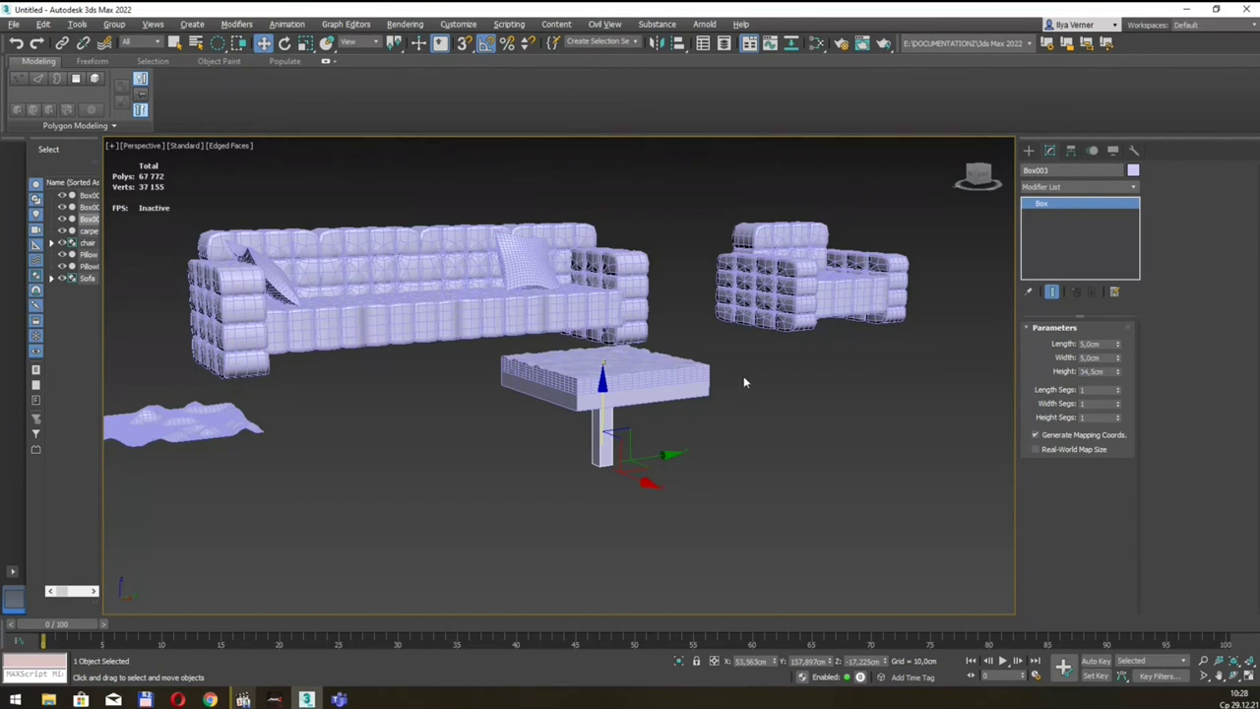
Slide the pillar toward the top's corner and resize it to 10×10×35 cm
mouse_move(725, 372)
middle_mouse_down("alt")
mouse_move(791, 359)
mouse_move(717, 375)
middle_mouse_up("alt")
mouse_move(639, 482)
left_mouse_down()
mouse_move(668, 514)
mouse_move(638, 481)
left_mouse_up()
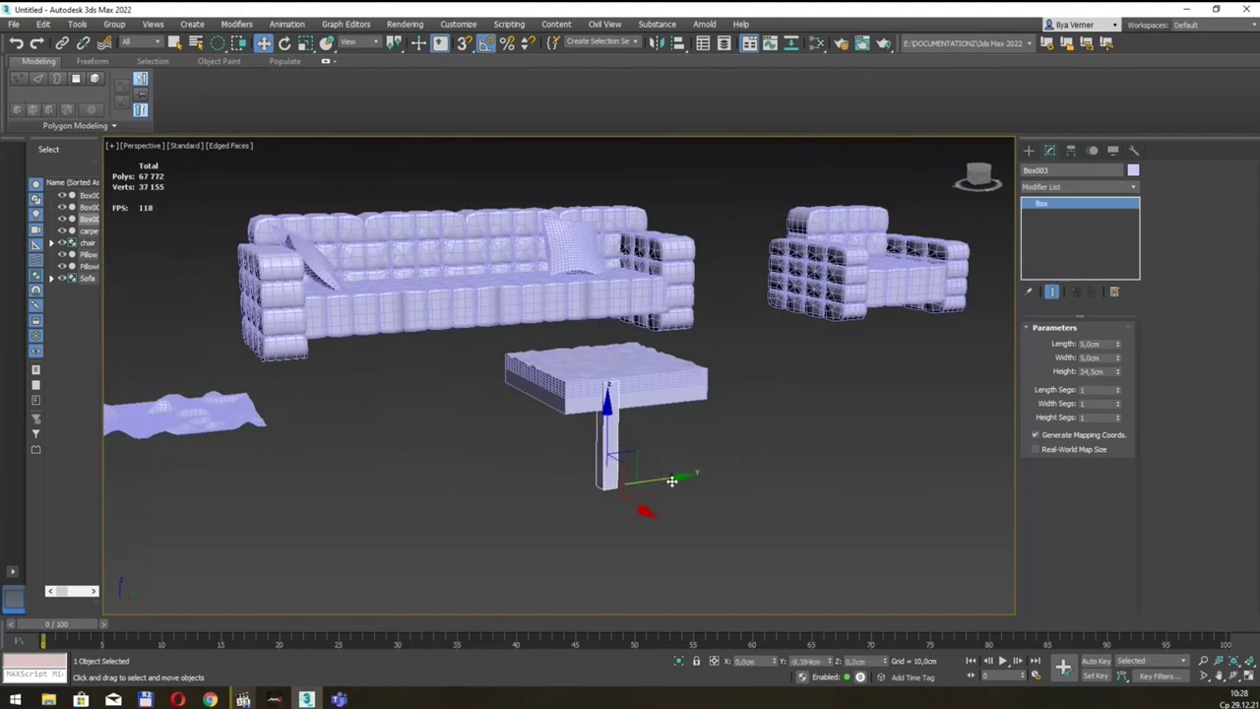
middle_click_drag(638, 481, 679, 447, "alt")
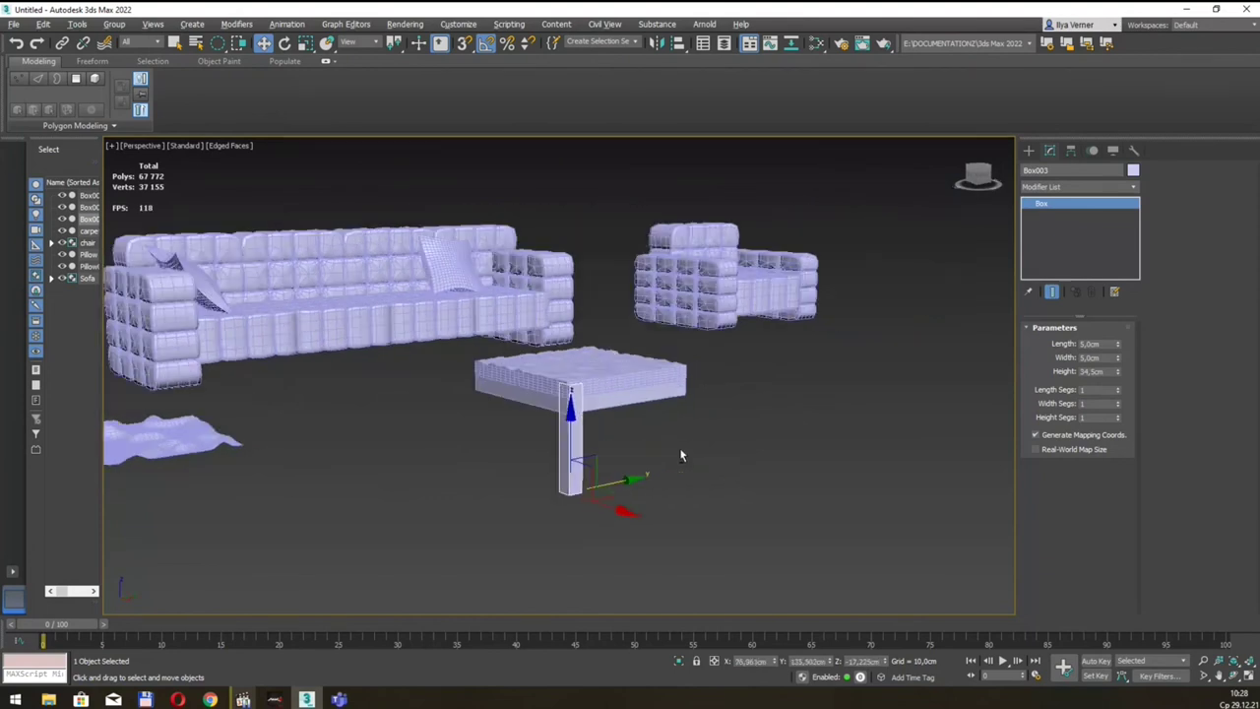
double_click(1093, 344)
type("10")
key("Tab")
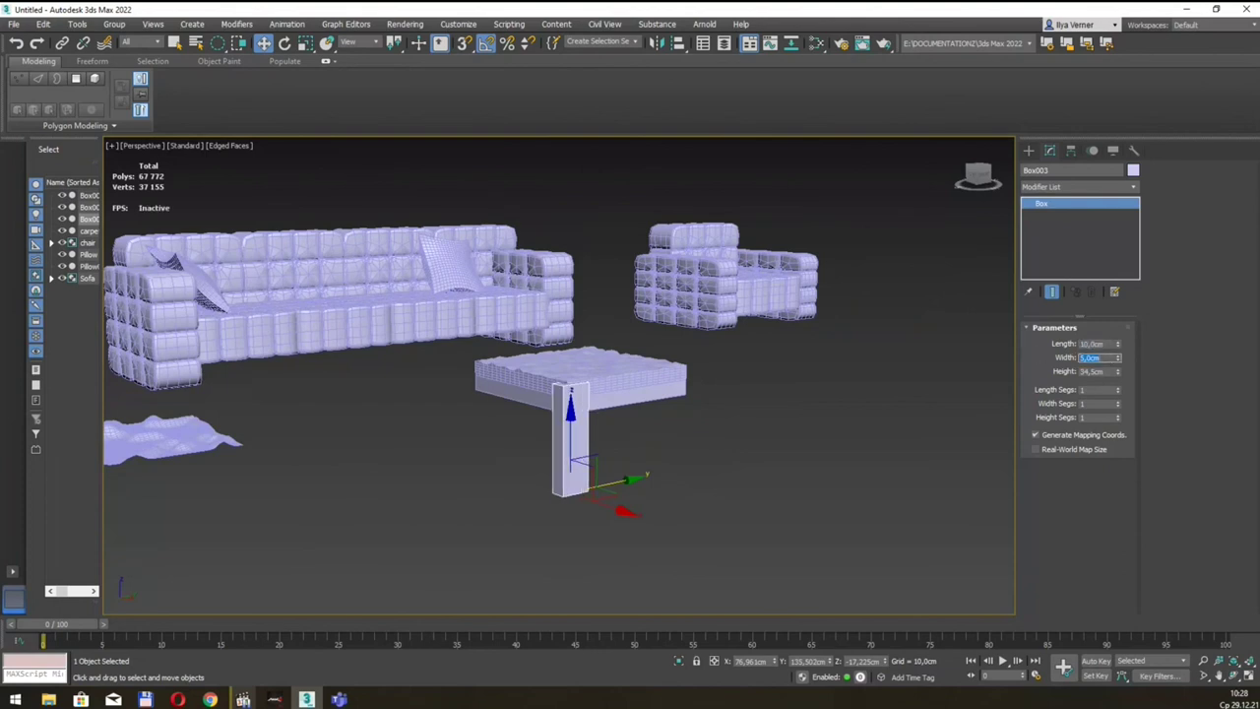
key("Tab")
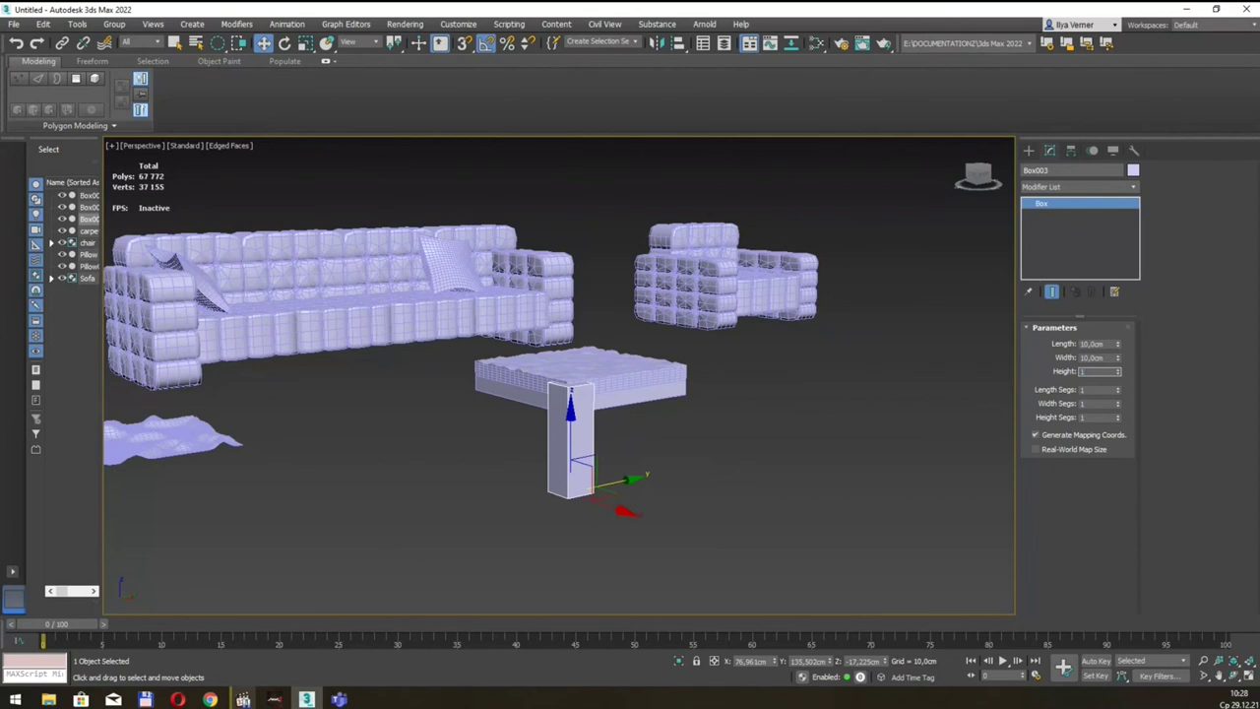
key("shift+Tab")
left_click(1097, 373)
type("35")
key("Return")
Move the leg down so its top sits beneath a corner of the pouf slab
middle_click_drag(701, 384, 656, 429, "alt")
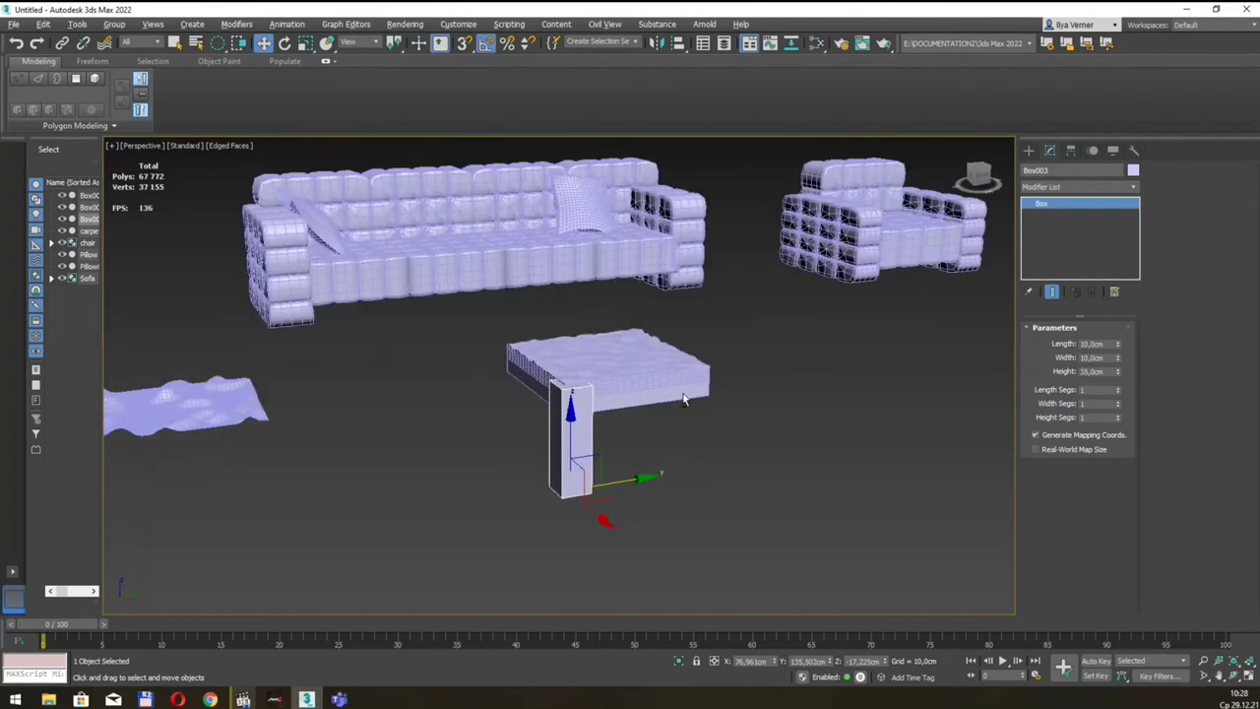
scroll(654, 430, "up", 3)
scroll(654, 430, "up", 2)
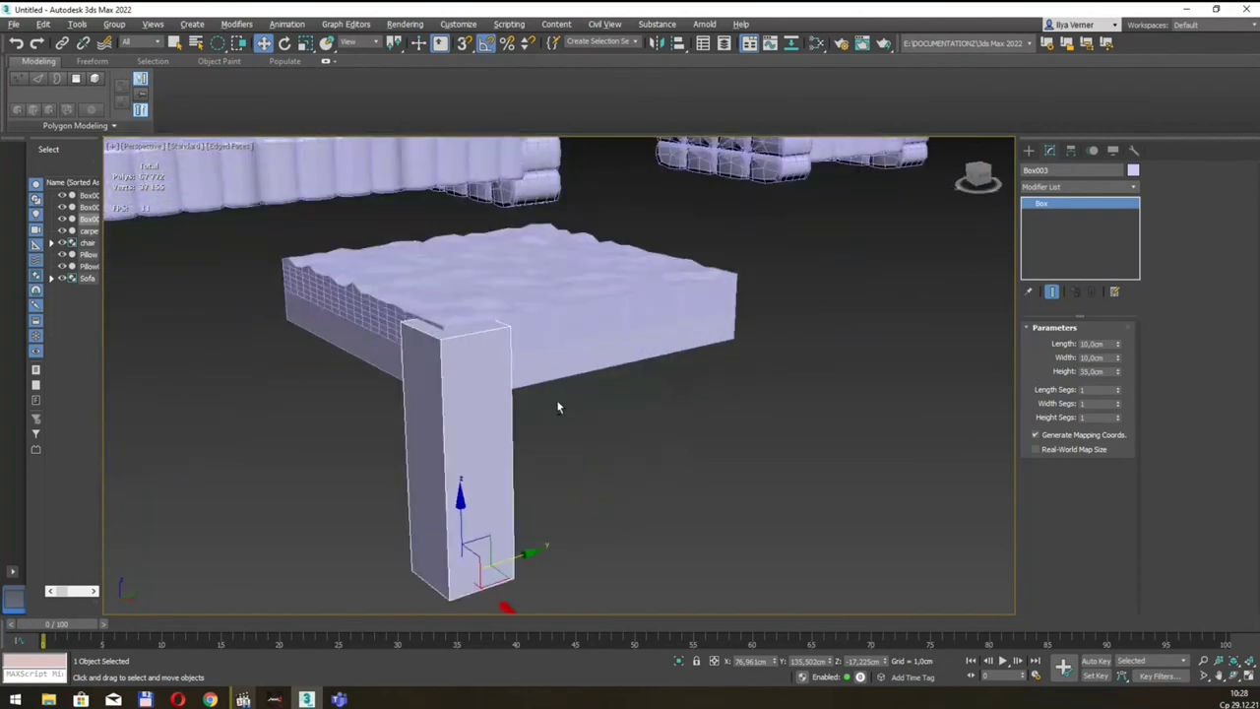
left_click_drag(530, 551, 519, 590)
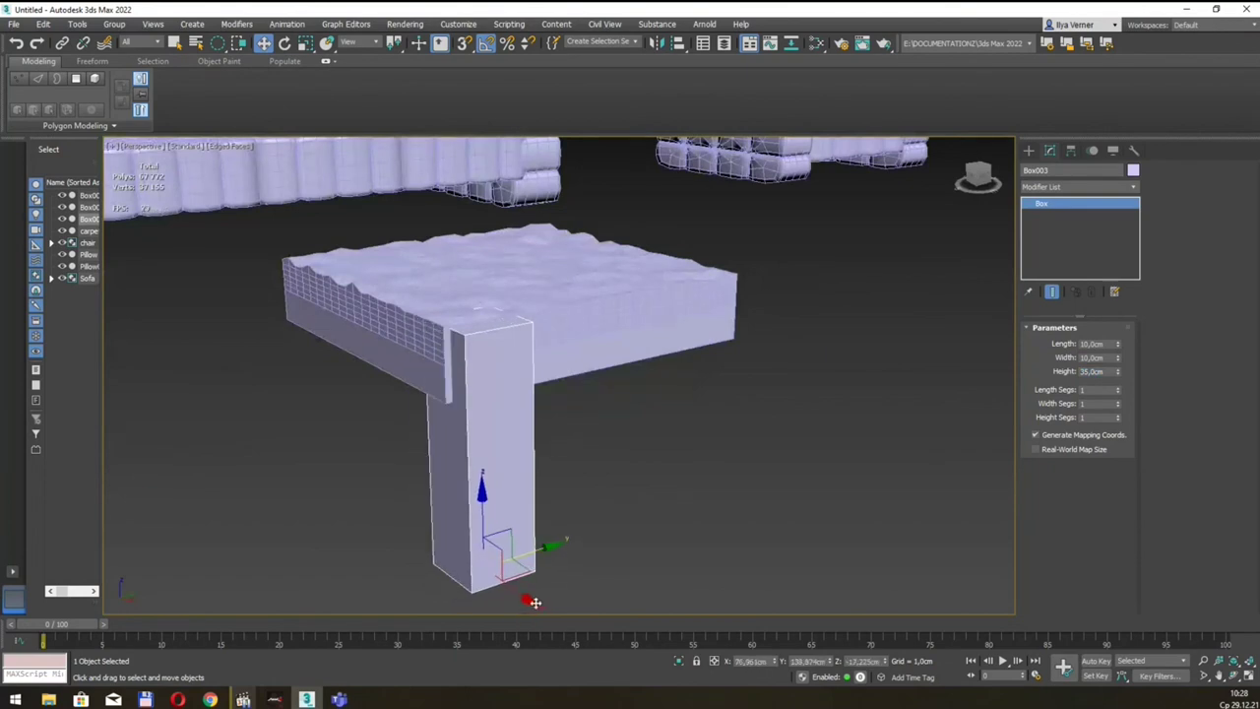
middle_click_drag(607, 462, 601, 423, "alt")
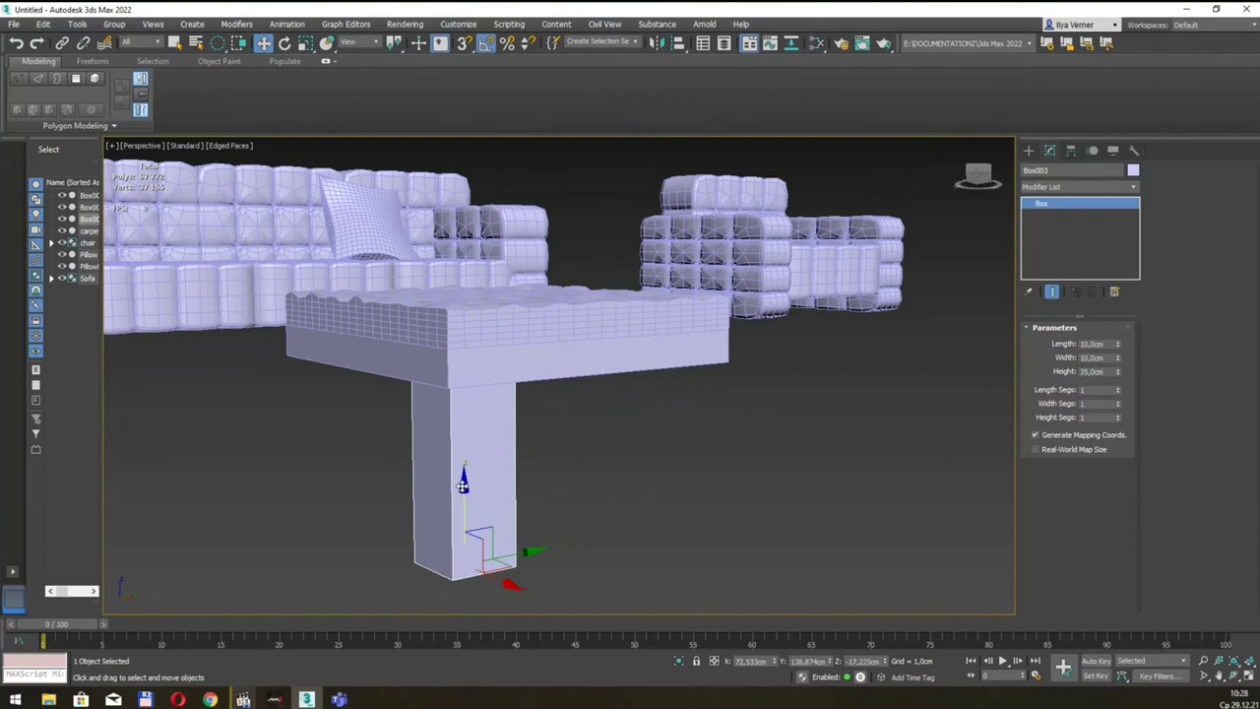
left_click_drag(463, 483, 464, 536)
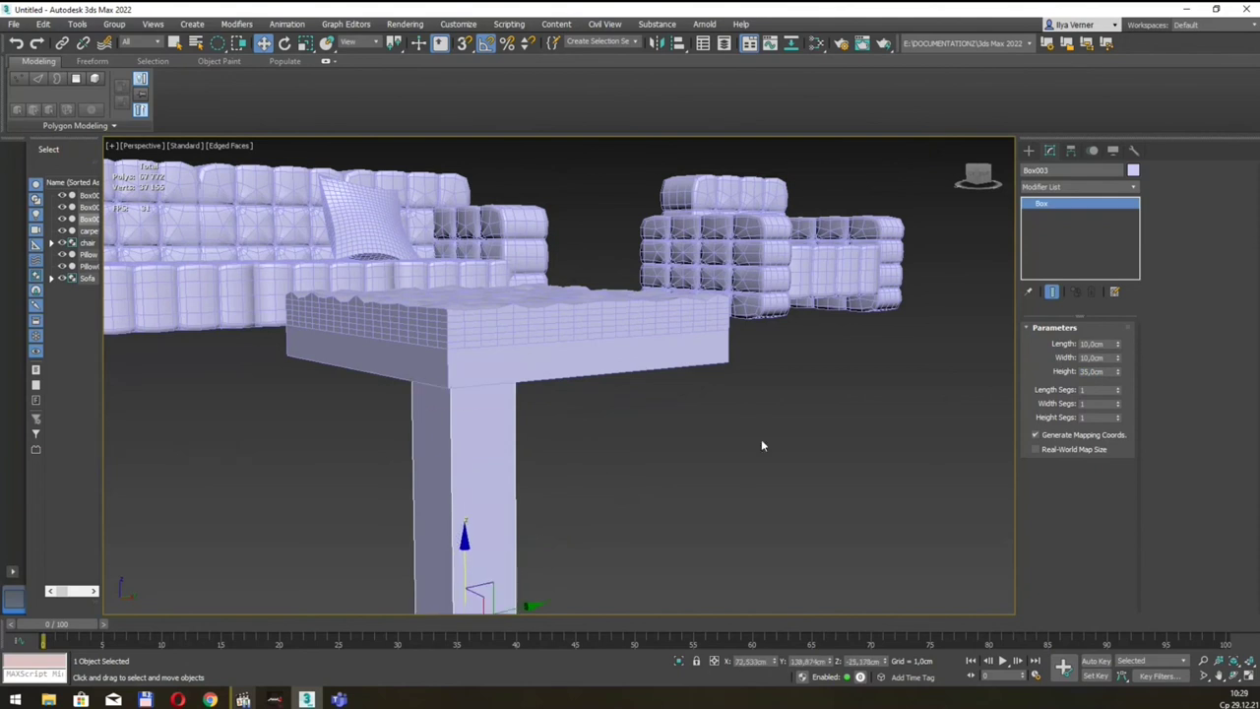
middle_click_drag(761, 446, 673, 372)
Set the leg's length and width segments to 50, leaving height segments at 1
double_click(1091, 390)
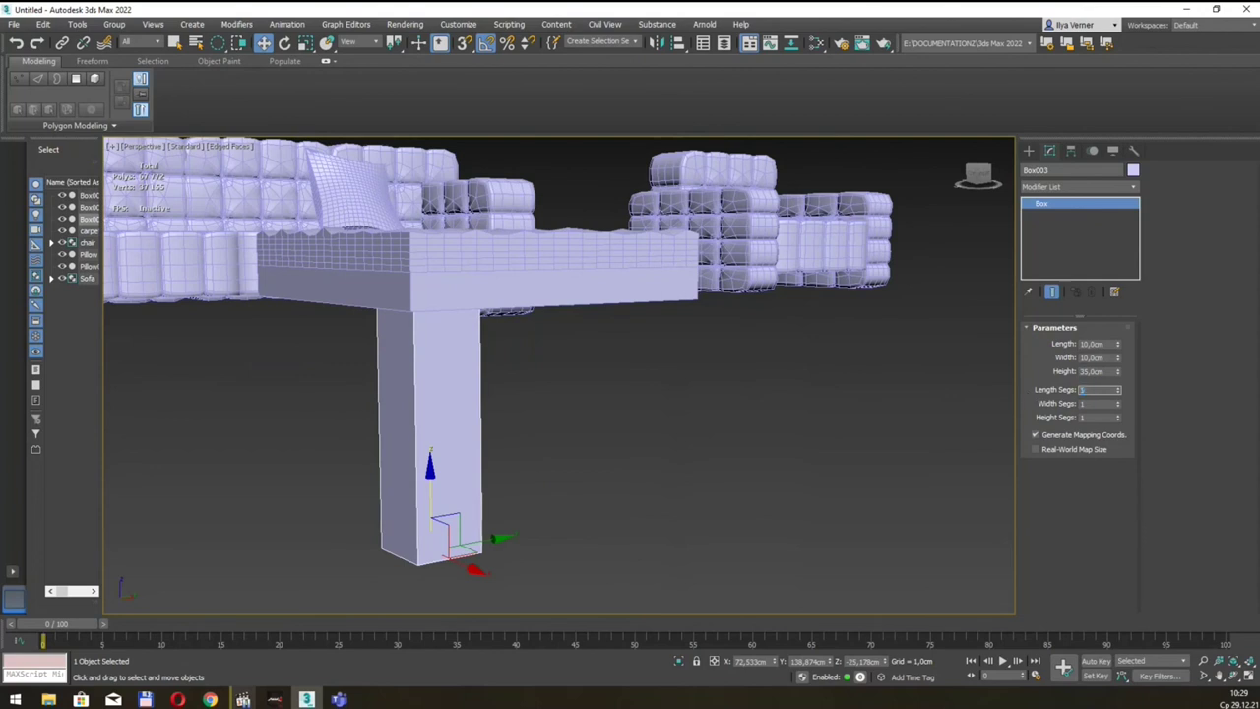
type("50")
key("Tab")
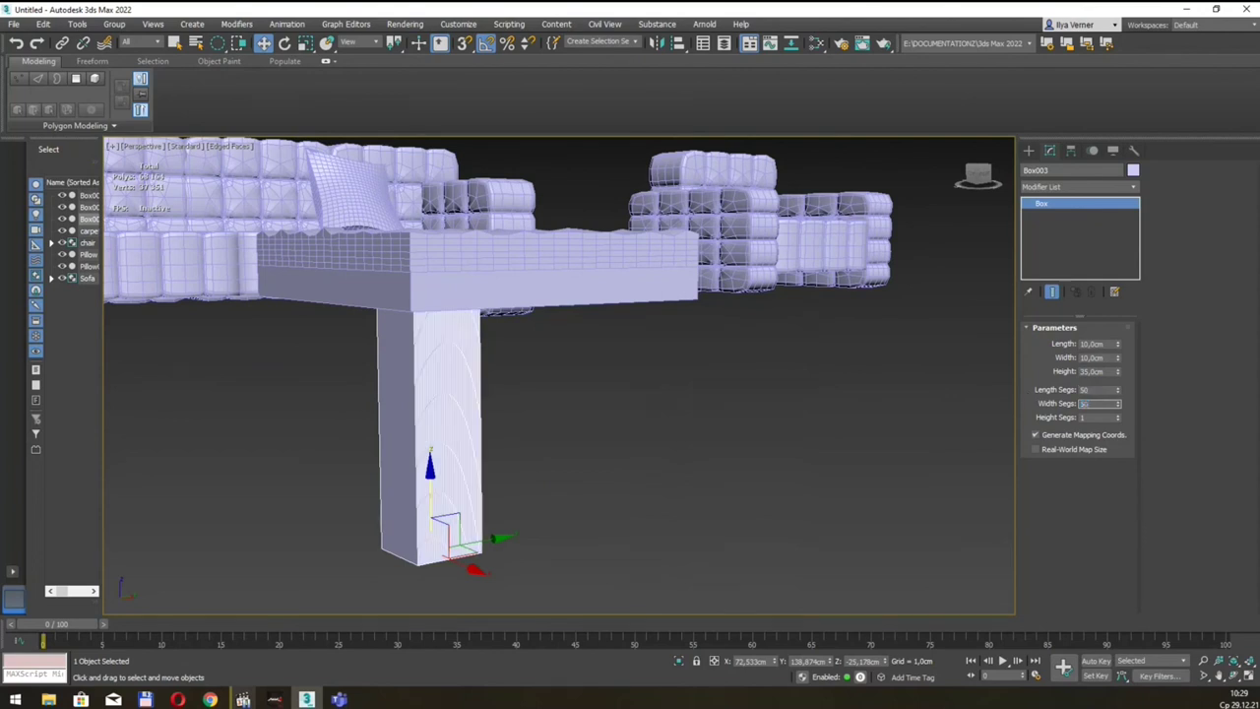
key("Tab")
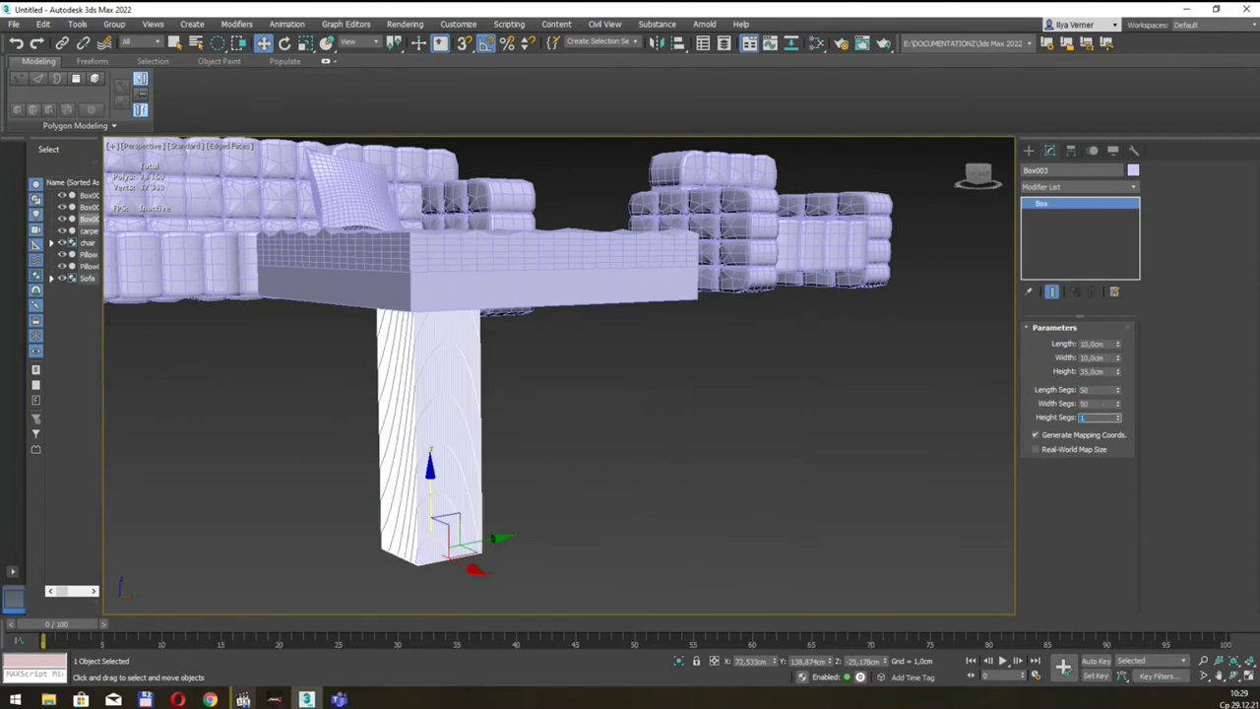
key("Return")
mouse_move(804, 459)
middle_mouse_down("alt")
mouse_move(562, 418)
mouse_move(570, 373)
mouse_move(561, 452)
mouse_move(571, 463)
middle_mouse_up("alt")
Reduce the leg's length and width segments to 25
double_click(1098, 390)
type("25")
key("Tab")
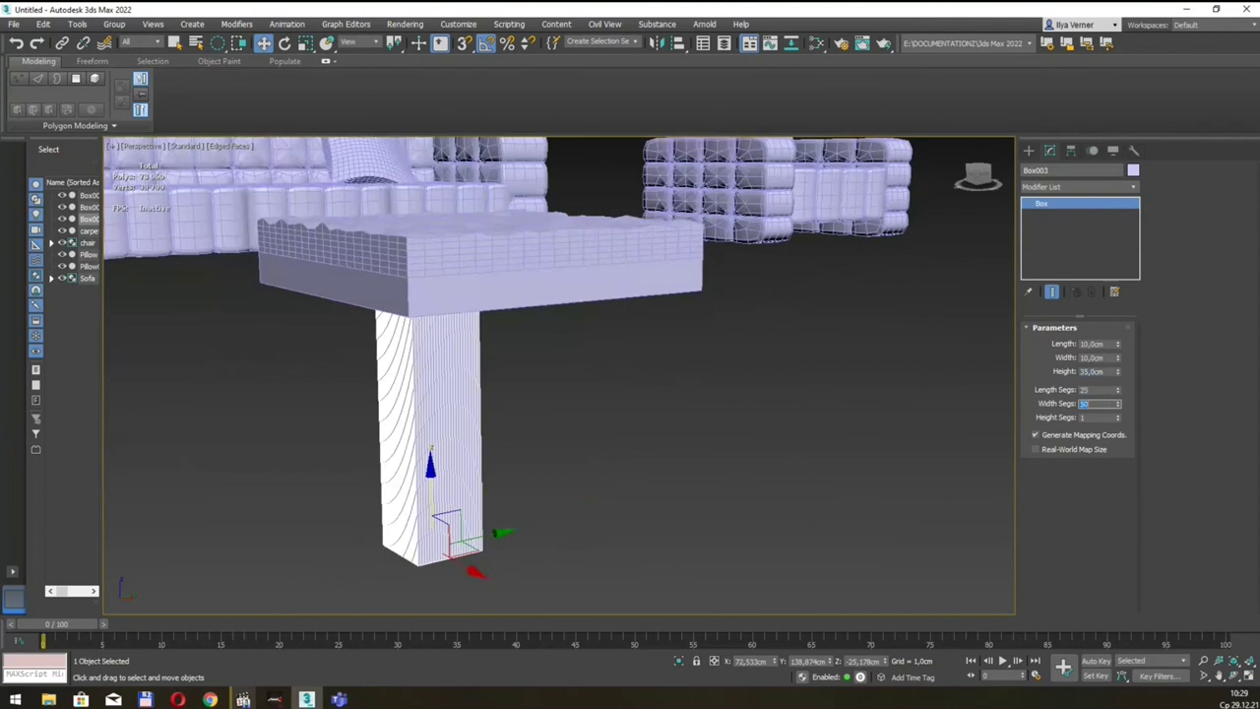
type("25")
key("Tab")
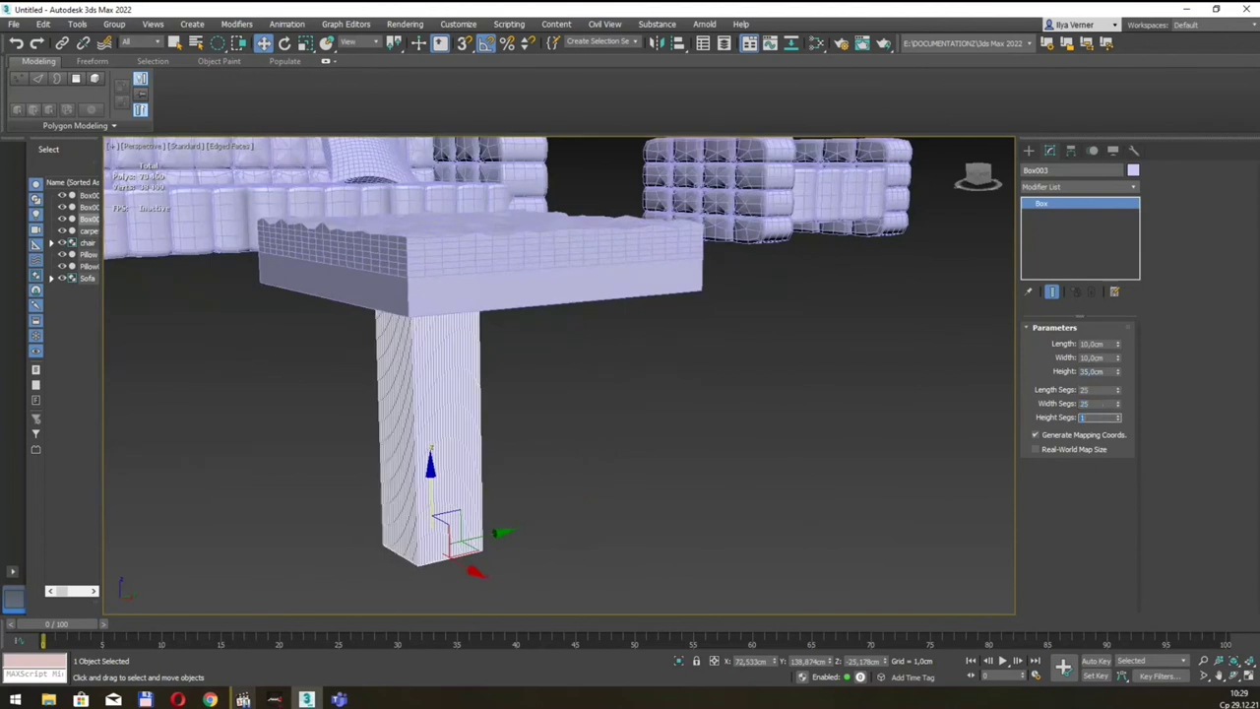
scroll(450, 417, "up", 3)
scroll(453, 415, "up", 2)
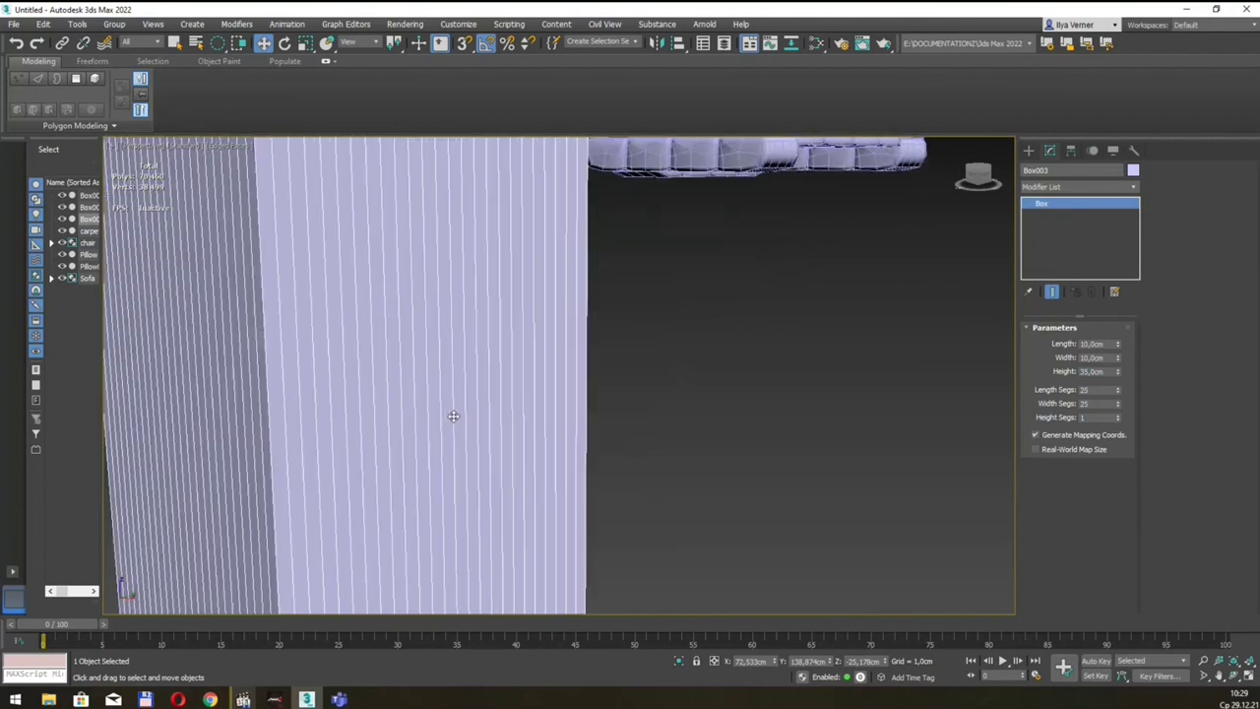
scroll(453, 415, "down", 1)
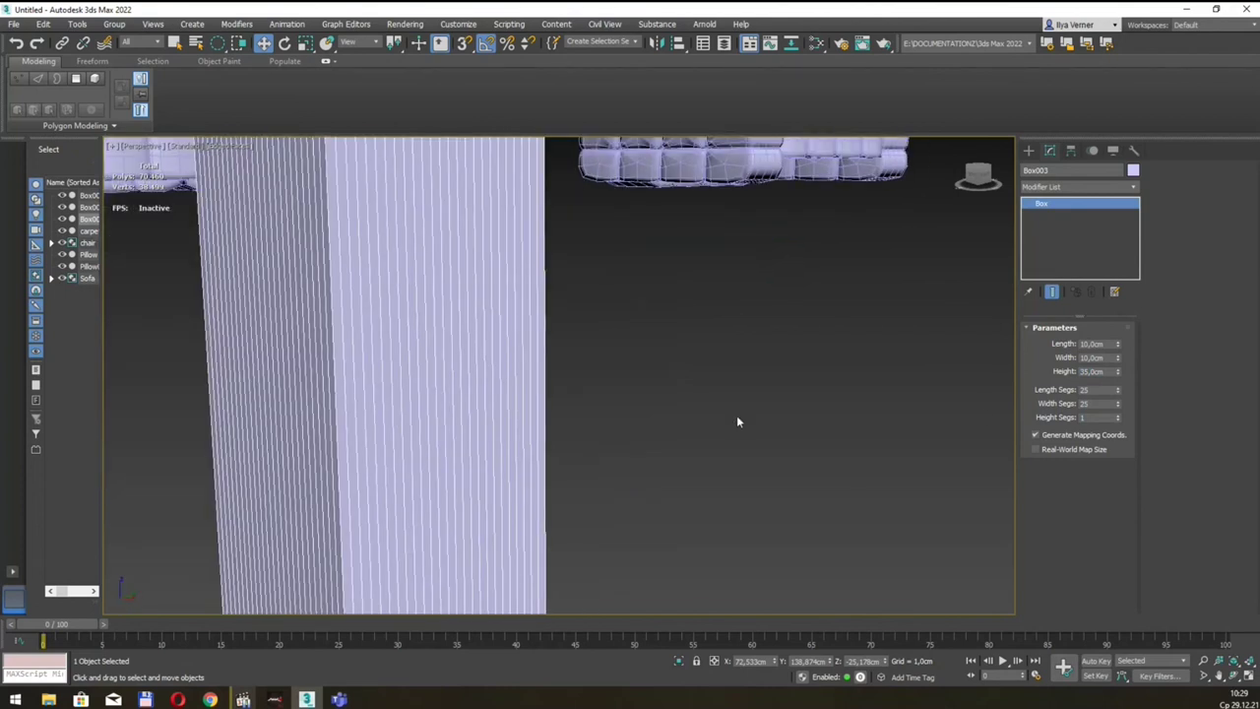
Set the leg's width segments to 1 and height segments to 25
left_click_drag(1119, 421, 1119, 409)
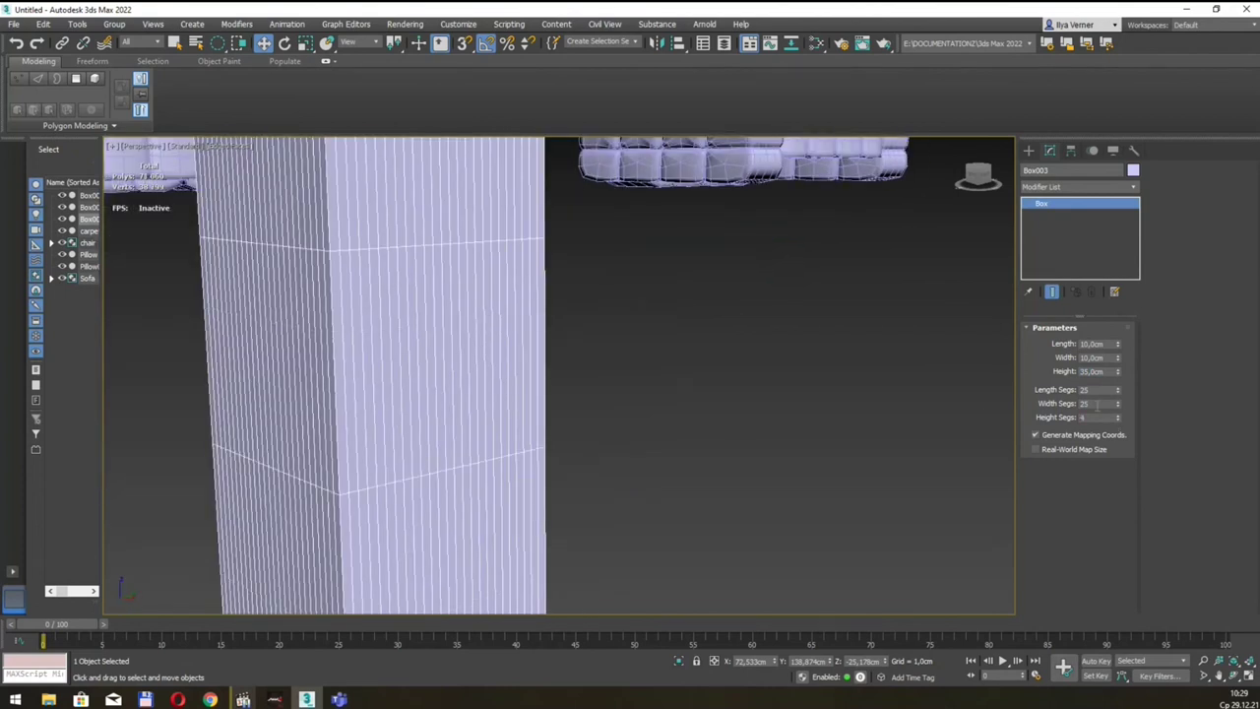
type("1")
key("Tab")
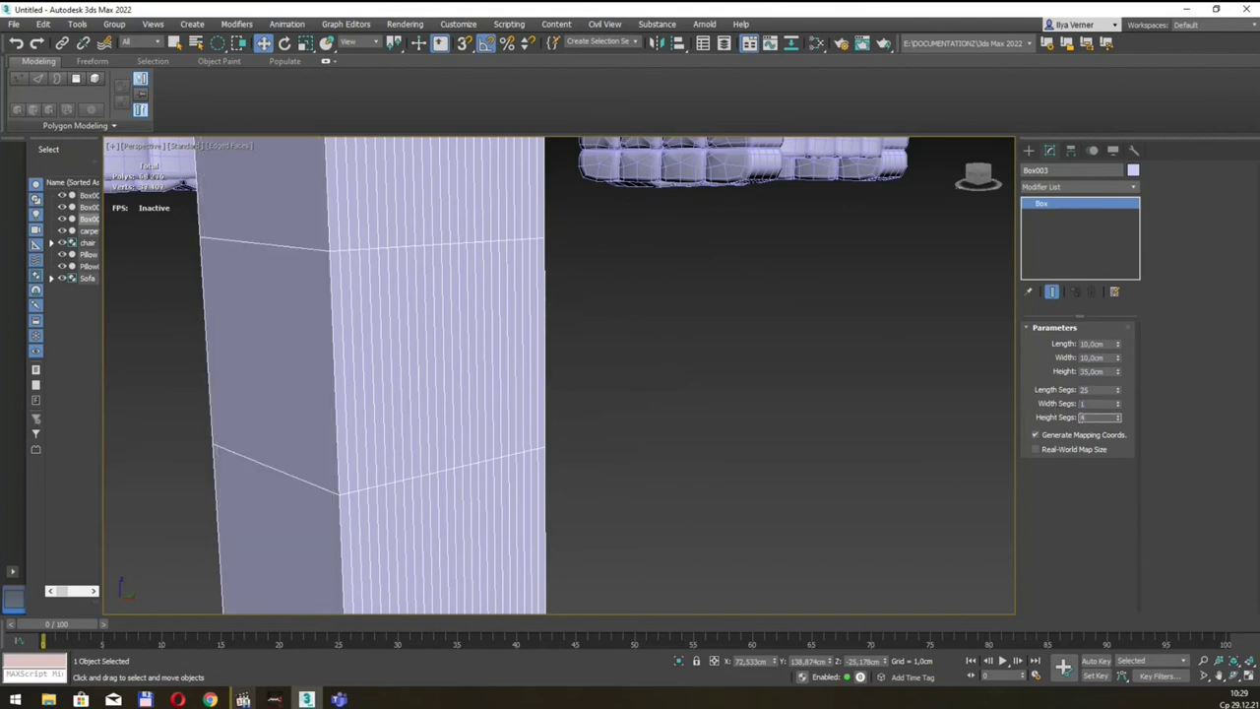
type("25")
key("Return")
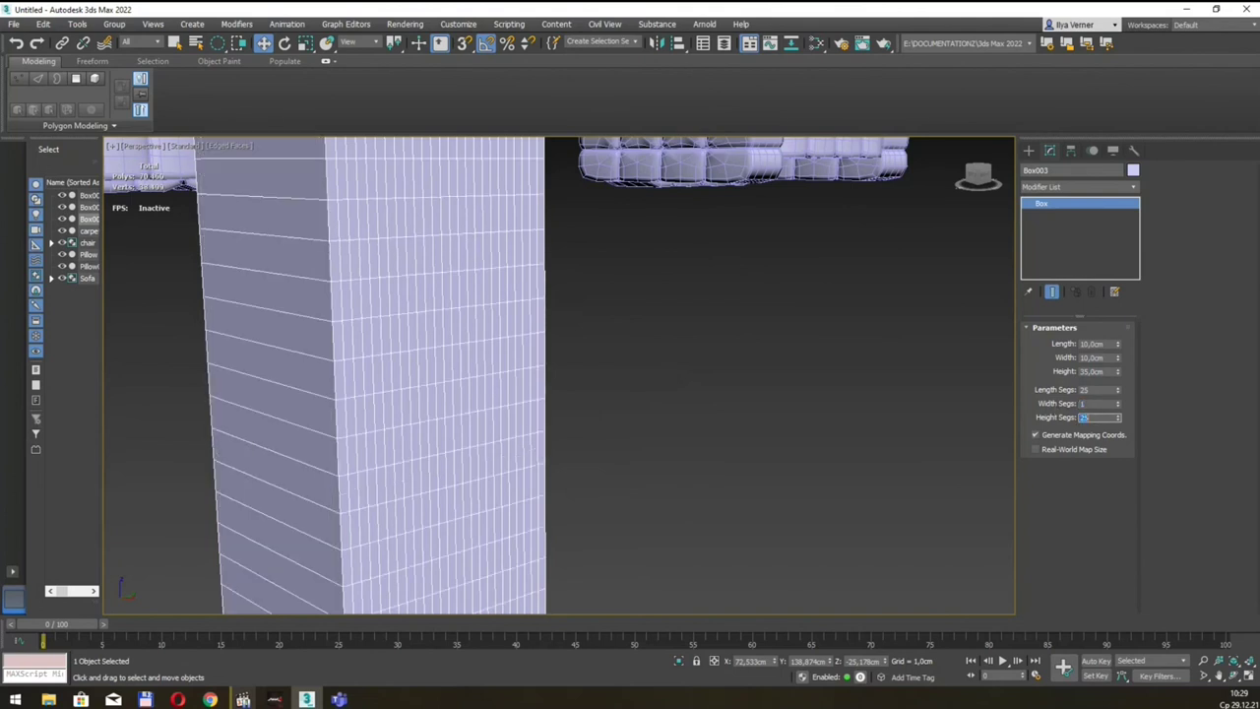
mouse_move(788, 401)
middle_mouse_down()
mouse_move(695, 374)
mouse_move(706, 381)
middle_mouse_up()
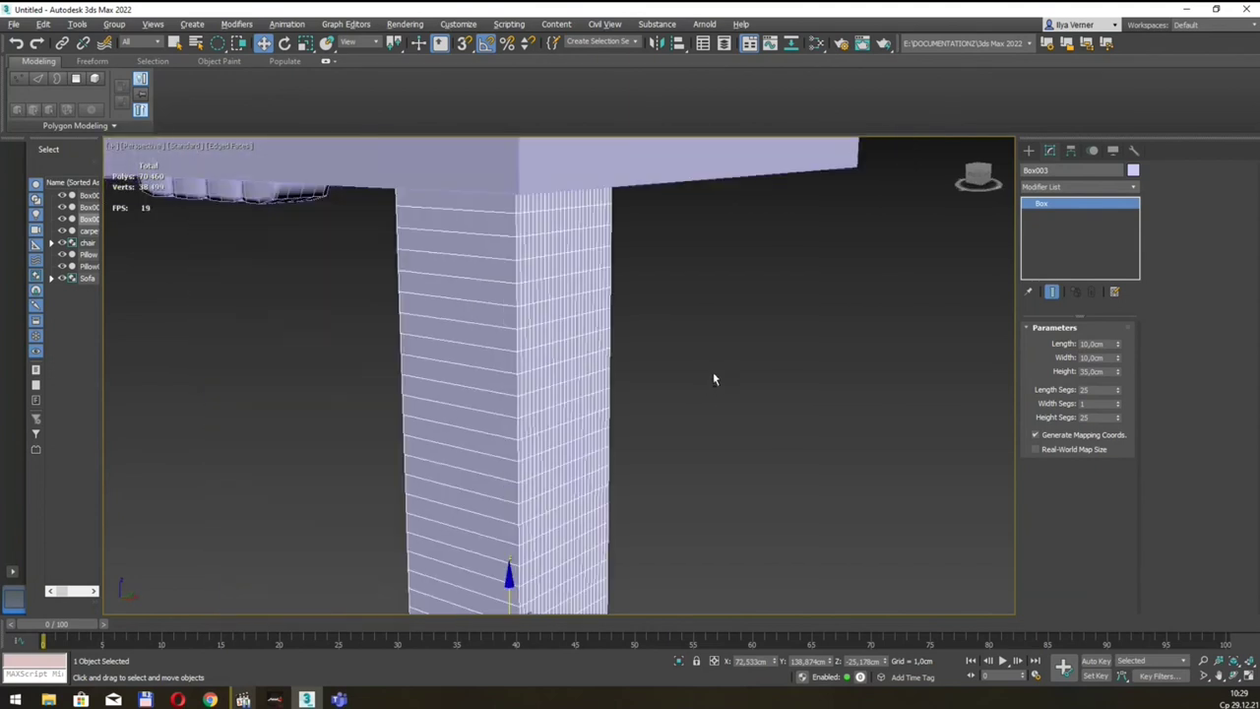
middle_click_drag(595, 365, 940, 410, "alt")
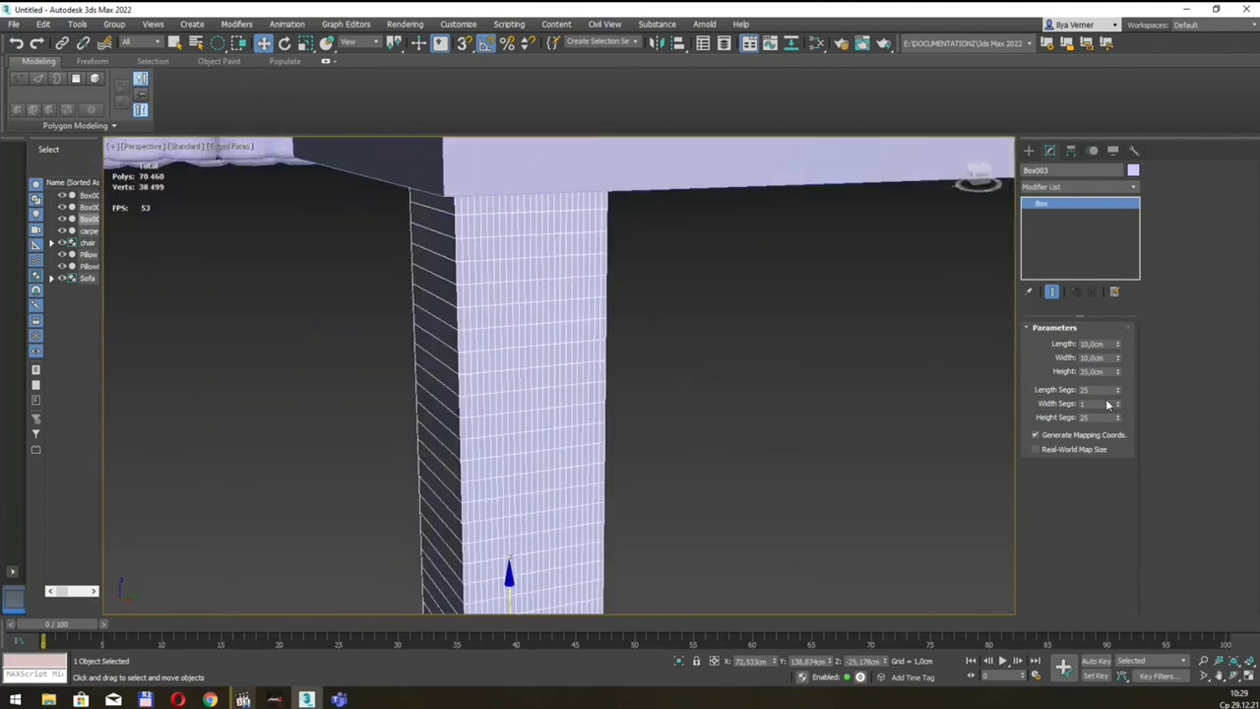
Raise the leg's width segments to 10
left_click_drag(1116, 408, 1126, 395)
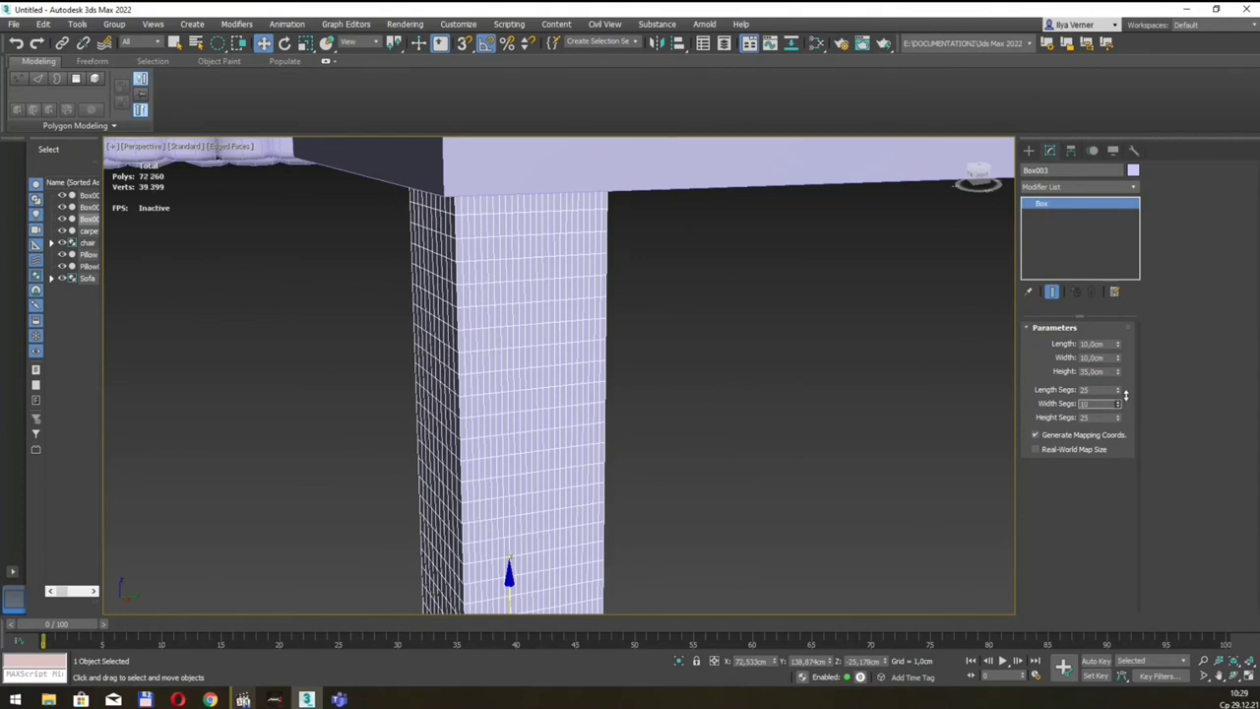
mouse_move(688, 347)
middle_mouse_down("alt")
mouse_move(855, 346)
mouse_move(541, 346)
mouse_move(686, 359)
middle_mouse_up("alt")
scroll(640, 357, "down", 3)
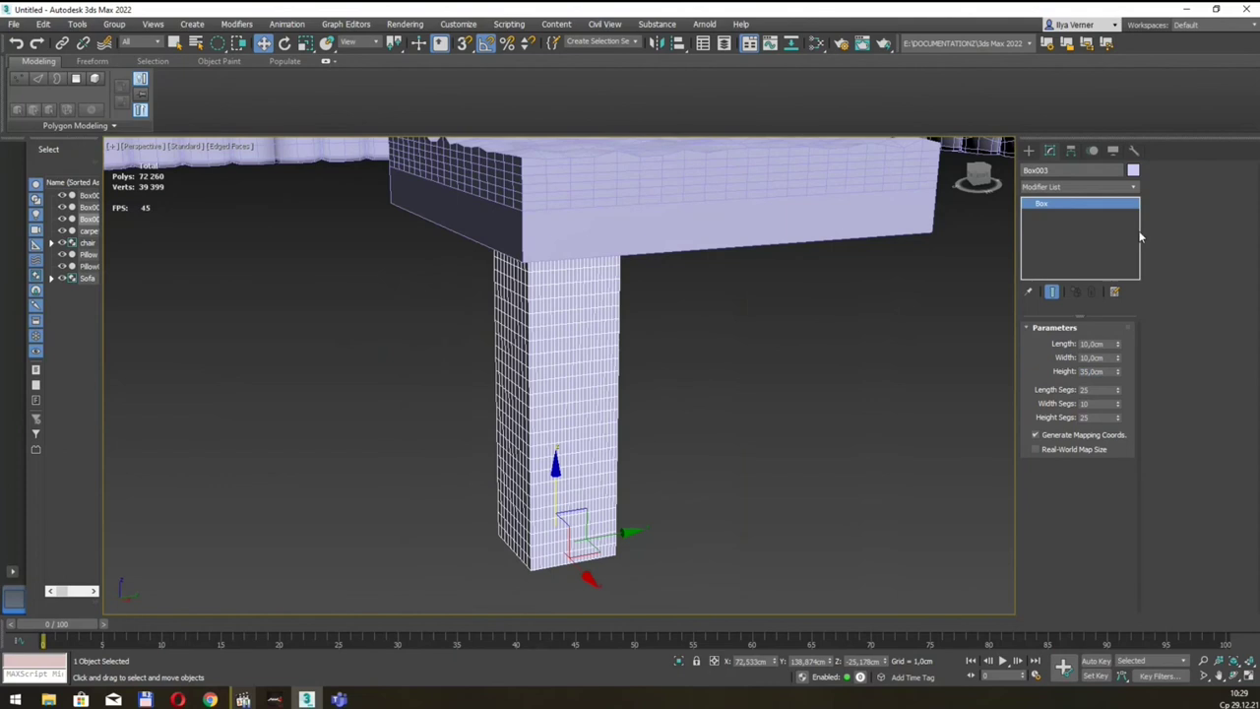
Apply an FFD 4x4x4 modifier to the leg Box003 from the Modifier List
left_click(1133, 190)
left_click(1134, 188)
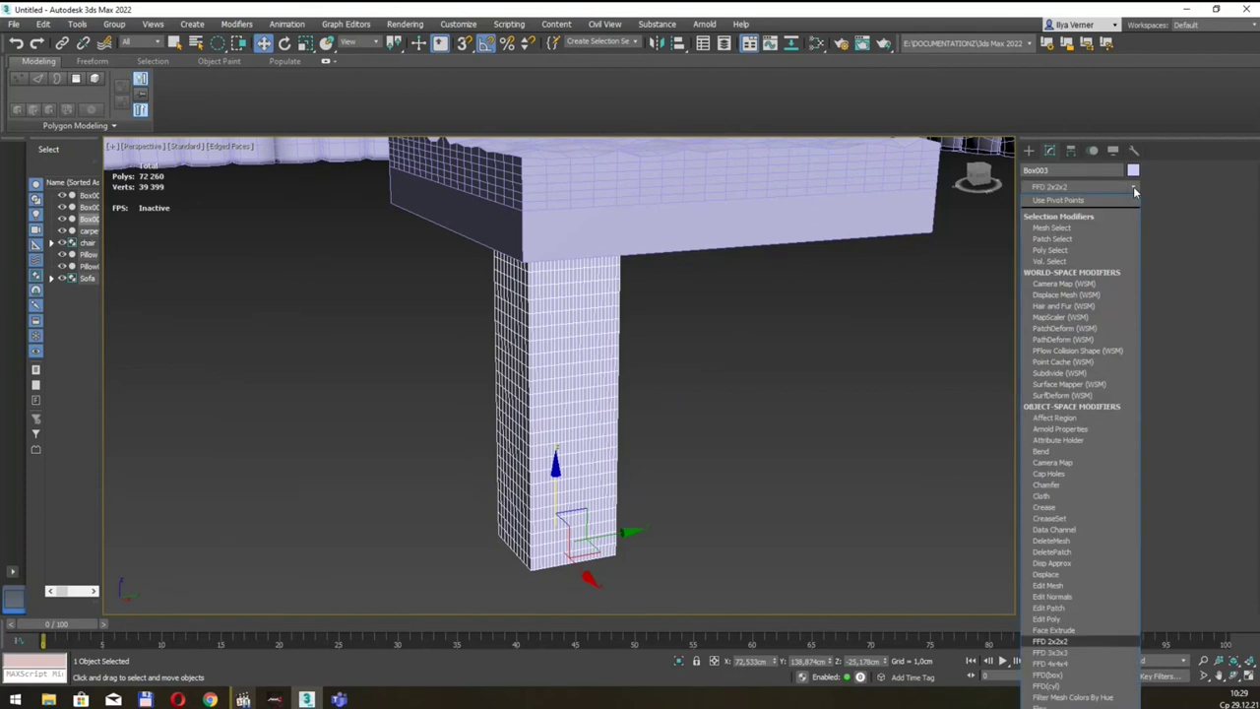
left_click(1050, 663)
mouse_move(856, 488)
middle_mouse_down("alt")
mouse_move(602, 345)
mouse_move(641, 349)
mouse_move(515, 375)
mouse_move(507, 354)
middle_mouse_up("alt")
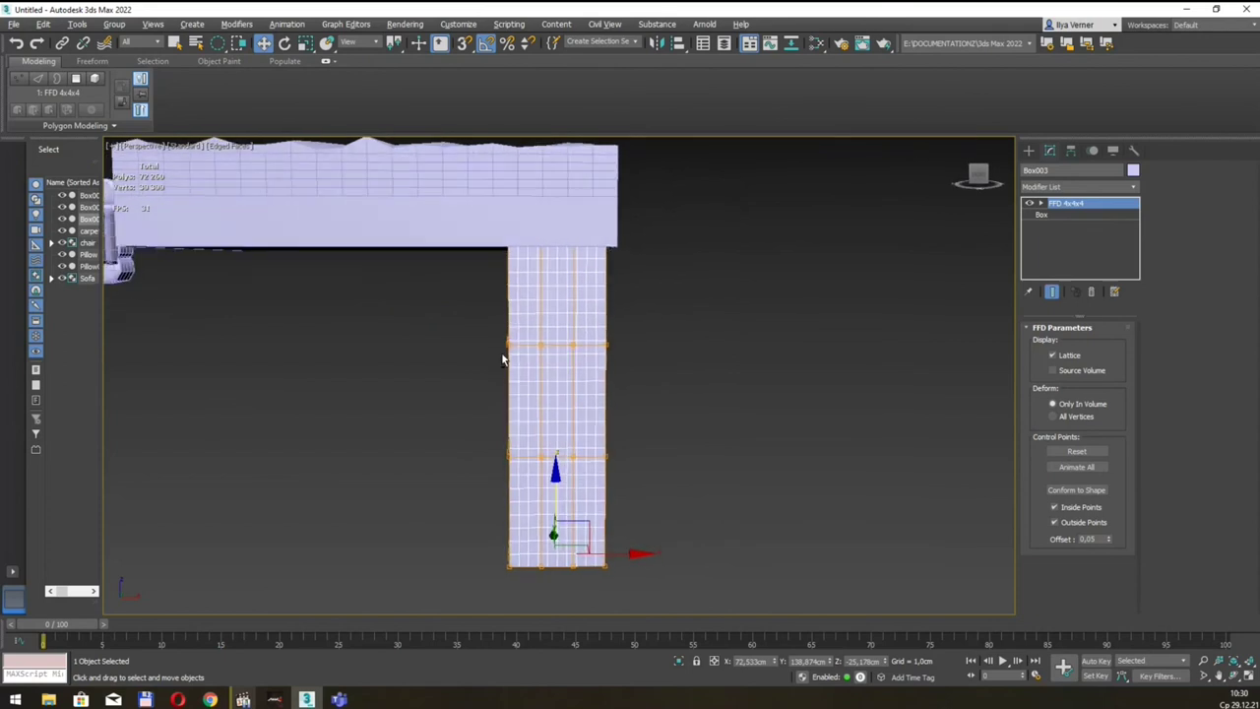
At Control Points level, move the upper, middle and lower lattice points to start curving the leg
key("1")
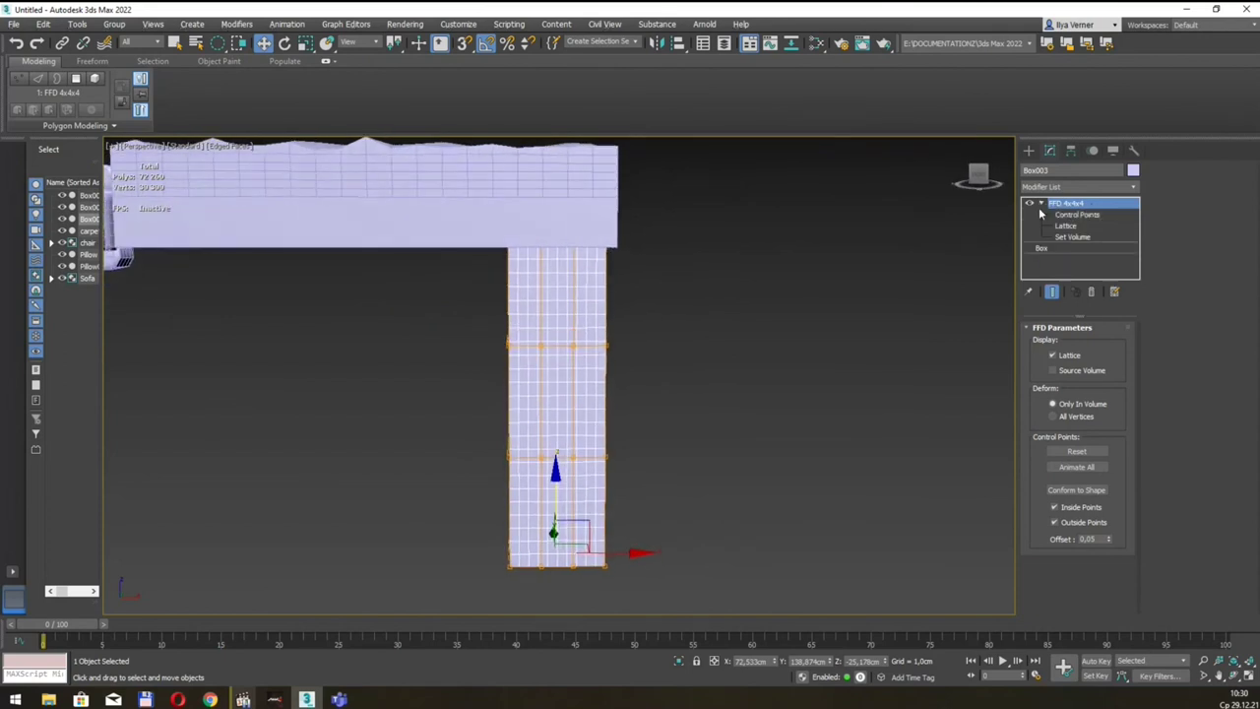
key("e")
key("q")
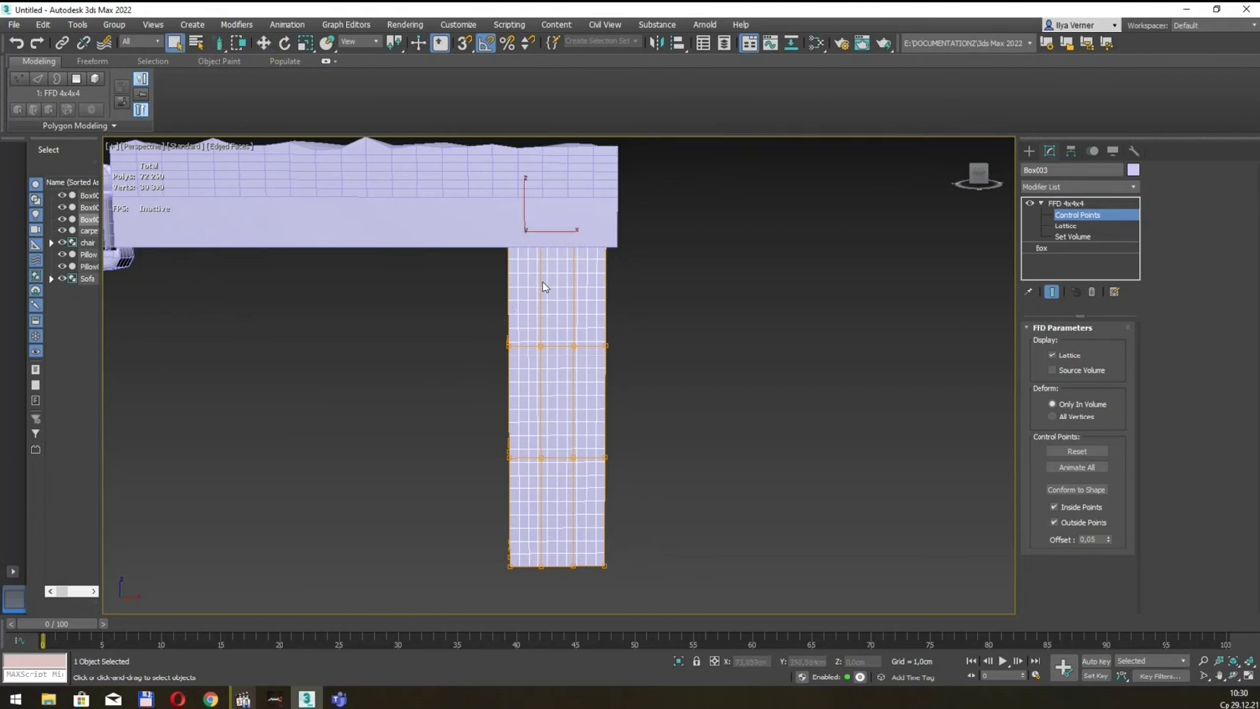
key("w")
left_click_drag(548, 215, 425, 200)
left_click_drag(397, 305, 554, 412)
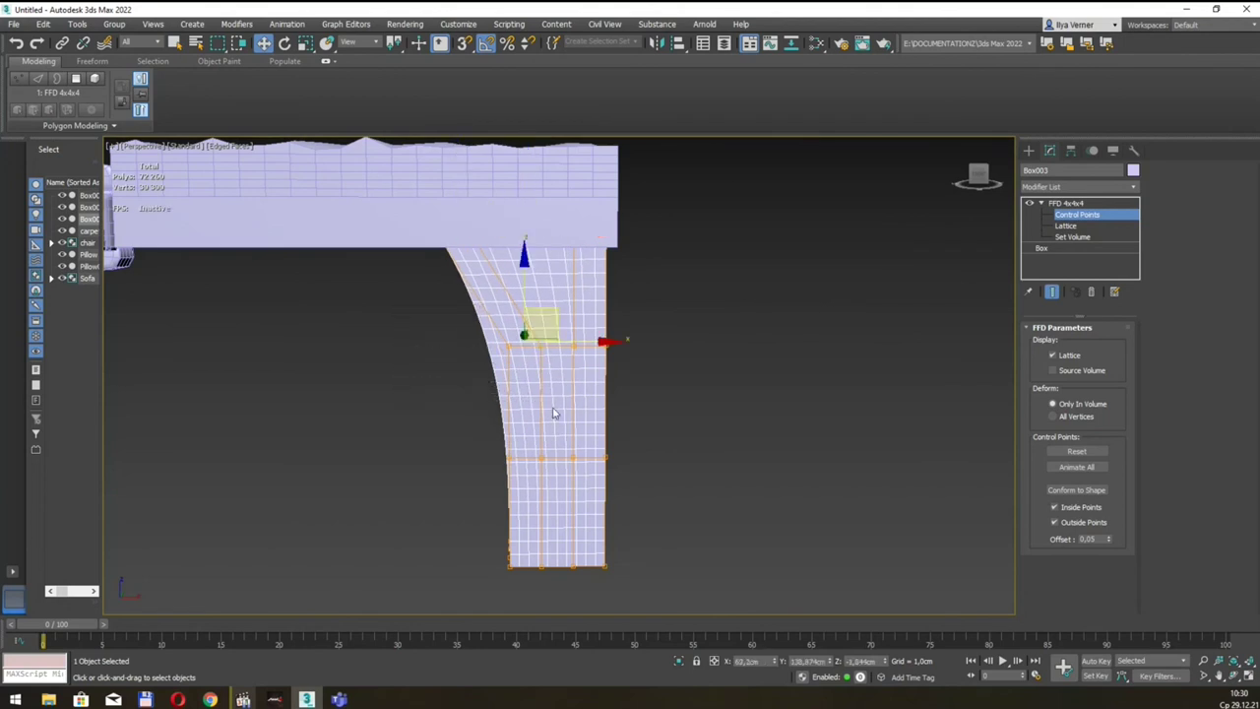
mouse_move(582, 338)
left_mouse_down()
mouse_move(666, 332)
mouse_move(598, 332)
mouse_move(611, 364)
left_mouse_up()
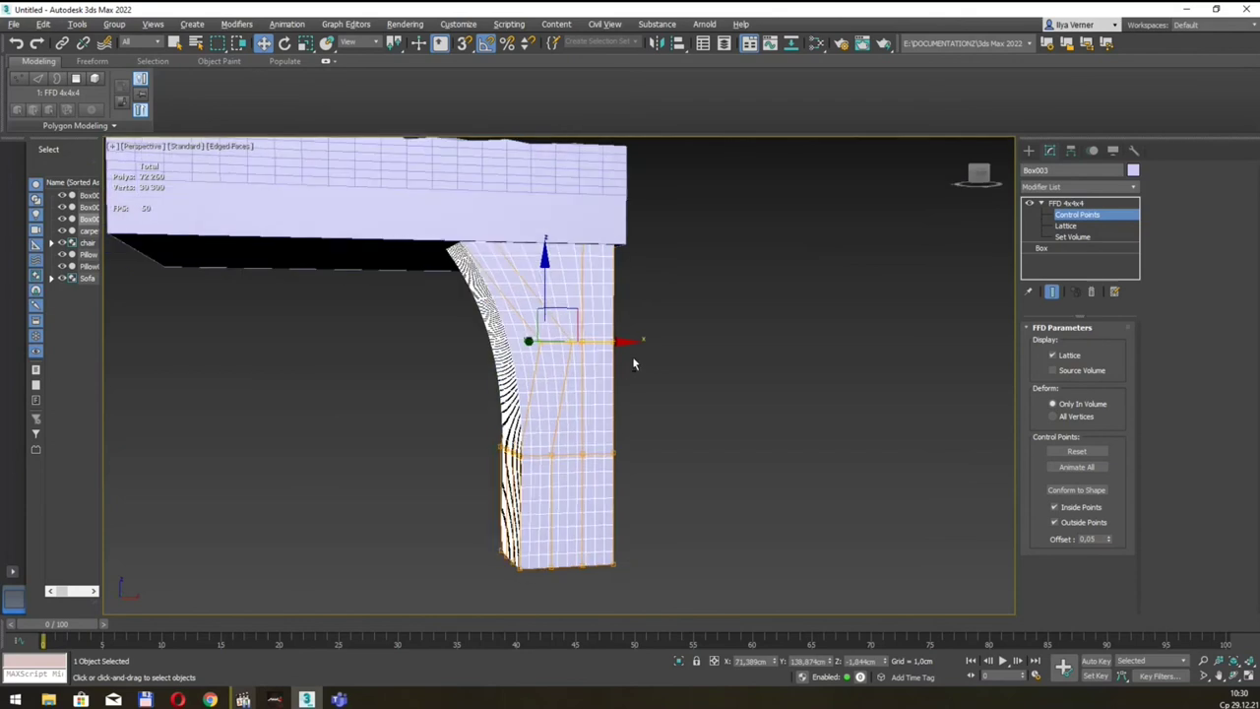
left_click_drag(443, 429, 558, 488)
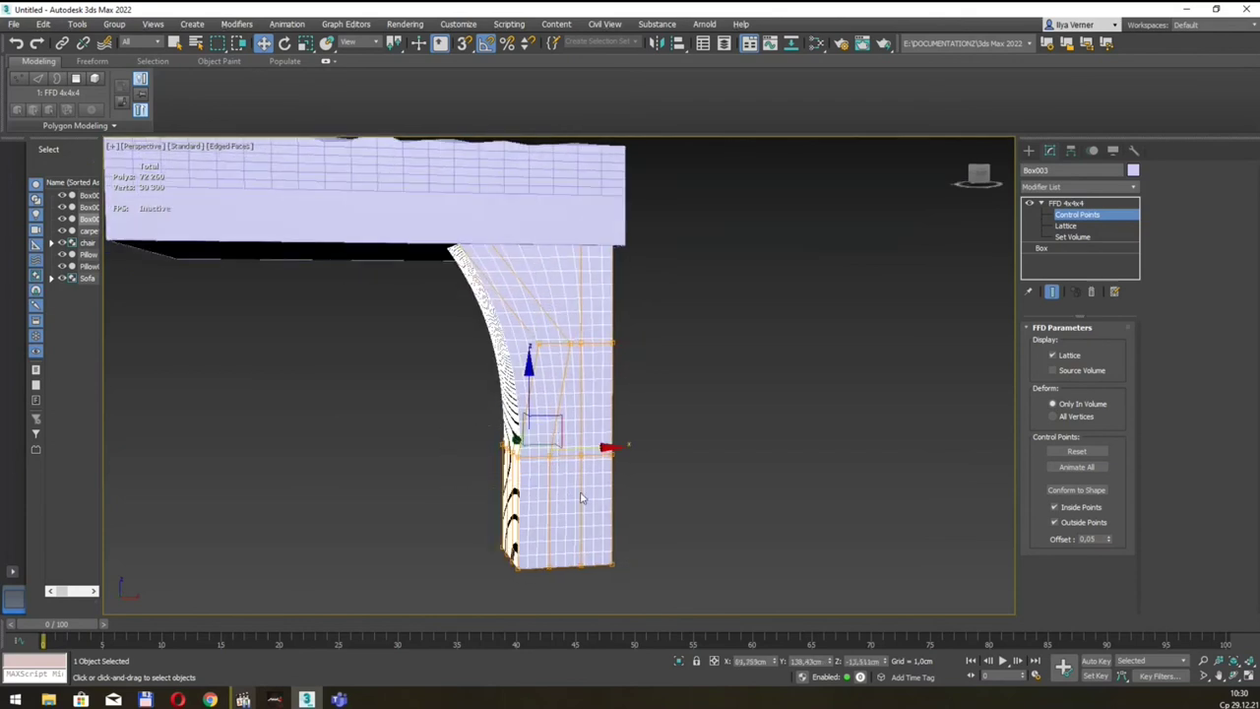
left_click_drag(595, 448, 661, 439)
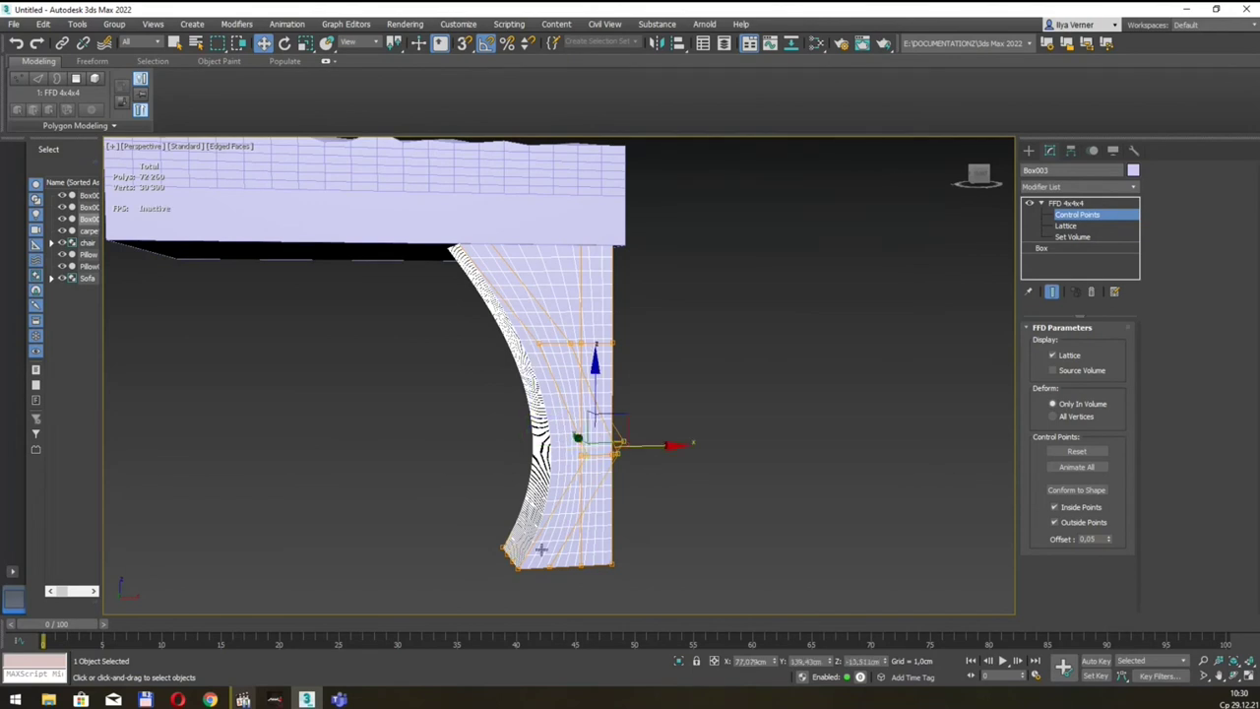
Nudge the bottom-left points, shift the top points left and bulge the leg's right side
left_click_drag(537, 589, 541, 588)
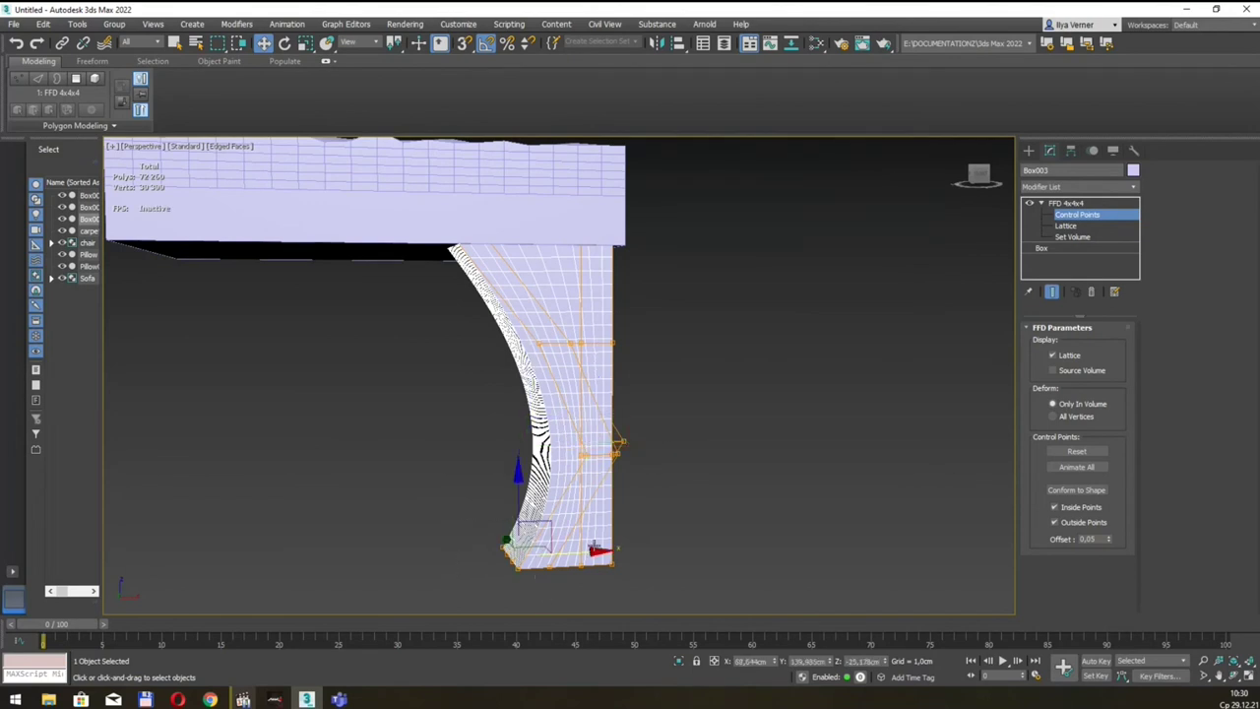
left_click_drag(564, 550, 560, 545)
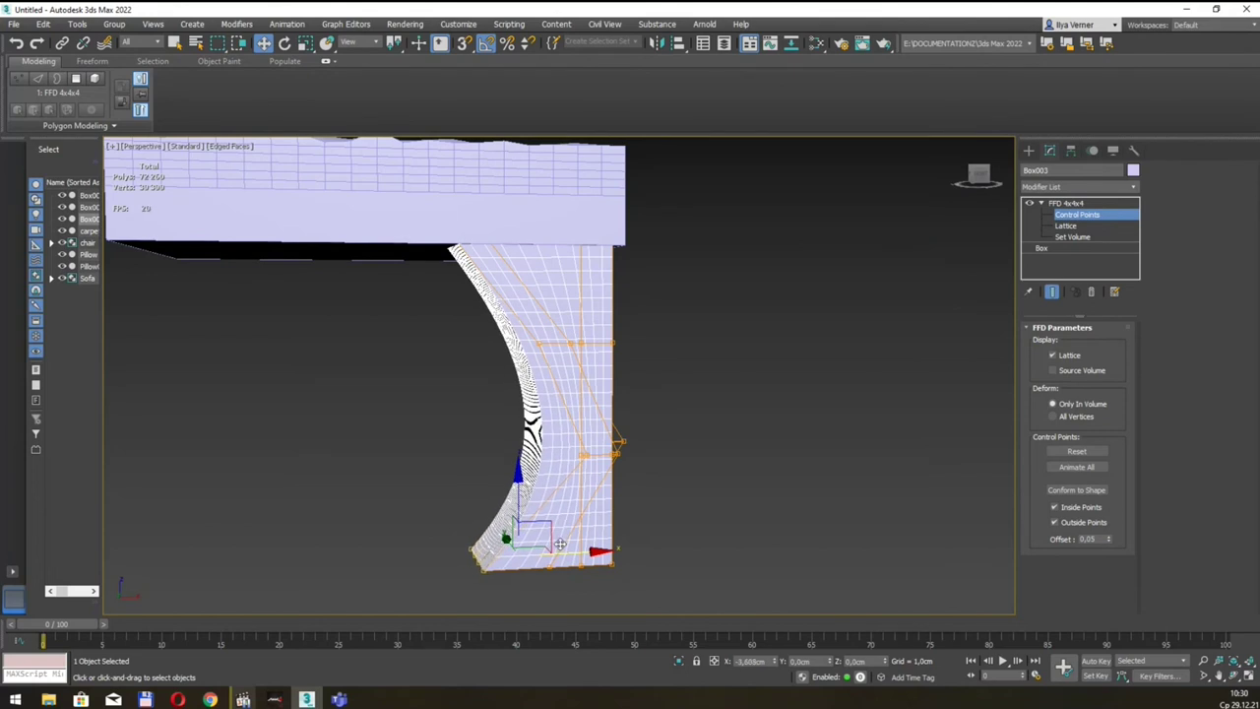
middle_click_drag(559, 545, 577, 384, "alt")
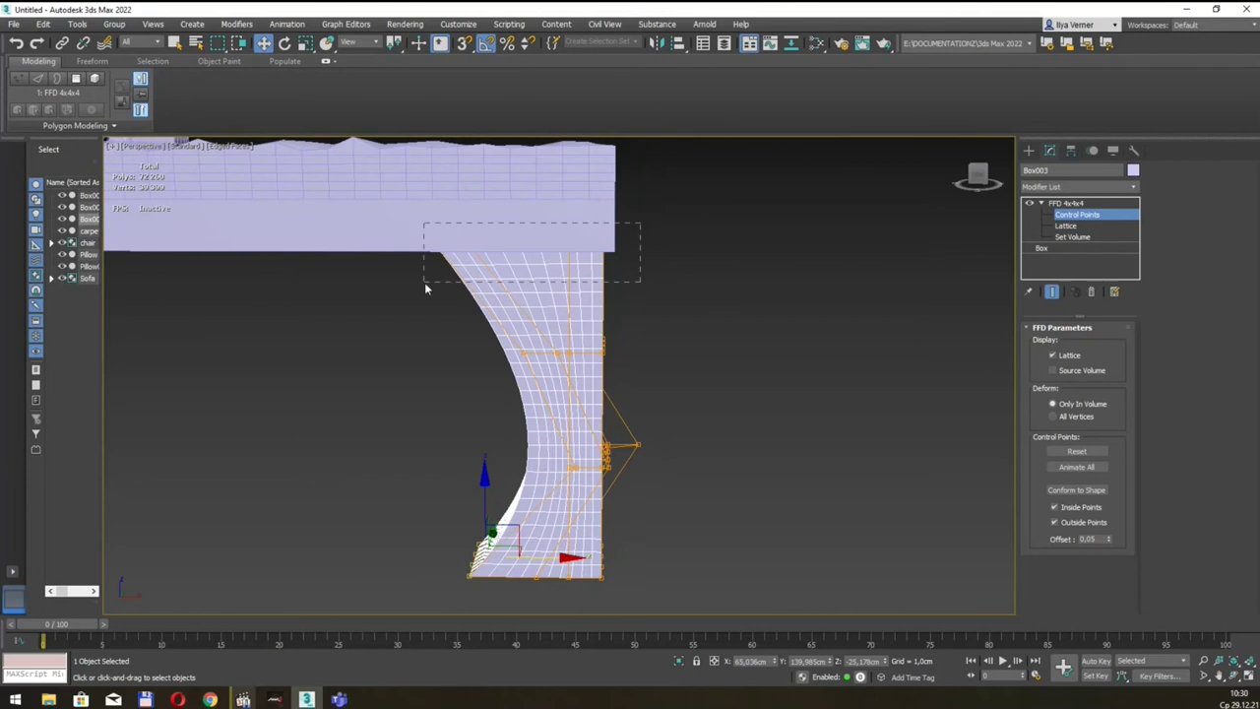
left_click_drag(454, 278, 424, 282)
left_click_drag(569, 234, 552, 233)
left_click_drag(684, 311, 567, 490)
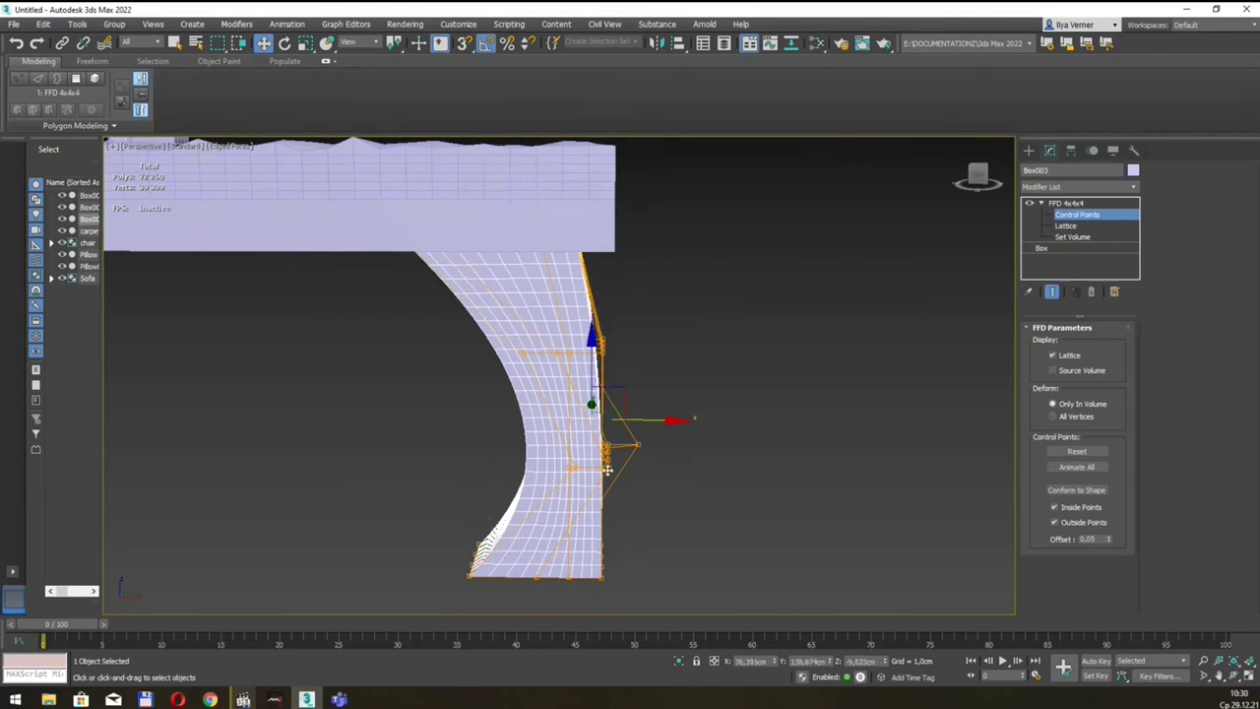
left_click_drag(672, 422, 683, 415)
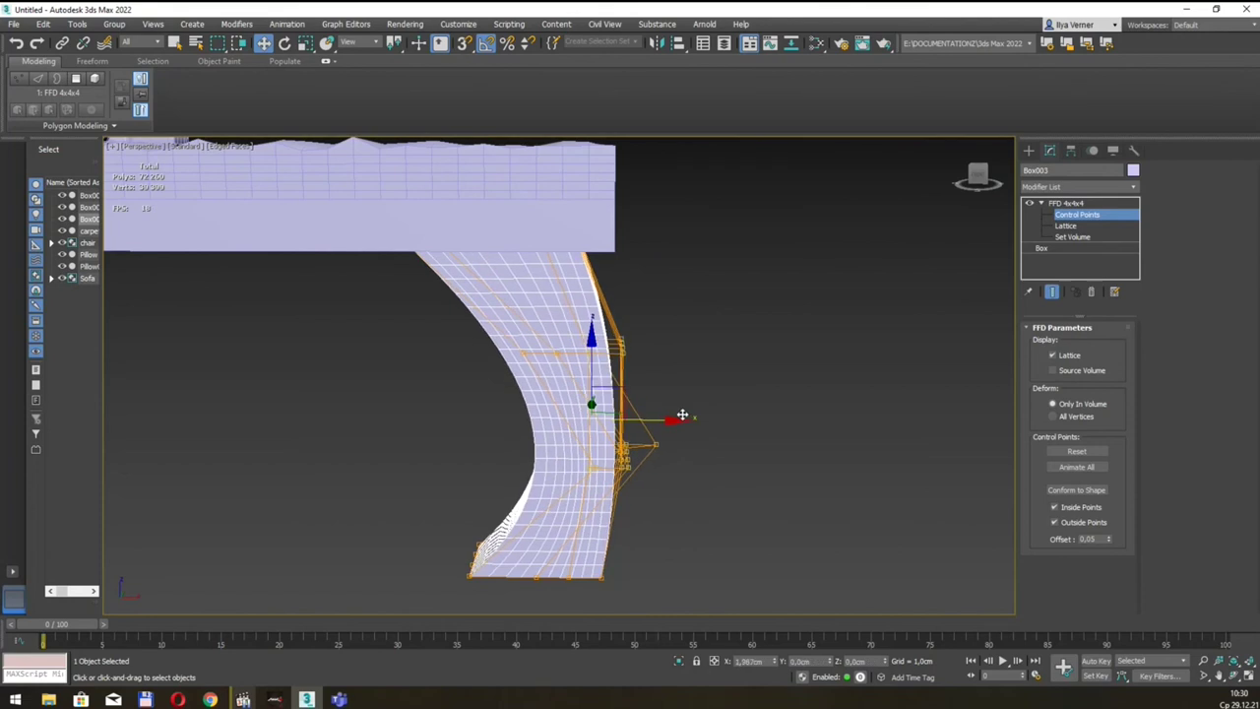
Bend the leg from its left side, pinch the right side inward and refine the curve
middle_click_drag(644, 459, 476, 302, "alt")
left_click_drag(476, 302, 611, 506)
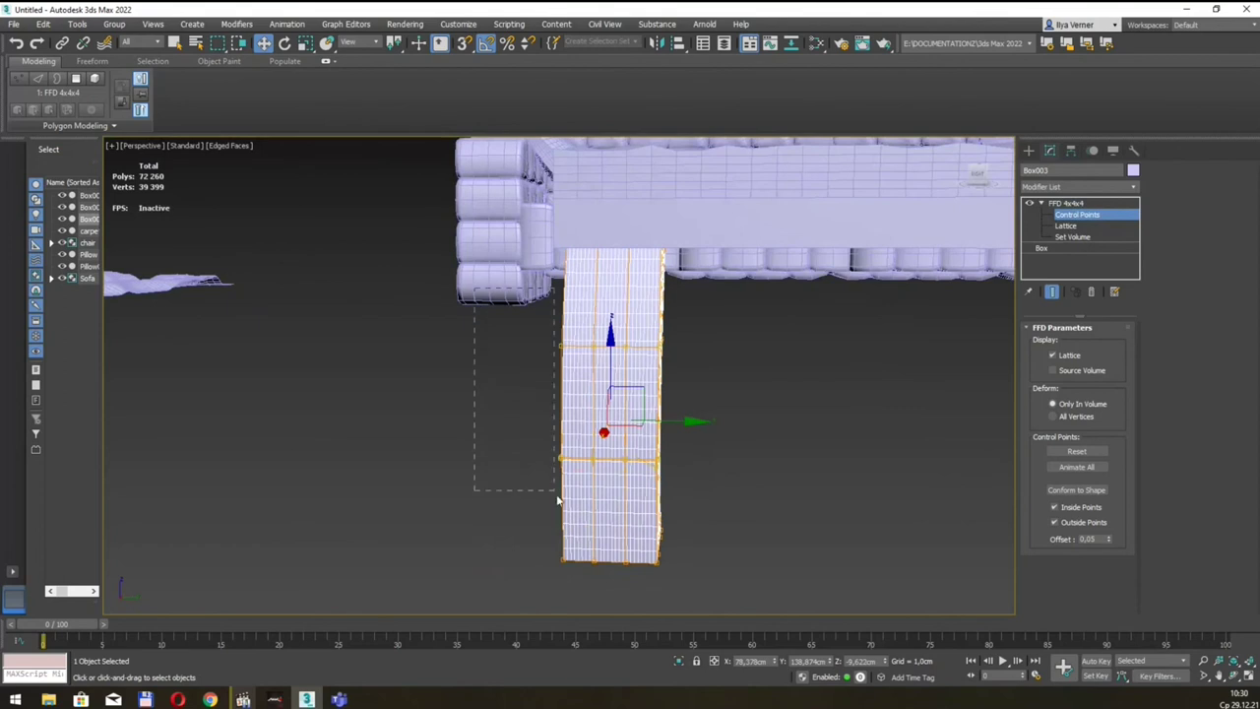
left_click_drag(624, 407, 663, 406)
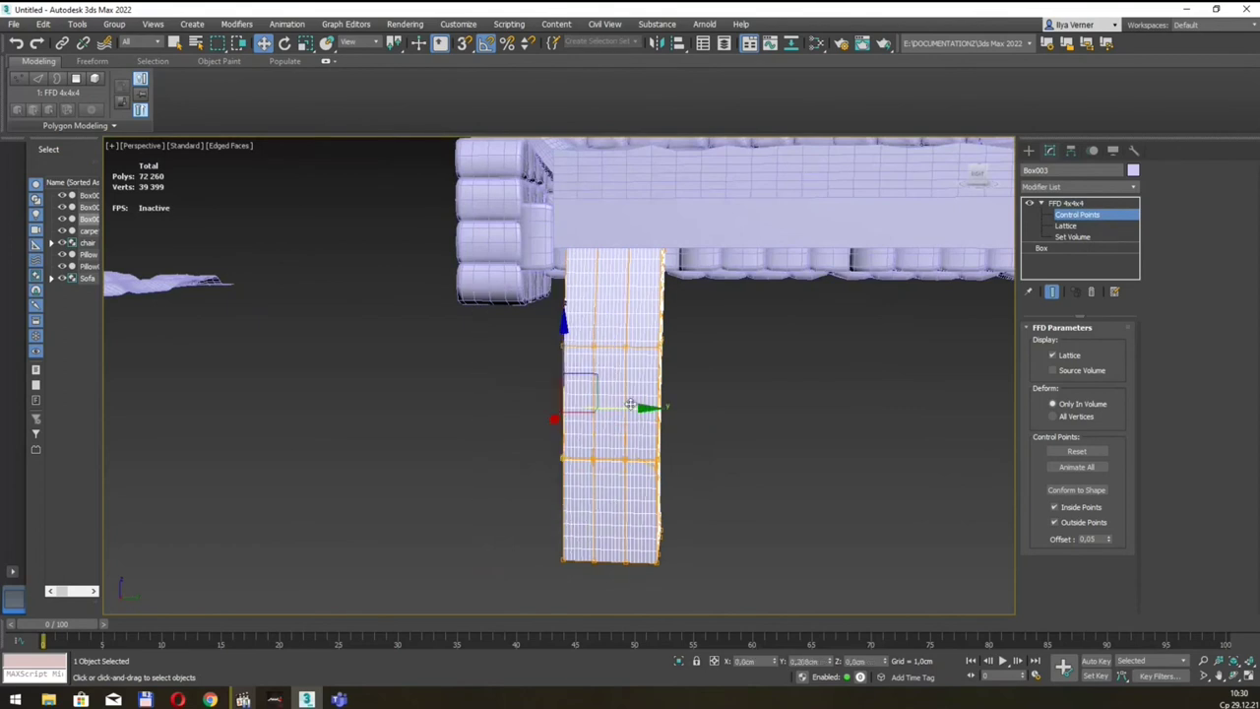
left_click_drag(726, 325, 647, 482)
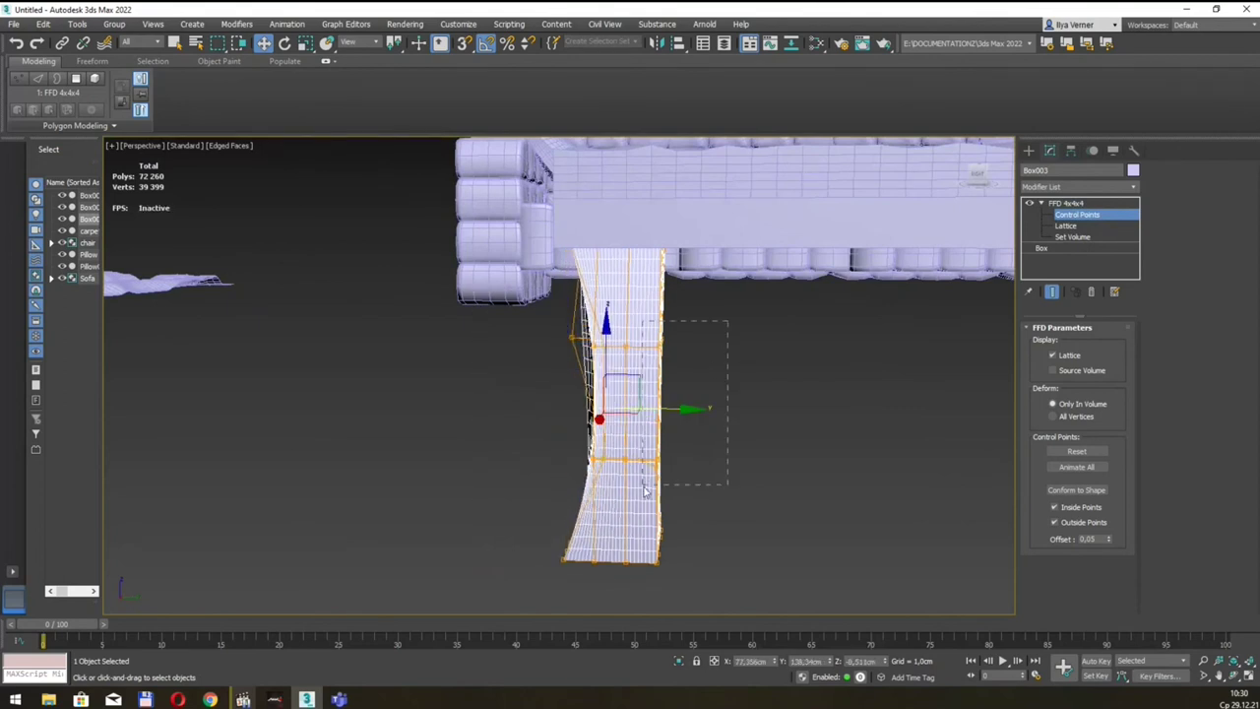
left_click_drag(722, 400, 685, 401)
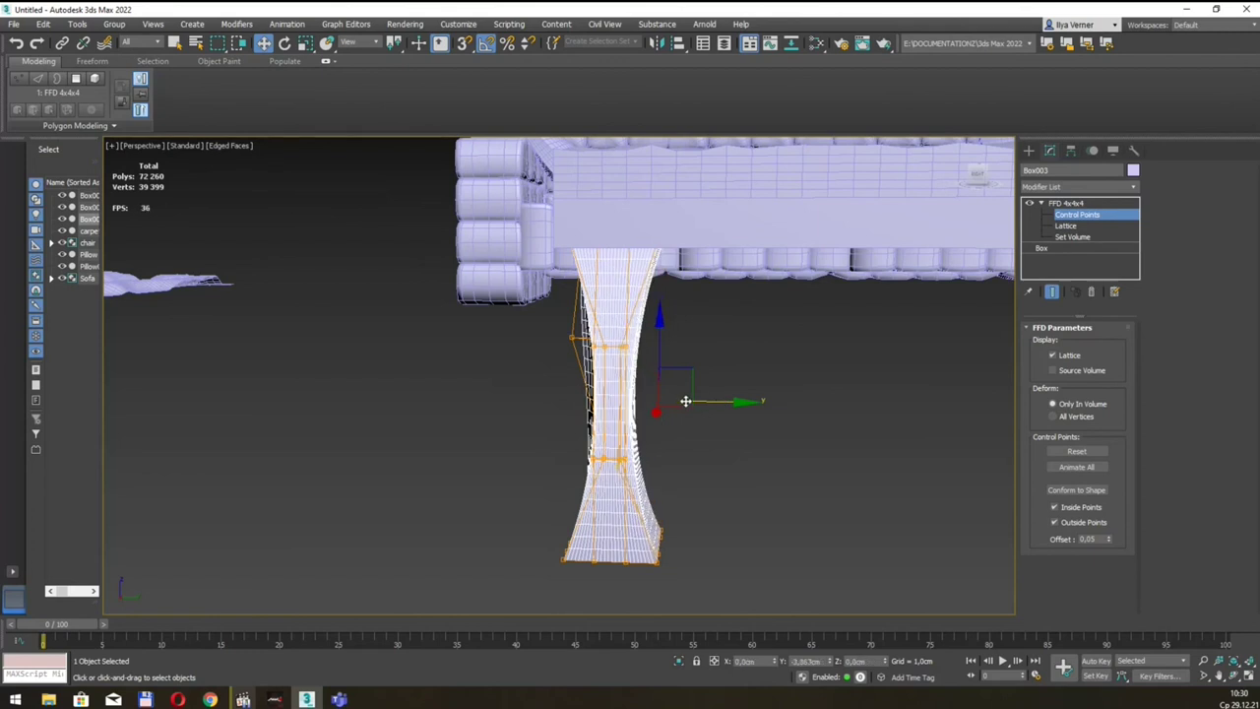
mouse_move(684, 401)
middle_mouse_down("alt")
mouse_move(699, 431)
mouse_move(692, 418)
mouse_move(817, 423)
mouse_move(700, 407)
mouse_move(714, 400)
middle_mouse_up("alt")
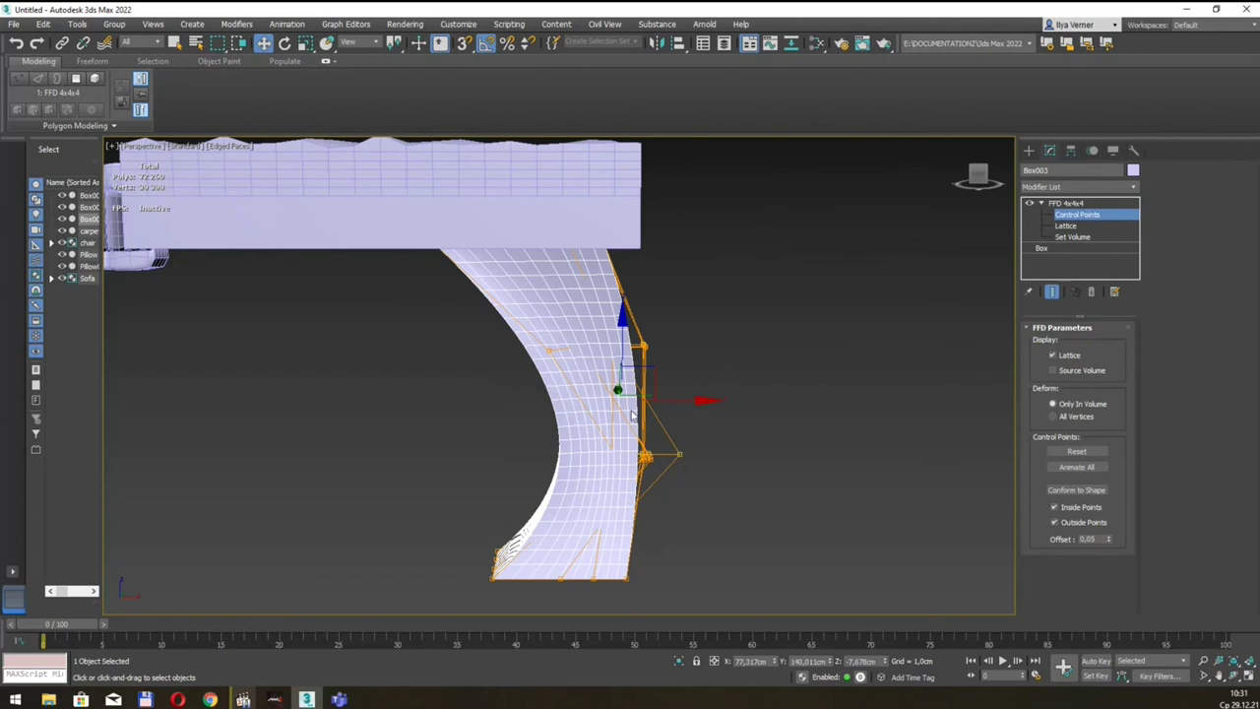
middle_click_drag(540, 442, 567, 434, "alt")
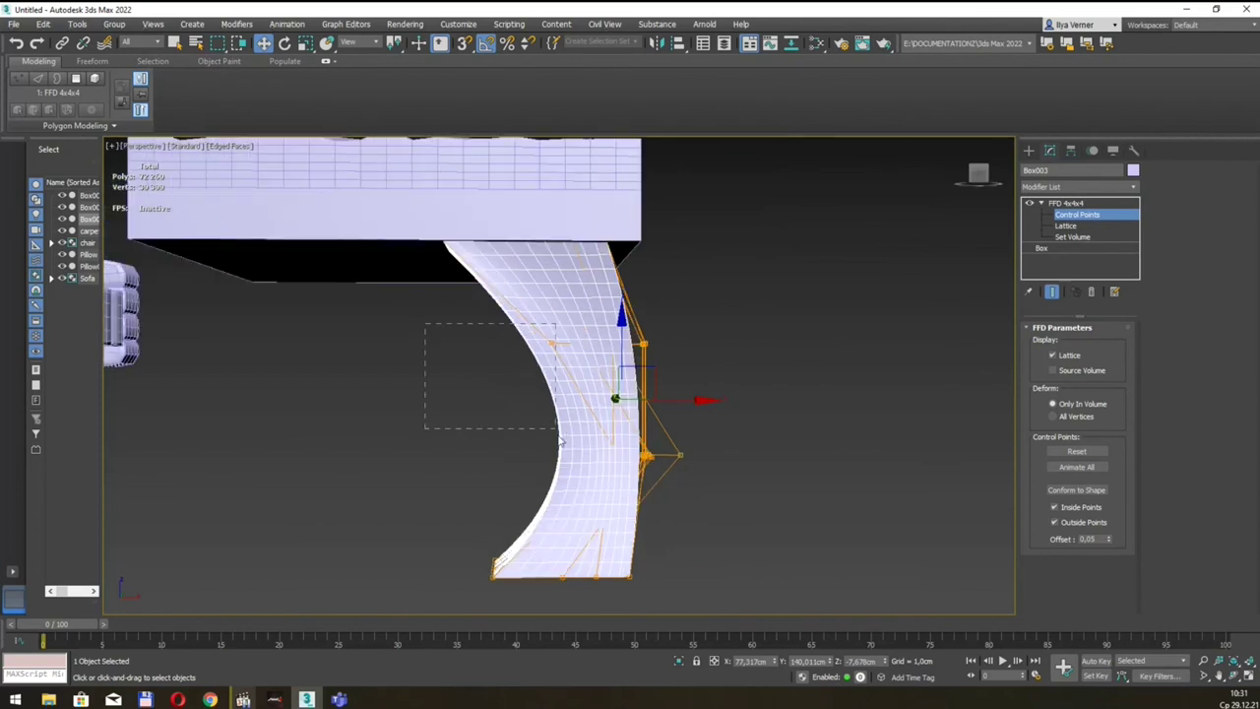
left_click_drag(560, 441, 695, 517)
left_click_drag(642, 344, 638, 309)
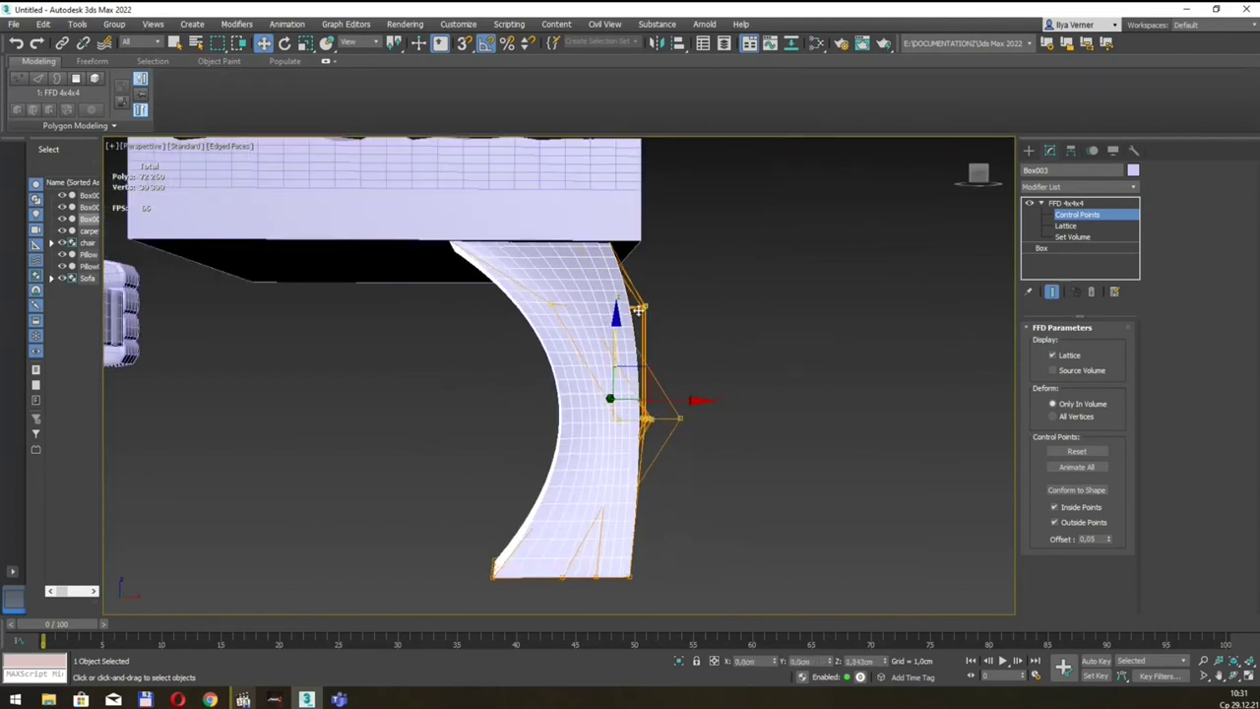
middle_click_drag(660, 549, 751, 431, "alt")
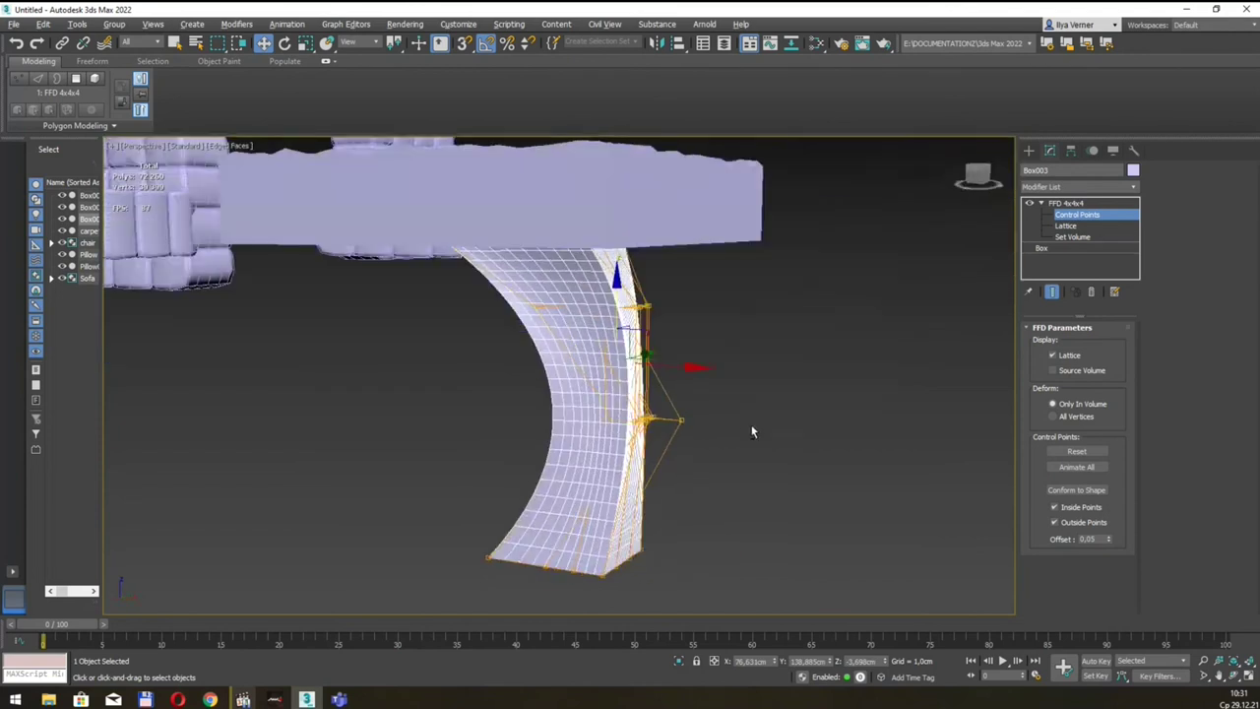
Exit control-point editing and rotate the curved leg about its vertical axis
key("ctrl+b")
key("shift+z")
key("e")
mouse_move(686, 486)
left_mouse_down()
mouse_move(752, 478)
mouse_move(740, 483)
left_mouse_up()
key("w")
mouse_move(740, 482)
middle_mouse_down("alt")
mouse_move(770, 461)
mouse_move(598, 481)
middle_mouse_up("alt")
left_click_drag(601, 435, 811, 539)
Raise the leg under the table slab and pull its FFD lattice points into a curve
key("r")
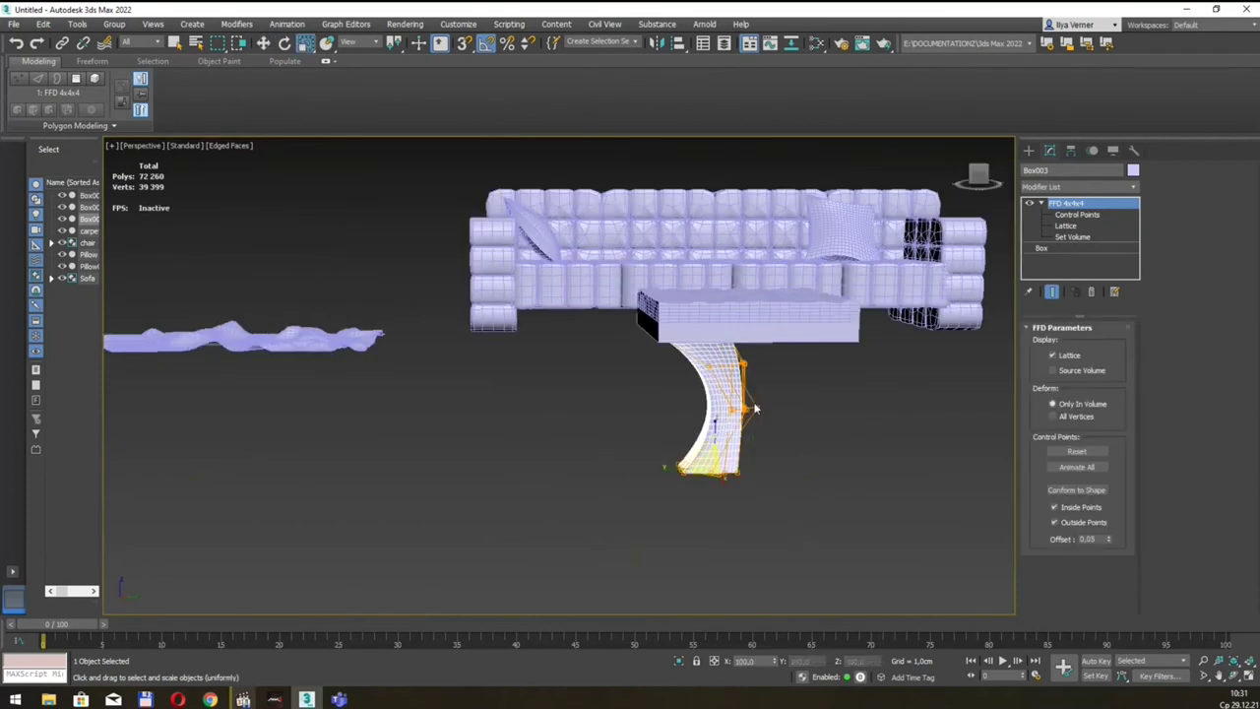
middle_click_drag(748, 463, 730, 478, "alt")
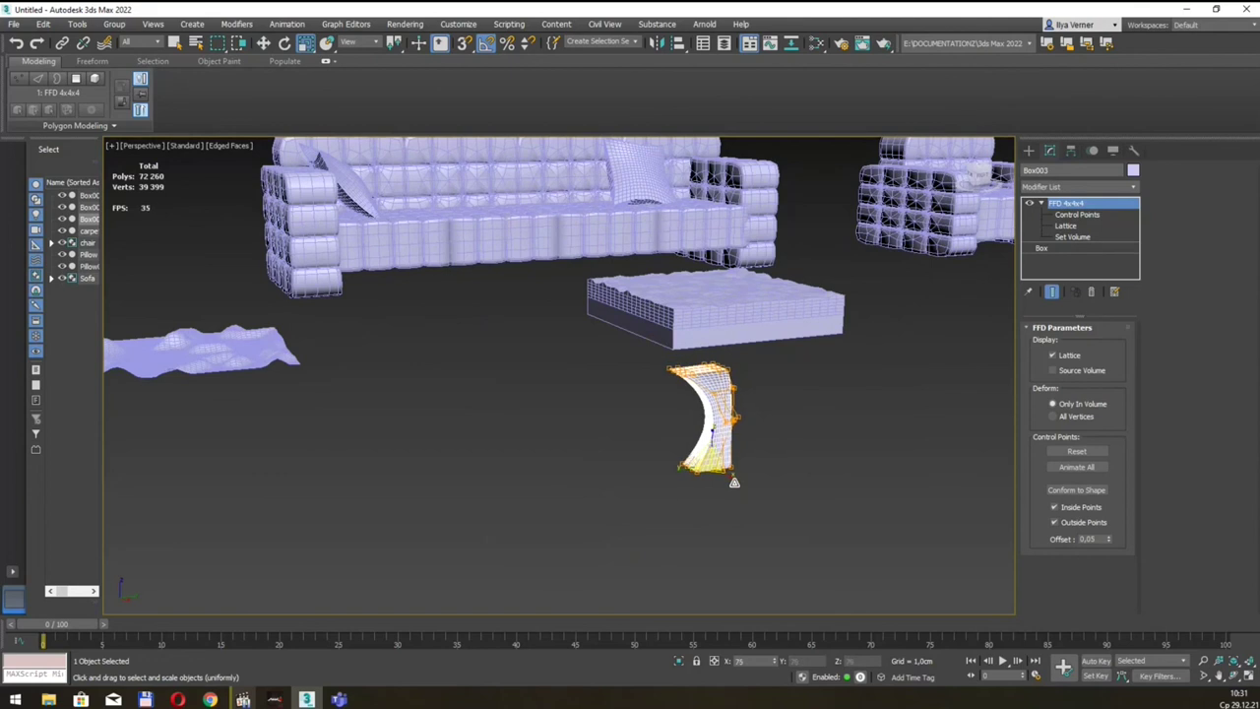
key("w")
left_click_drag(720, 421, 719, 387)
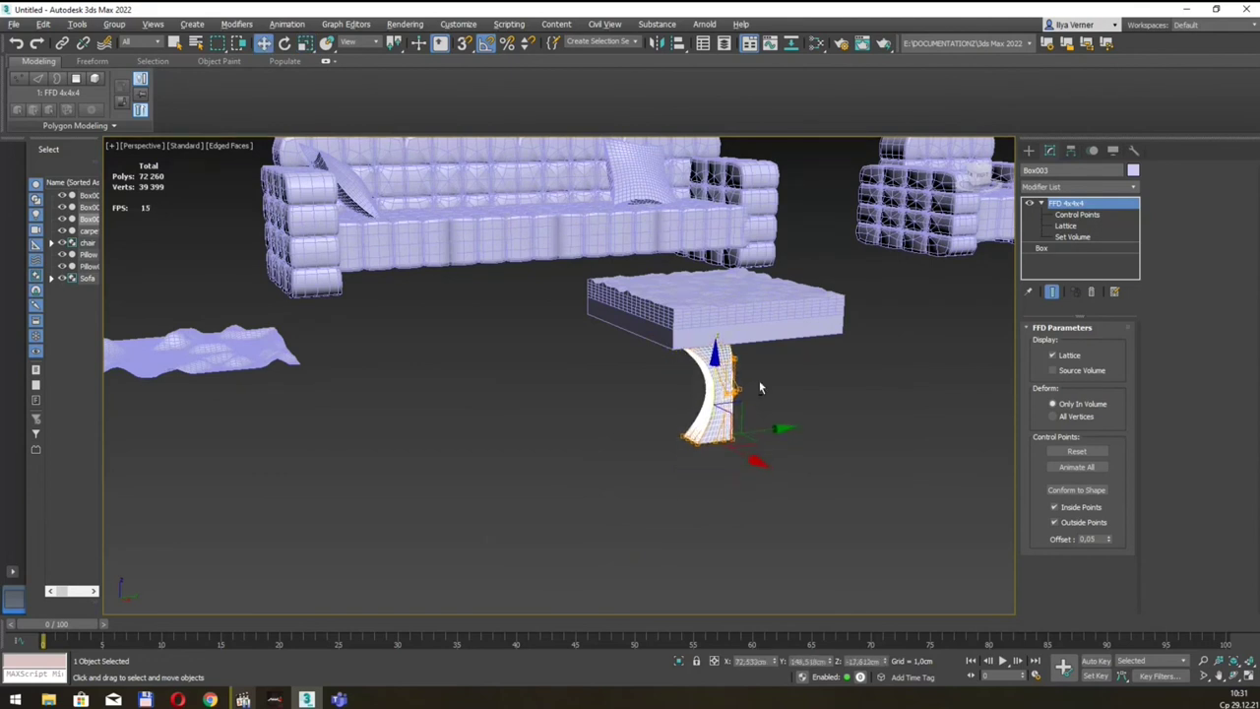
middle_click_drag(719, 387, 768, 380, "alt")
left_click(778, 434)
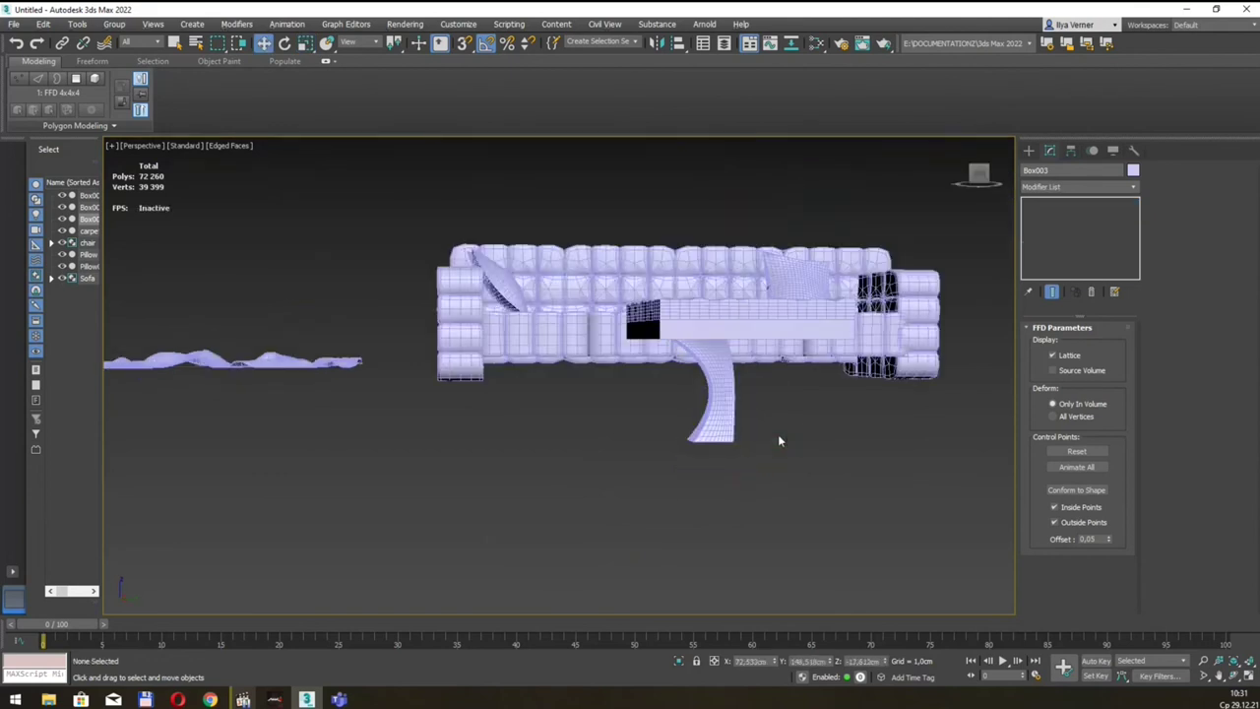
left_click(711, 402)
left_click_drag(773, 444, 763, 443)
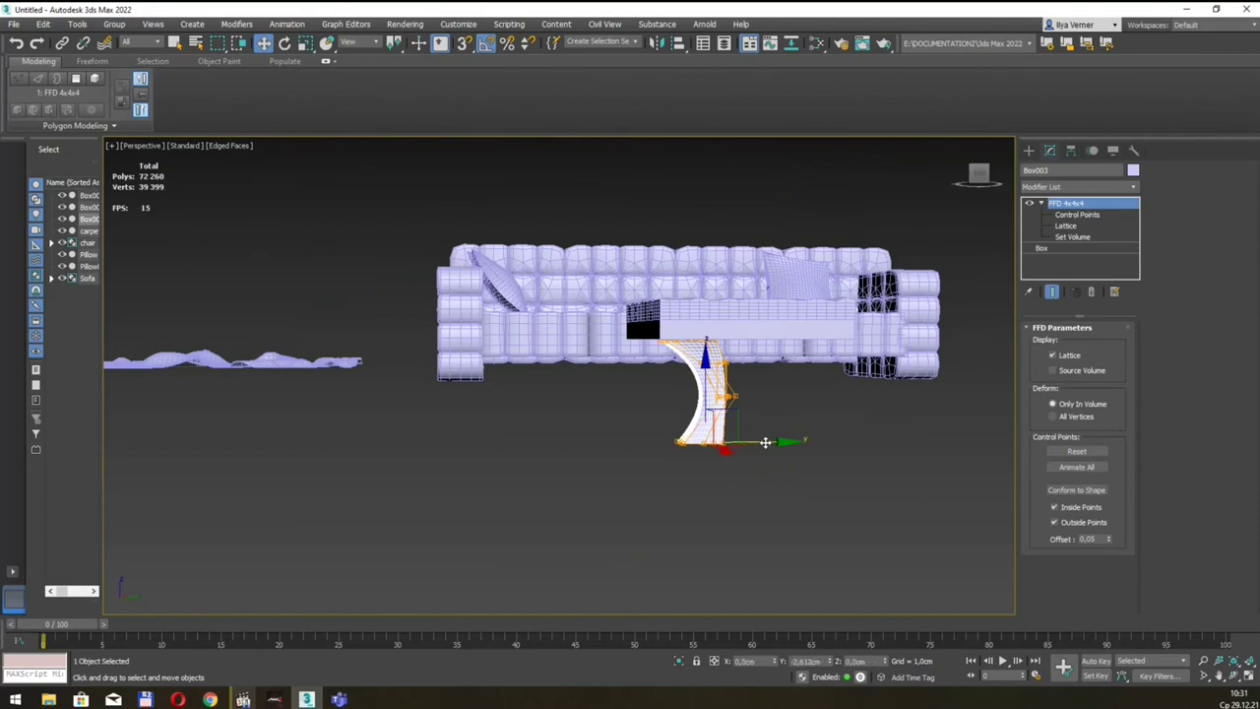
mouse_move(763, 443)
middle_mouse_down("alt")
mouse_move(789, 365)
mouse_move(807, 376)
middle_mouse_up("alt")
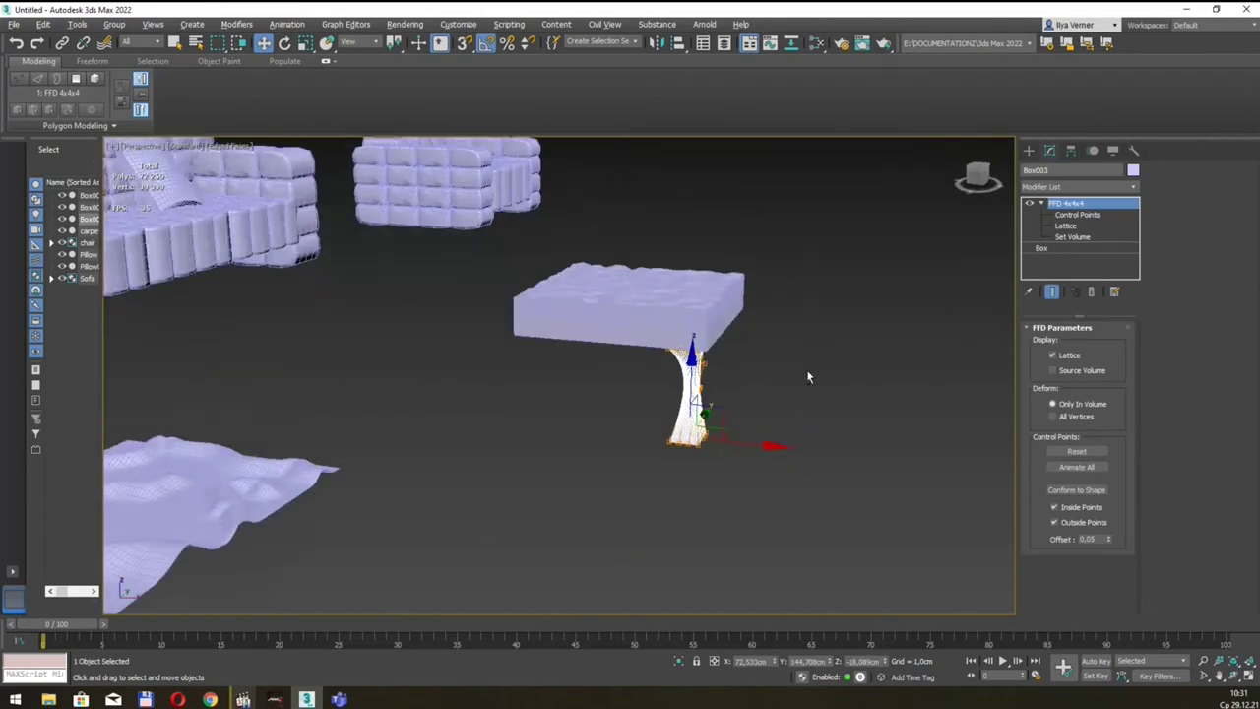
Clone the curved leg to the opposite side, then clone both legs to the far side in Top view
left_click_drag(773, 445, 597, 438, "shift")
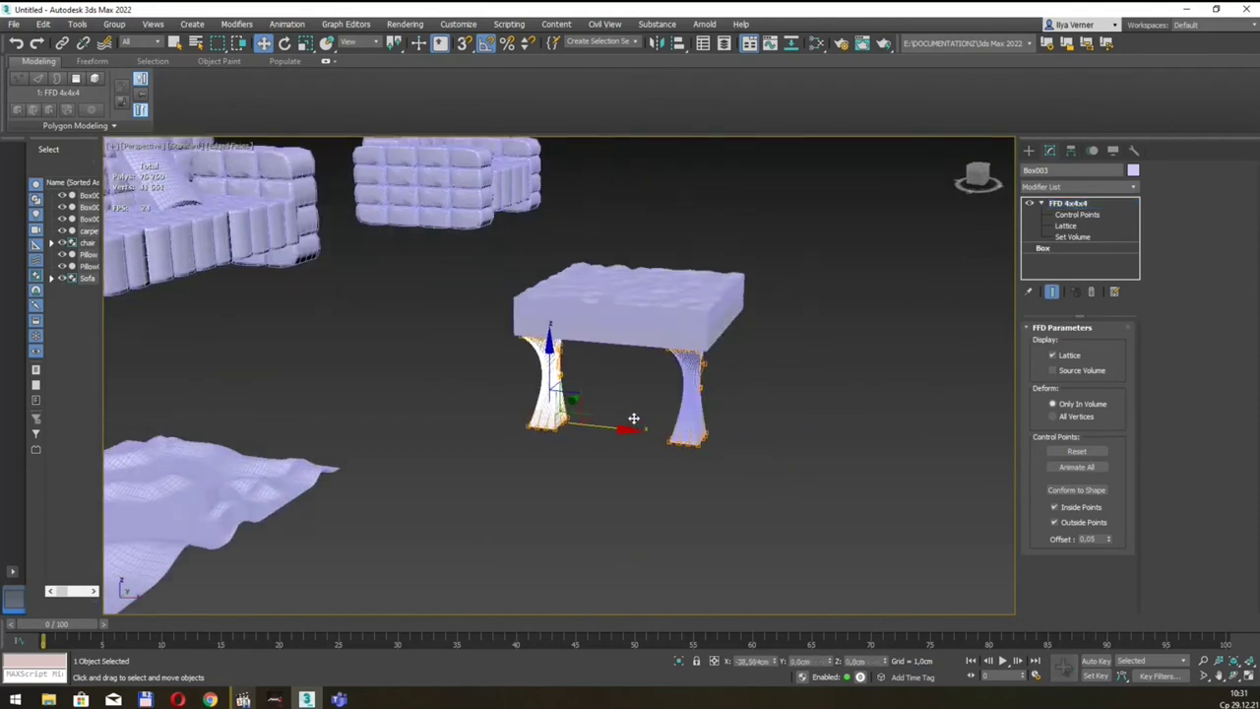
left_click(634, 406)
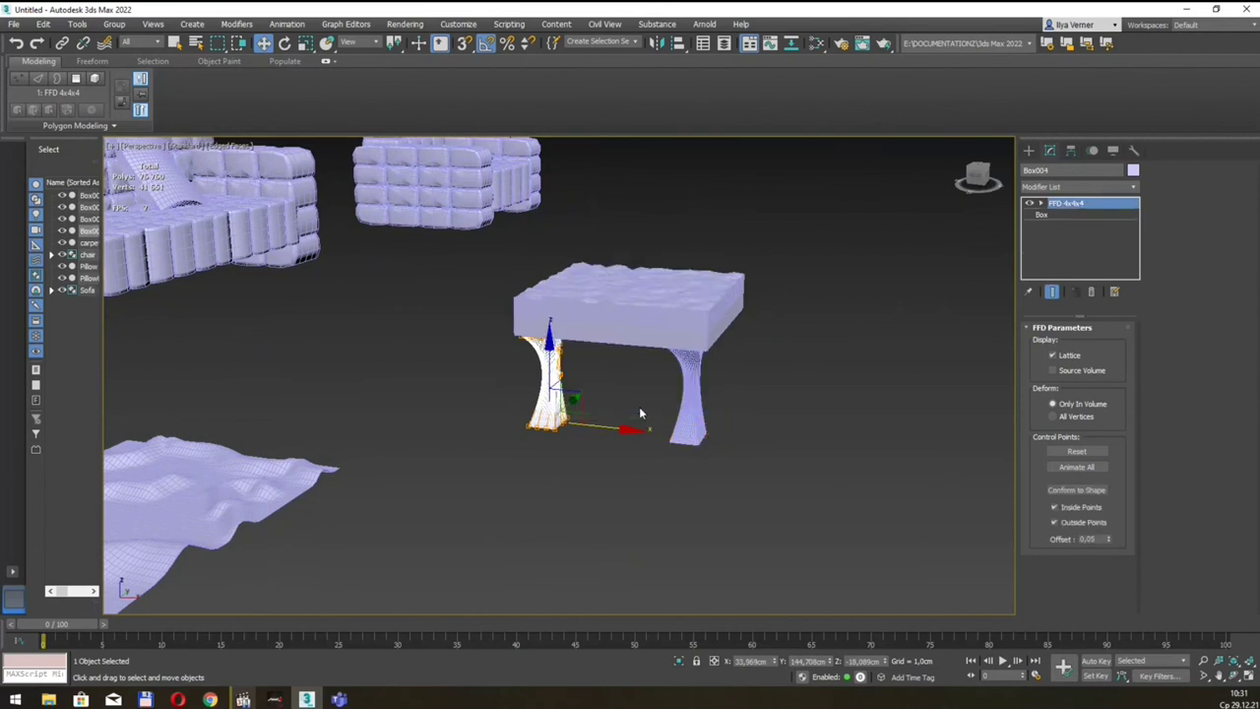
key("t")
scroll(640, 413, "down", 3)
scroll(640, 413, "down", 2)
scroll(640, 413, "down", 1)
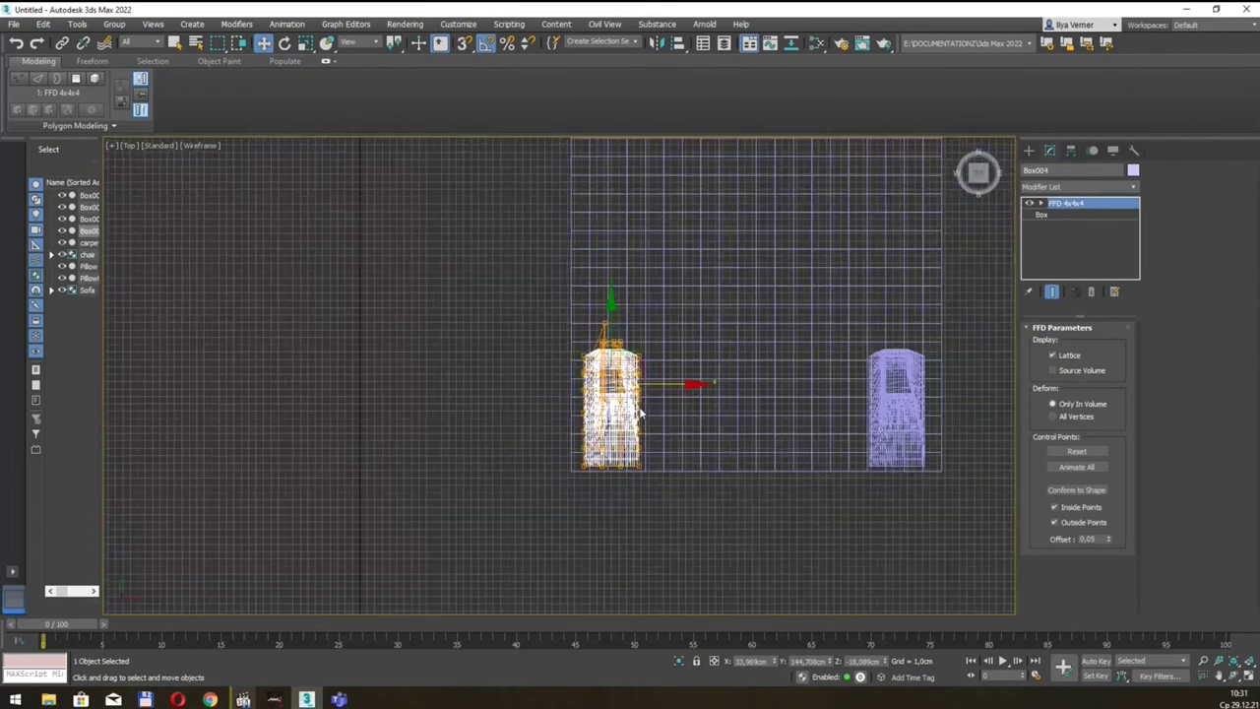
scroll(640, 413, "down", 1)
left_click(818, 409, "ctrl")
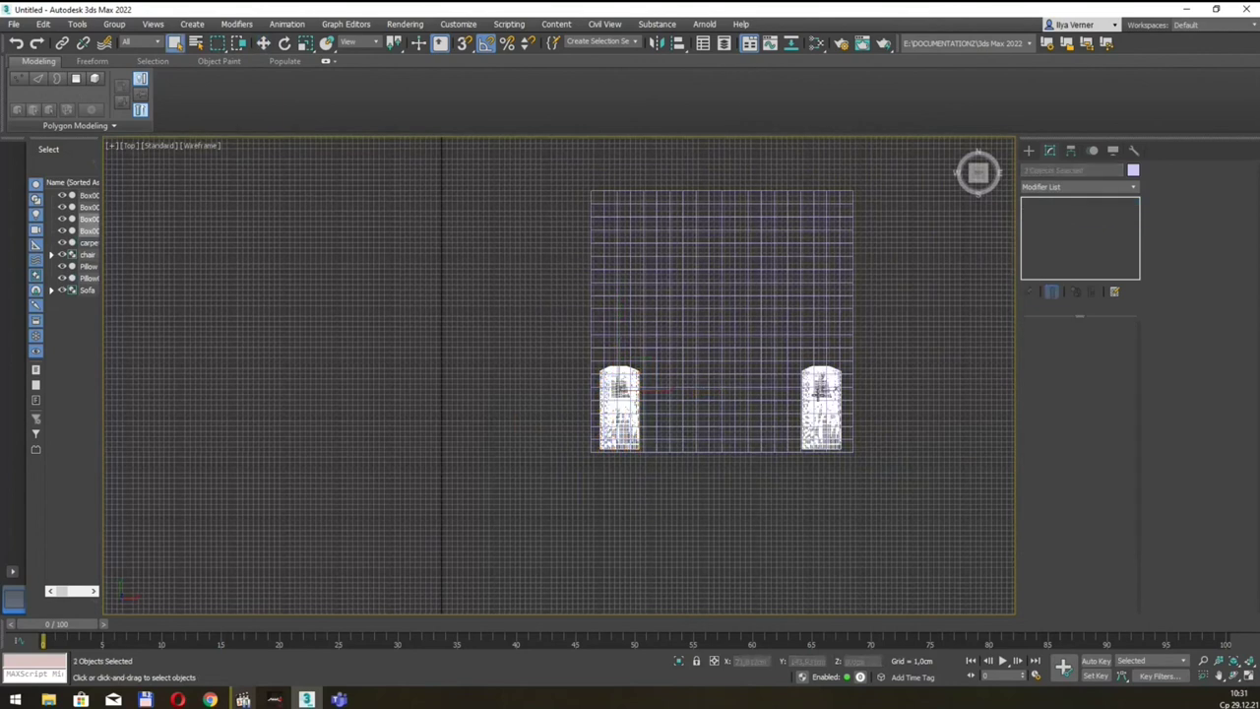
left_click_drag(719, 351, 716, 196, "shift")
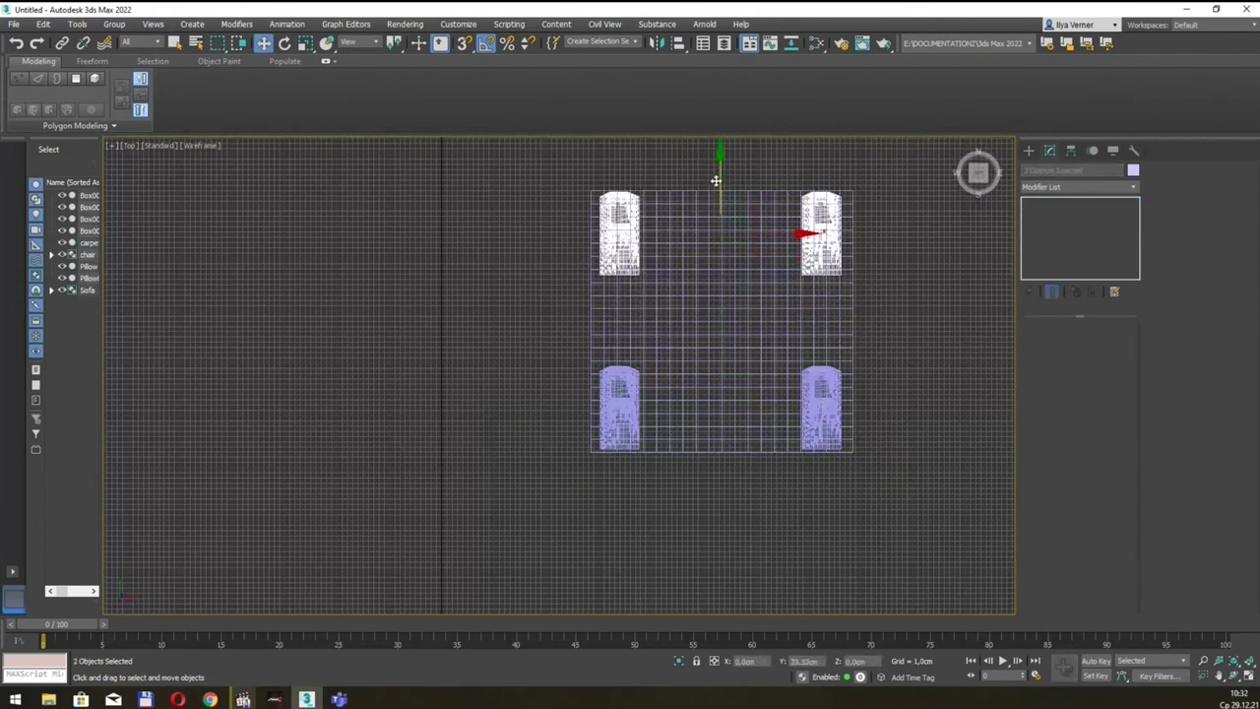
left_click(630, 406)
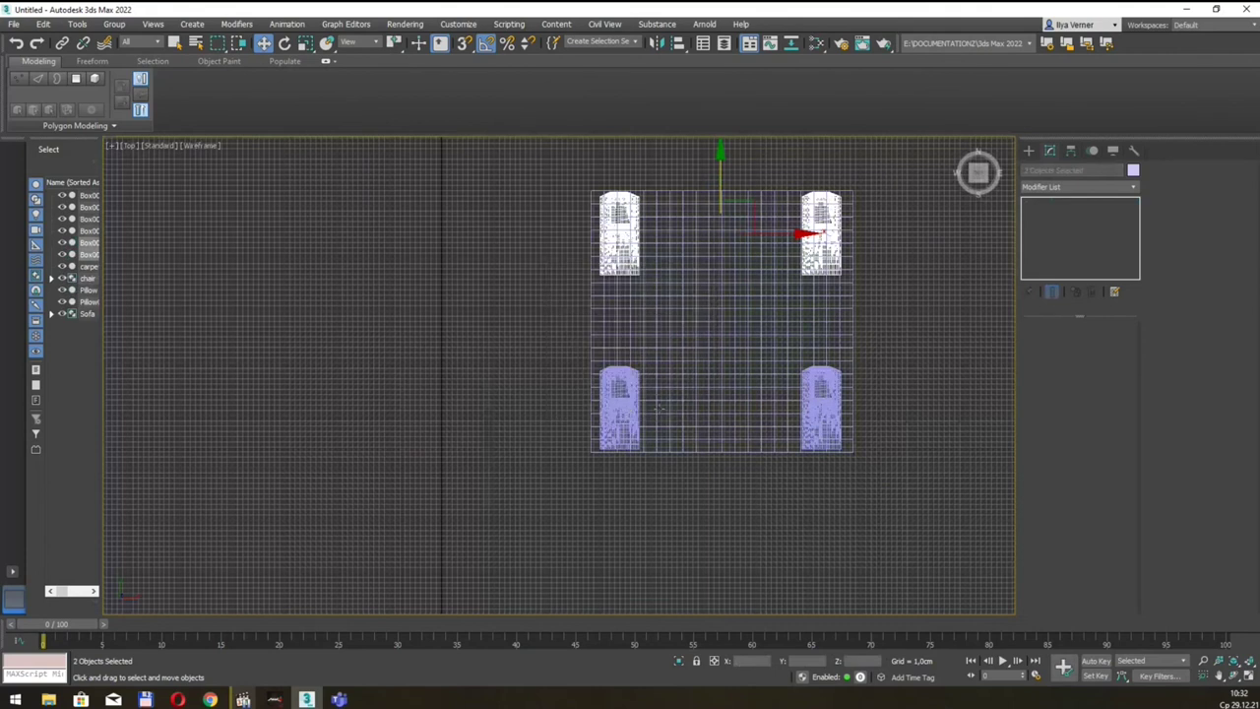
key("p")
middle_click_drag(822, 383, 759, 388, "alt")
Mirror the two copied legs across the Y axis with No Clone so they flare outward
left_click(659, 45)
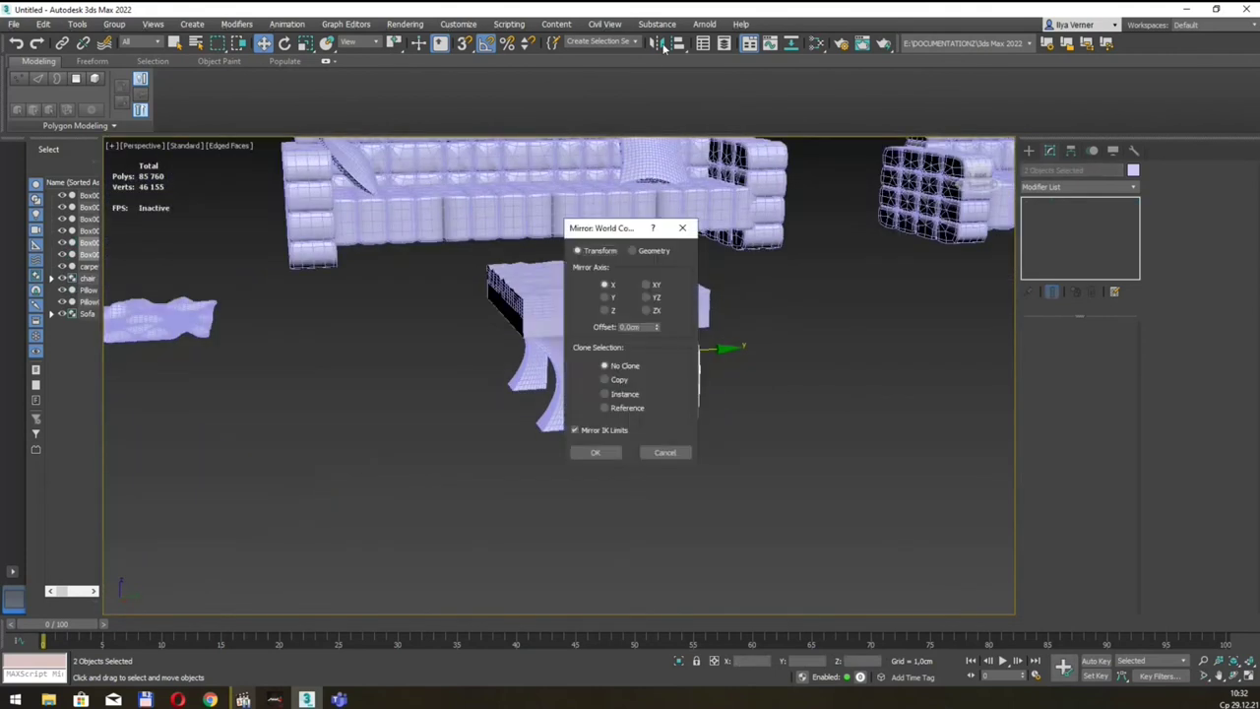
left_click_drag(614, 233, 858, 241)
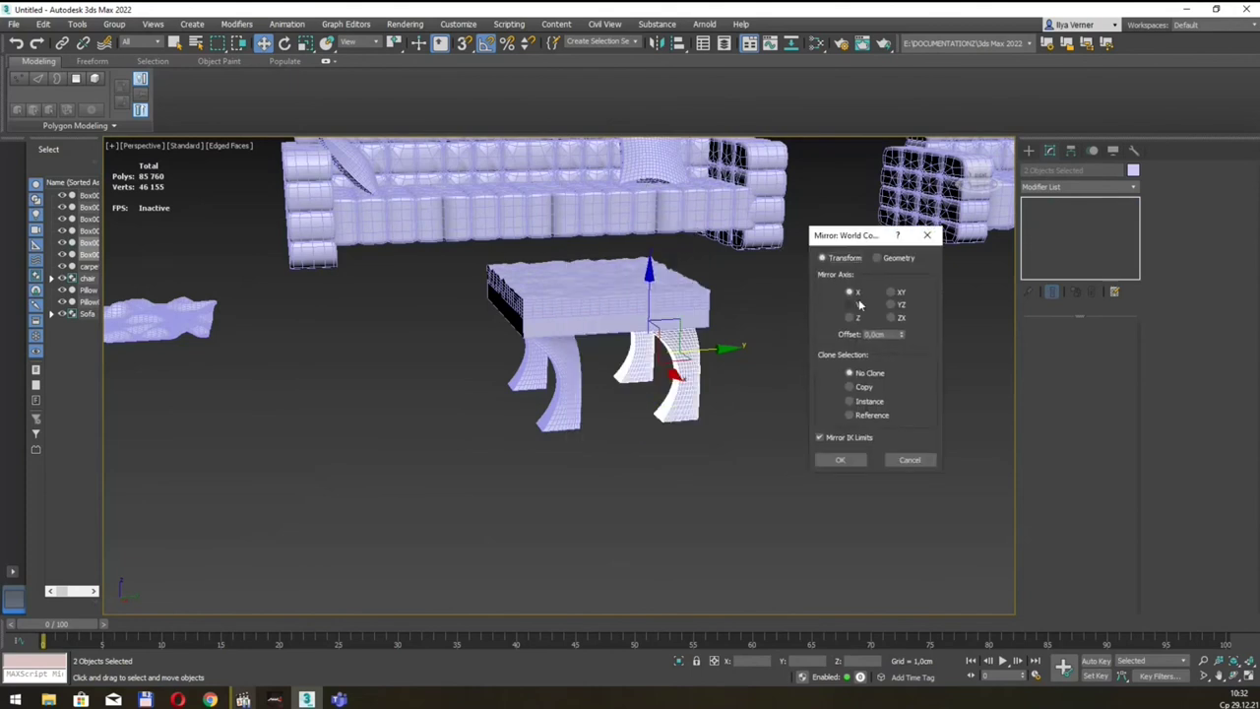
left_click(850, 305)
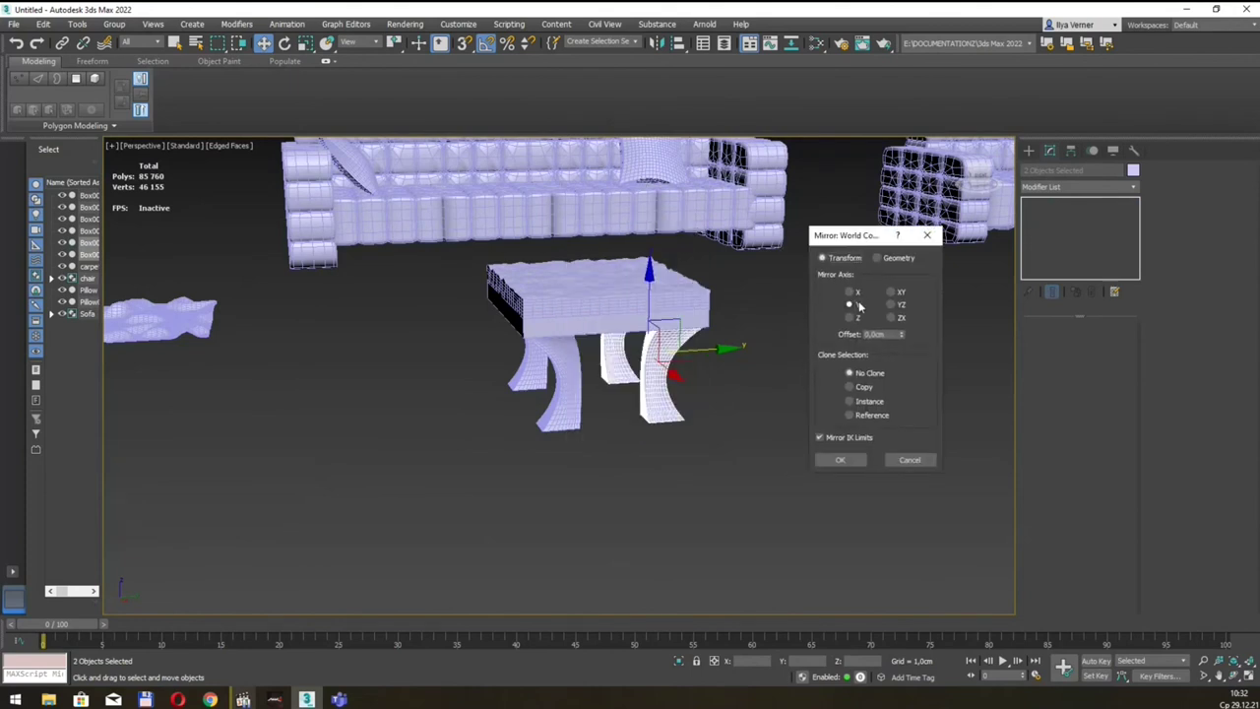
left_click(840, 459)
middle_click_drag(801, 412, 867, 373, "alt")
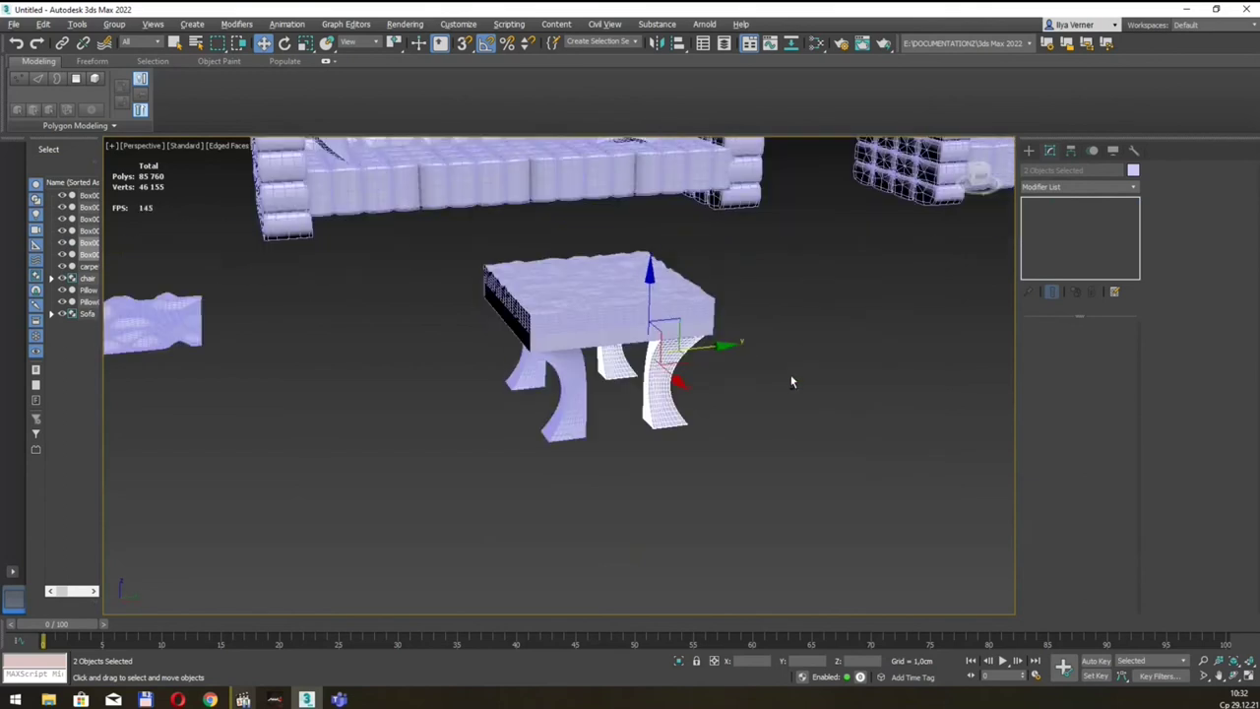
left_click(823, 380)
middle_click_drag(827, 323, 727, 338, "alt")
Select the pouf's noisy top and four legs and group them under the name 'pufik'
scroll(611, 344, "down", 4)
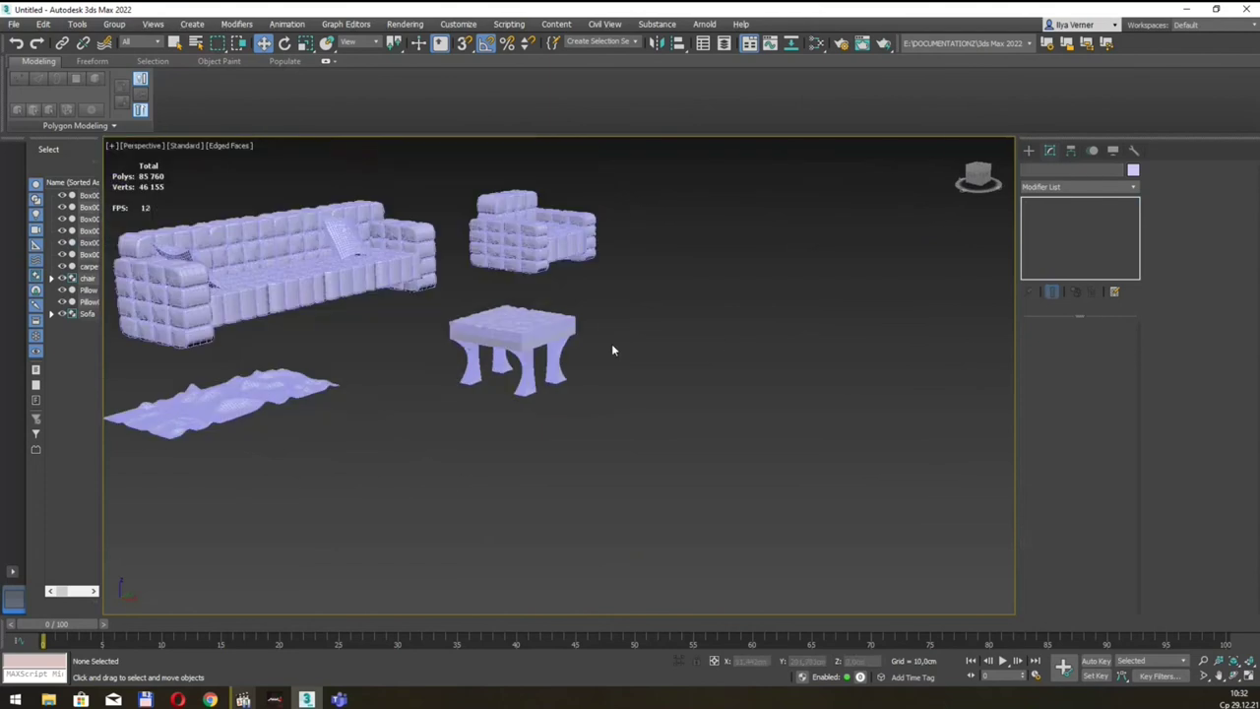
middle_click_drag(615, 328, 606, 340, "alt")
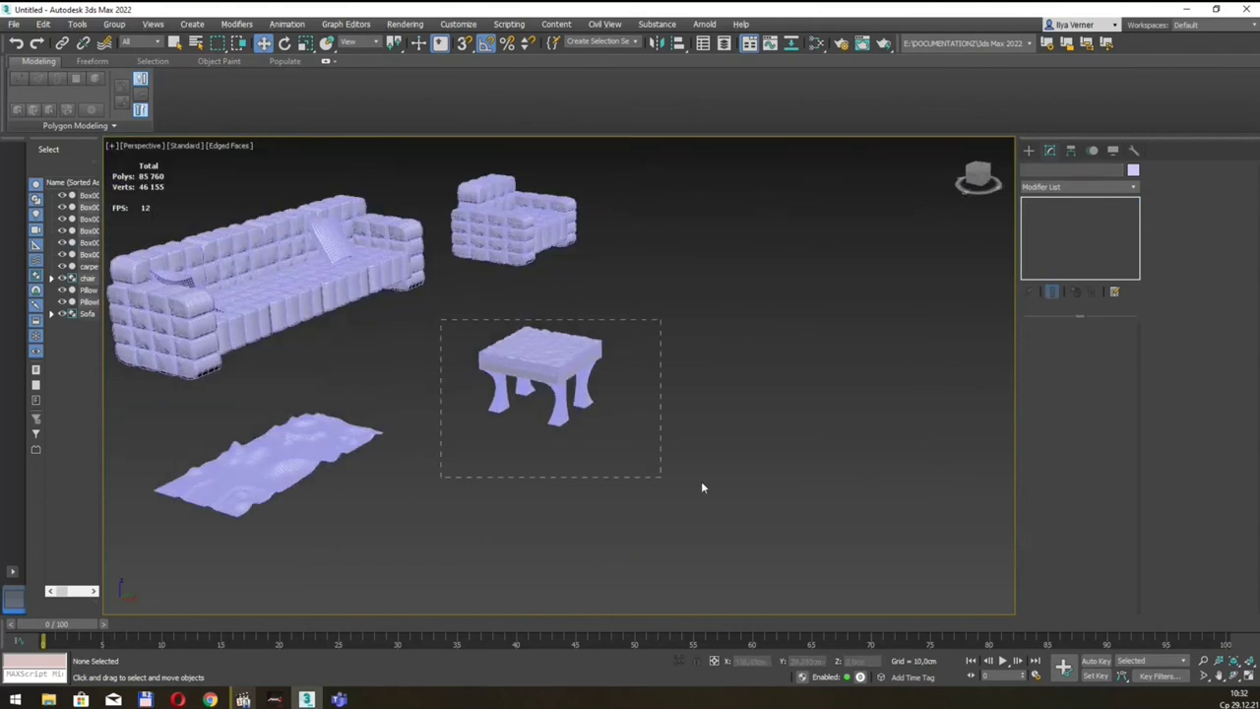
left_click_drag(702, 486, 703, 488)
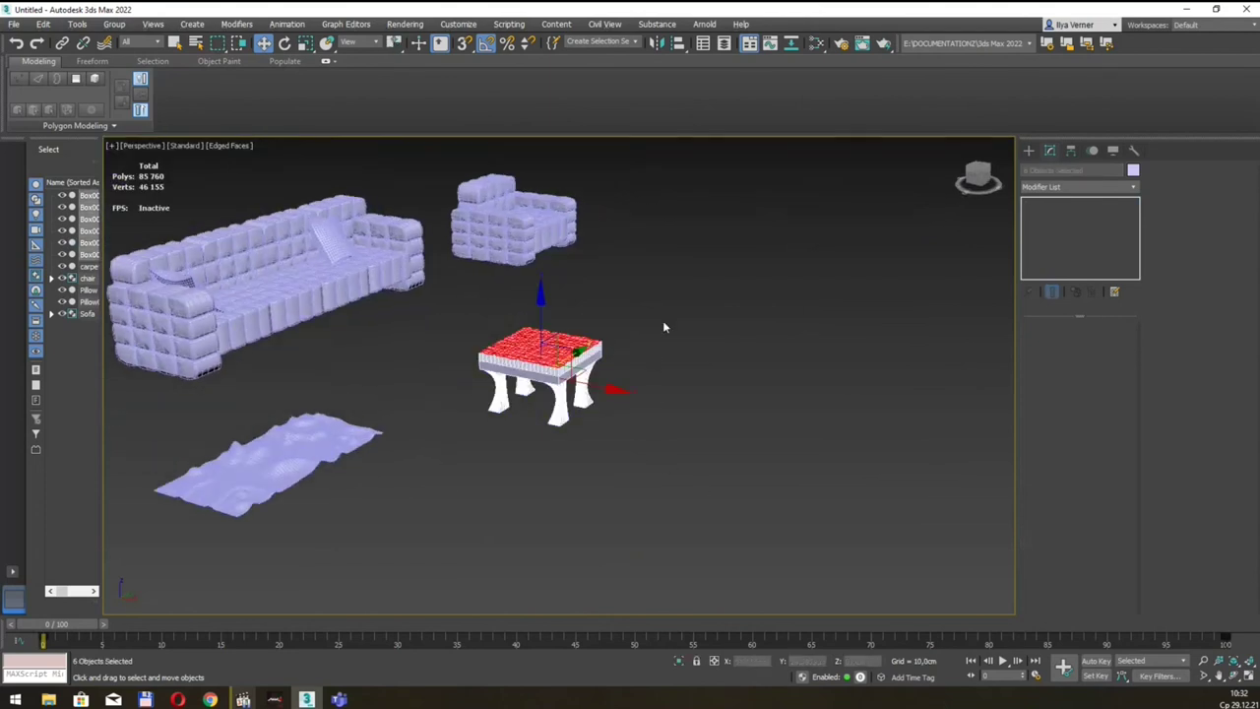
left_click_drag(433, 300, 667, 494)
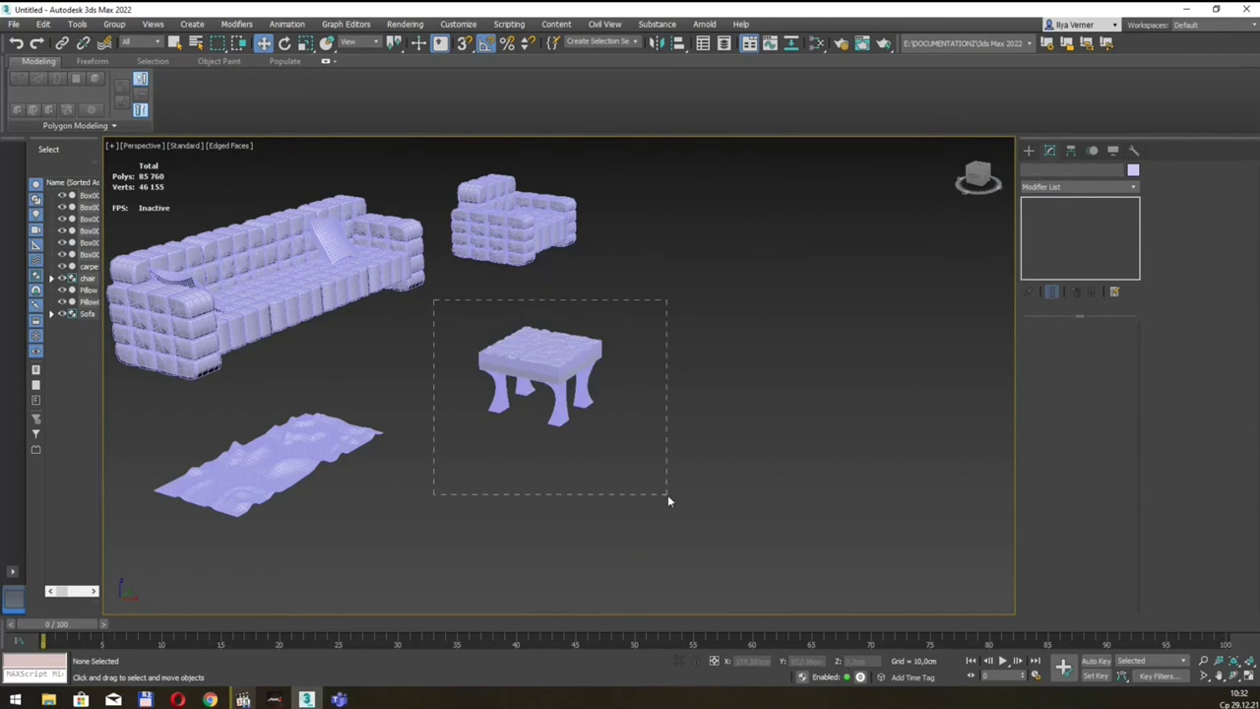
mouse_move(723, 430)
middle_mouse_down("alt")
mouse_move(697, 380)
mouse_move(713, 425)
mouse_move(701, 403)
middle_mouse_up("alt")
left_click(114, 23)
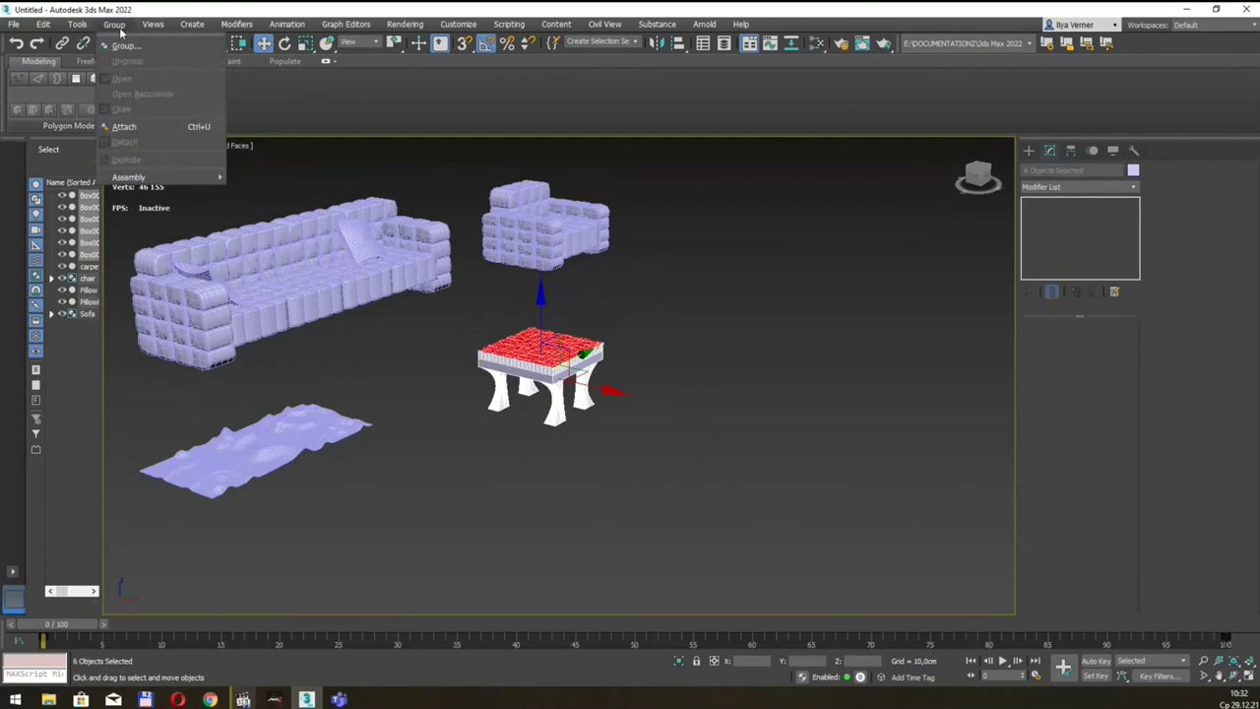
left_click(123, 41)
type("pu")
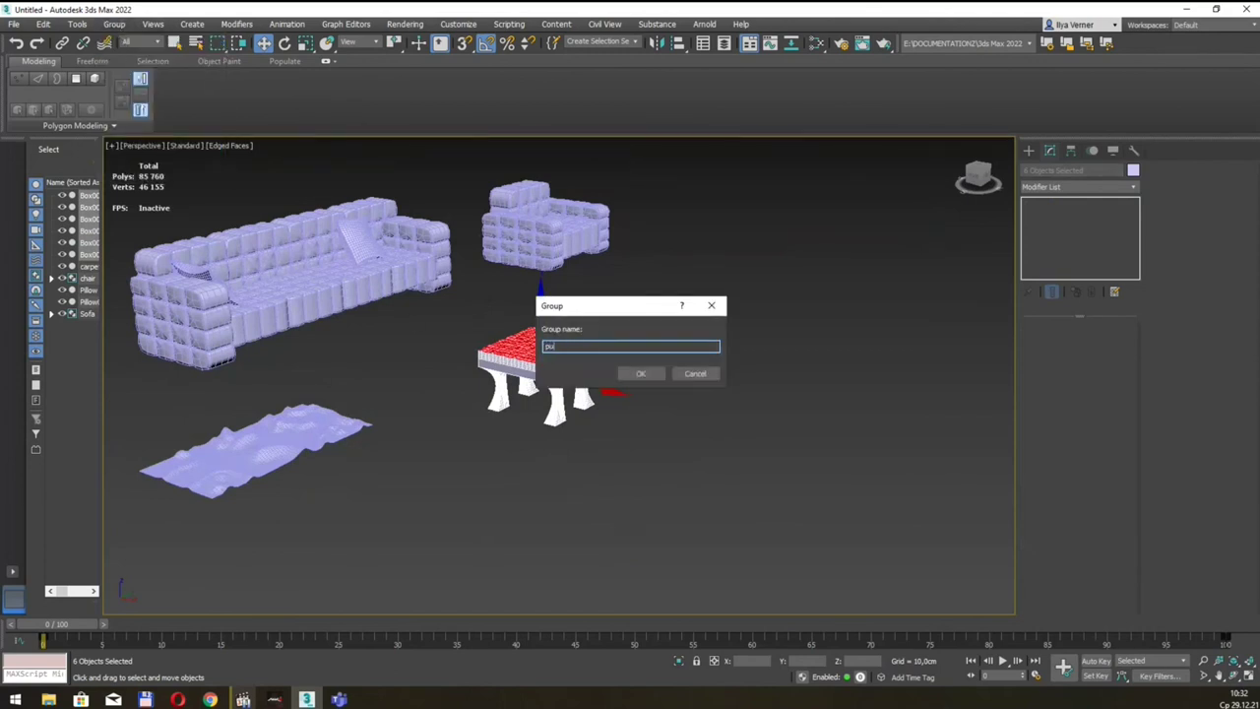
type("fik")
key("Return")
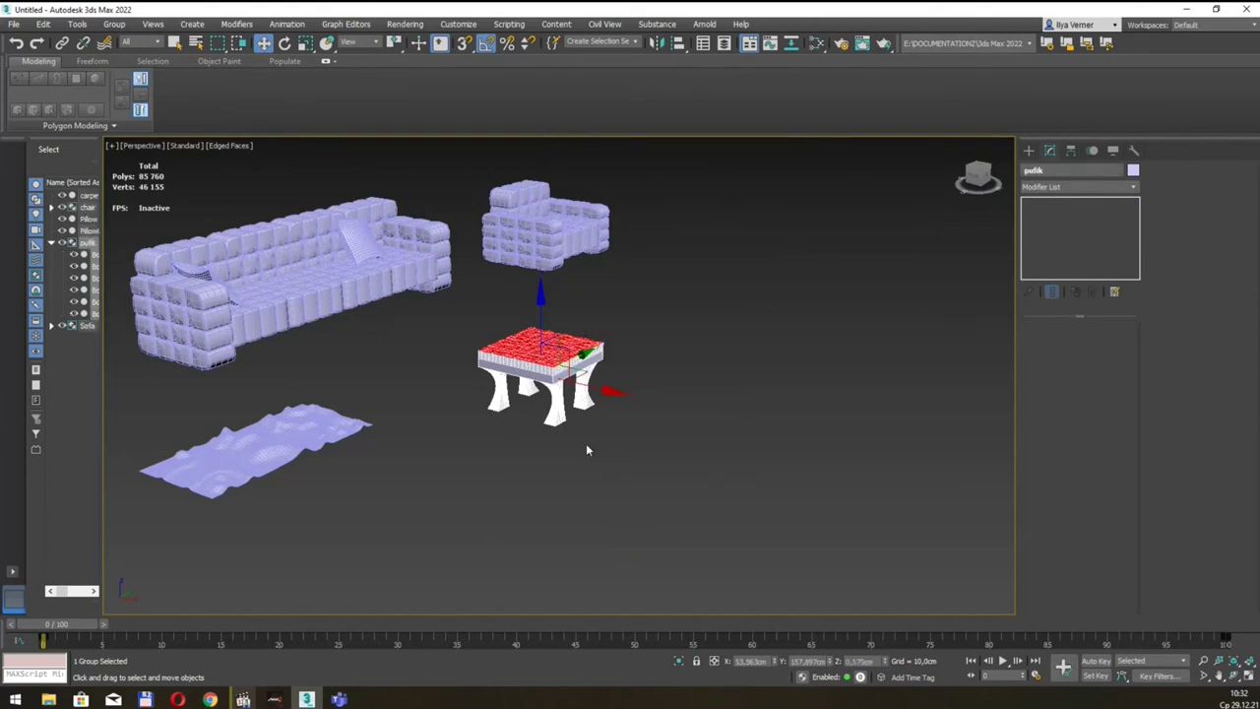
left_click(586, 450)
Move the pufik group to the right of the sofa beside the armchair, then reframe the view
middle_click_drag(703, 388, 669, 397, "alt")
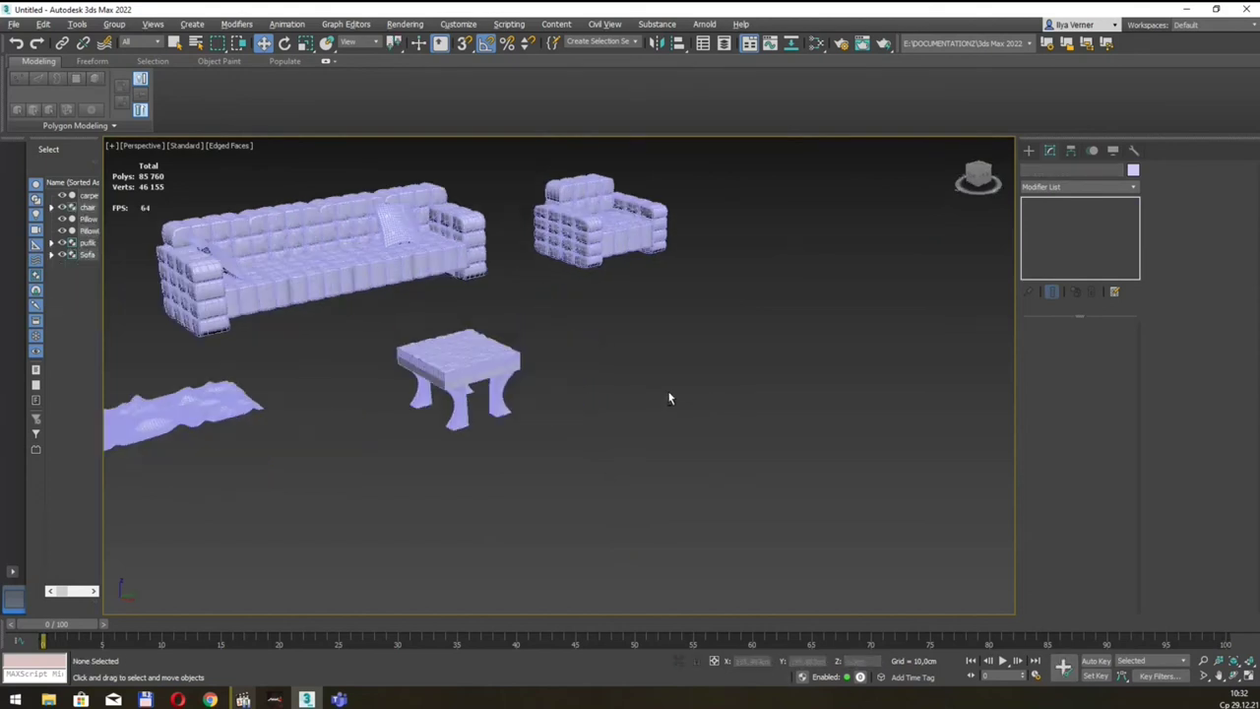
left_click(448, 369)
left_click_drag(522, 359, 802, 295)
middle_click_drag(803, 296, 826, 291, "alt")
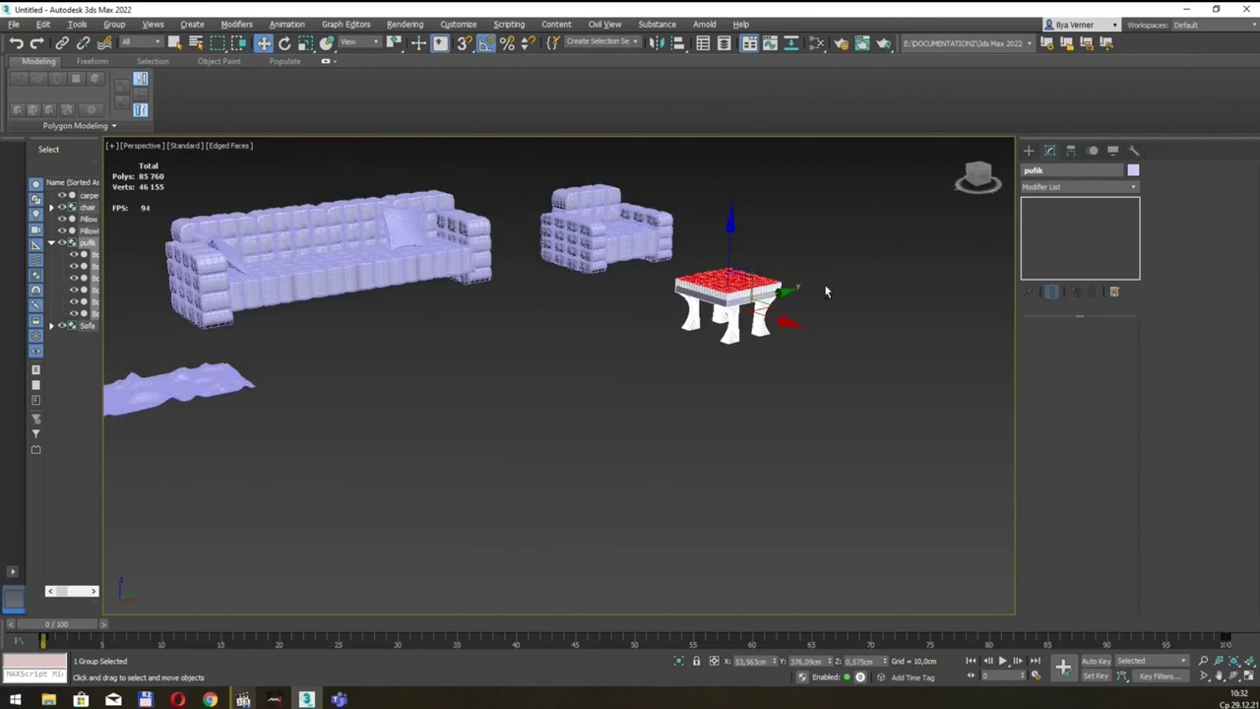
middle_click_drag(469, 294, 557, 315)
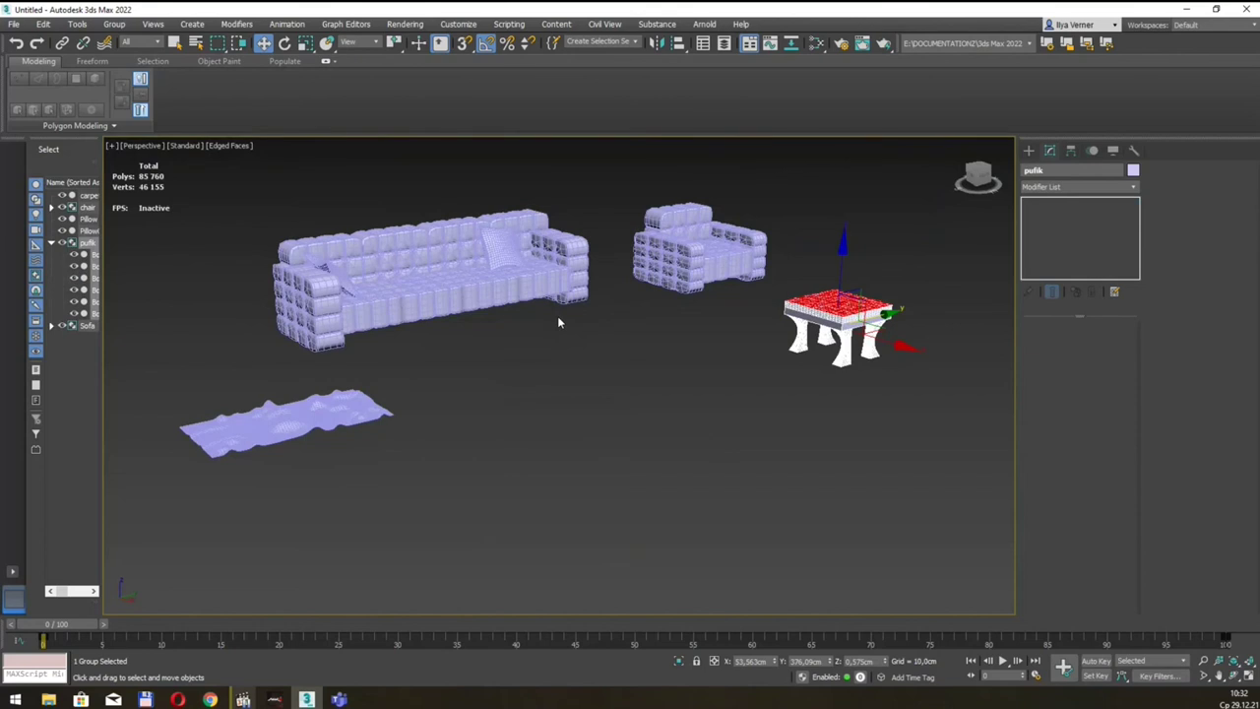
middle_click_drag(602, 313, 633, 302, "alt")
key("q")
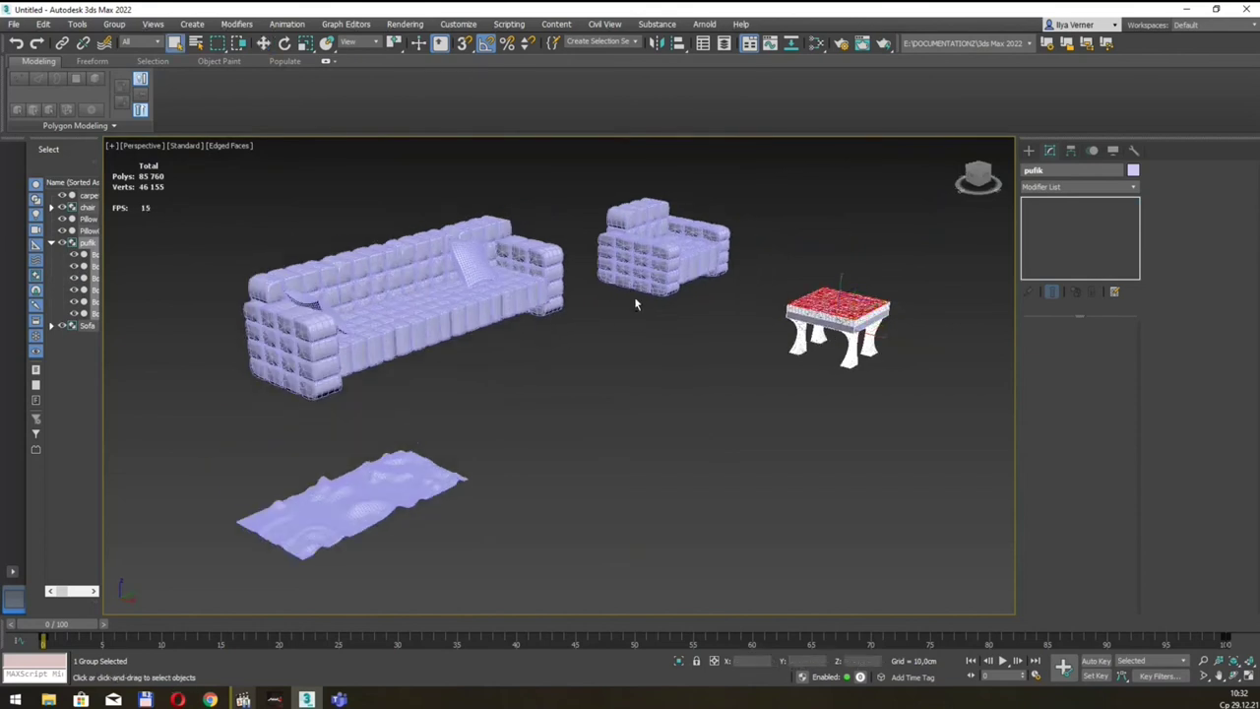
middle_click_drag(725, 323, 669, 332)
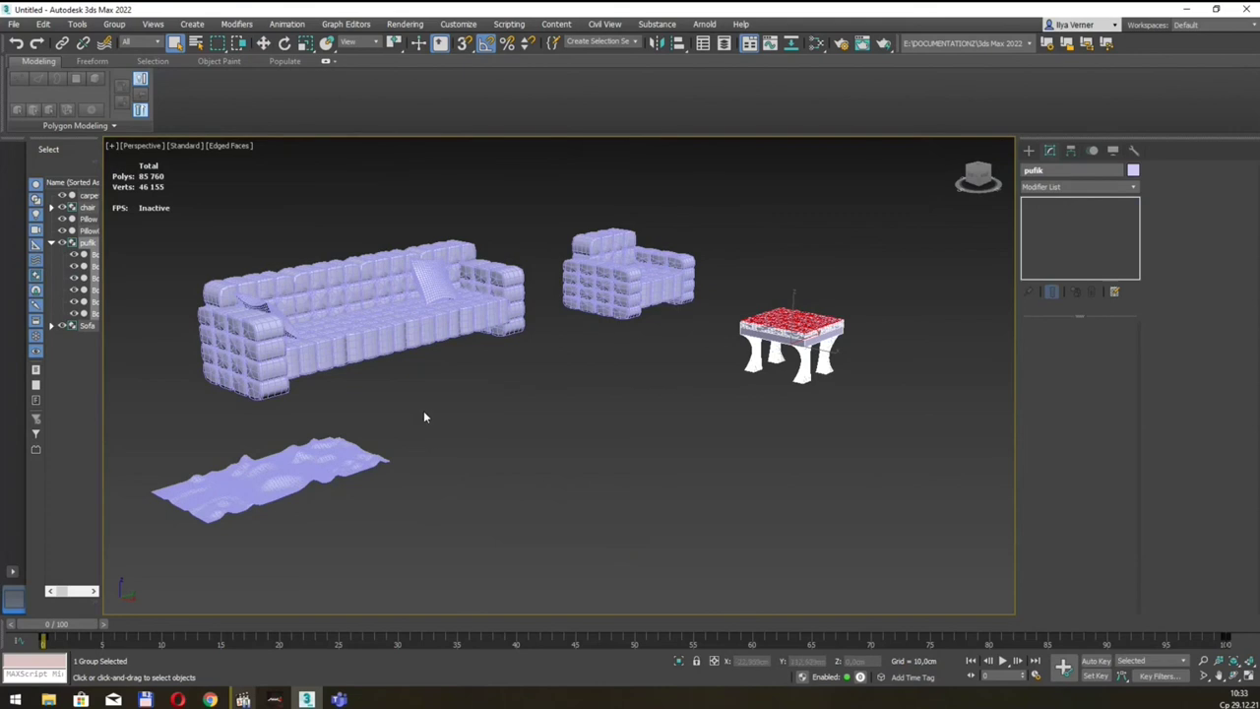
left_click_drag(896, 296, 788, 389)
mouse_move(541, 329)
middle_mouse_down()
mouse_move(554, 341)
mouse_move(548, 329)
middle_mouse_up()
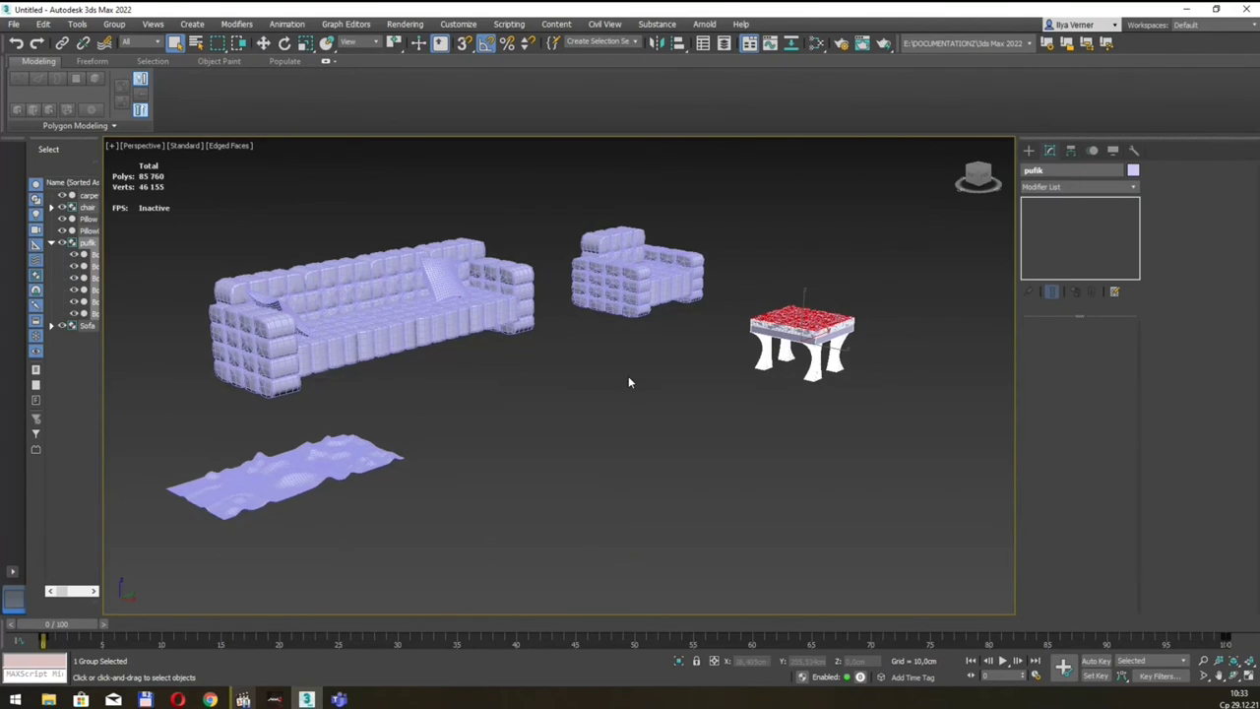